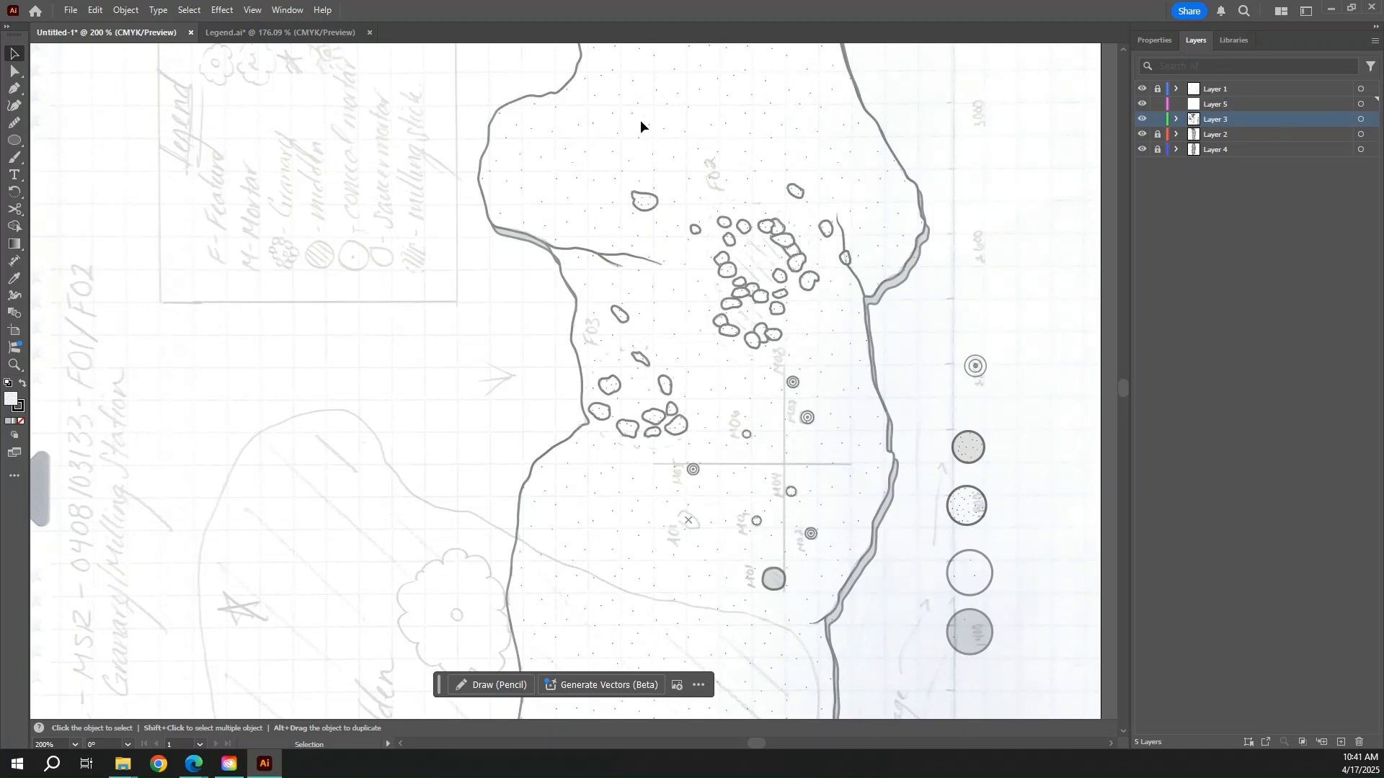
- Examine the sketched midden area on the site map and the Midden Deposit symbol in Legend.ai
scroll(766, 402, "down", 8)
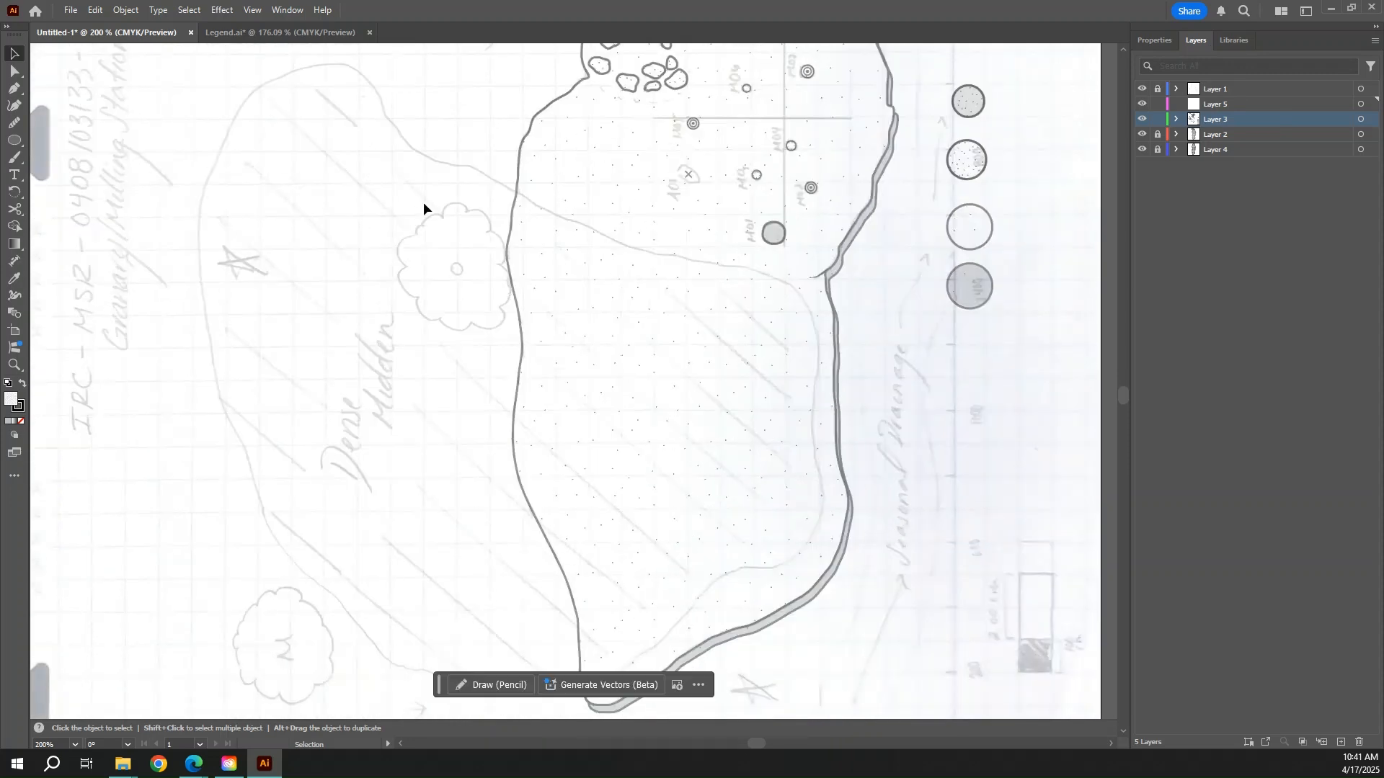
scroll(888, 245, "up", 4)
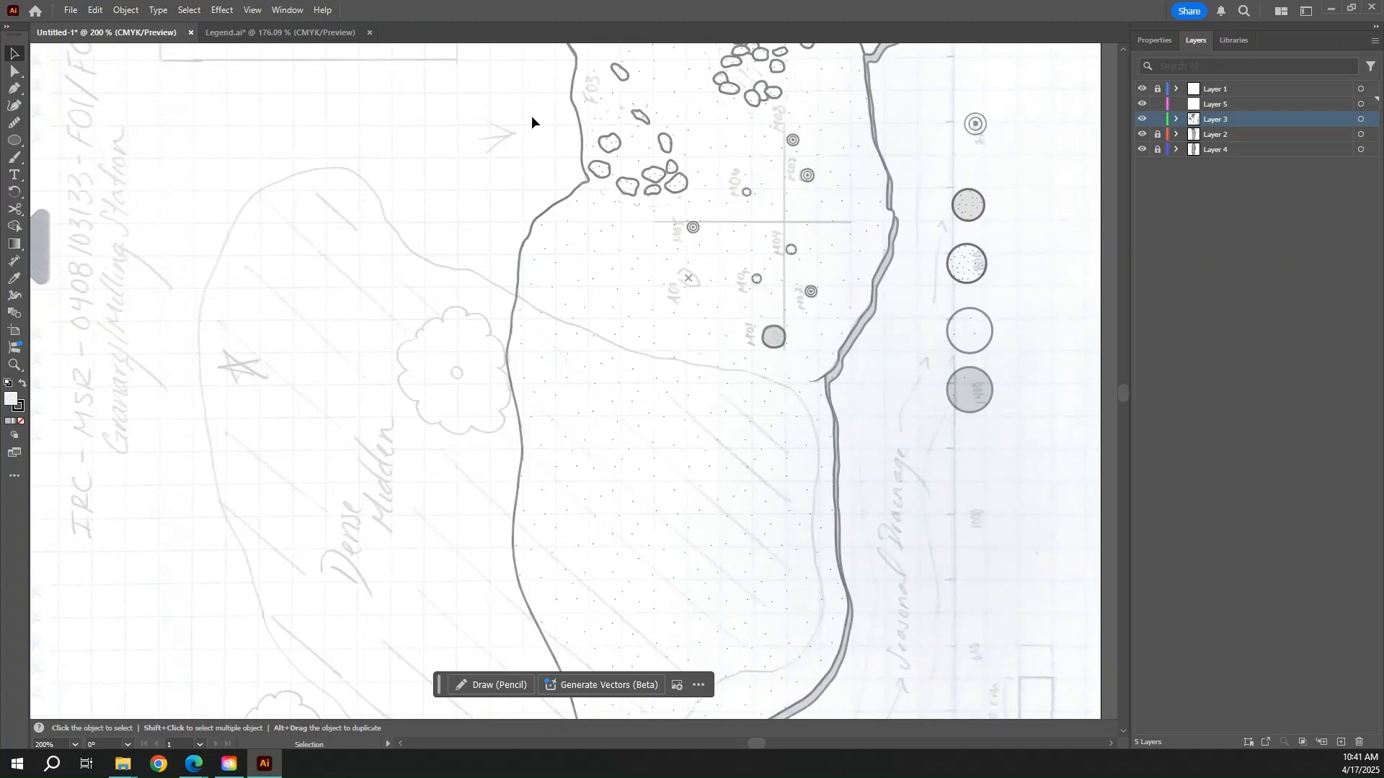
left_click(253, 32)
scroll(894, 262, "up", 3)
scroll(893, 262, "right", 4)
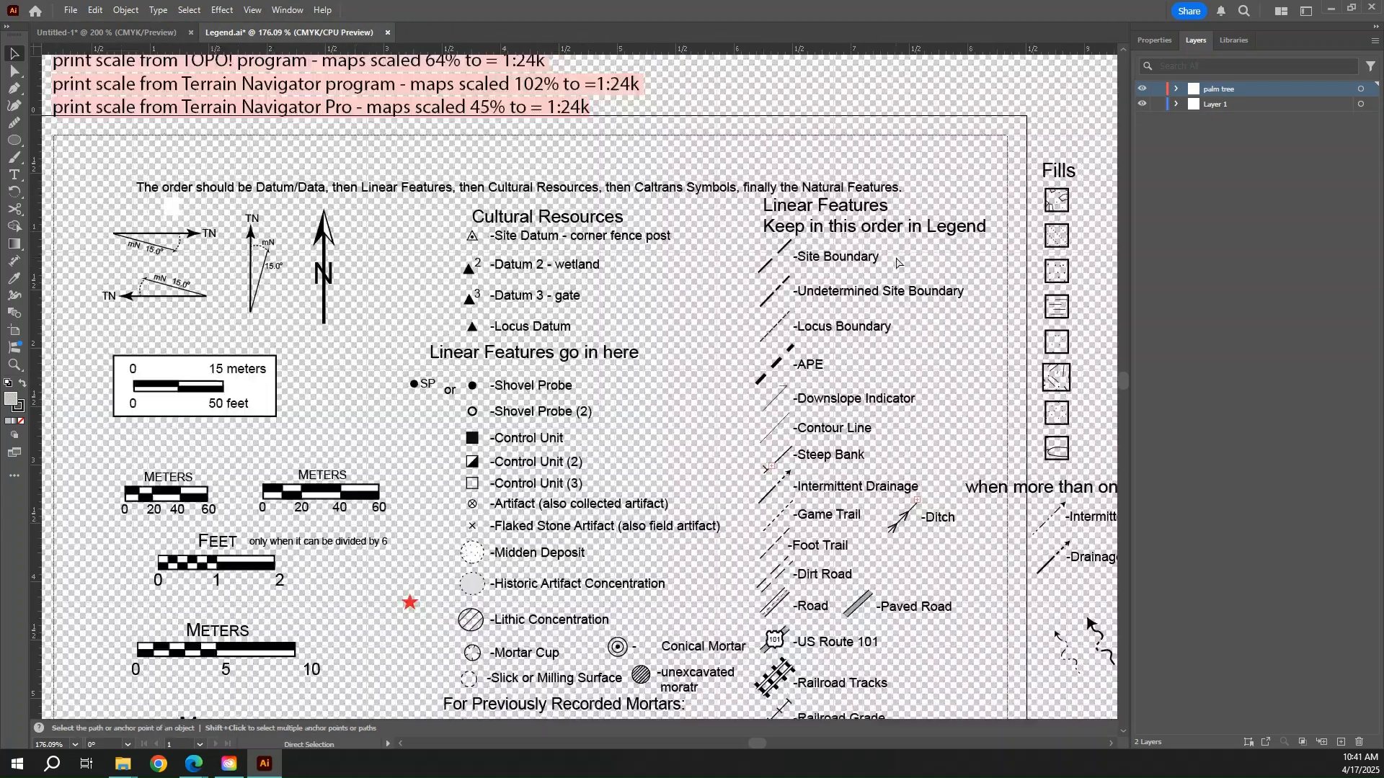
scroll(894, 261, "right", 2)
scroll(646, 409, "right", 2)
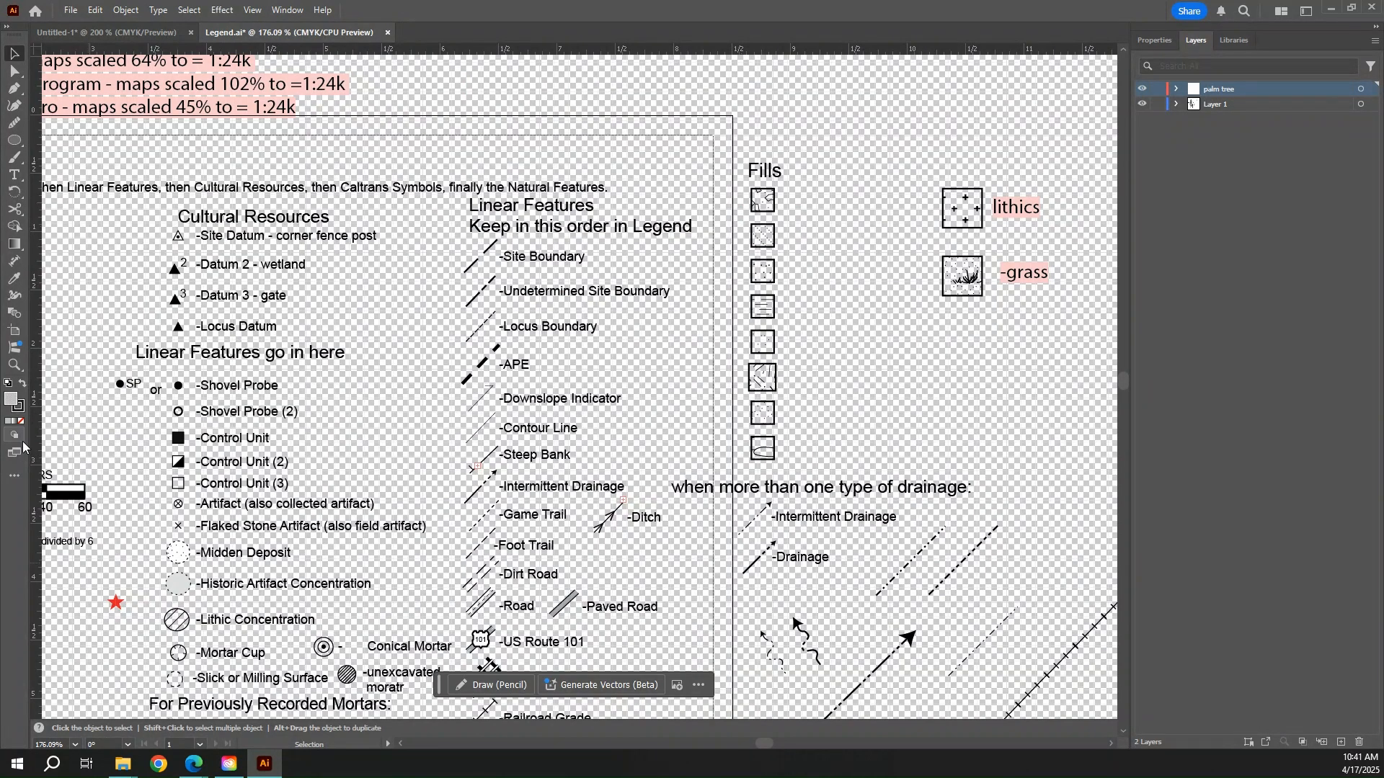
left_click(182, 556)
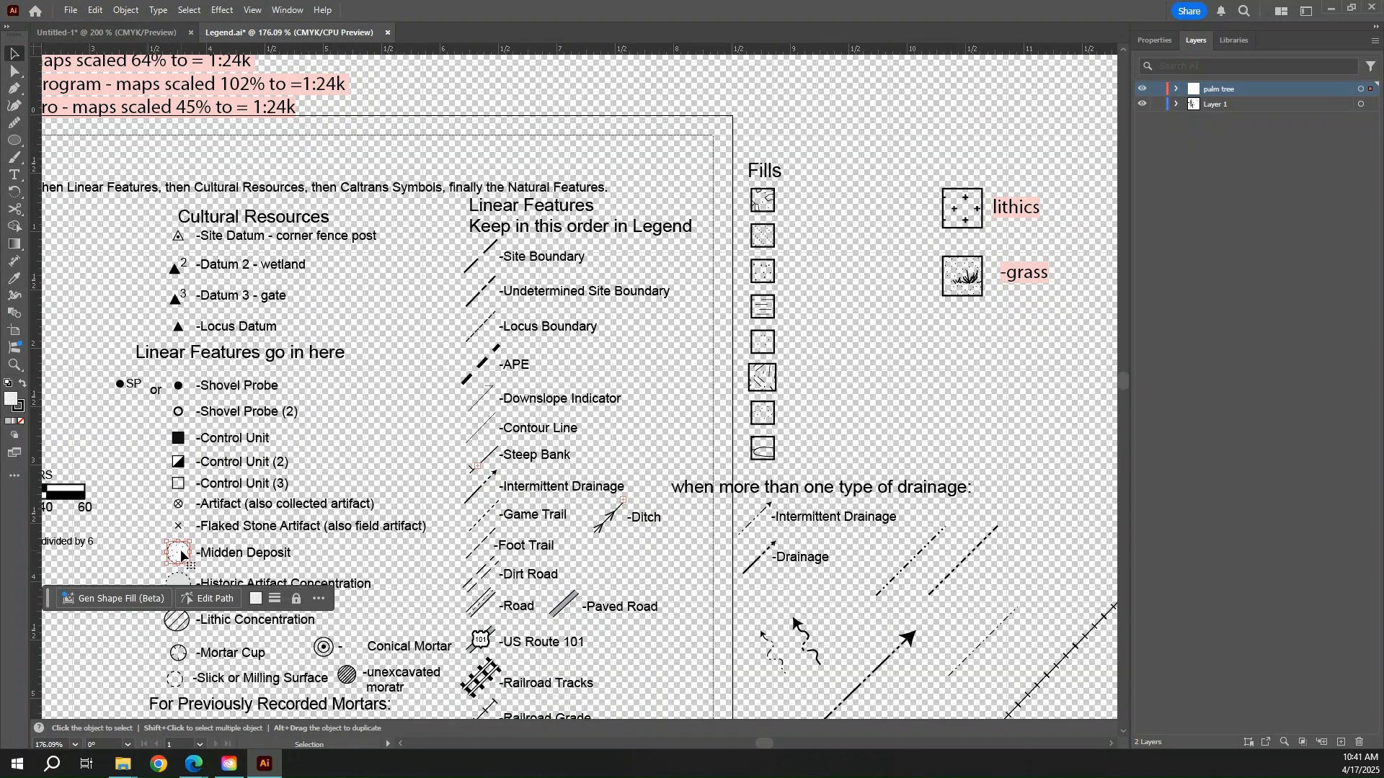
left_click(979, 373)
- Find the grass fill swatch near the Fills column of the legend and copy it
scroll(979, 373, "right", 5)
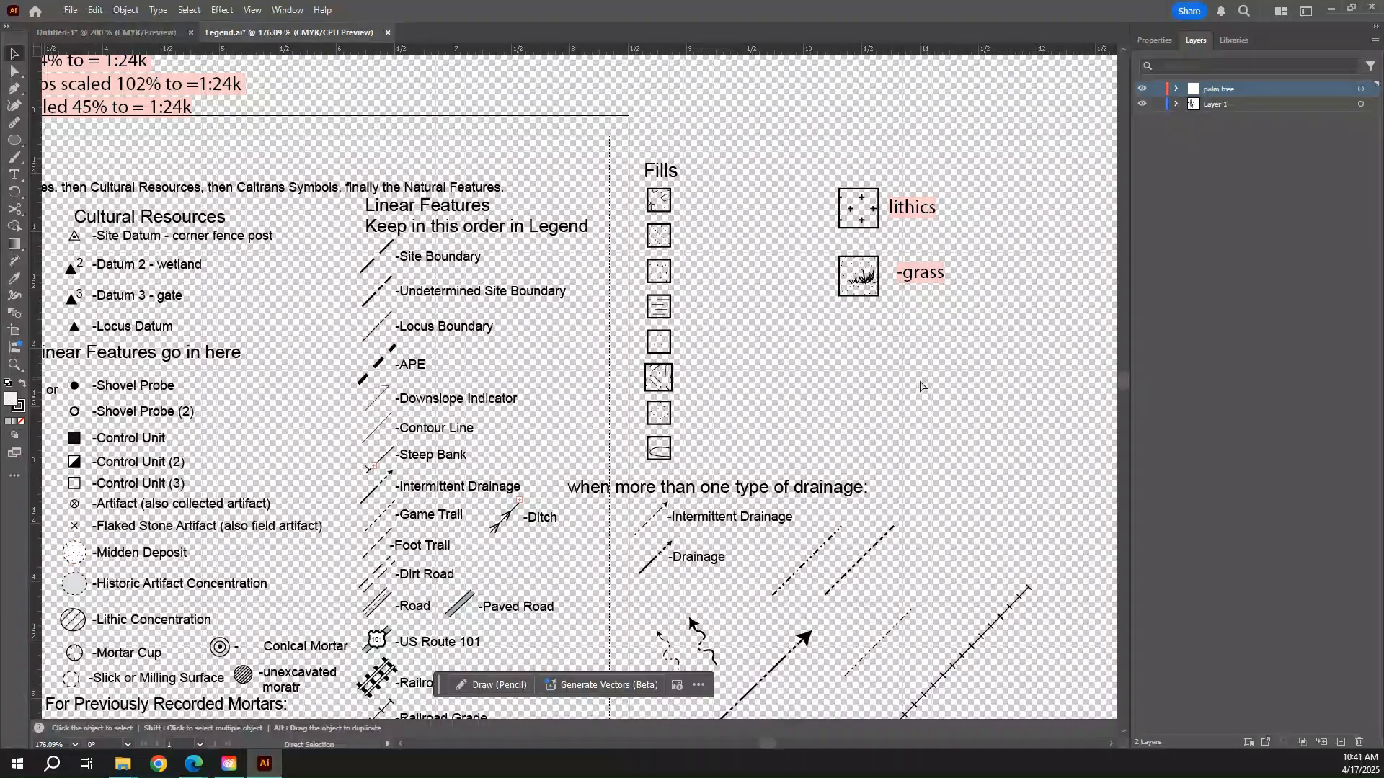
scroll(725, 343, "down", 2)
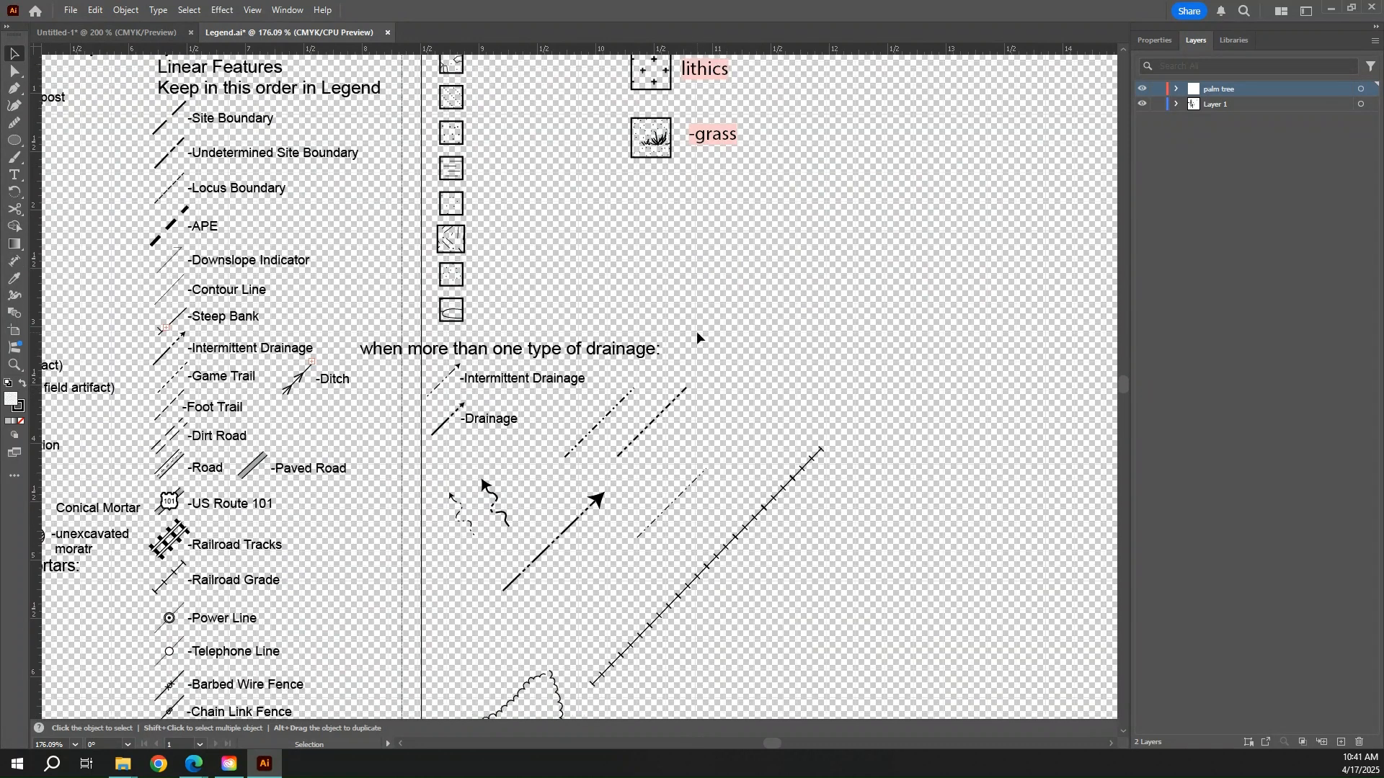
scroll(696, 331, "up", 1)
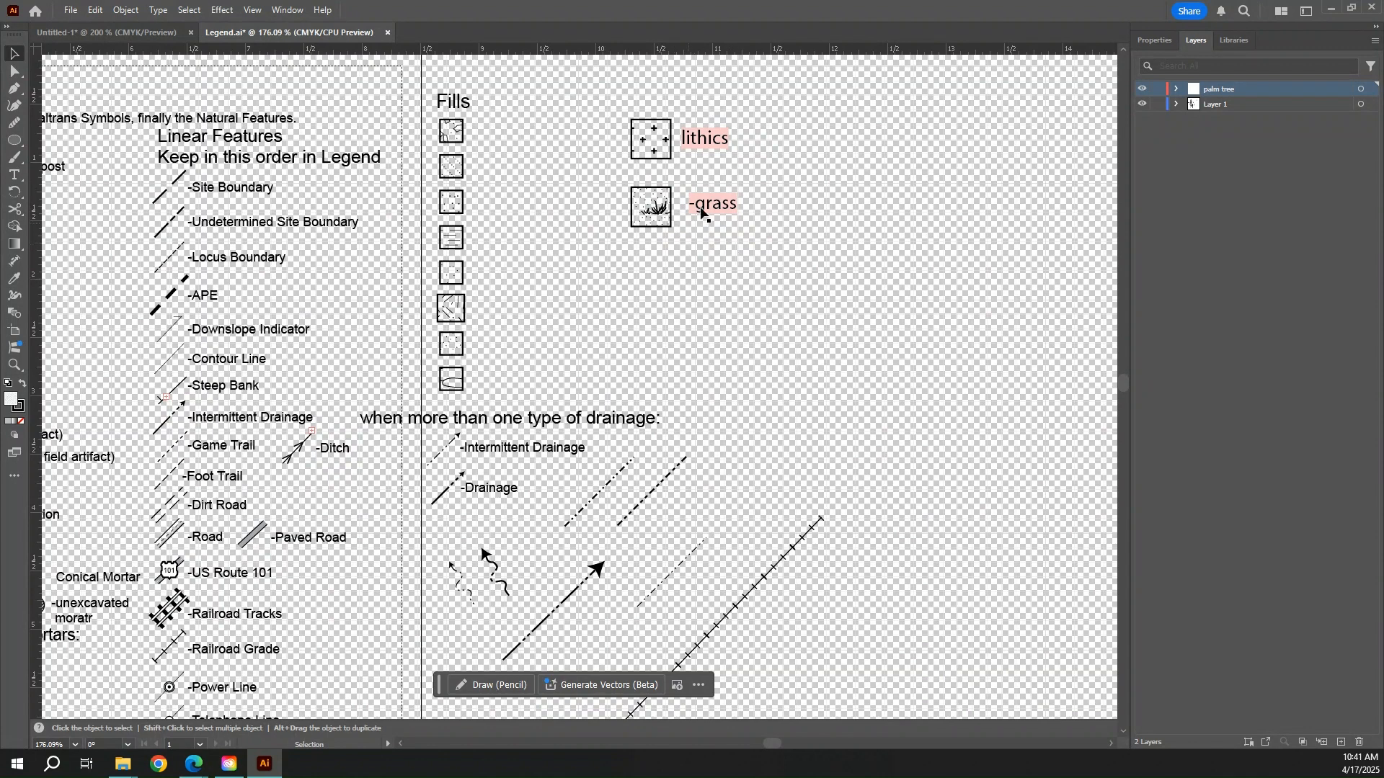
scroll(781, 261, "down", 3)
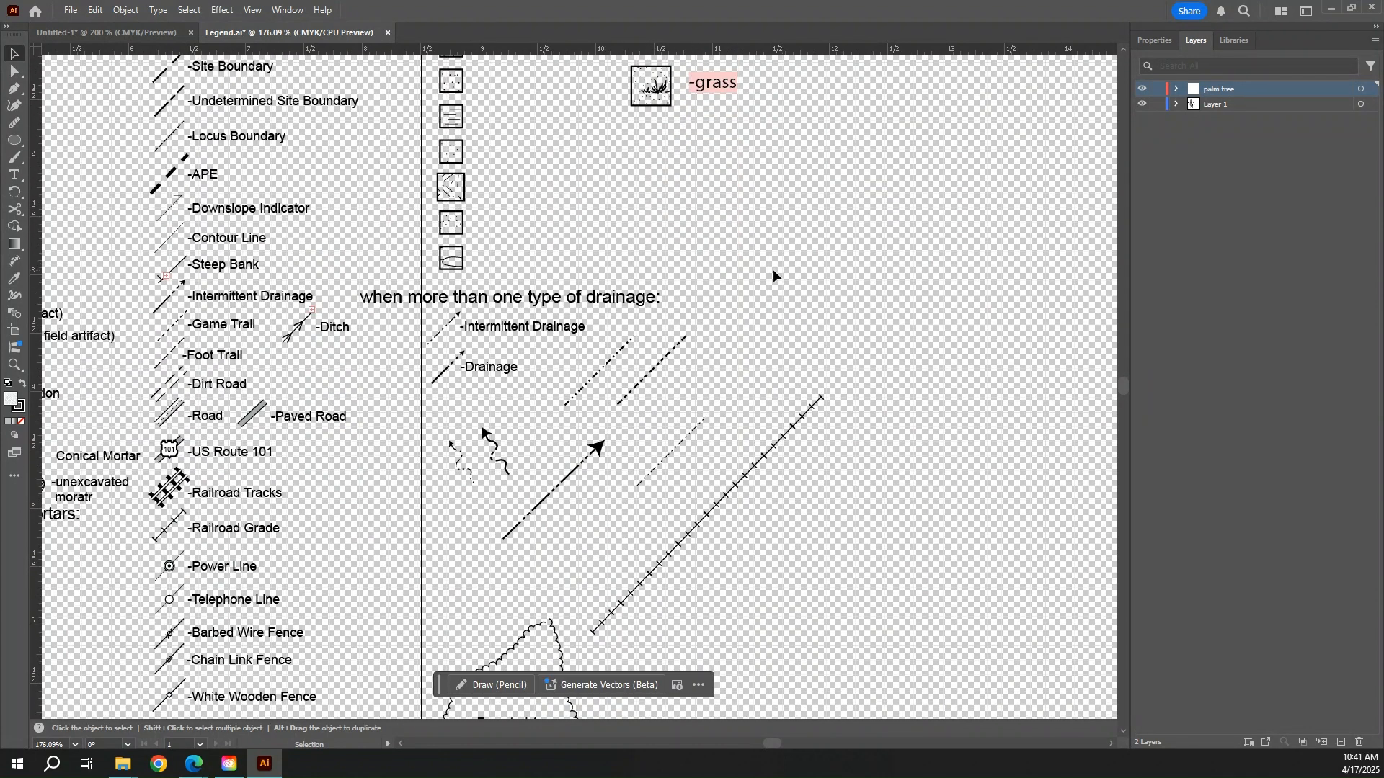
scroll(773, 270, "up", 5)
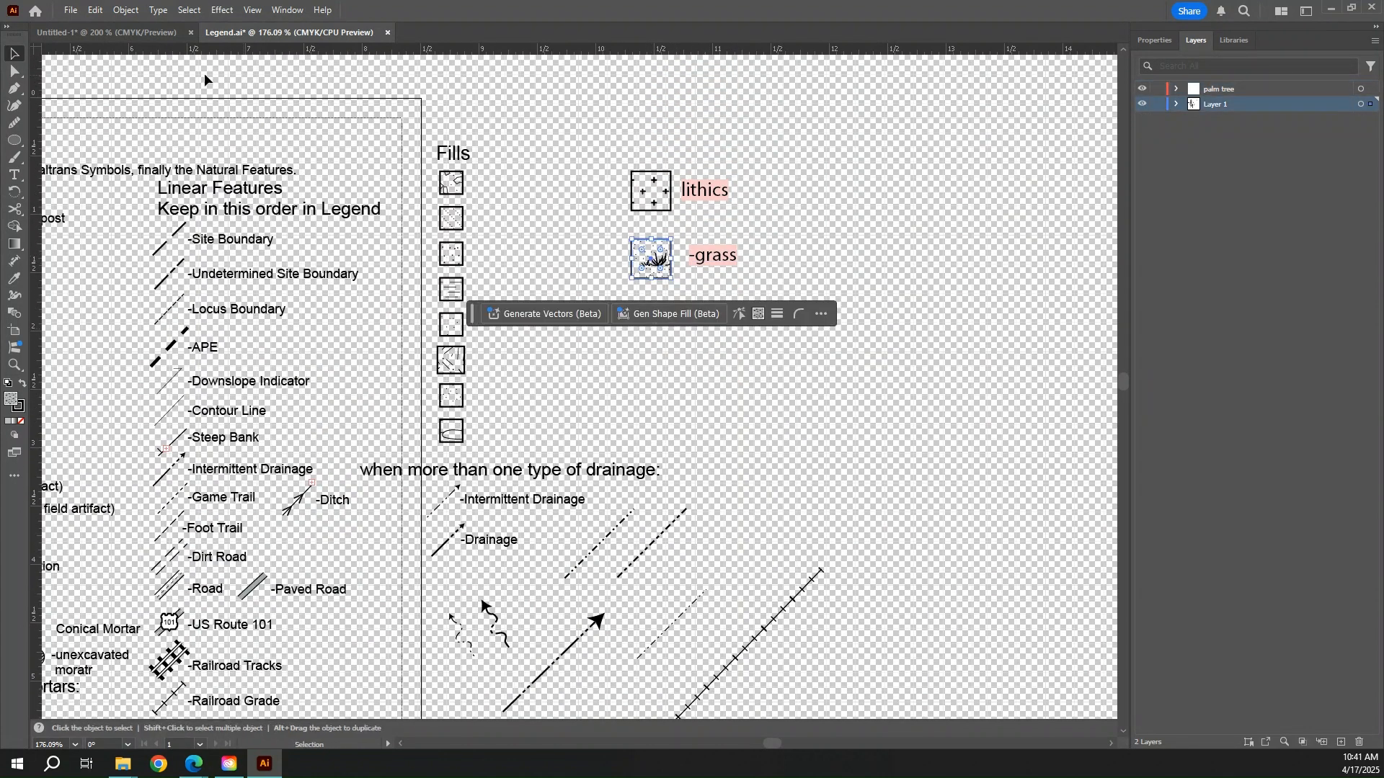
- Paste the grass swatch into the Untitled-1 drawing on Layer 5 and place it below the column of sample circles
left_click(106, 32)
scroll(911, 399, "right", 4)
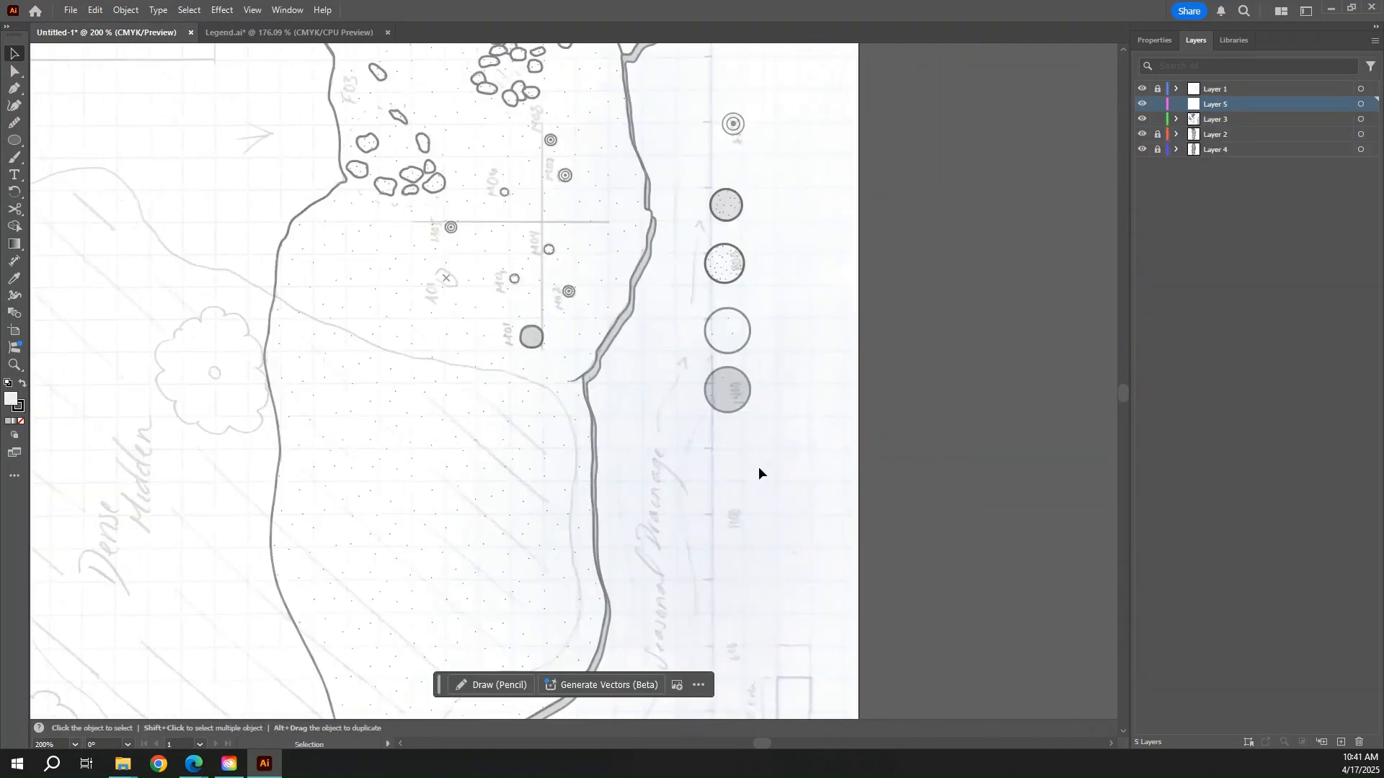
key("ctrl+v")
left_click_drag(591, 379, 730, 428)
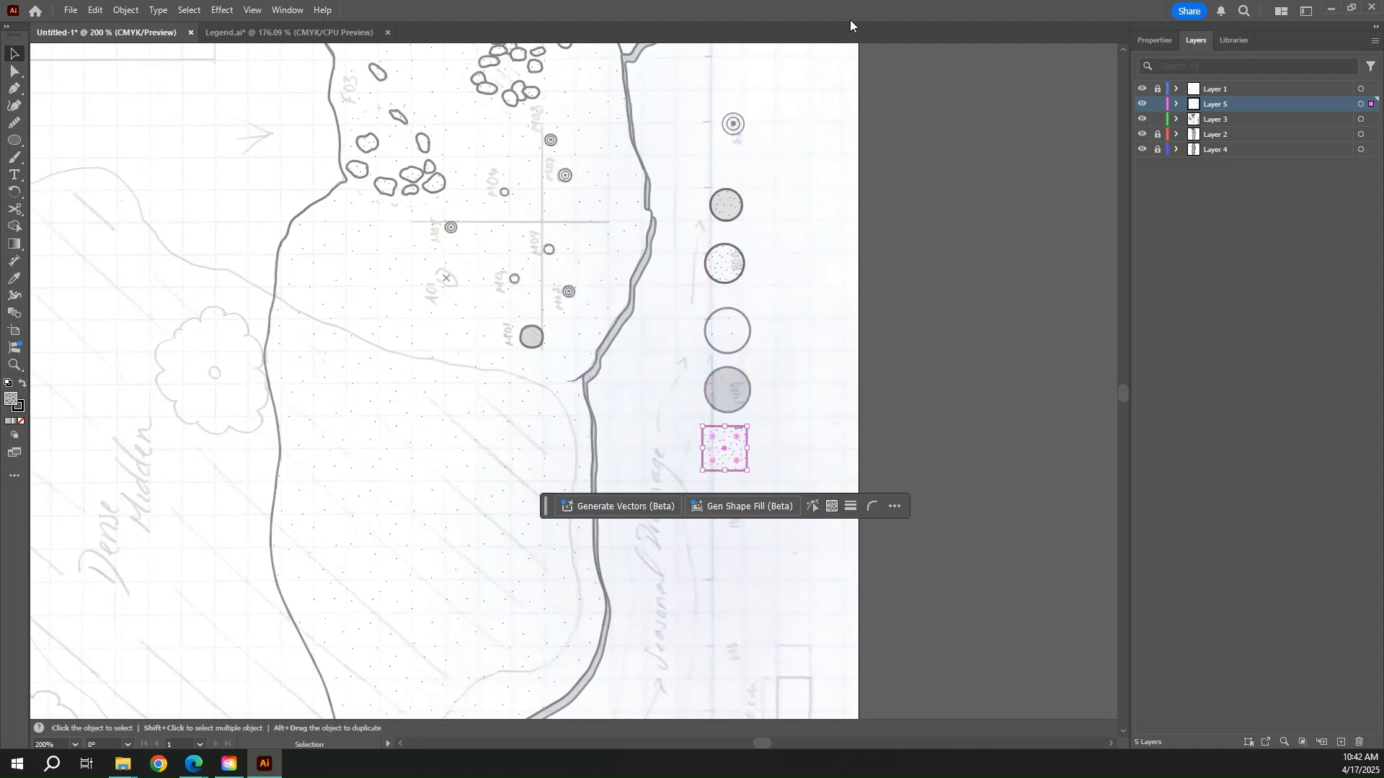
- On Layer 3, start a Pen path with the grass fill, tracing the midden boundary from its crest down past the rock outline
left_click(1221, 122)
scroll(785, 593, "left", 2)
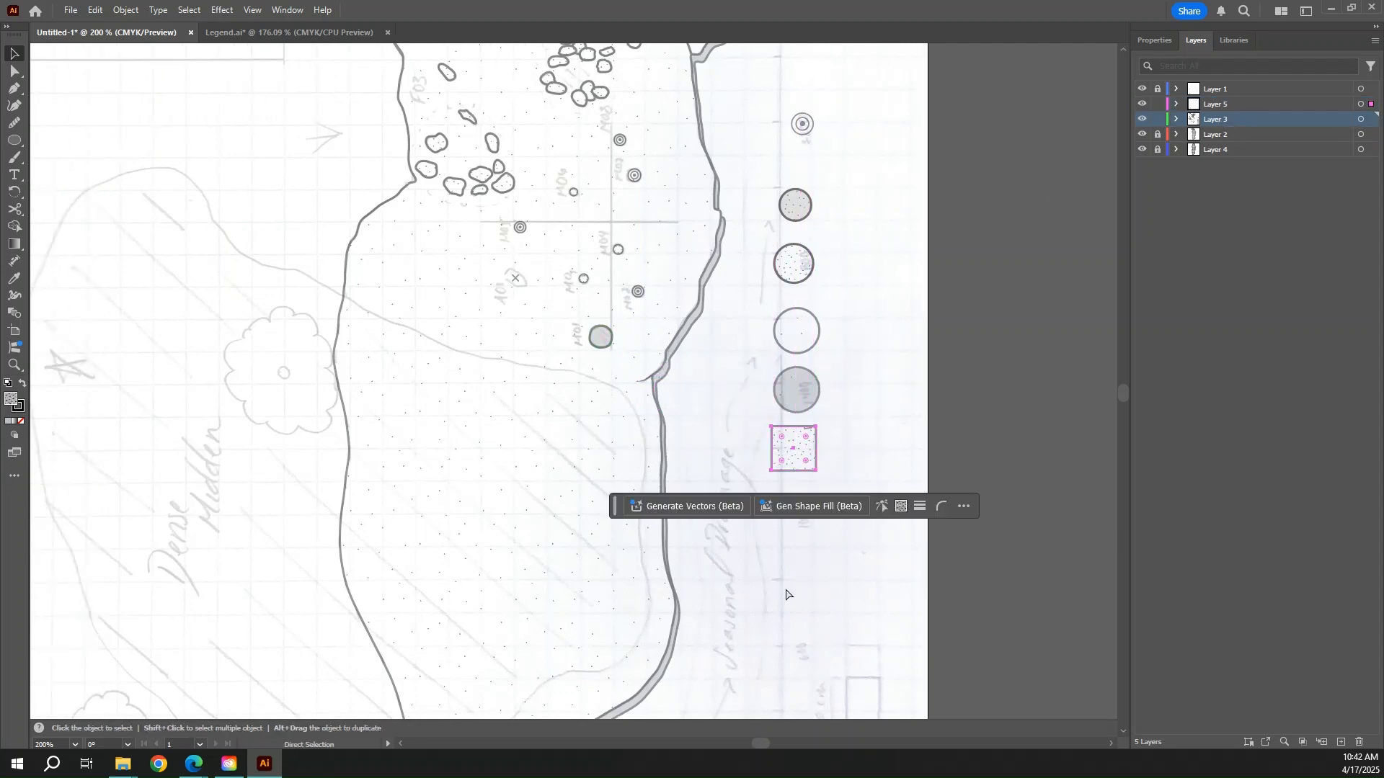
left_click(757, 562)
scroll(758, 562, "left", 3)
key("p")
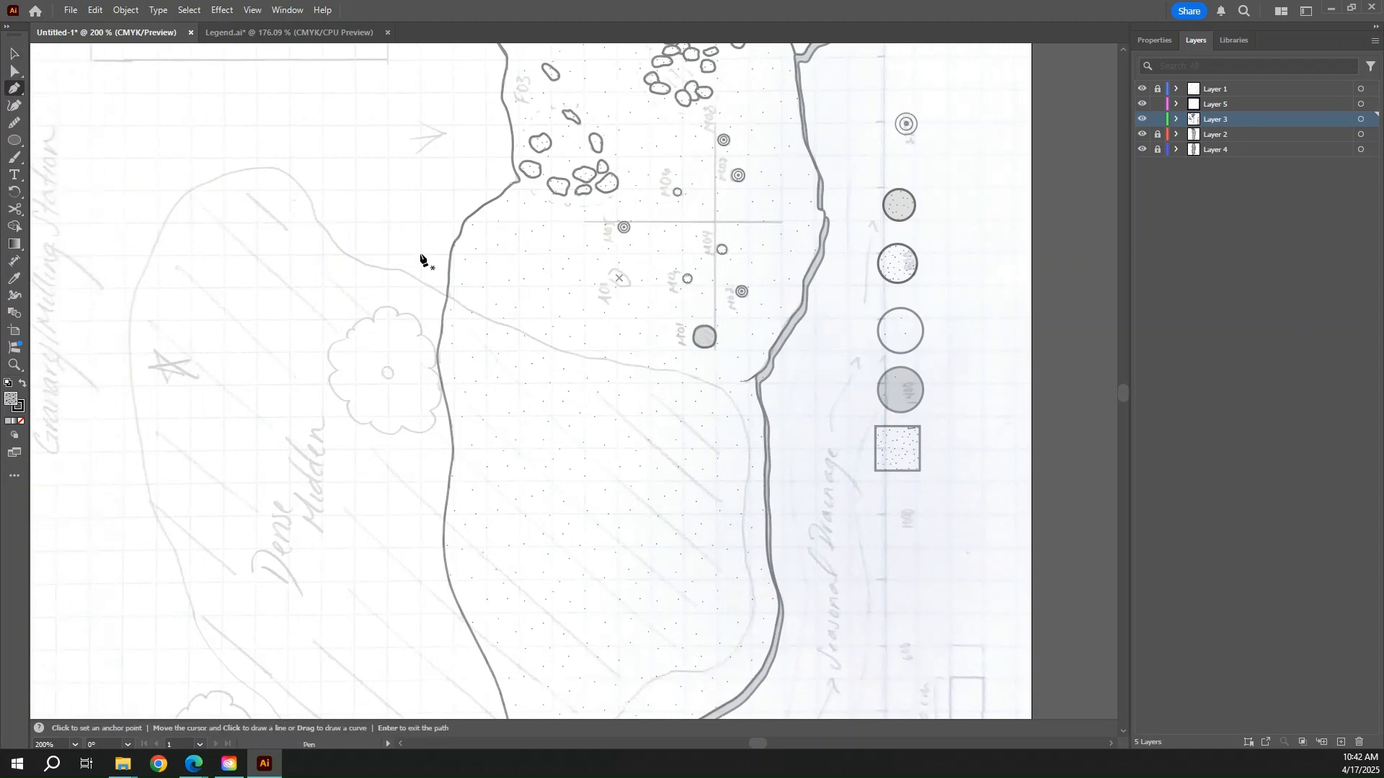
key("ctrl+=")
key("ctrl+=")
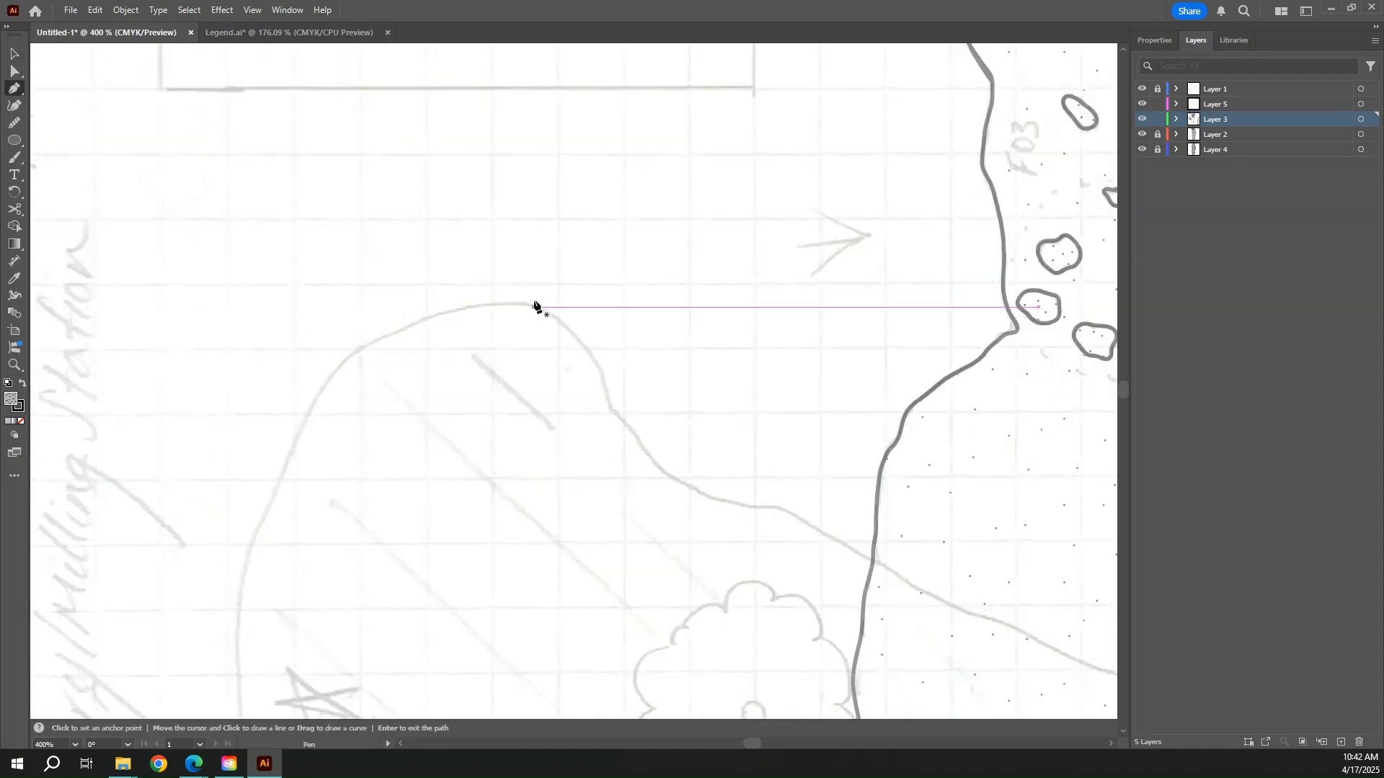
left_click(533, 307)
left_click_drag(573, 328, 589, 353)
left_click(607, 382)
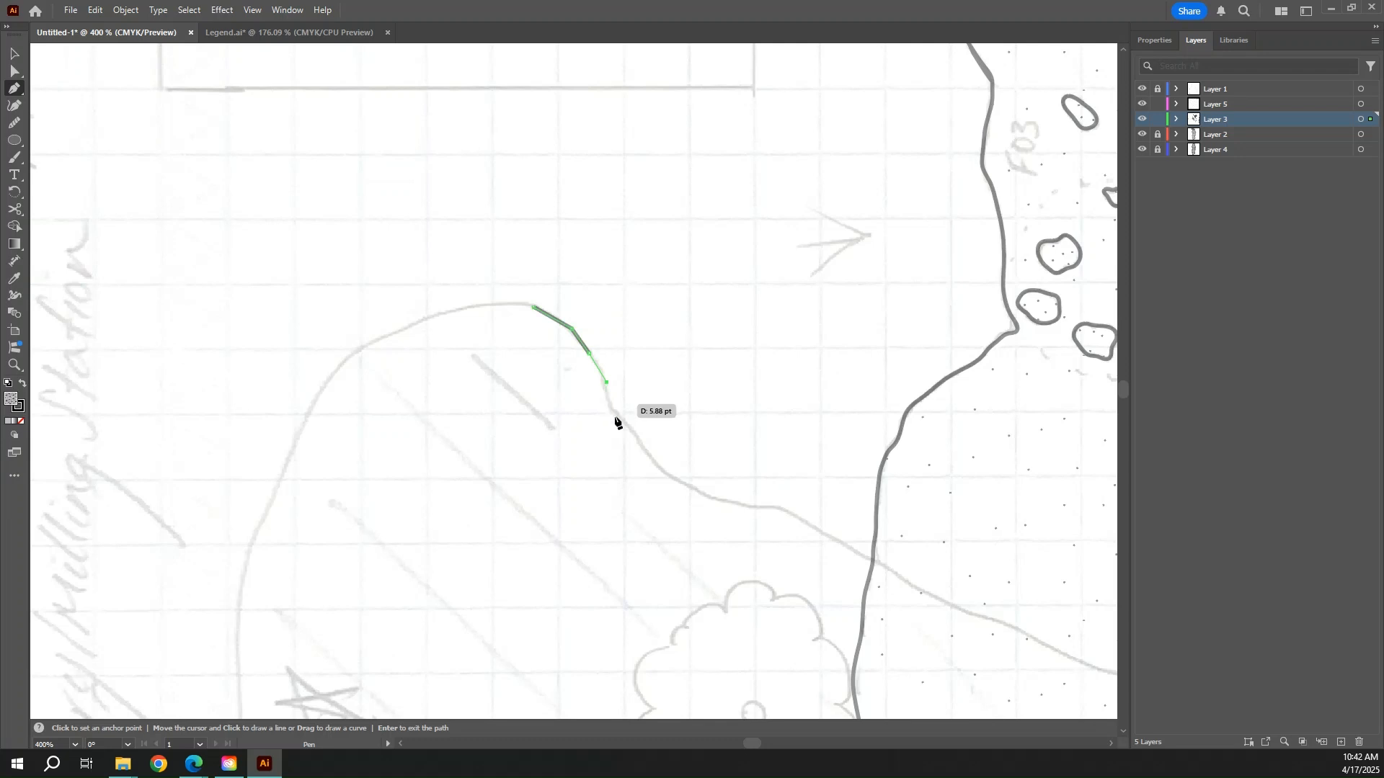
left_click(609, 405)
left_click(631, 429)
left_click(644, 441)
left_click(670, 476)
left_click(685, 484)
left_click(716, 497)
left_click(751, 514)
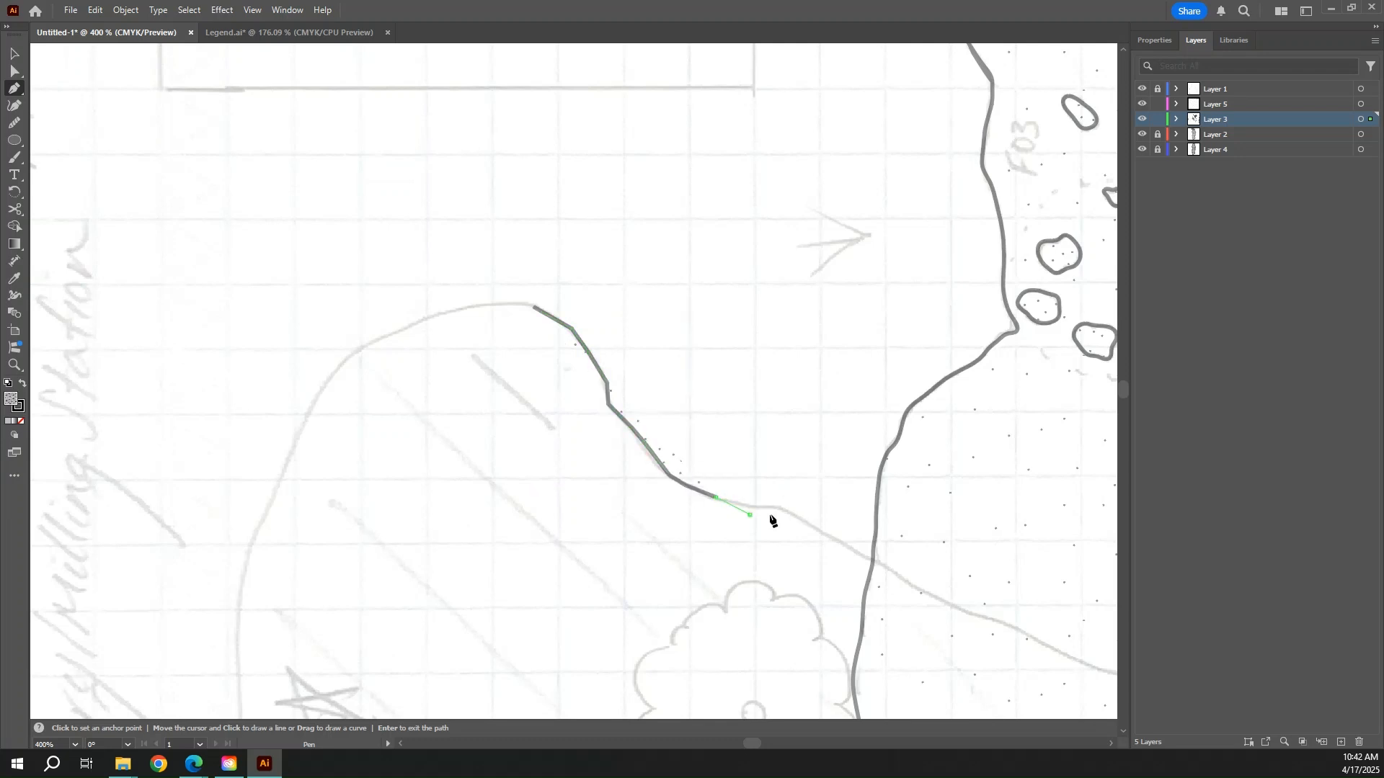
left_click(772, 511)
left_click(800, 516)
left_click(828, 537)
left_click(844, 545)
left_click(857, 553)
left_click(885, 569)
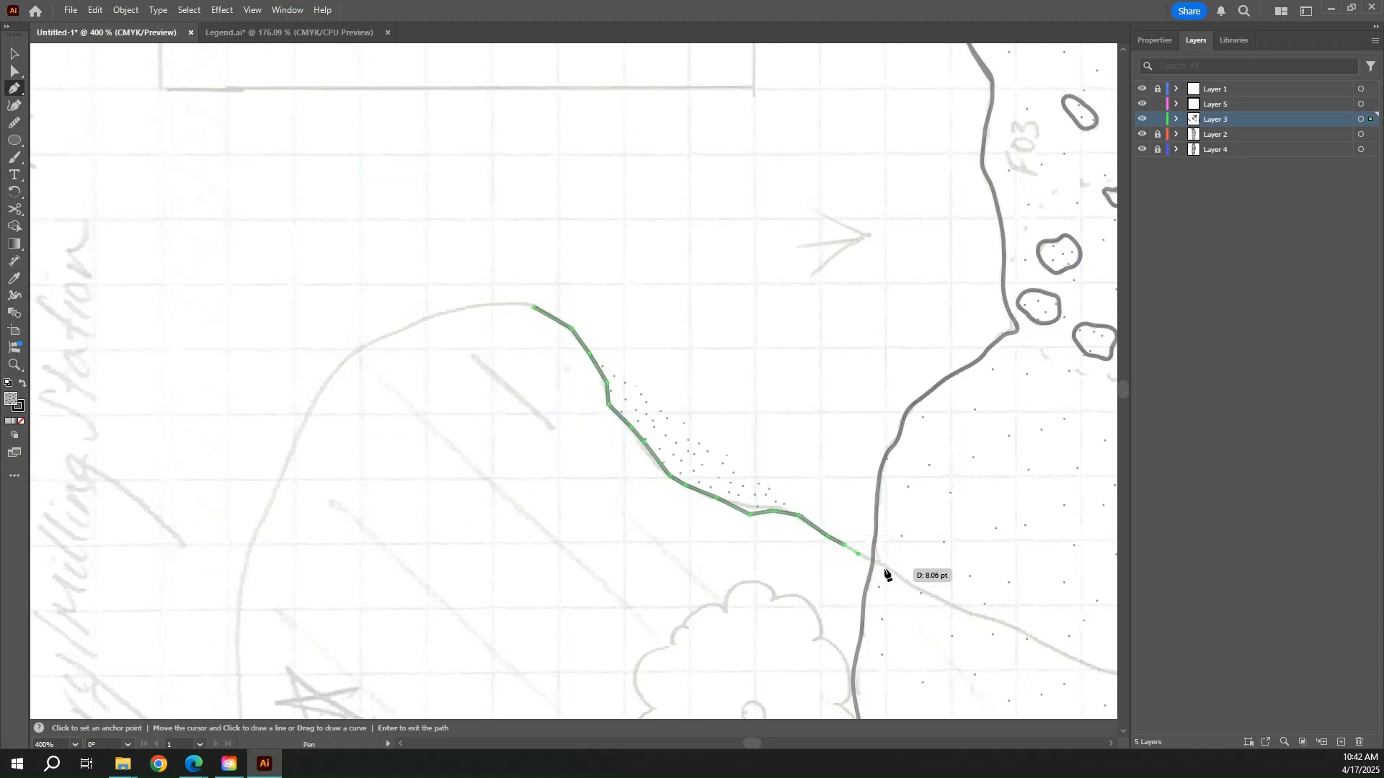
- Continue the midden path along the sketched line across the rock, passing below mortar M01 toward the upper corner near the drainage edge
left_click(903, 580)
left_click(923, 593)
left_click(945, 602)
left_click(961, 610)
left_click(983, 615)
left_click(997, 617)
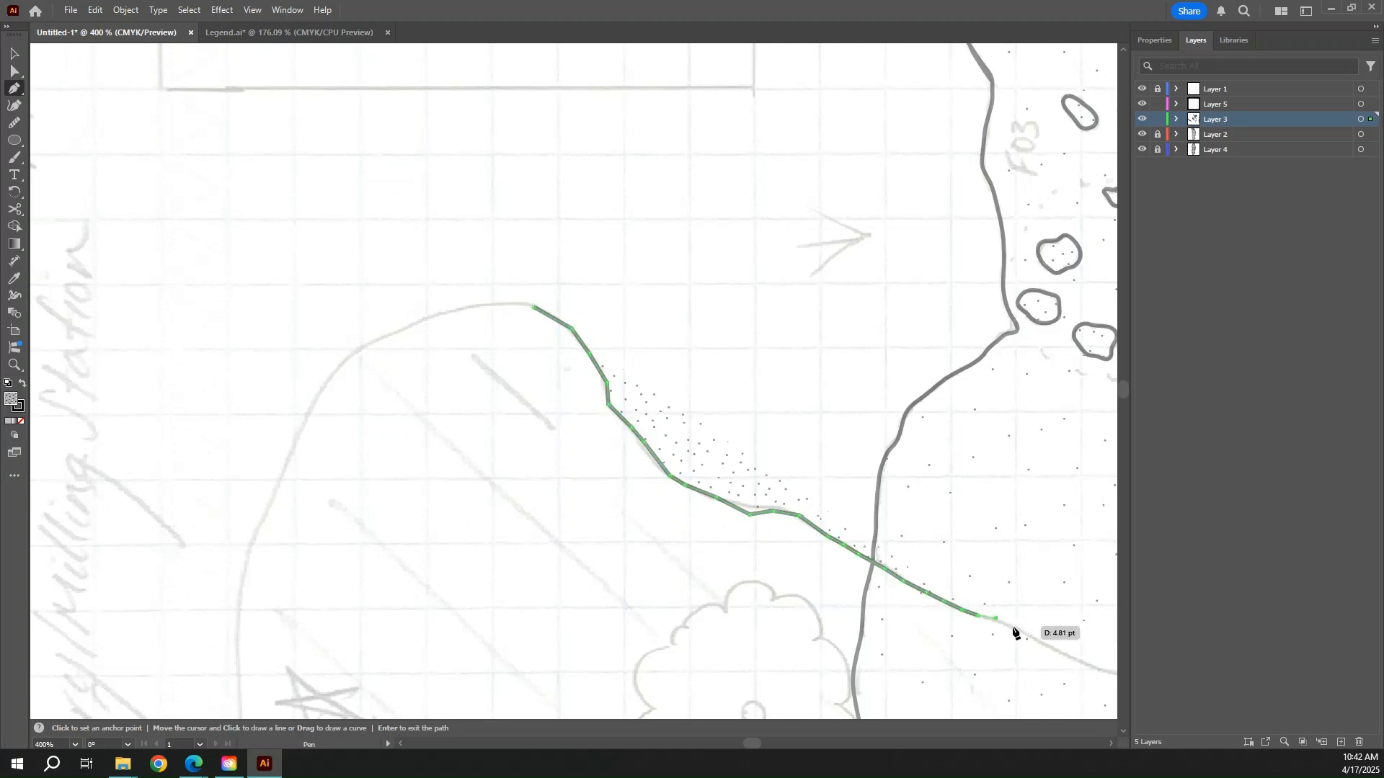
left_click(1016, 629)
left_click_drag(1031, 634, 451, 312)
left_click(489, 334)
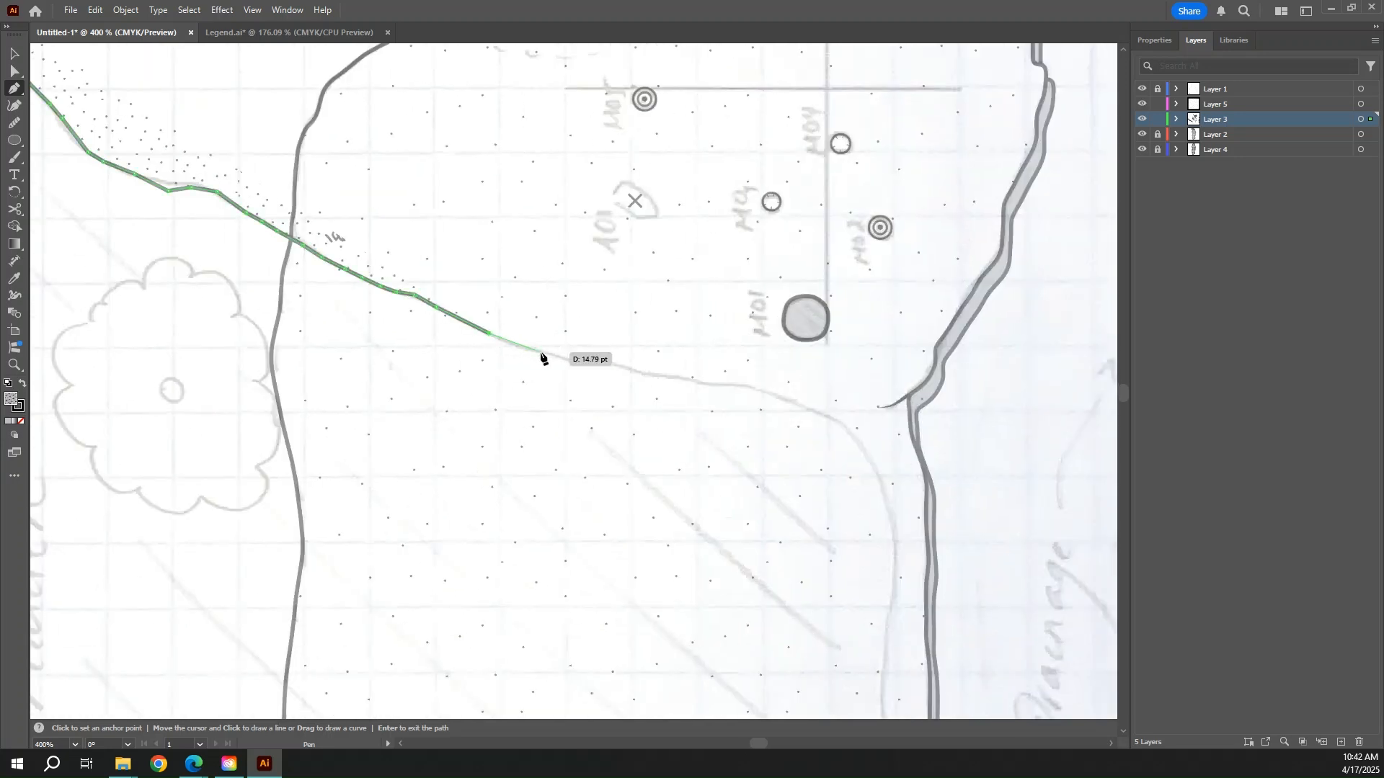
left_click(540, 352)
left_click(574, 360)
left_click(598, 364)
left_click(621, 366)
left_click(644, 376)
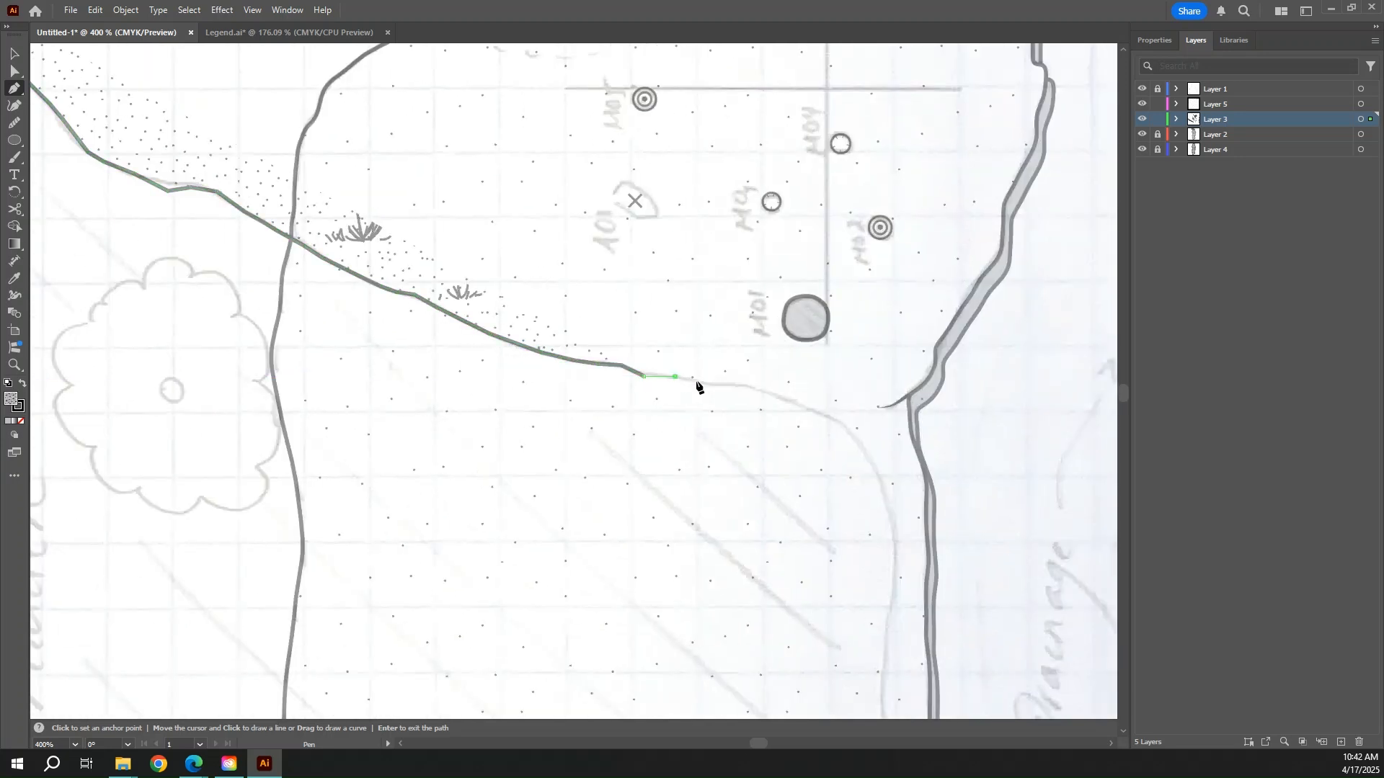
left_click(674, 376)
left_click(696, 382)
left_click(710, 384)
left_click(730, 389)
left_click(747, 391)
left_click(770, 395)
left_click(798, 401)
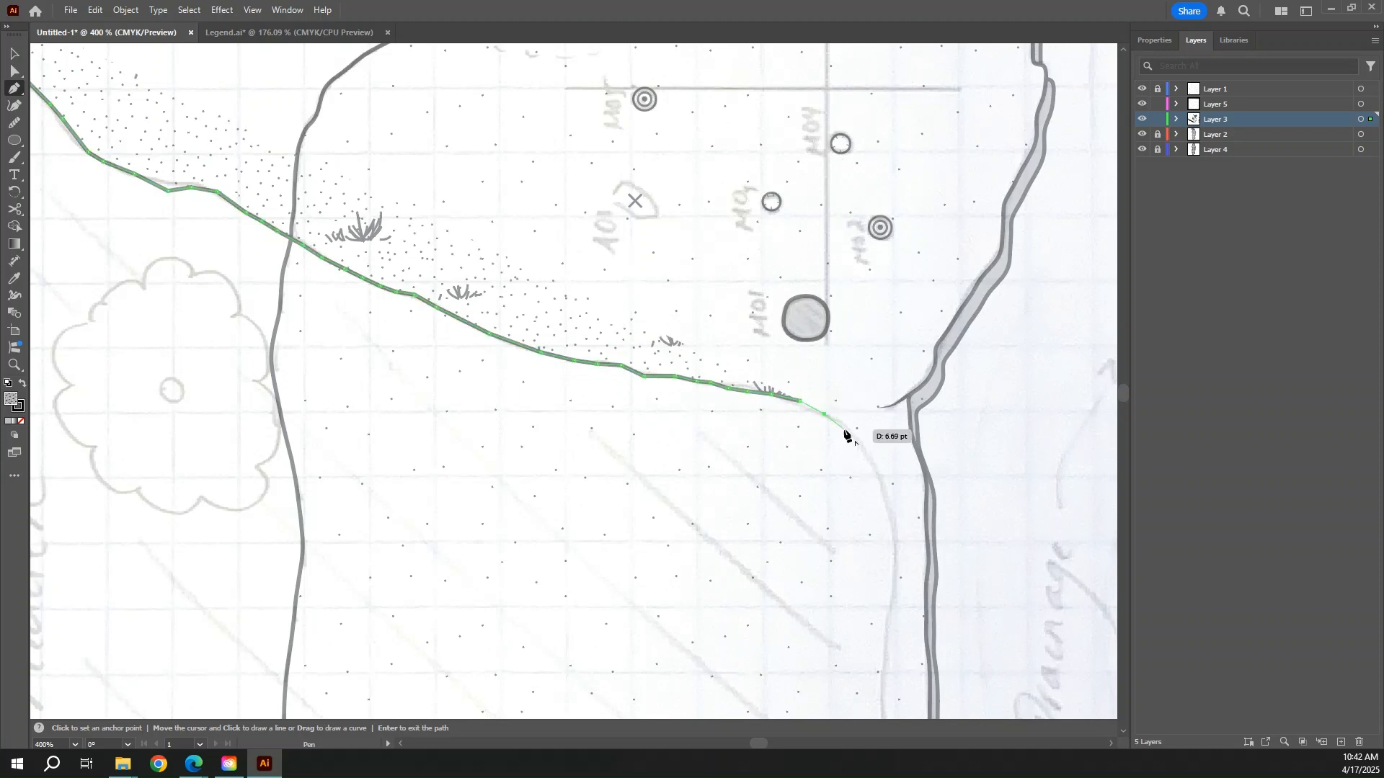
- Trace the midden boundary around the upper corner and down alongside the drainage edge to the lower bend
left_click(828, 419)
left_click(854, 437)
left_click(869, 455)
left_click(868, 470)
left_click(883, 497)
left_click(891, 570)
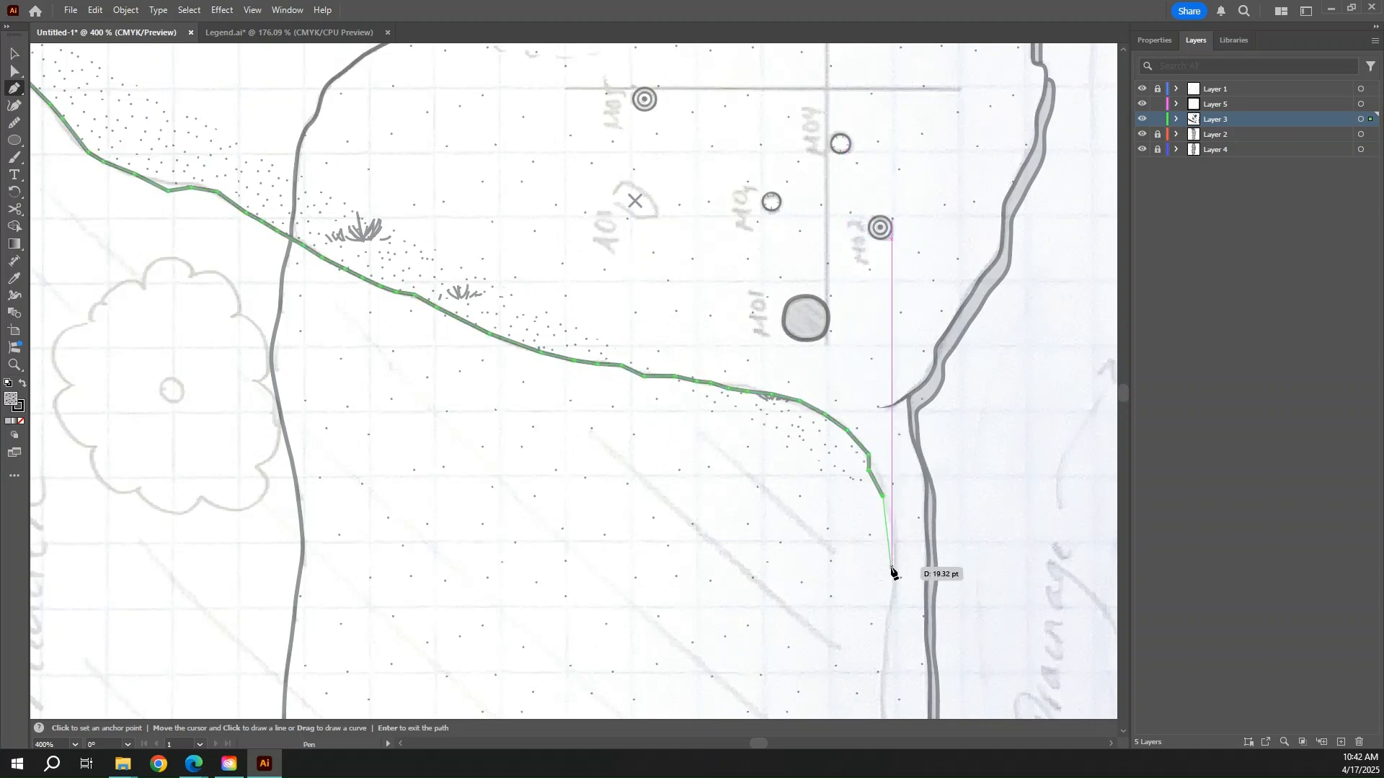
left_click(891, 618)
left_click(888, 636)
left_click(880, 677)
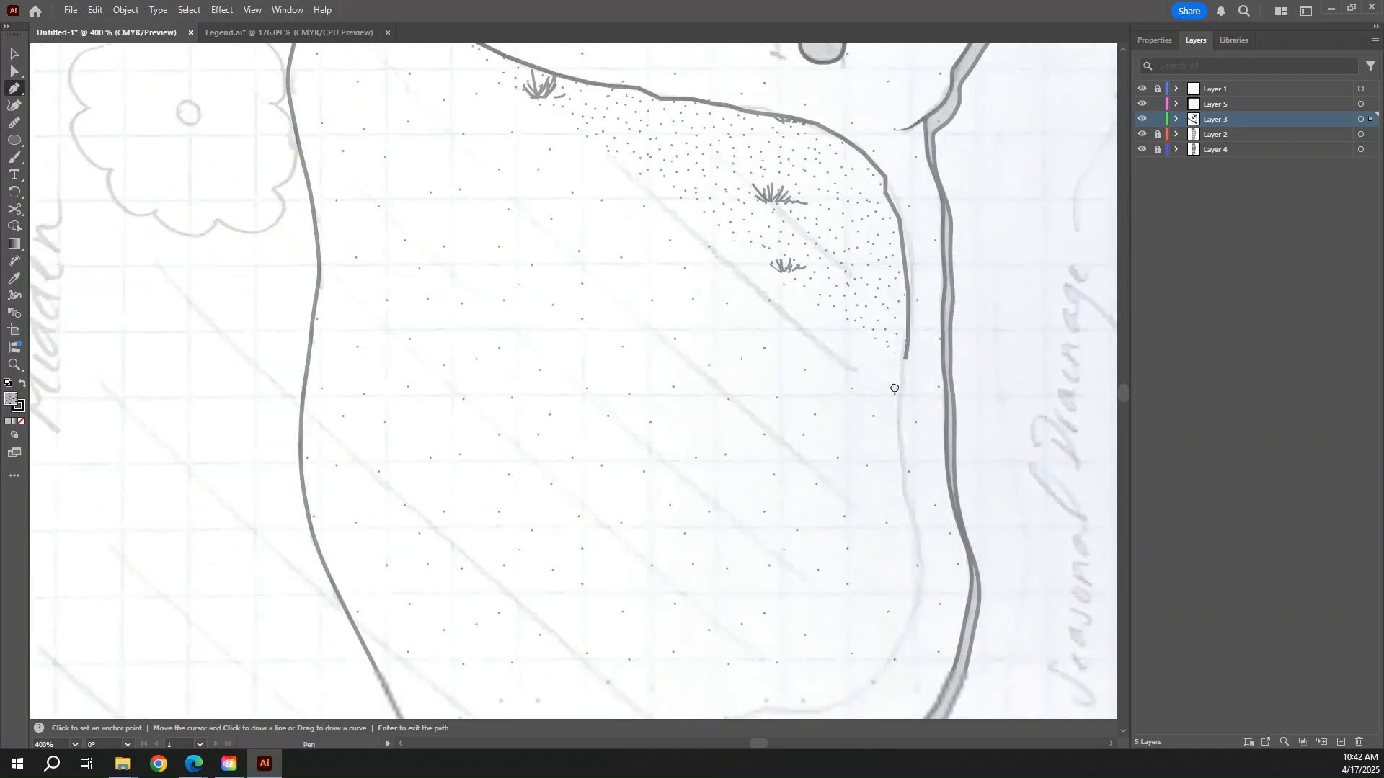
scroll(887, 678, "down", 5)
left_click(892, 431)
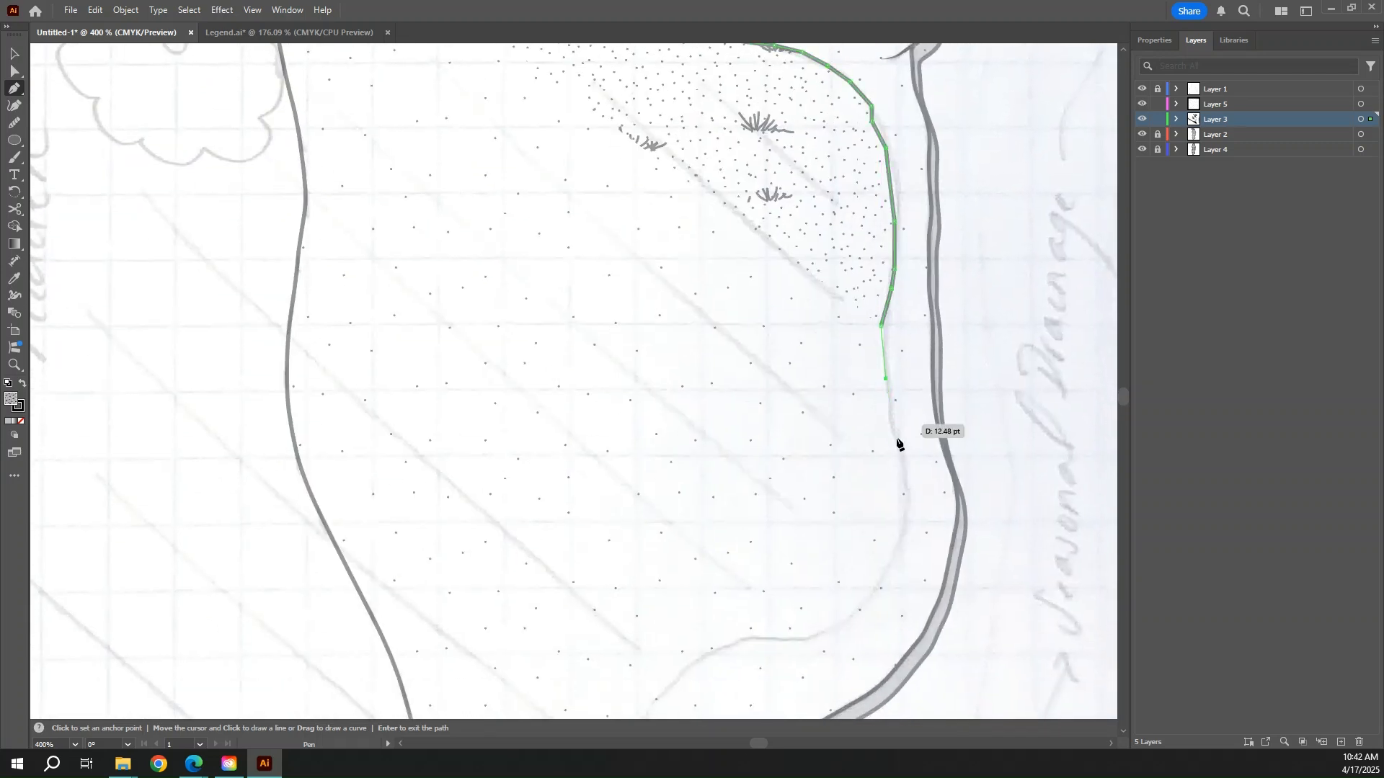
left_click(910, 503)
left_click(904, 530)
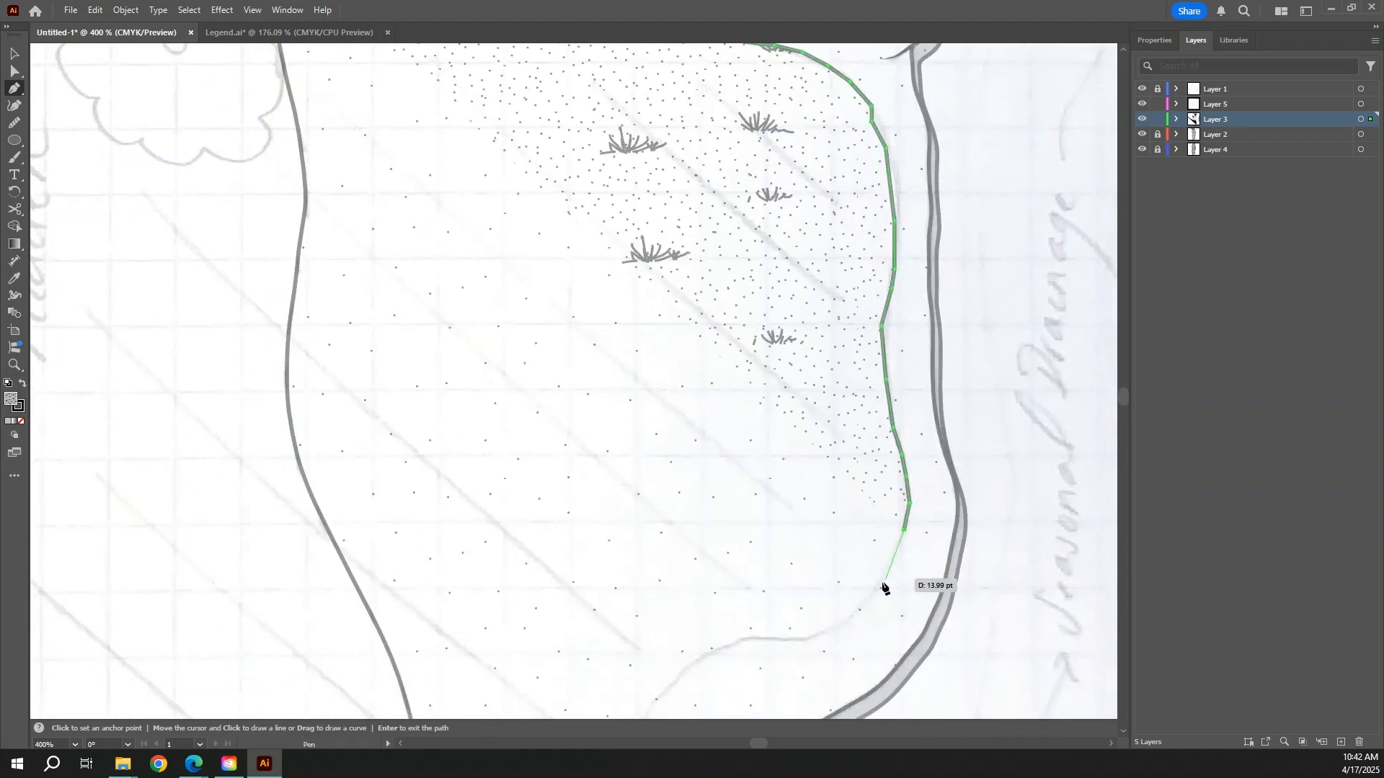
left_click(881, 583)
left_click(862, 609)
left_click(838, 625)
left_click(803, 640)
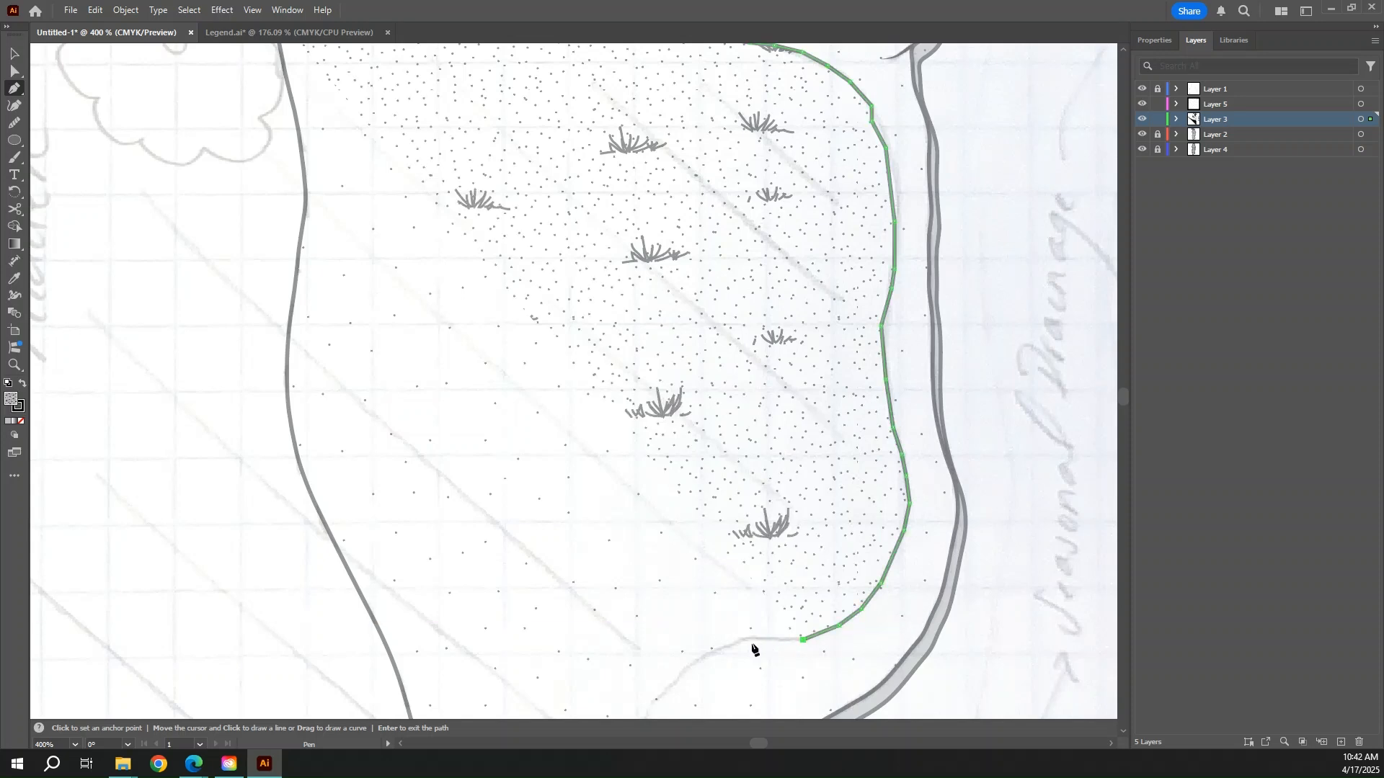
- Extend the midden path from the lower bend diagonally along the sketched line to the rock's bottom tip
left_click(747, 640)
left_click(721, 649)
left_click_drag(599, 524, 532, 204)
left_click(629, 338)
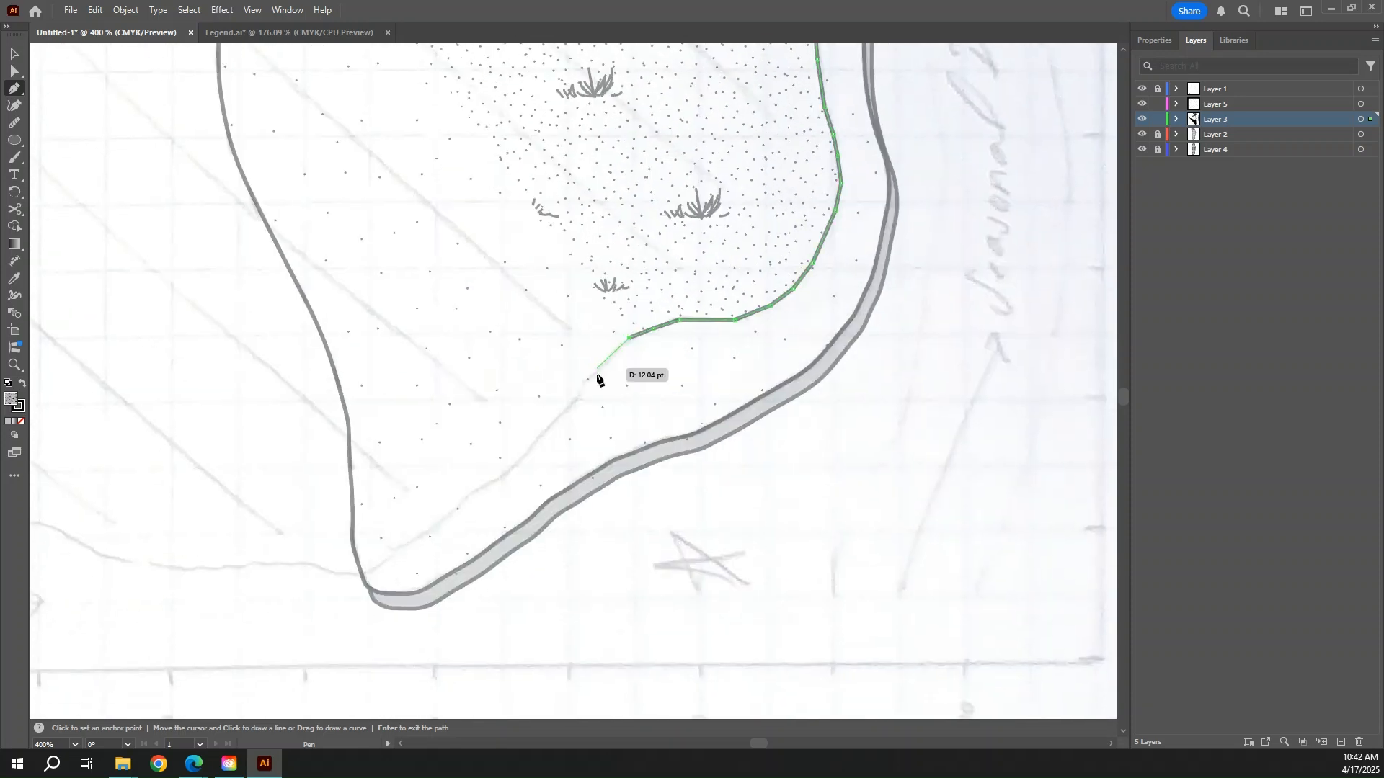
left_click(589, 377)
left_click(570, 405)
left_click(532, 439)
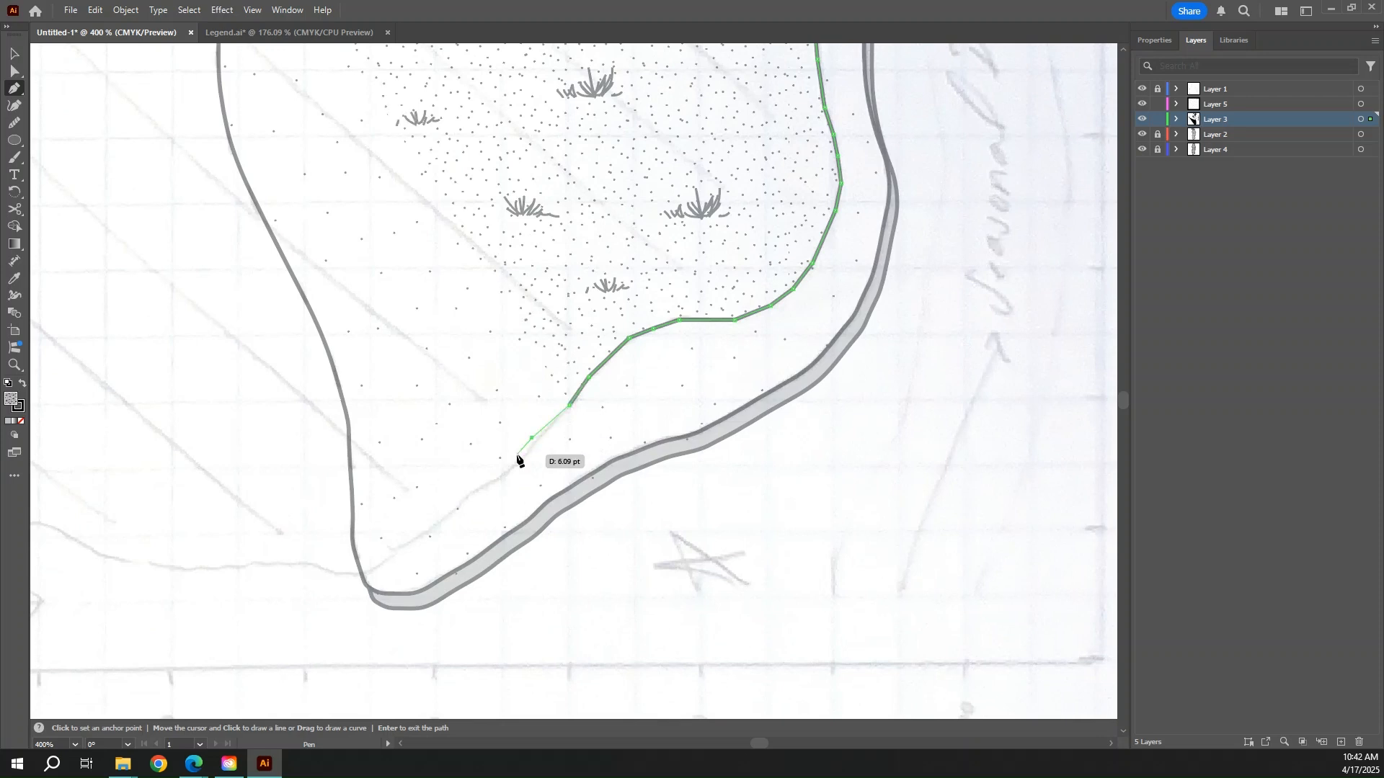
left_click(516, 455)
left_click(503, 469)
left_click(472, 485)
left_click(459, 499)
left_click(423, 525)
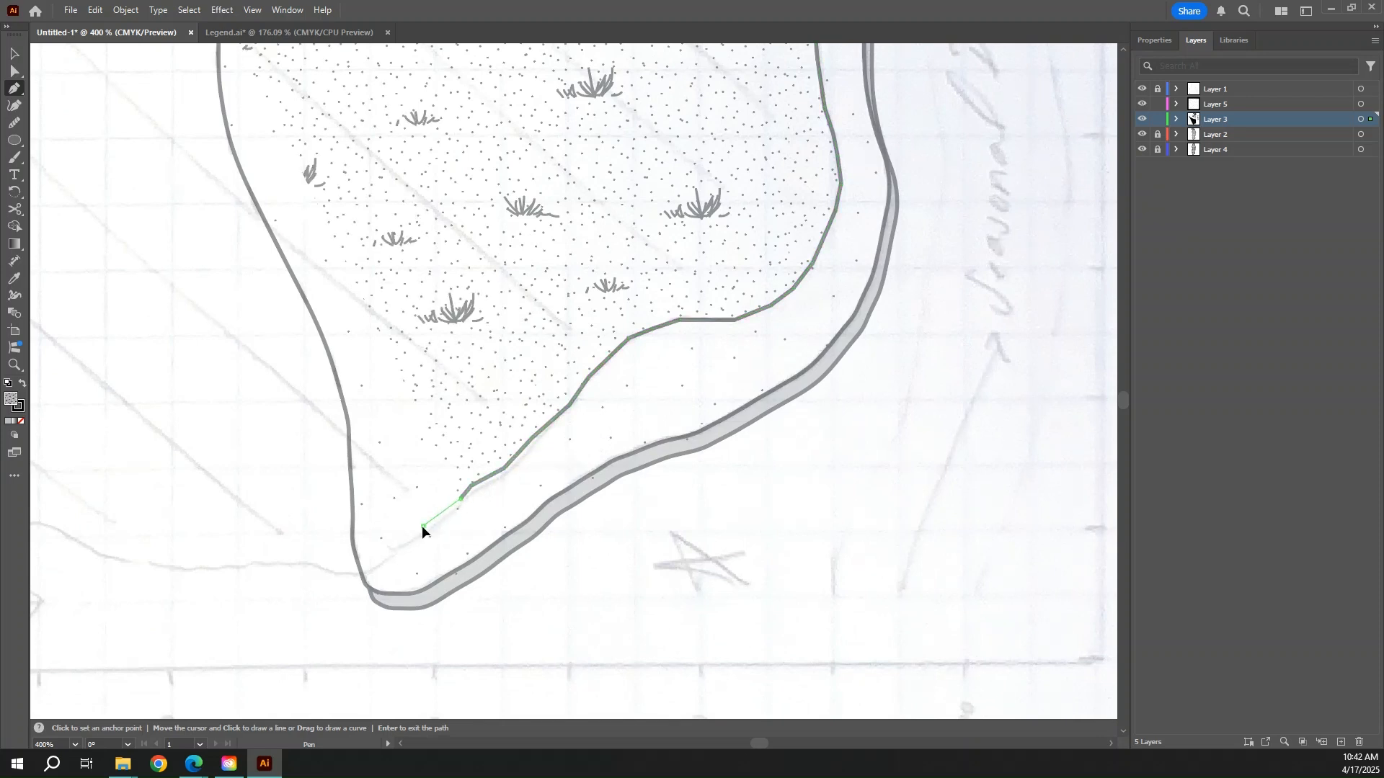
left_click(389, 551)
left_click_drag(363, 557, 467, 463)
left_click(475, 474)
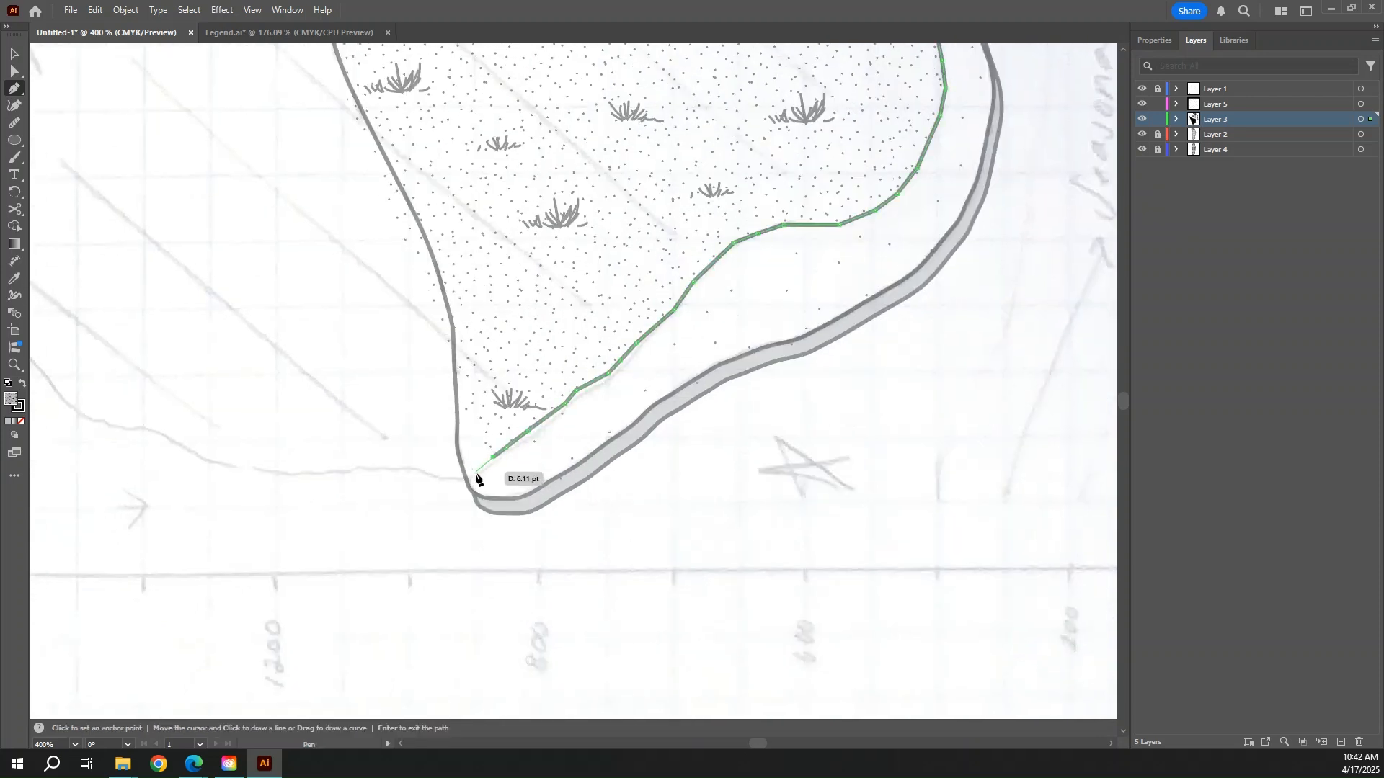
- Continue the midden path across the rock's bottom tip and along the nearly horizontal sketched line beyond it
left_click(445, 476)
left_click(421, 472)
left_click(399, 467)
left_click(362, 470)
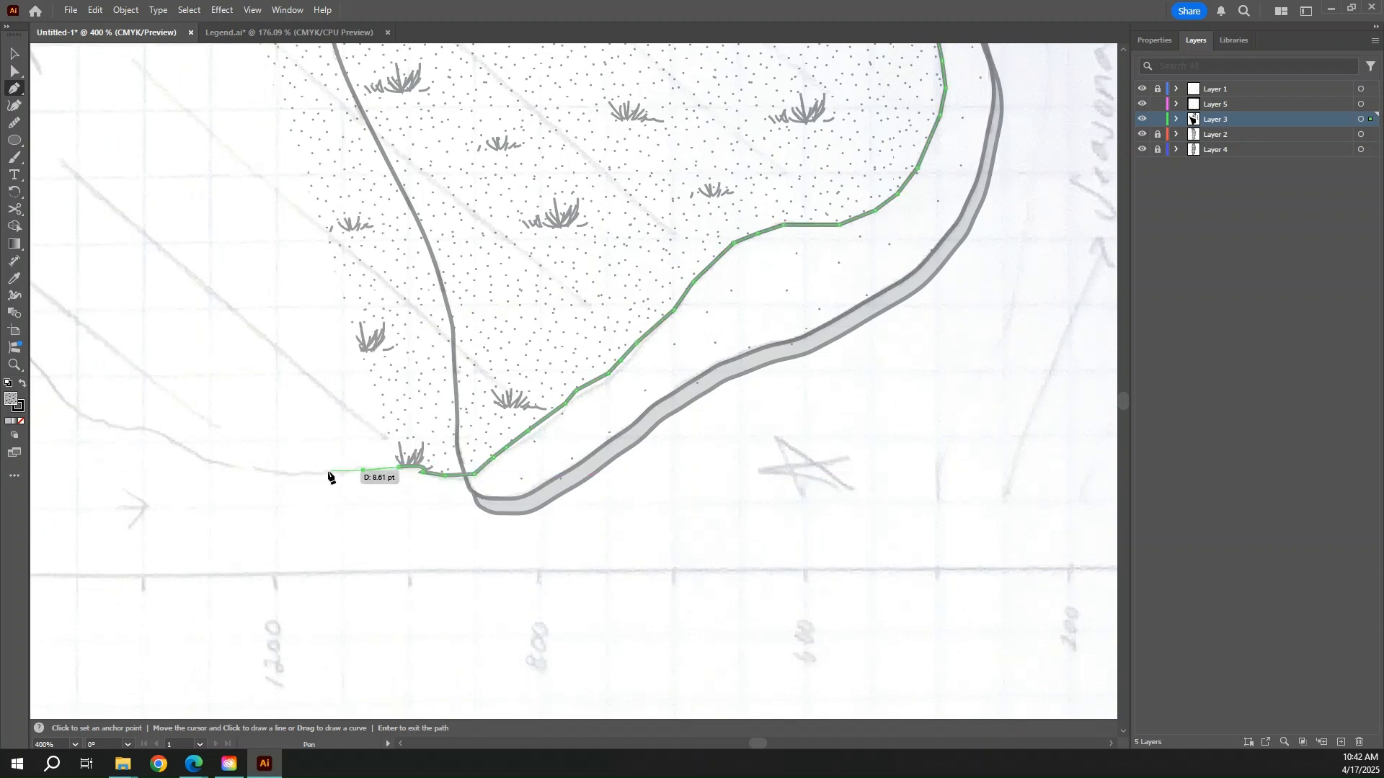
left_click(331, 471)
left_click(300, 475)
left_click(265, 470)
- Extend the midden path along the gently rising sketched line toward the cloud-shaped outline outside the midden
left_click(223, 465)
left_click(197, 457)
left_click(171, 441)
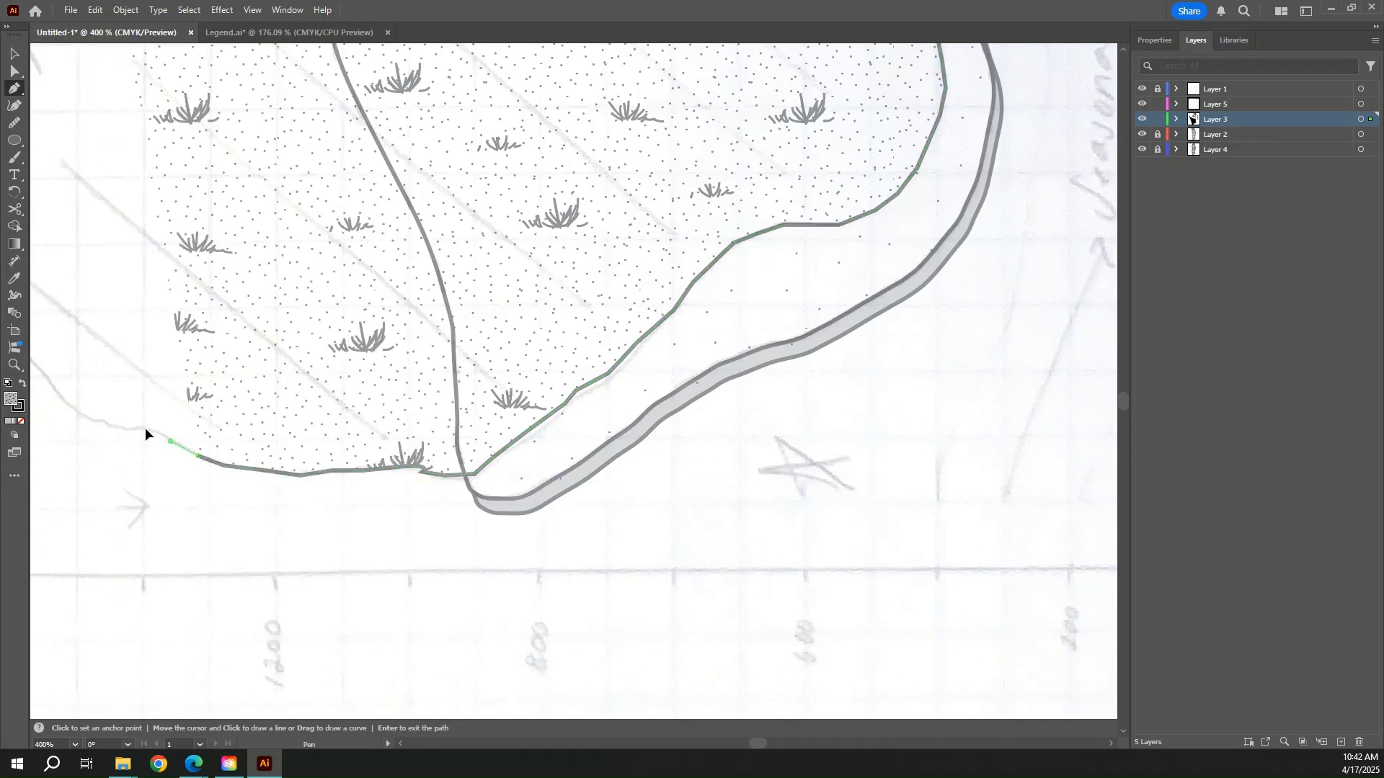
left_click(146, 428)
left_click_drag(98, 428, 411, 454)
left_click(426, 452)
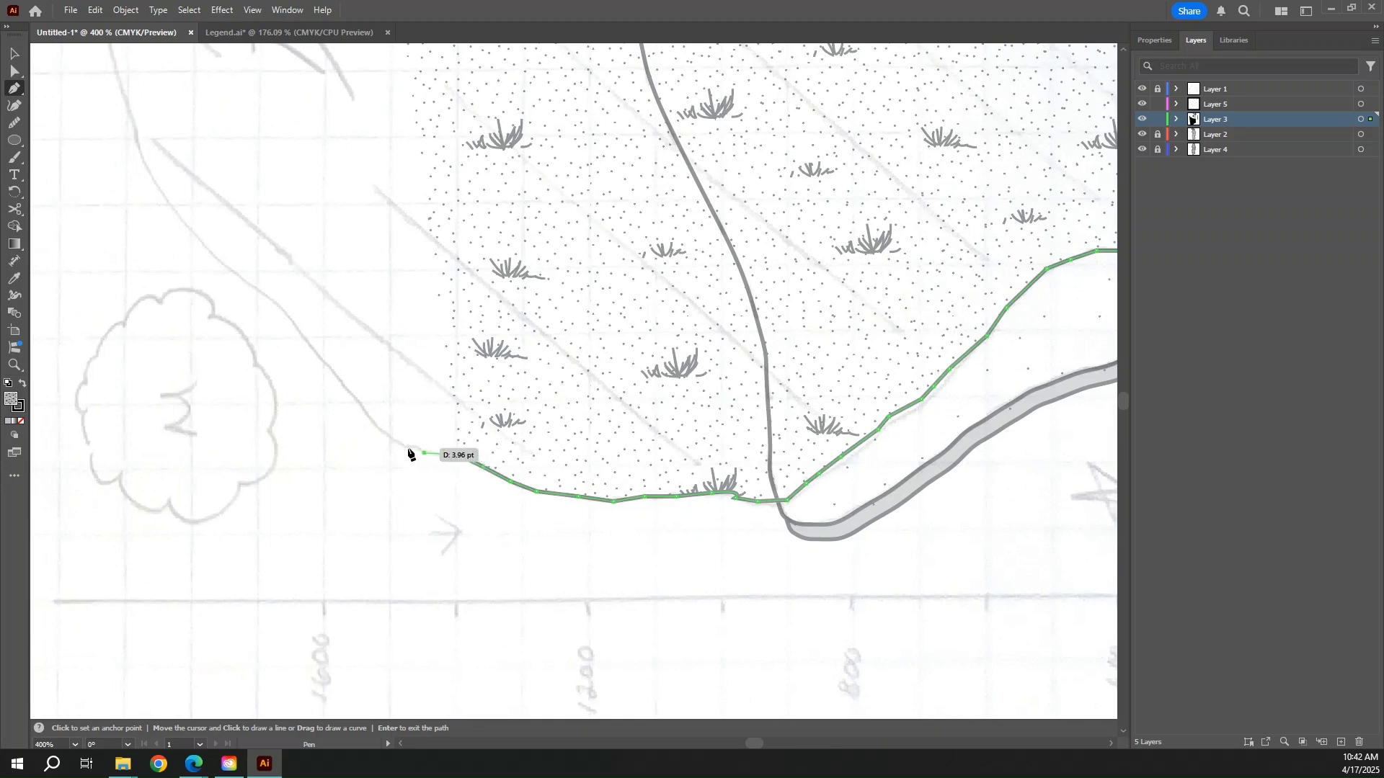
- Trace the midden boundary around the bend and diagonally upward beside the cloud-shaped outline
left_click(391, 443)
left_click(380, 428)
left_click(359, 403)
left_click(340, 378)
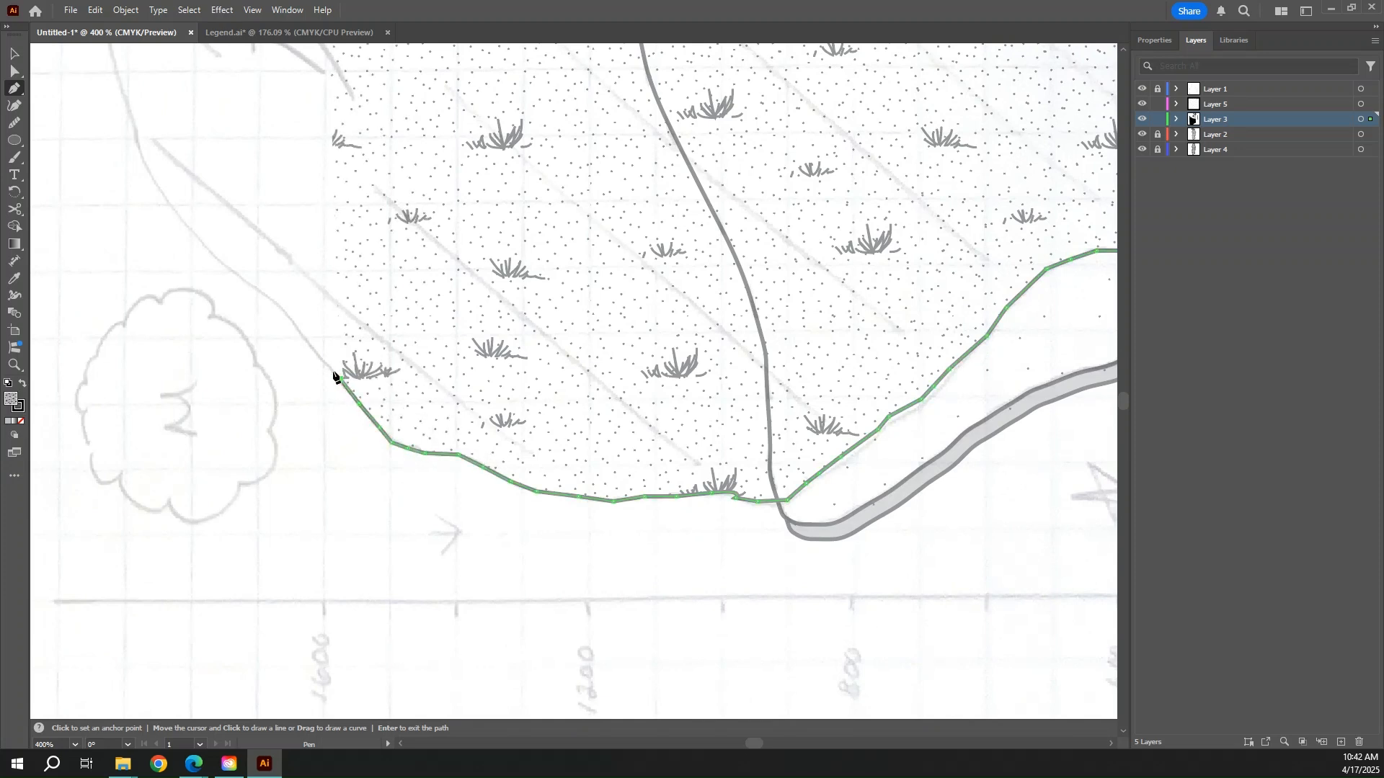
left_click(308, 344)
left_click(271, 299)
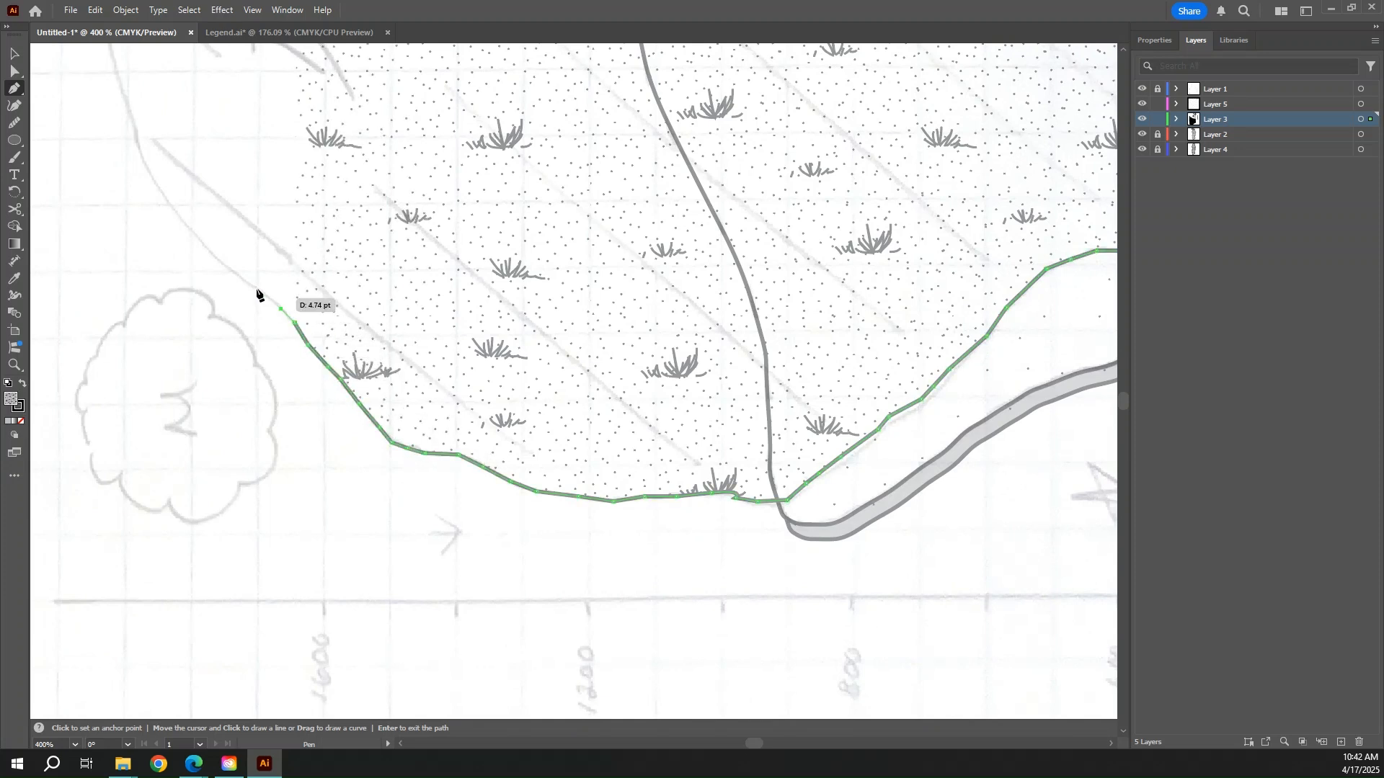
- Continue the midden path along the sketched curve above the cloud-shaped outline to where the boundary steepens
left_click(244, 284)
left_click(222, 262)
left_click(196, 238)
left_click(178, 215)
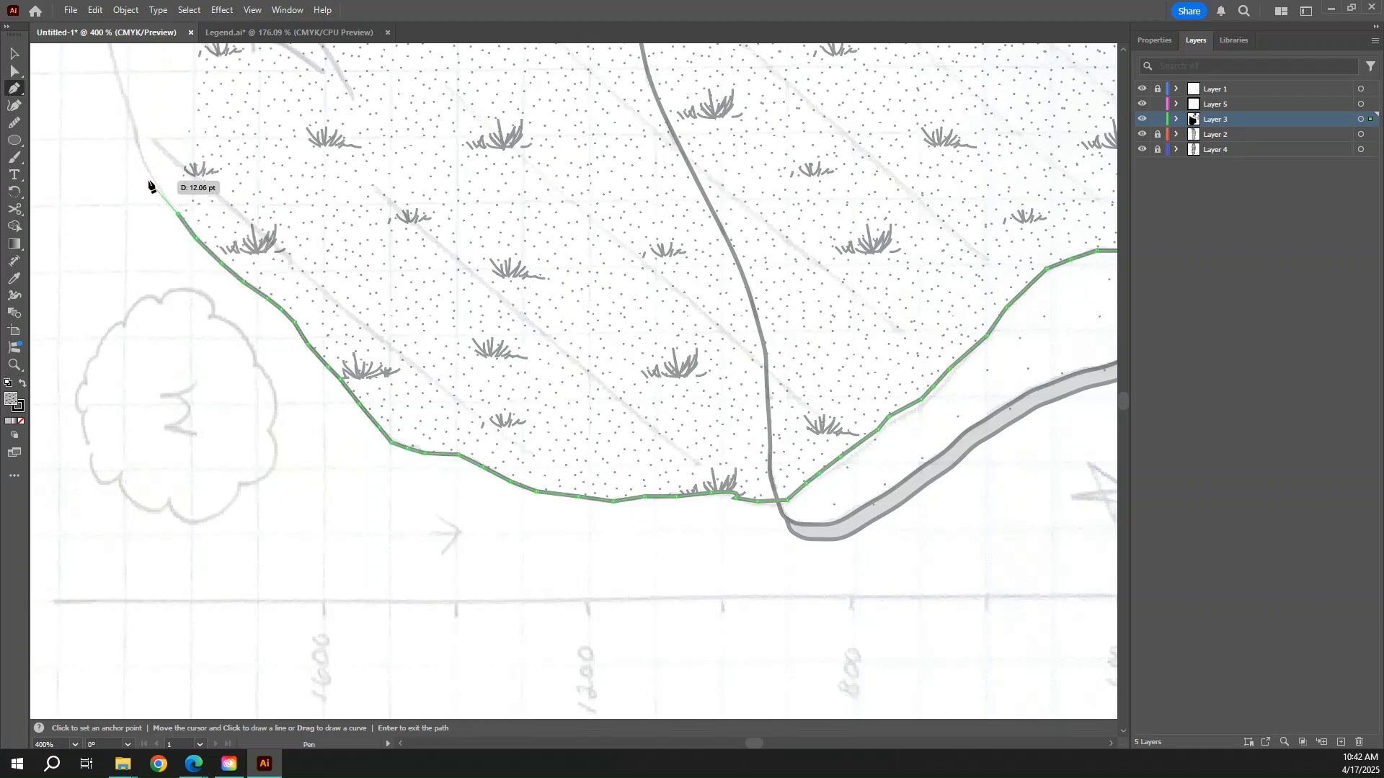
left_click(148, 181)
left_click(141, 156)
left_click(136, 134)
left_click_drag(130, 99, 324, 395)
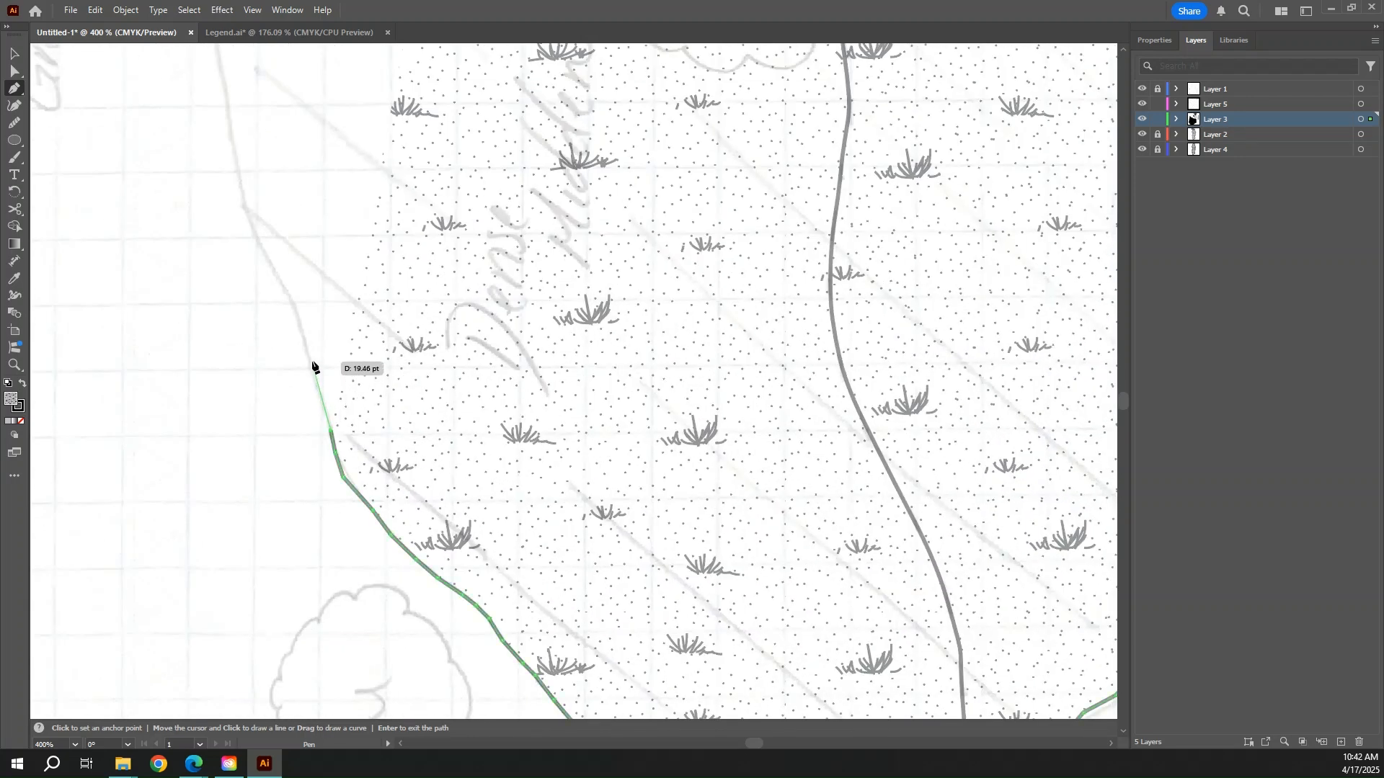
- Trace the midden's outer edge upward past the handwritten "Dense Midden" label
left_click(311, 361)
left_click(294, 311)
left_click(279, 282)
left_click(260, 248)
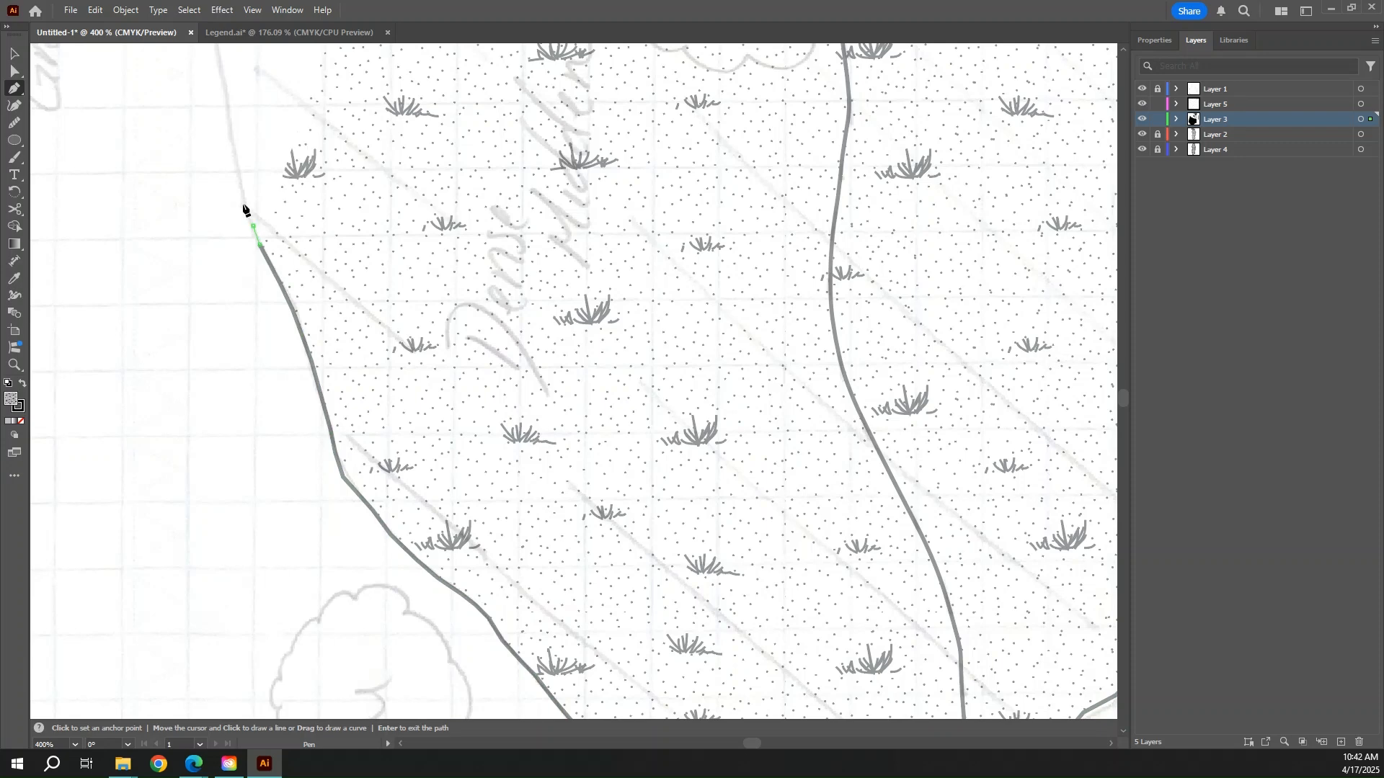
left_click(245, 209)
left_click(238, 165)
left_click_drag(223, 114, 258, 411)
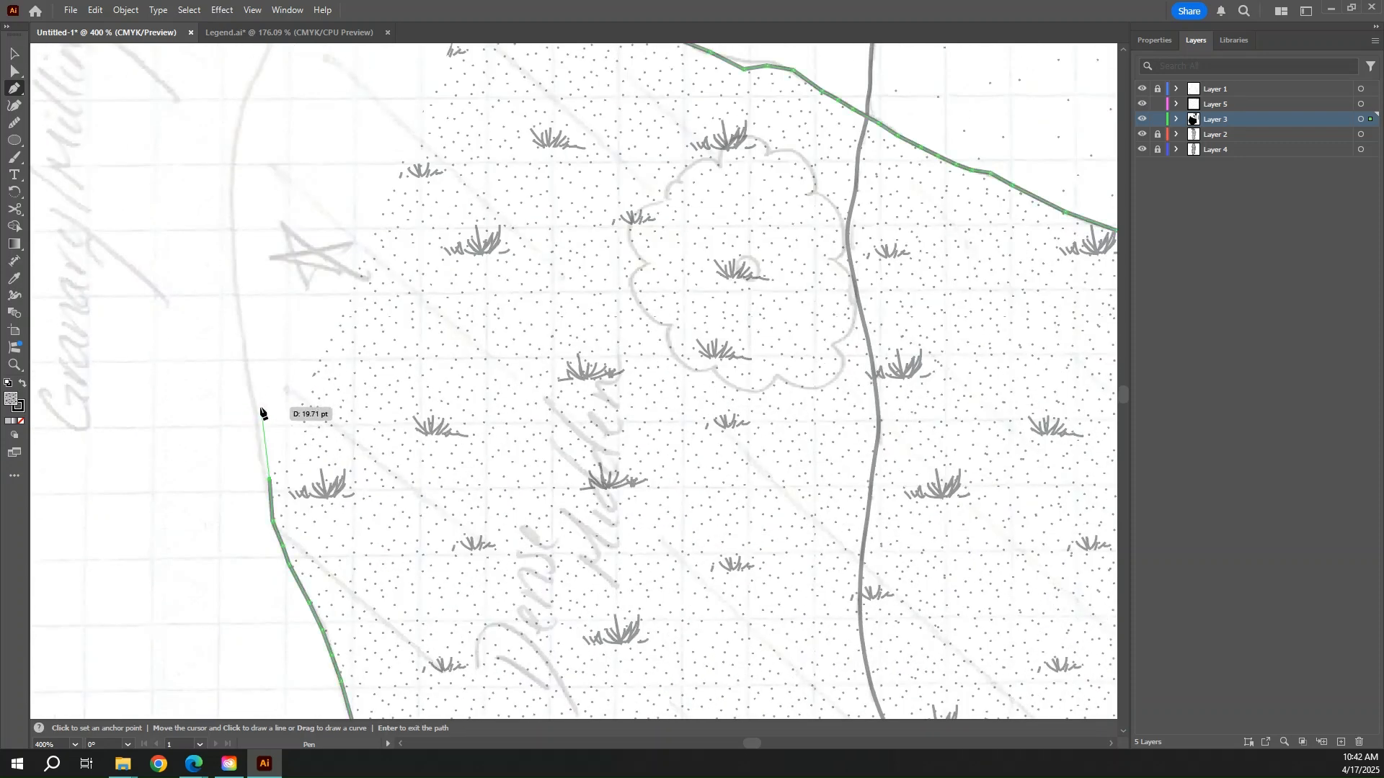
- Extend the midden path up the outer edge past the star mark to the start of the rounded crest
left_click(241, 358)
left_click(239, 306)
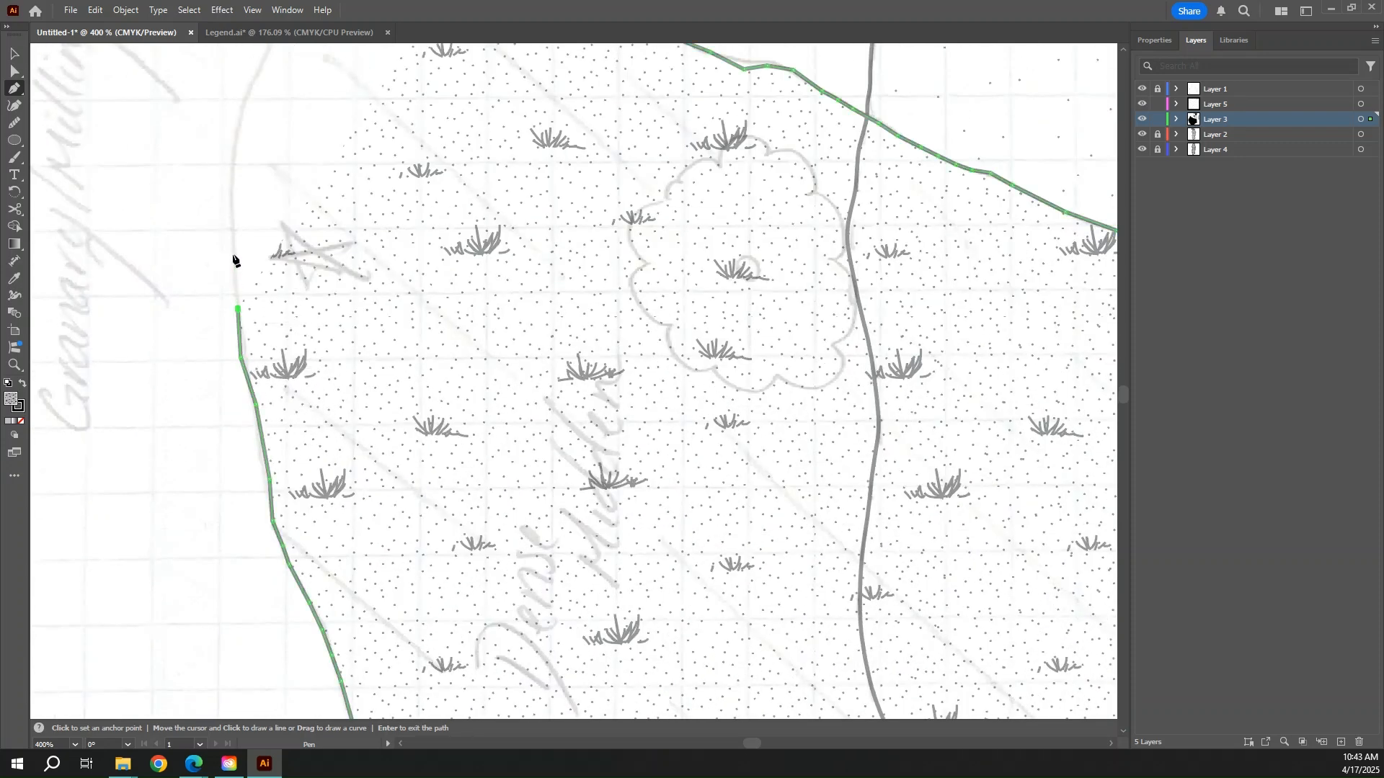
left_click(232, 231)
left_click(233, 153)
left_click(248, 102)
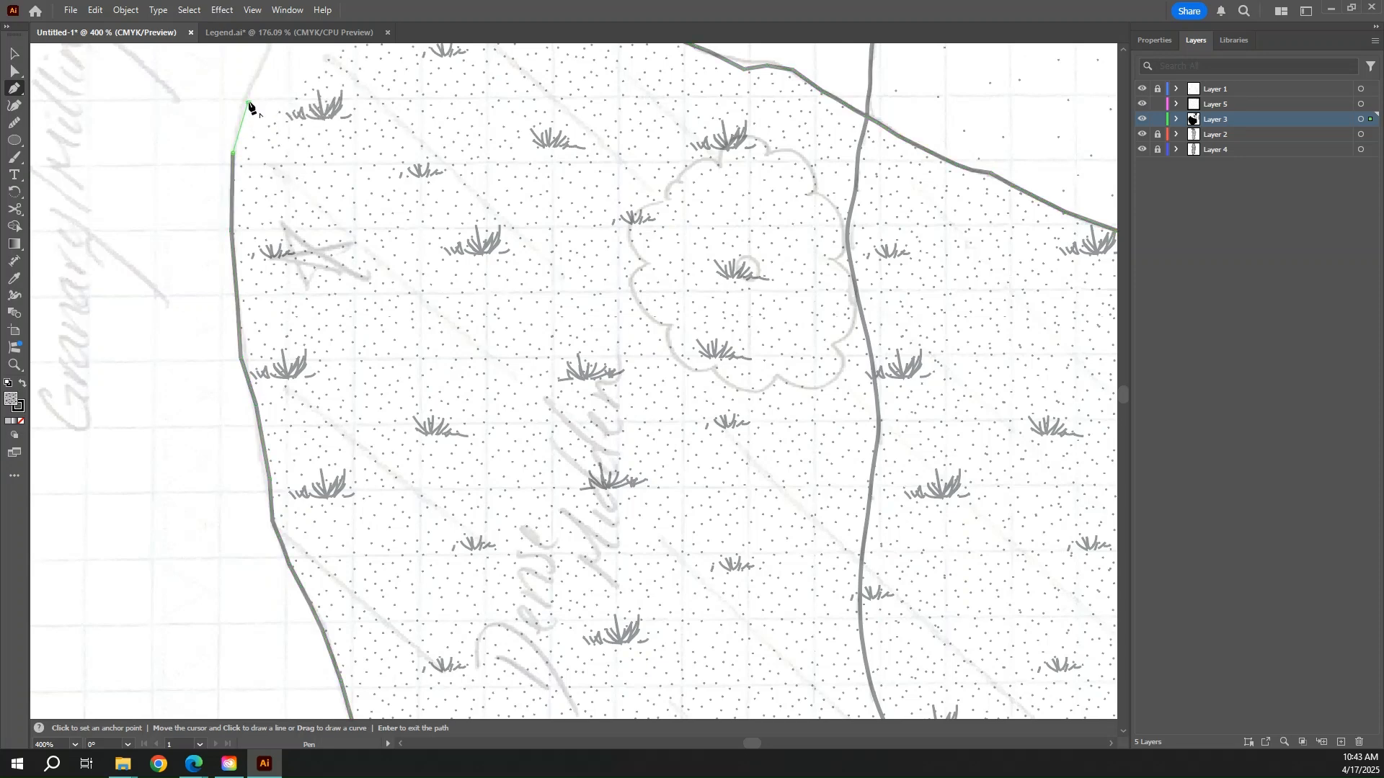
left_click_drag(281, 77, 287, 378)
left_click(273, 346)
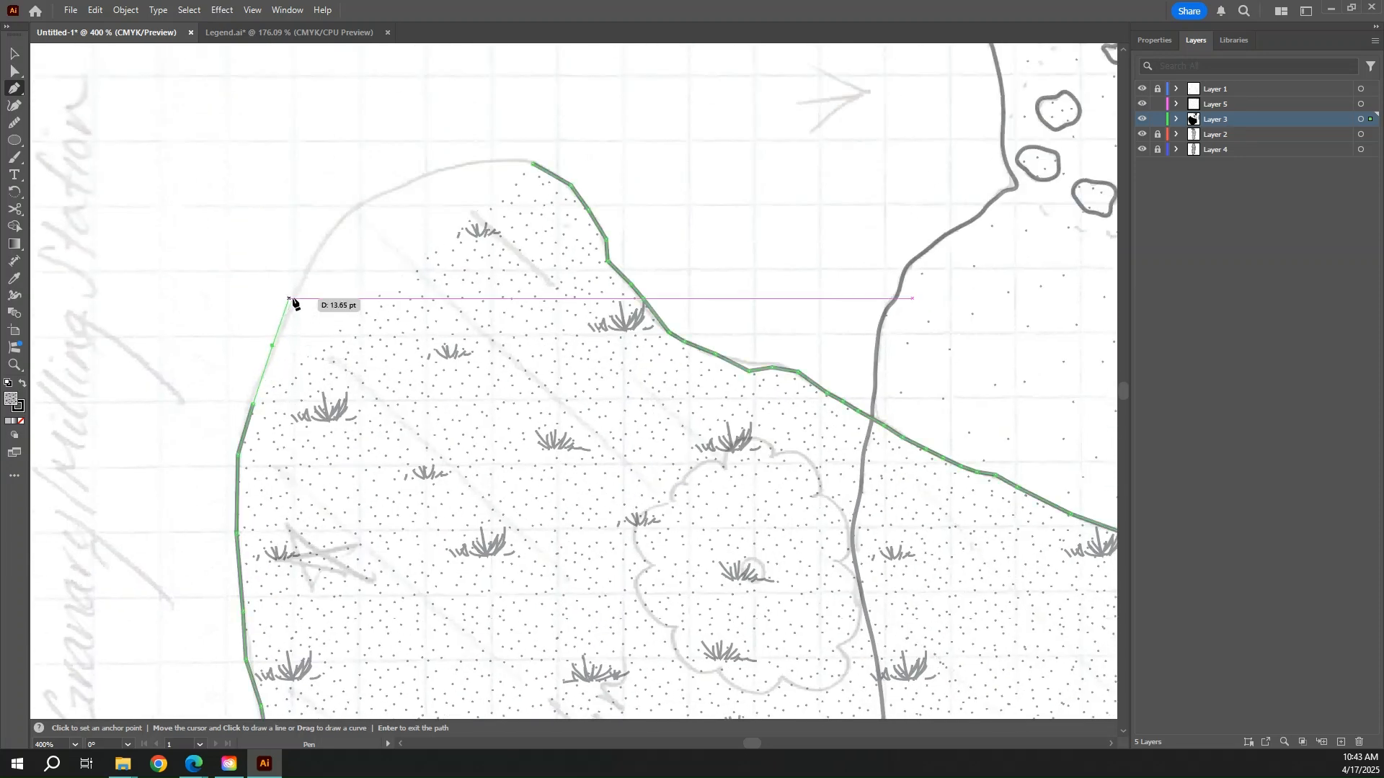
- Trace the midden's rounded crest and close the path at its starting anchor
left_click(290, 297)
left_click(315, 247)
left_click(344, 215)
left_click(366, 204)
left_click(392, 192)
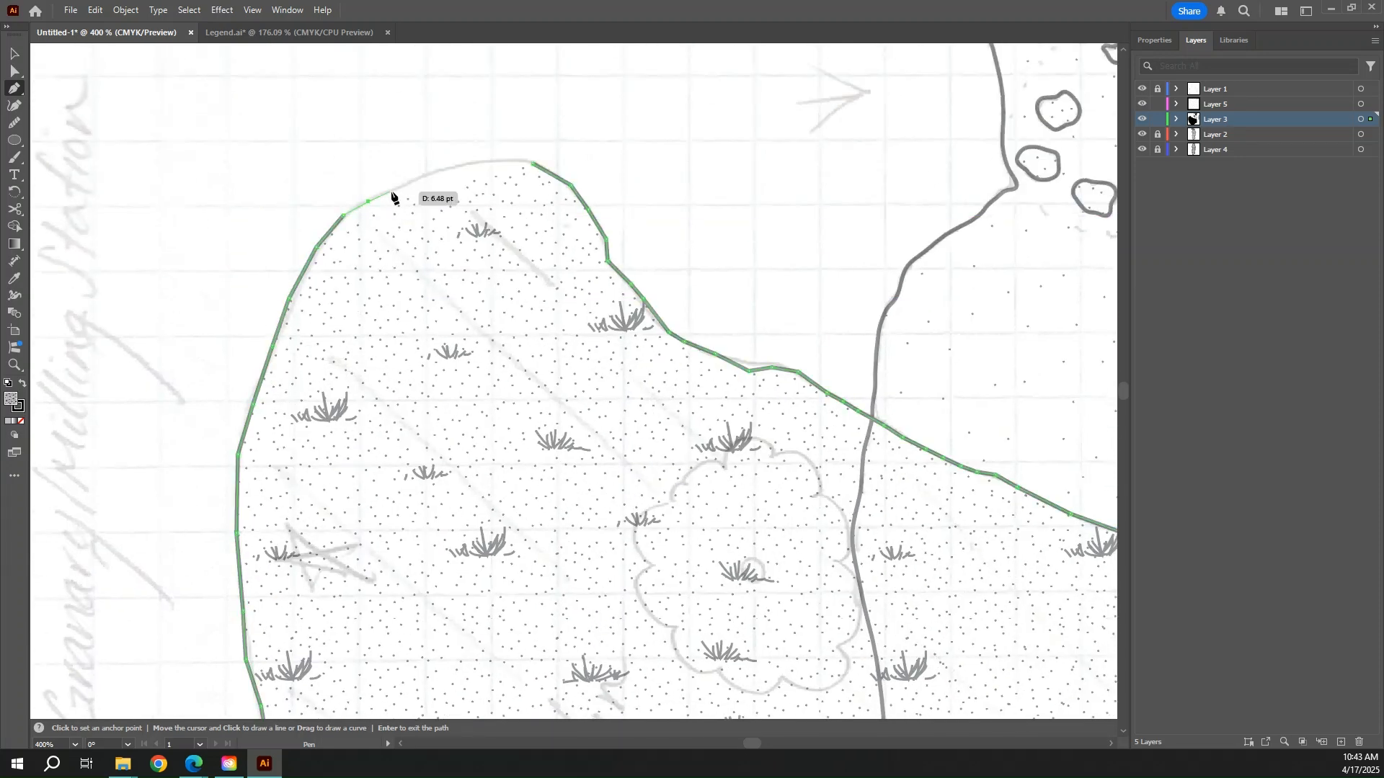
left_click(433, 180)
left_click(462, 169)
left_click(482, 163)
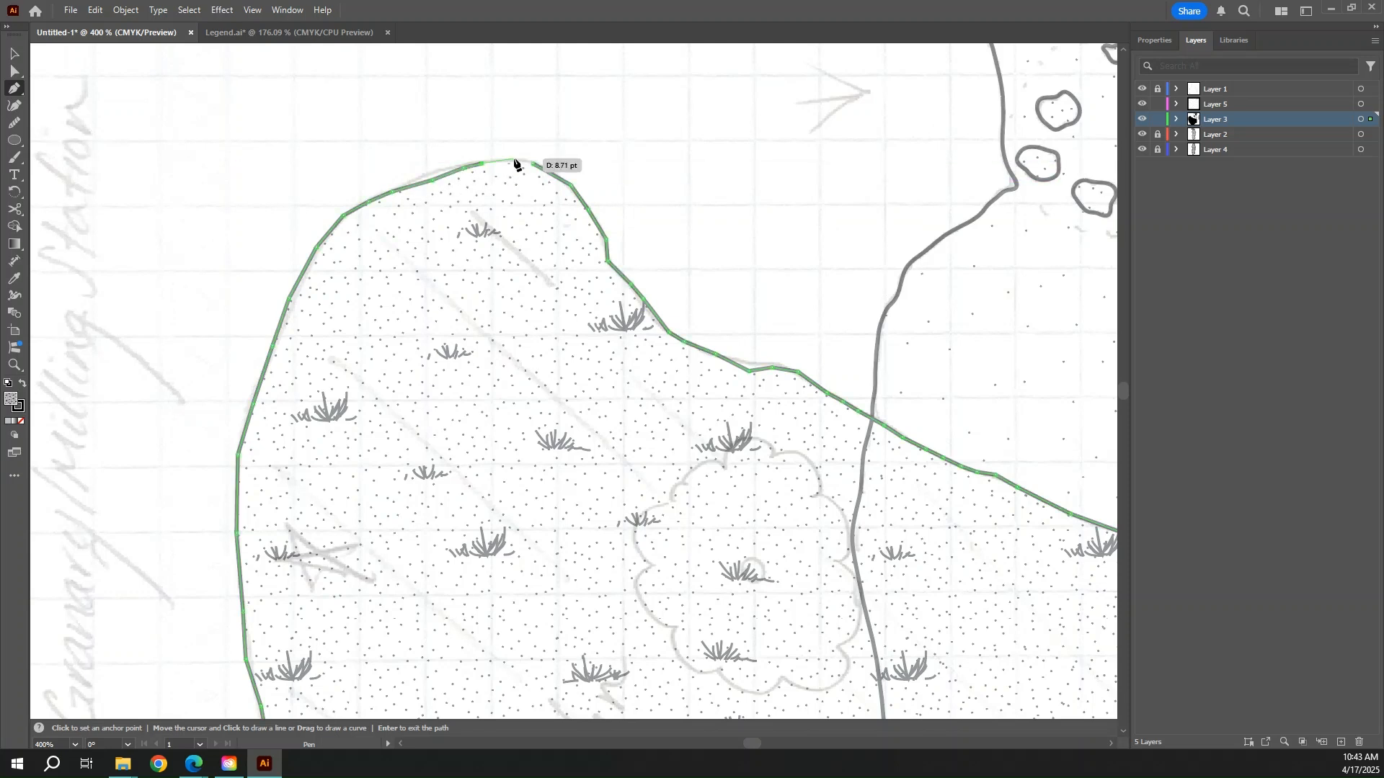
left_click(514, 159)
left_click(533, 162)
key("v")
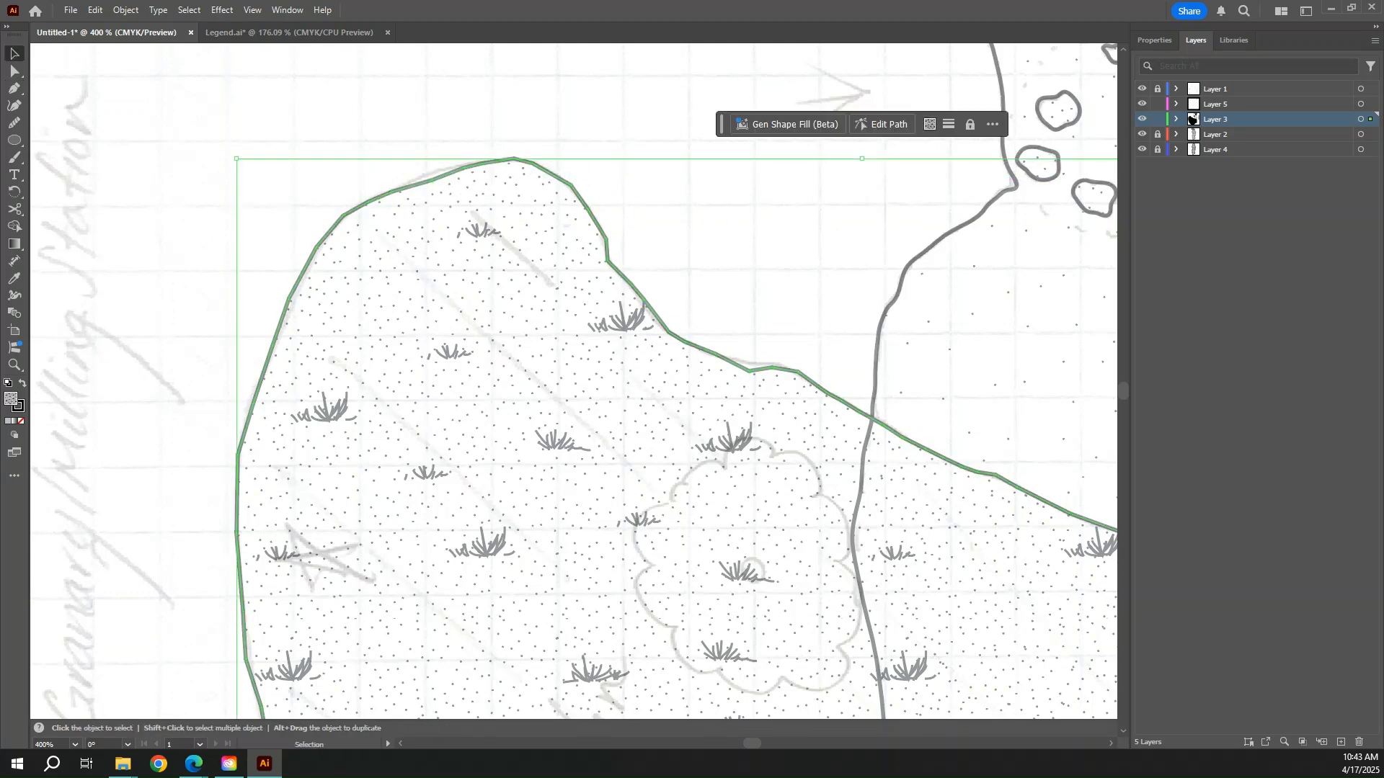
- Smooth the closed midden outline with the Smooth tool, setting the smoothing amount to 14%, and deselect it
left_click(14, 122)
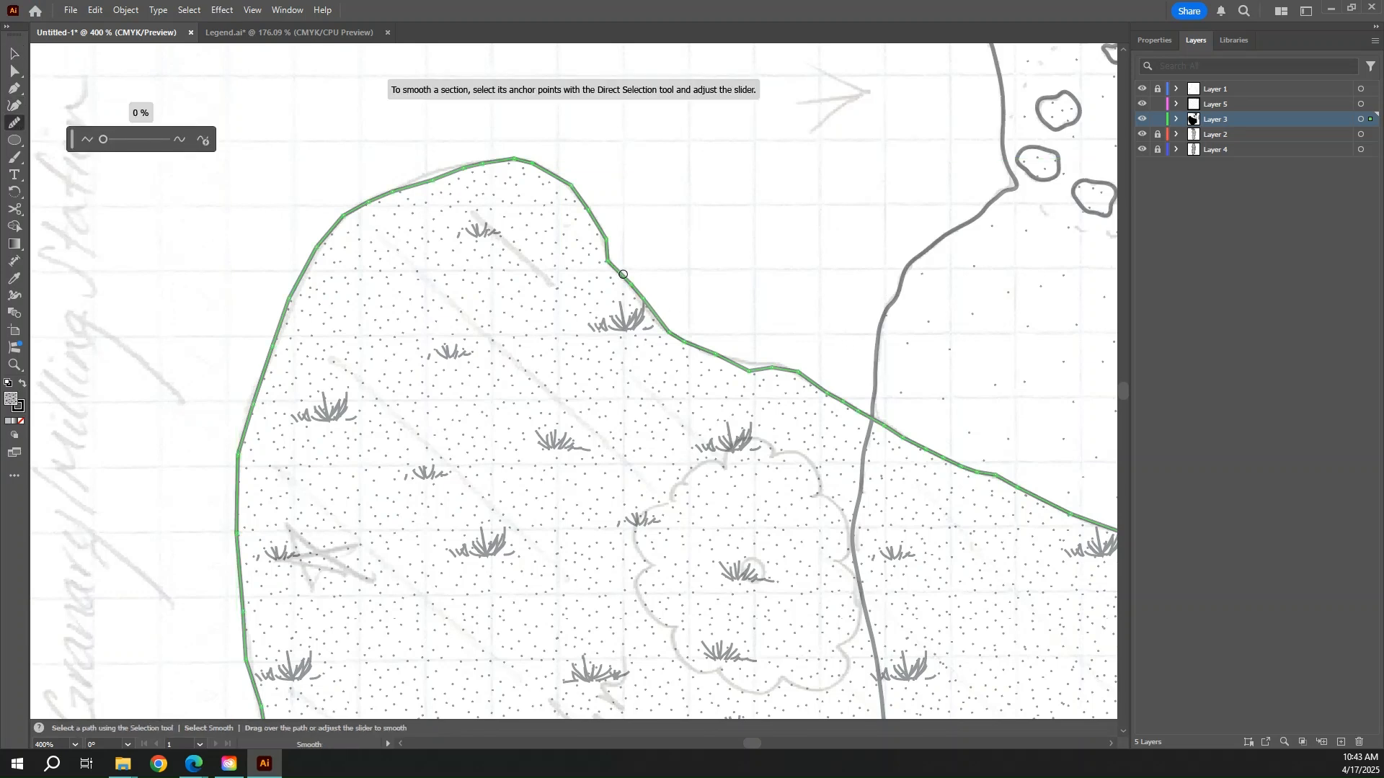
left_click_drag(637, 287, 514, 159)
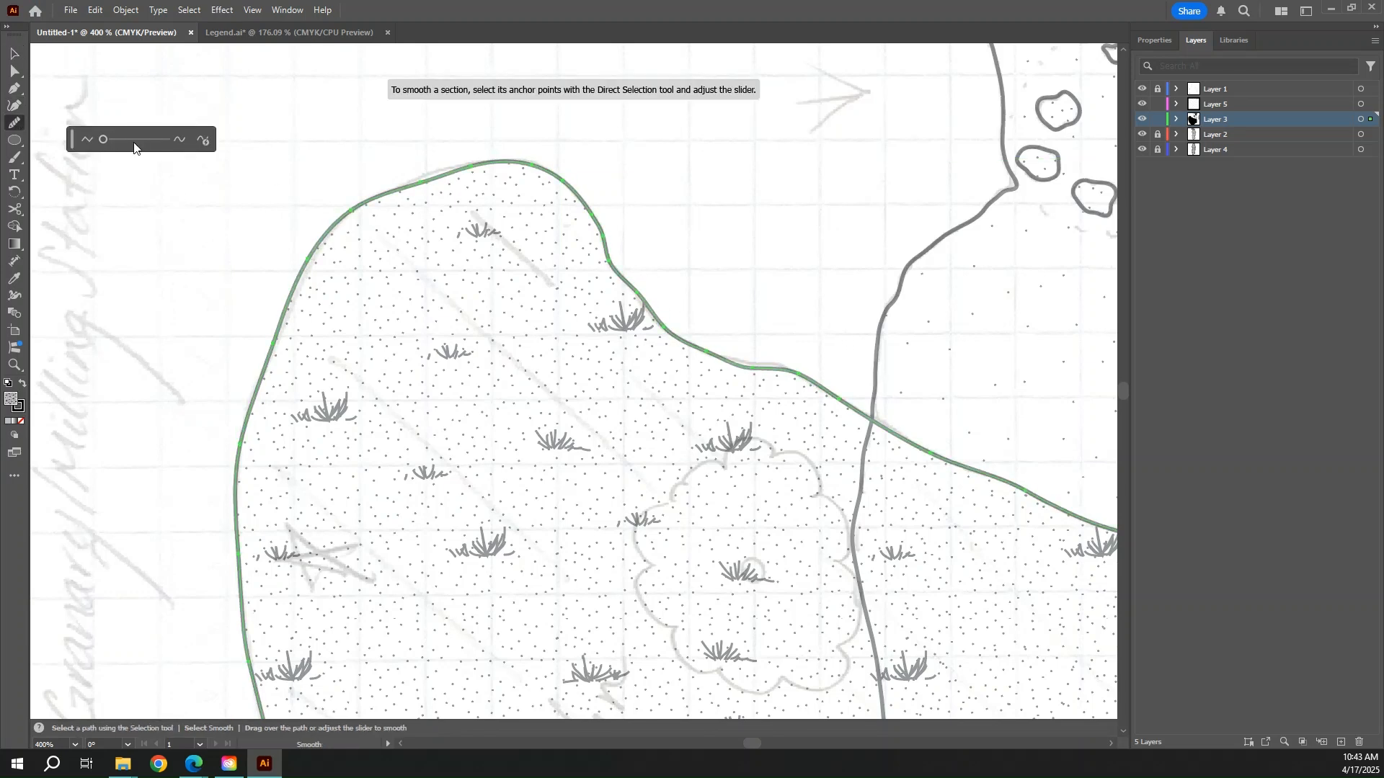
left_click_drag(104, 139, 111, 139)
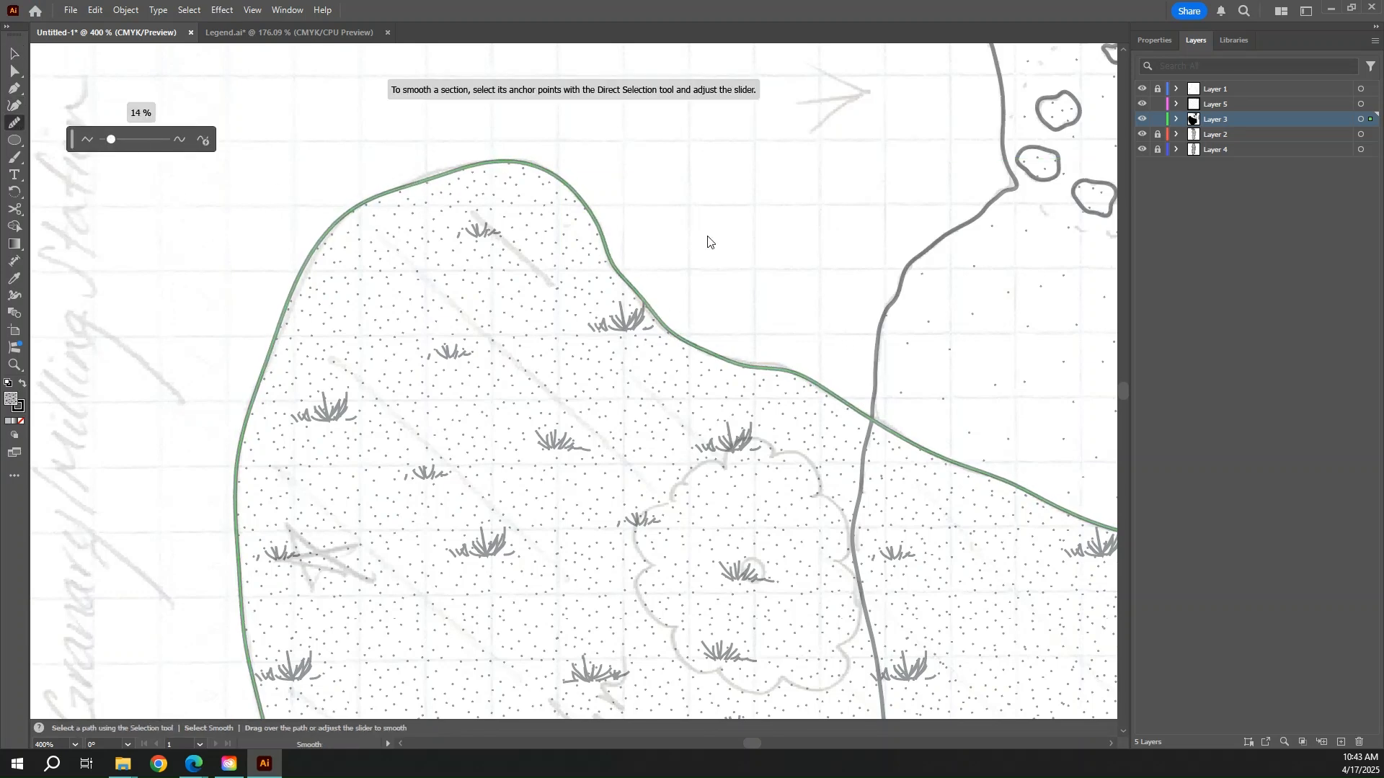
left_click(887, 377, "ctrl")
key("ctrl+minus")
key("ctrl+minus")
key("ctrl+minus")
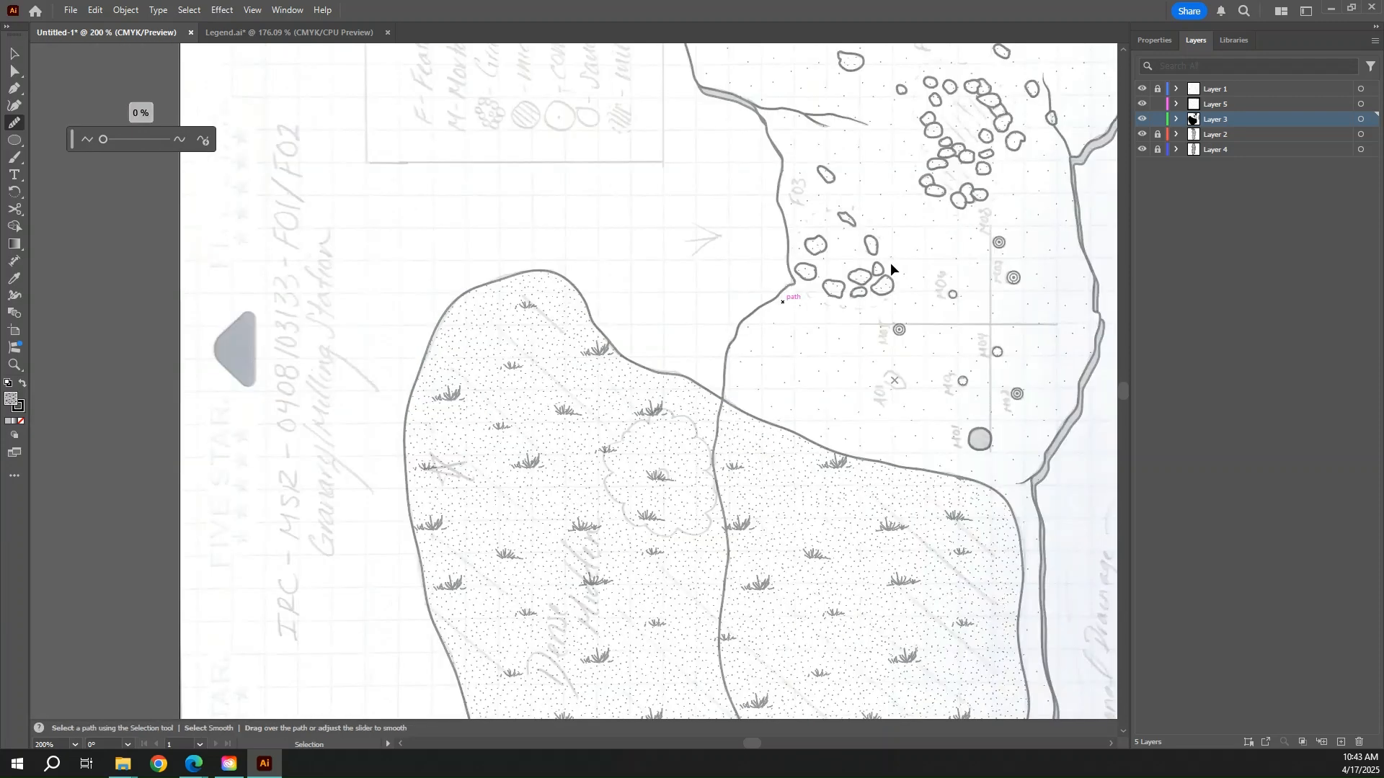
scroll(577, 389, "down", 3)
- Remove the stroke from the midden shape, keeping its grass pattern fill
key("v")
left_click(577, 389)
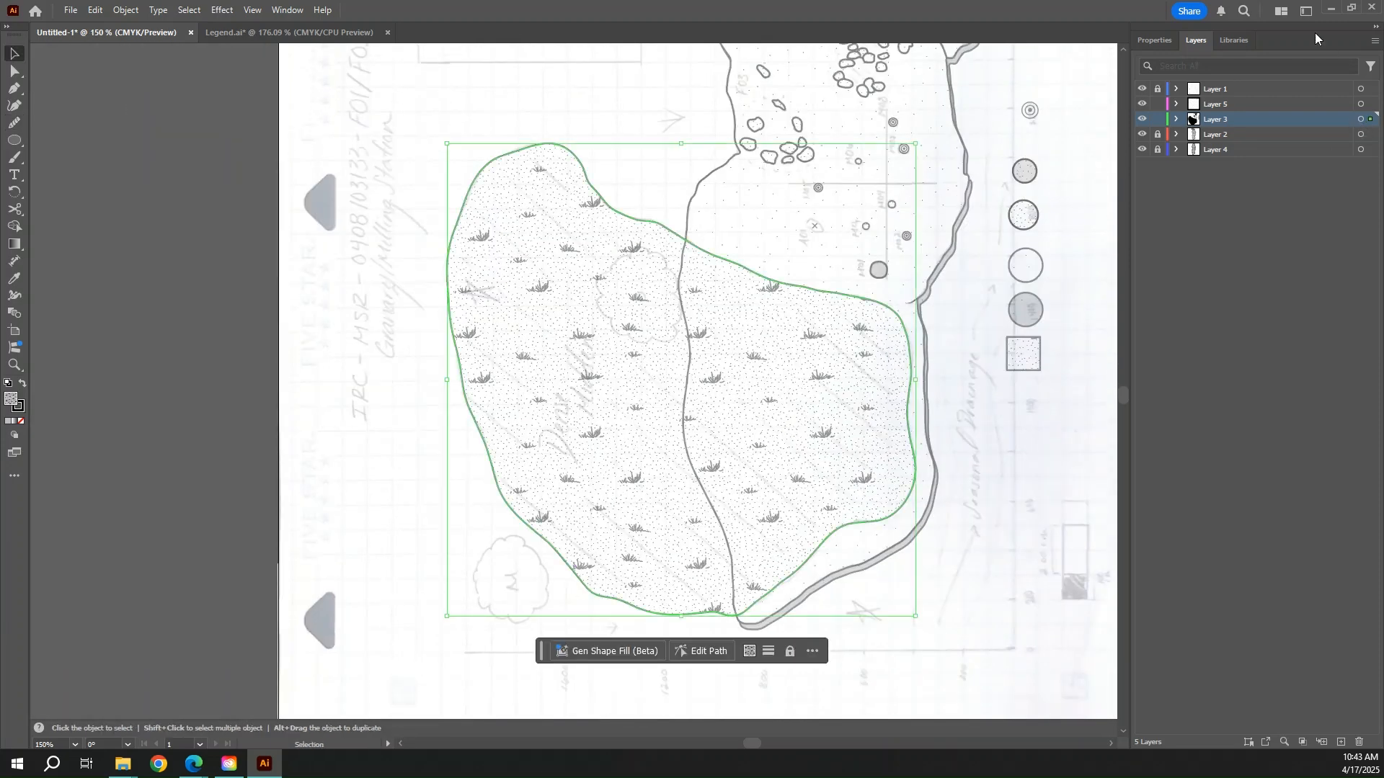
left_click(1153, 41)
left_click(1217, 218)
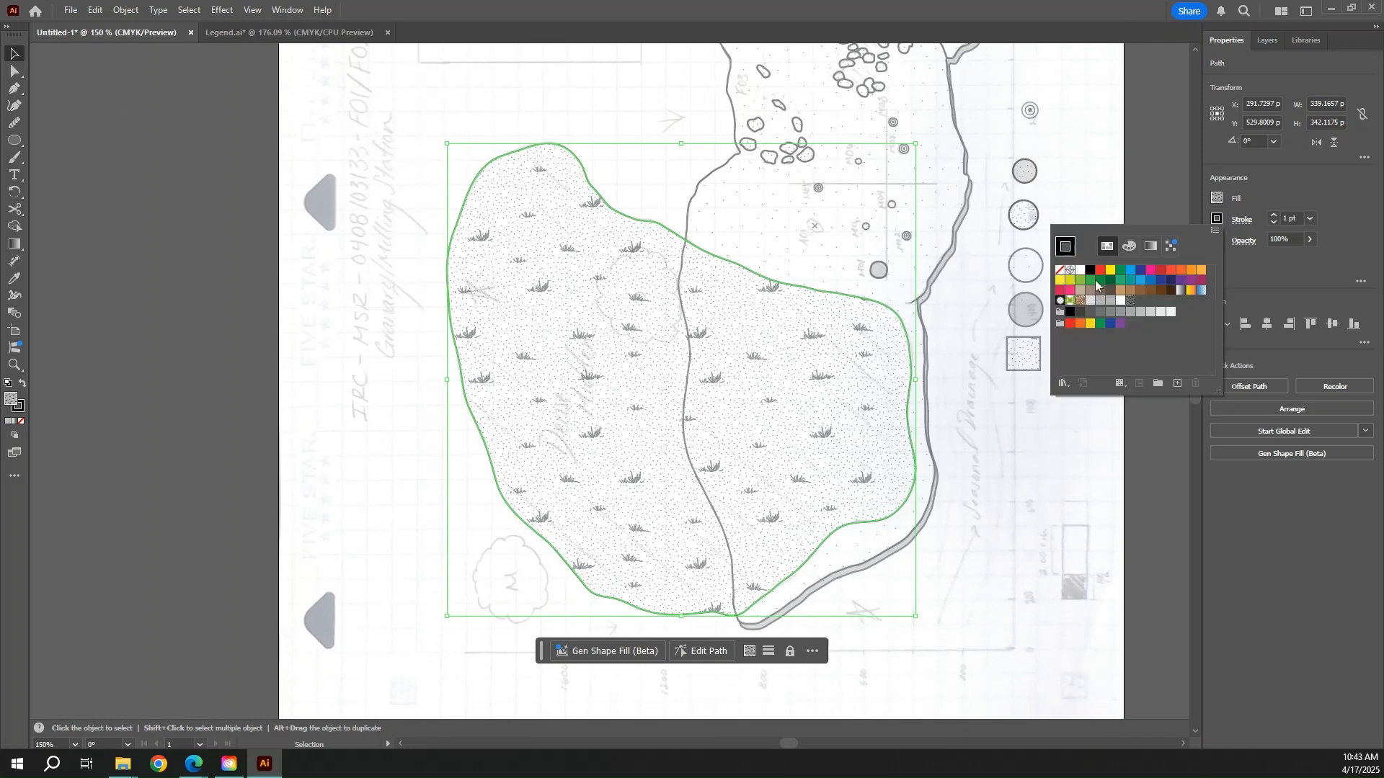
left_click(1058, 271)
left_click(1019, 401)
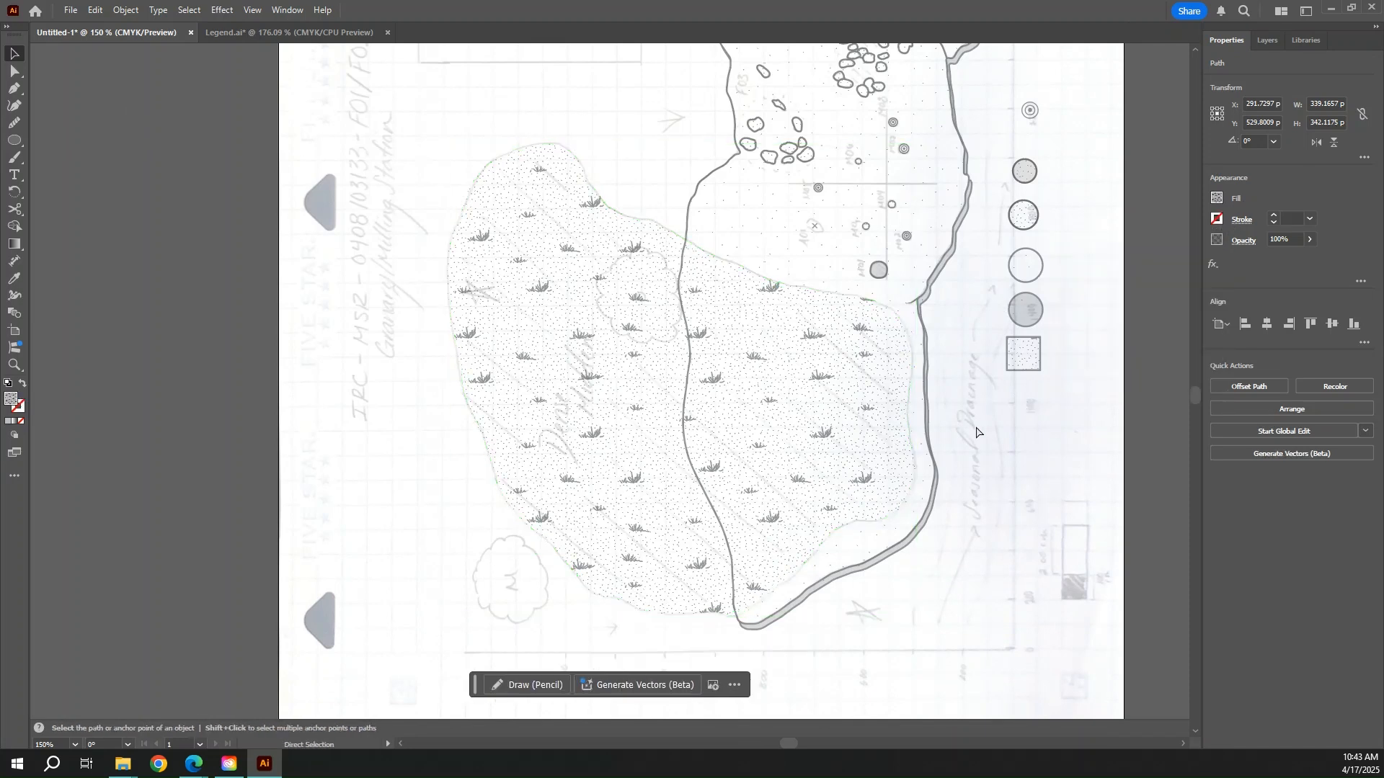
- Hide Layer 1 with the scanned sketch and look over the digitized map
left_click(1268, 40)
left_click(1142, 89)
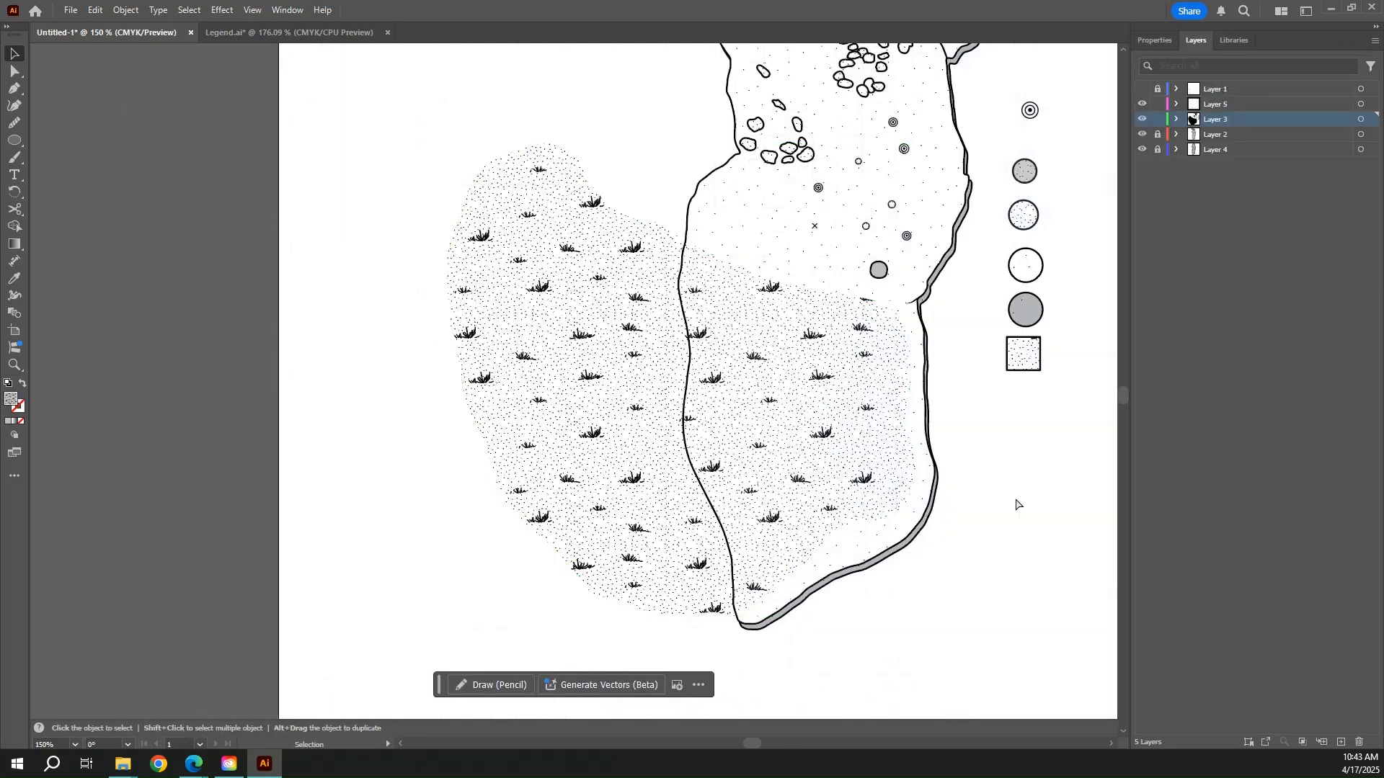
scroll(903, 395, "right", 7)
scroll(720, 439, "up", 7)
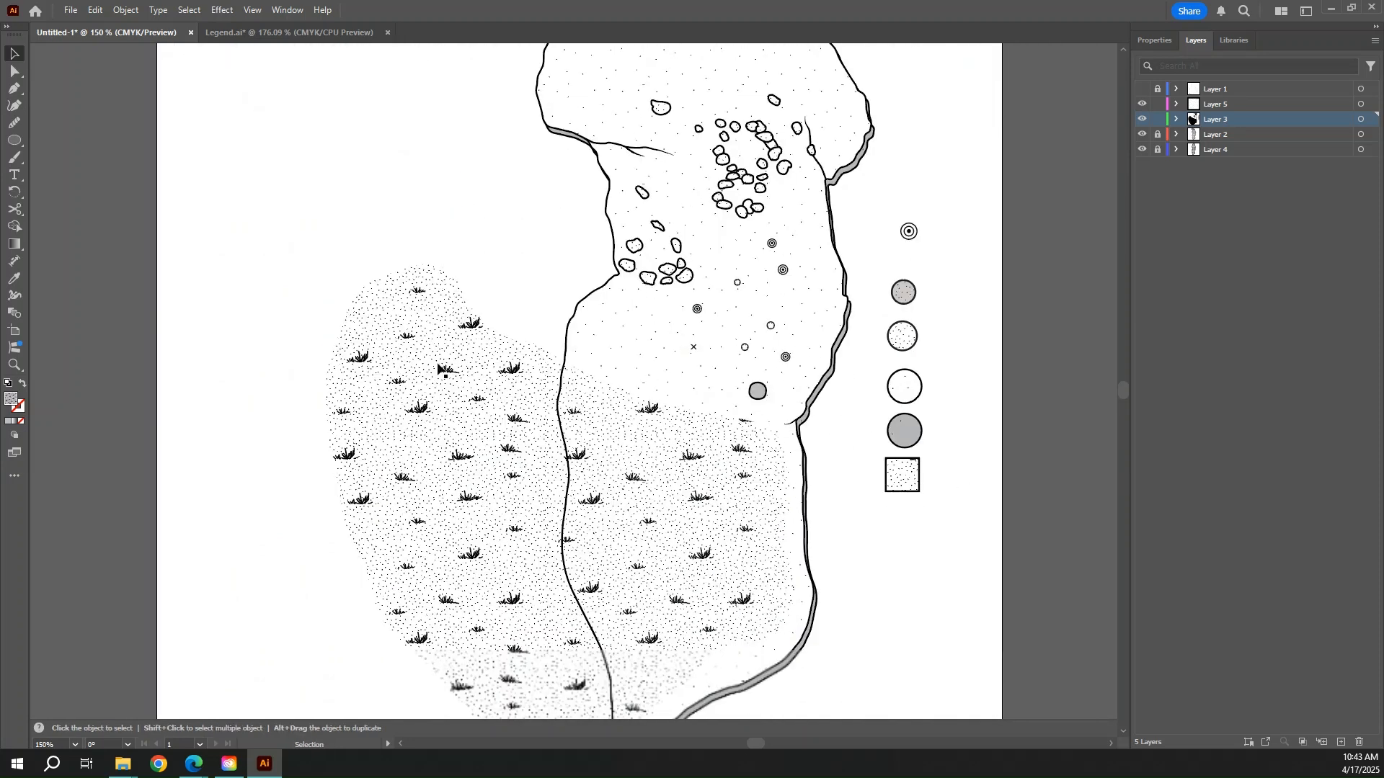
scroll(445, 371, "down", 3)
scroll(565, 467, "down", 1)
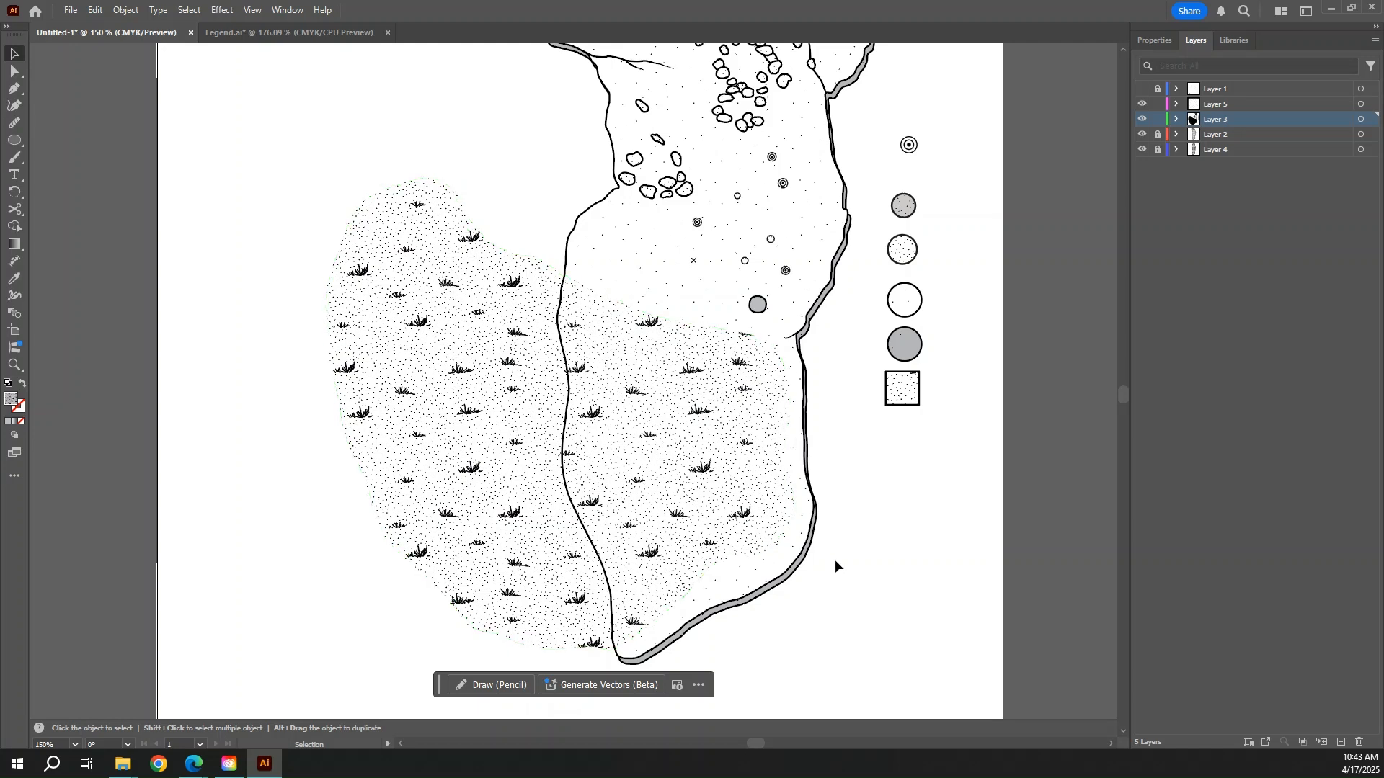
scroll(1045, 540, "up", 5)
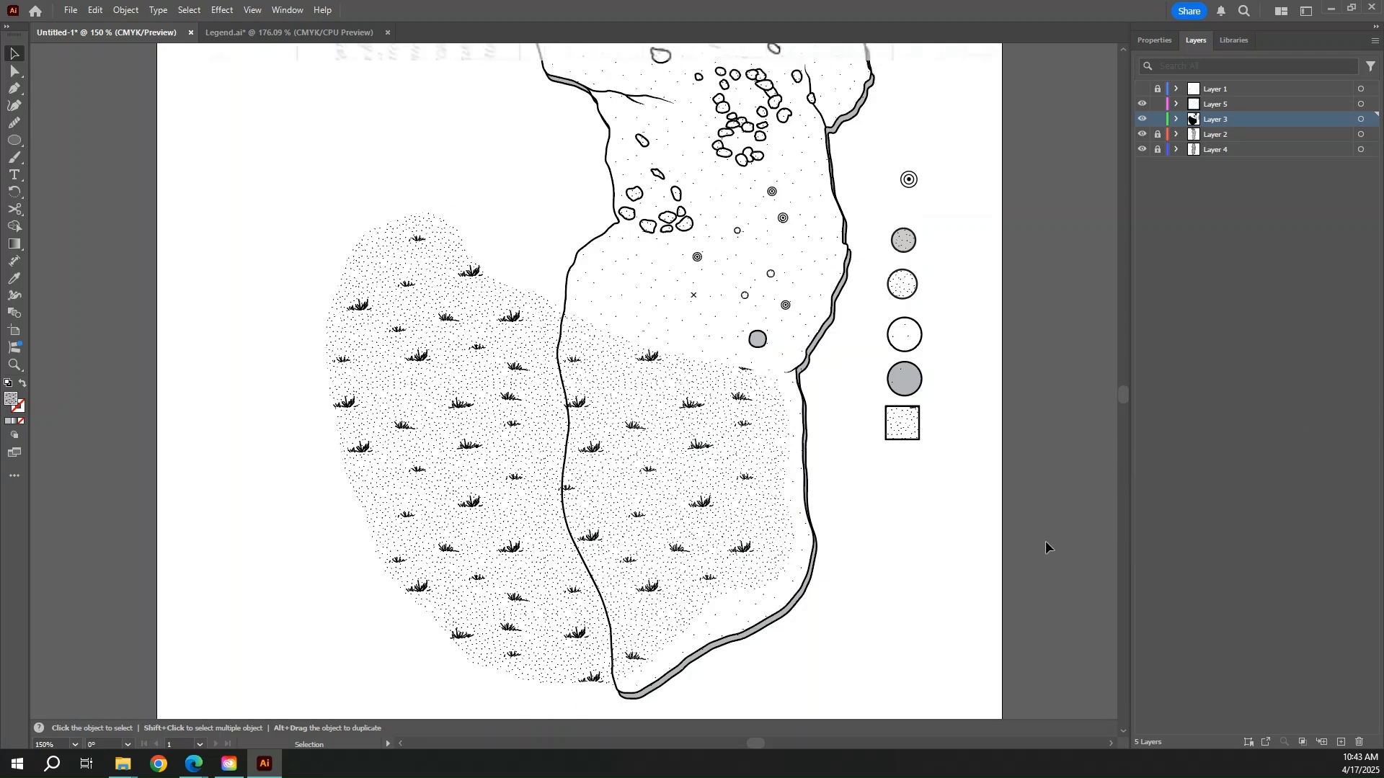
scroll(1028, 555, "up", 2)
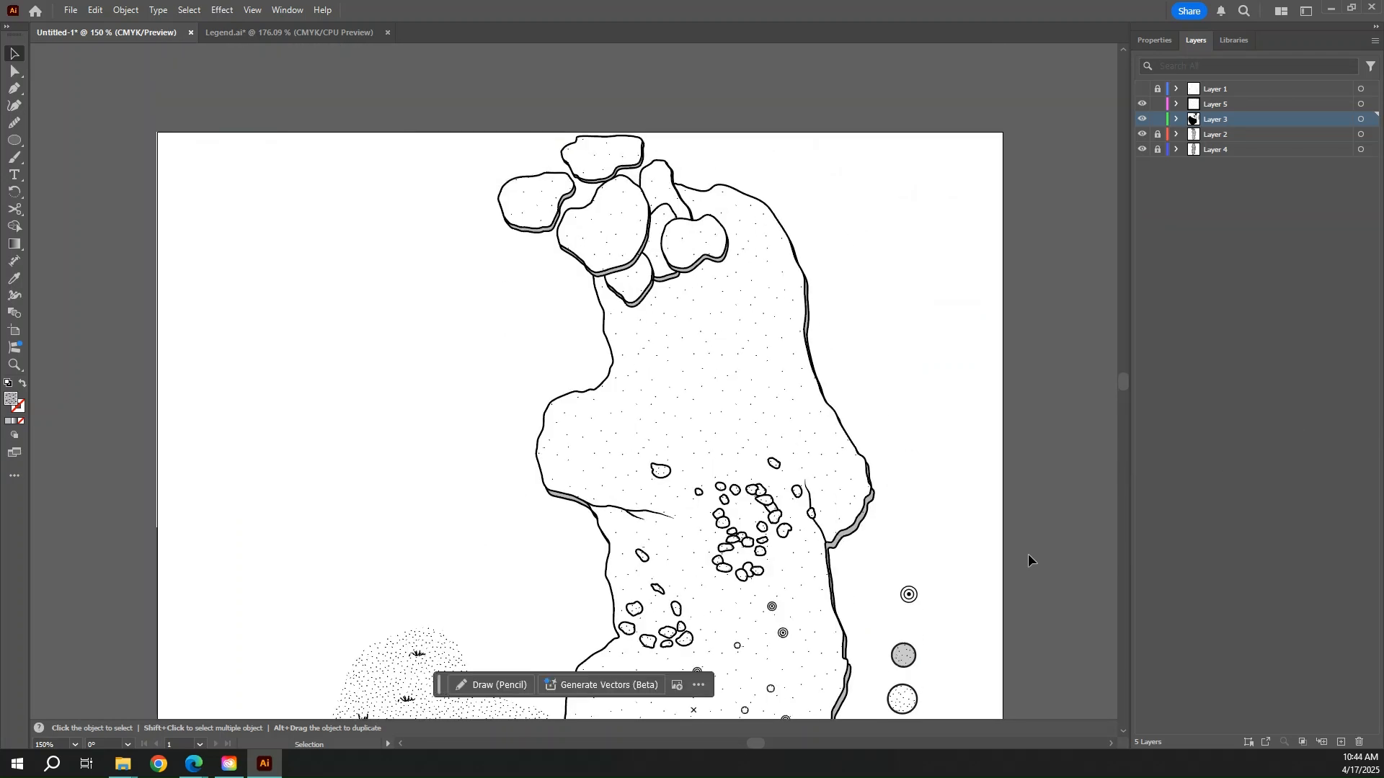
scroll(1028, 554, "down", 6)
- Save the midden shape's grass pattern fill as a new swatch named Midden
left_click(644, 372)
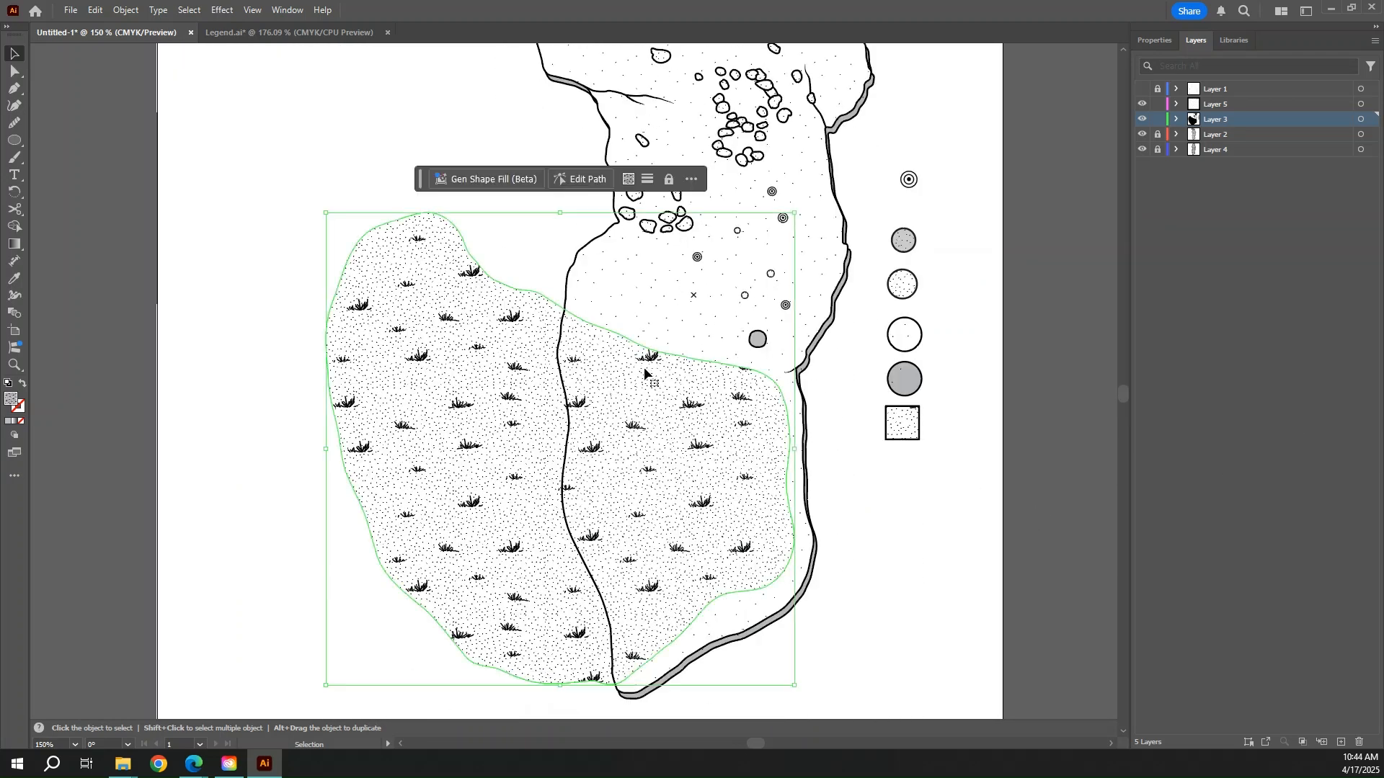
left_click(1154, 41)
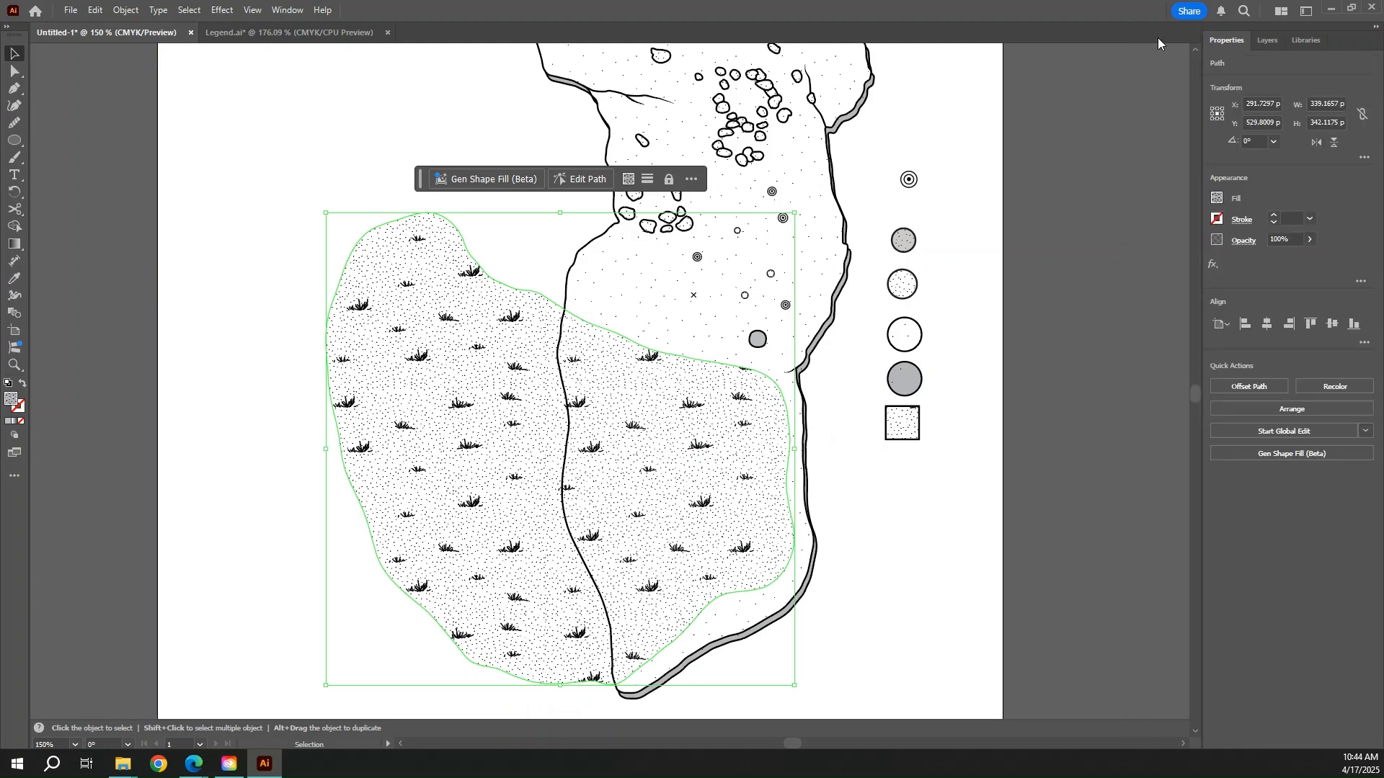
left_click(1218, 198)
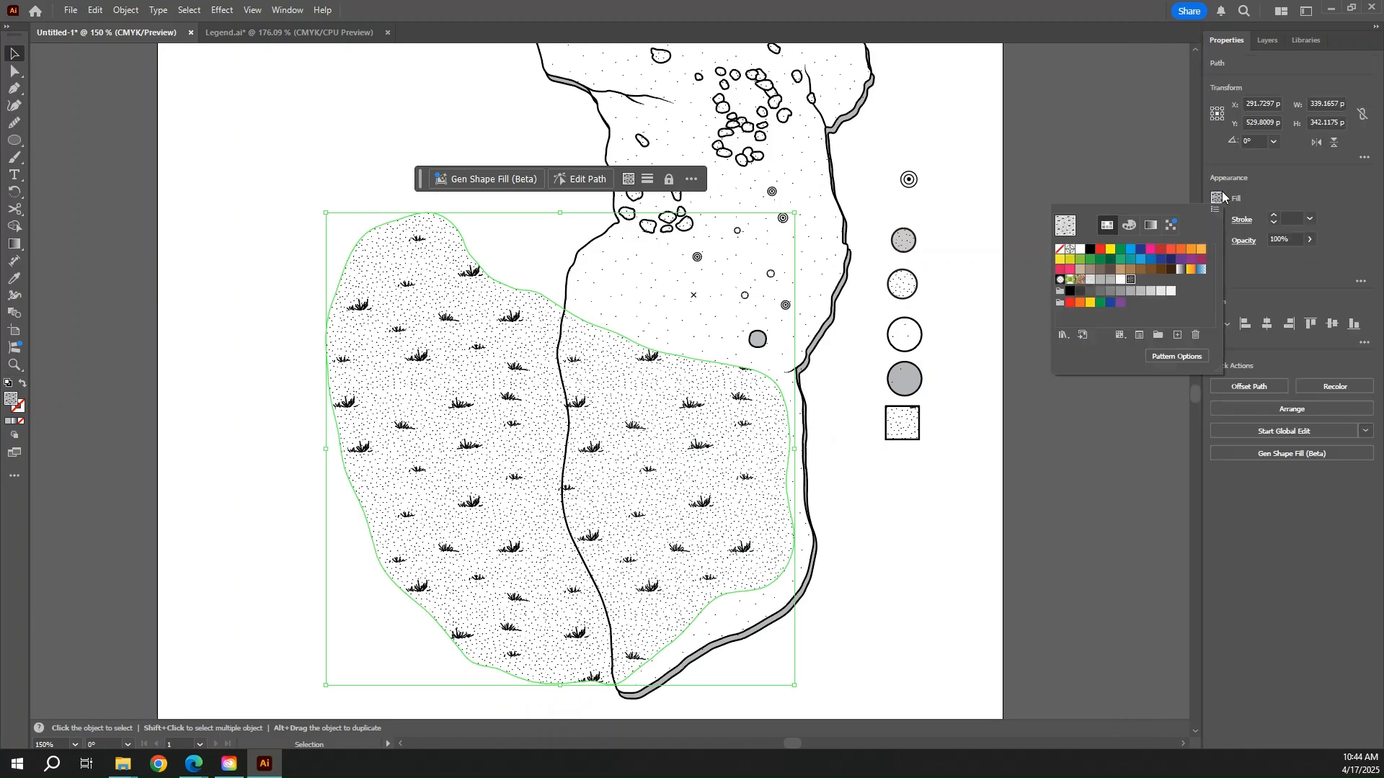
left_click(1178, 335)
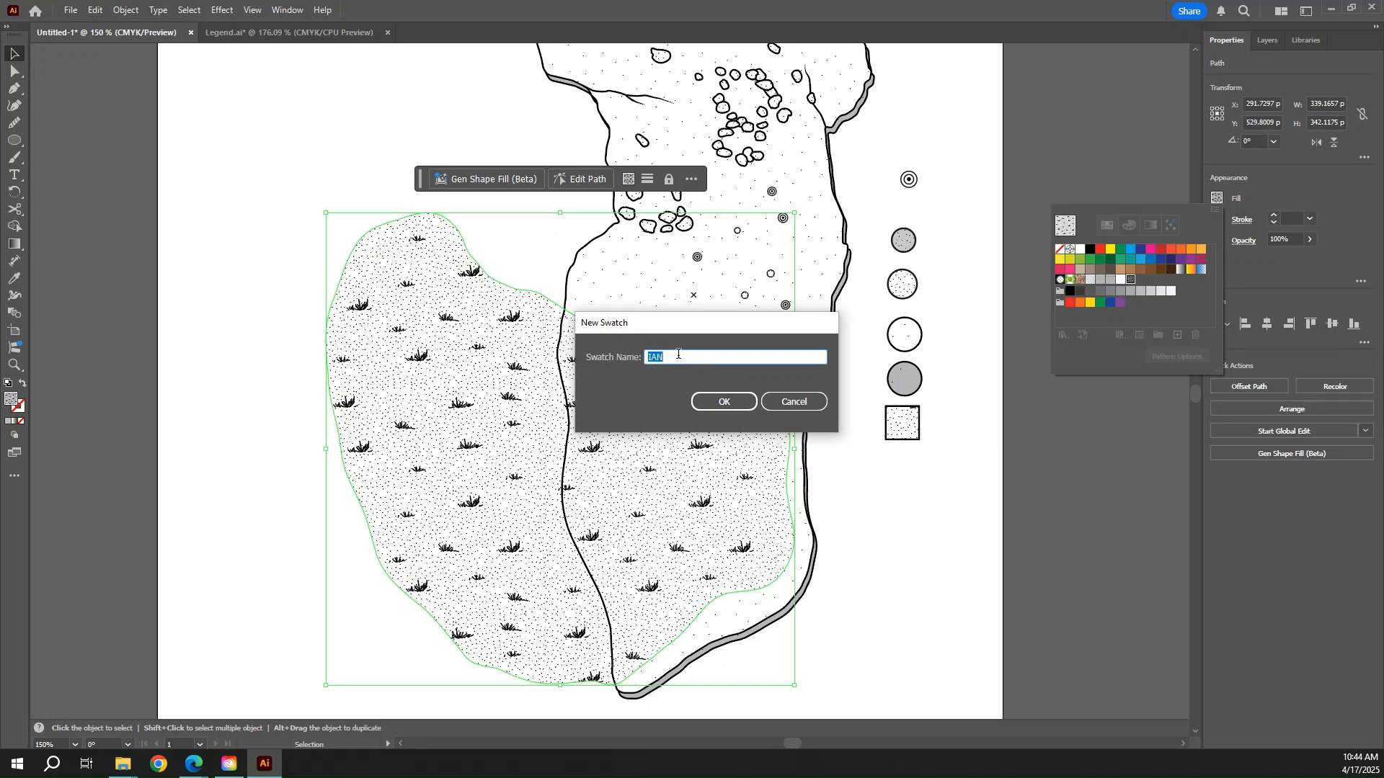
type("G")
key("Return")
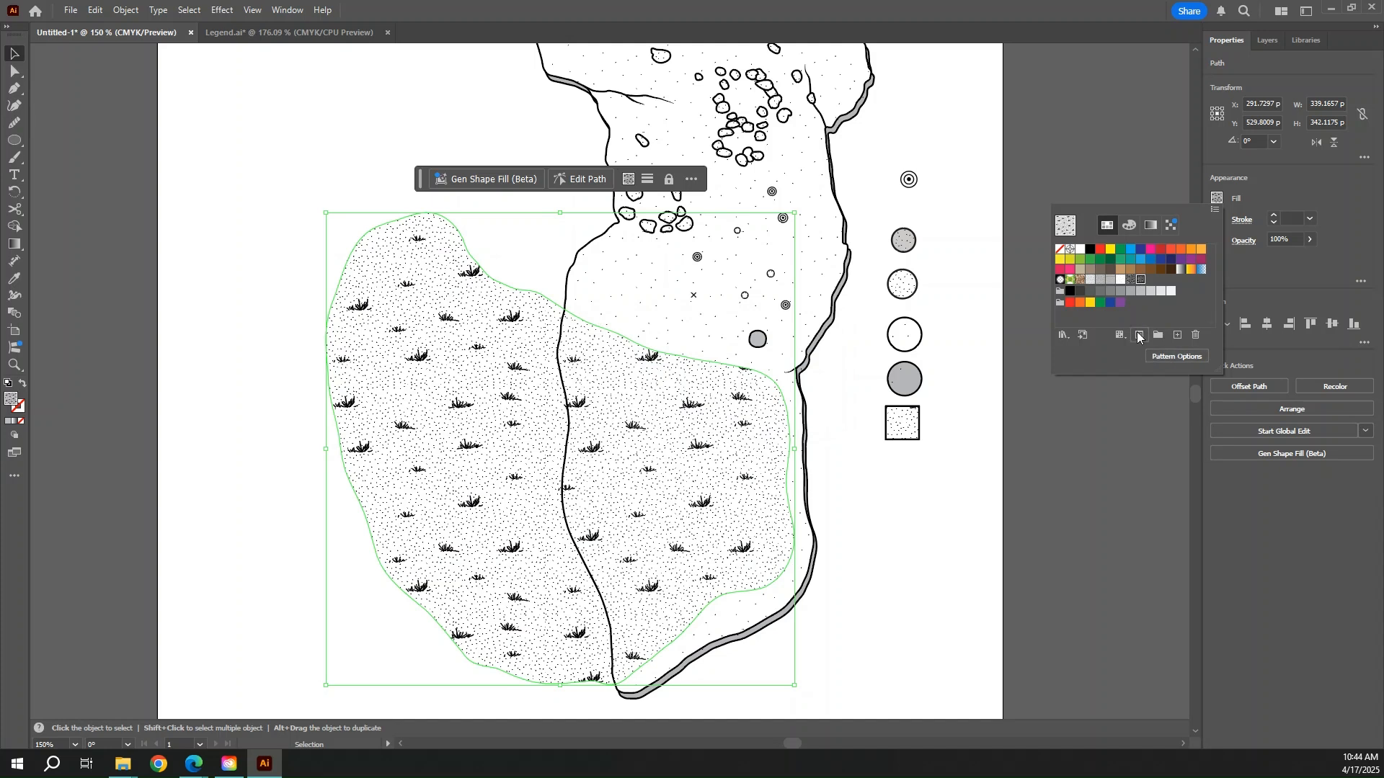
- Open the Midden pattern swatch for editing and draw a 167 by 167 pt rectangle exactly over its tile
left_click(1138, 336)
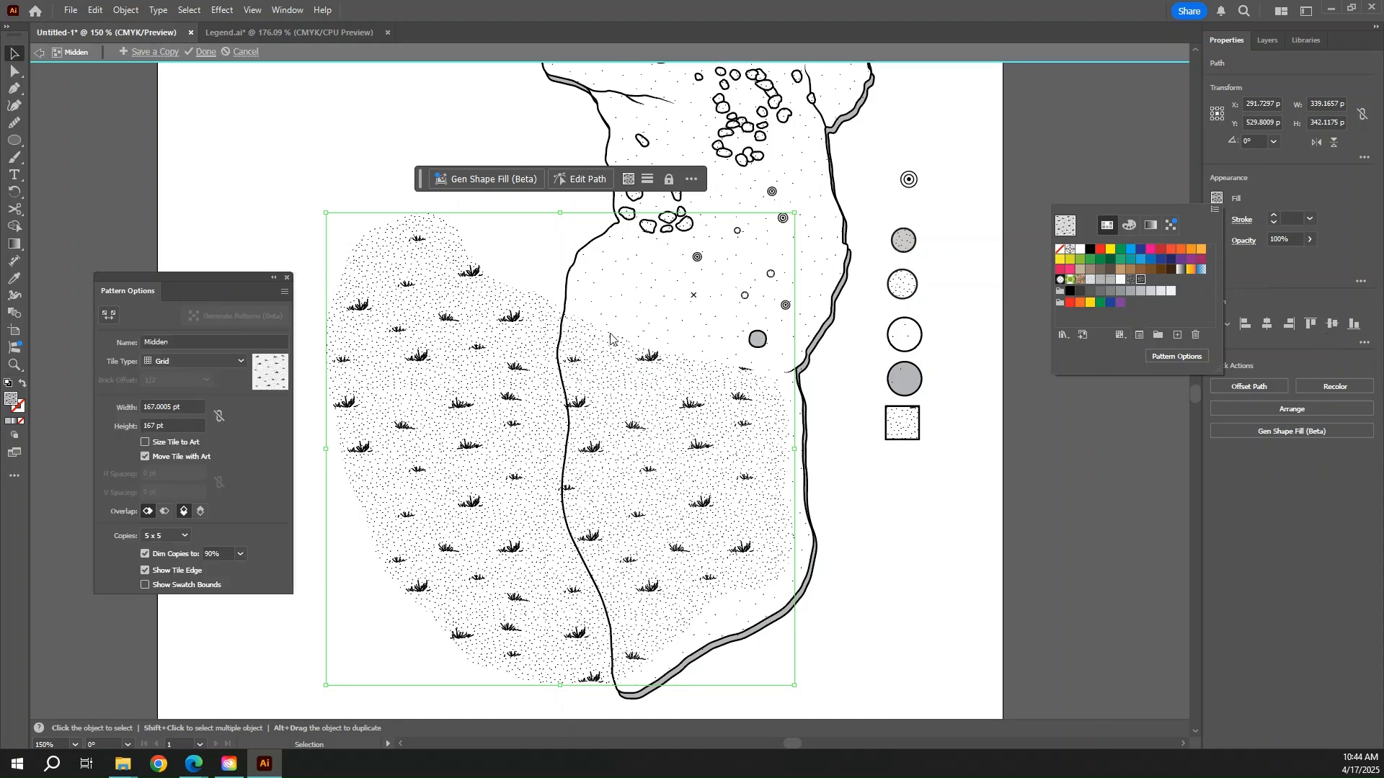
key("Escape")
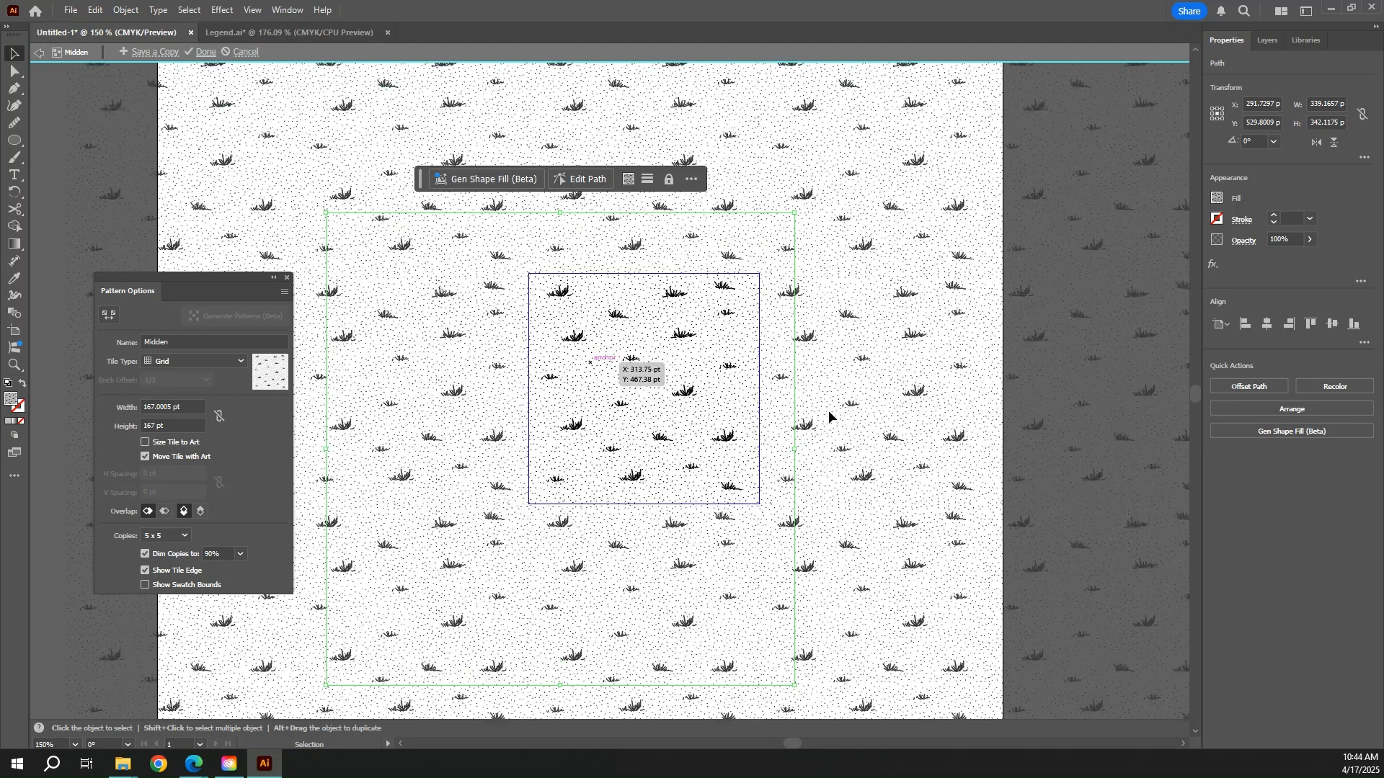
left_click(640, 317)
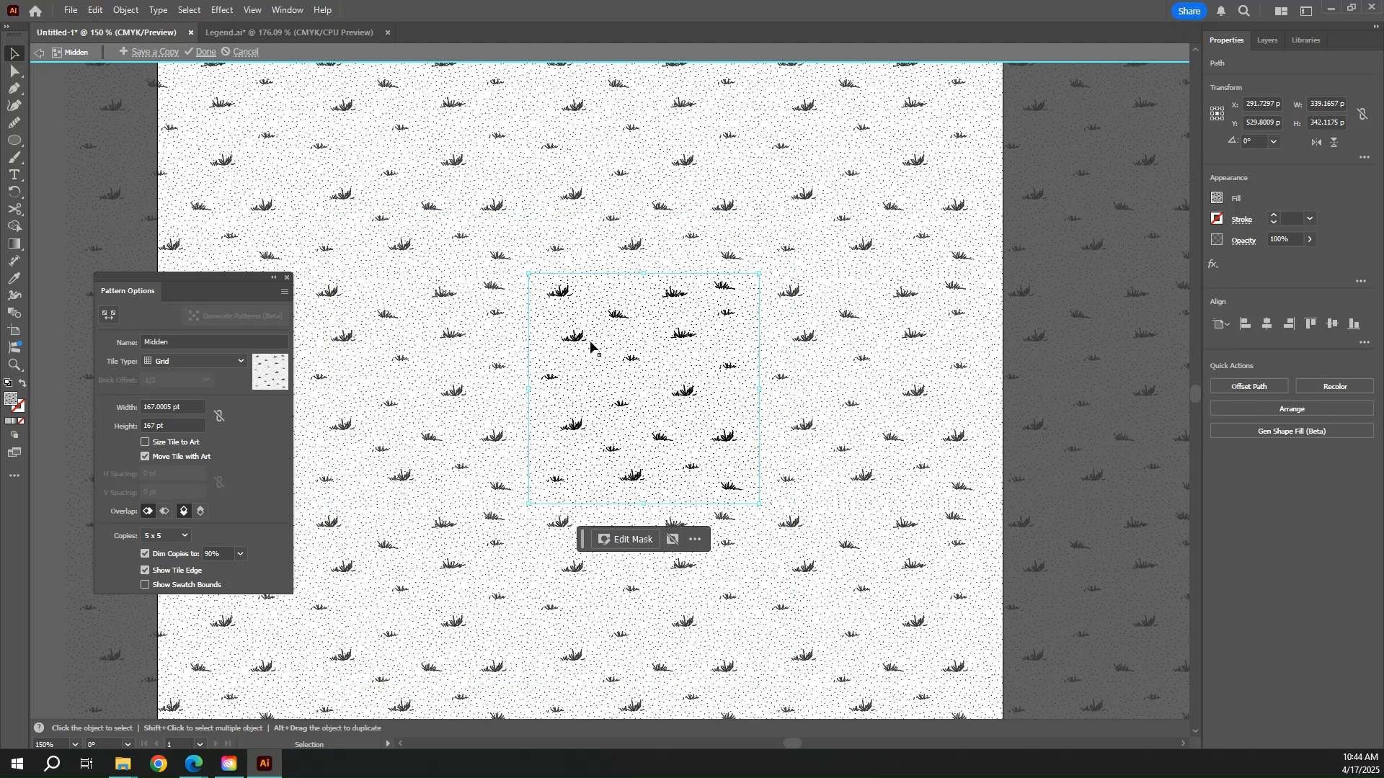
left_click(747, 364)
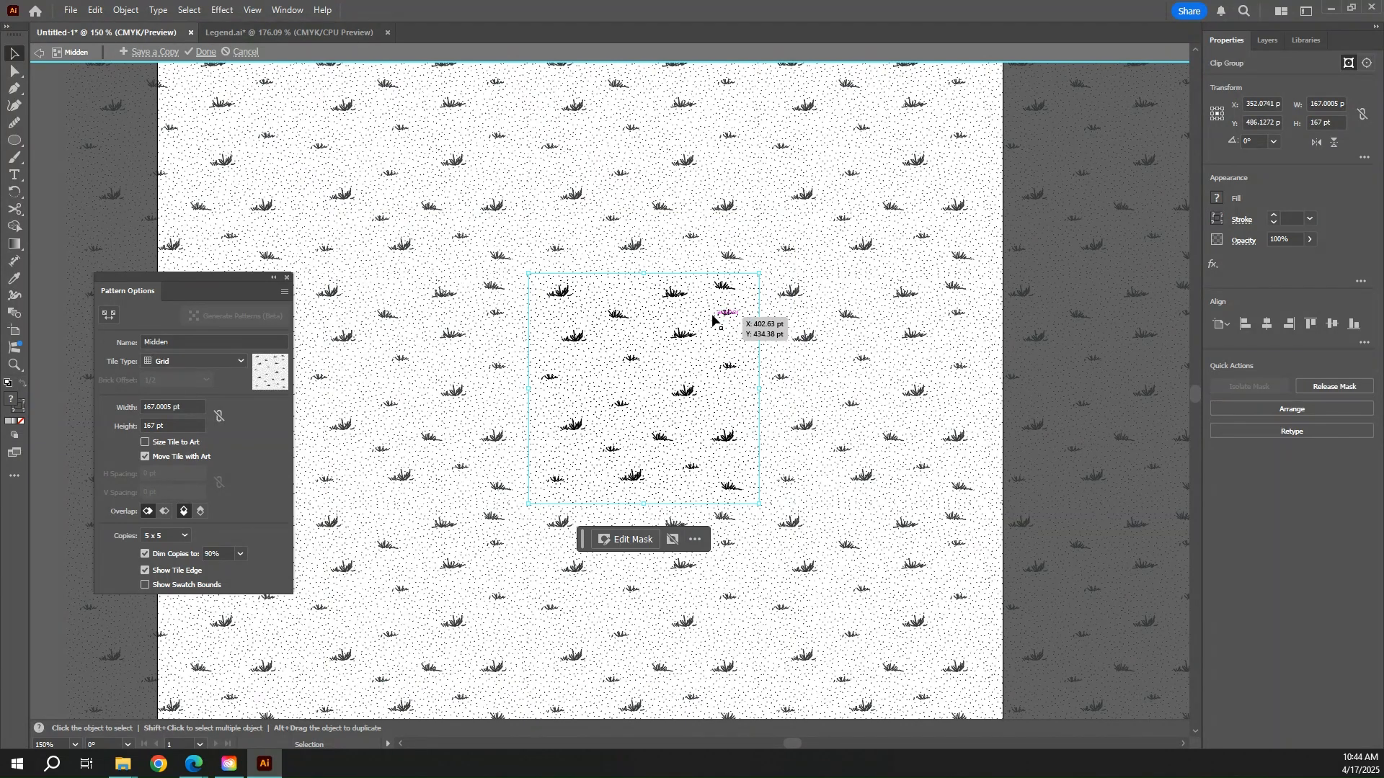
left_click(16, 141)
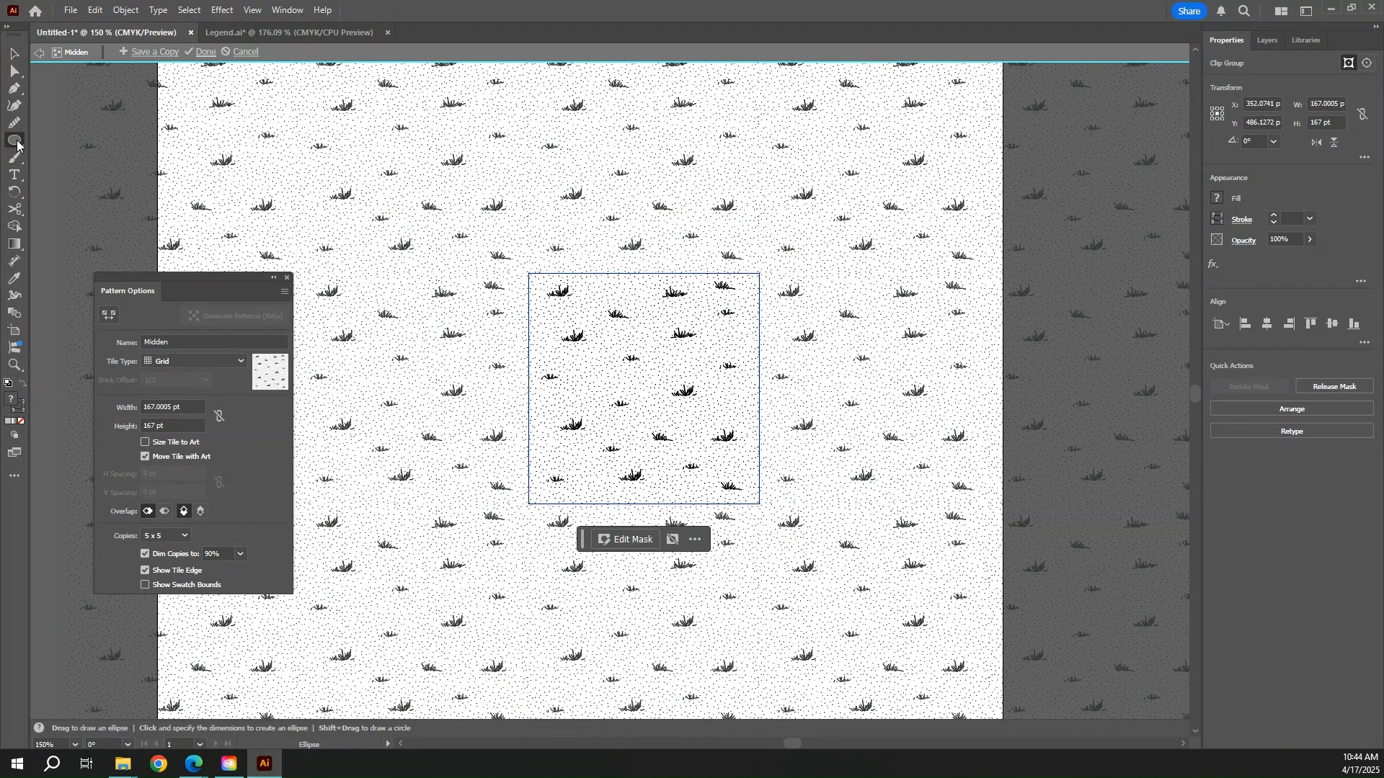
left_click_drag(16, 144, 51, 139)
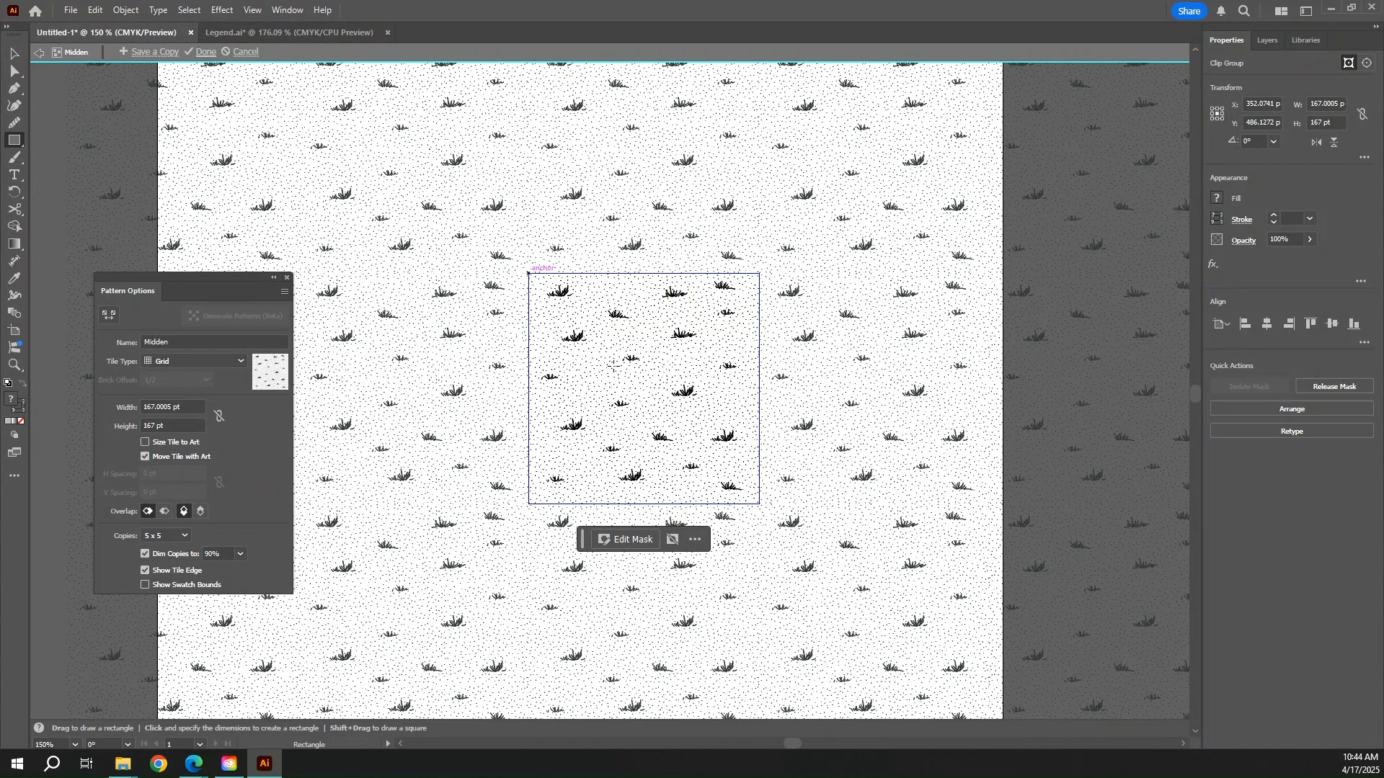
left_click_drag(528, 273, 757, 503)
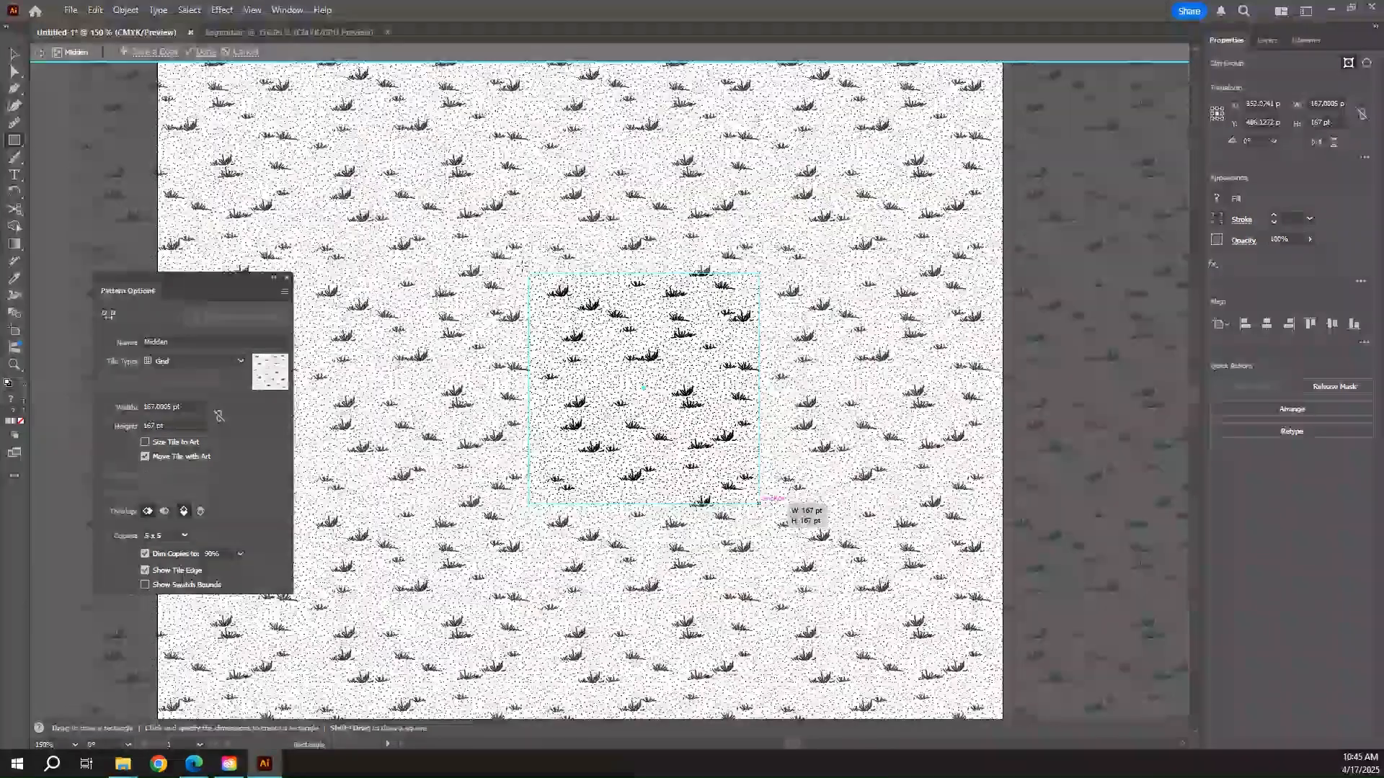
- Fill the rectangle over the pattern tile with solid black at 15% opacity and finish editing the Midden pattern
left_click(1218, 199)
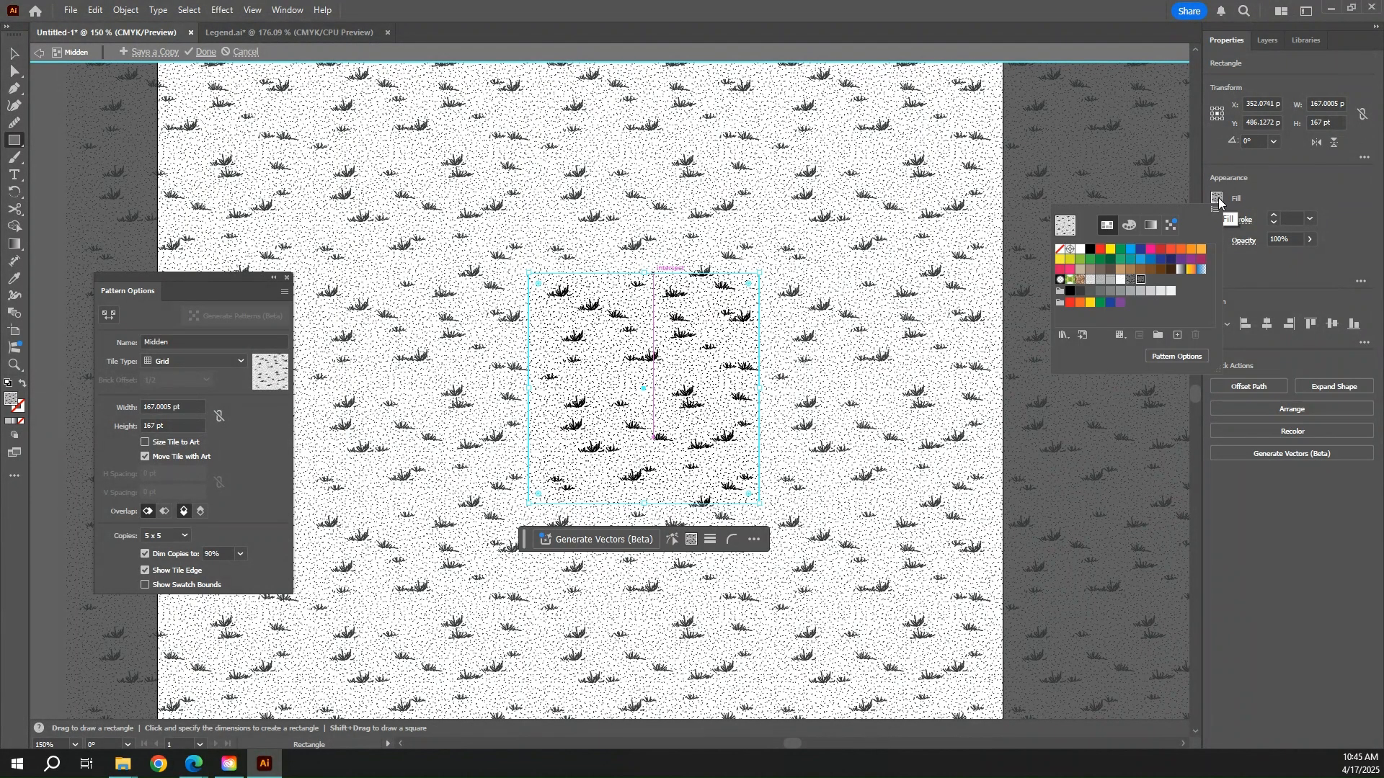
left_click(1071, 293)
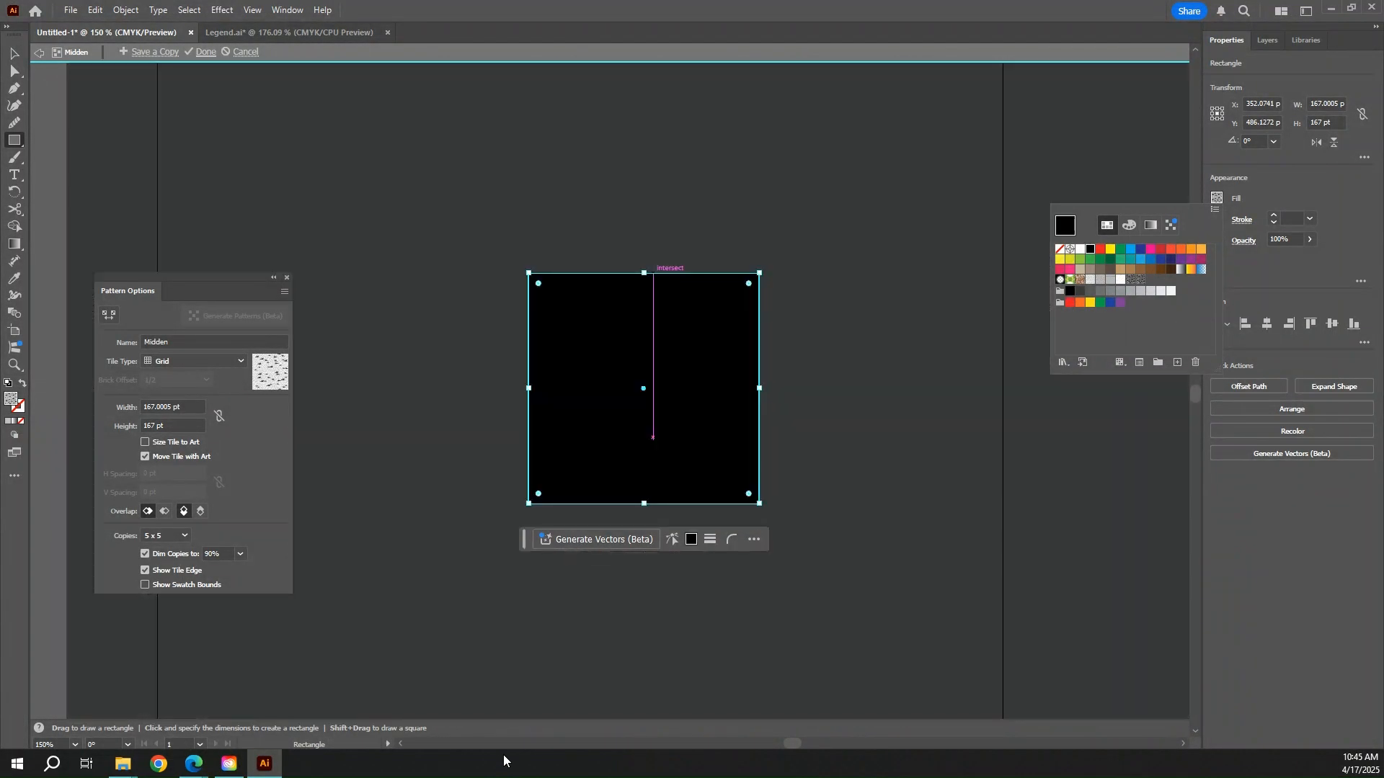
left_click(1306, 256)
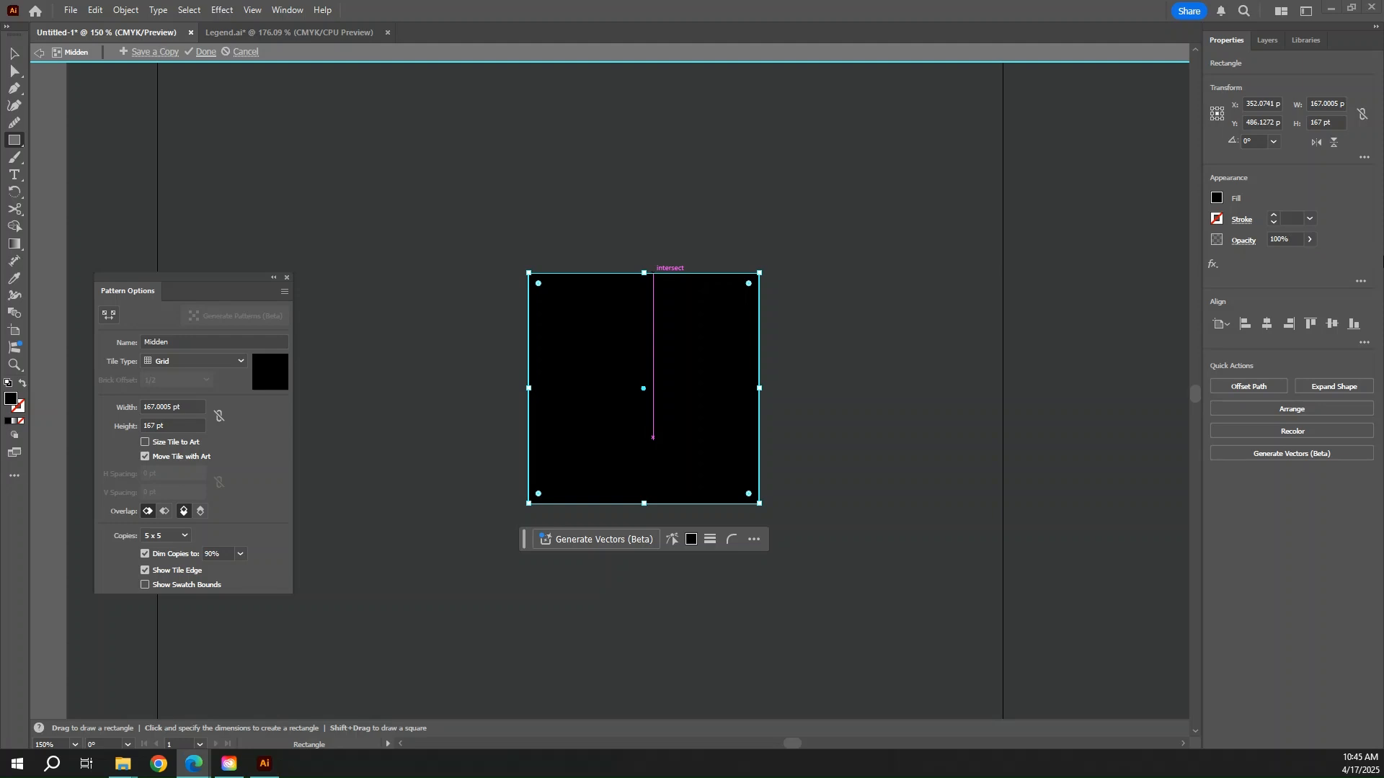
left_click(1283, 239)
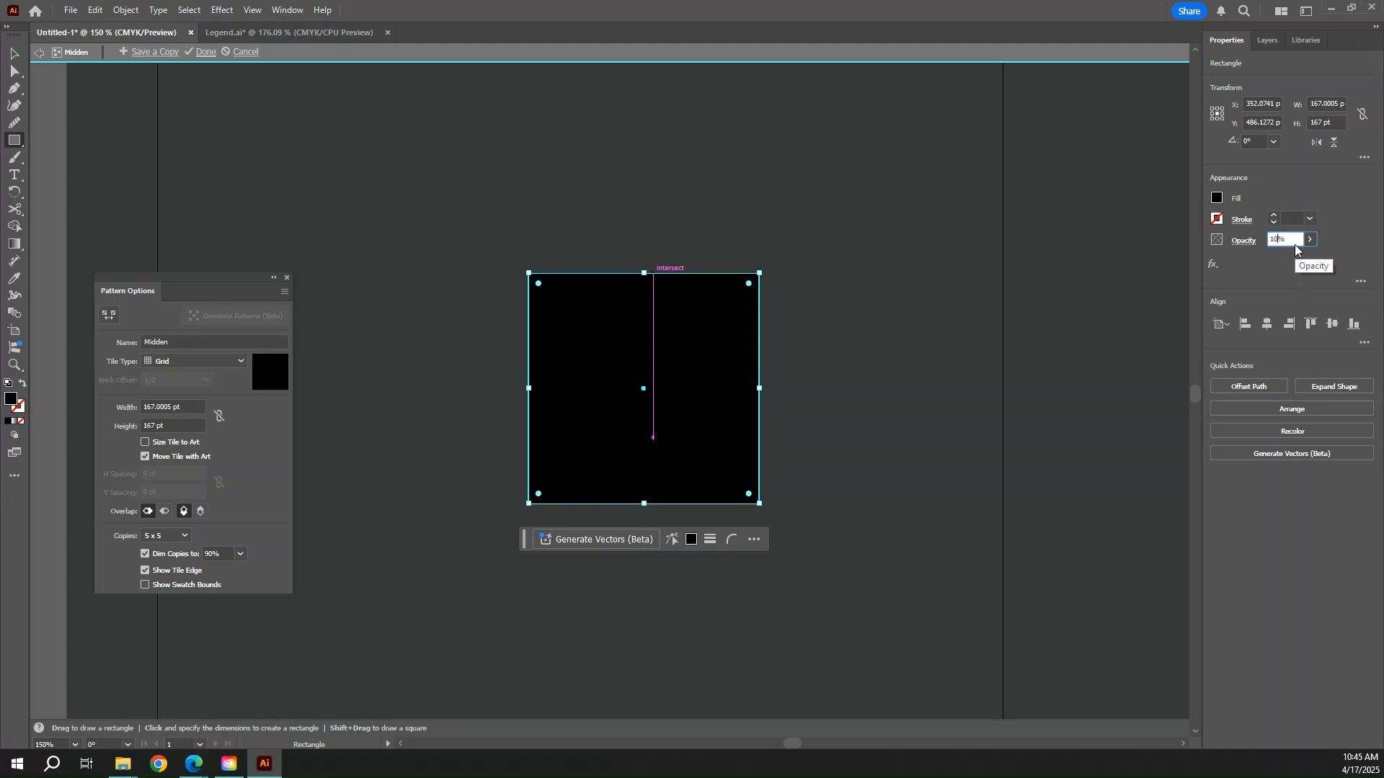
scroll(1295, 245, "up", 1)
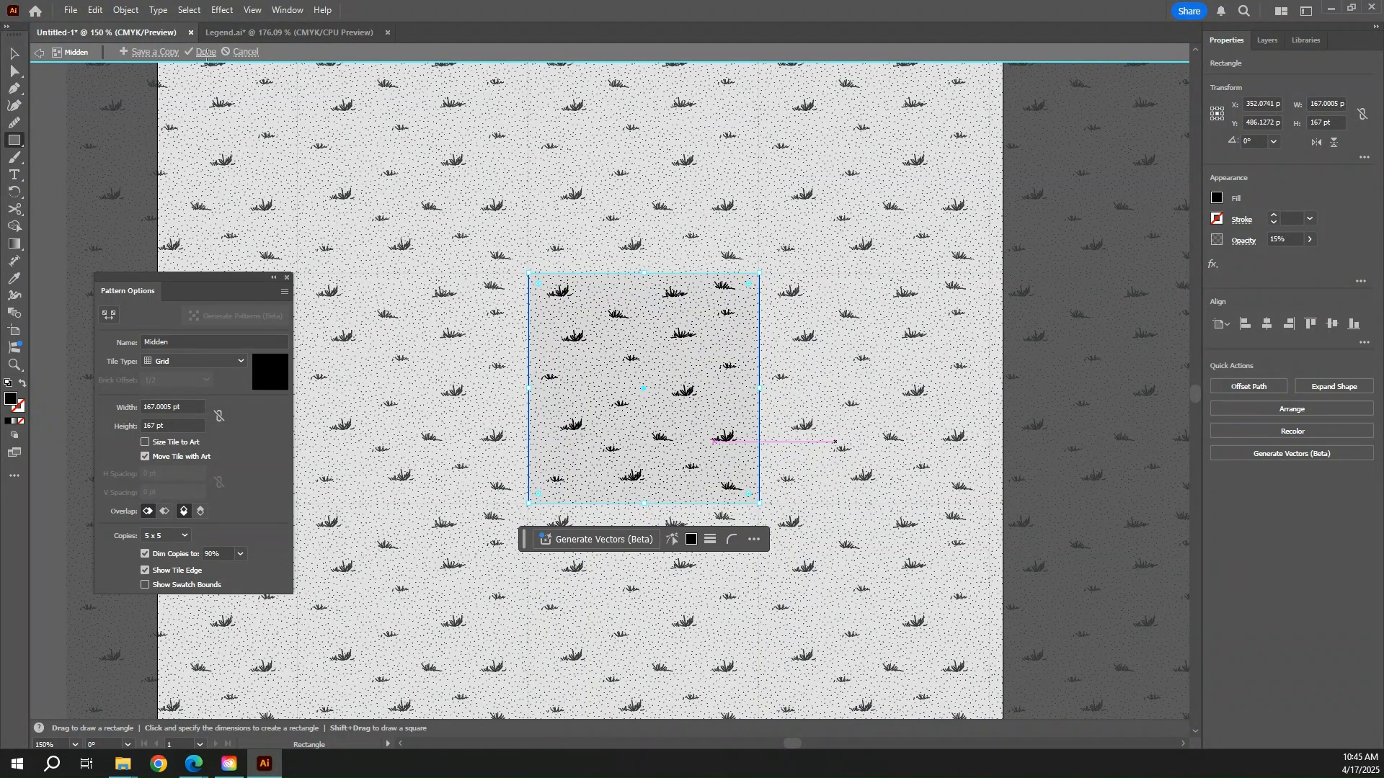
left_click(205, 52)
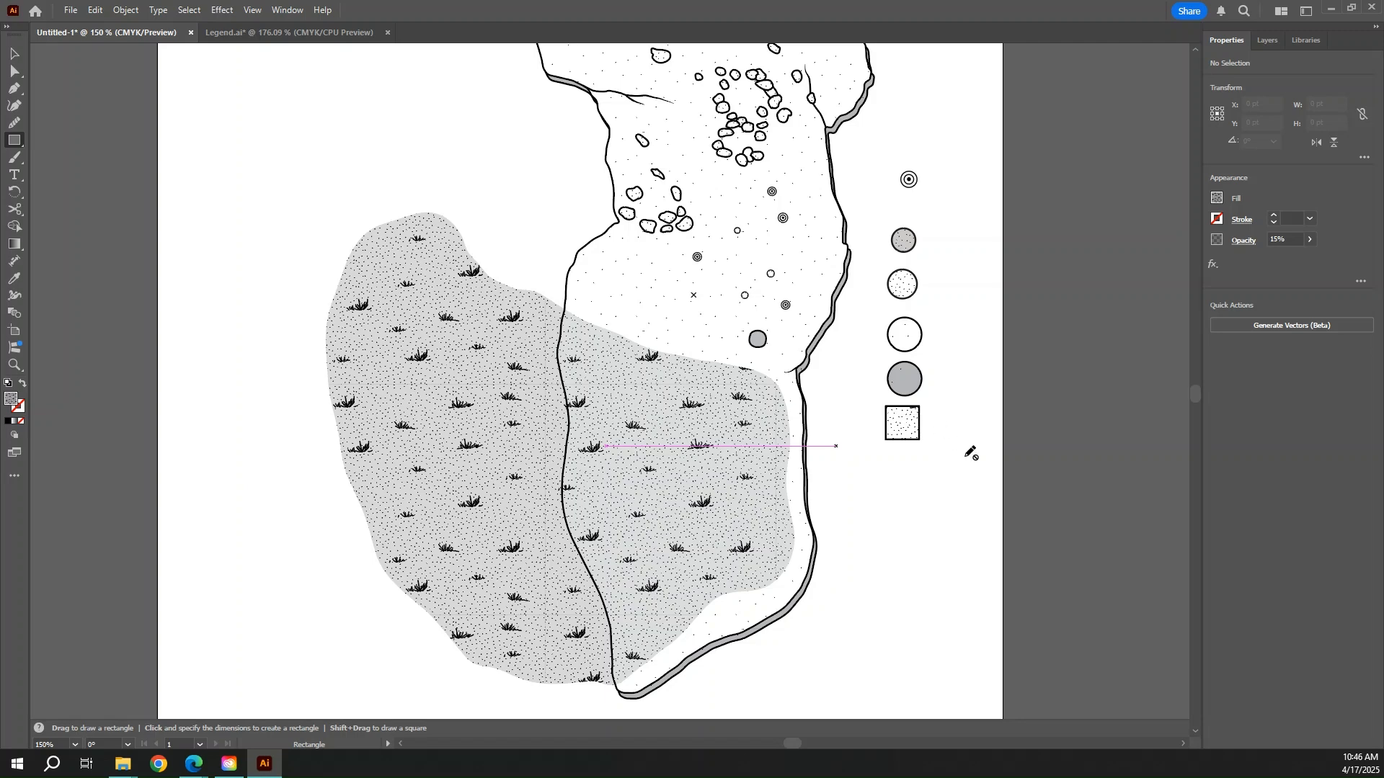
- Show Layer 1 with the scanned sketch again
left_click_drag(880, 519, 829, 602)
key("v")
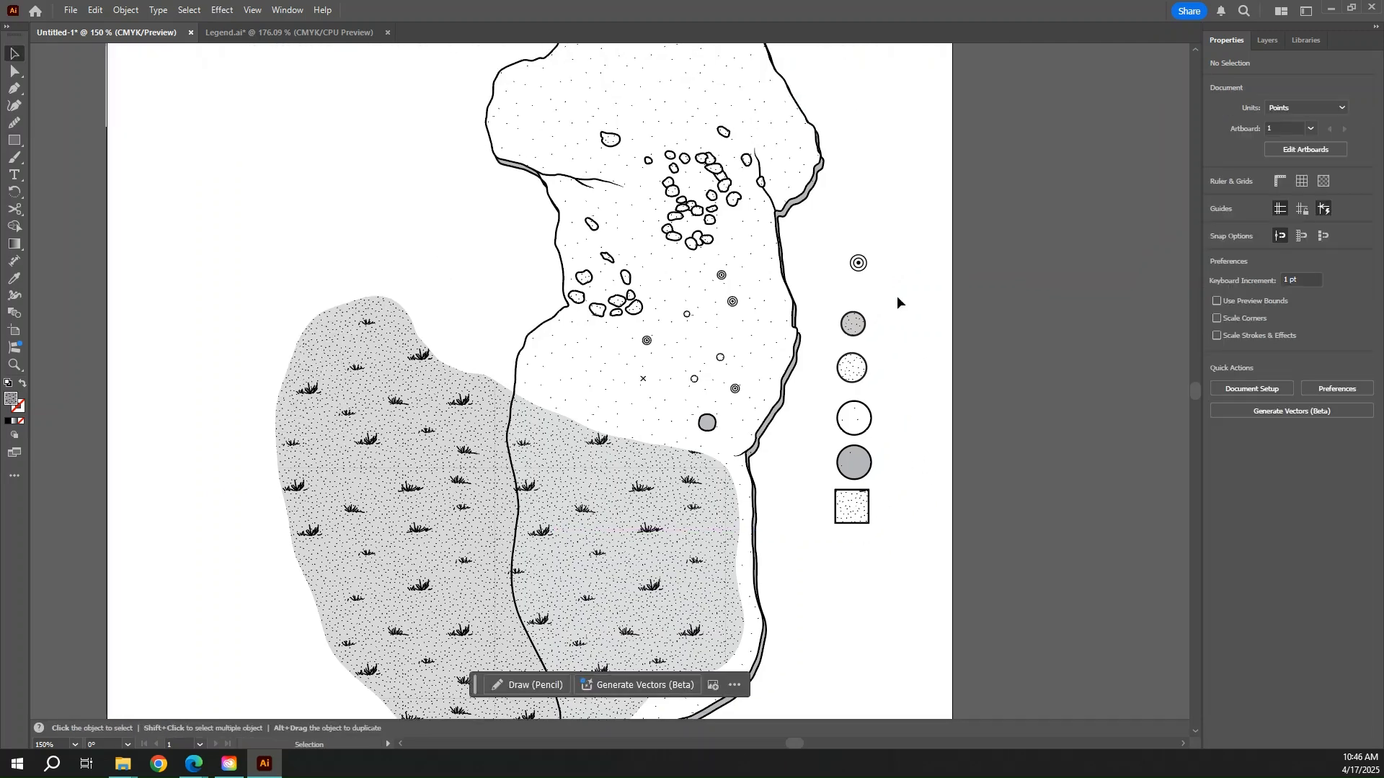
left_click_drag(899, 300, 938, 541)
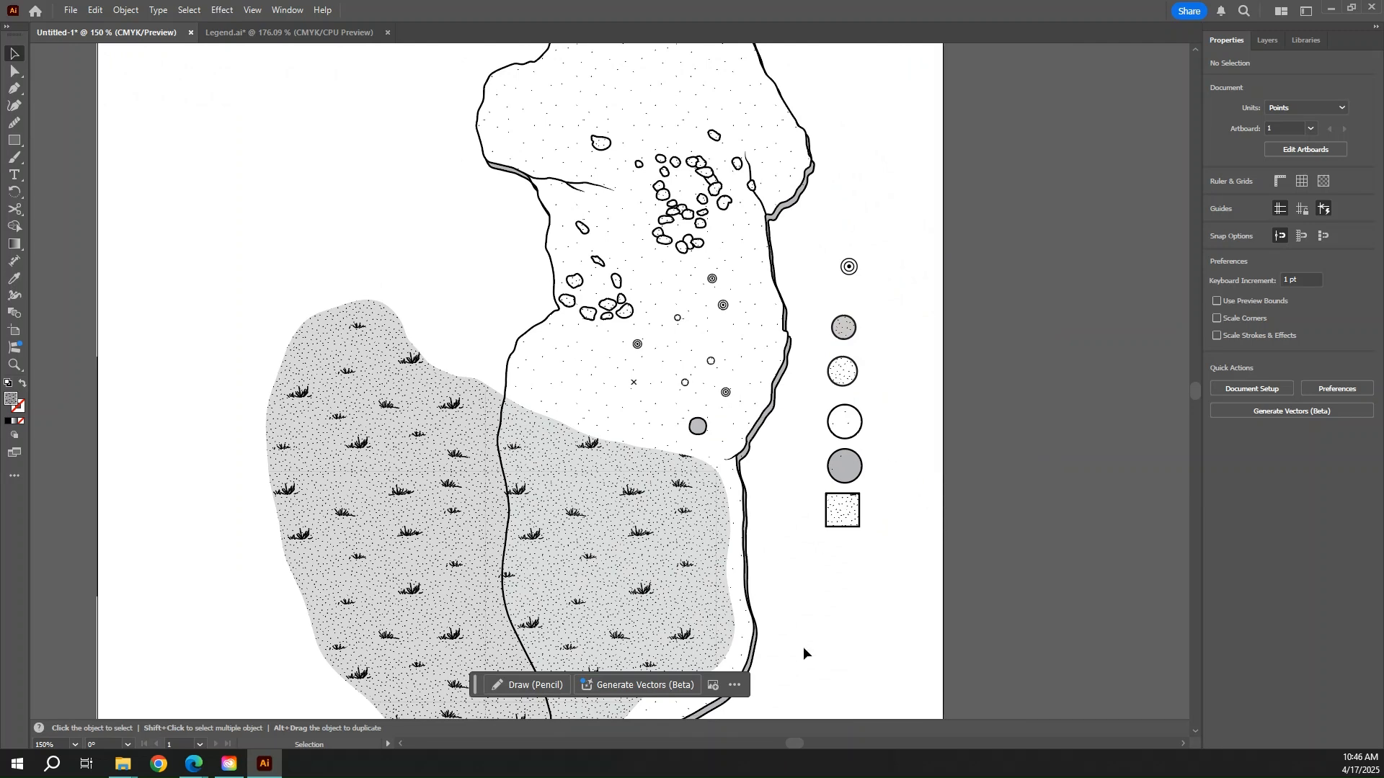
left_click_drag(803, 646, 820, 603)
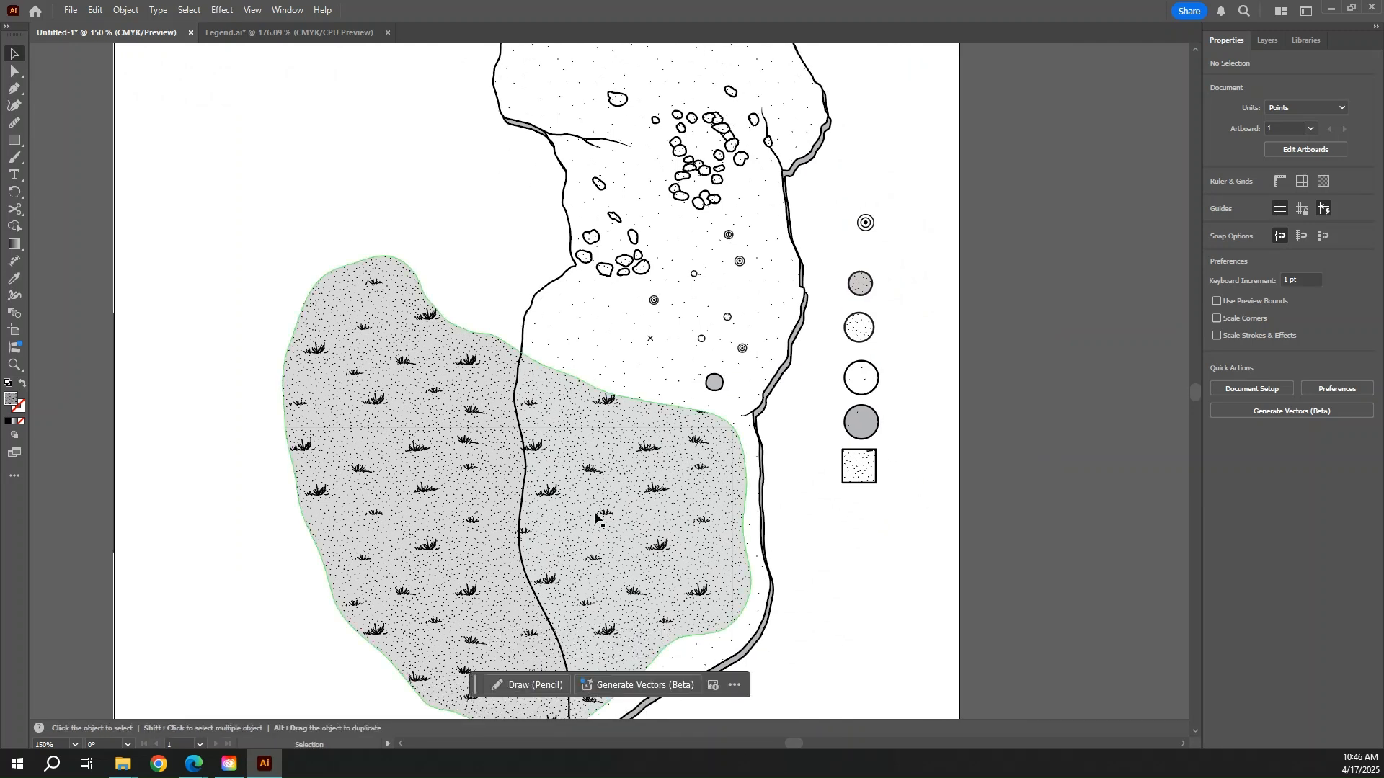
left_click(1277, 41)
left_click(1142, 89)
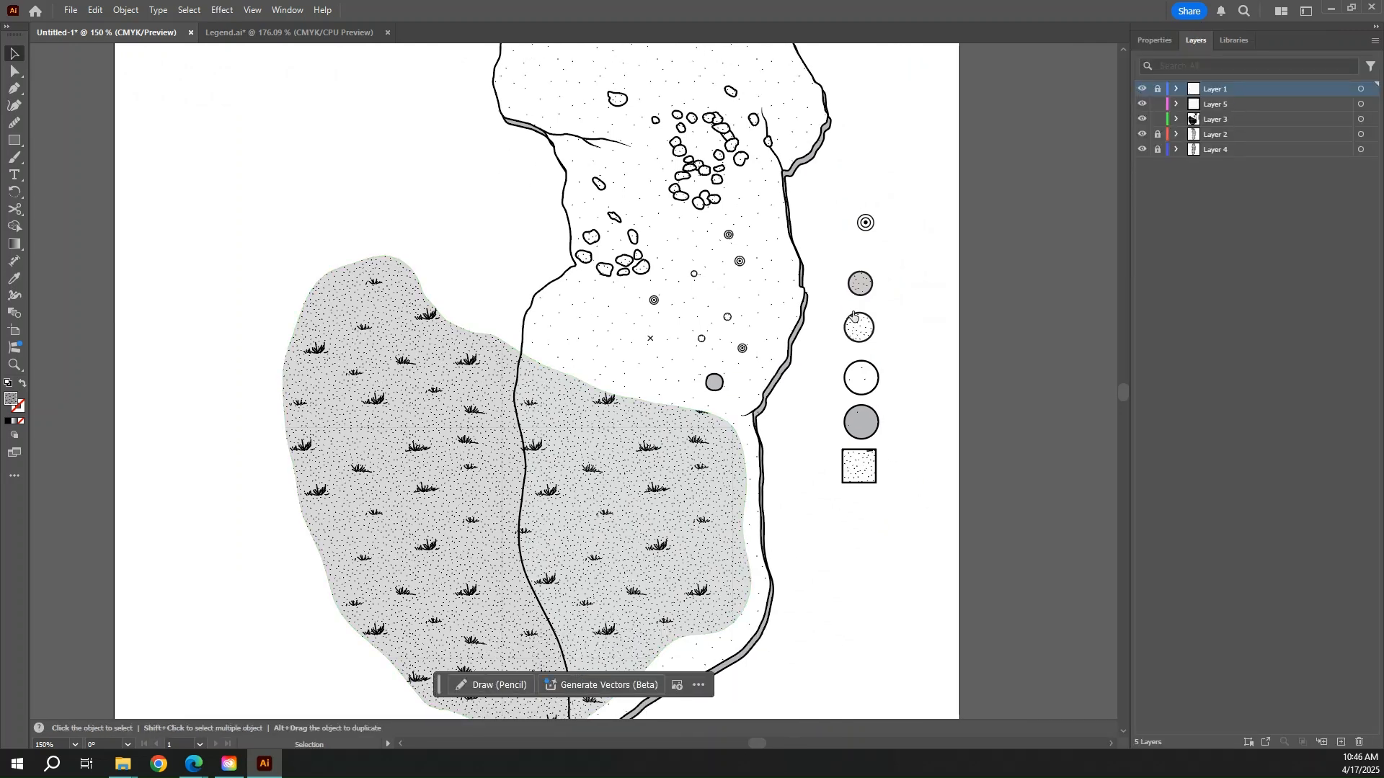
- On Layer 3, trace a closed Pen outline around the hatched area inside the larger stone ring near the F02 label
left_click_drag(473, 186, 348, 368)
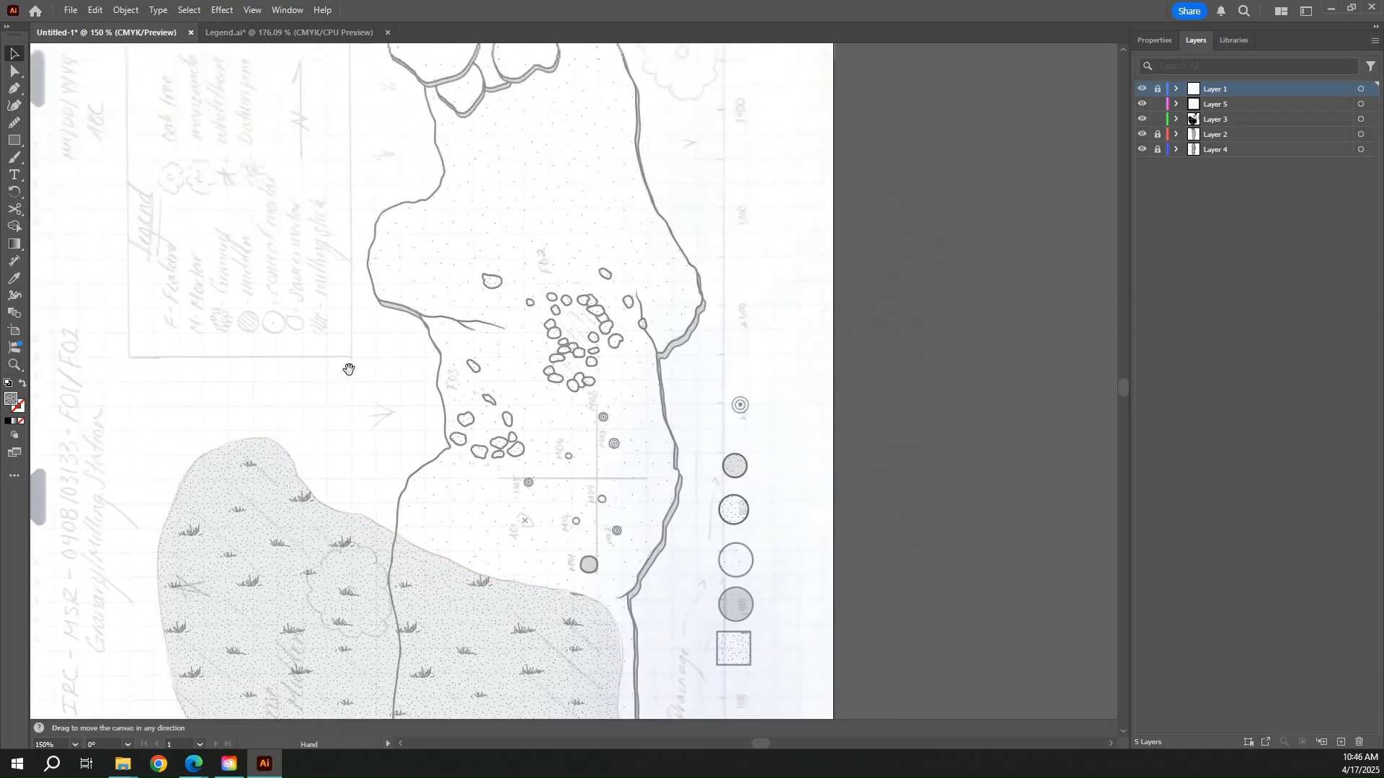
left_click(586, 328, "ctrl")
left_click(582, 391, "ctrl")
left_click(533, 338, "ctrl")
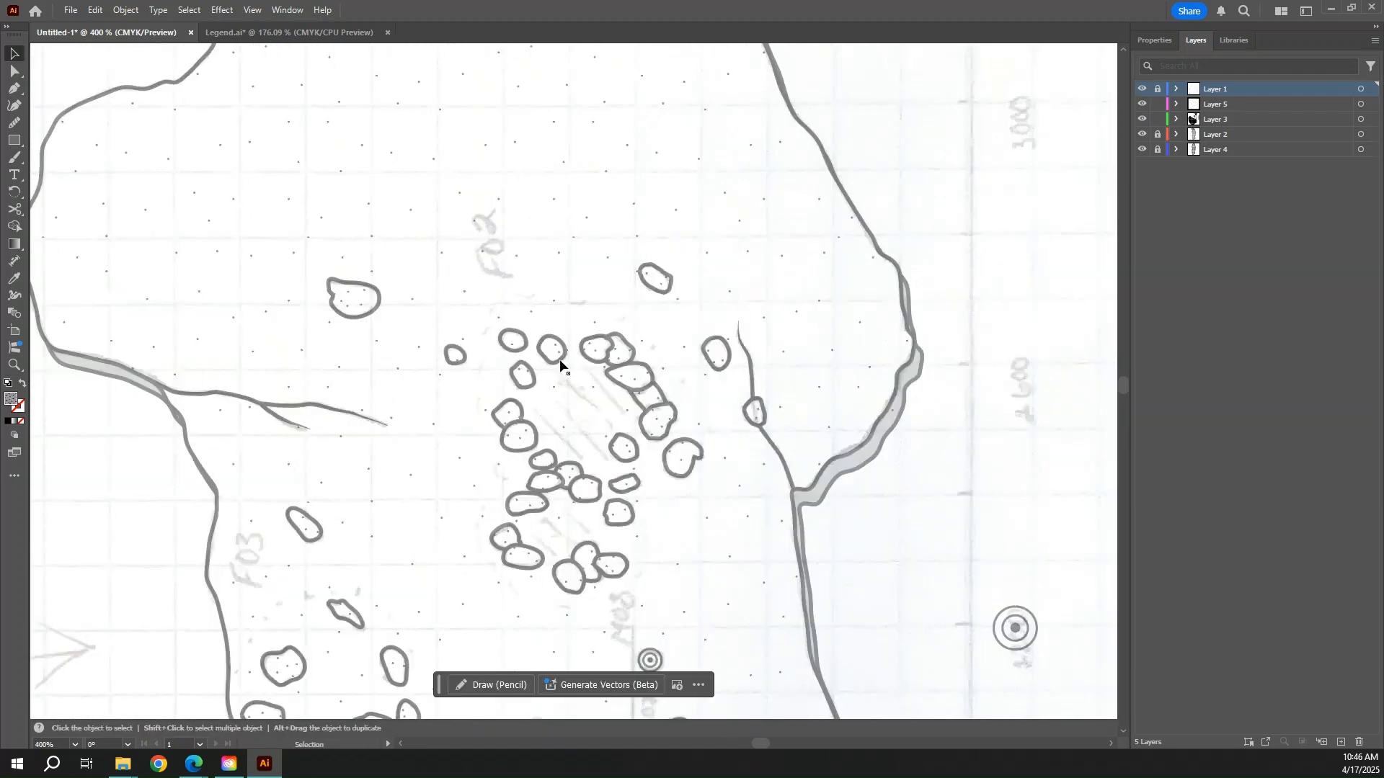
left_click_drag(586, 419, 626, 370)
left_click(617, 375, "ctrl")
left_click(564, 402, "ctrl")
key("p")
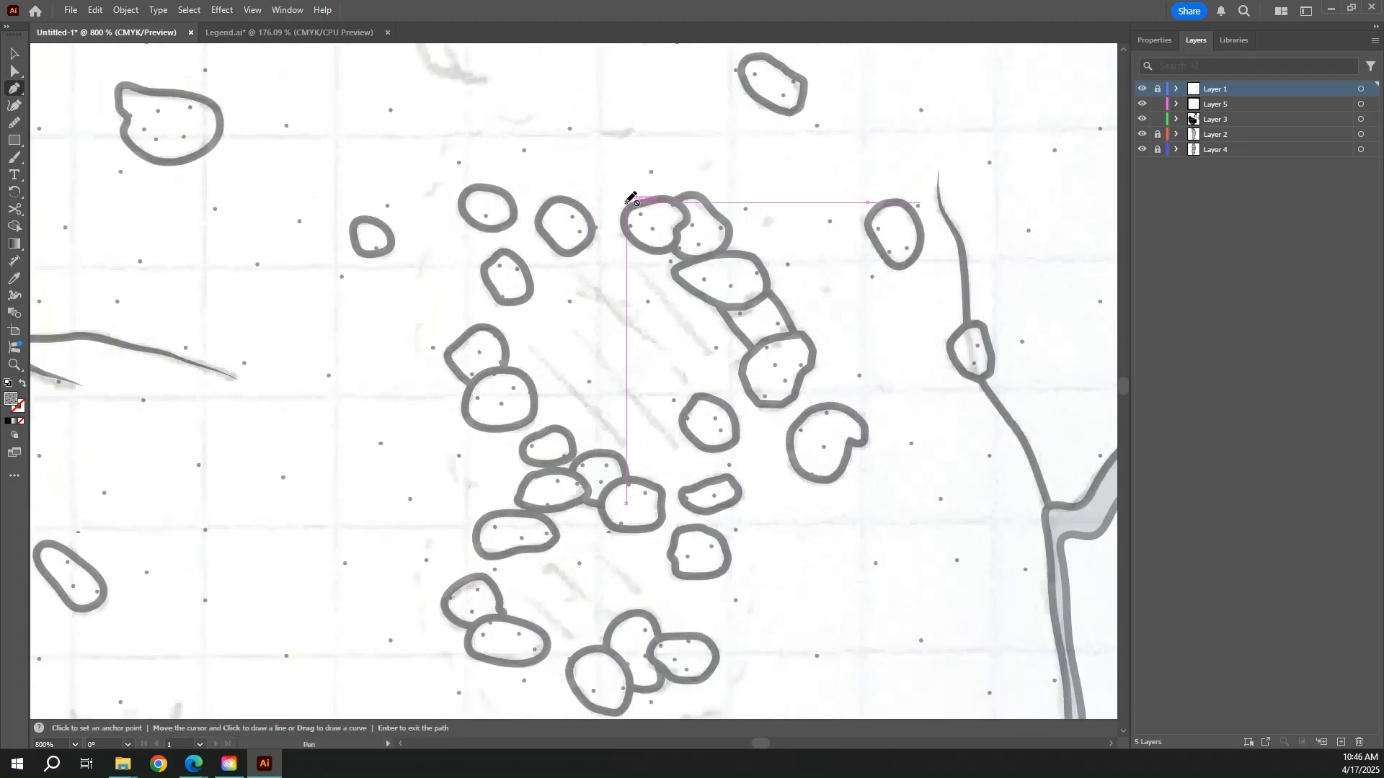
left_click(1211, 119)
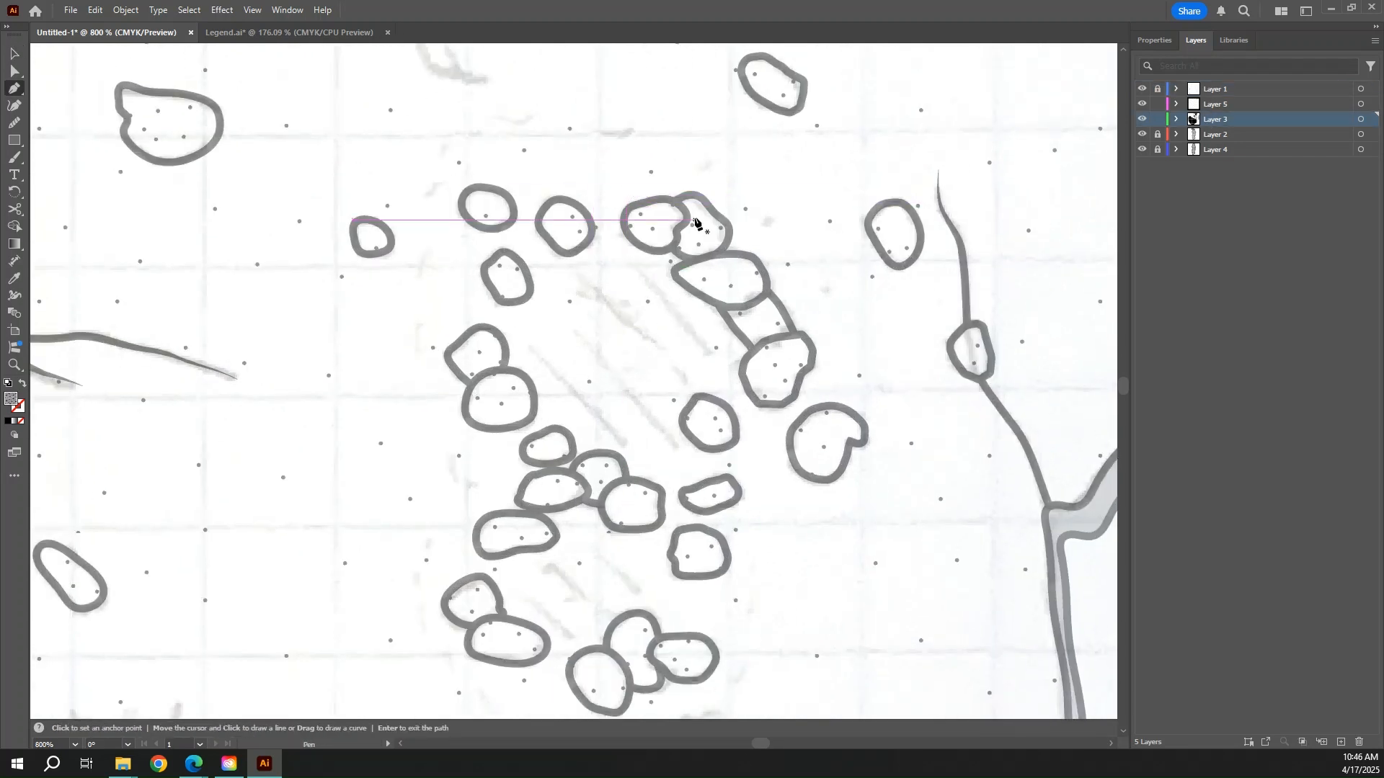
left_click(612, 220)
left_click(599, 220)
left_click(569, 225)
left_click(555, 234)
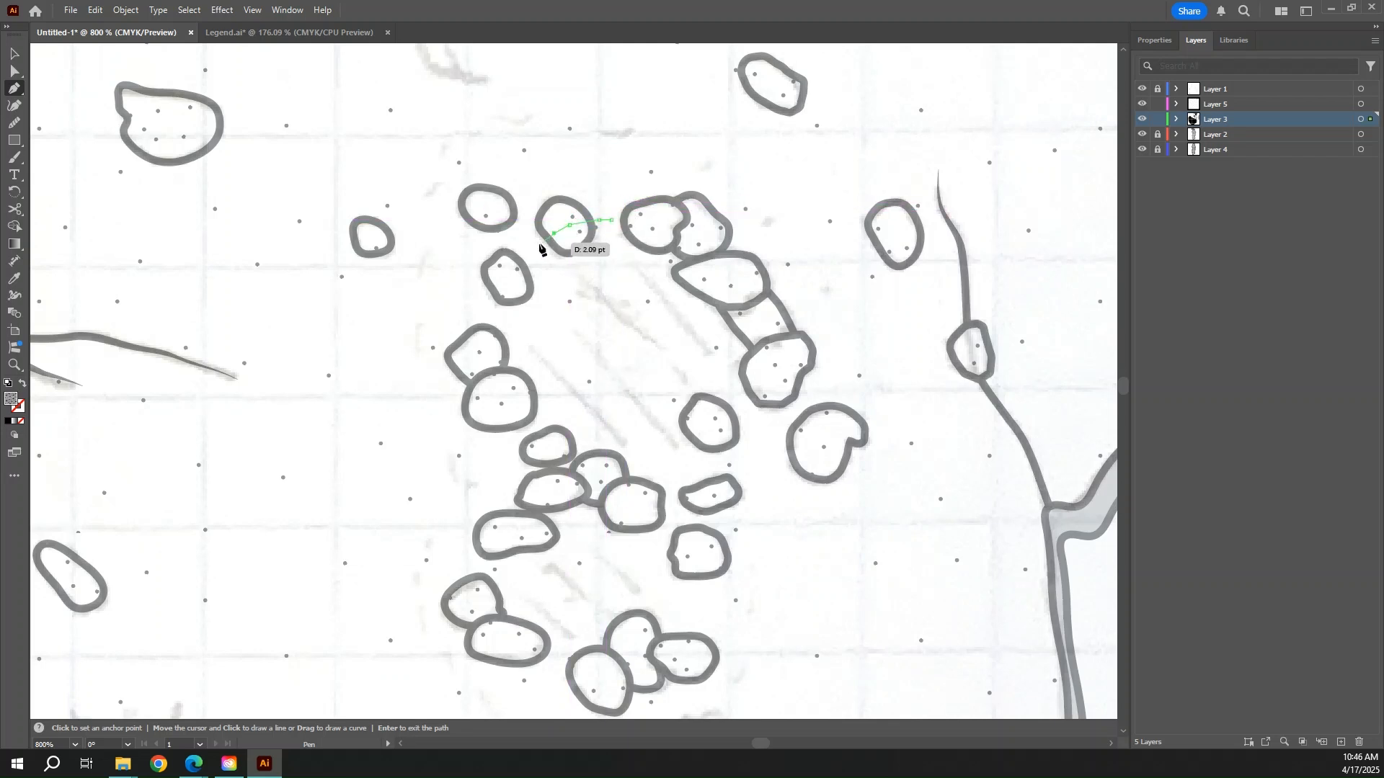
left_click(538, 244)
left_click(517, 268)
left_click(511, 287)
left_click(505, 314)
left_click(497, 338)
left_click(496, 351)
left_click(503, 366)
left_click(508, 380)
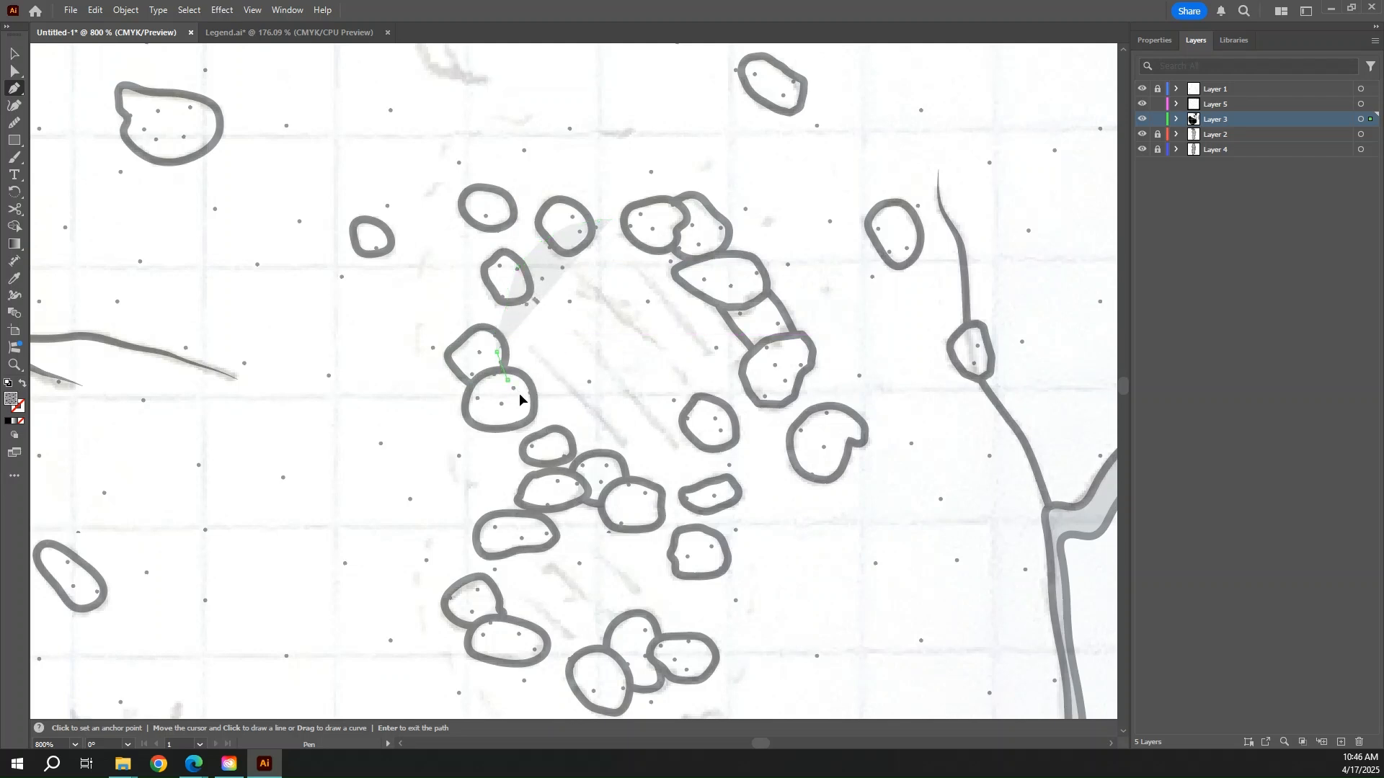
left_click(522, 409)
left_click(538, 423)
left_click(558, 437)
left_click(573, 450)
left_click(592, 460)
left_click(607, 465)
left_click(630, 472)
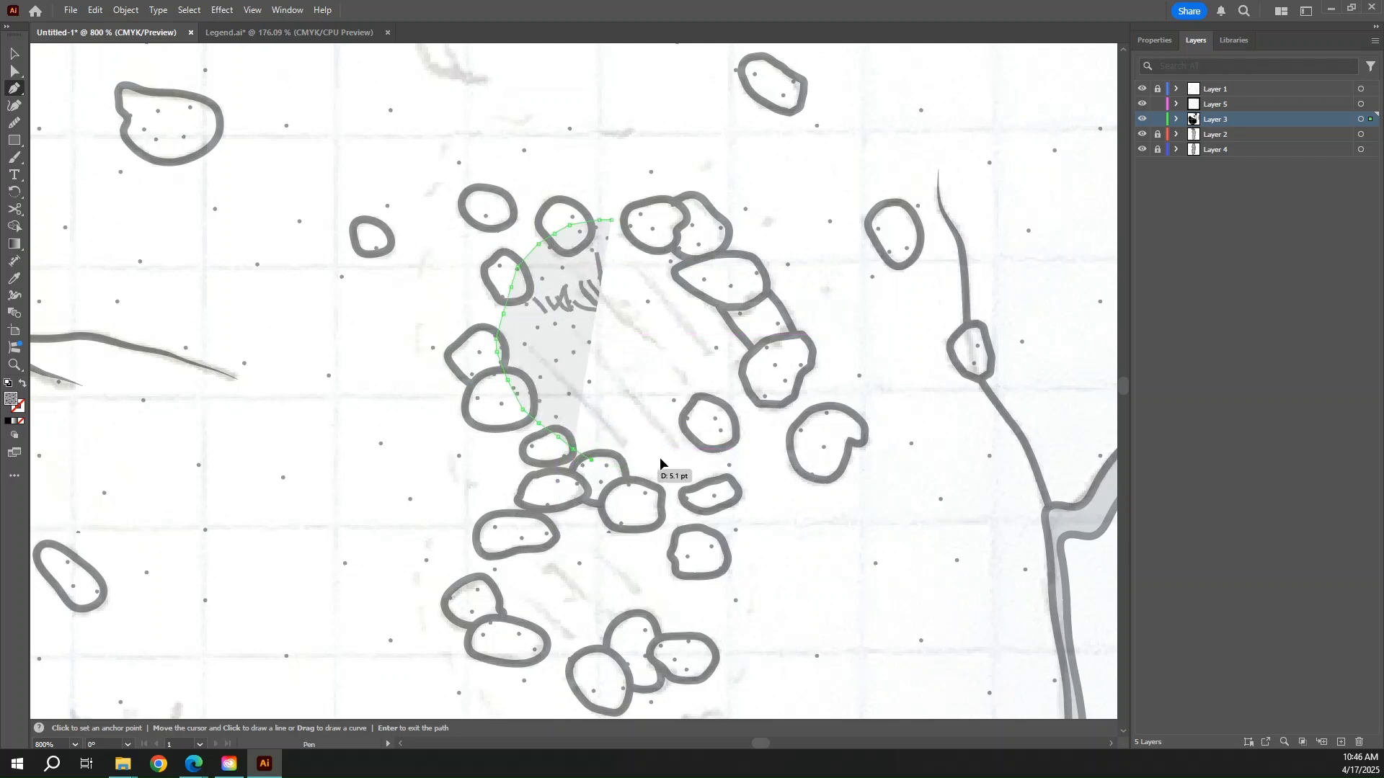
left_click(661, 457)
left_click(691, 449)
left_click(719, 431)
left_click(747, 405)
left_click(764, 379)
left_click(765, 341)
left_click(754, 303)
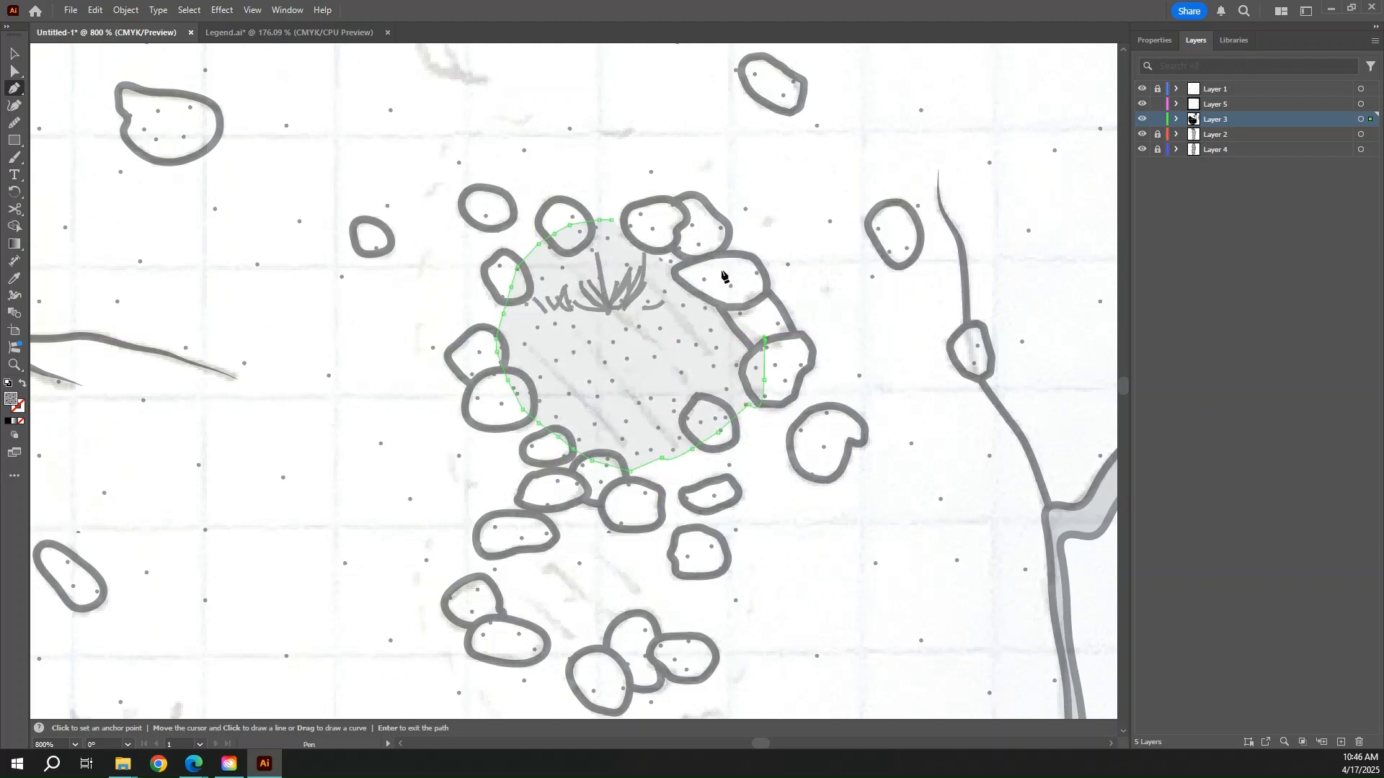
left_click(707, 257)
left_click(691, 251)
left_click(649, 225)
left_click(624, 225)
left_click(611, 220)
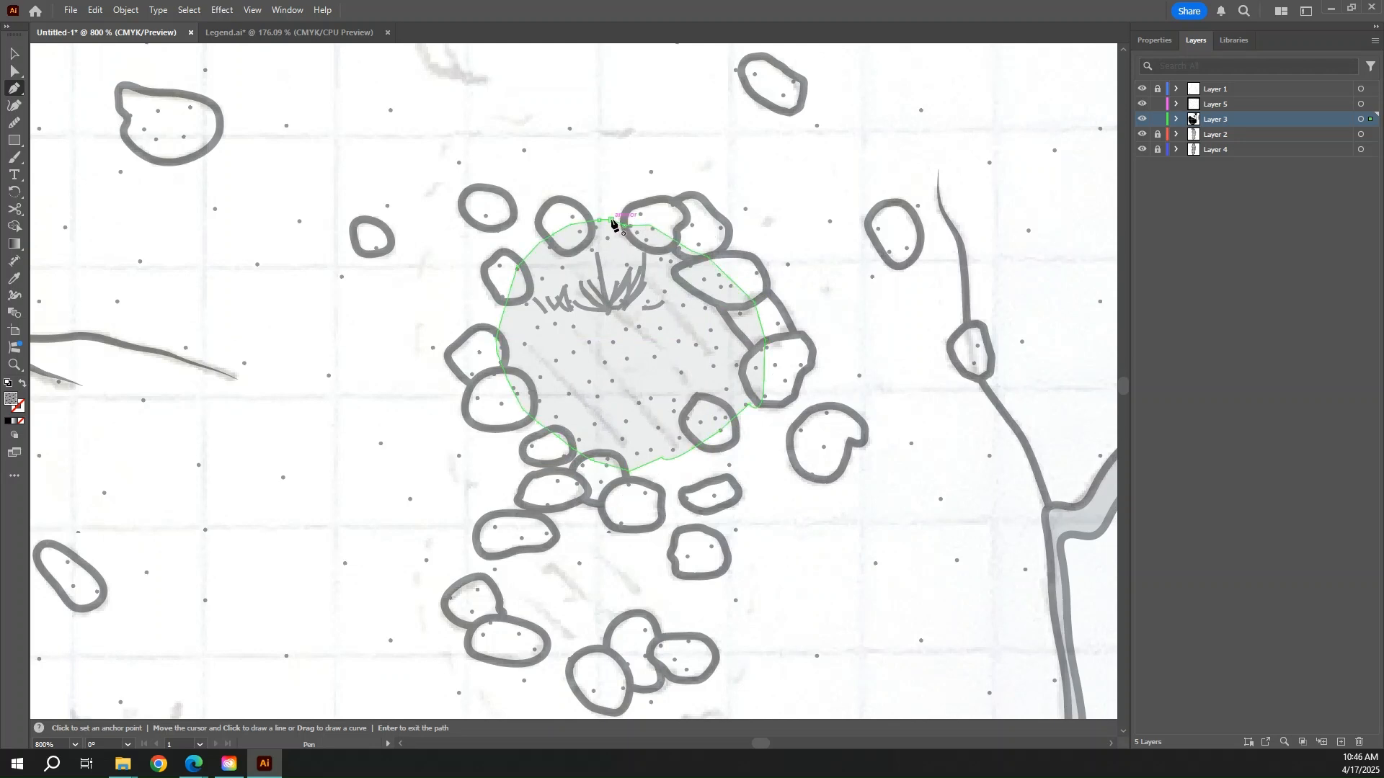
- Send the new midden patch behind the stones and smooth its outline with the Smooth tool at 10%
key("v")
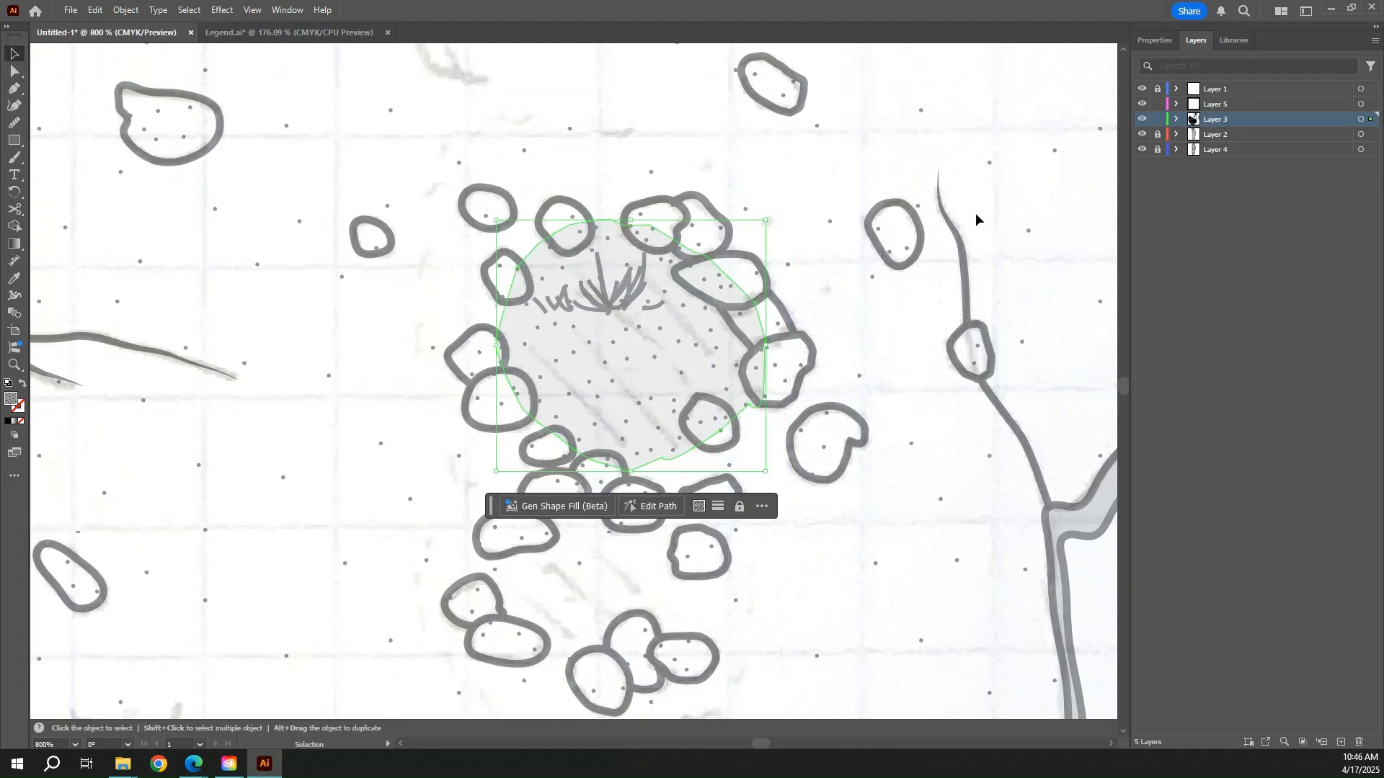
key("ctrl+shift+[")
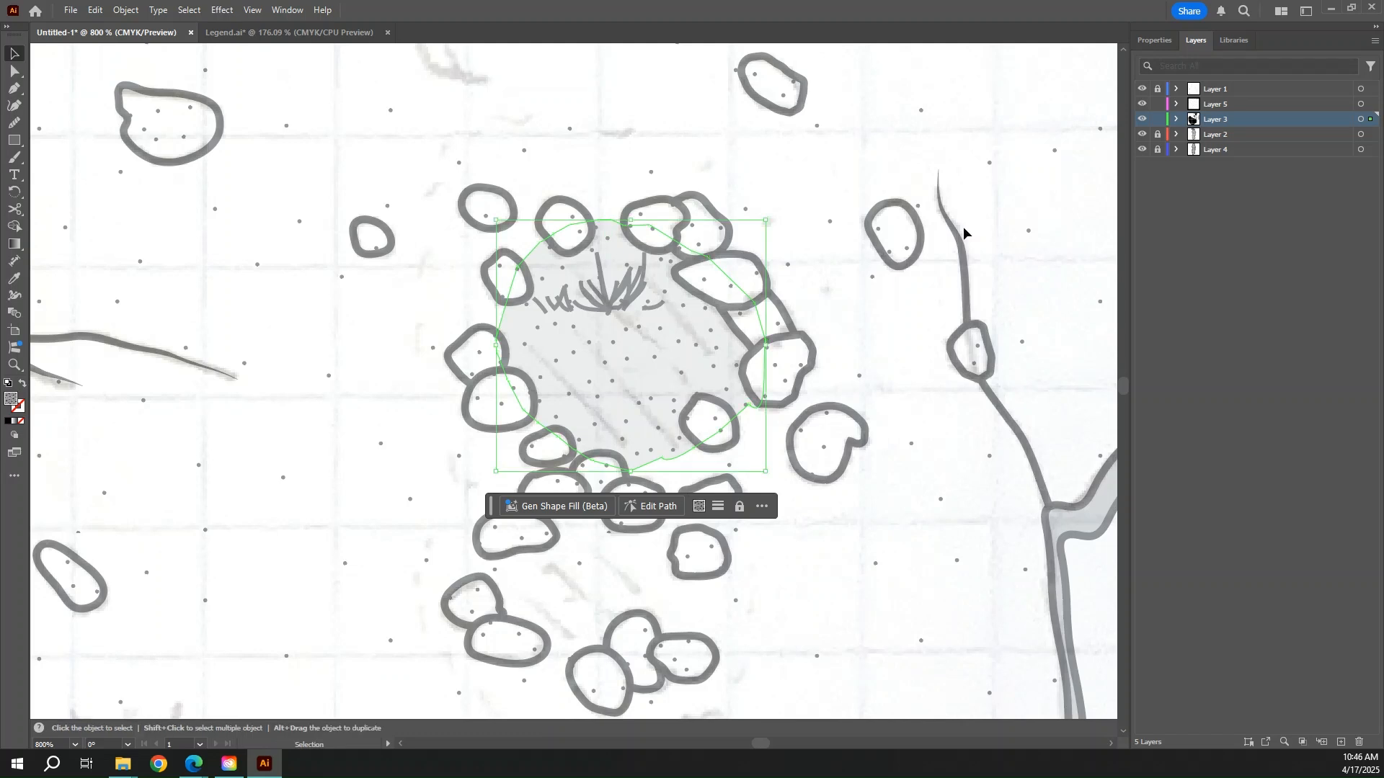
left_click(16, 123)
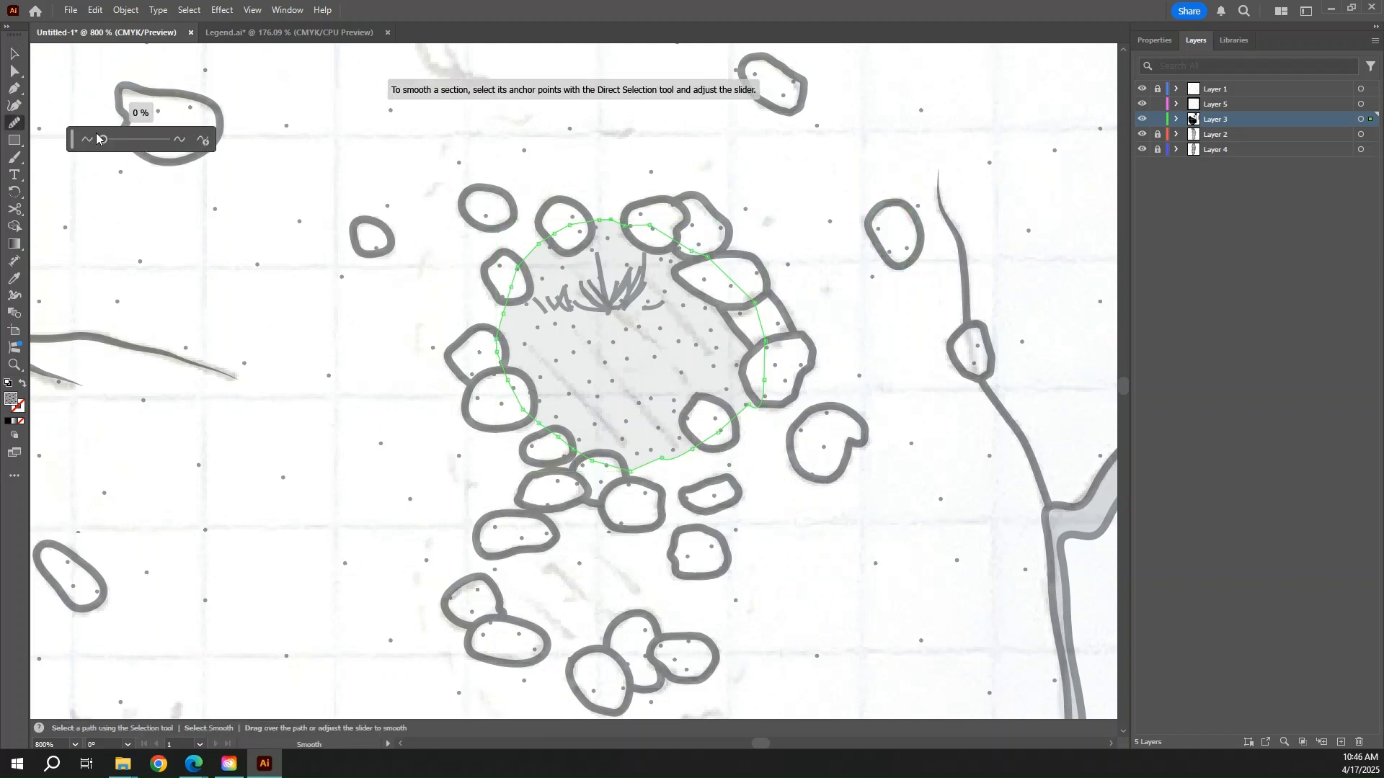
left_click(131, 144)
key("ctrl+z")
left_click(116, 140)
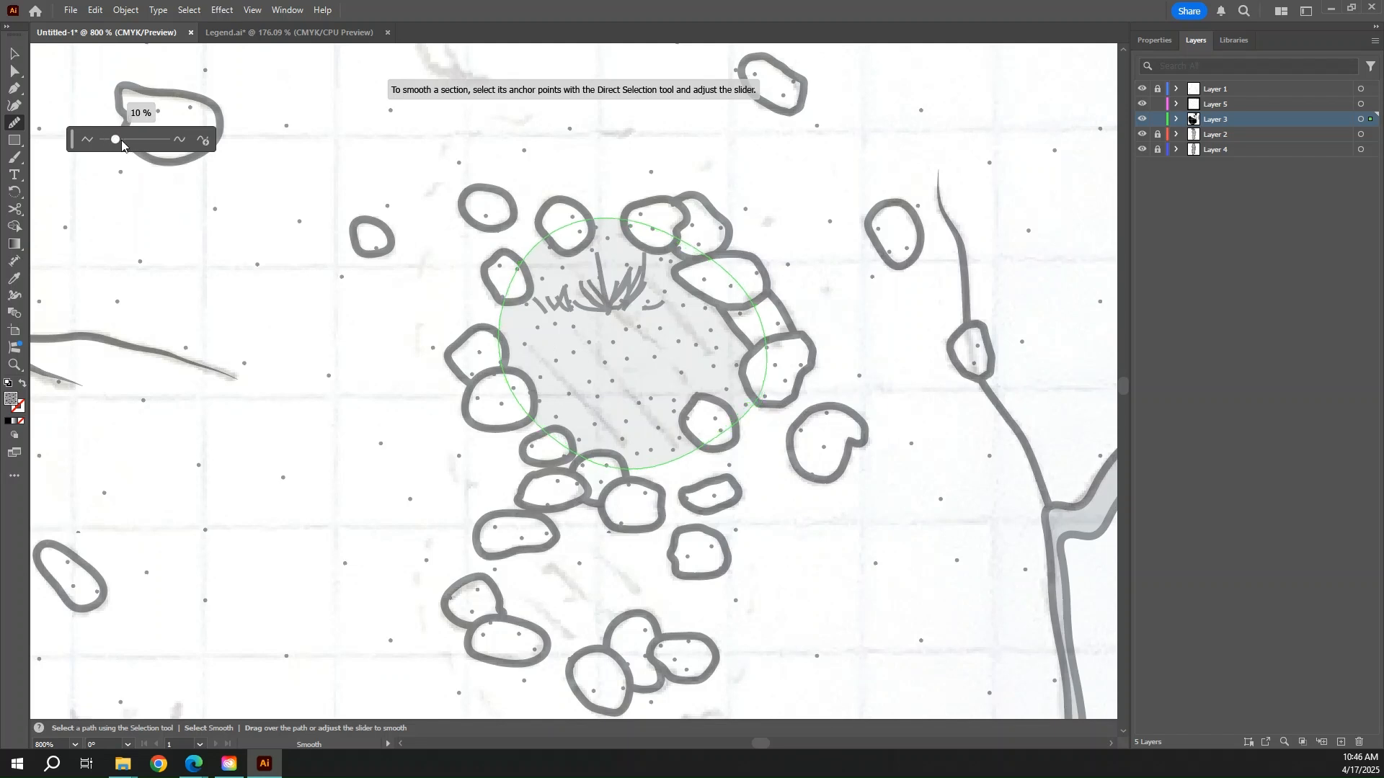
- On Layer 3, trace a closed Pen outline around the hatched area inside the smaller stone ring below the first midden patch
key("p")
scroll(775, 371, "down", 5)
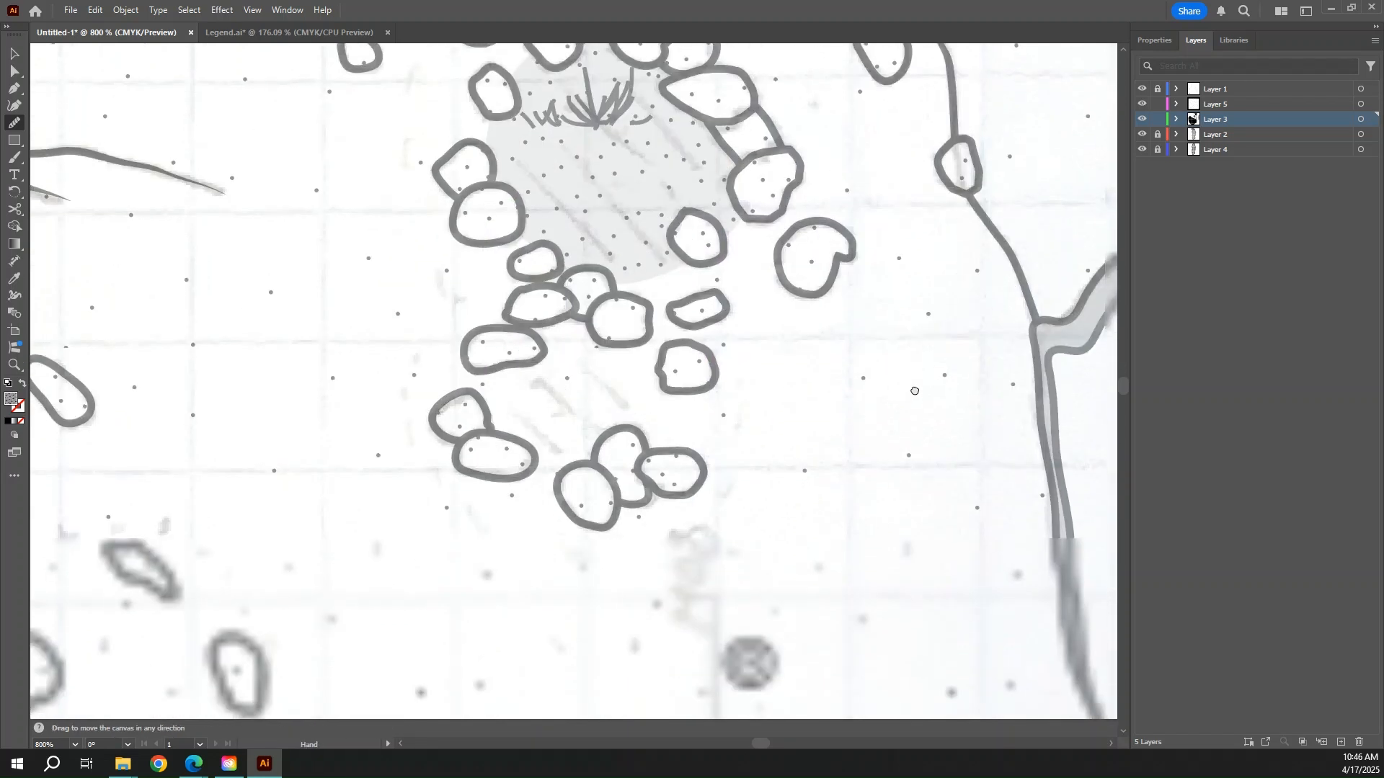
left_click(554, 350)
left_click(537, 366)
left_click(548, 400)
left_click(560, 417)
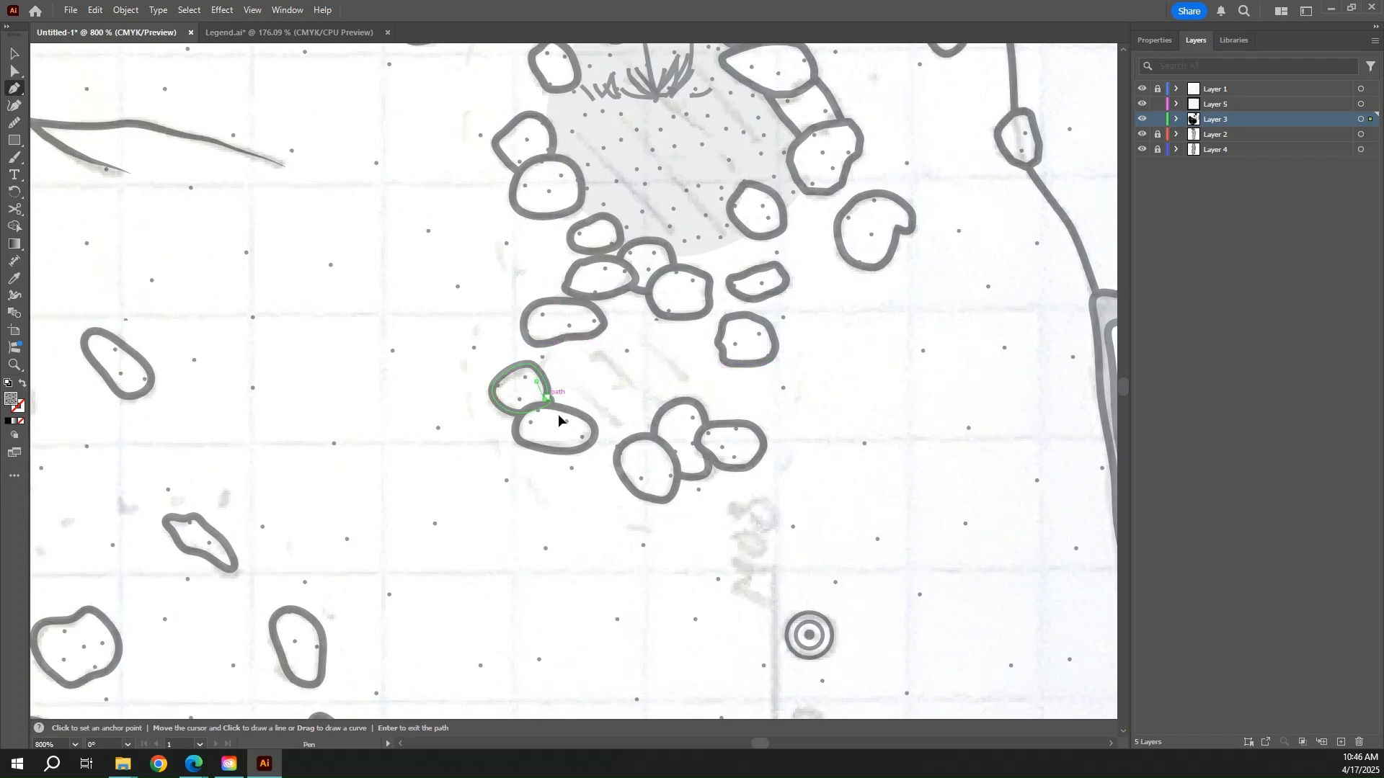
left_click(582, 426)
left_click(604, 439)
left_click(626, 443)
left_click(661, 437)
left_click(686, 422)
left_click(705, 399)
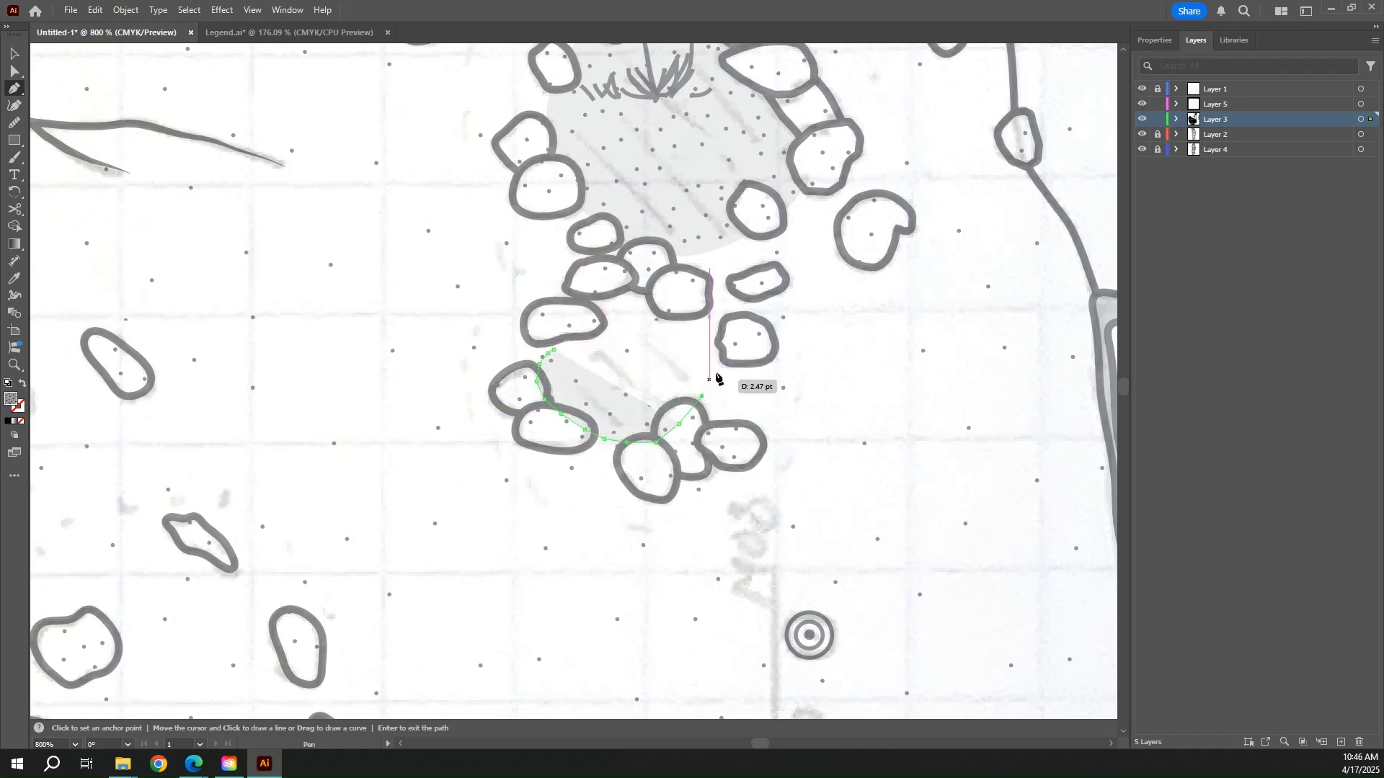
left_click(717, 368)
left_click(711, 350)
left_click_drag(706, 331, 696, 317)
left_click(672, 312)
left_click(634, 291)
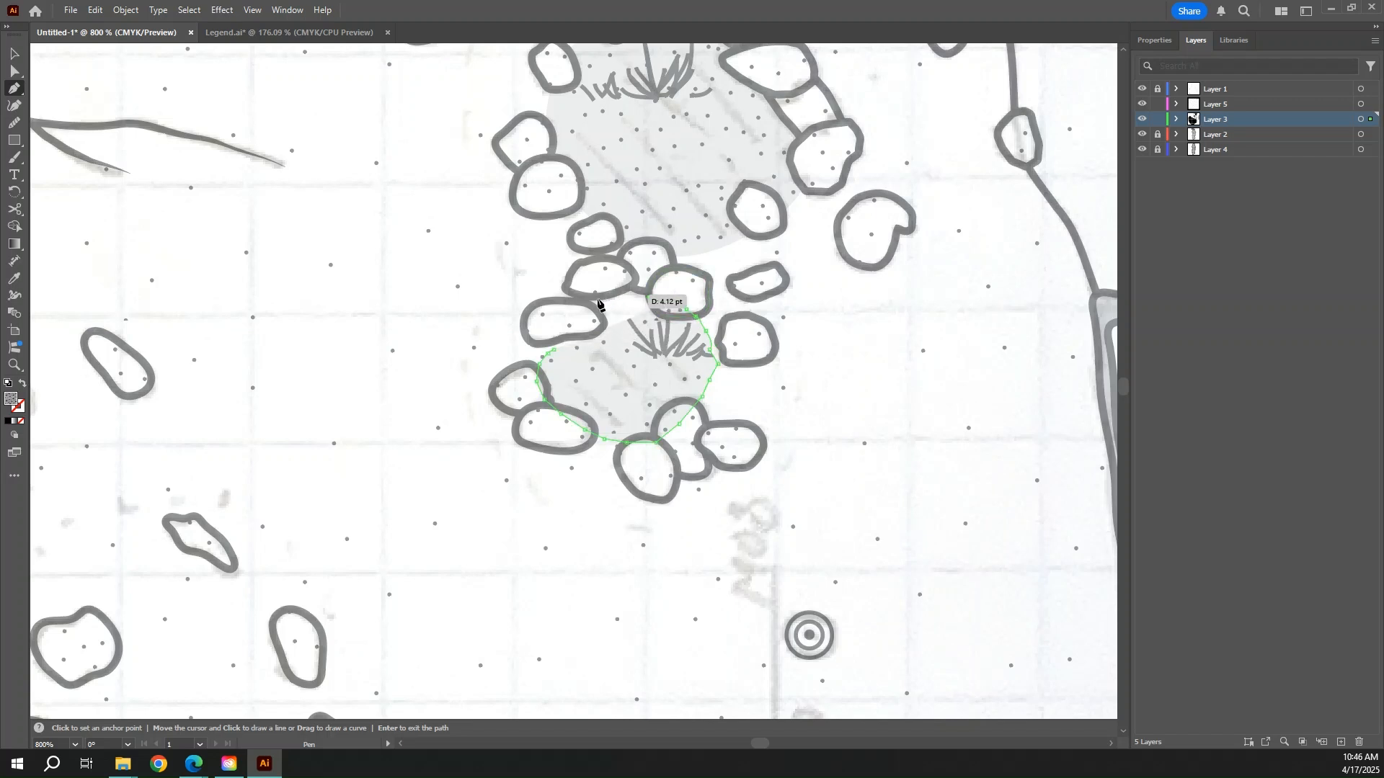
left_click(598, 298)
left_click(558, 327)
left_click(547, 340)
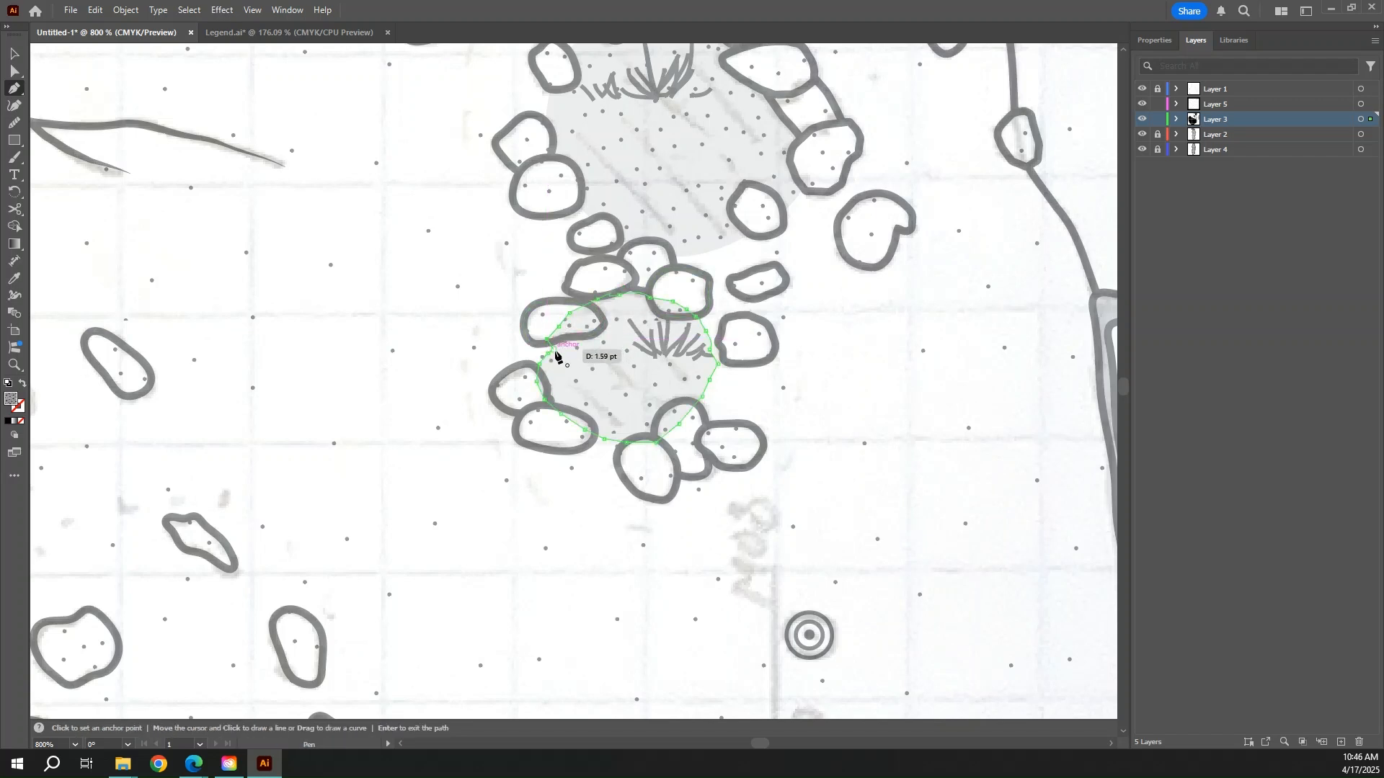
- Move the anchor point where the smaller midden outline closes about 1.62 pt outward with the Direct Selection tool
key("a")
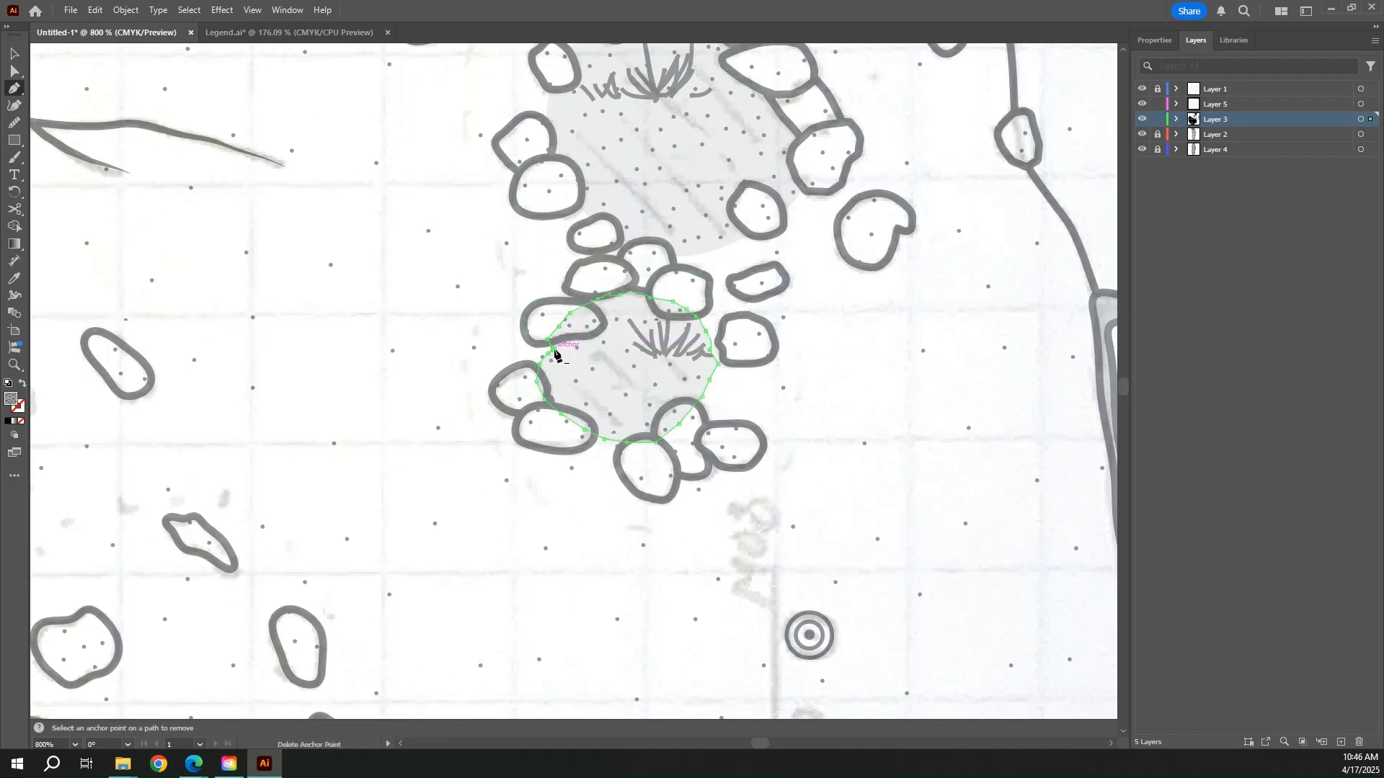
left_click(550, 354)
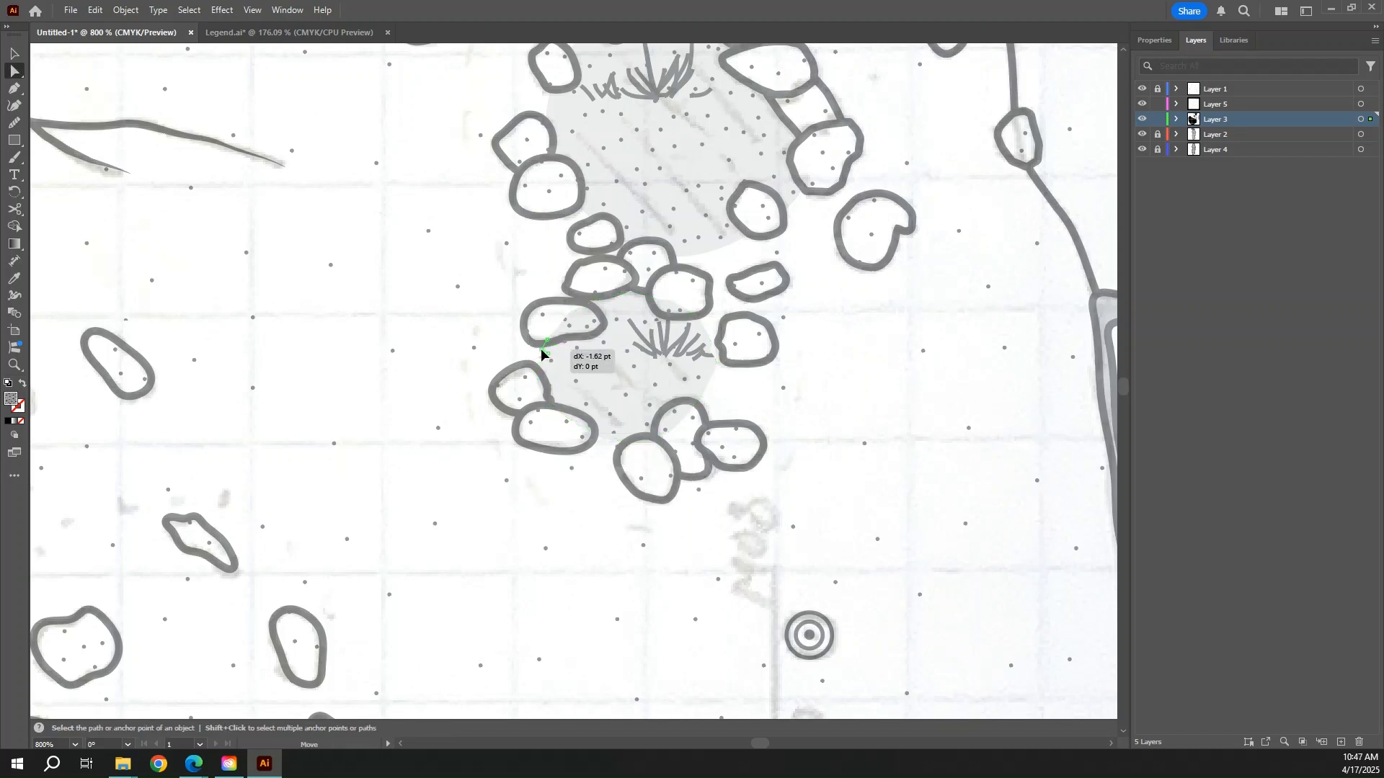
left_click_drag(548, 355, 536, 355)
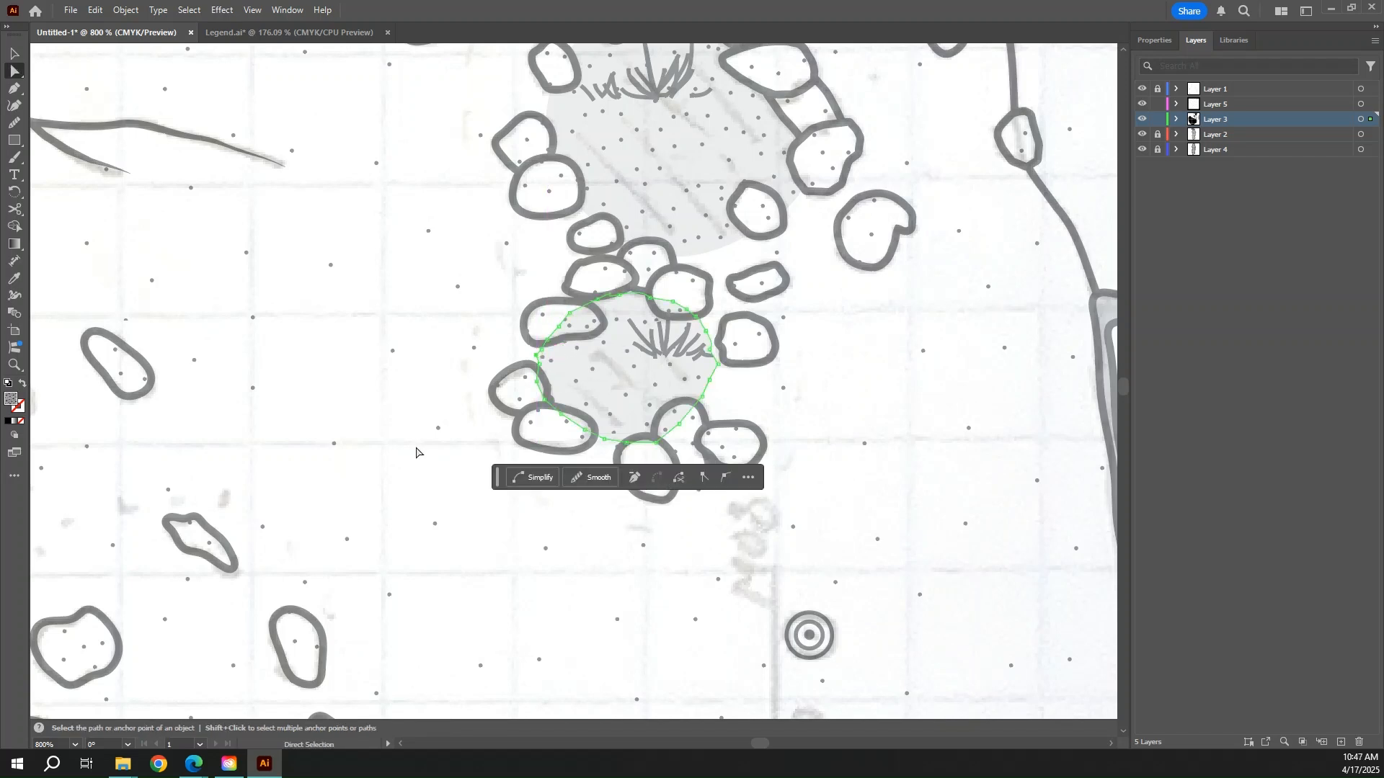
- Smooth the smaller midden patch's outline with the Smooth tool and deselect it
left_click(13, 122)
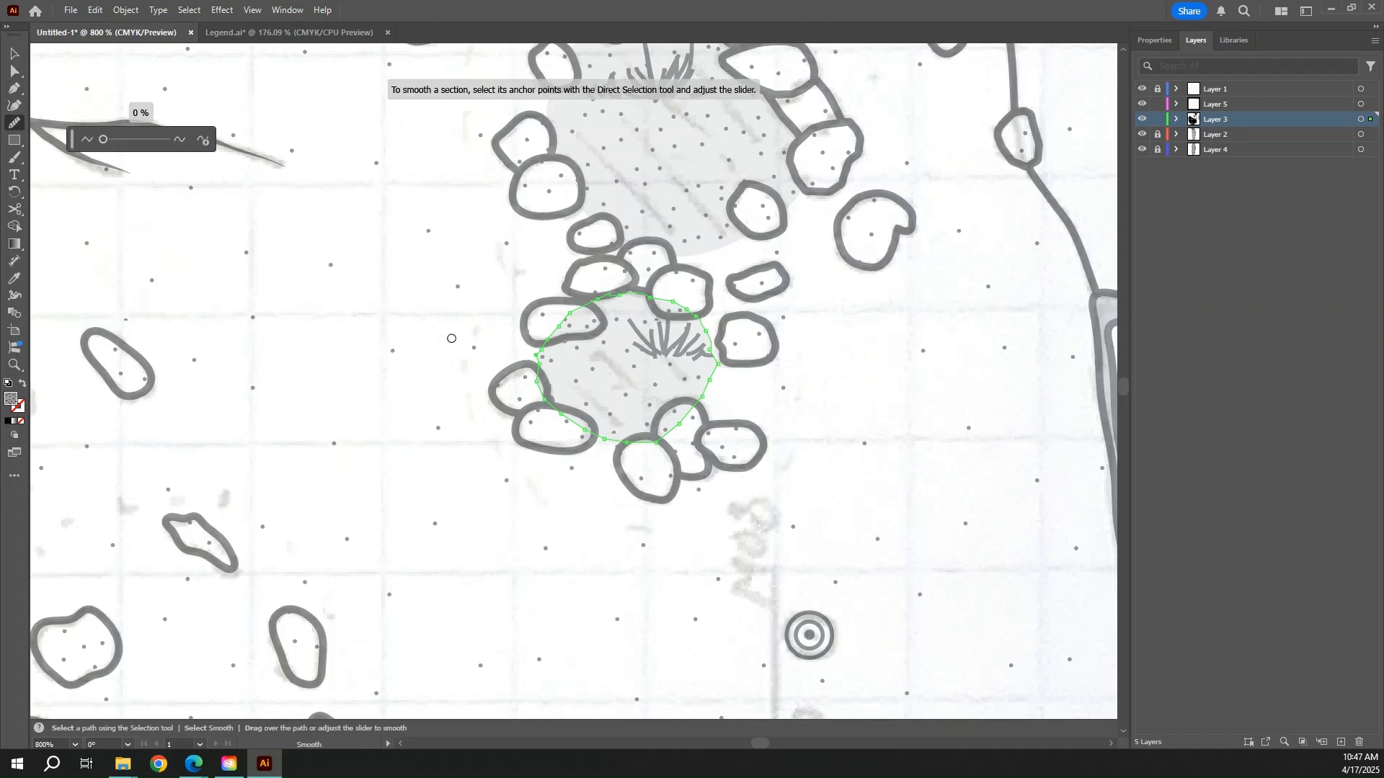
left_click(538, 351)
left_click_drag(102, 141, 118, 144)
left_click(830, 407, "ctrl")
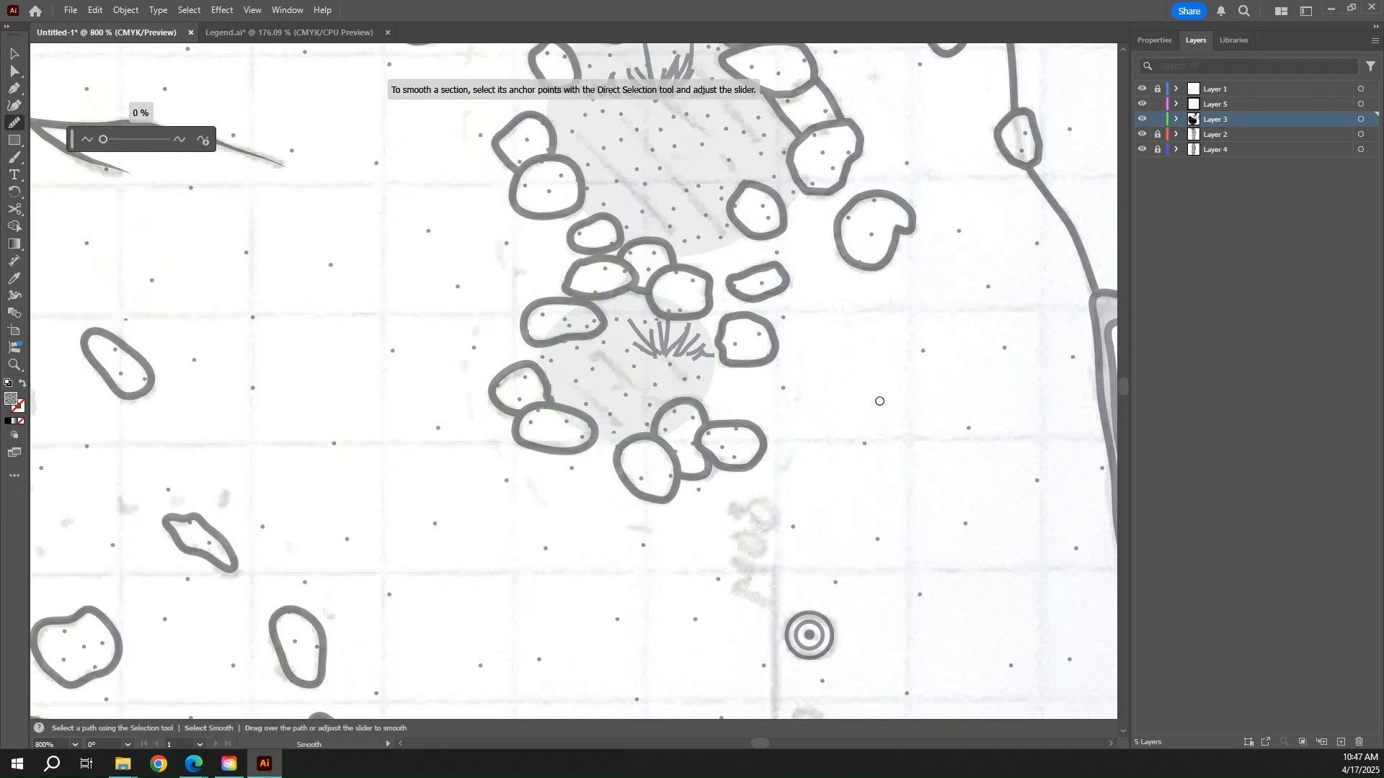
left_click(684, 380, "ctrl")
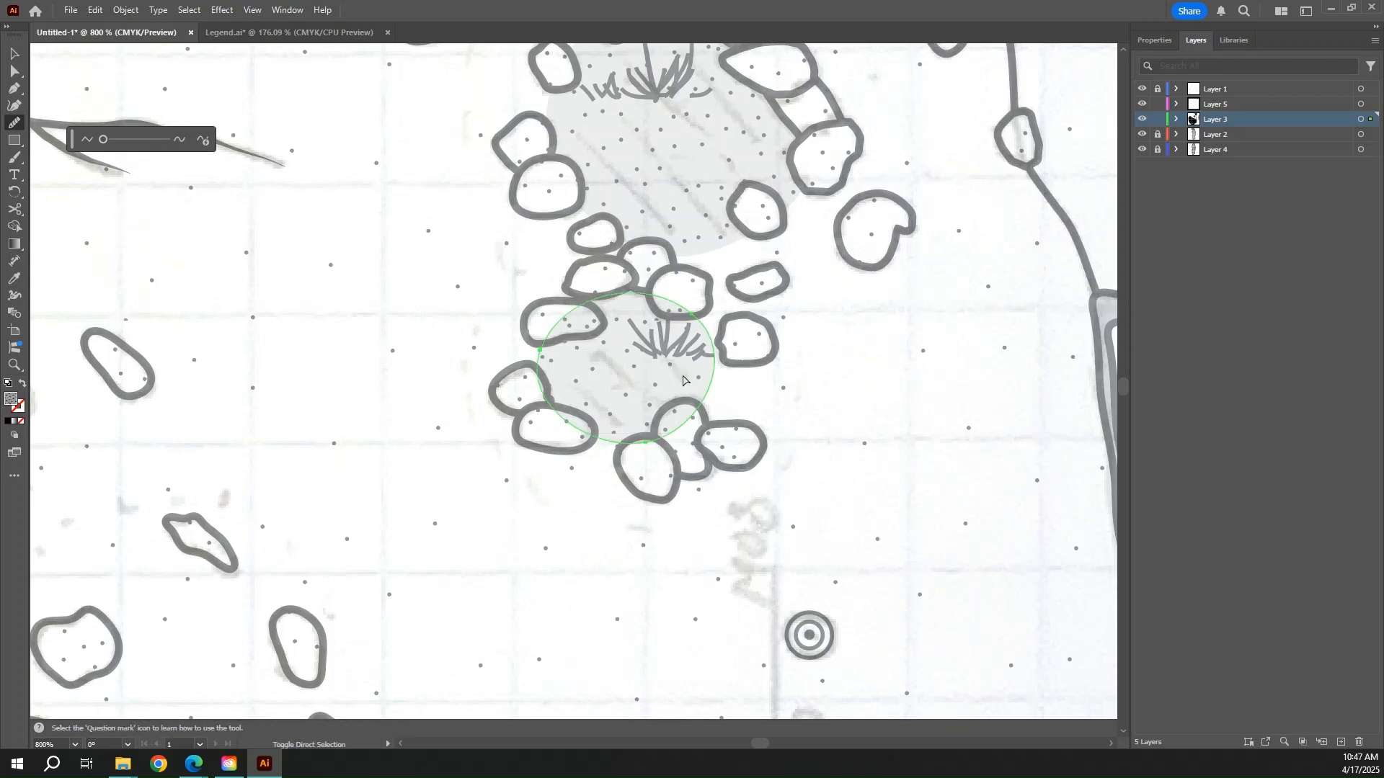
left_click(943, 370, "ctrl")
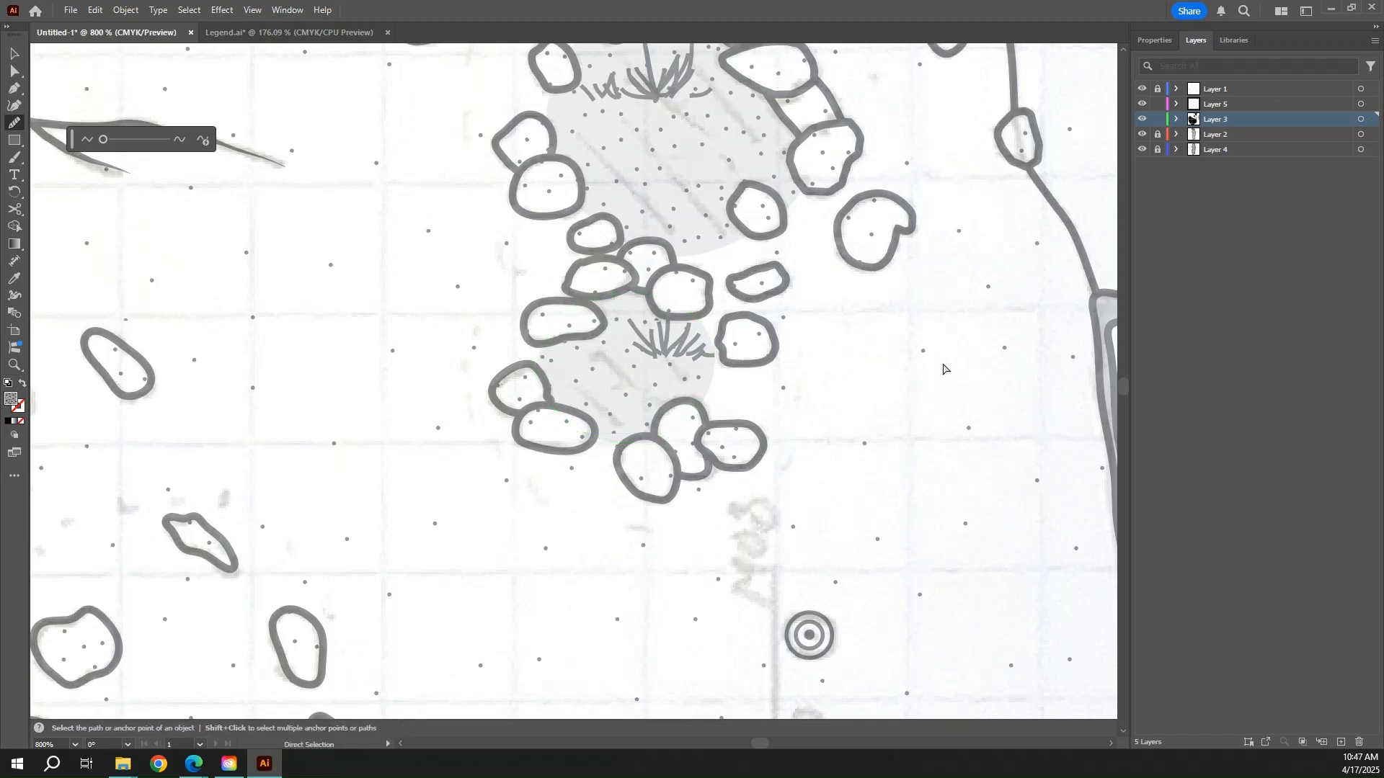
- Hide Layer 1 with the scanned sketch
key("ctrl+minus")
key("ctrl+minus")
key("ctrl+minus")
key("ctrl+minus")
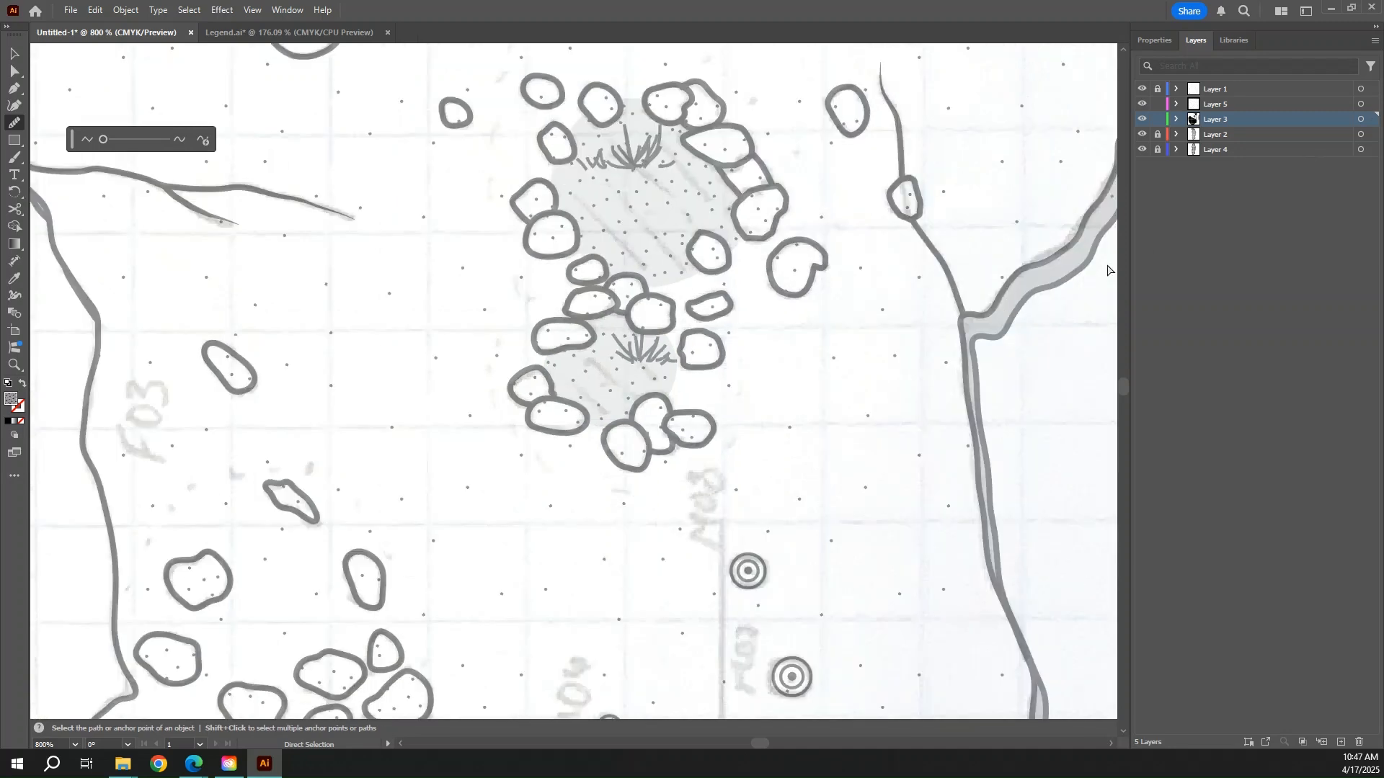
key("v")
left_click(1141, 88)
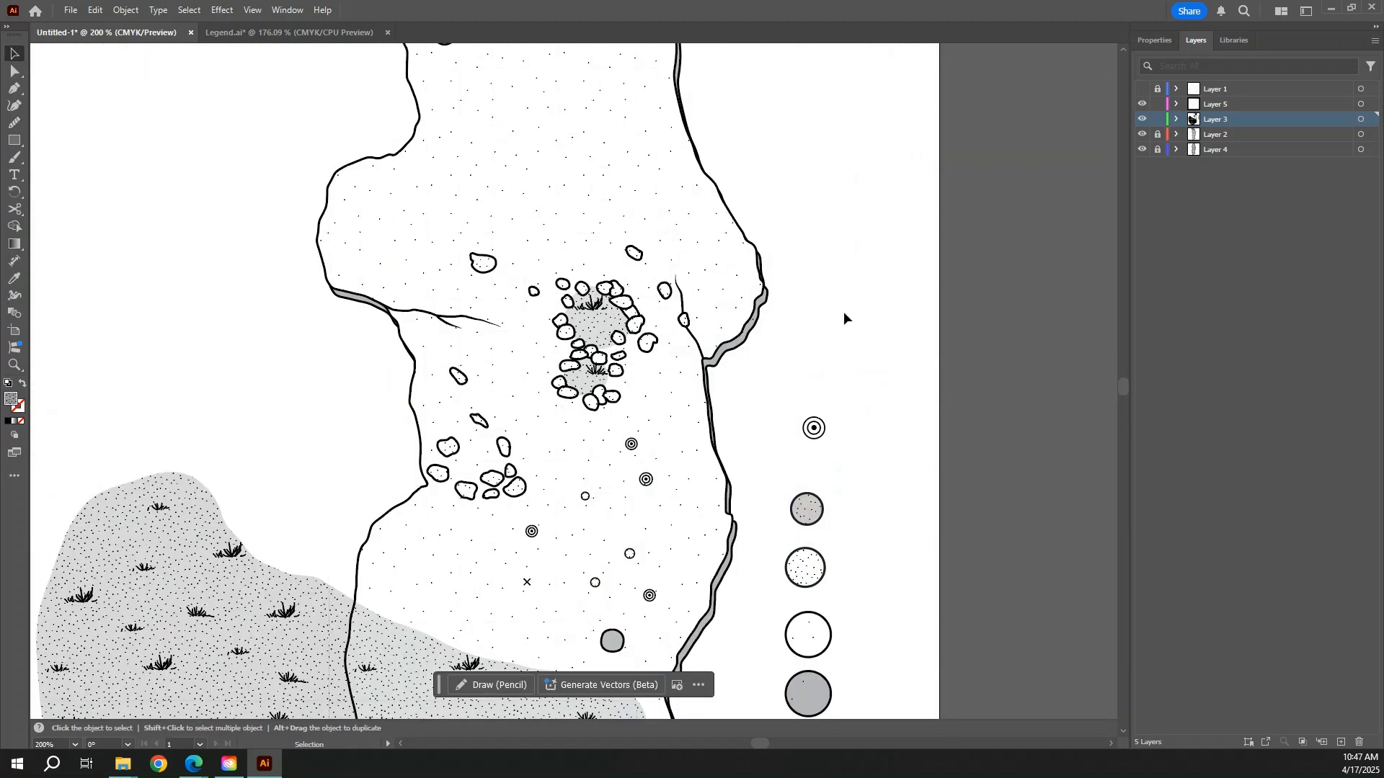
- Look over the finished linework, stone rings and midden patches across the whole map without the scan
scroll(771, 458, "up", 3)
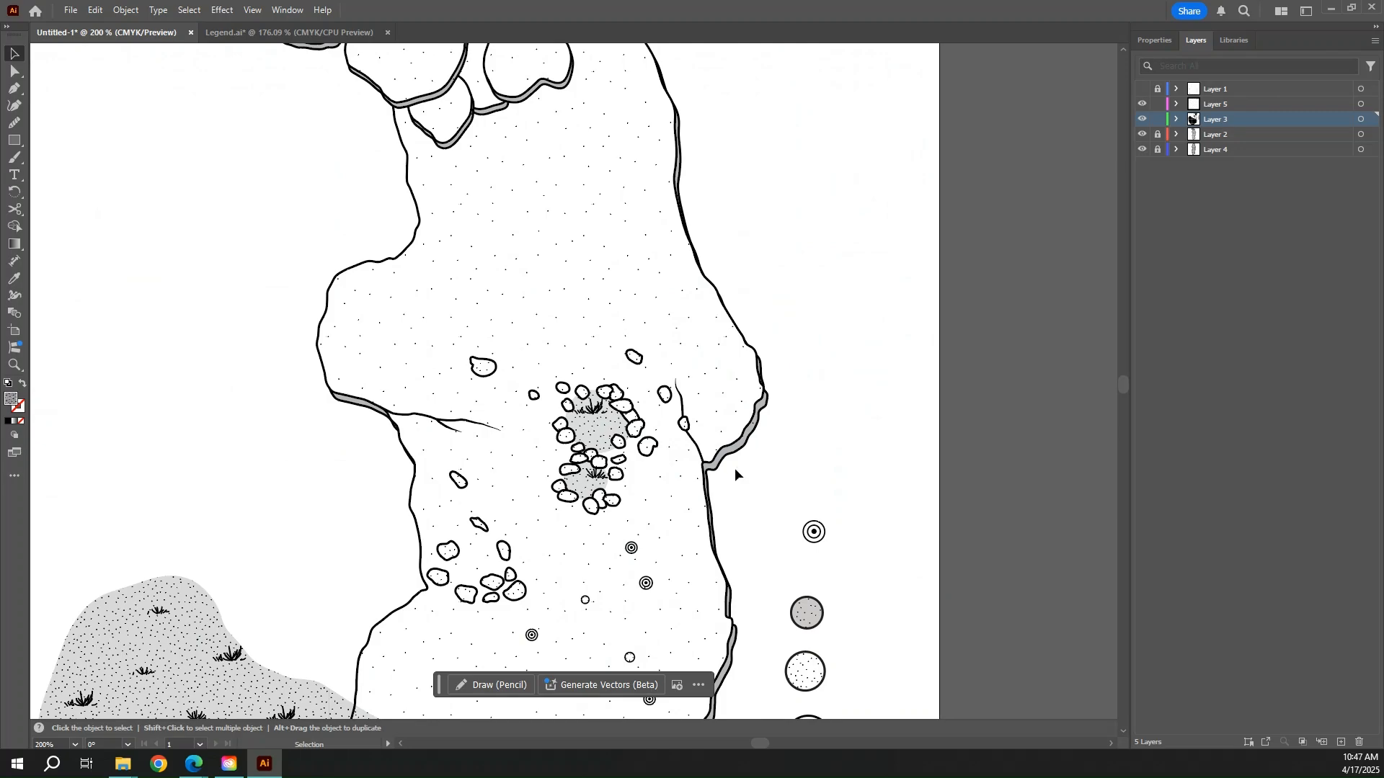
scroll(734, 468, "down", 6)
scroll(769, 401, "down", 7)
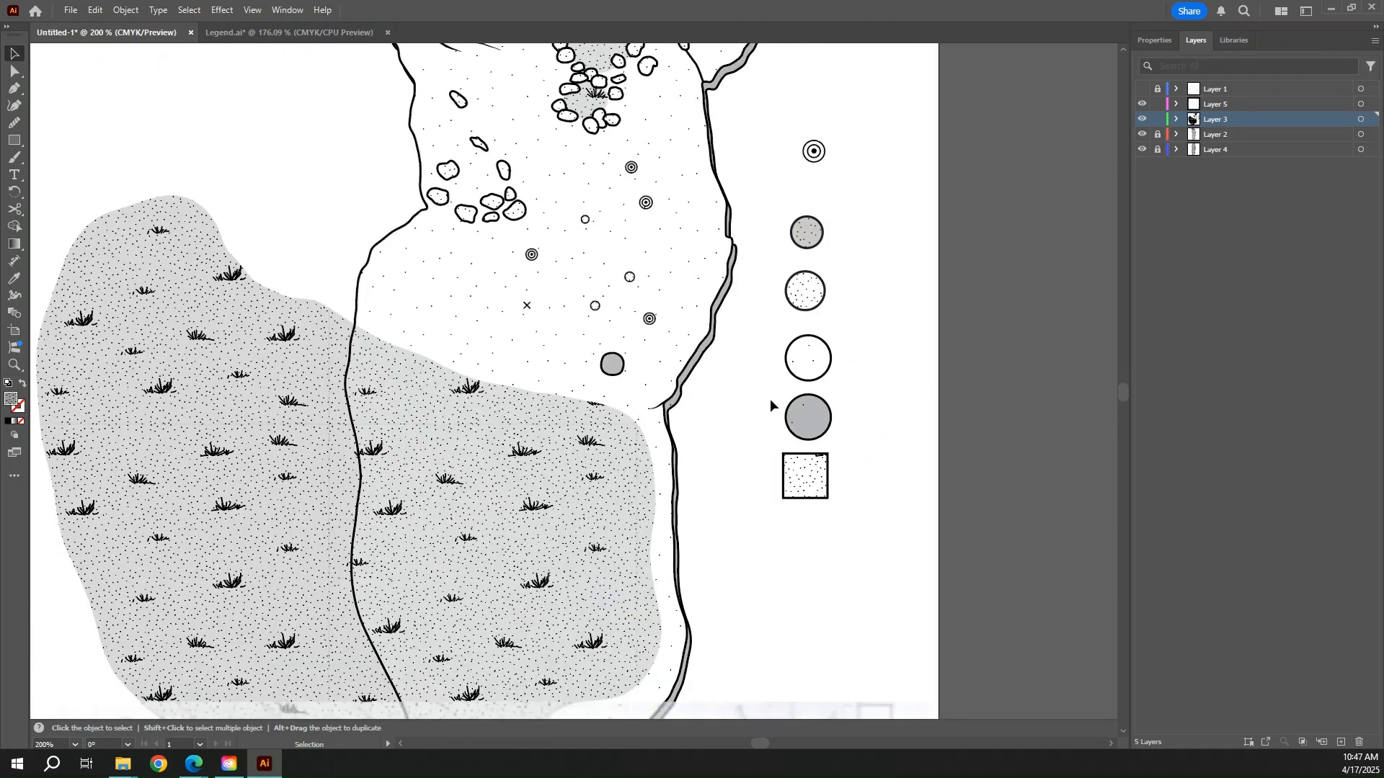
scroll(770, 399, "up", 12)
scroll(812, 370, "up", 5)
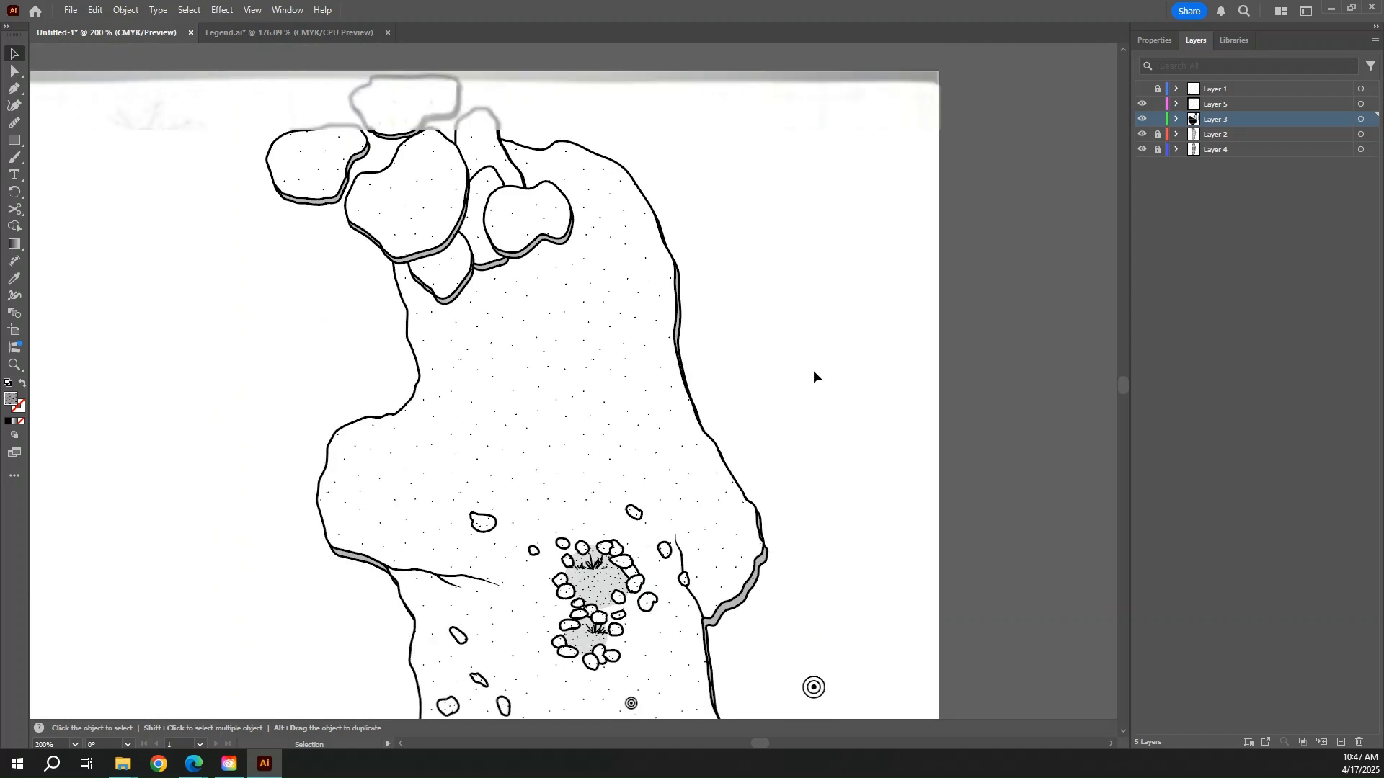
scroll(816, 367, "down", 3)
key("ctrl+minus")
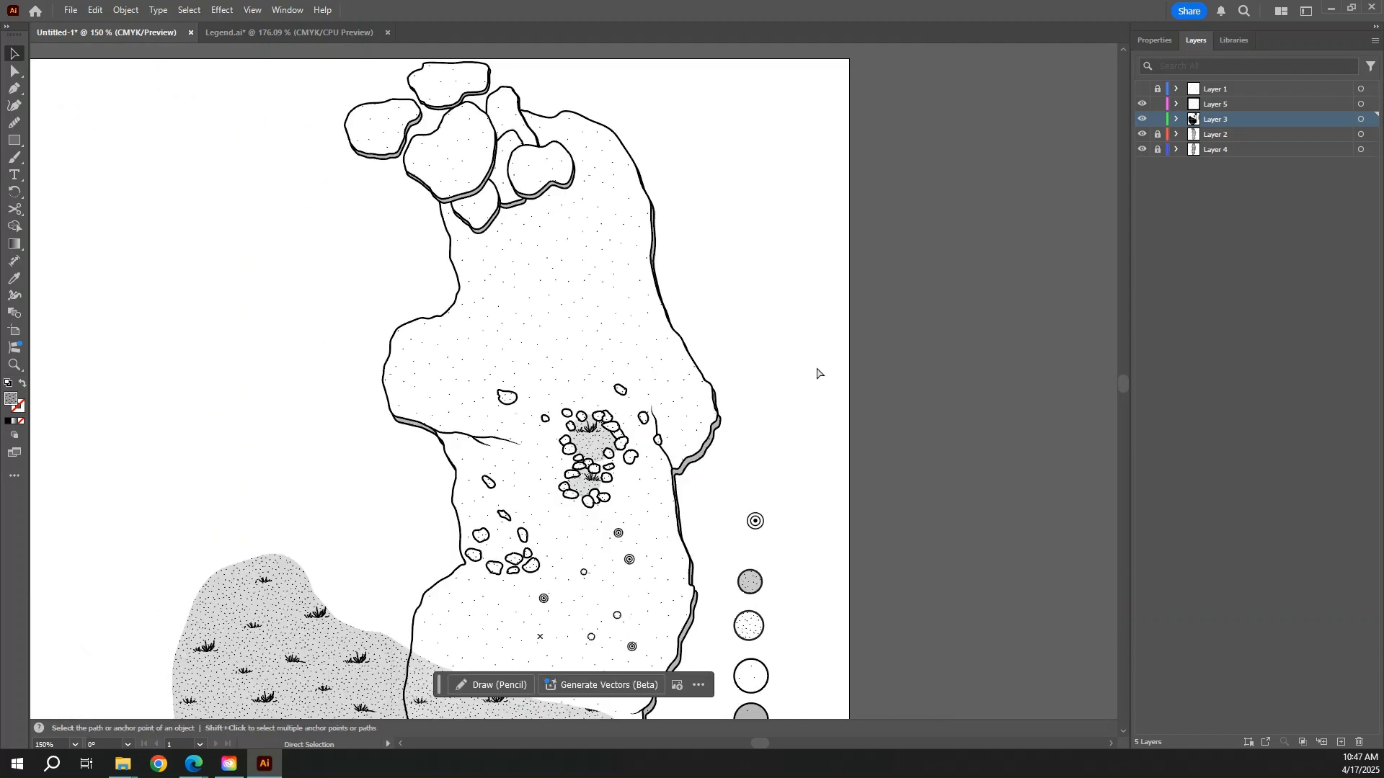
key("ctrl+minus")
key("ctrl+minus")
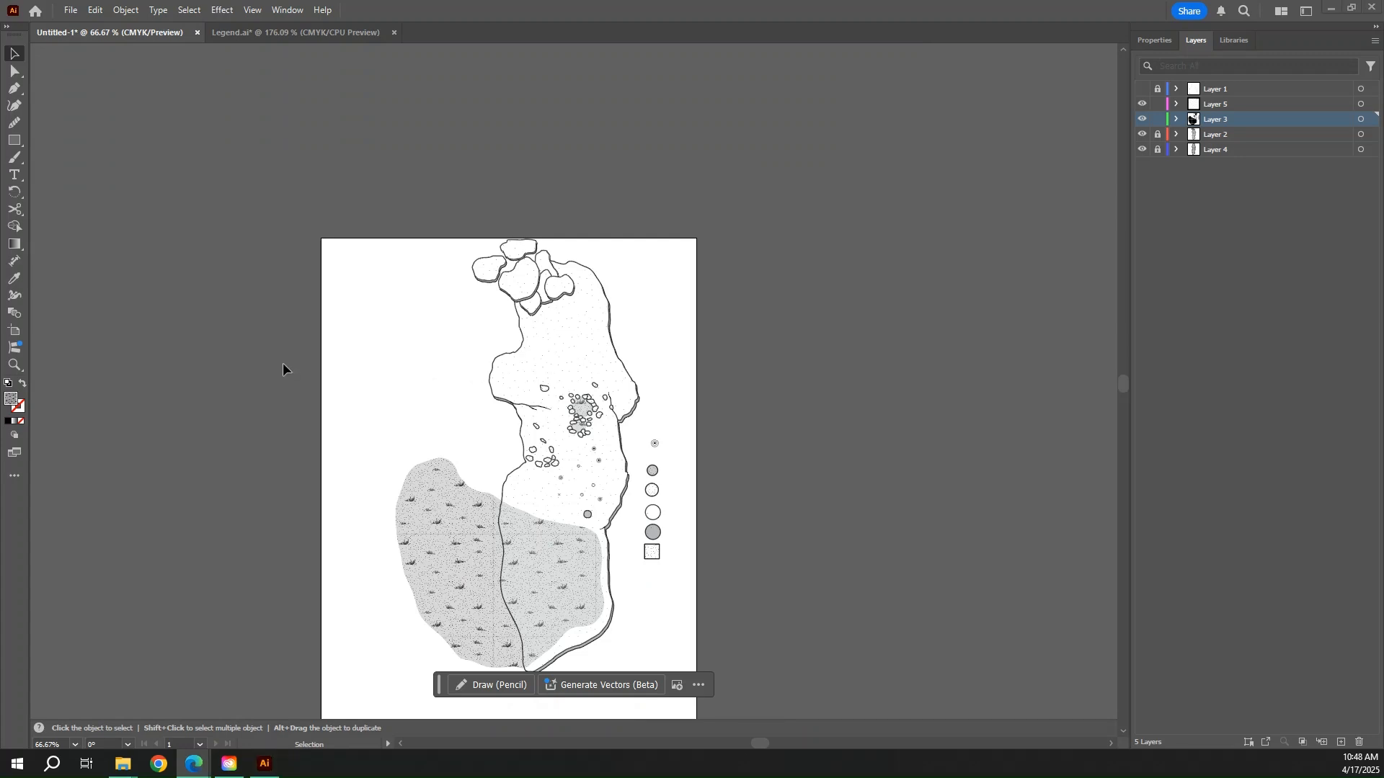
- Lock Layer 3 and add a new layer directly above it
key("a")
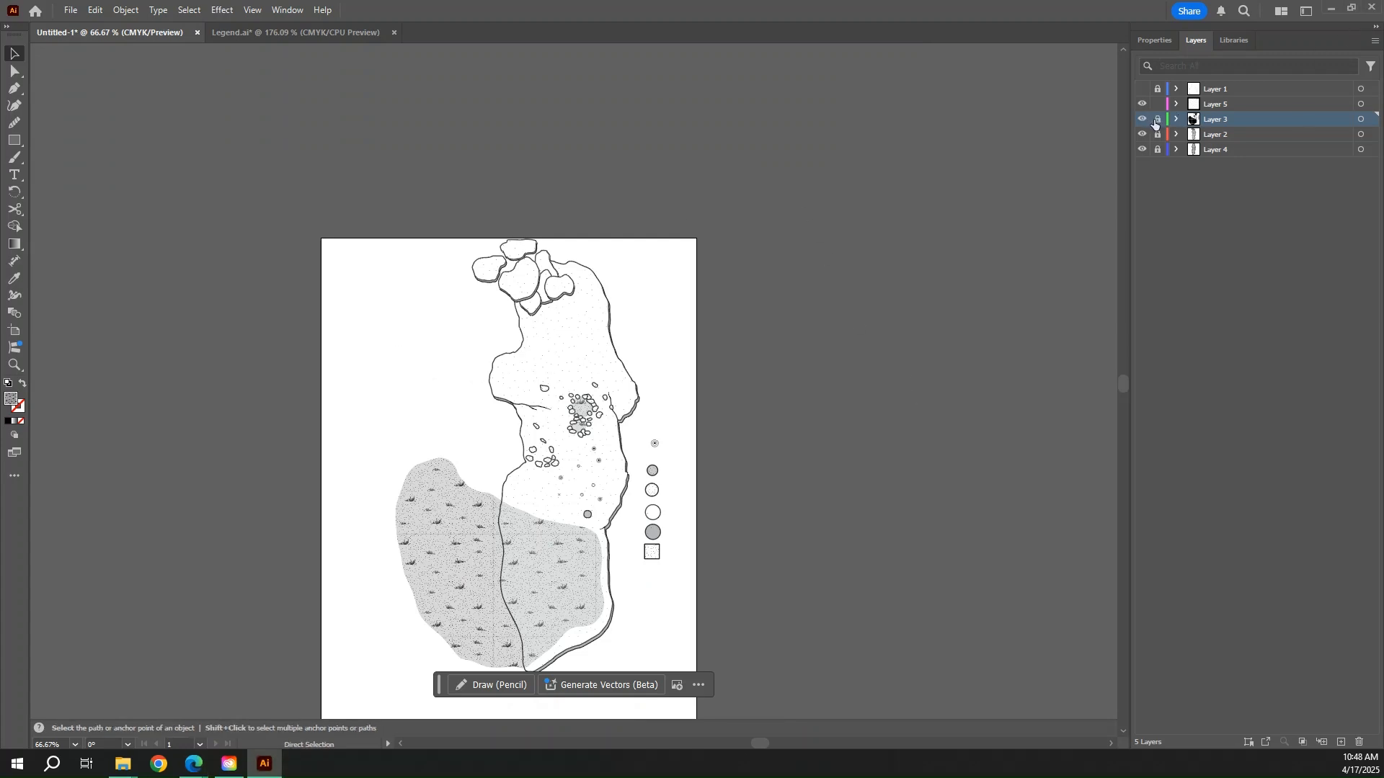
left_click(1359, 742)
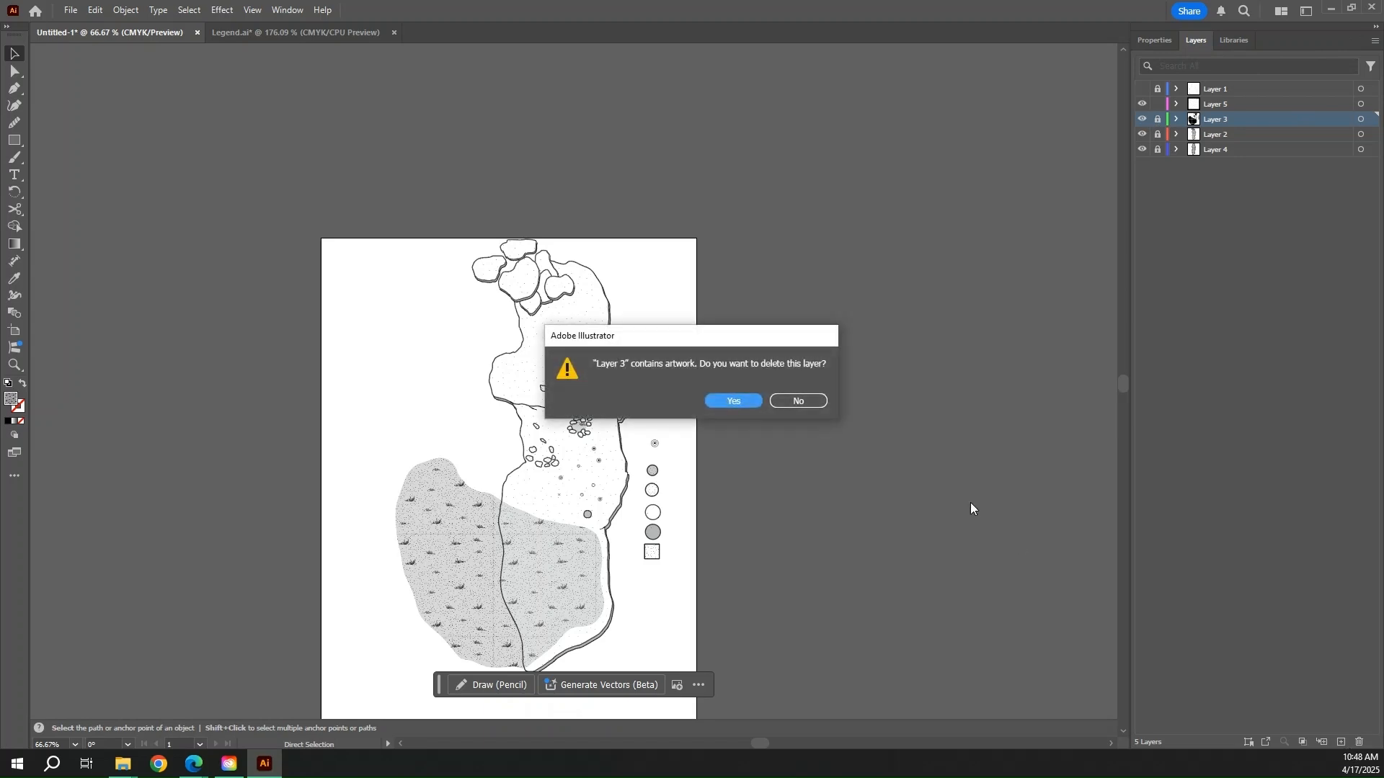
left_click(798, 401)
left_click(1340, 743)
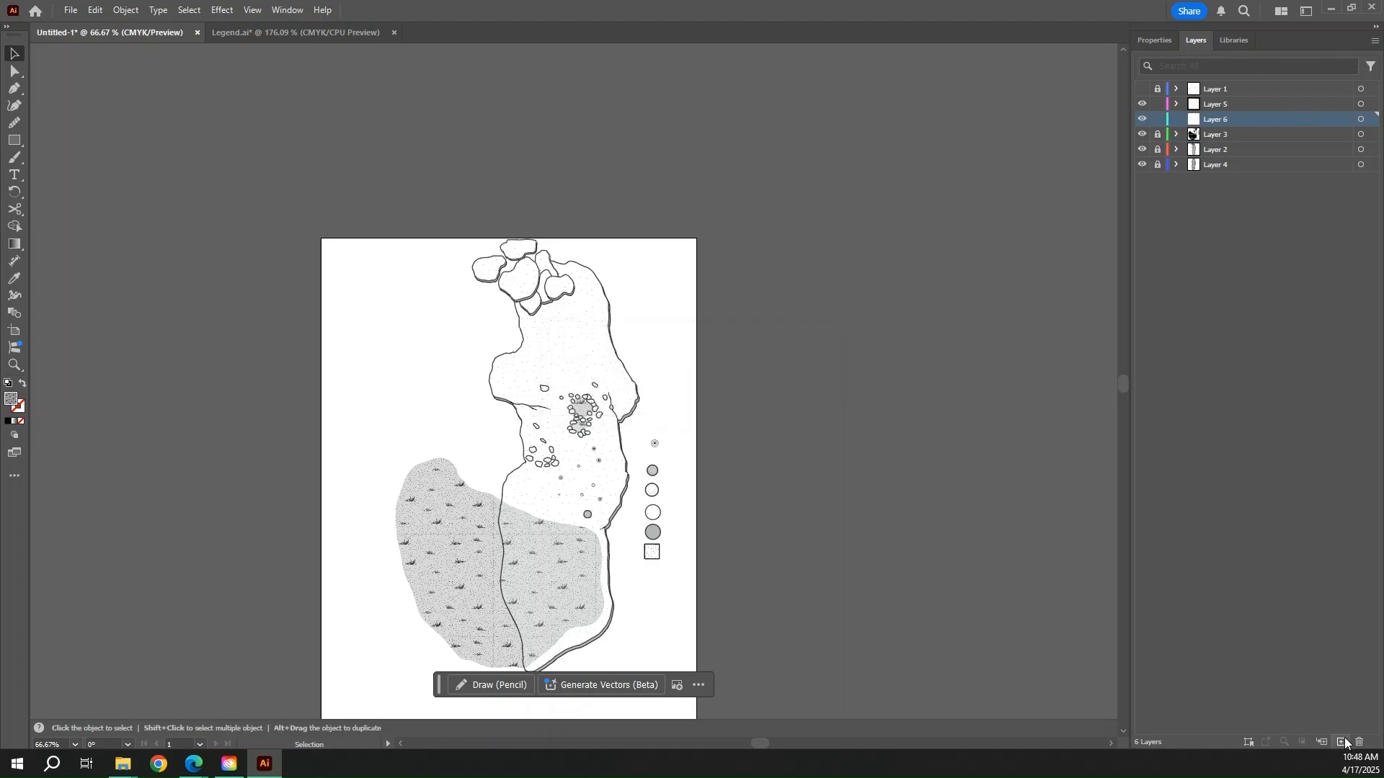
- Show Layer 1 again and check the sketched vegetation and labels around the large midden
scroll(682, 505, "down", 3)
scroll(682, 505, "left", 3)
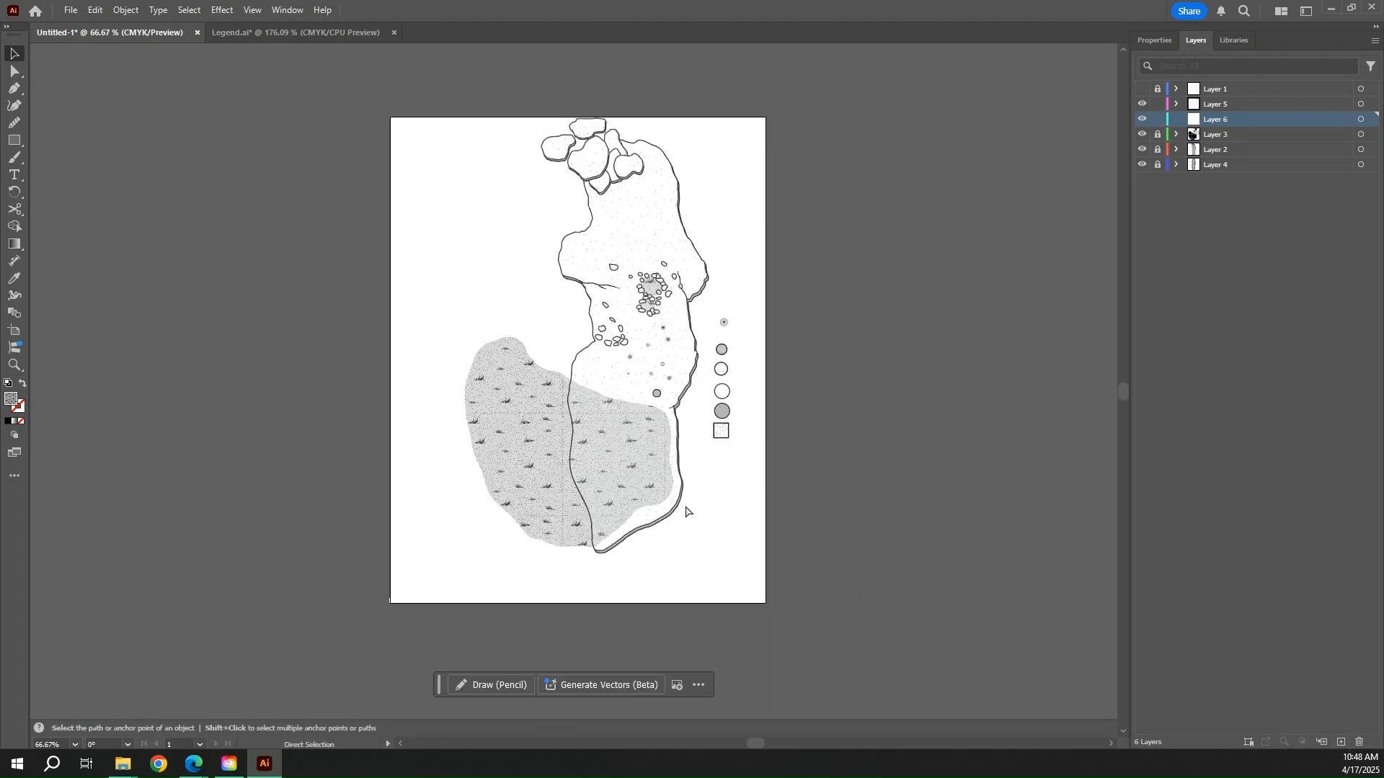
key("a")
key("ctrl+equal")
key("ctrl+equal")
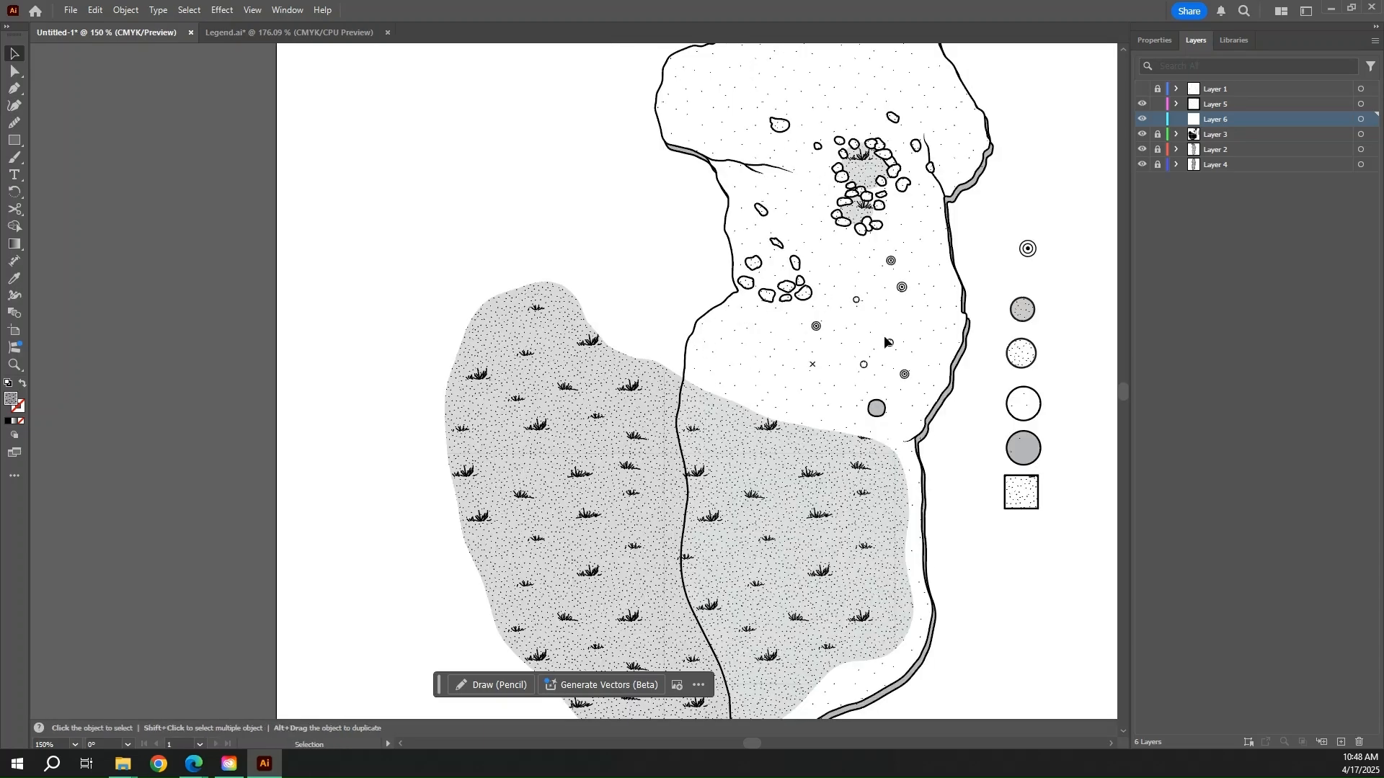
scroll(814, 504, "right", 2)
scroll(818, 468, "down", 4)
scroll(821, 465, "up", 4)
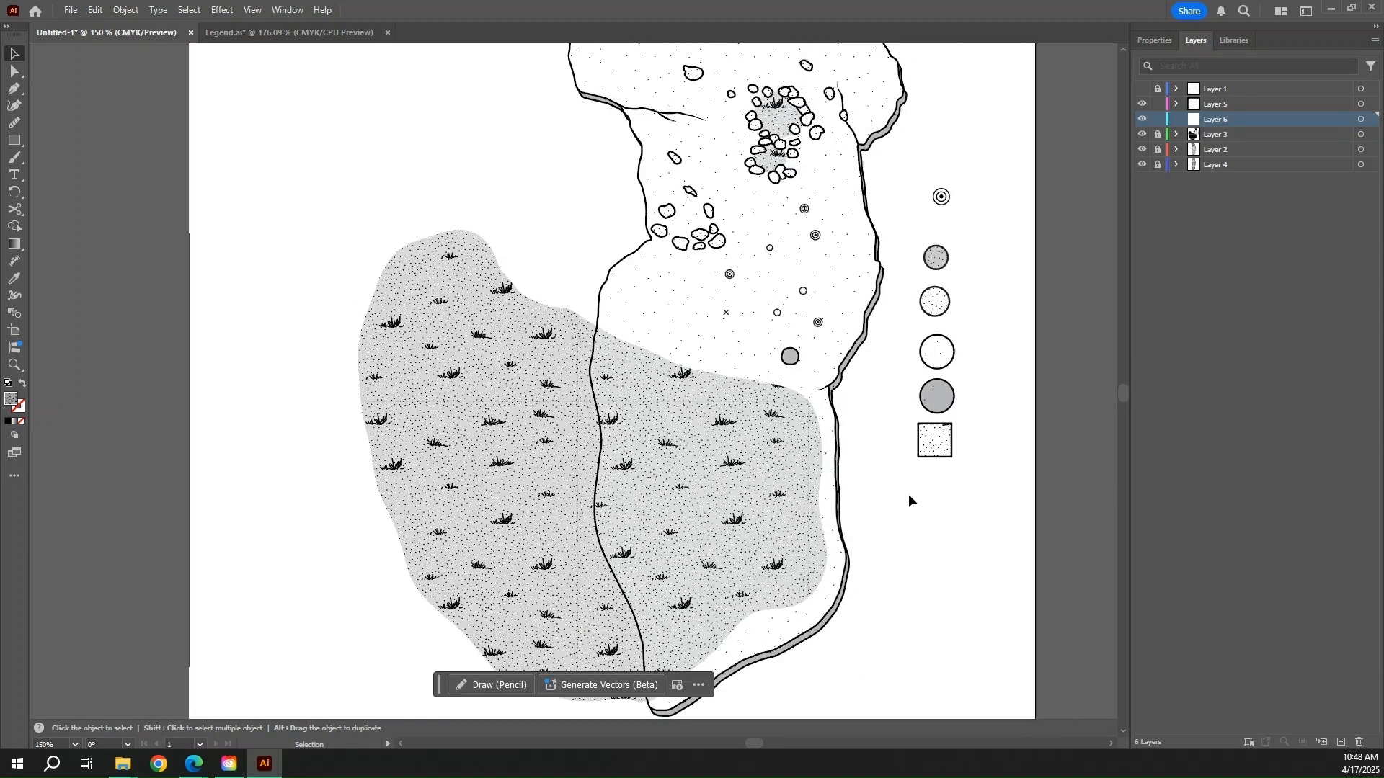
scroll(933, 421, "down", 2)
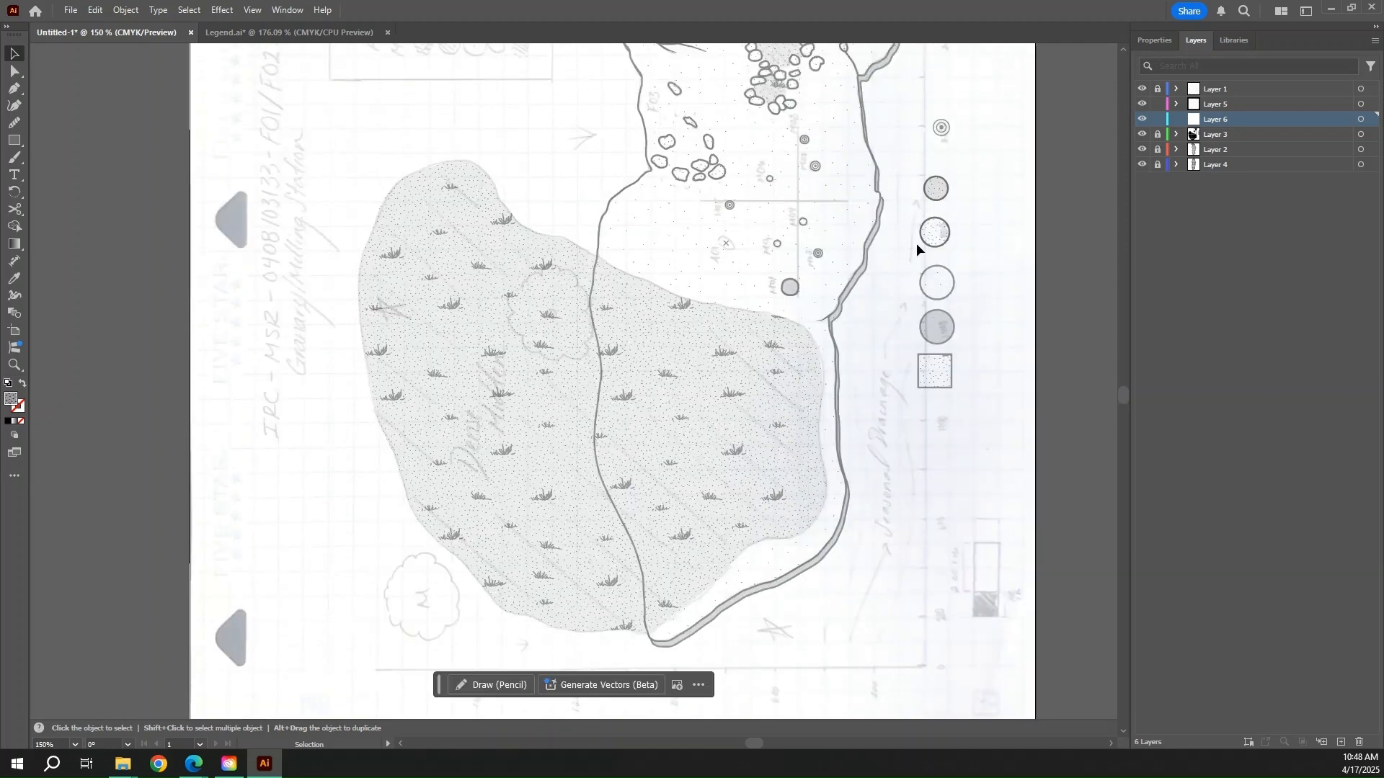
scroll(565, 228, "down", 1)
scroll(590, 269, "up", 1)
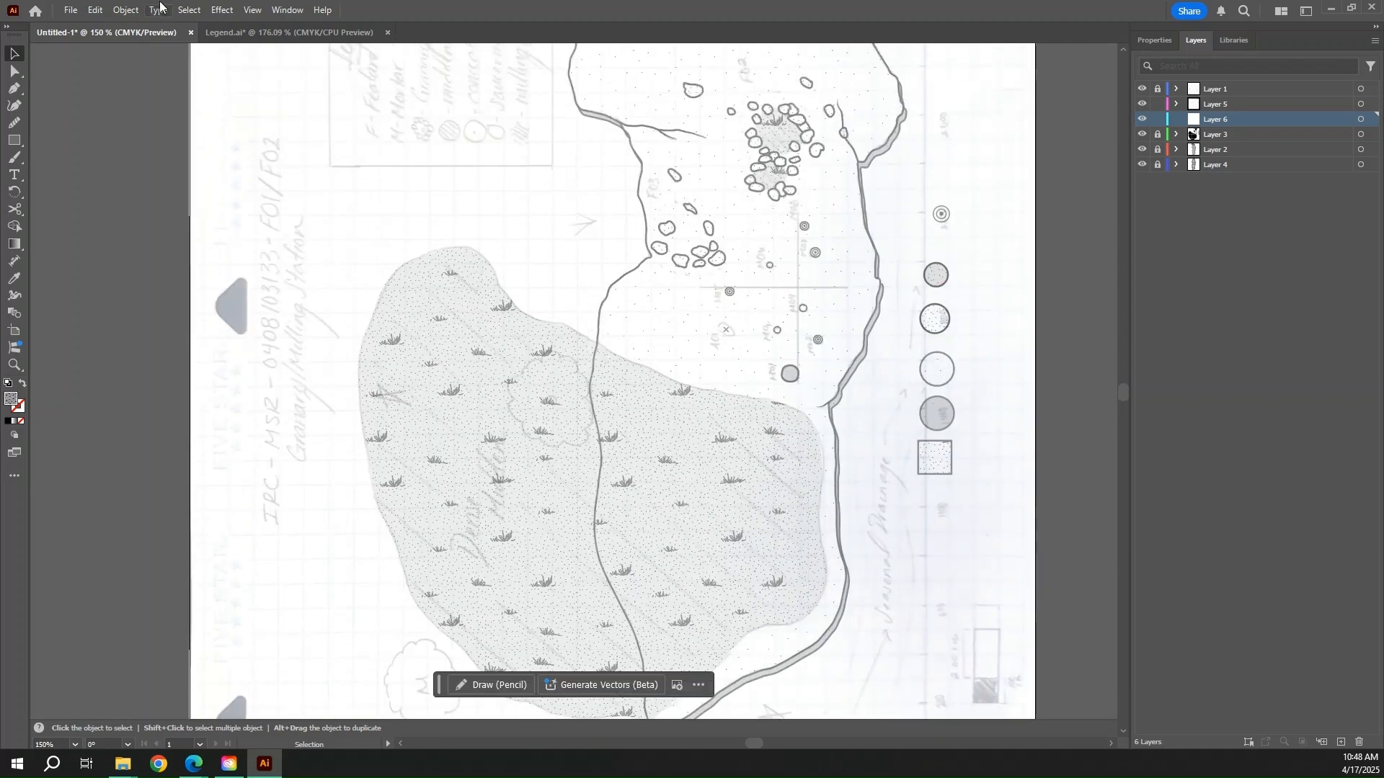
- Switch to Legend.ai and examine the Natural Features symbols, selecting the largest tree, to find vegetation symbols for the map
left_click(289, 31)
scroll(726, 438, "down", 5)
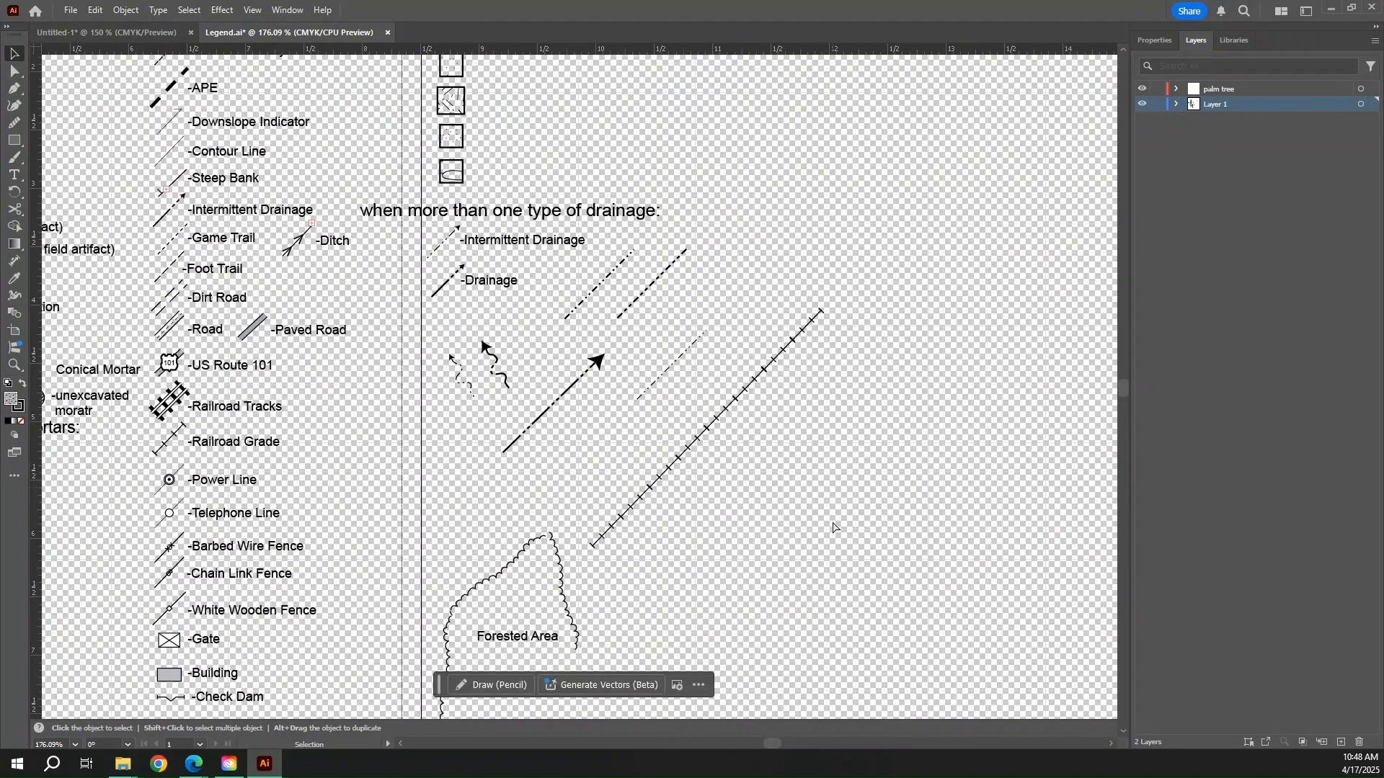
scroll(513, 422, "left", 4)
scroll(531, 420, "down", 3)
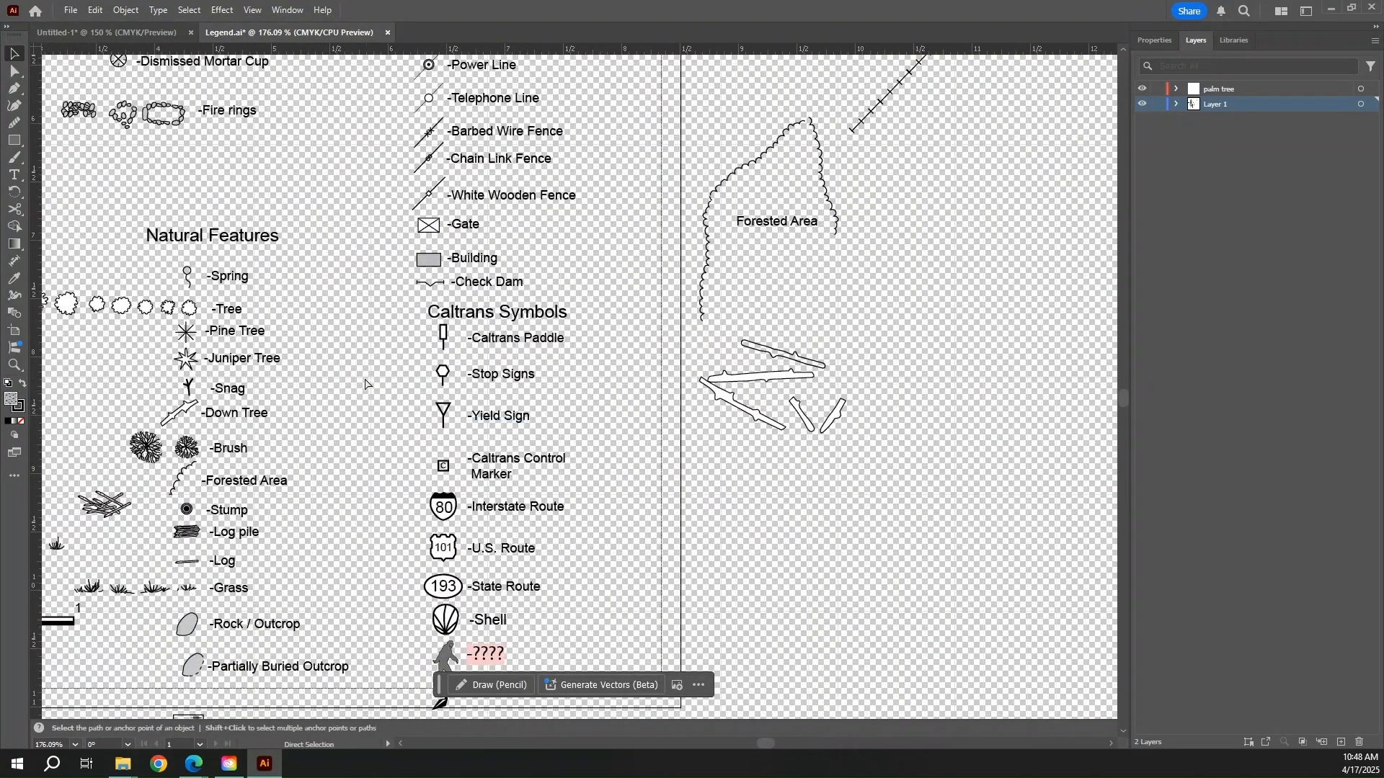
scroll(532, 420, "left", 3)
left_click(238, 297)
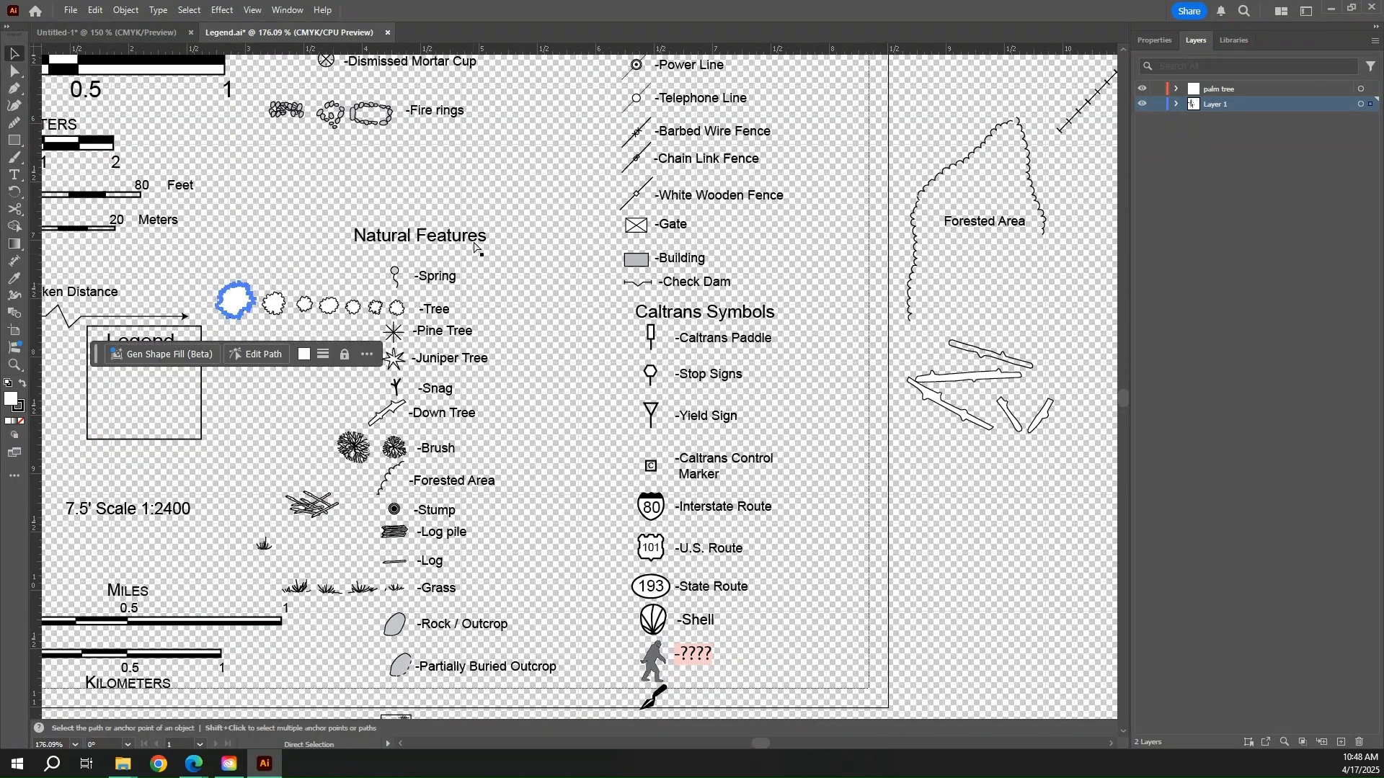
scroll(534, 496, "down", 7)
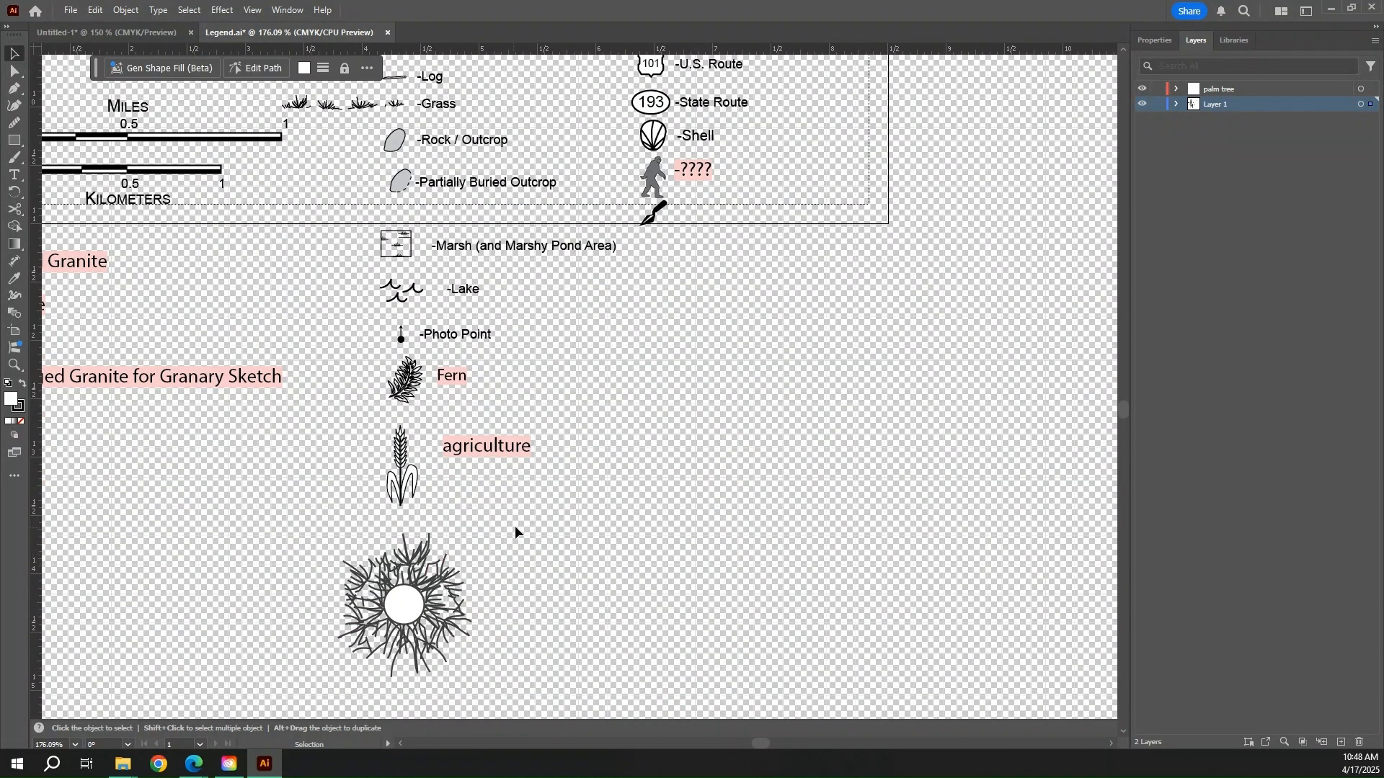
scroll(515, 526, "up", 1)
scroll(513, 555, "down", 2)
scroll(517, 570, "up", 7)
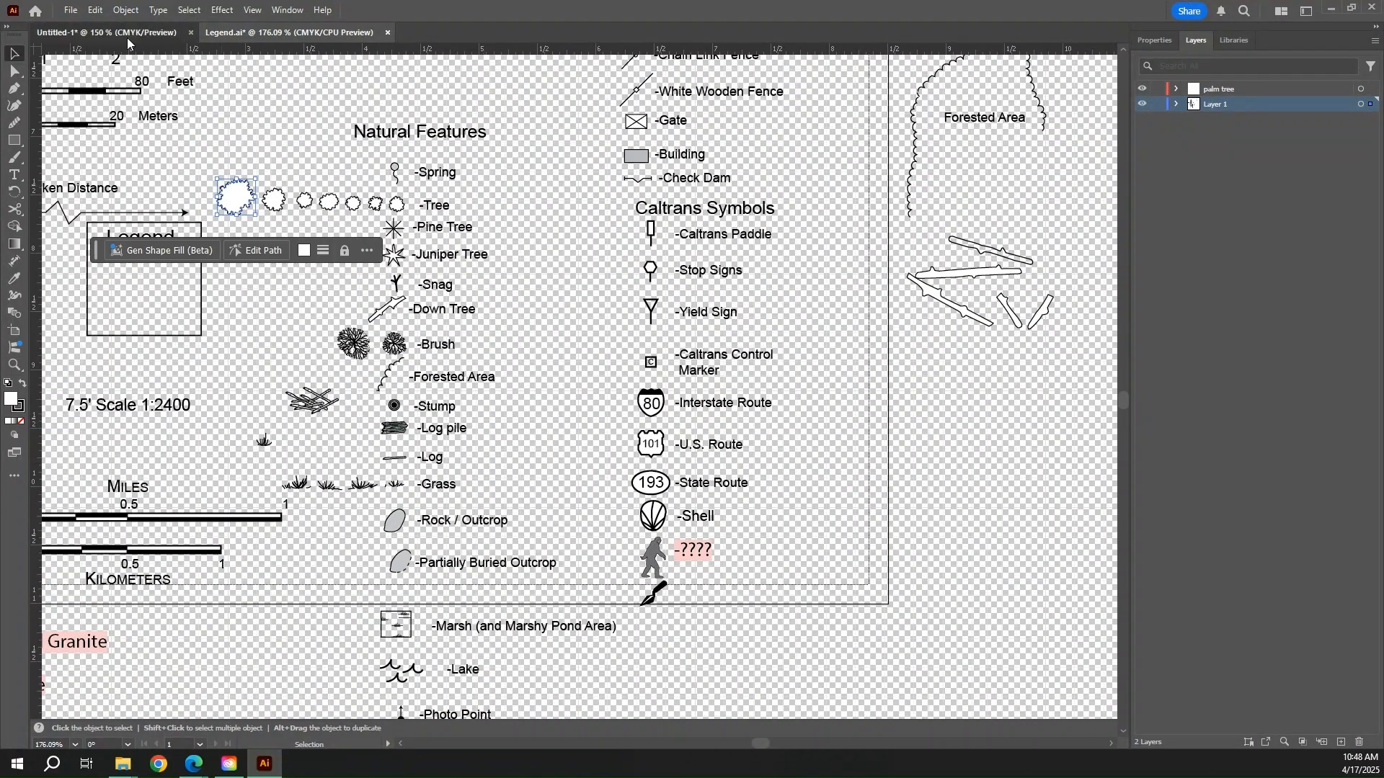
- Return to the Untitled-1 map and paste the large tree symbol onto the sketched tree at the edge of the dense midden
left_click(107, 32)
scroll(563, 292, "up", 3)
scroll(568, 282, "up", 2)
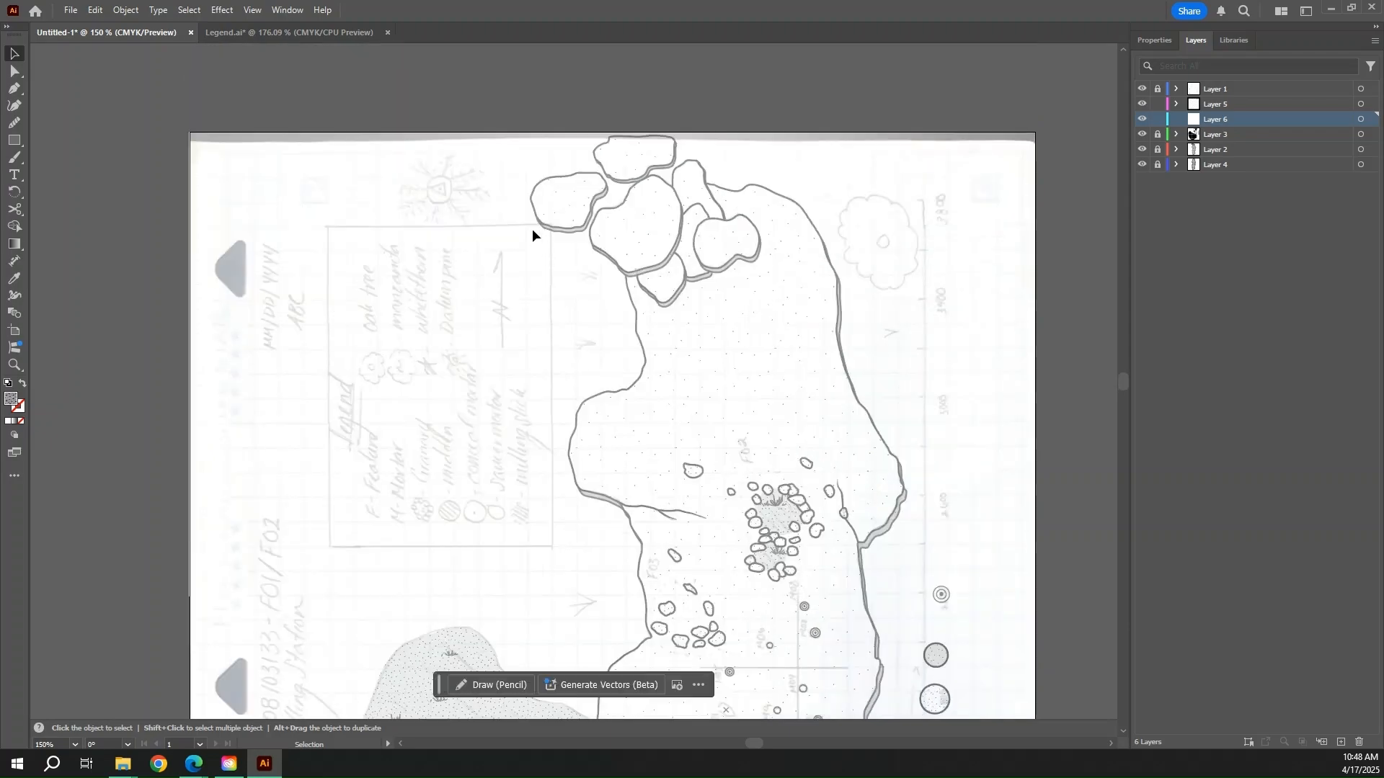
scroll(589, 349, "down", 7)
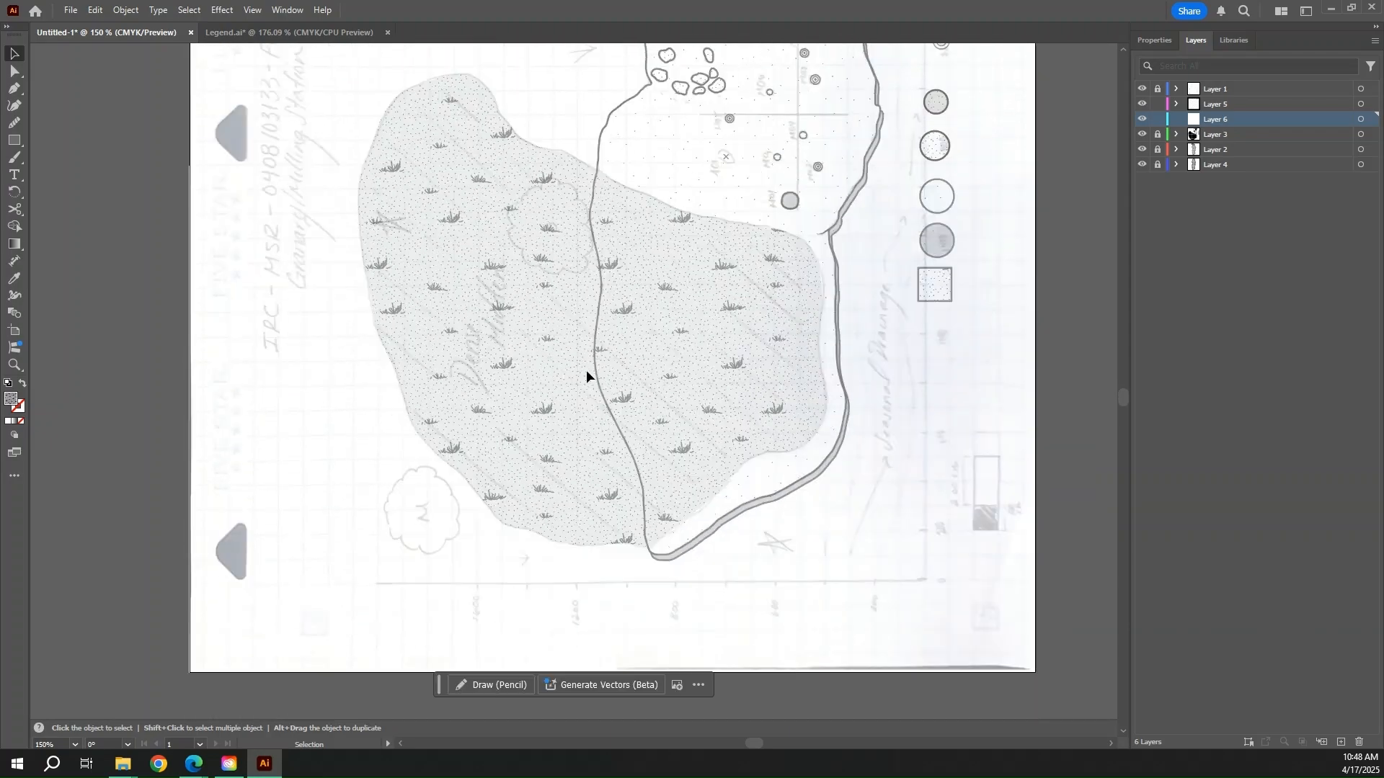
key("z")
left_click(551, 222)
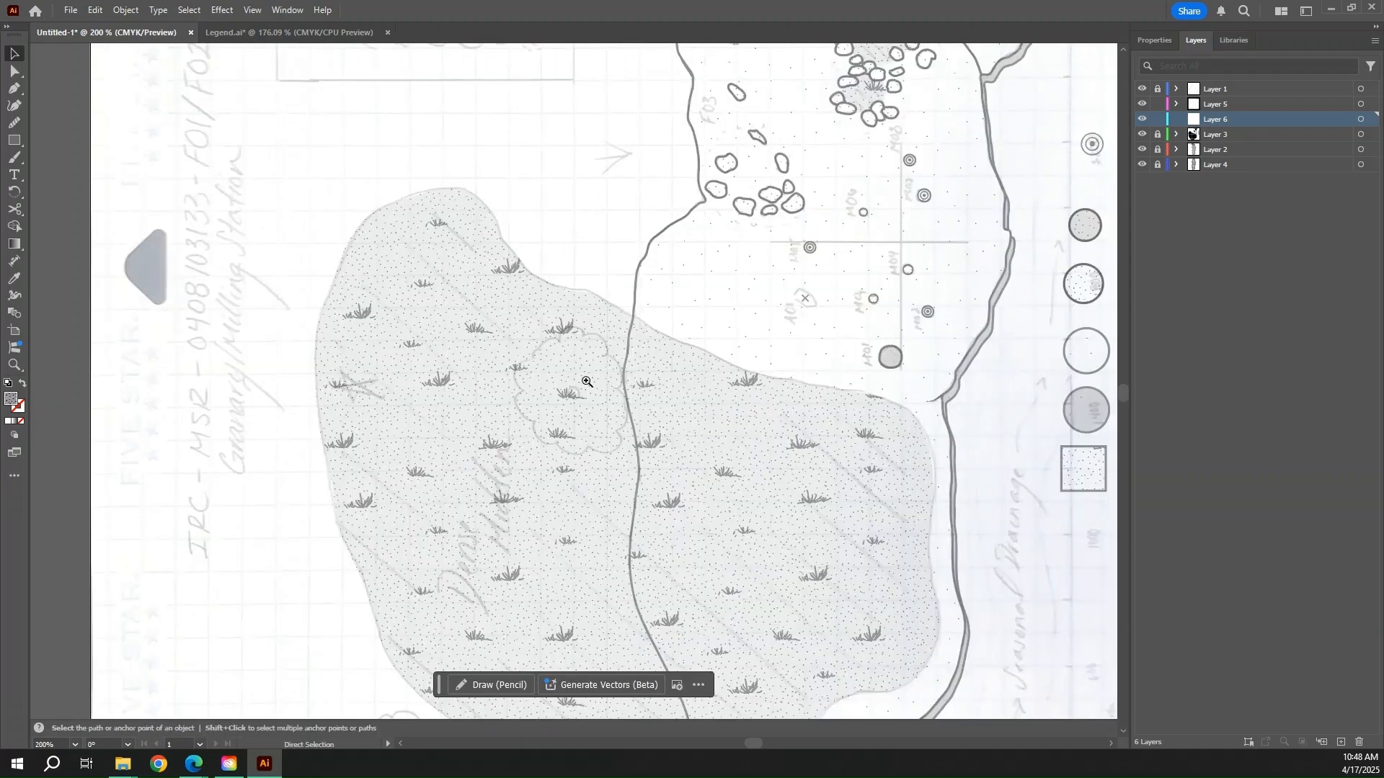
left_click(581, 382)
left_click(595, 420)
key("ctrl+v")
key("v")
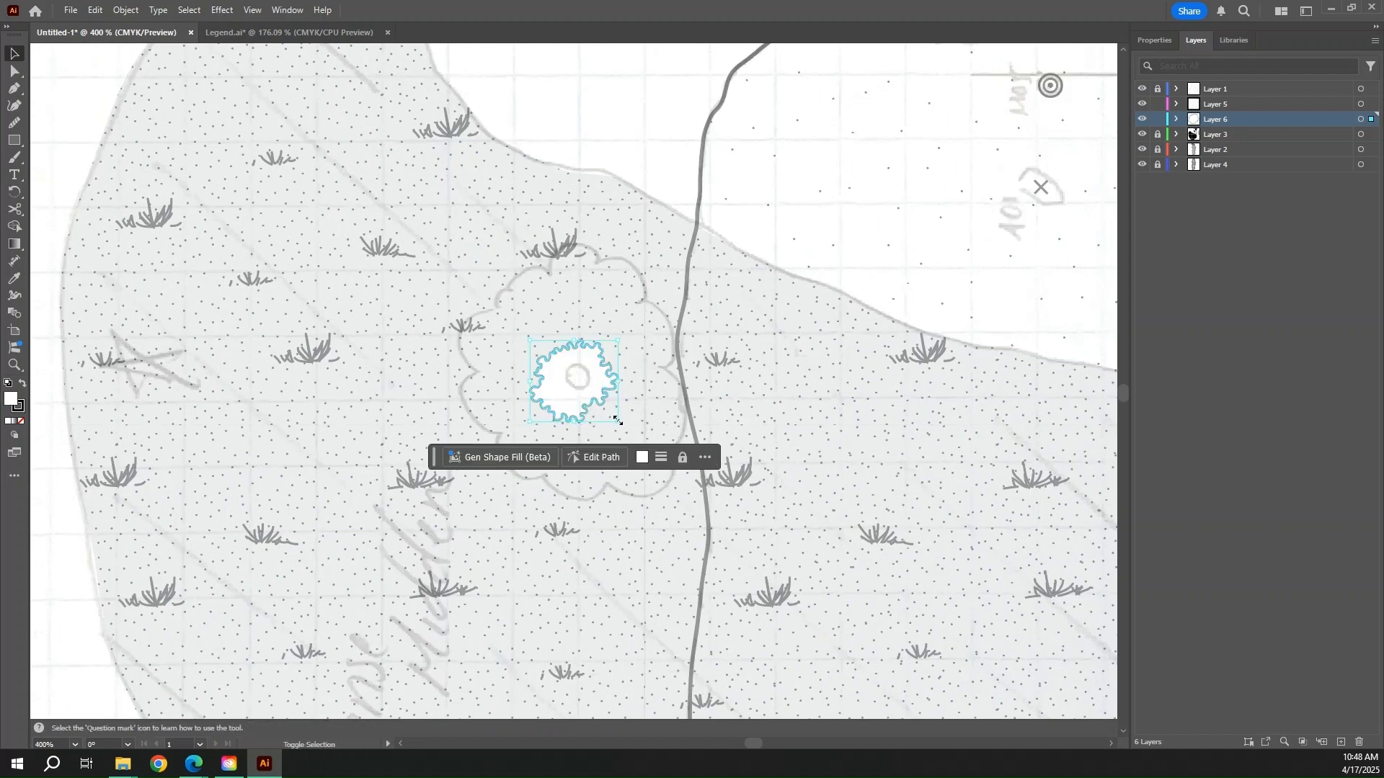
- Enlarge the pasted tree symbol, rotate it about 25°, and centre it over the sketched tree outline
mouse_move(612, 404)
left_mouse_down()
mouse_move(685, 495)
mouse_move(828, 618)
left_mouse_up()
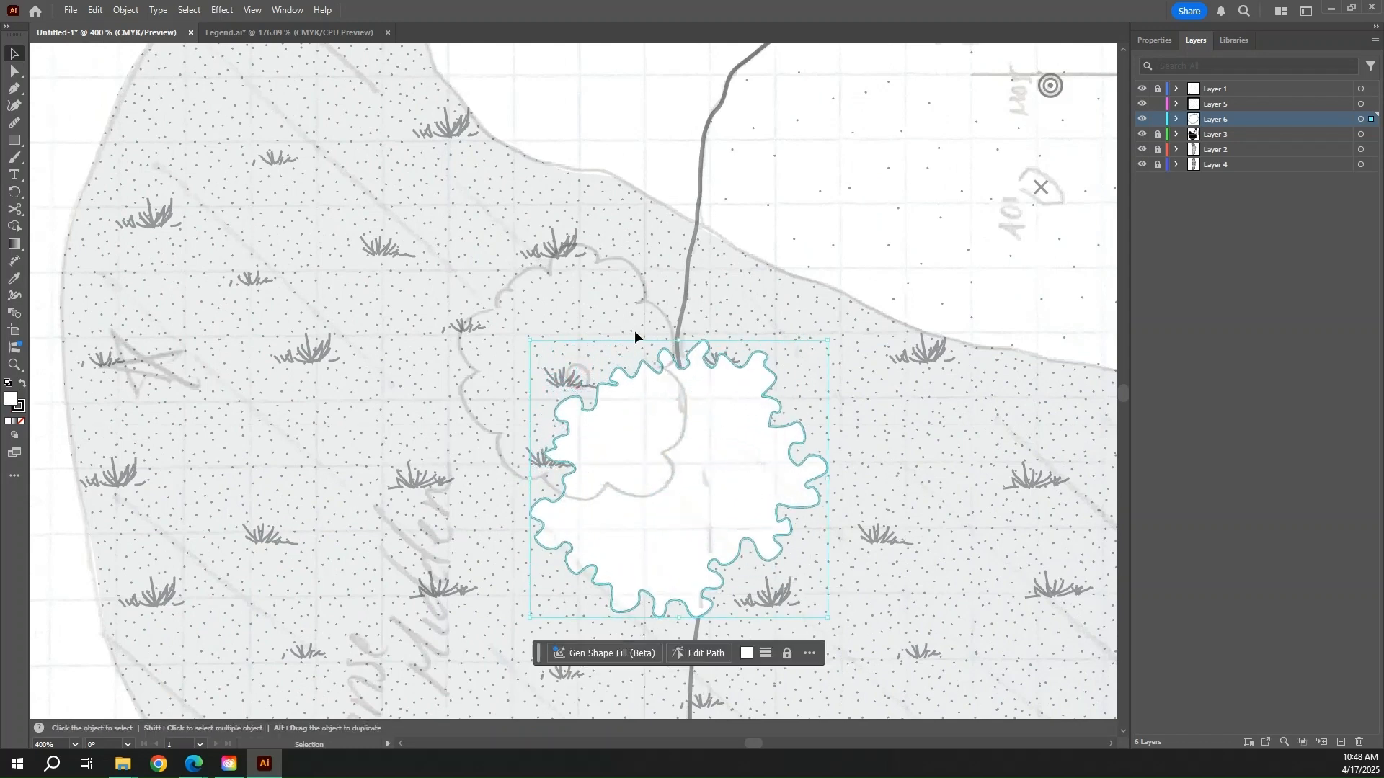
left_click_drag(678, 335, 612, 336)
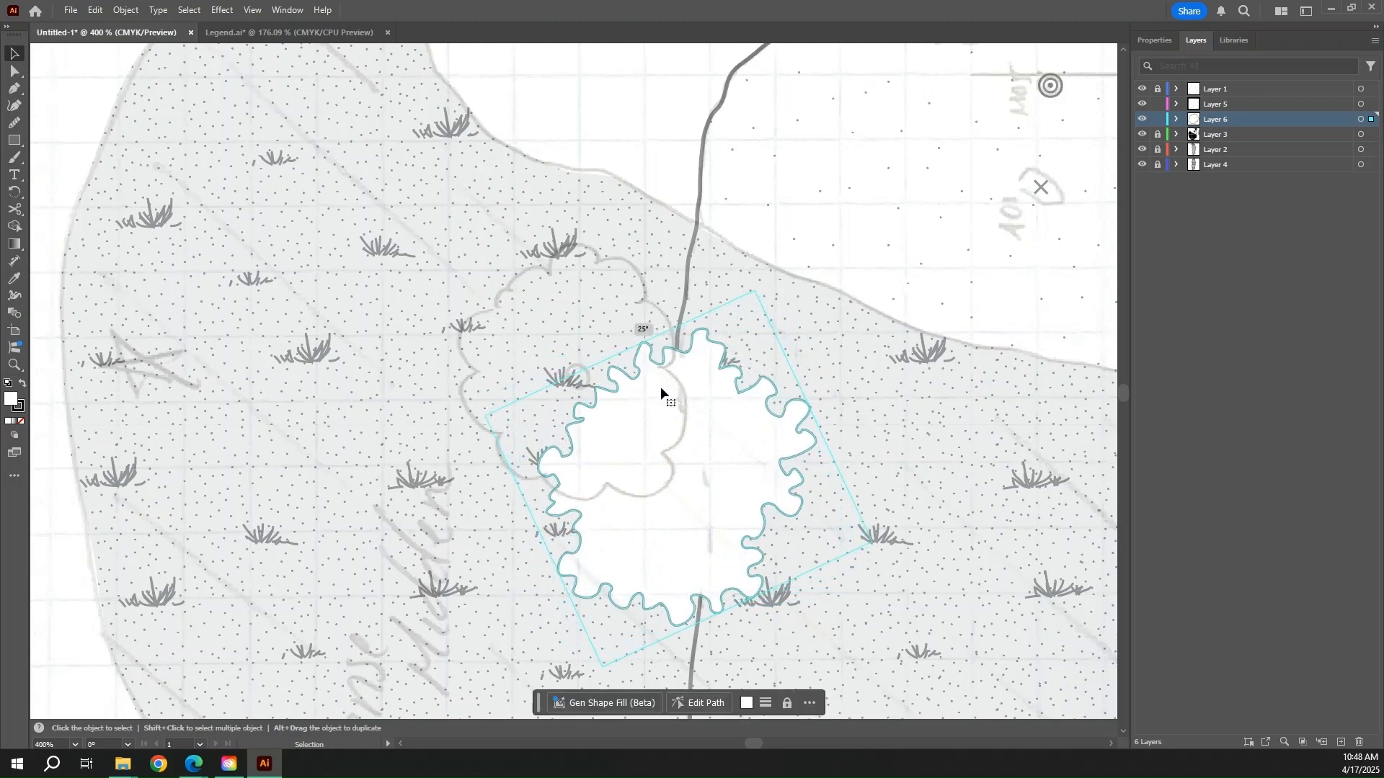
left_click_drag(660, 386, 592, 335)
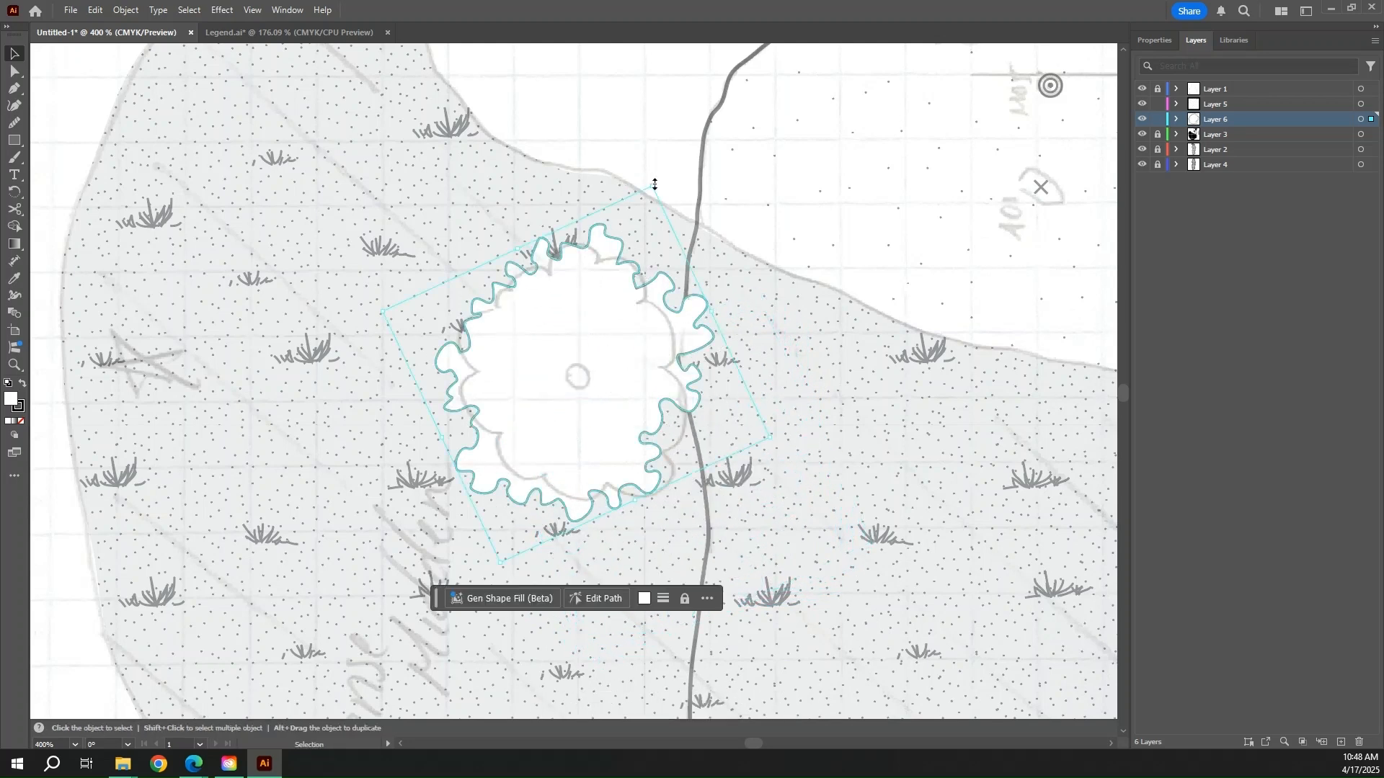
mouse_move(657, 186)
left_mouse_down()
mouse_move(632, 267)
mouse_move(575, 275)
mouse_move(606, 461)
mouse_move(843, 367)
mouse_move(993, 184)
mouse_move(637, 126)
mouse_move(653, 186)
left_mouse_up()
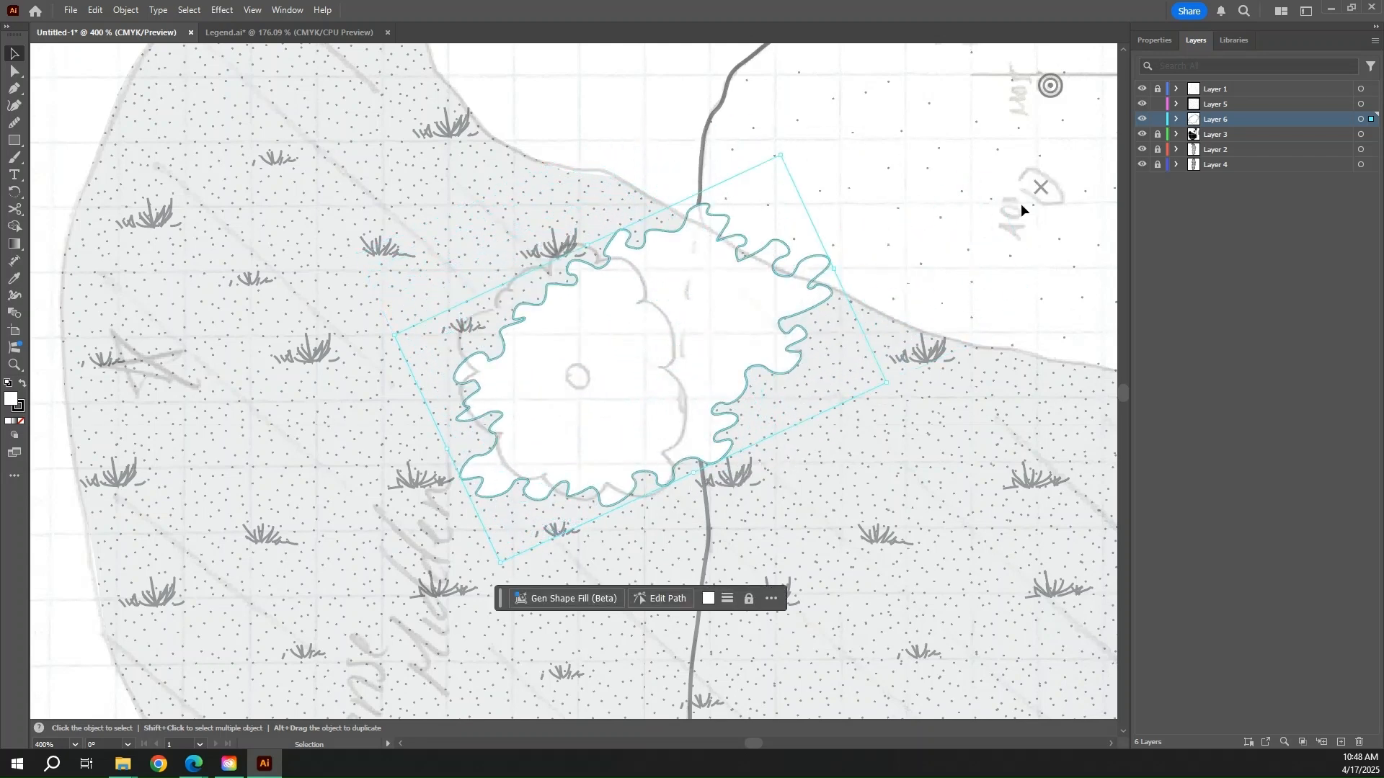
left_click_drag(588, 344, 599, 345)
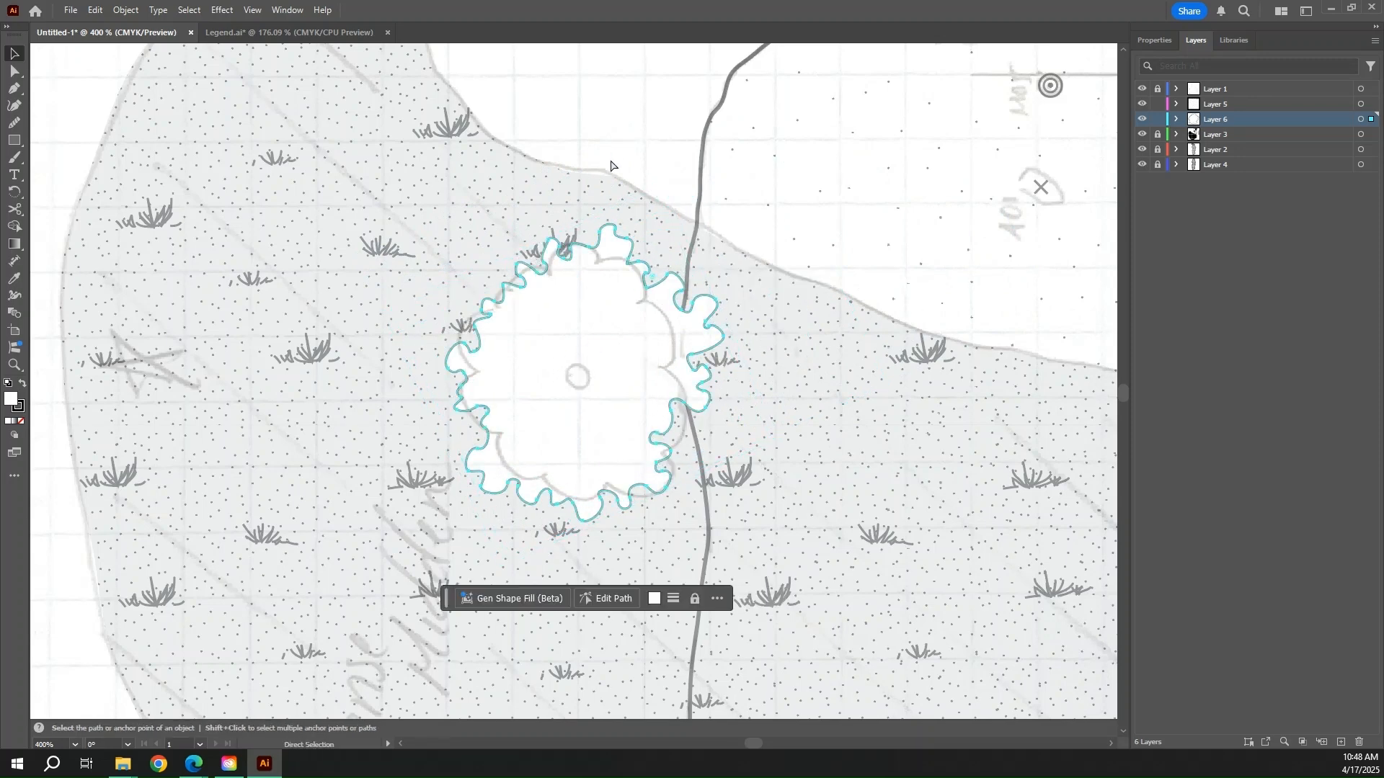
left_click(617, 150)
key("ctrl+1")
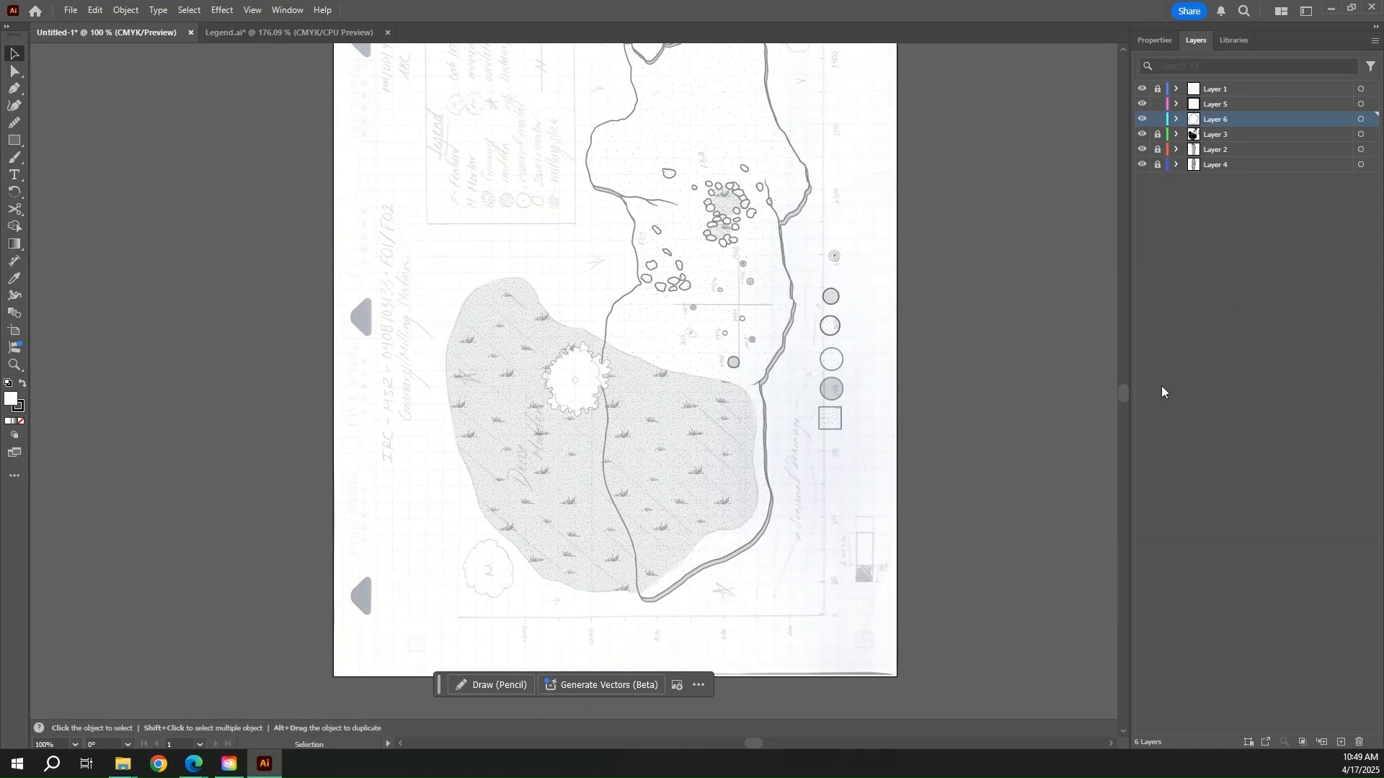
- Copy the Juniper Tree and larger Brush symbols from Legend.ai and paste them onto Layer 6 of the map
left_click(276, 34)
key("ctrl+v")
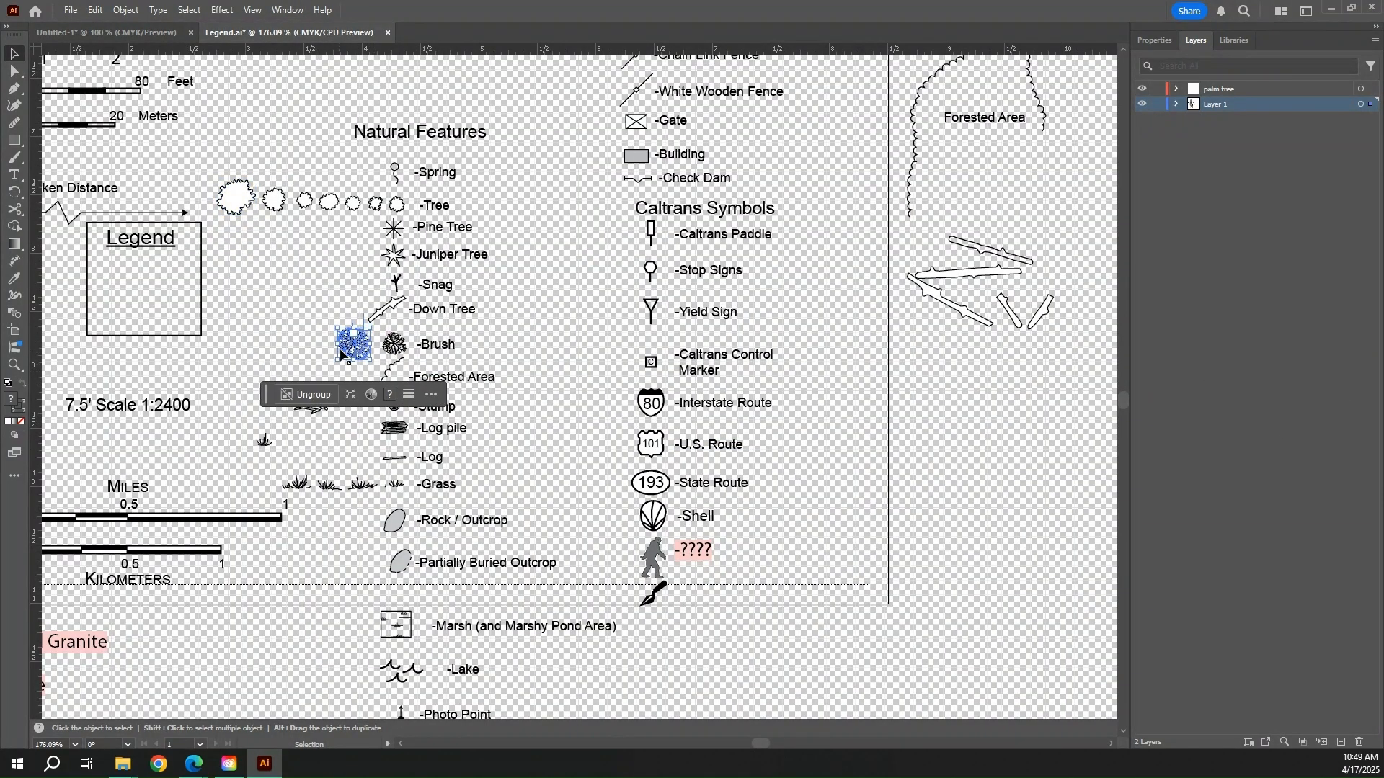
key("ctrl+equal")
left_click(769, 372, "ctrl")
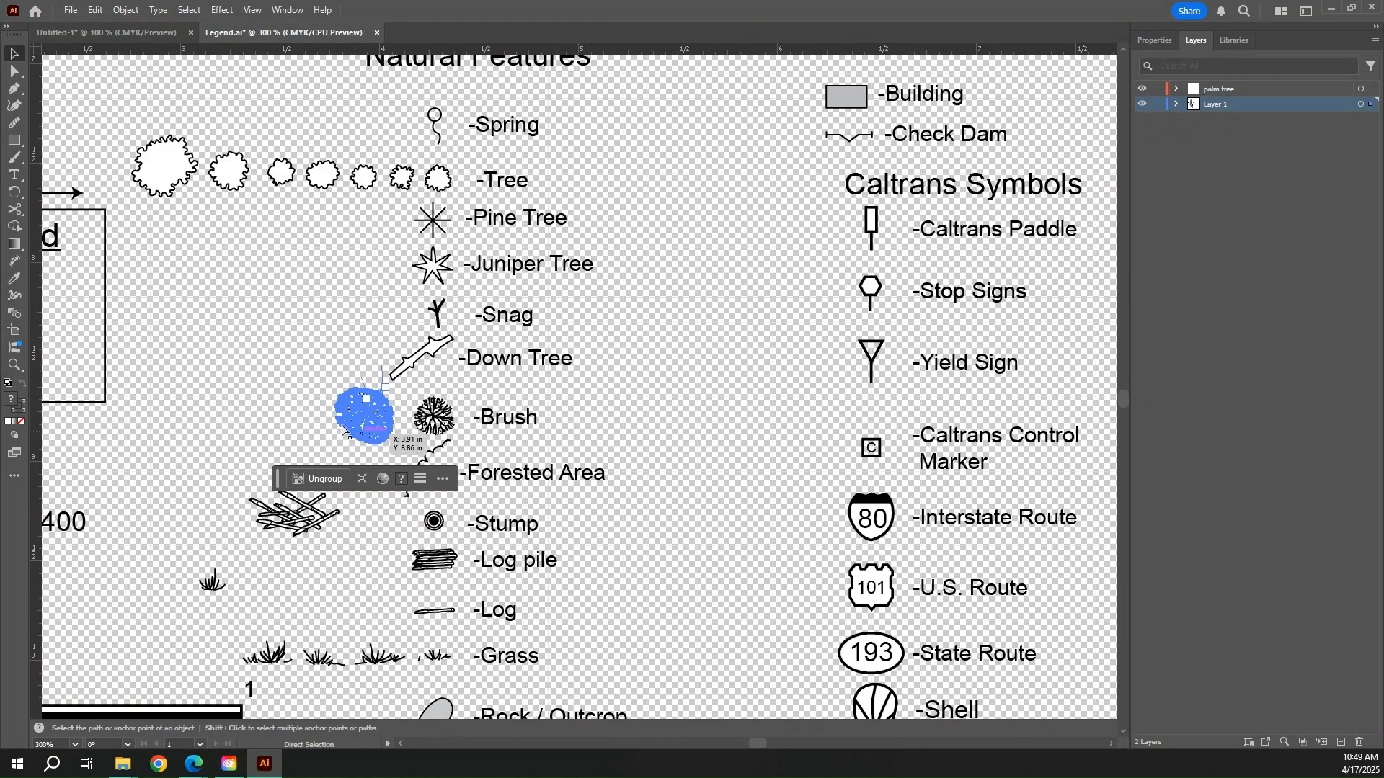
left_click(287, 399, "ctrl")
left_click(431, 425)
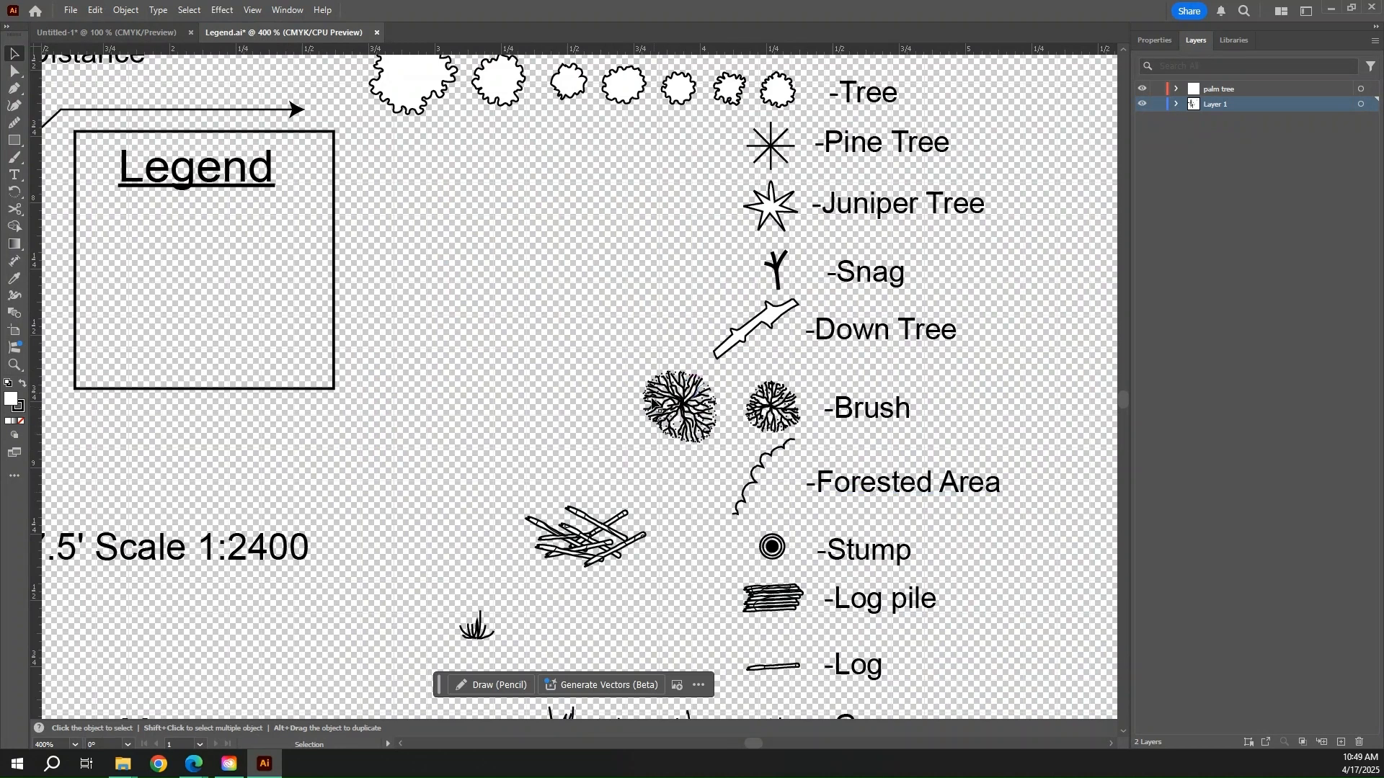
scroll(699, 496, "up", 2)
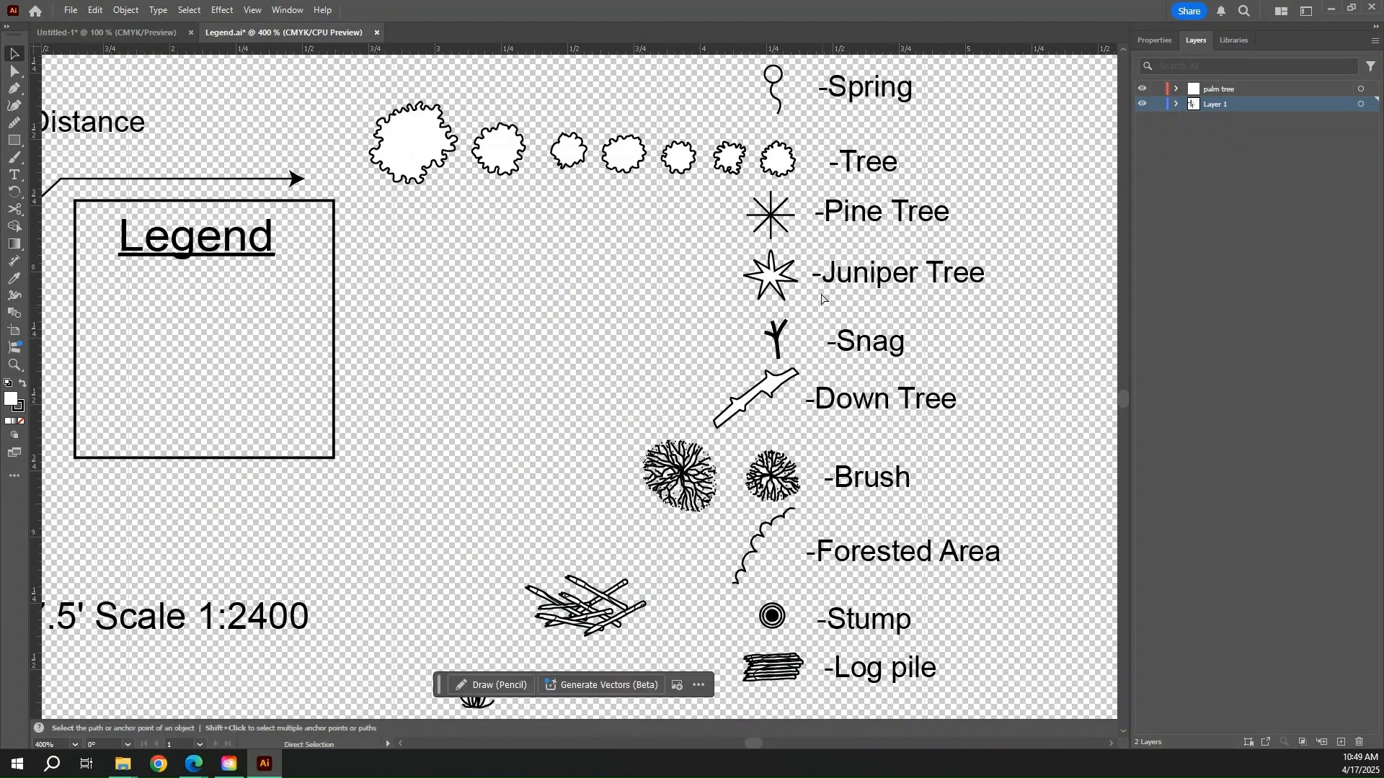
left_click(771, 277)
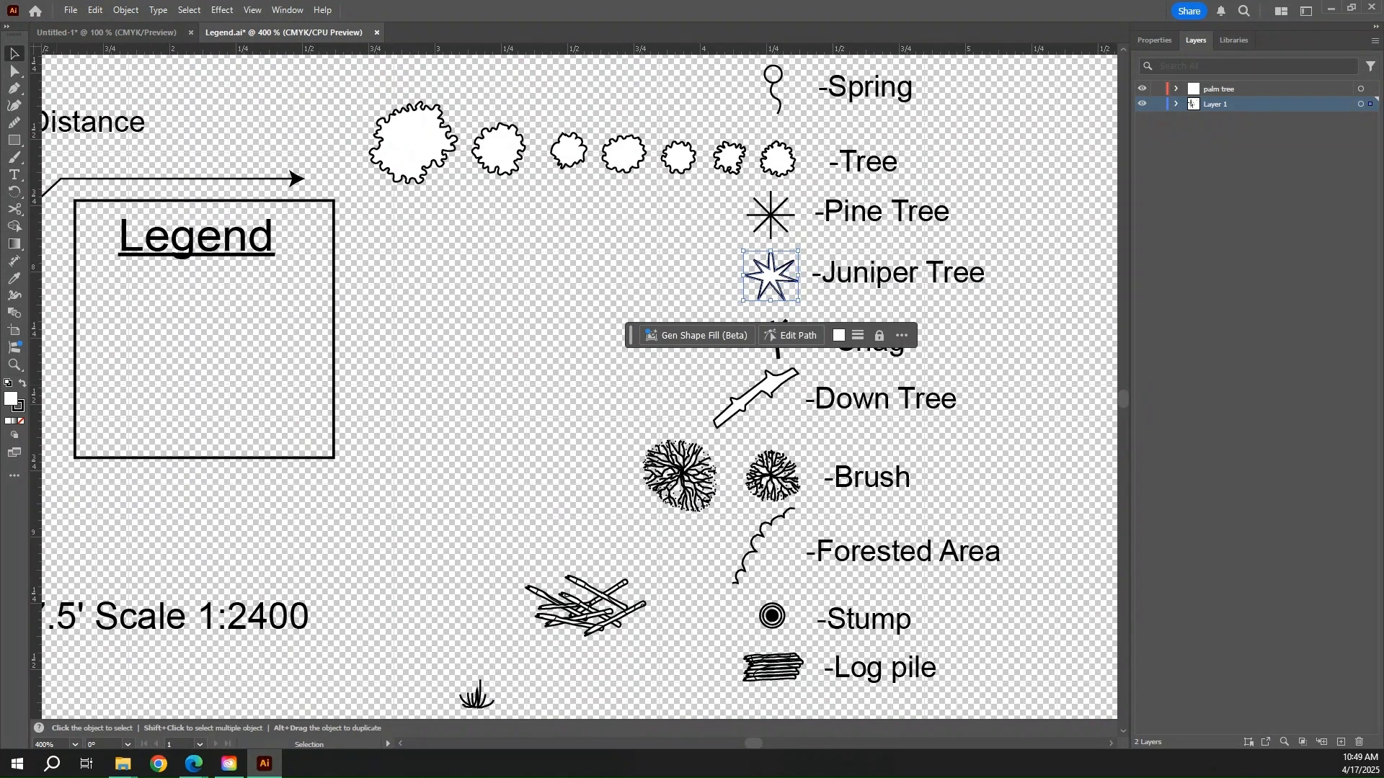
left_click(599, 334)
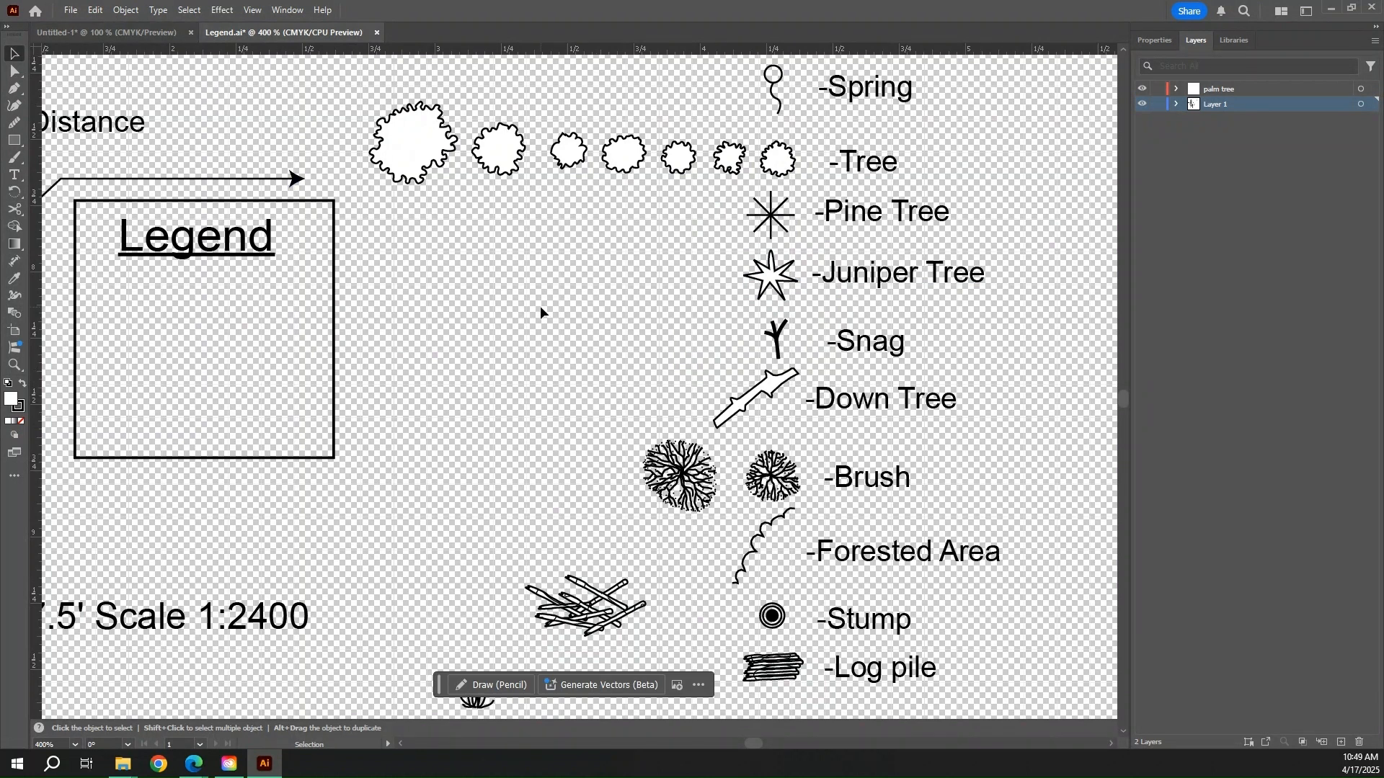
left_click(673, 484)
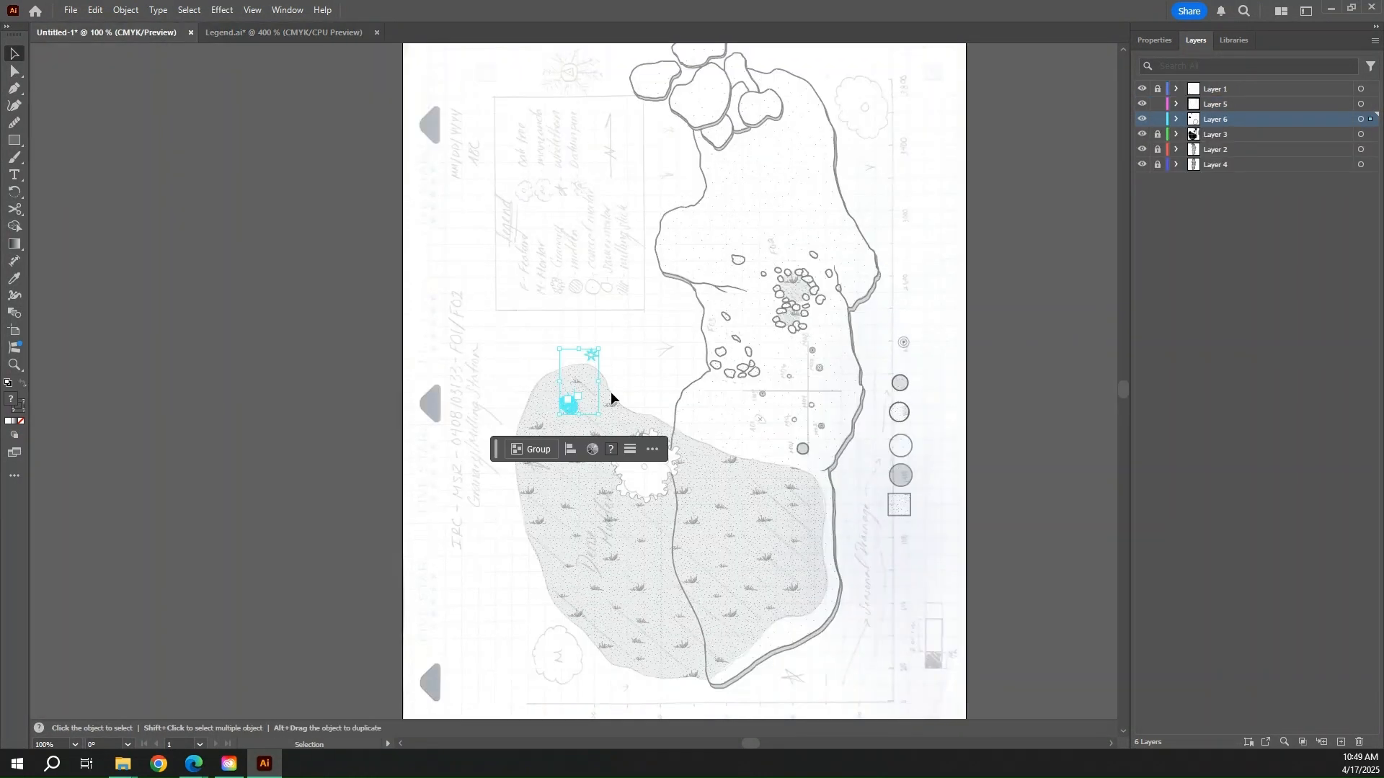
- Place the brush, two juniper stars and a second tree over their sketched plants, and hide Layer 1 to check them
scroll(661, 488, "down", 2)
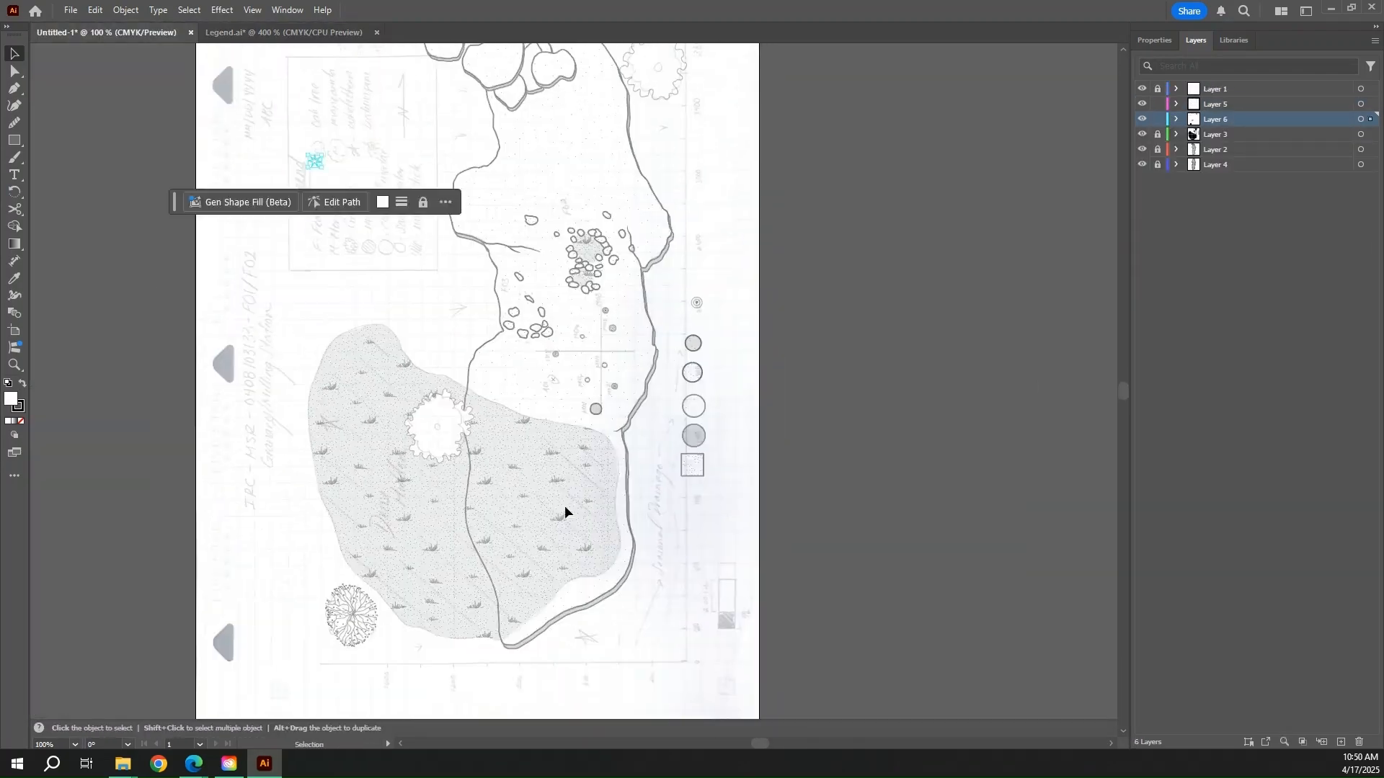
left_click(435, 351)
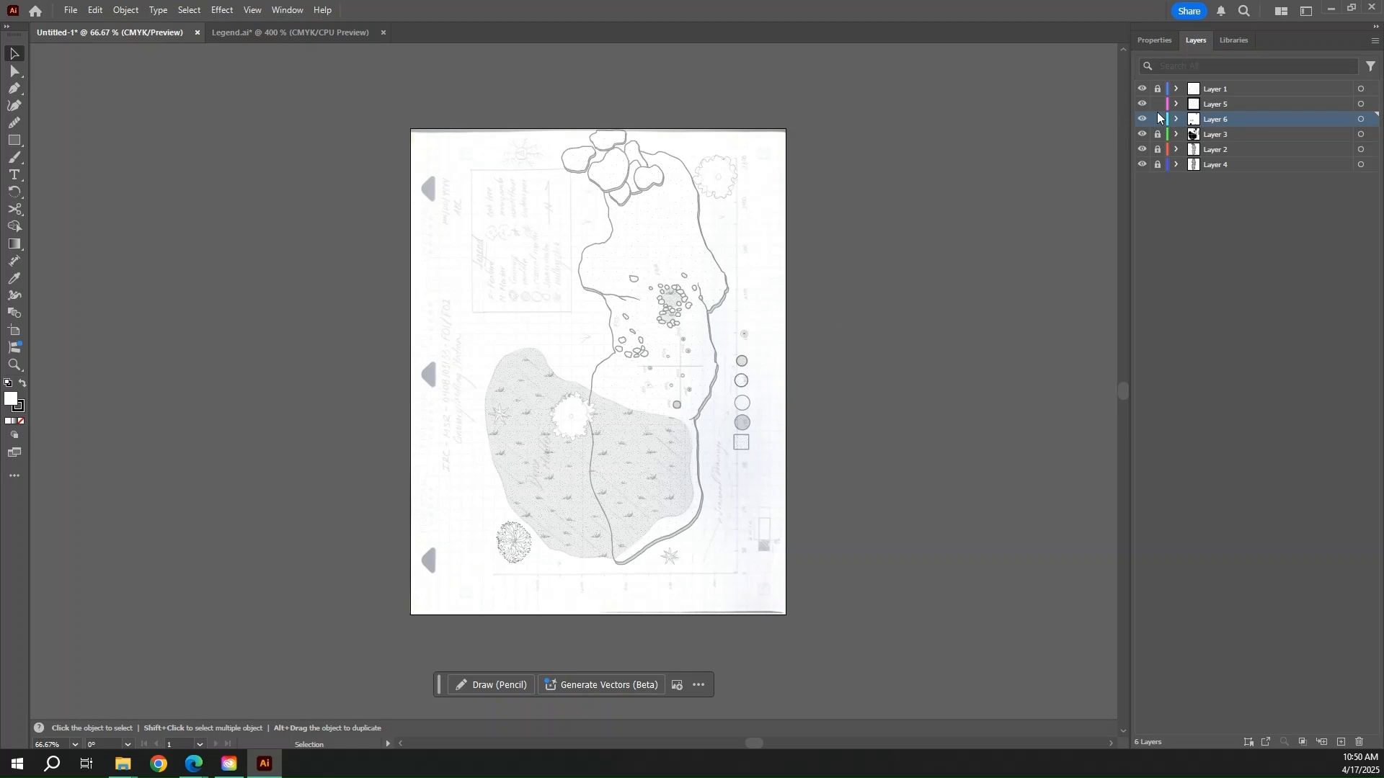
left_click(1142, 90)
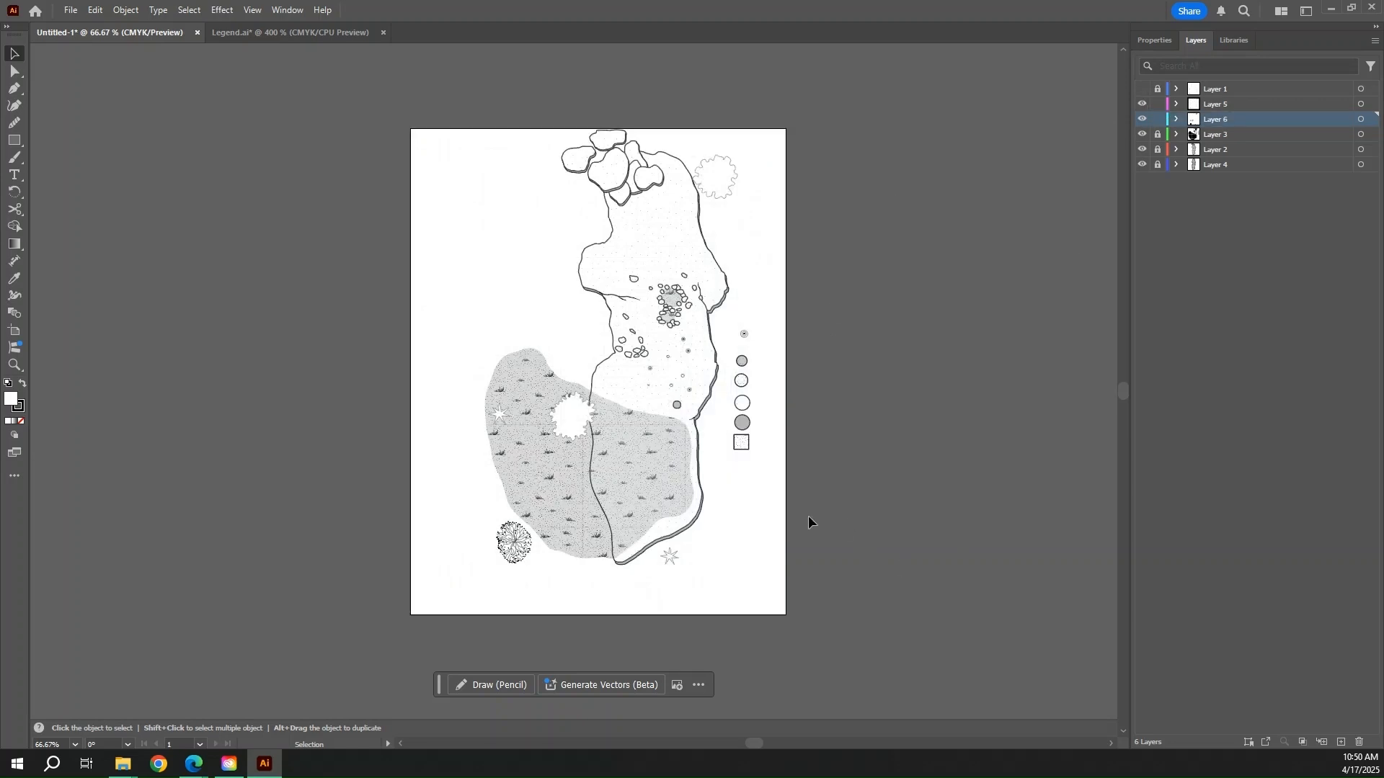
key("ctrl+1")
left_click_drag(715, 551, 849, 363)
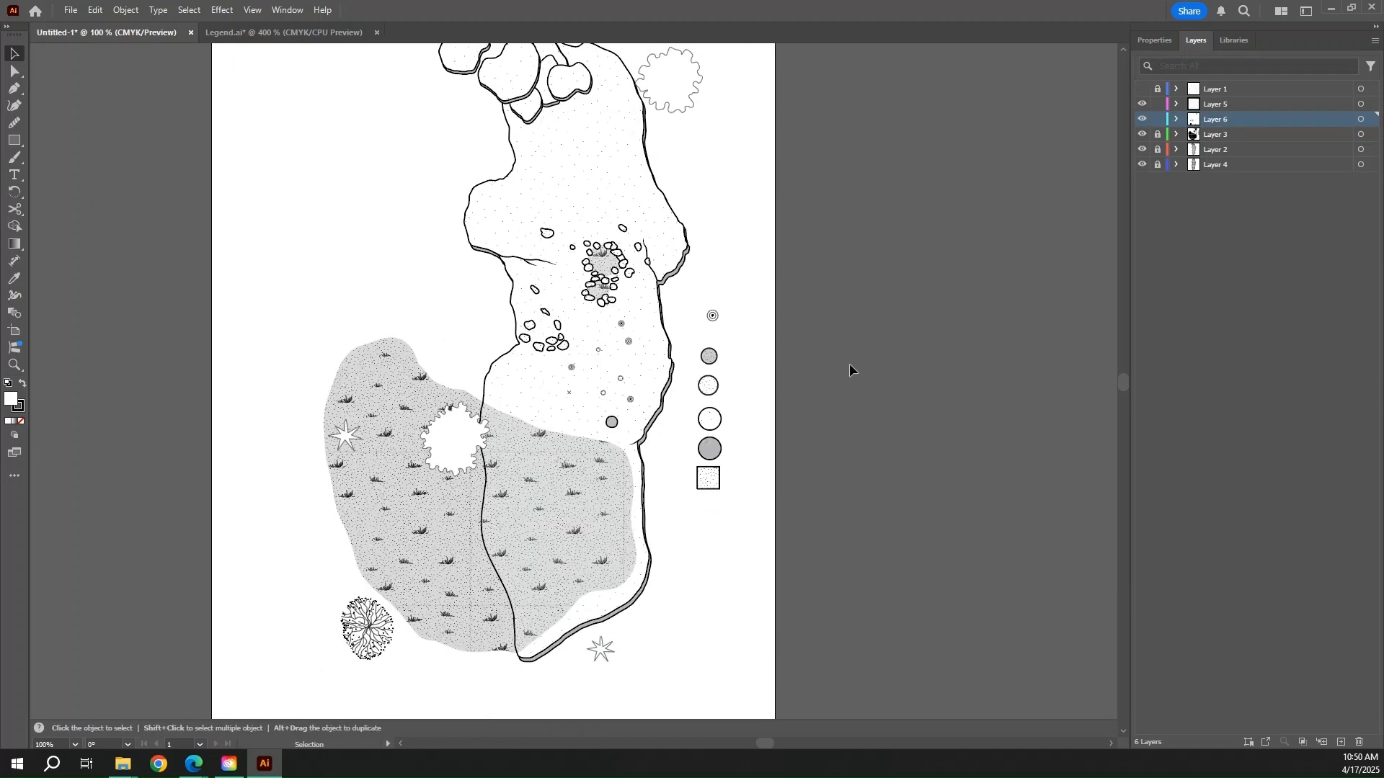
- Unlock Layer 3 and delete the column of spare circle and square symbols beside the map
left_click_drag(857, 541, 965, 523)
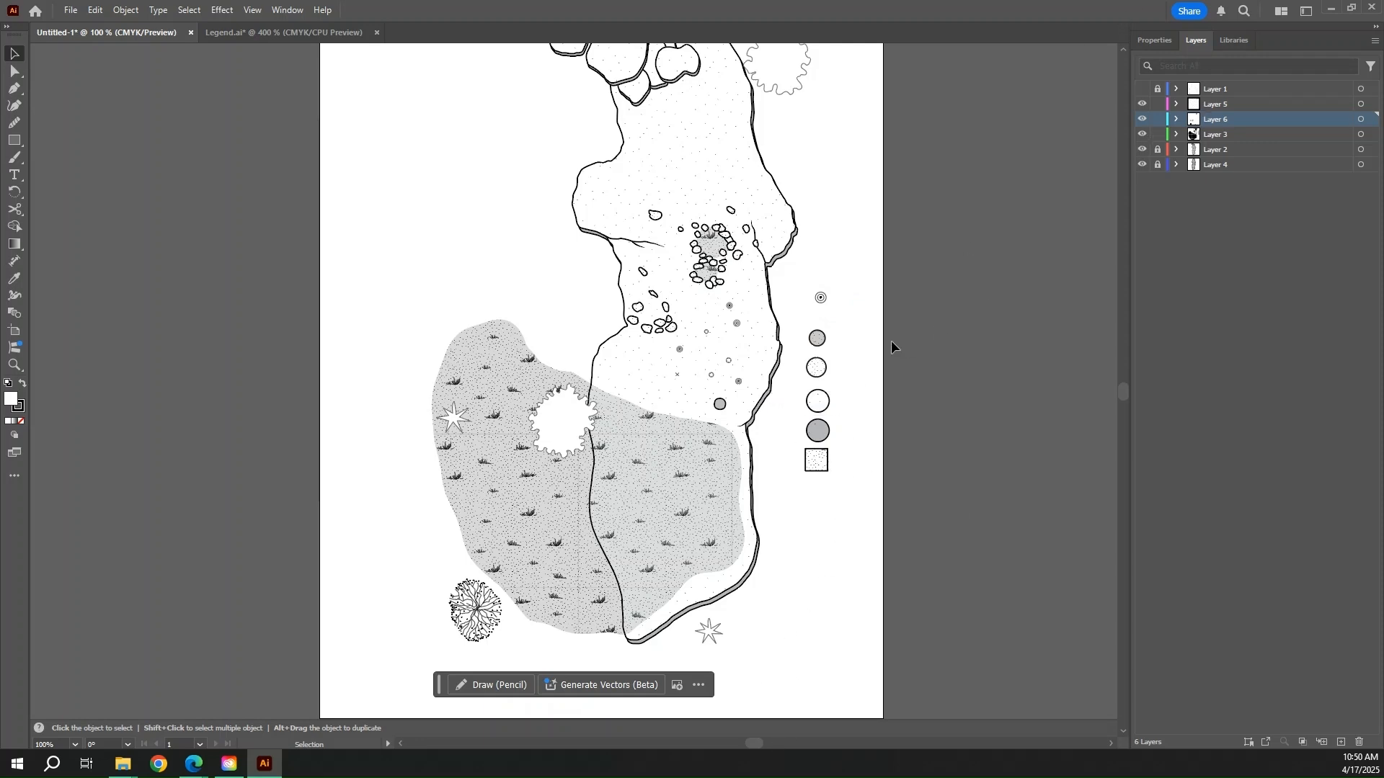
left_click_drag(807, 287, 843, 505)
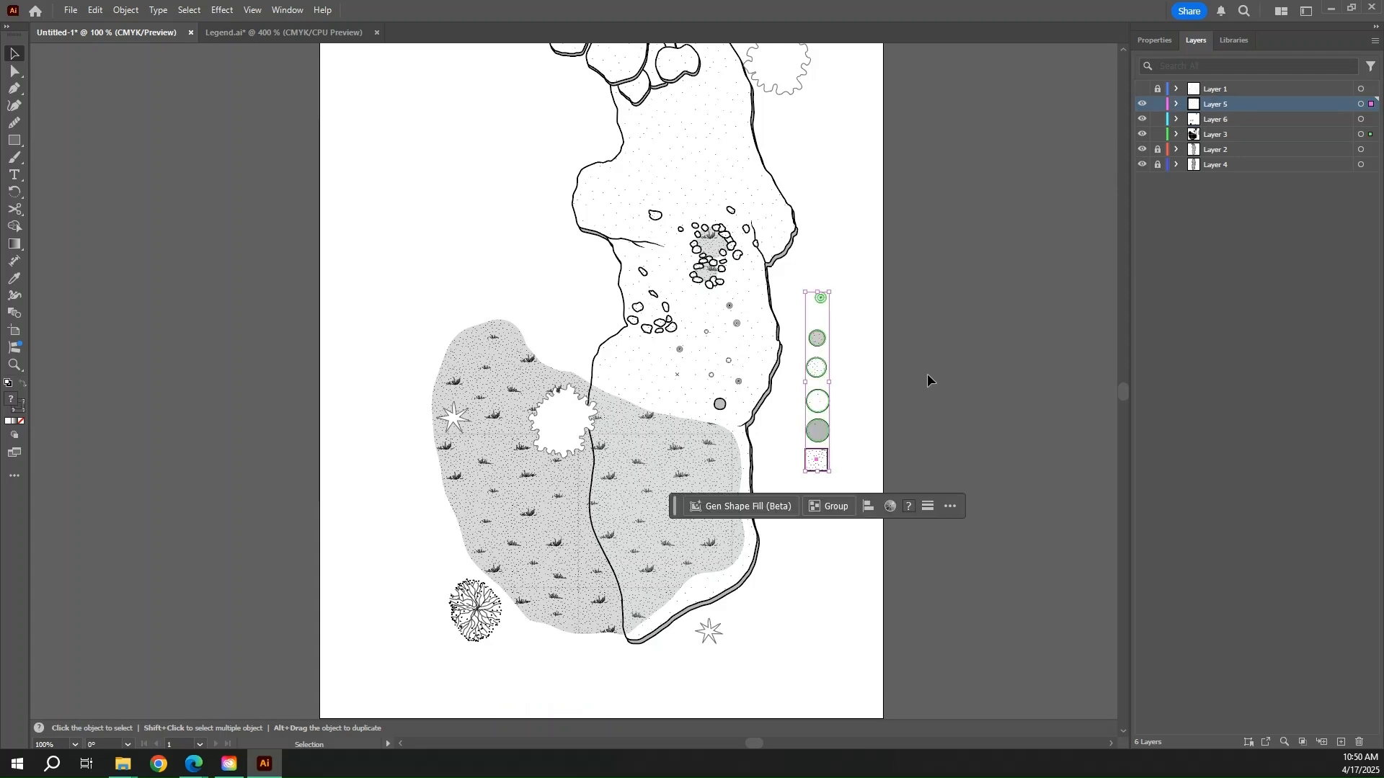
key("Delete")
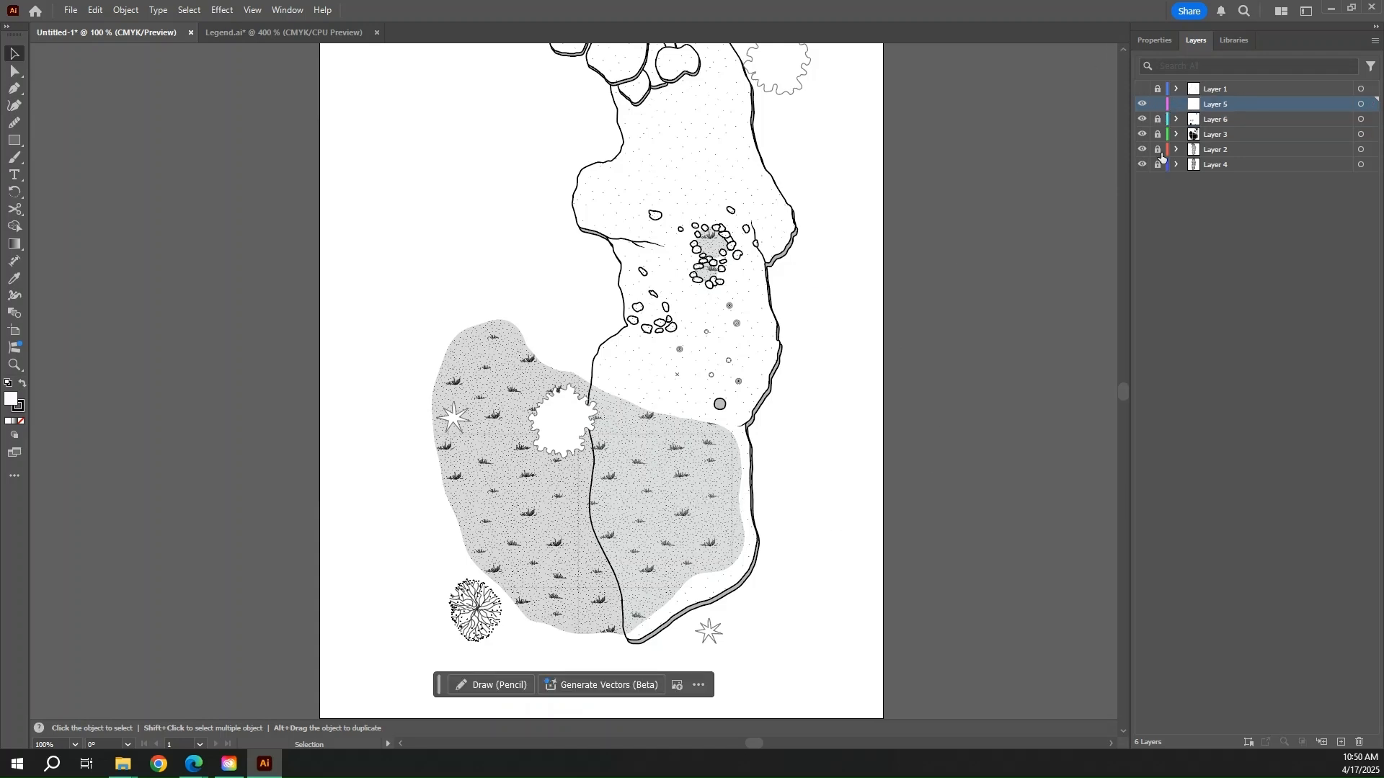
- Lock Layers 3 and 5 with Layer 6 as the working layer, and show Layer 1 again
left_click(1225, 120)
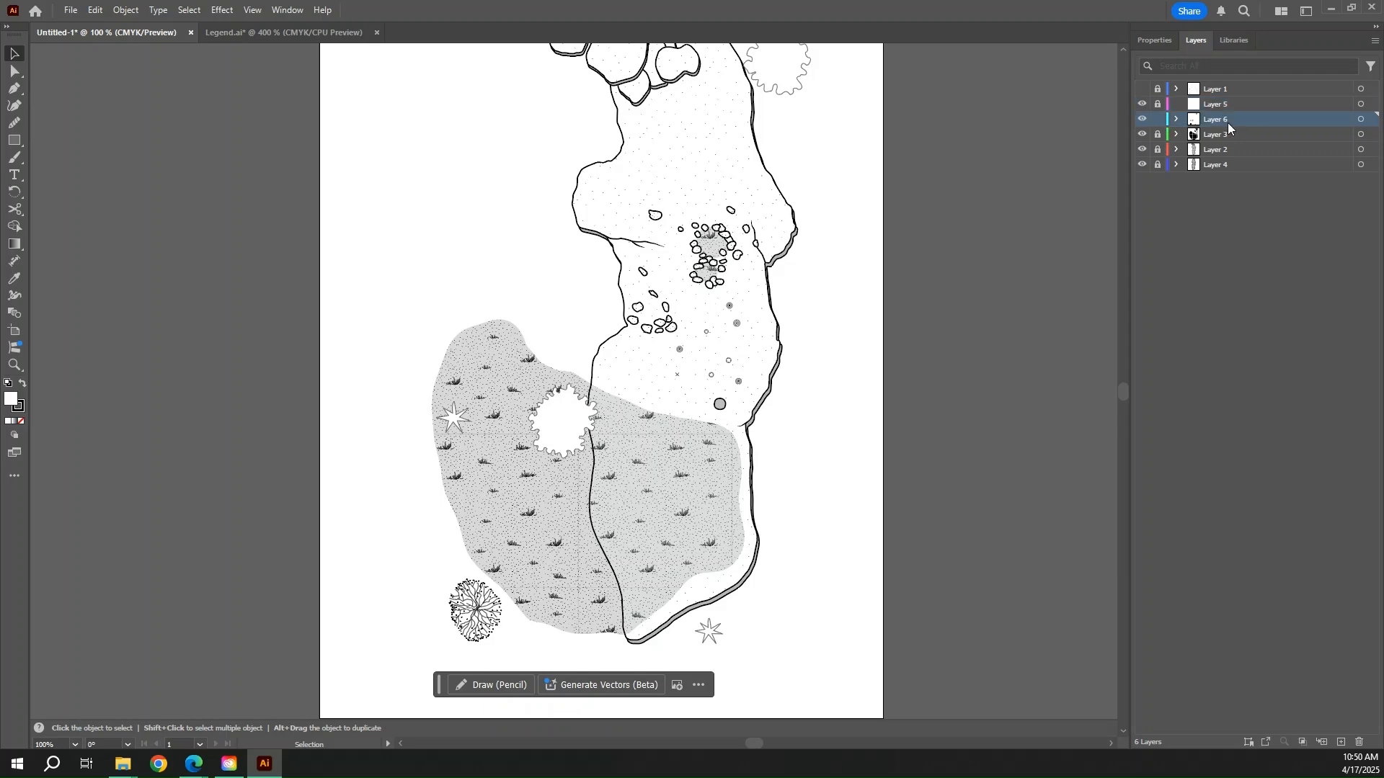
key("ctrl+equal")
left_click(1143, 88)
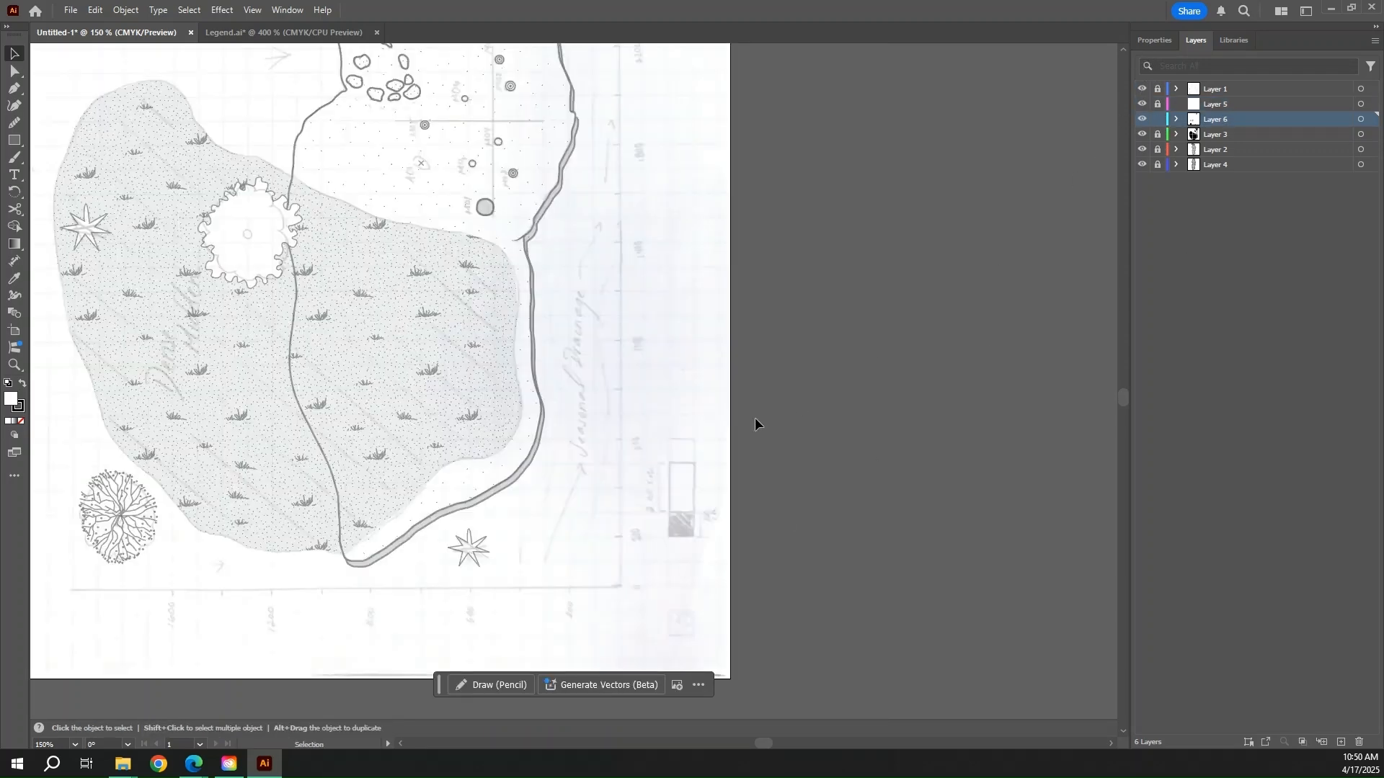
- Start a Pen path along the sketched seasonal drainage line, beginning beside the juniper star below the boulder
left_click(575, 526, "ctrl")
left_click_drag(527, 402, 575, 453)
left_click(578, 480, "ctrl")
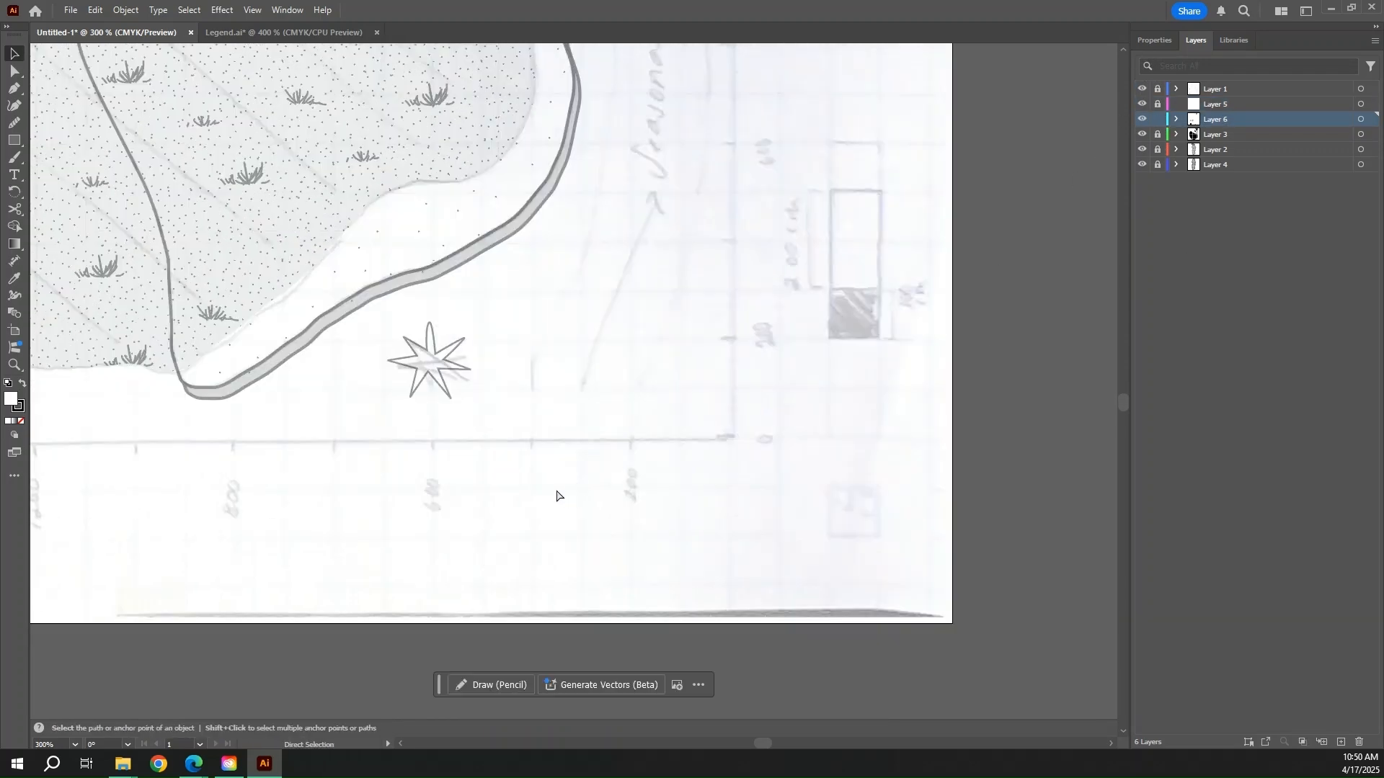
left_click(582, 372, "ctrl")
left_click_drag(573, 367, 679, 461)
key("p")
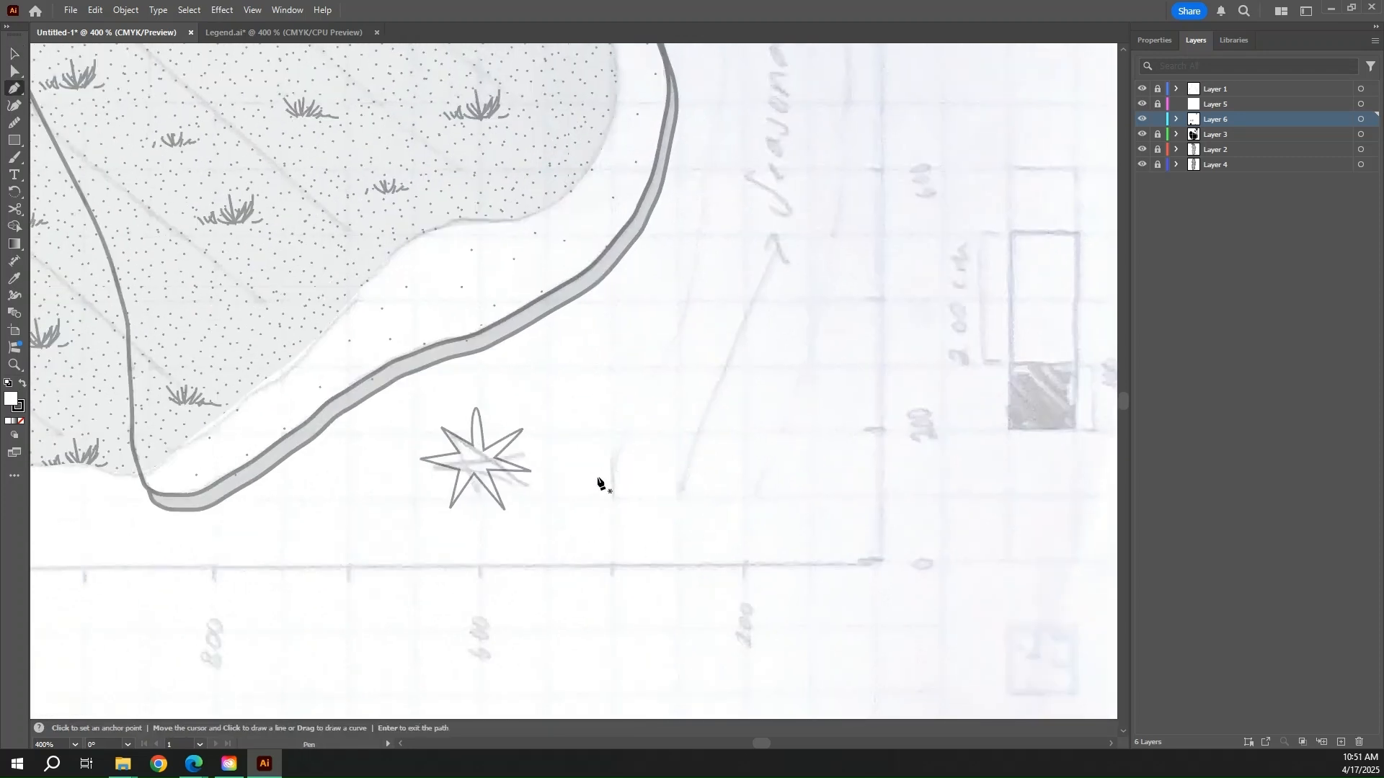
left_click_drag(614, 493, 614, 462)
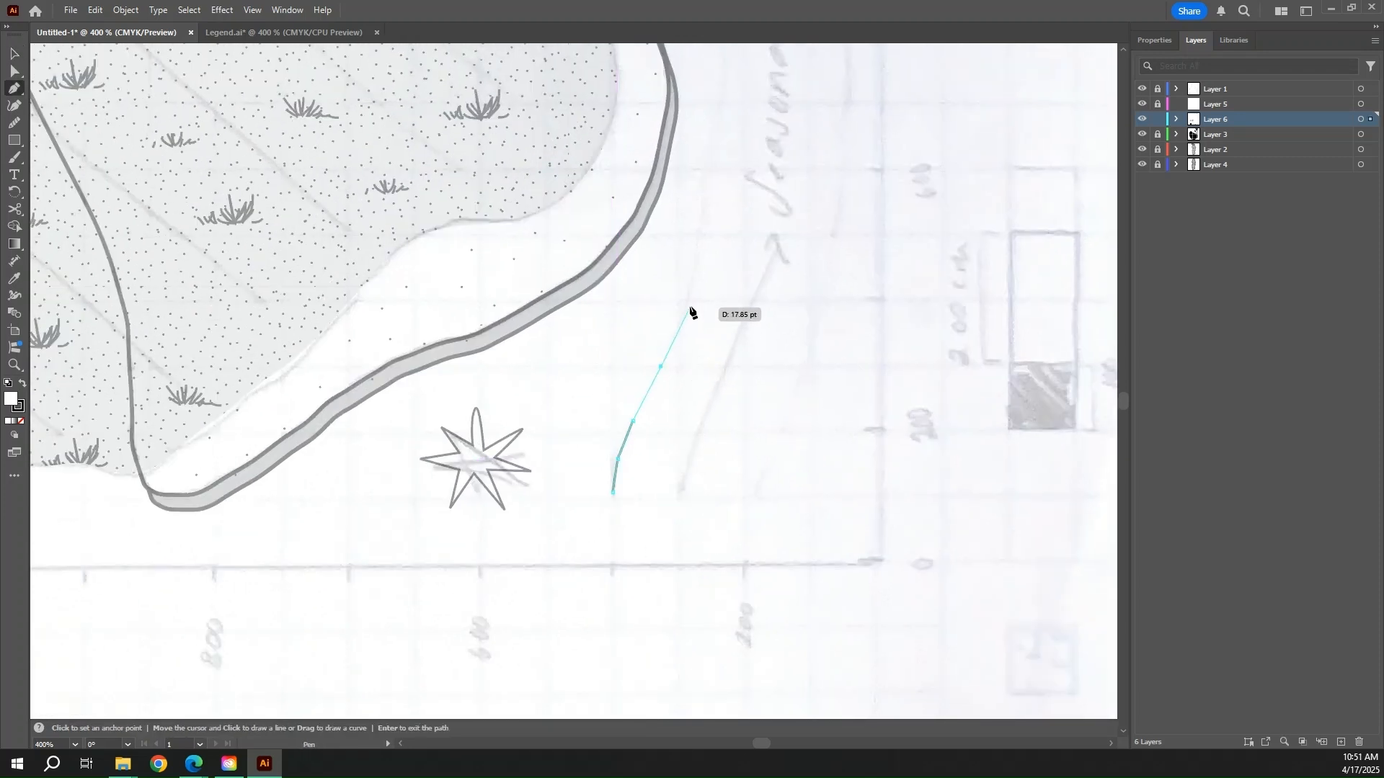
left_click(690, 308)
left_click(704, 155)
- Undo the last misplaced drainage points and retrace that stretch up past the arrow of the Seasonal Drainage label
key("ctrl+z")
key("ctrl+z")
key("ctrl+z")
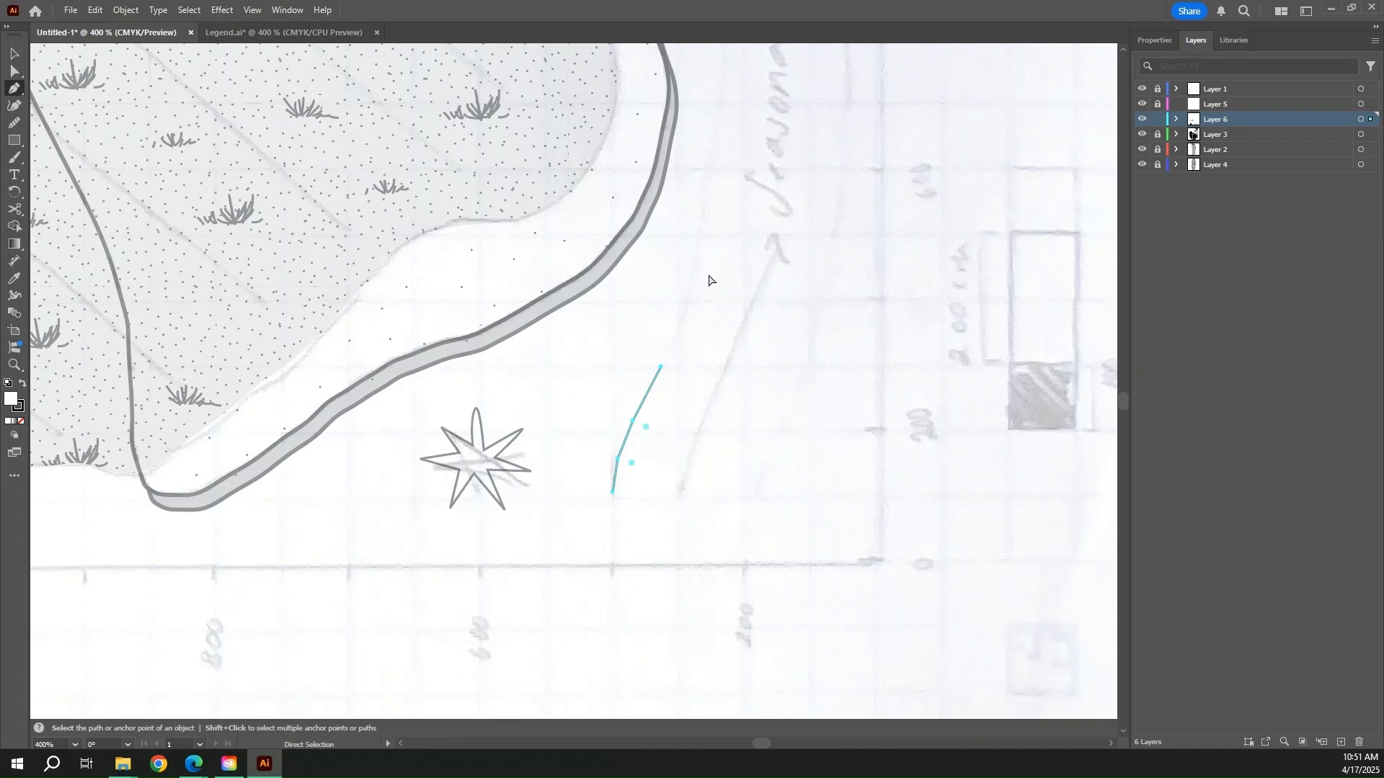
left_click(685, 310)
left_click(708, 179)
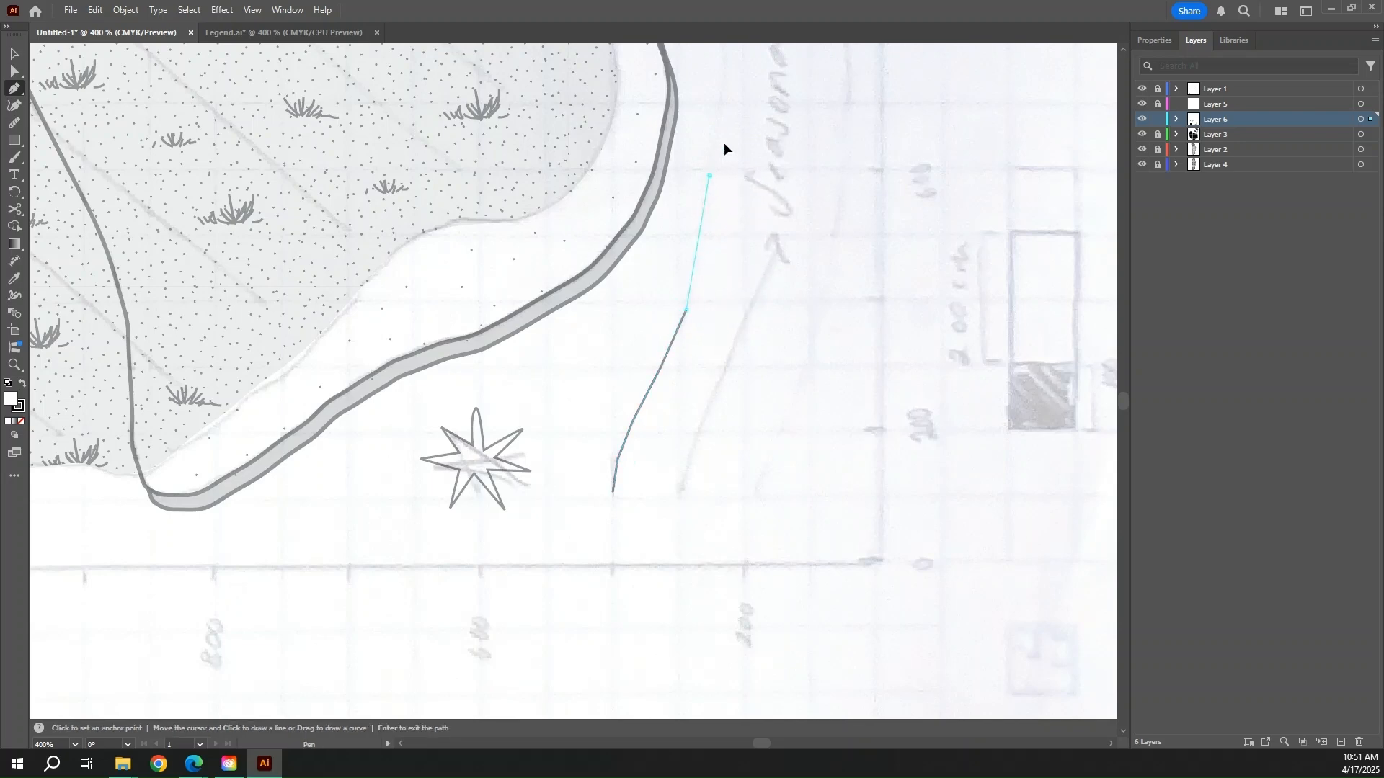
left_click(723, 89)
- Continue the drainage path upward between the boulder's edge and the Seasonal Drainage label
left_click_drag(748, 215, 733, 564)
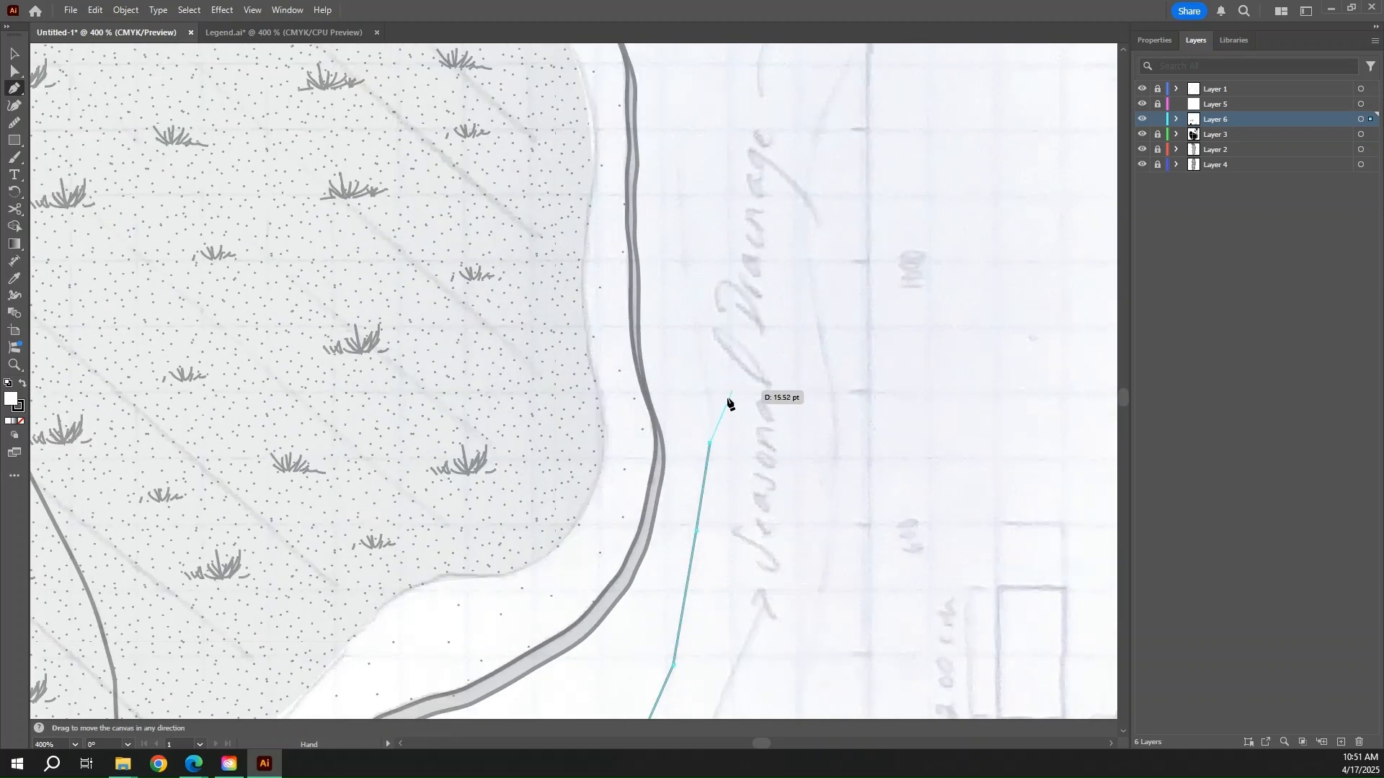
left_click(700, 328)
left_click(689, 251)
left_click(684, 202)
left_click(684, 142)
left_click(682, 110)
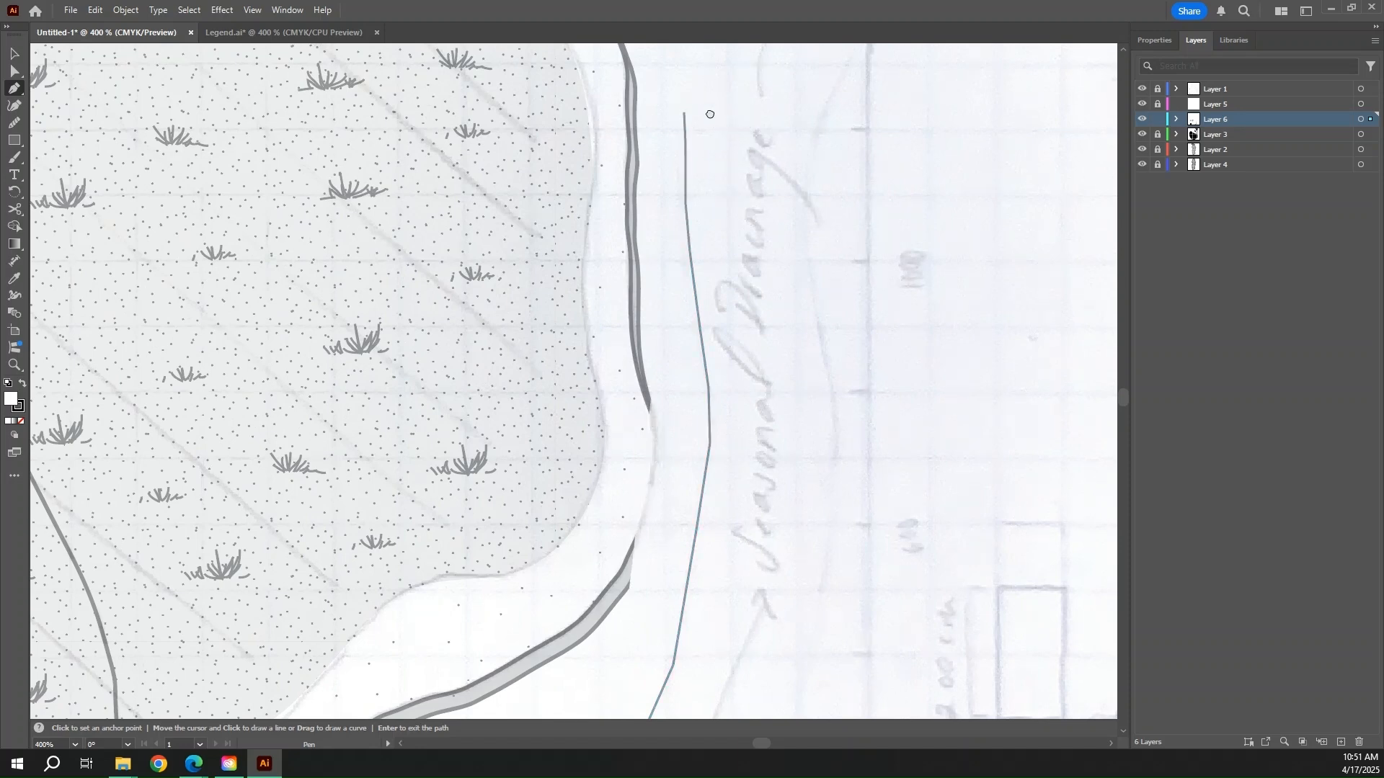
- Continue the drainage path upward past the Seasonal Drainage label and end it above the sketched arrowhead between the 1800 and 2200 marks
left_click_drag(707, 90, 689, 436)
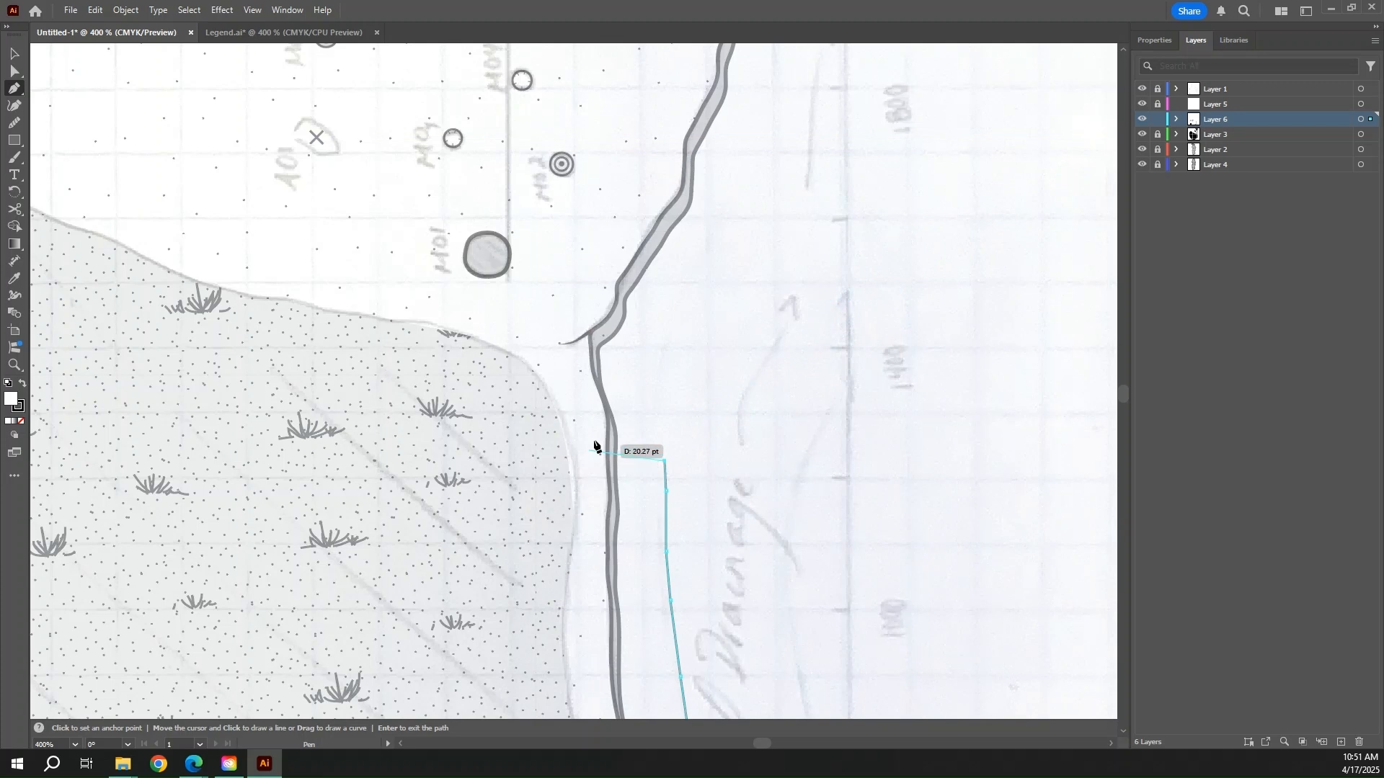
left_click(710, 371)
left_click(741, 338)
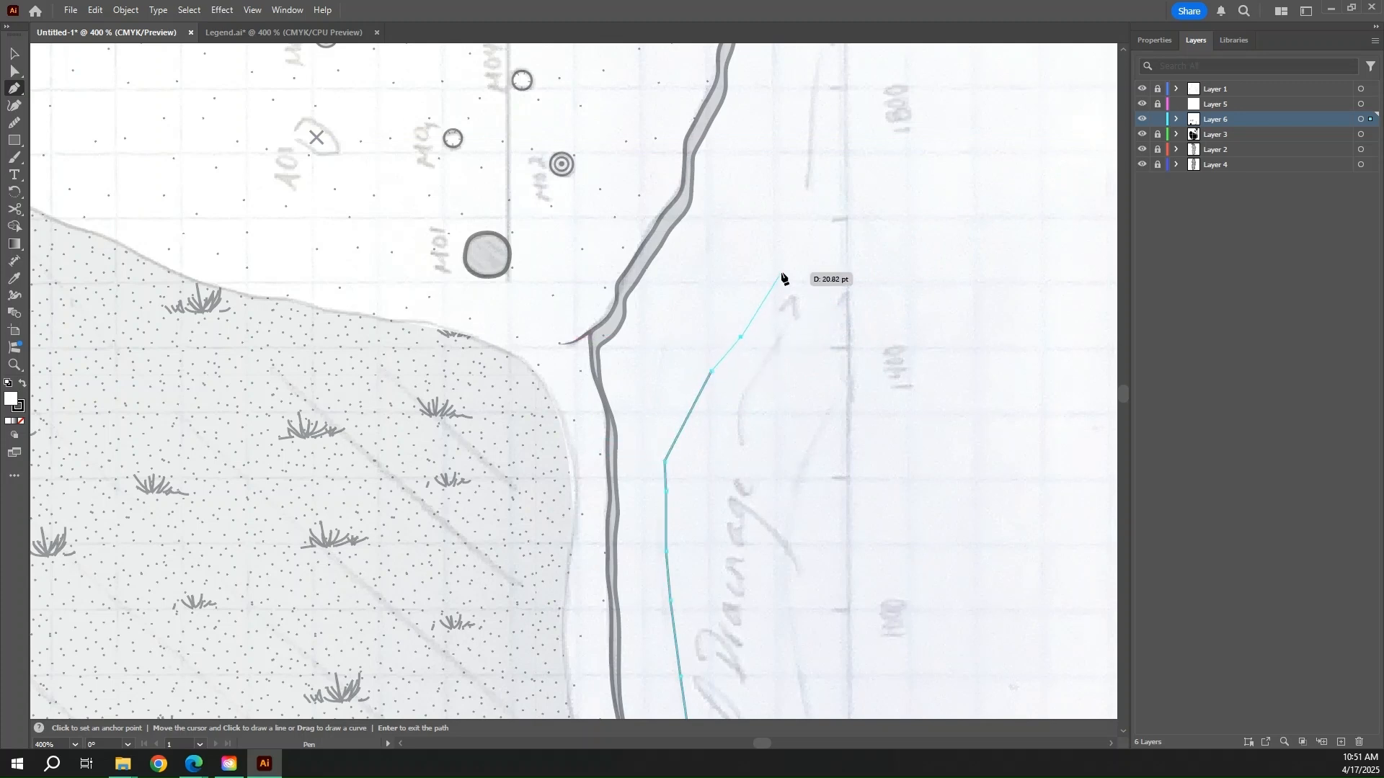
left_click(781, 272)
left_click(793, 233)
left_click(801, 183)
left_click(808, 145)
left_click(813, 92)
left_click_drag(803, 169, 740, 457)
left_click(779, 269)
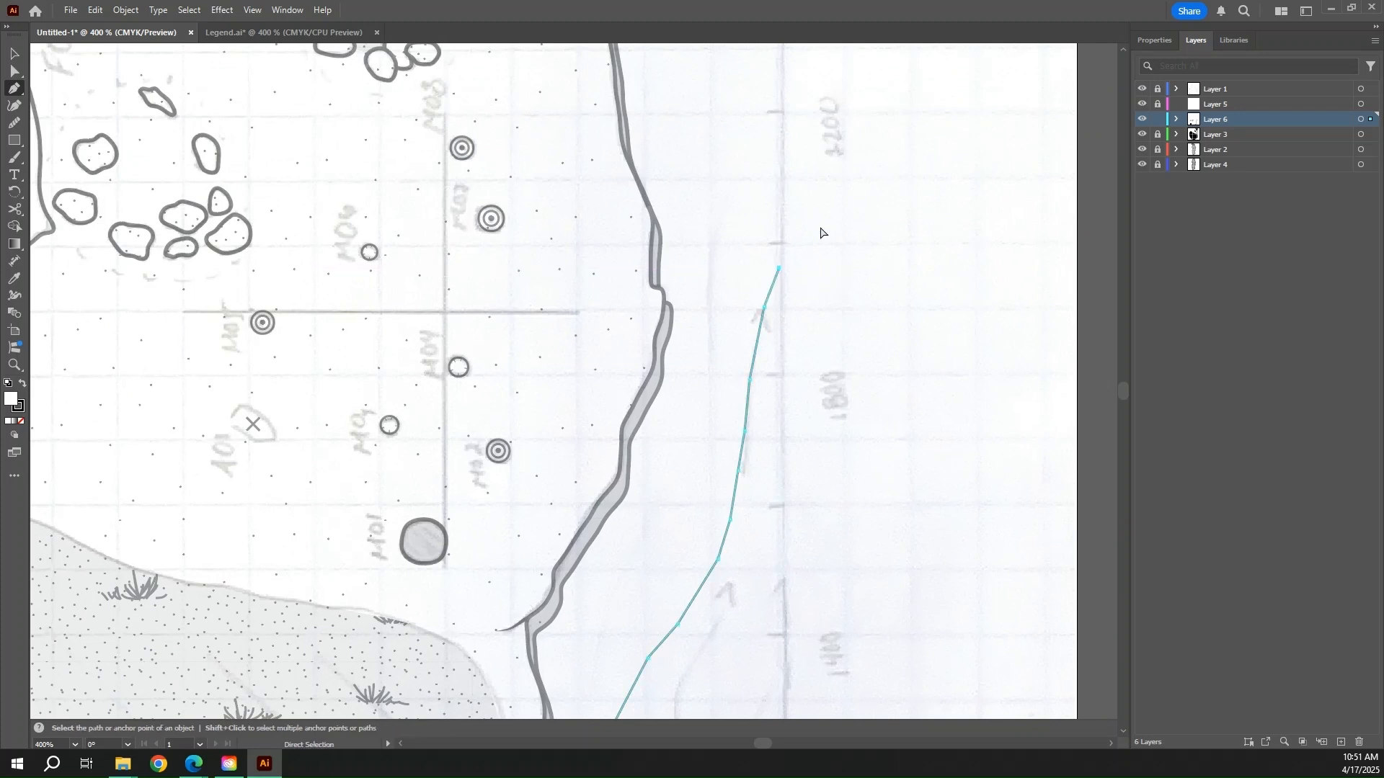
- Select the traced drainage path and smooth it into a flowing curve with the Smooth tool
key("v")
left_click(796, 515)
left_click(730, 512)
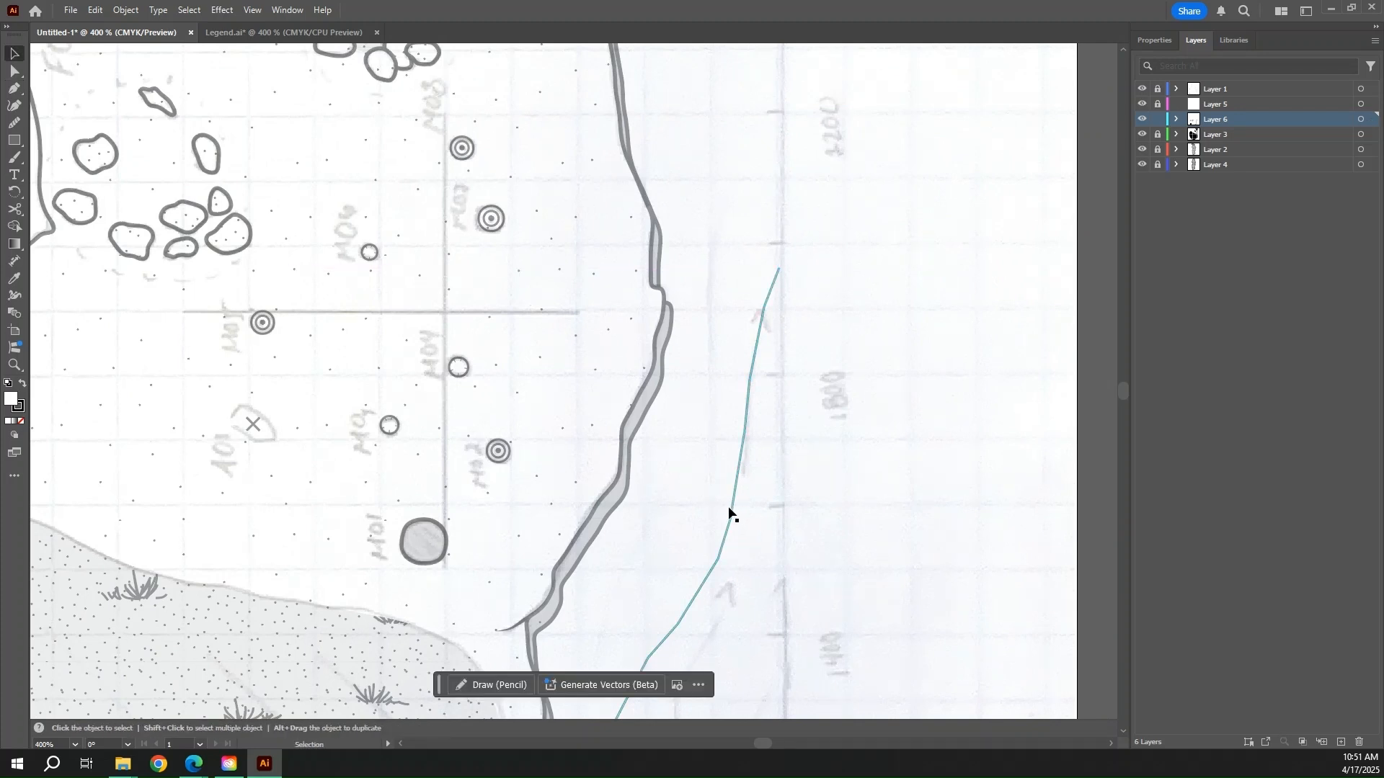
left_click(13, 123)
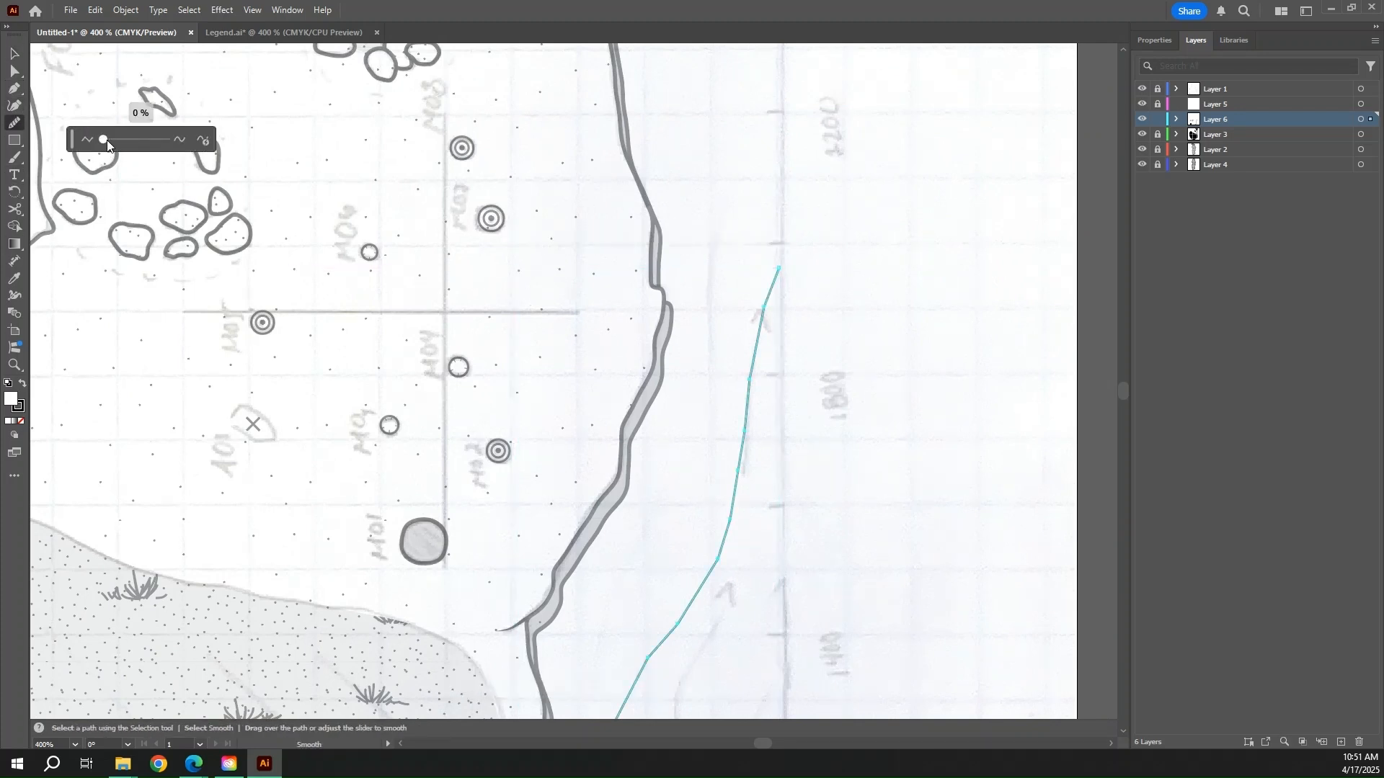
left_click_drag(106, 140, 121, 141)
scroll(935, 444, "down", 5)
- Duplicate the smoothed drainage path onto the opposite side of the Seasonal Drainage label as the second bank
key("v")
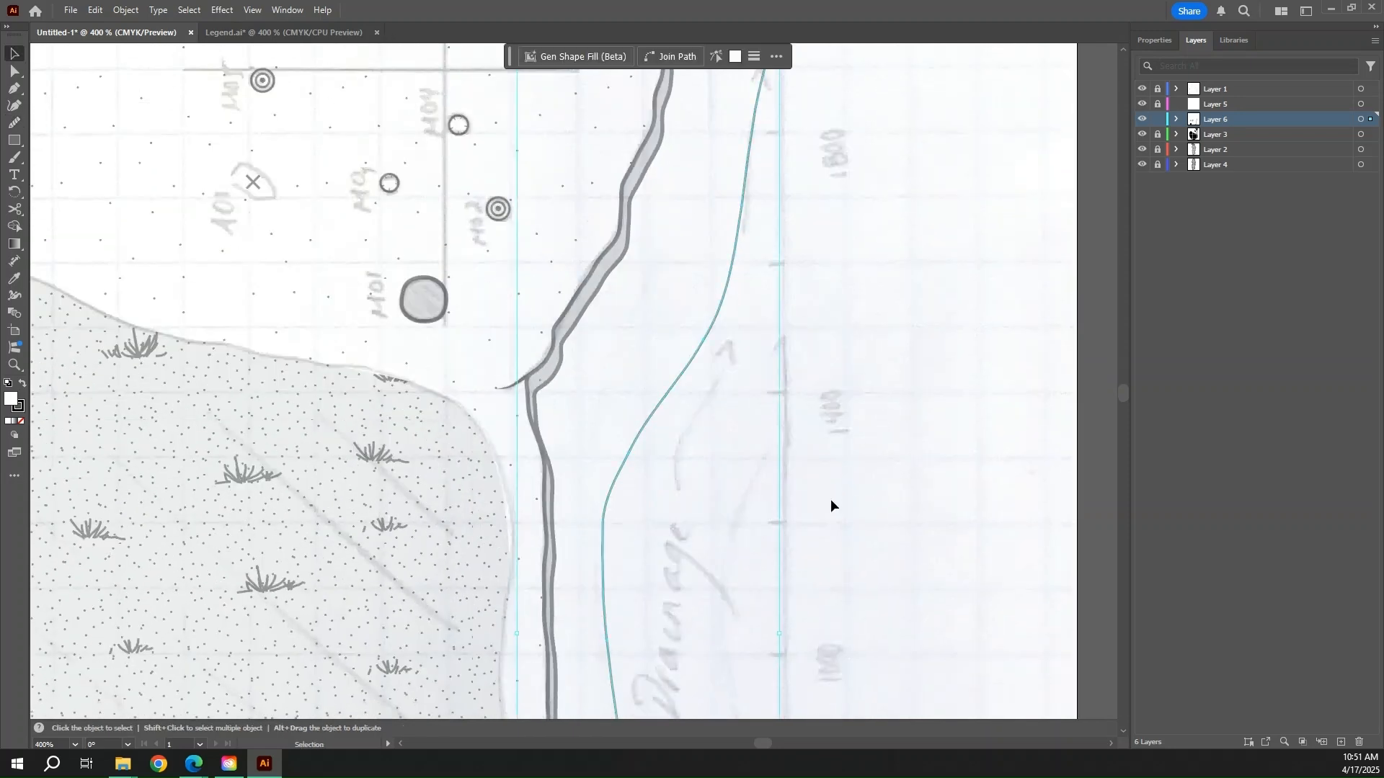
scroll(831, 501, "down", 10)
key("a")
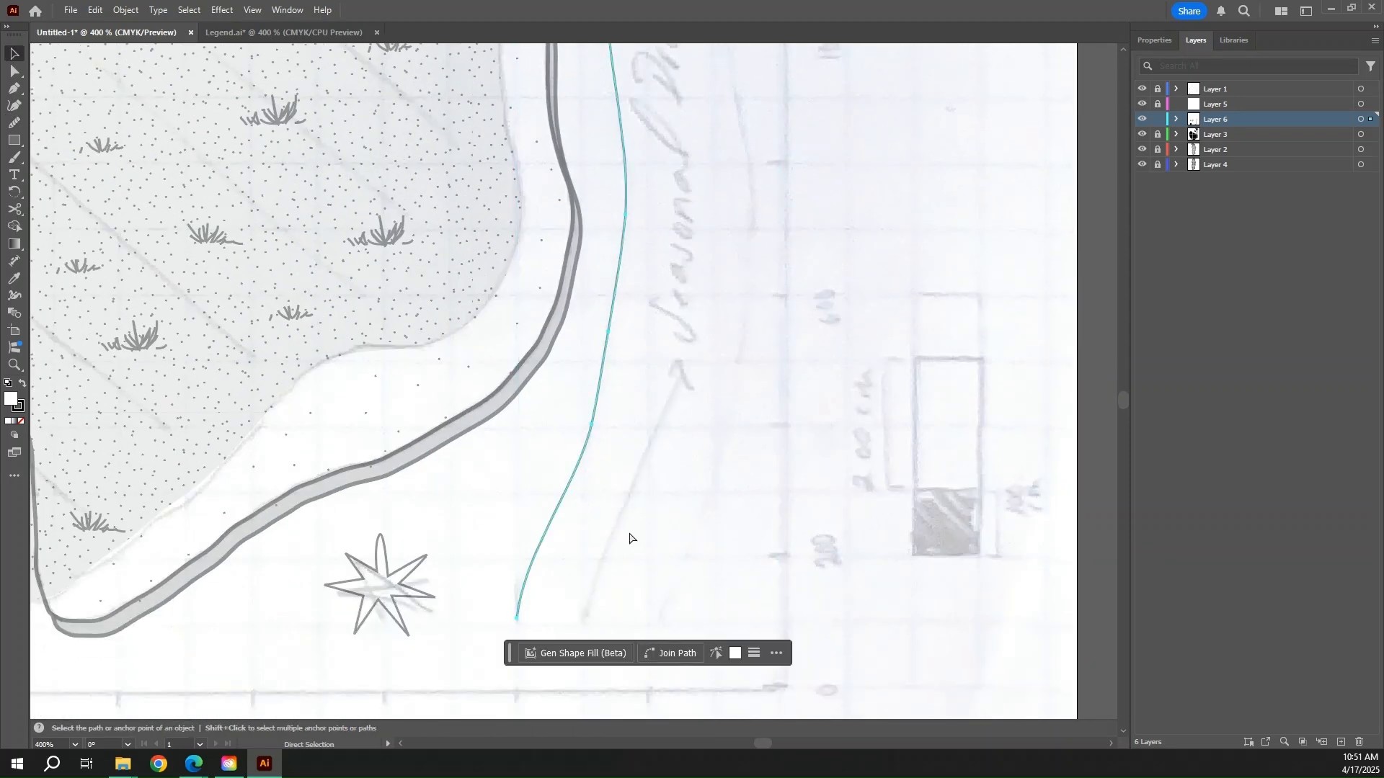
key("v")
left_click_drag(556, 562, 772, 188)
scroll(937, 432, "up", 6)
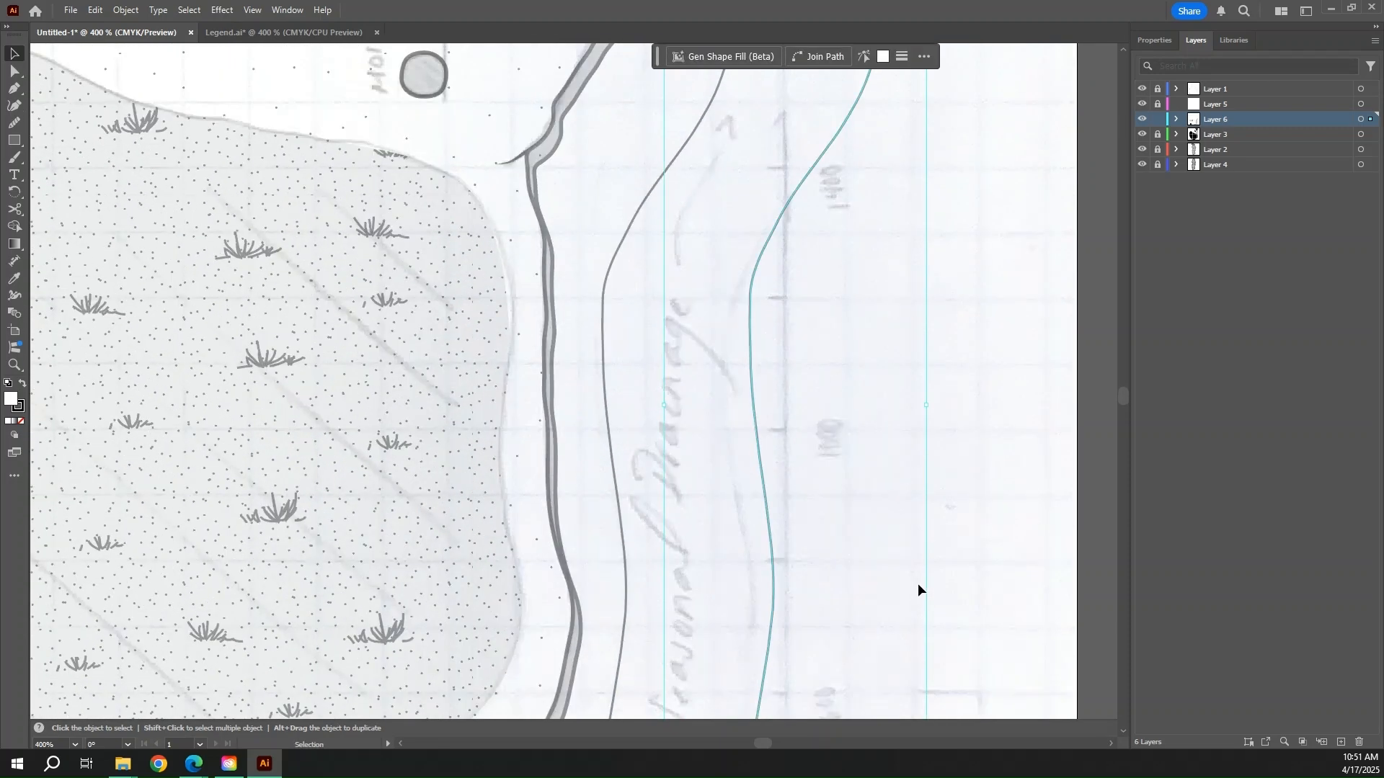
scroll(918, 588, "up", 3)
left_click_drag(746, 470, 751, 477)
left_click(1008, 477)
scroll(937, 474, "up", 4)
scroll(939, 476, "up", 5)
key("a")
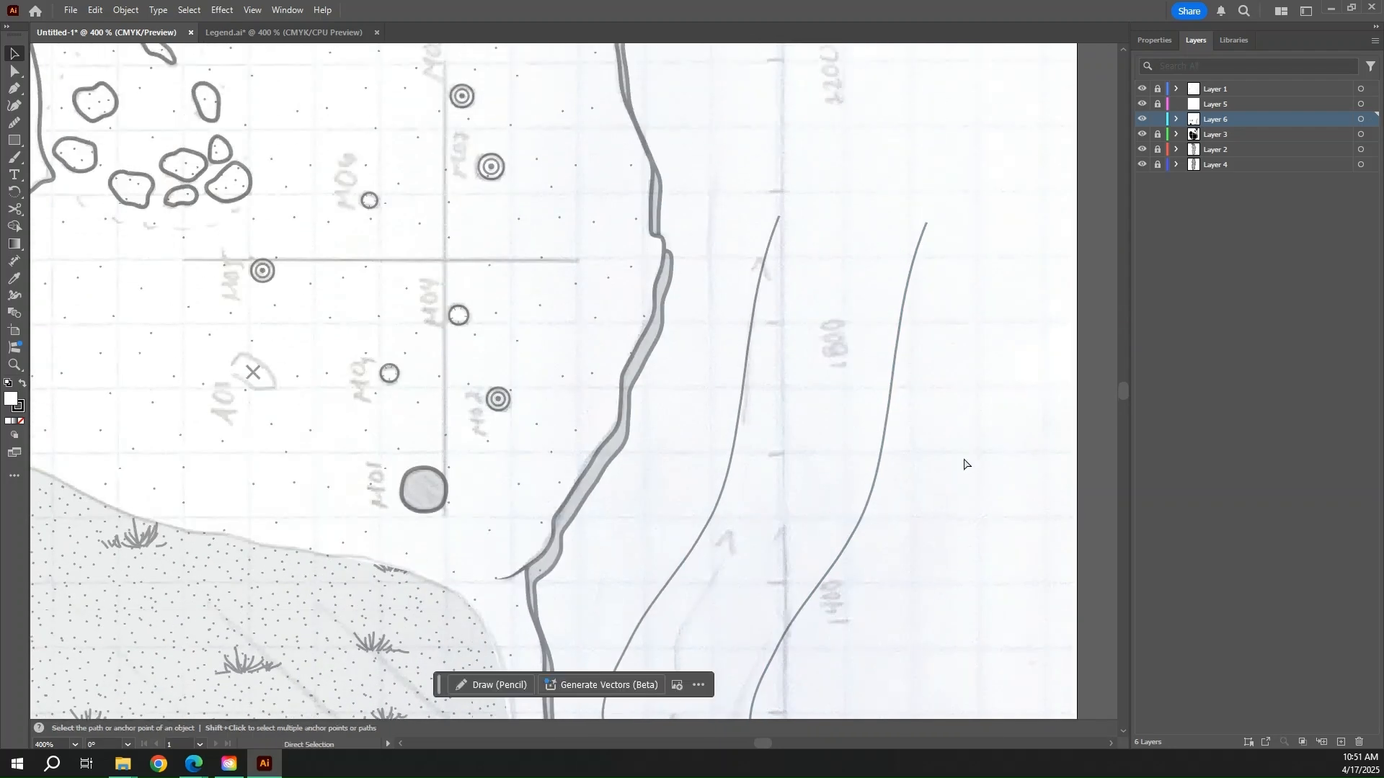
scroll(965, 464, "down", 5)
scroll(923, 451, "down", 5)
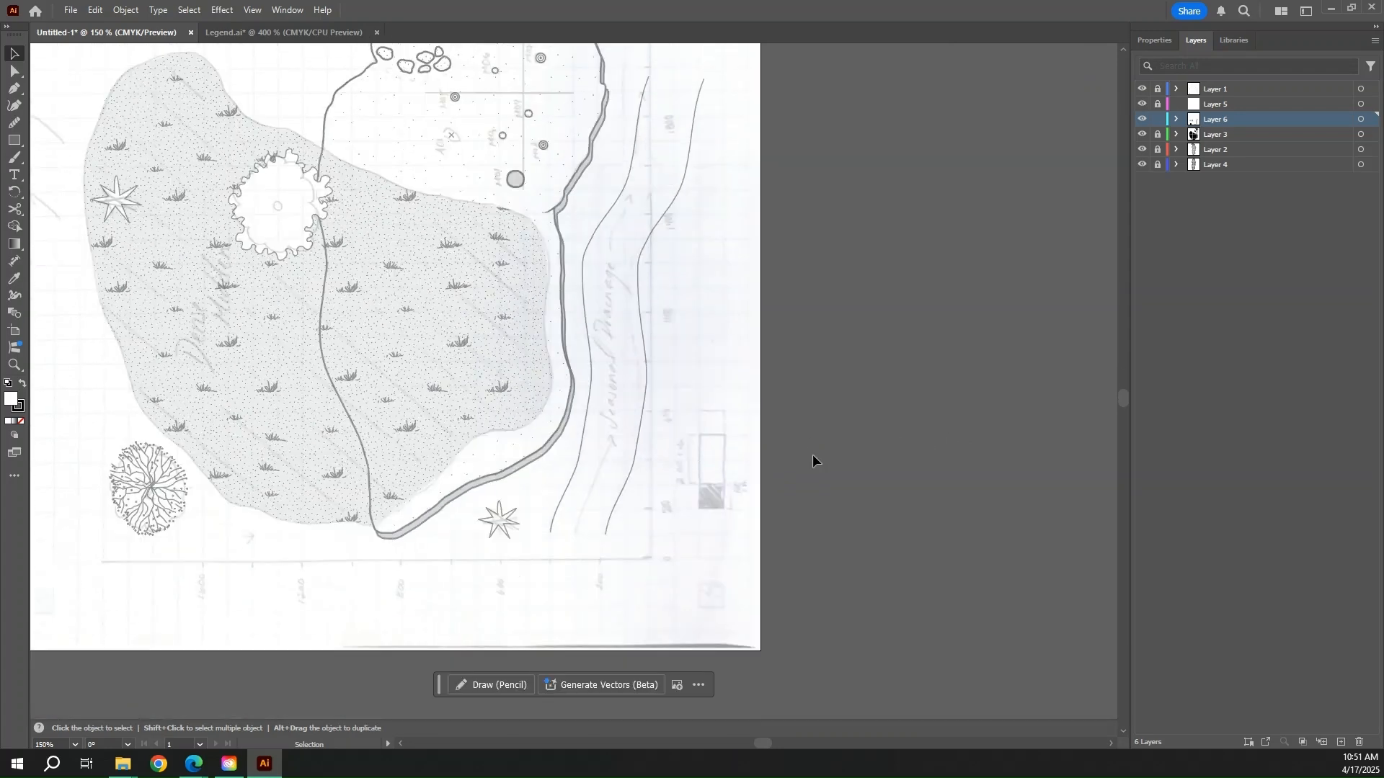
- Select both drainage bank lines, remove their fill and set their stroke weight to 1 pt
scroll(623, 462, "up", 4)
left_click(560, 312)
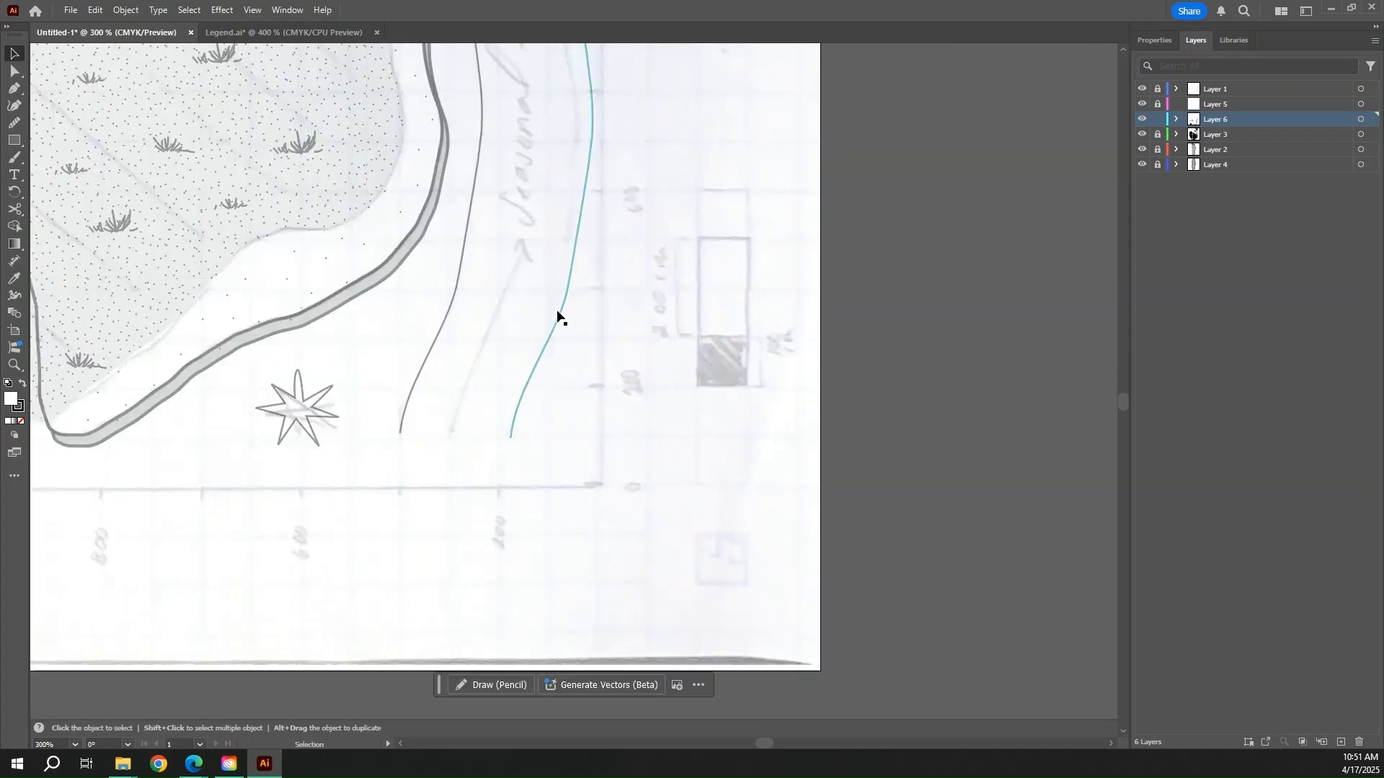
left_click(466, 291, "shift")
left_click(1154, 41)
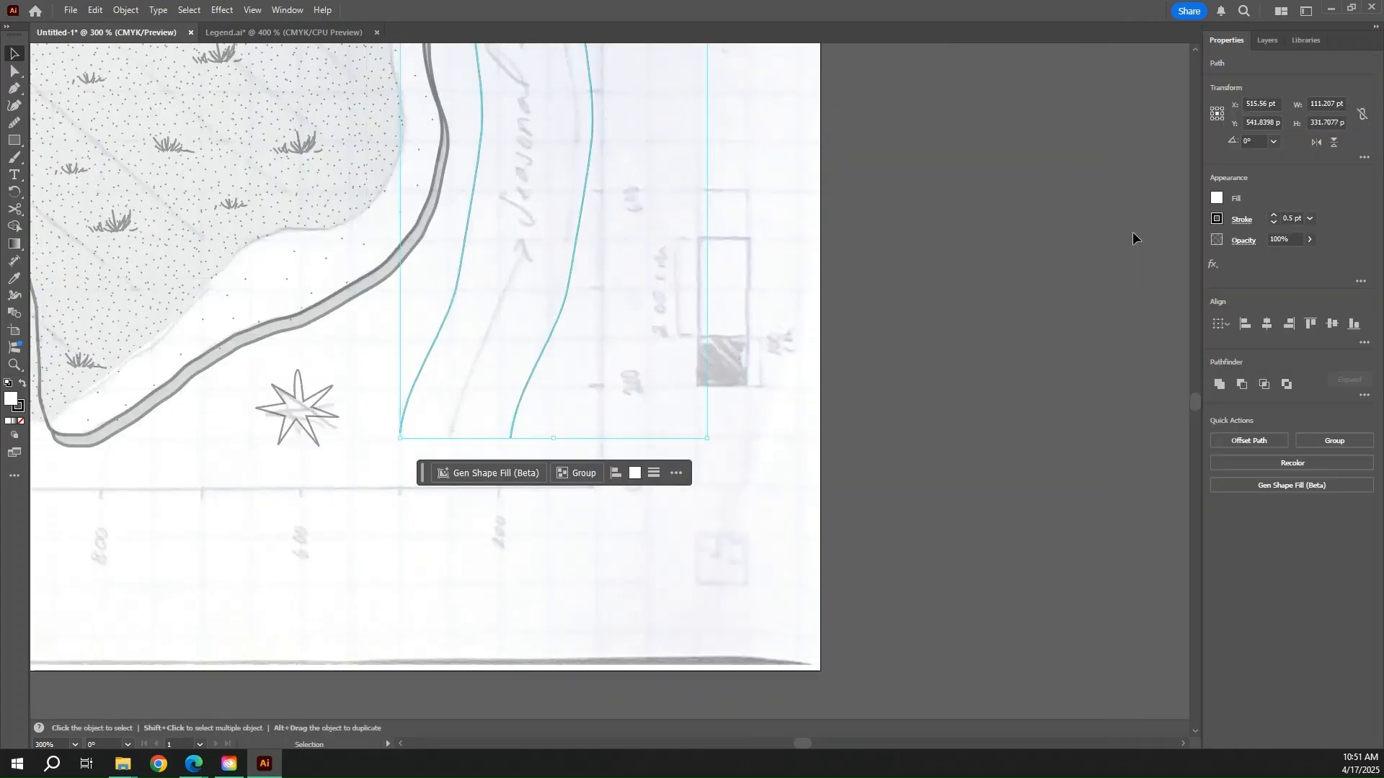
left_click(1216, 198)
left_click(1059, 249)
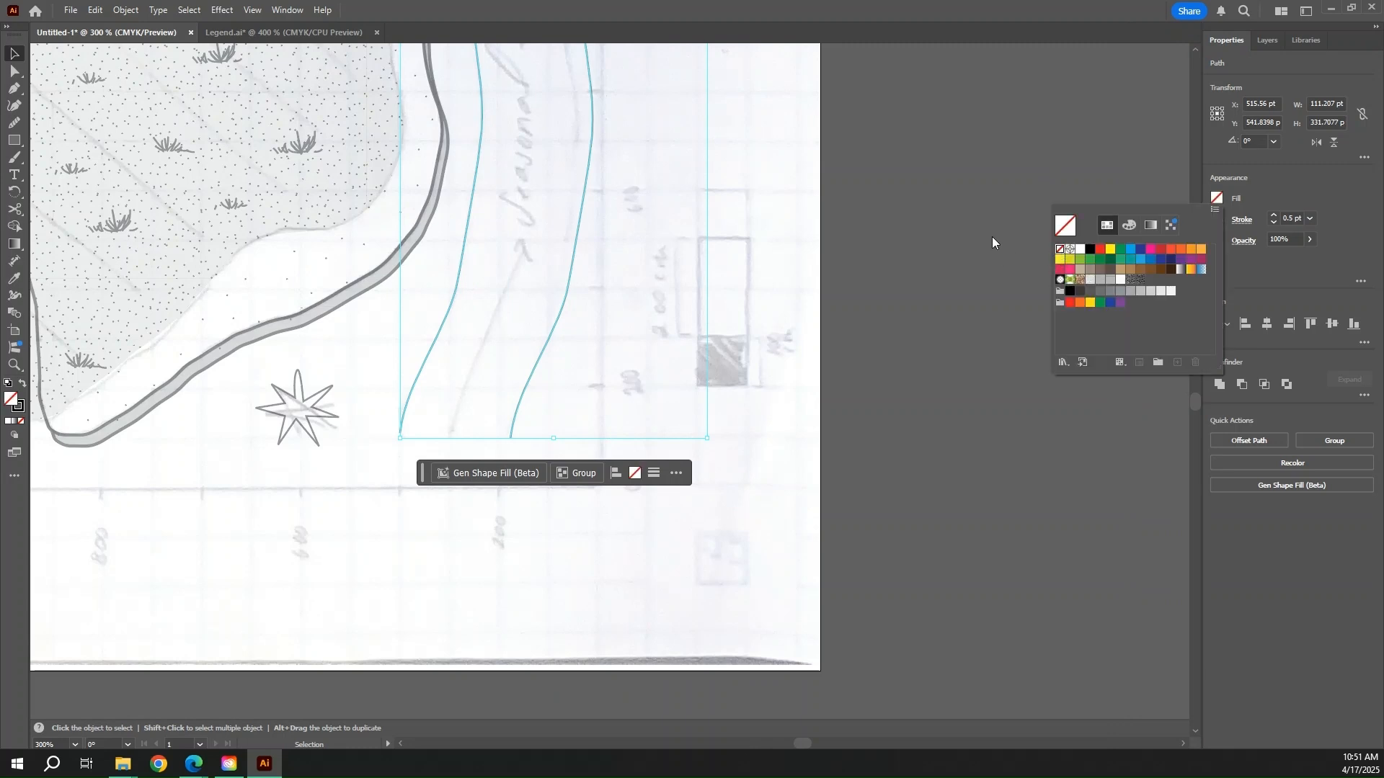
left_click(1272, 216)
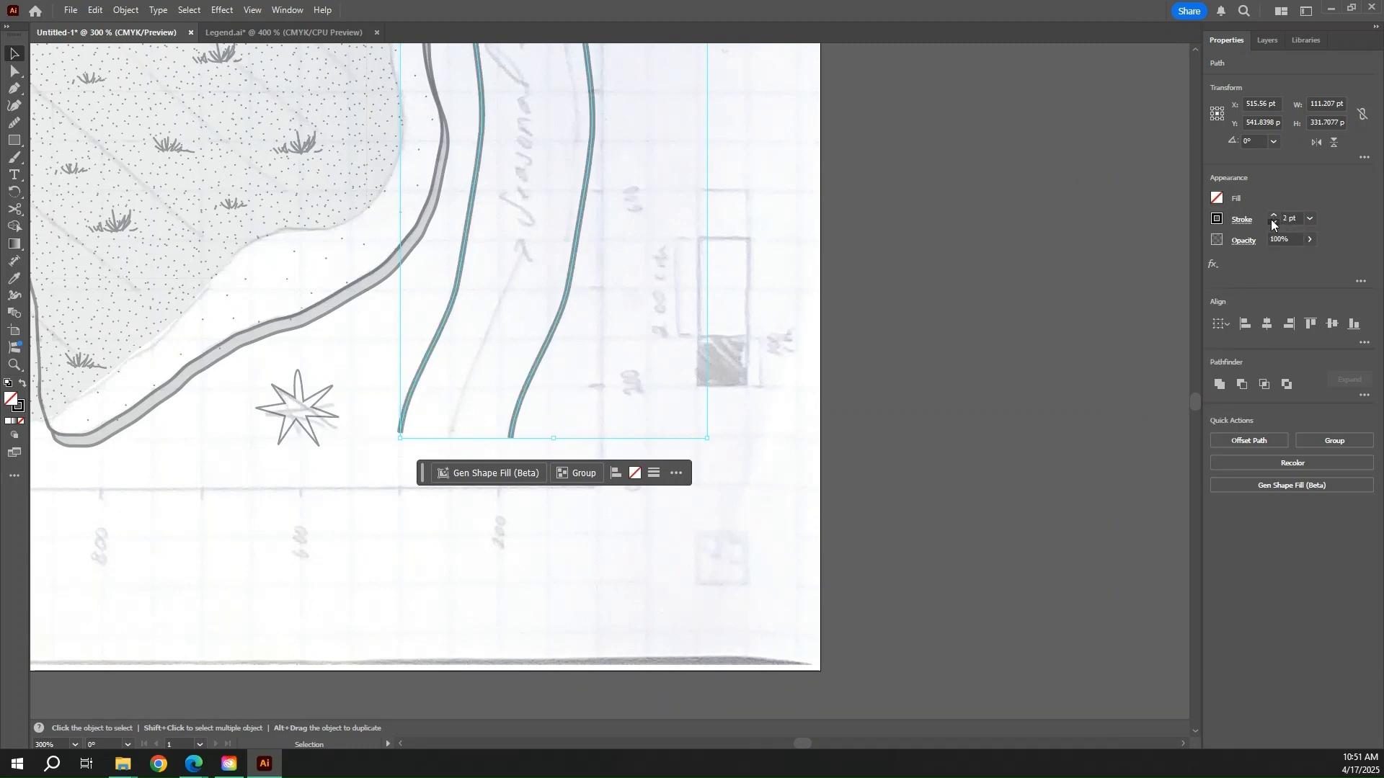
- Make both bank lines dashed with a 4 pt dash and a 4 pt gap
left_click(1242, 219)
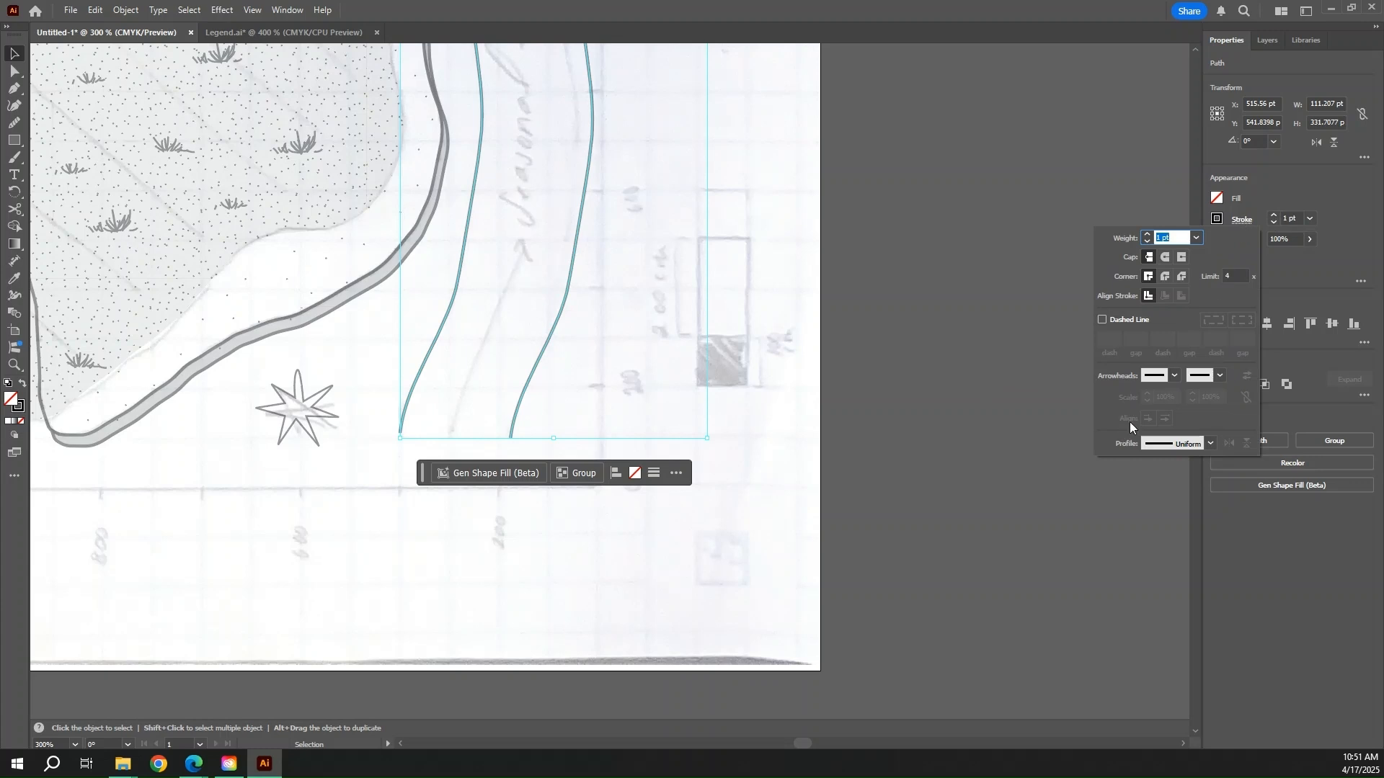
left_click(1101, 318)
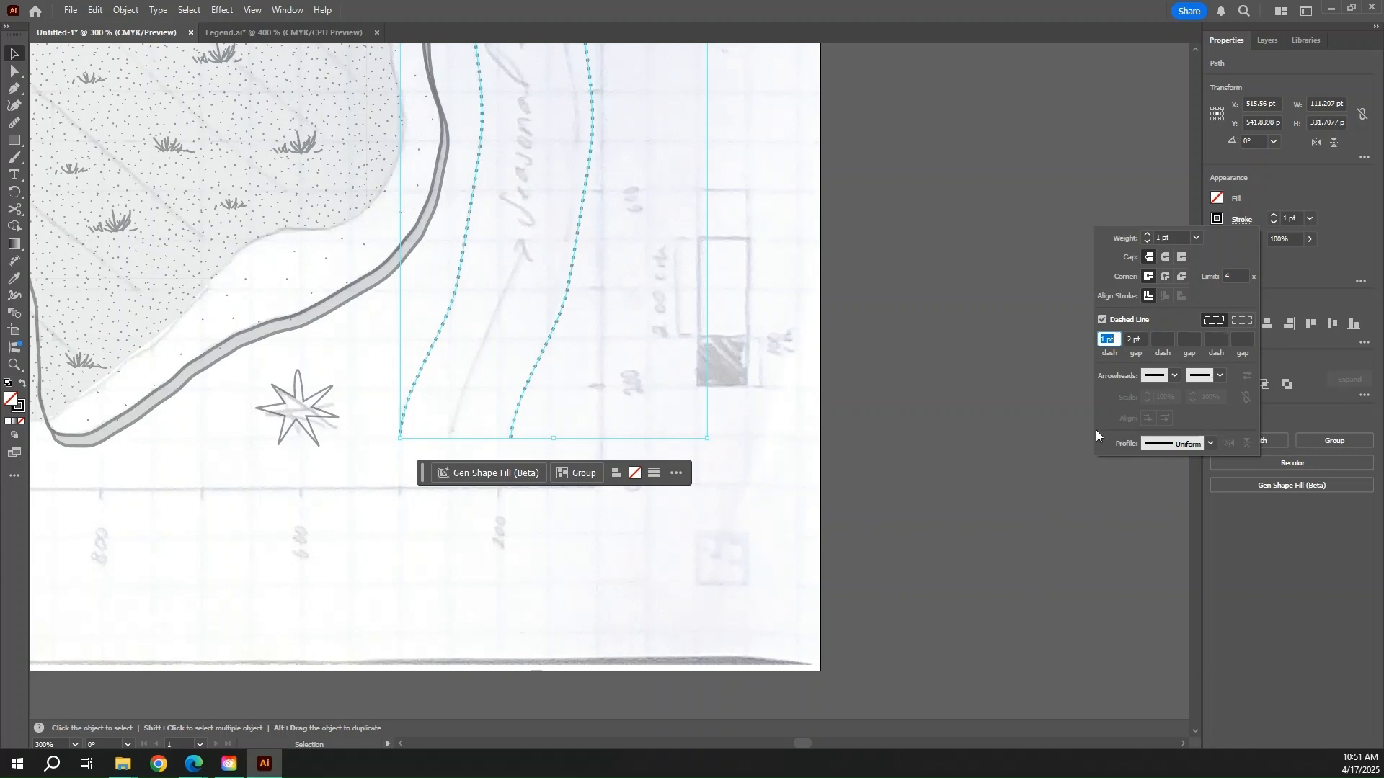
type("4")
left_click(1143, 339)
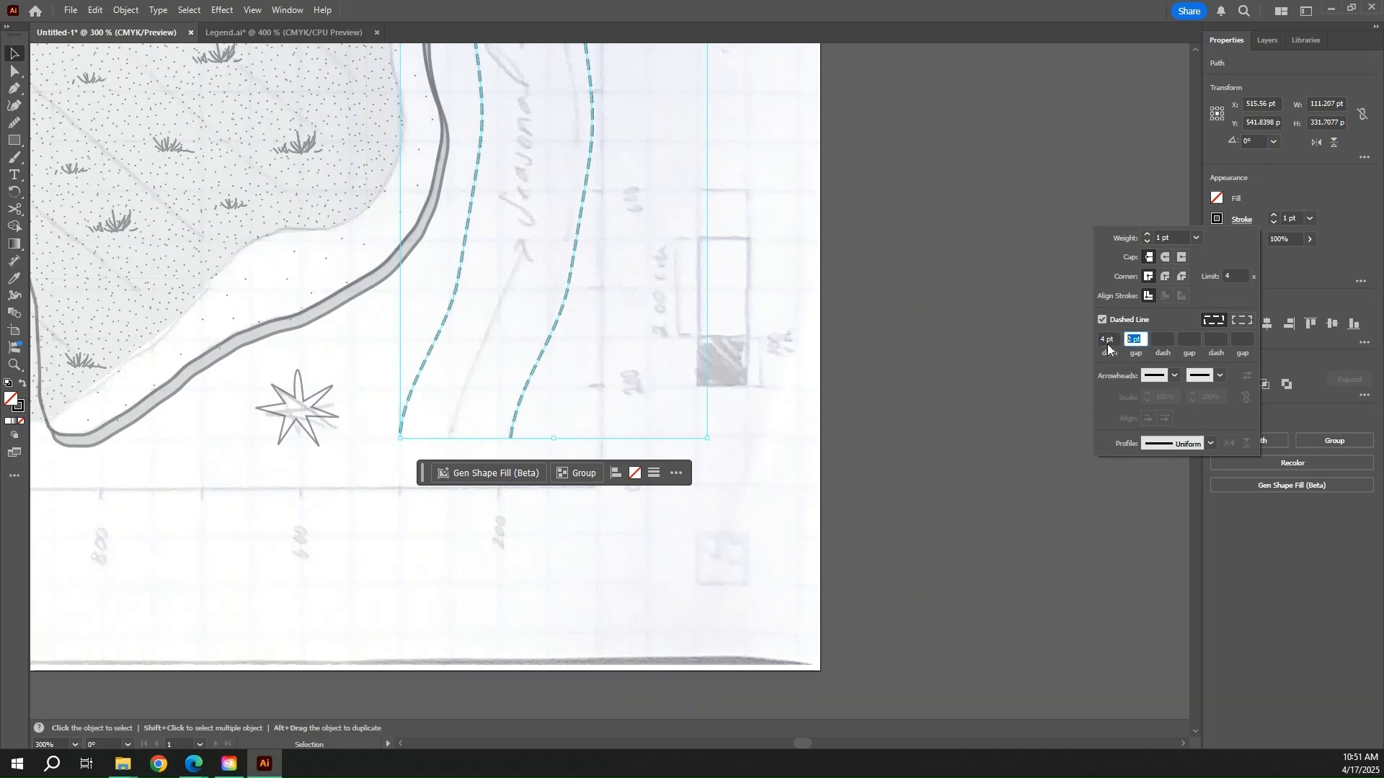
type("4")
key("Tab")
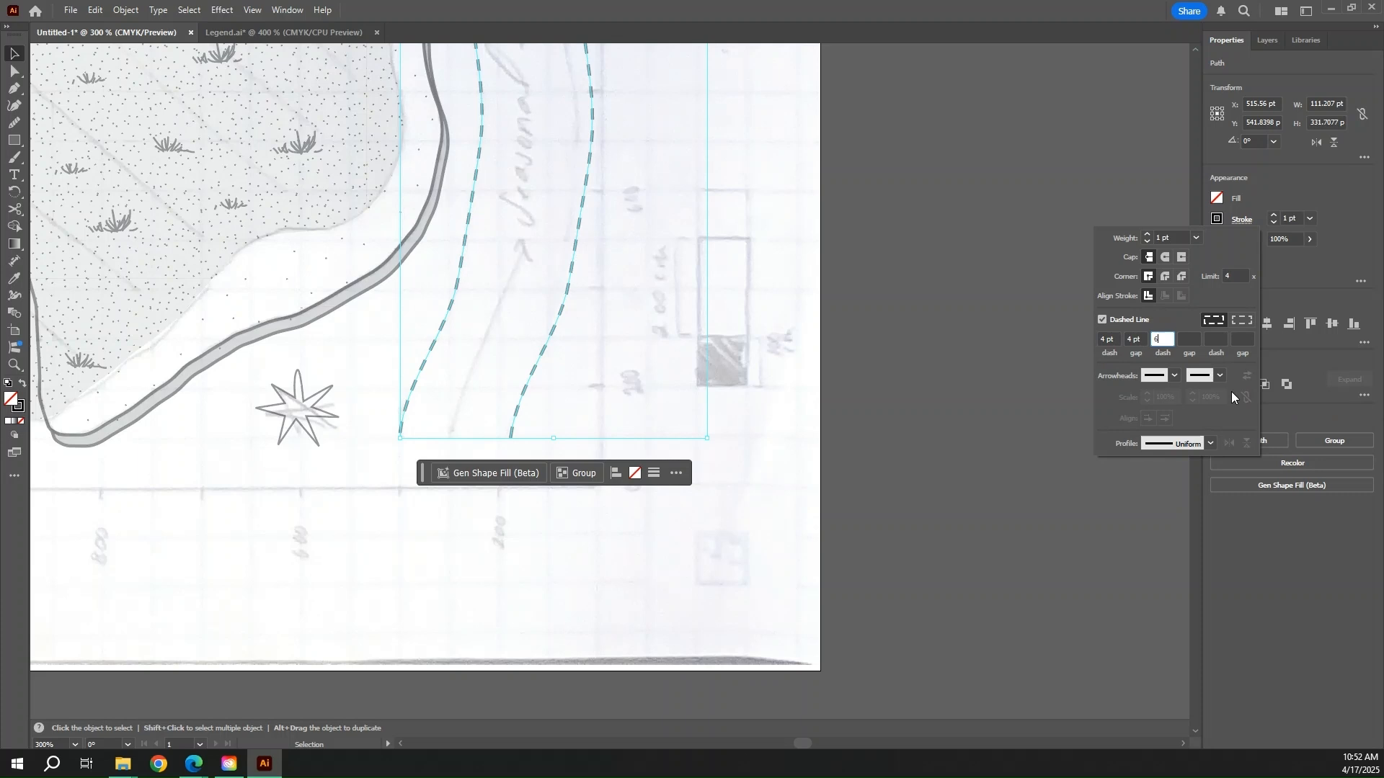
left_click(851, 403)
- Examine the dashed bank lines along the length of the seasonal drainage
scroll(715, 516, "up", 2)
scroll(715, 516, "up", 2)
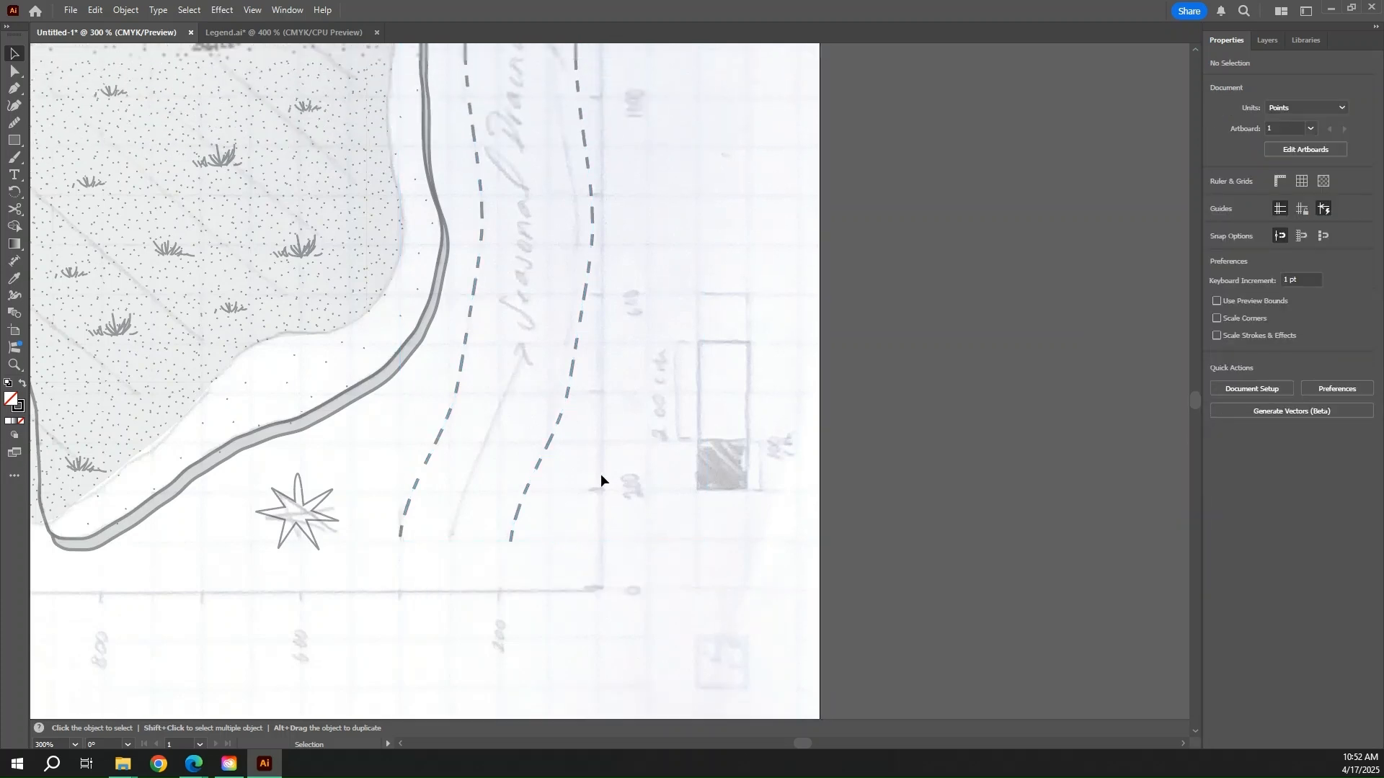
scroll(589, 431, "up", 9)
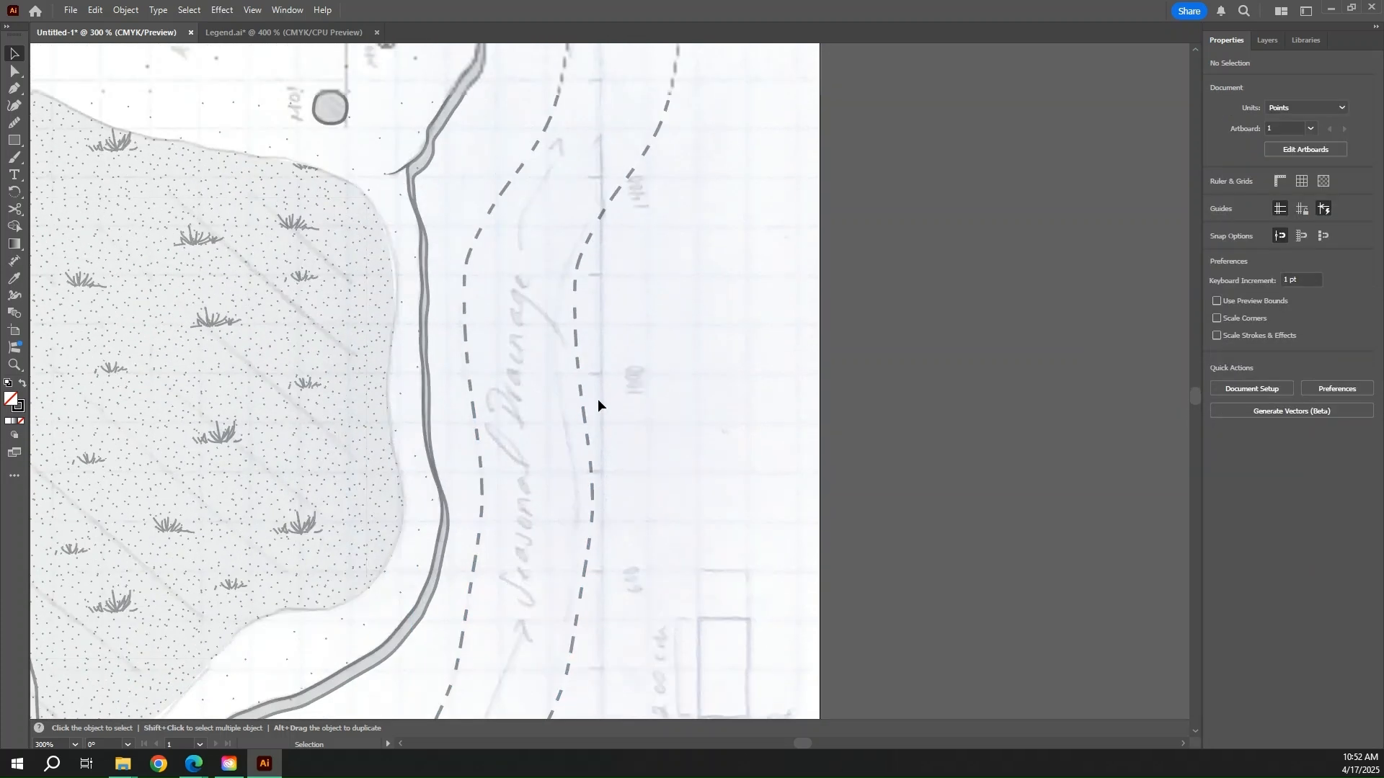
scroll(617, 393, "down", 10)
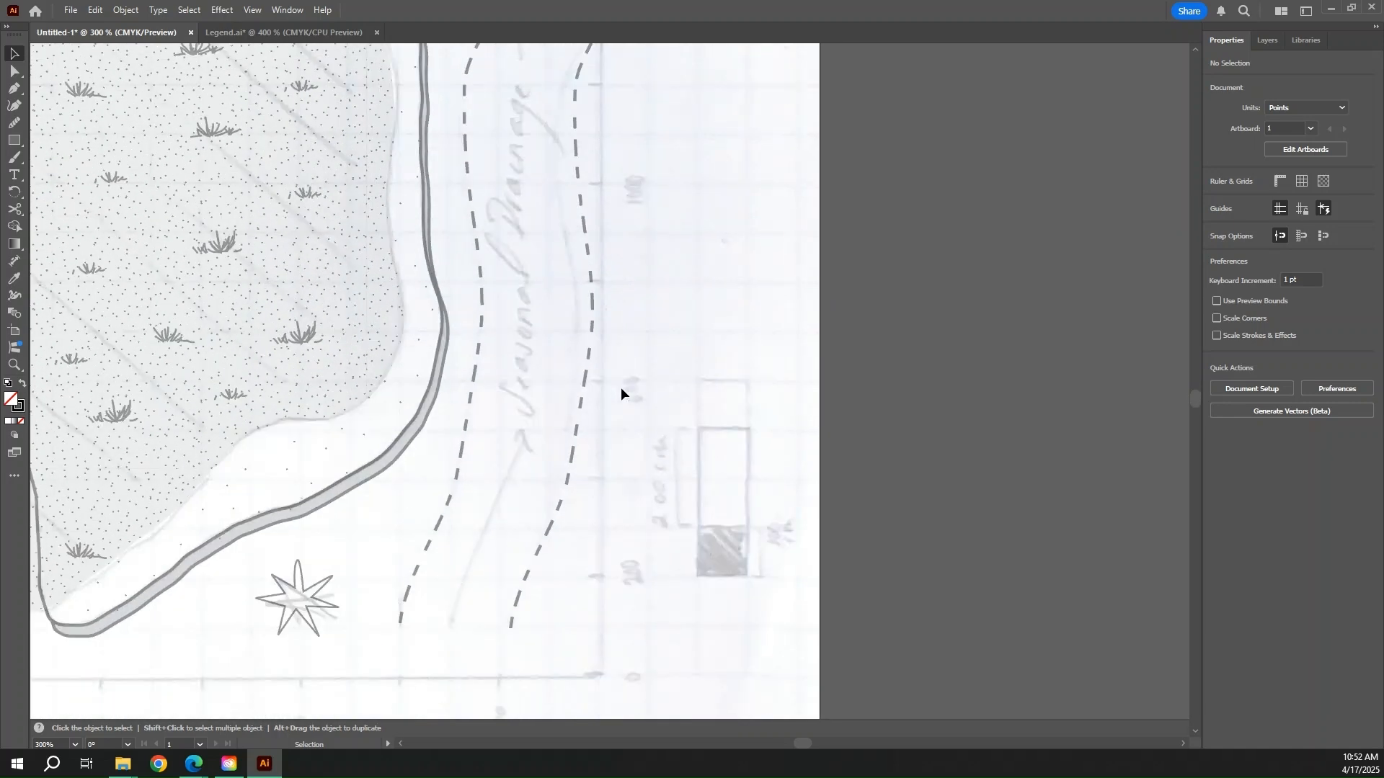
scroll(529, 532, "up", 5)
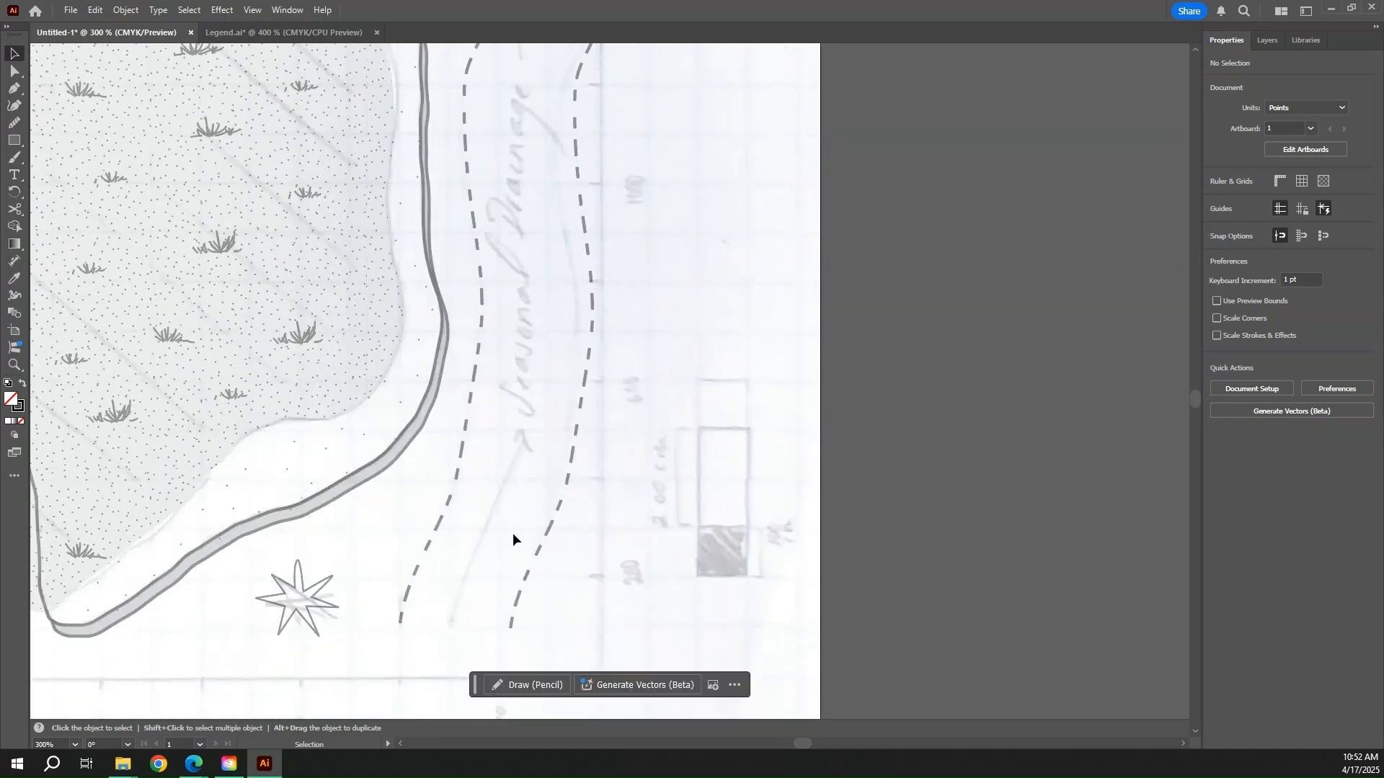
scroll(494, 473, "down", 3)
scroll(584, 490, "down", 4)
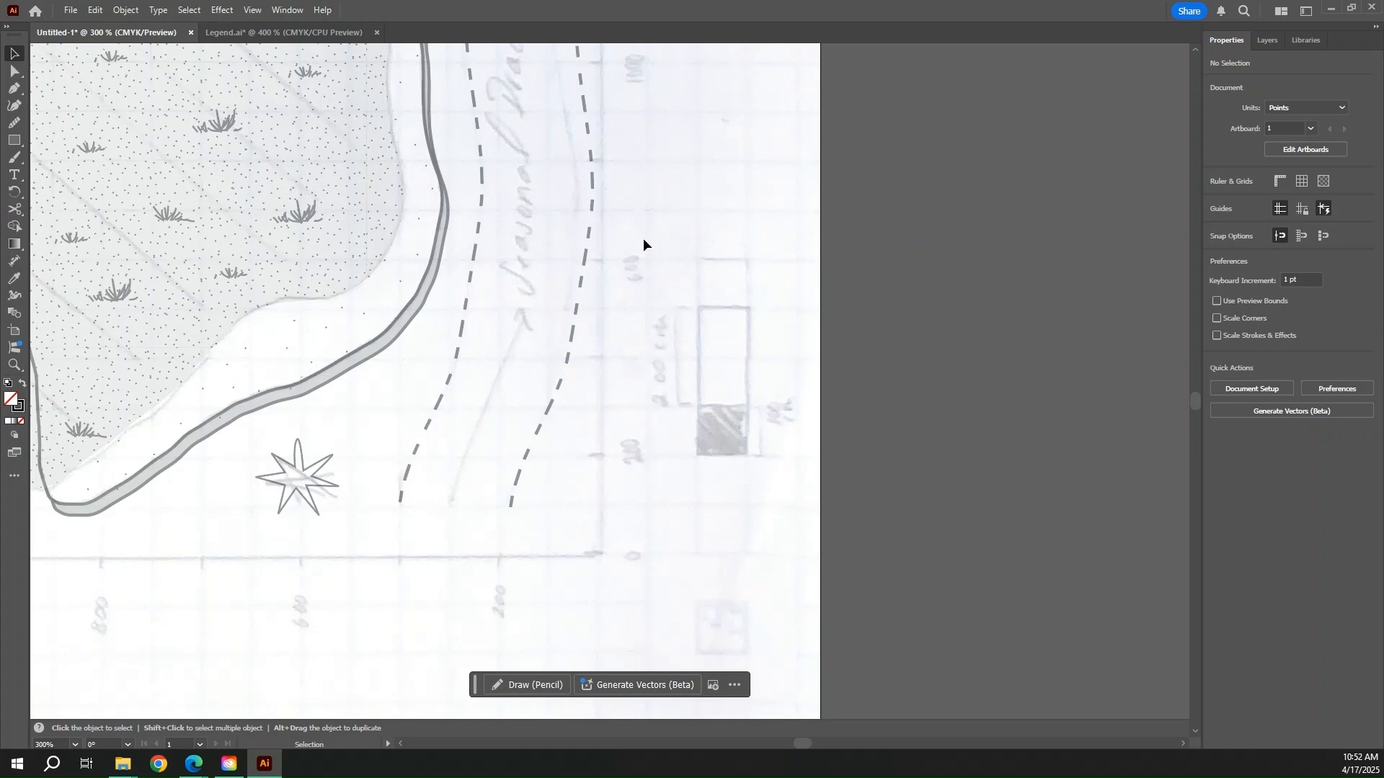
- Draw a Pen path between the dashed banks along the sketched flow line, from their lower ends to the arrowhead below the label
key("p")
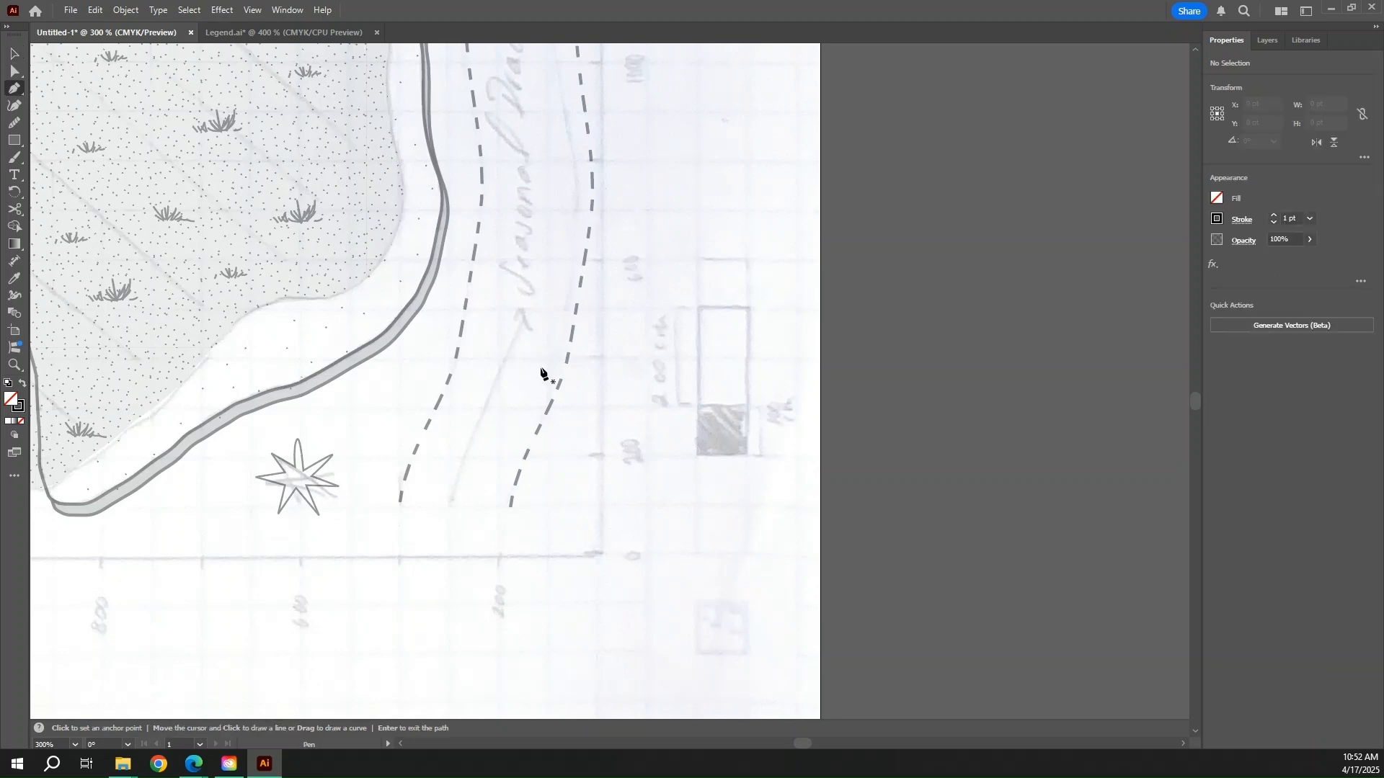
left_click(458, 502)
left_click(461, 477)
left_click(472, 448)
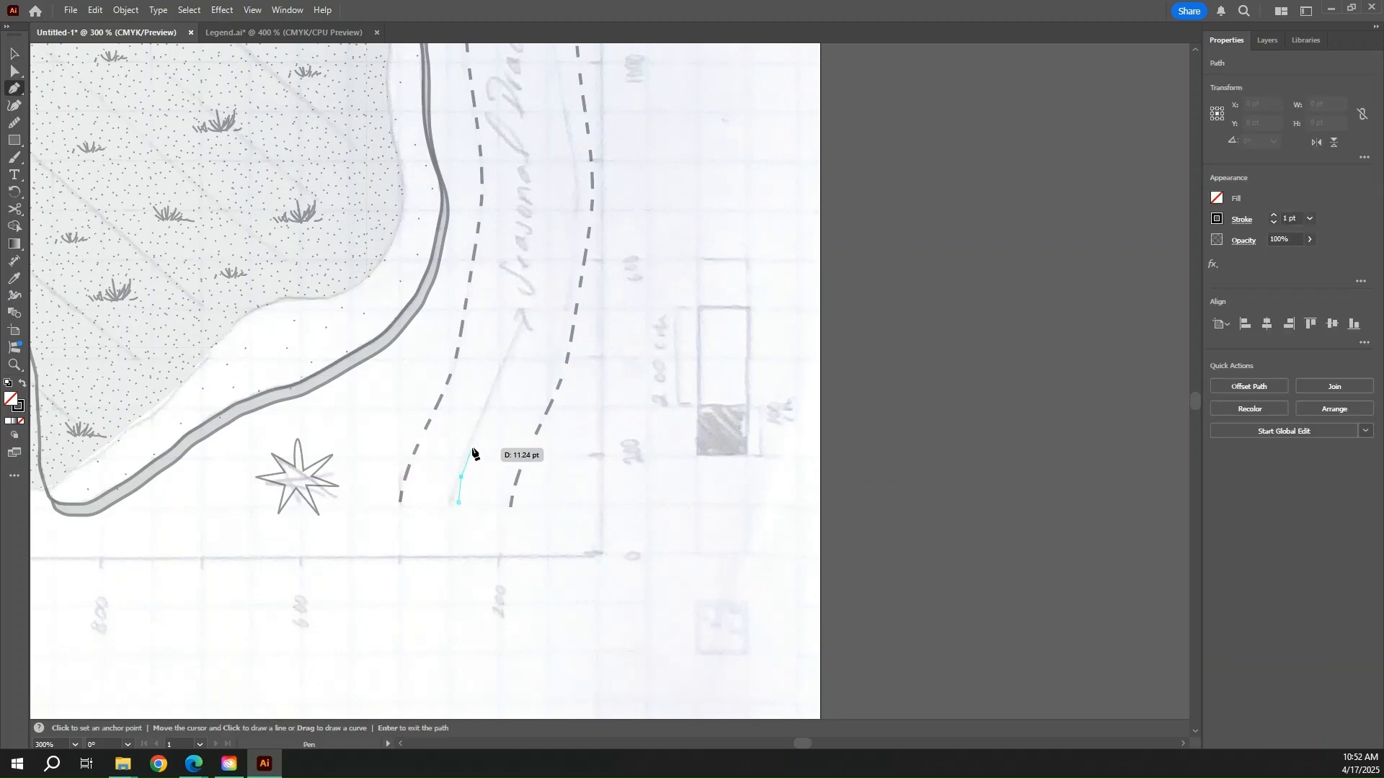
left_click(495, 400)
left_click(513, 358)
left_click(520, 320)
key("Return")
- Draw a second Pen path between the dashed banks, following the Seasonal Drainage label to just past its upper end
left_click_drag(556, 139, 528, 460)
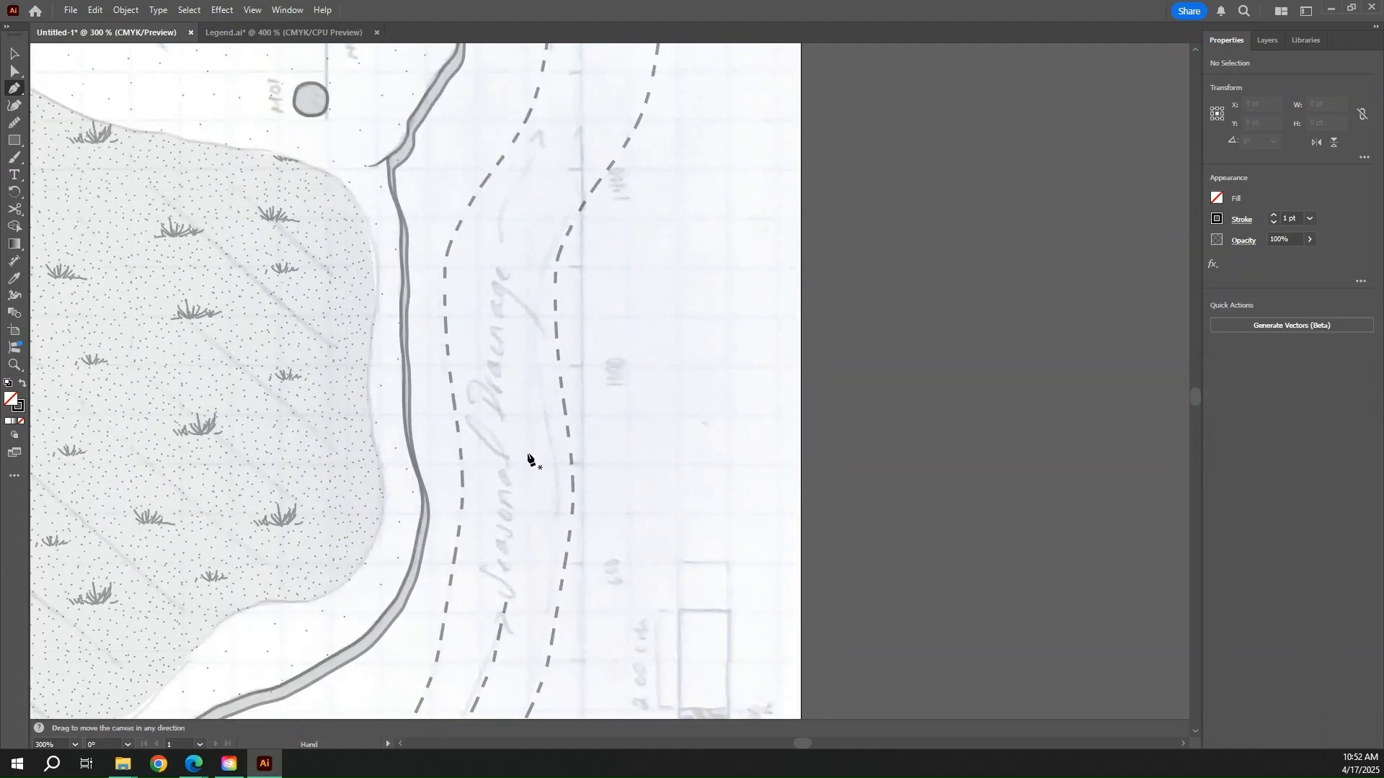
left_click(514, 530)
left_click(510, 457)
left_click(511, 415)
left_click(503, 320)
left_click(505, 271)
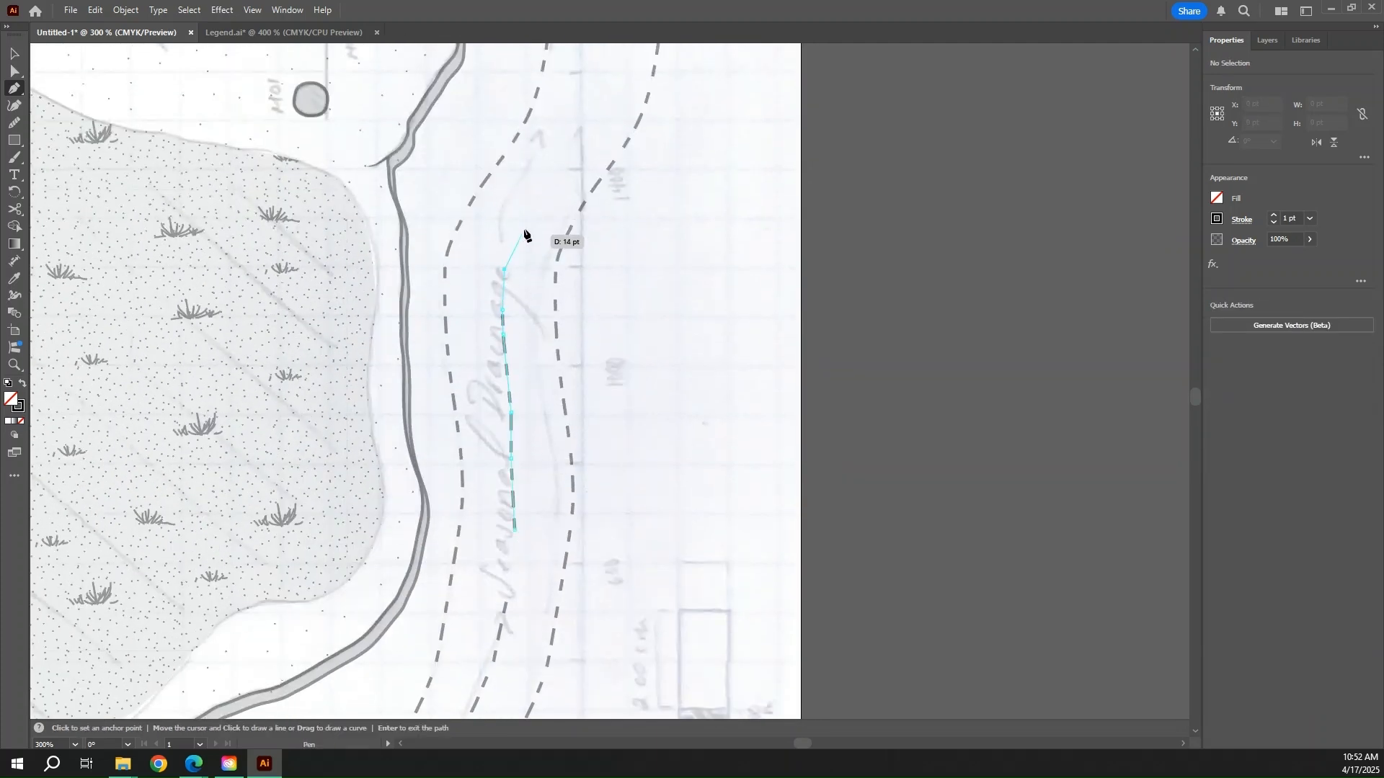
left_click(524, 232)
left_click(557, 178, "ctrl")
- Draw a third Pen path between the upper stretch of the dashed banks, ending just above the 1800 mark
left_click_drag(560, 209, 546, 252)
left_click(470, 475)
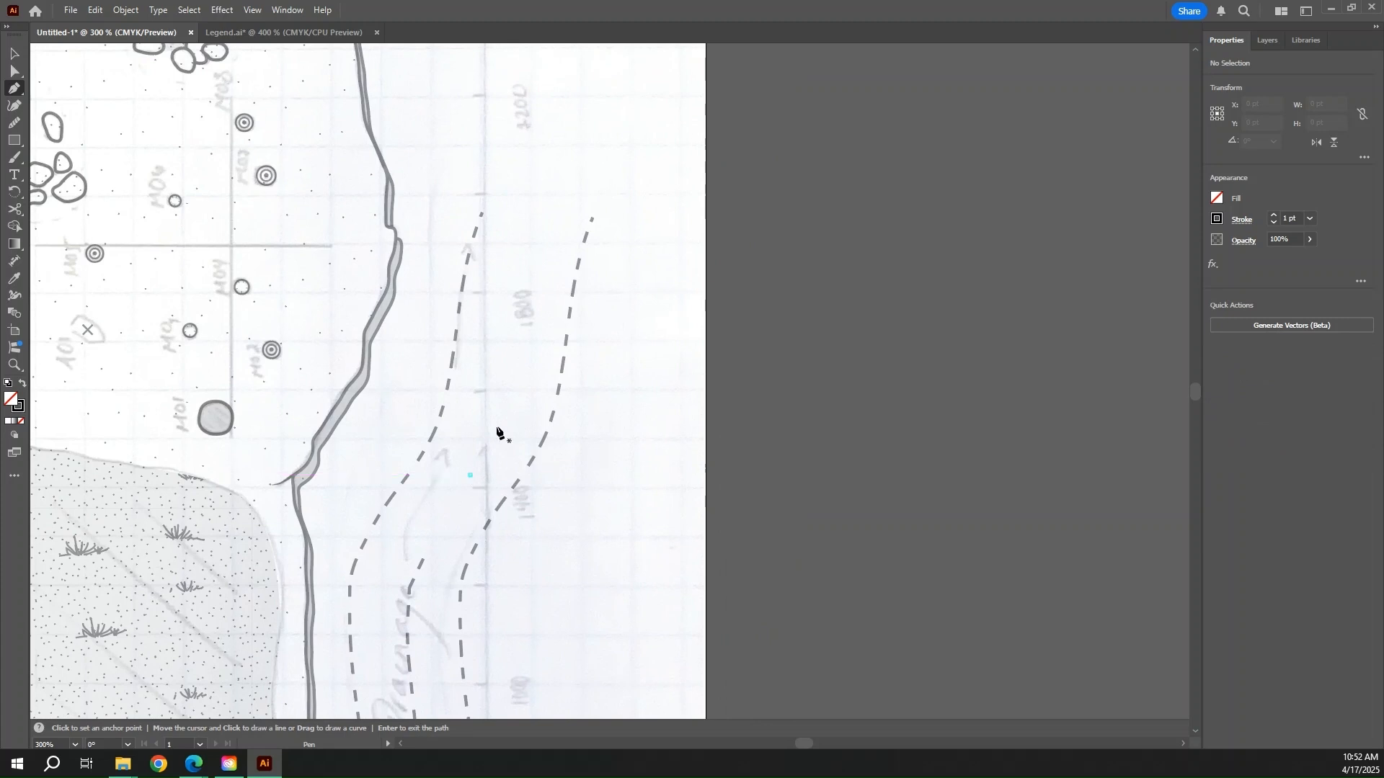
left_click(503, 384)
left_click(513, 341)
left_click(514, 283)
left_click(524, 249)
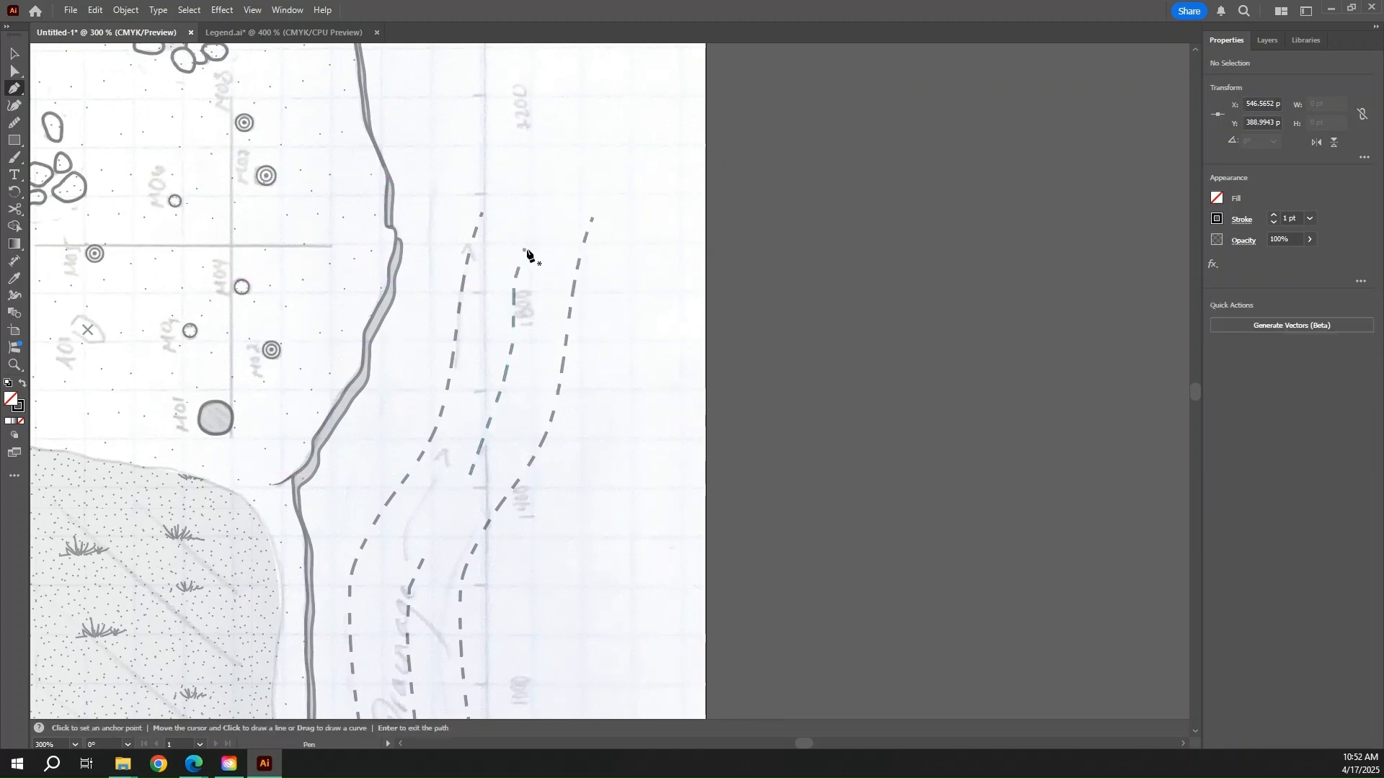
- Select the three center flow lines and turn off their dashed stroke so they are solid
key("v")
left_click(516, 306)
scroll(478, 481, "down", 5)
left_click(416, 464, "shift")
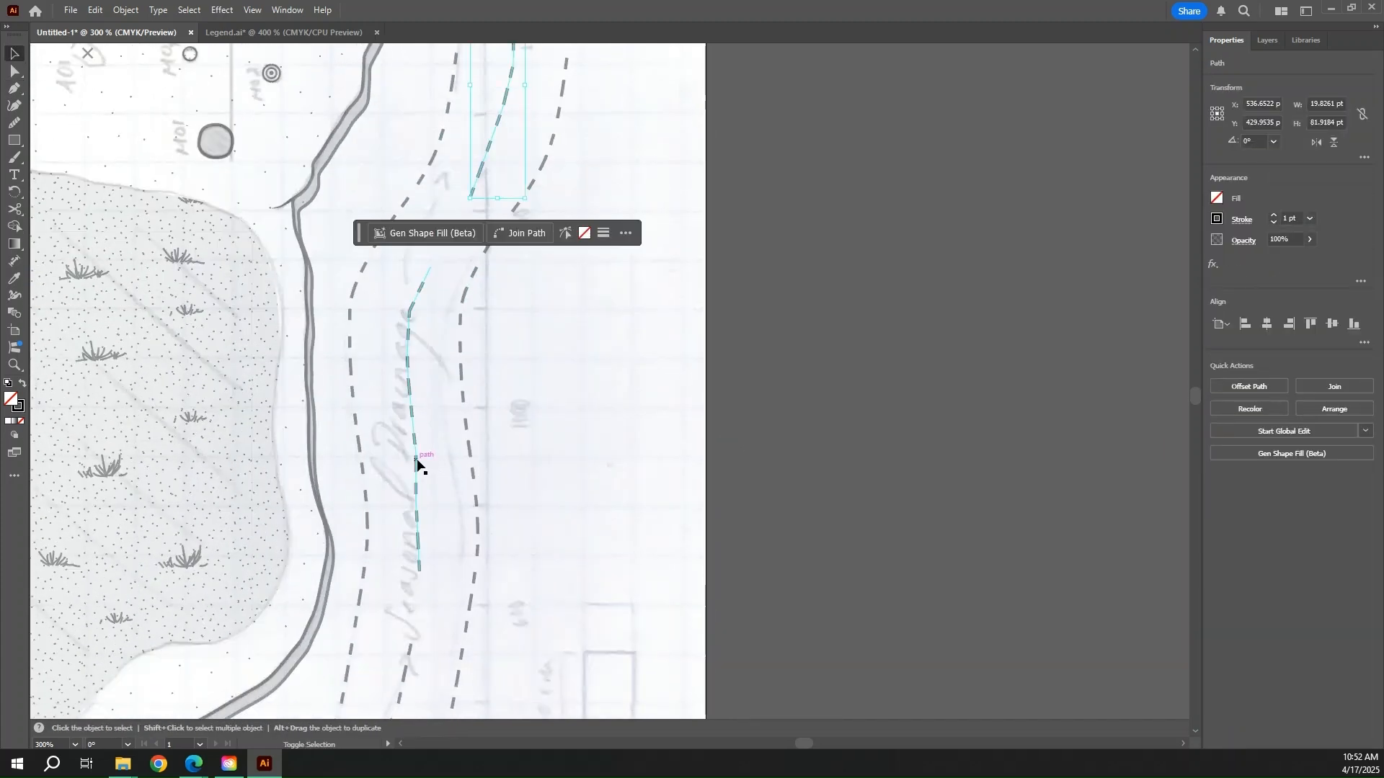
scroll(660, 437, "down", 4)
left_click(401, 446, "shift")
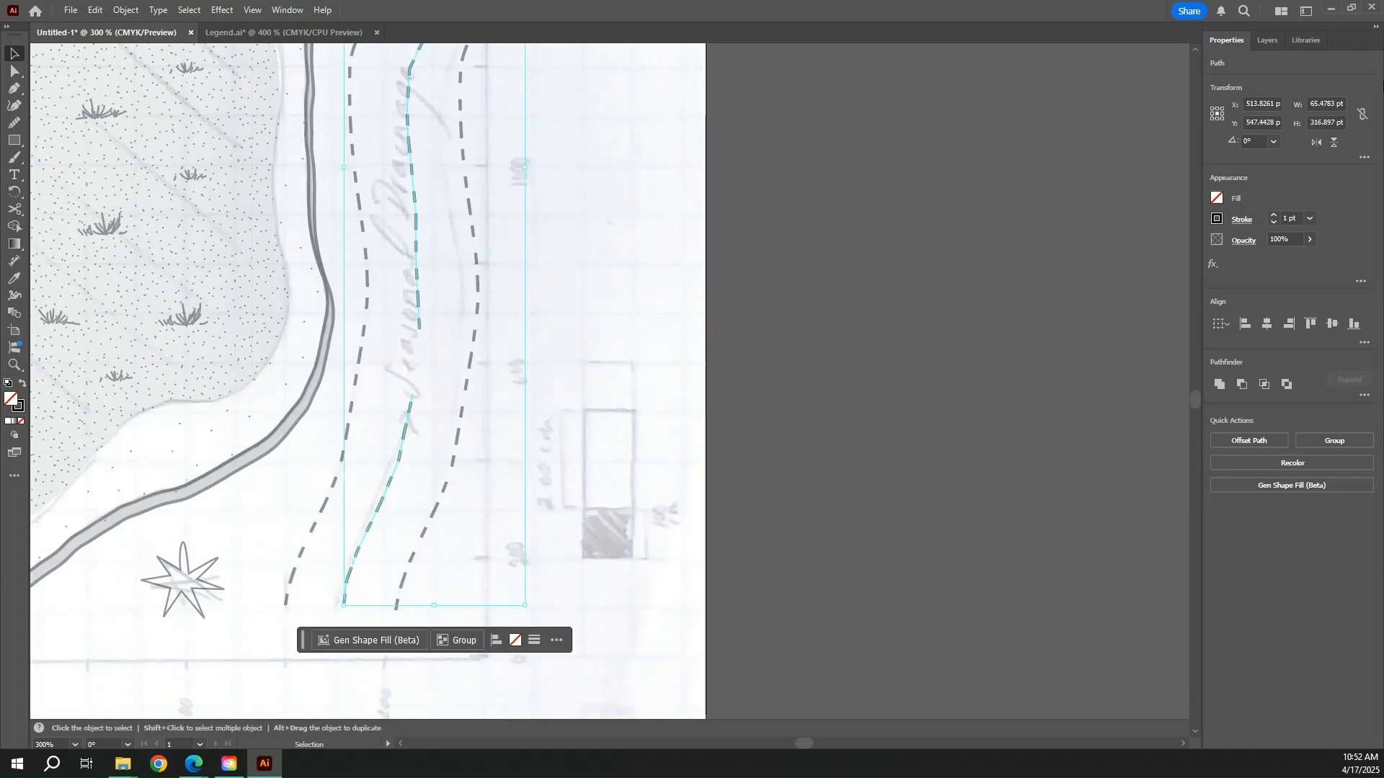
left_click(1216, 218)
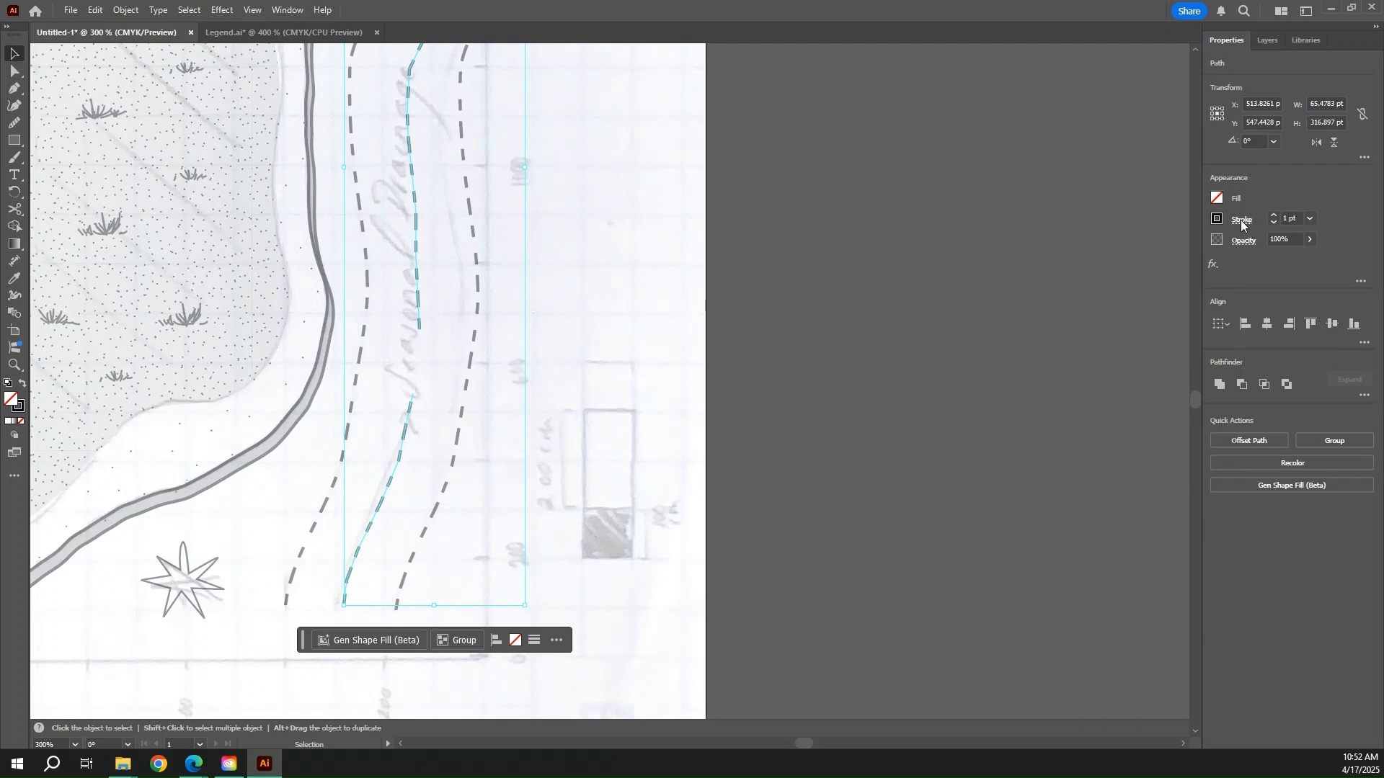
left_click(1239, 219)
left_click(1101, 322)
left_click(1037, 290)
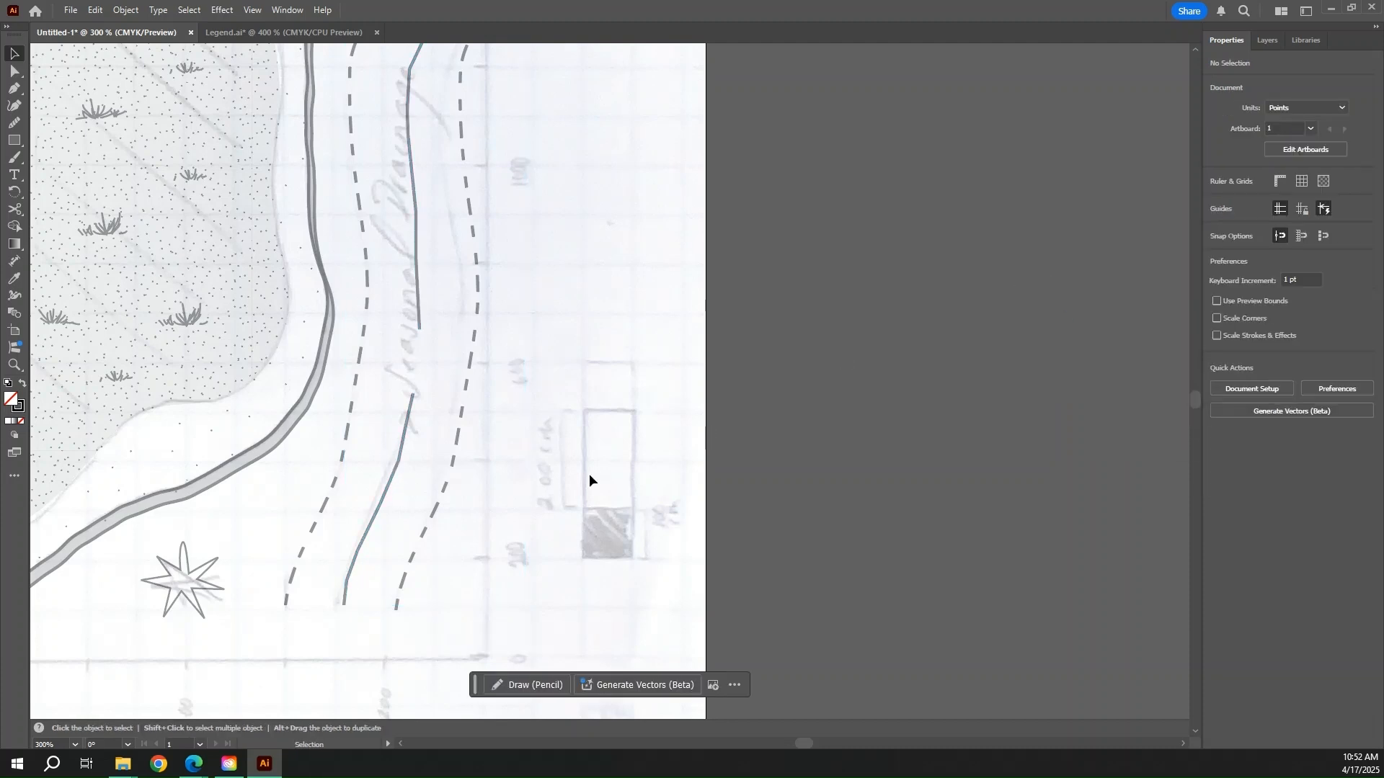
- Smooth the lowest center flow line by 26% with the Smooth tool
left_click(408, 422)
left_click(15, 123)
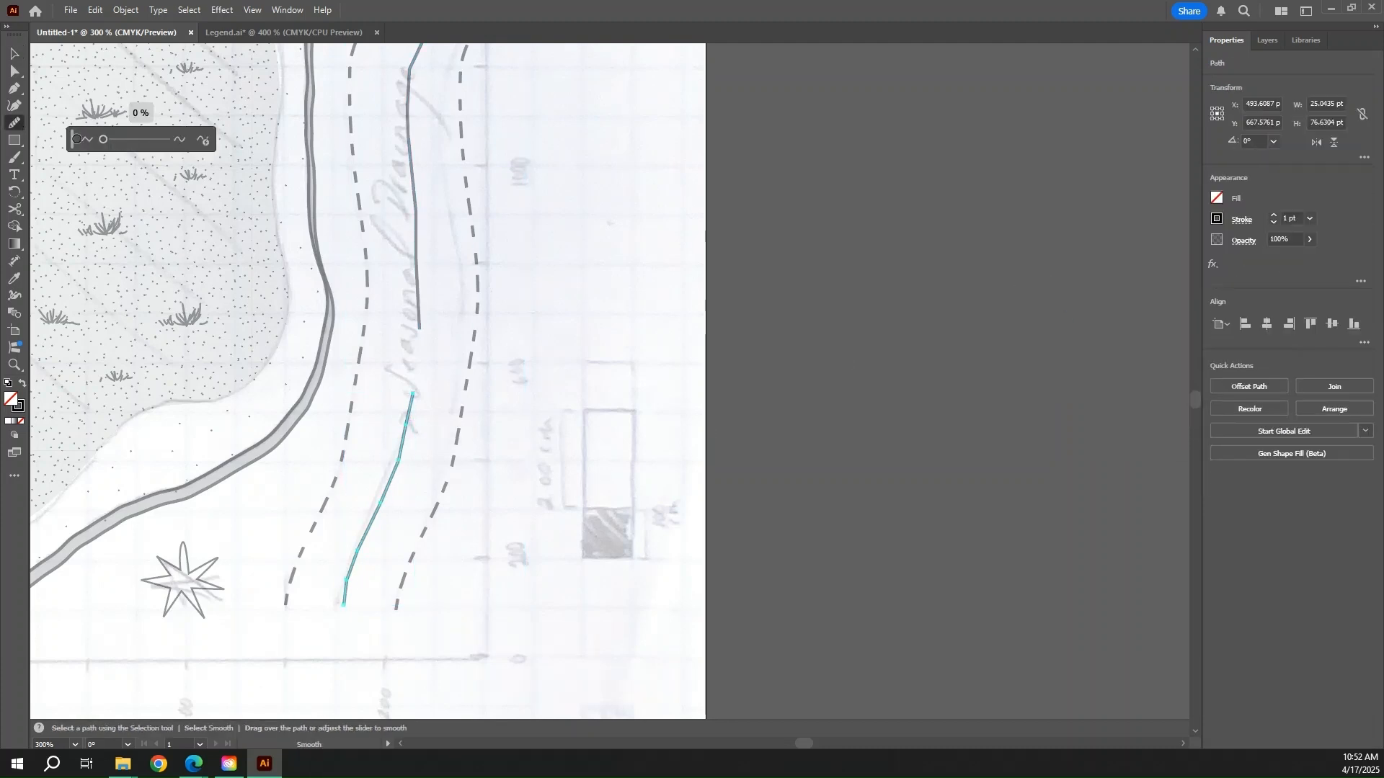
left_click_drag(106, 140, 121, 139)
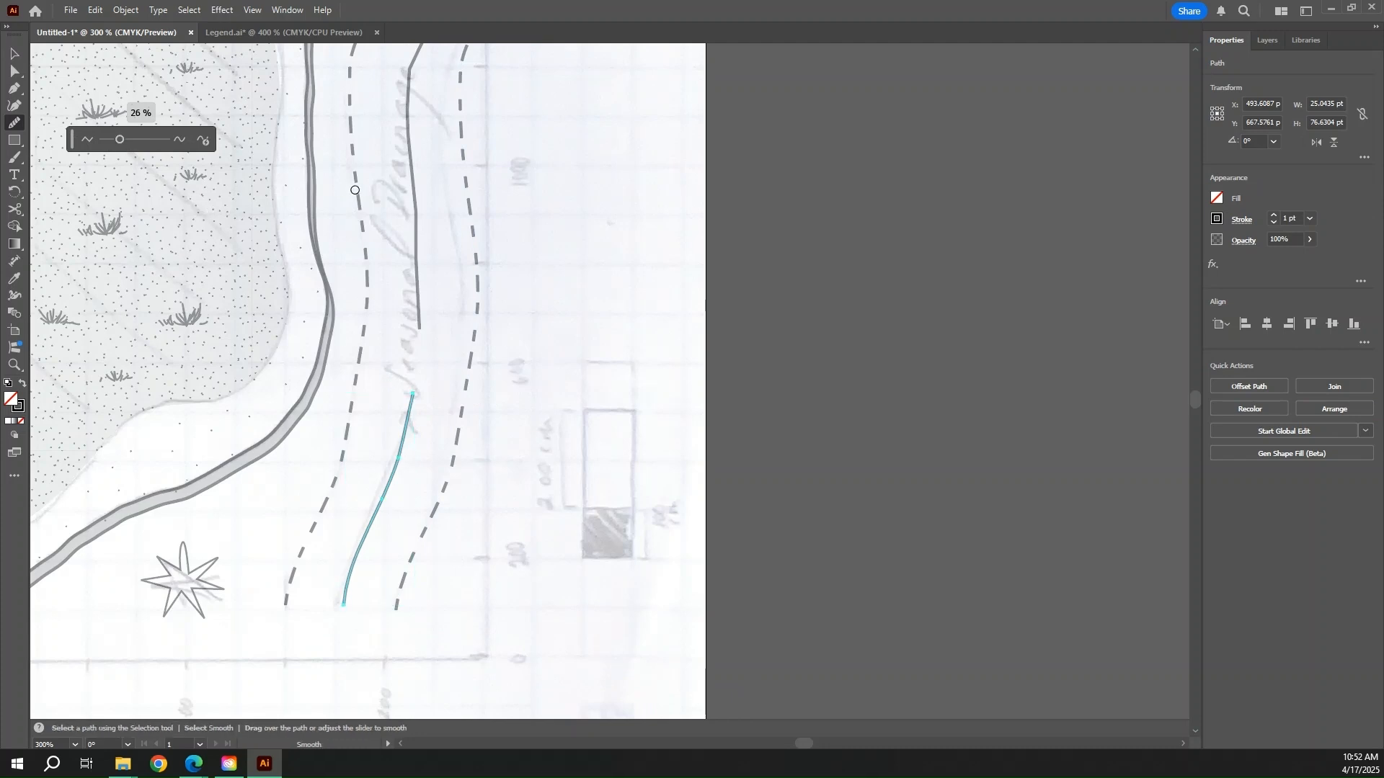
- Smooth the middle center flow line by 43% and the upper center flow line by 80% with the Smooth tool
left_click(415, 173, "ctrl")
scroll(208, 165, "up", 2)
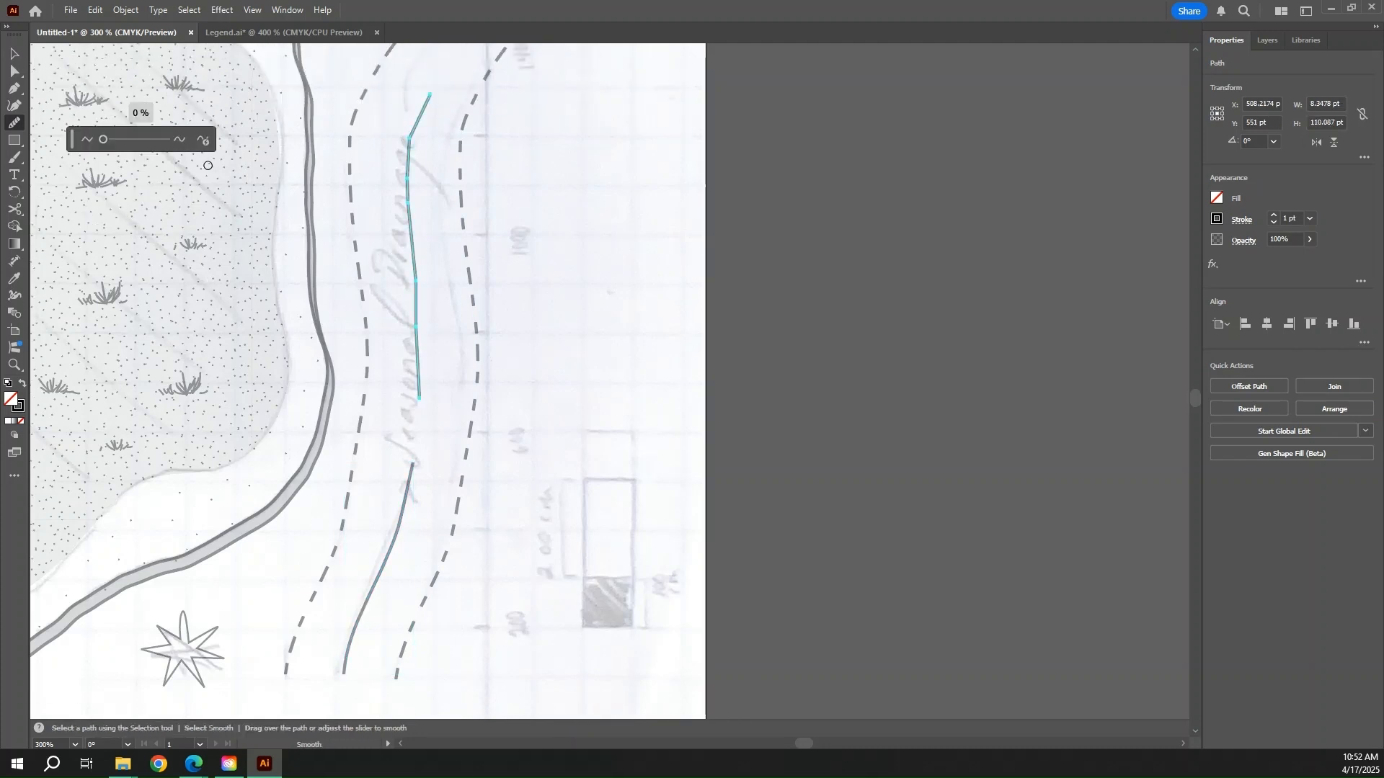
scroll(596, 216, "up", 3)
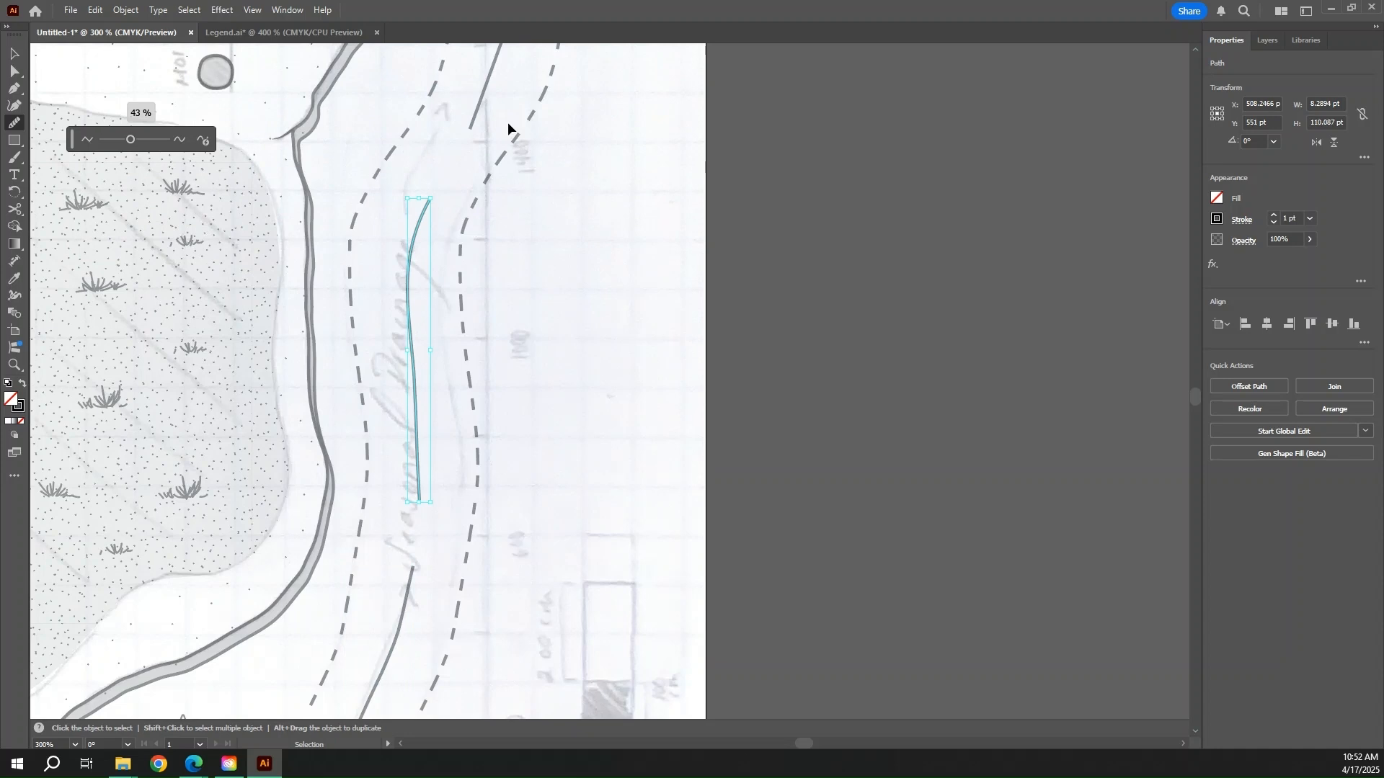
left_click(480, 106, "ctrl")
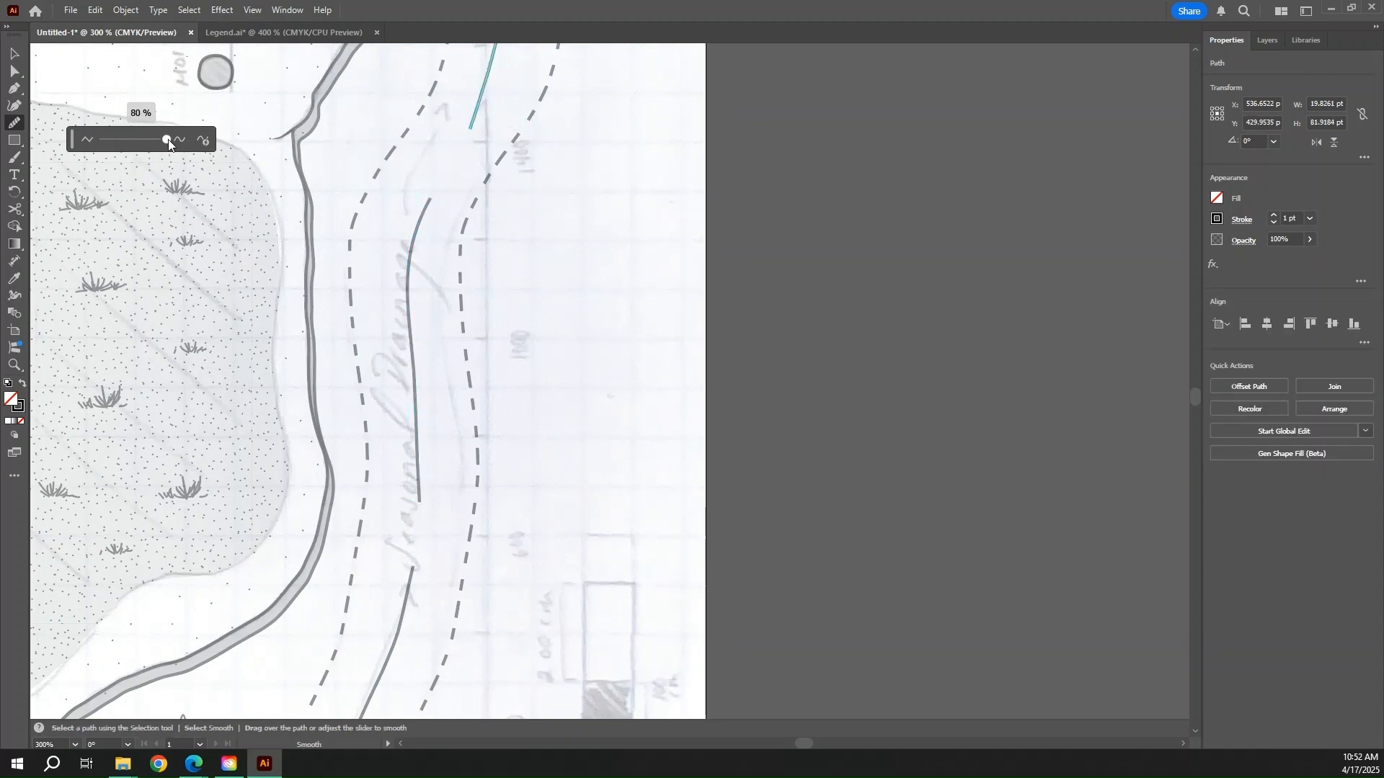
scroll(652, 261, "up", 6)
left_click(649, 325, "ctrl")
- Select the three center flow lines of the drainage and add an Arrow 3 arrowhead to their upper ends
key("v")
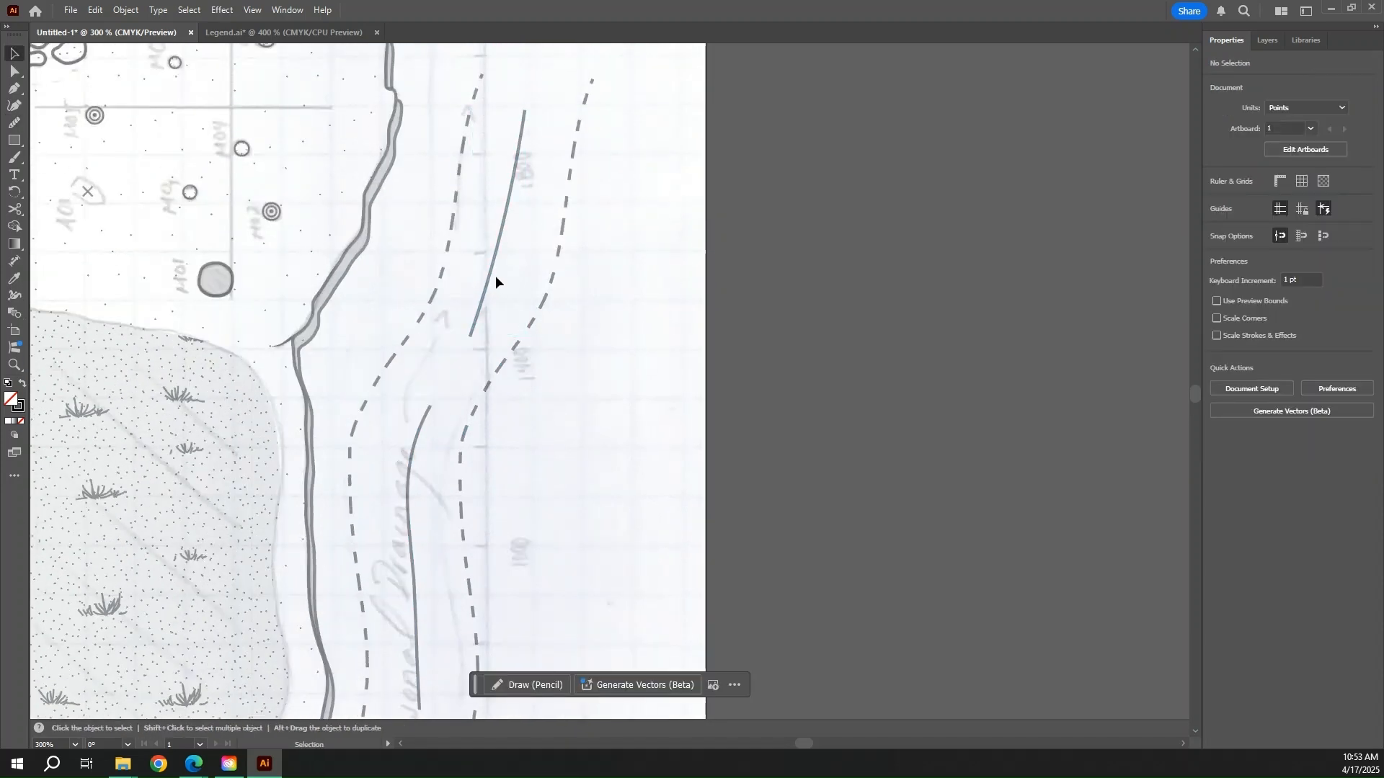
left_click(493, 261)
left_click(407, 533, "shift")
scroll(600, 495, "down", 12)
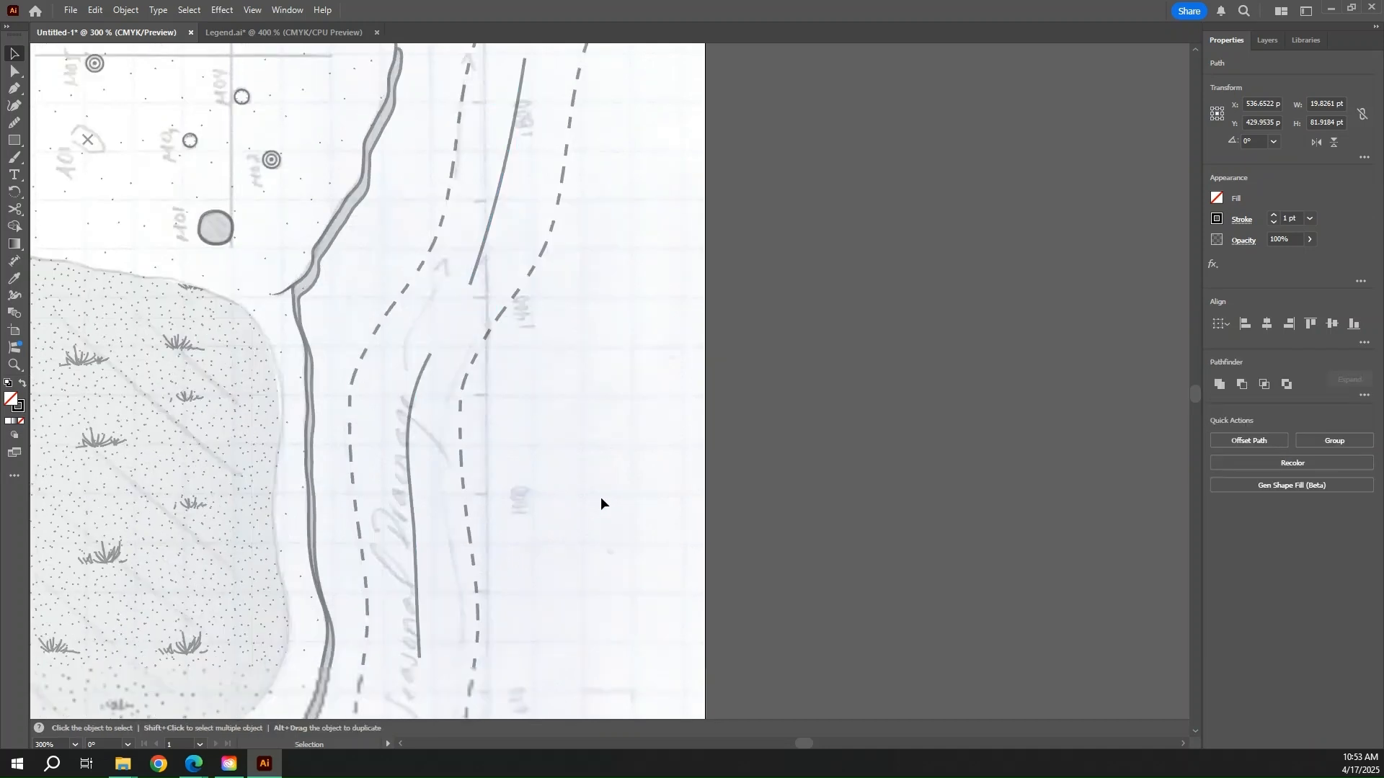
left_click(395, 432, "shift")
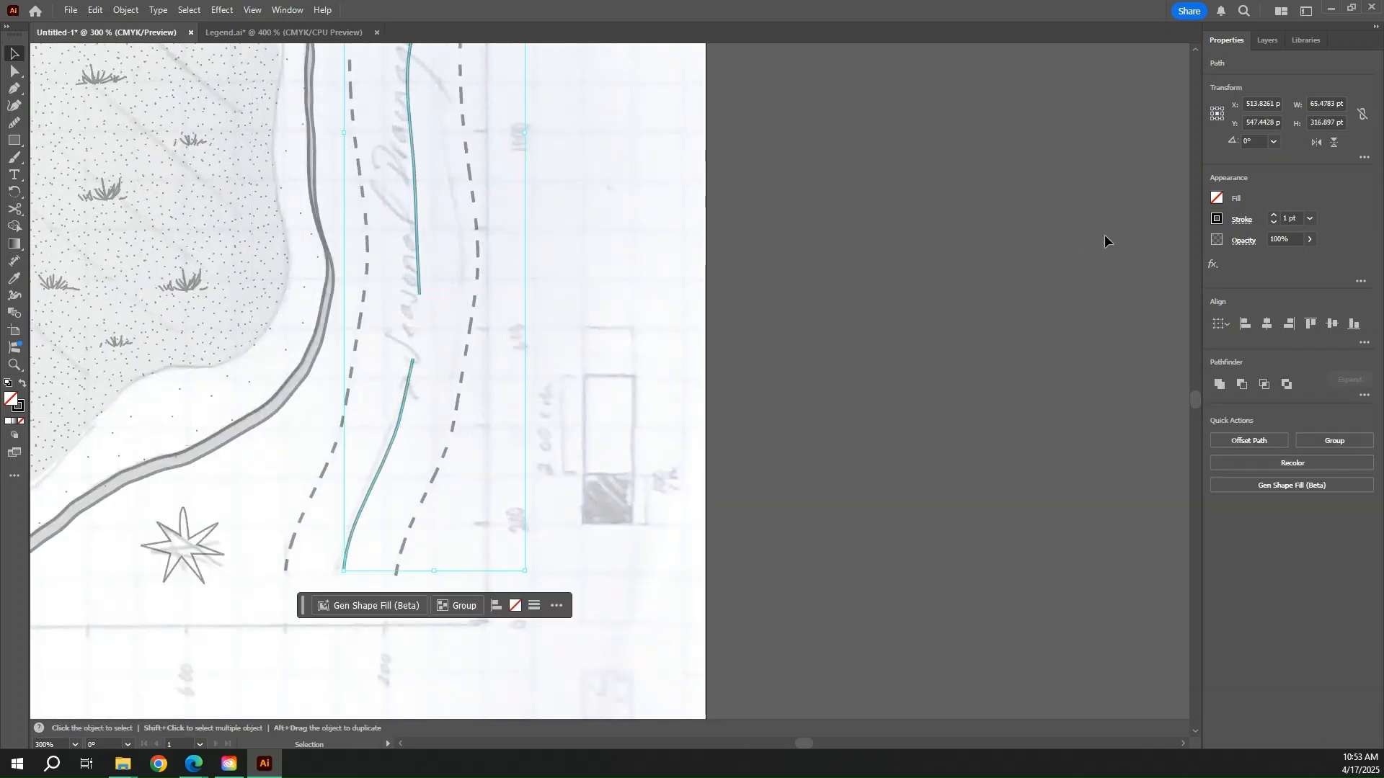
left_click(1242, 219)
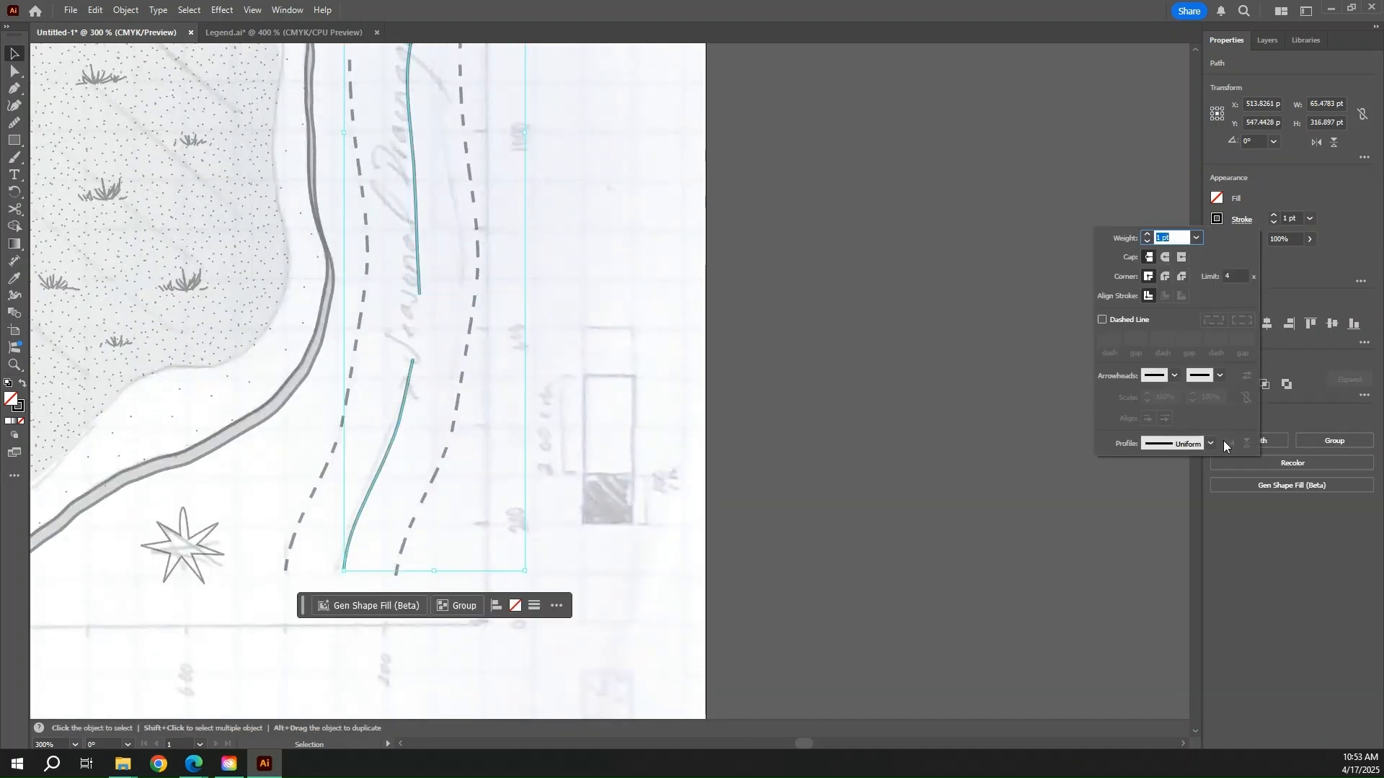
left_click(1220, 375)
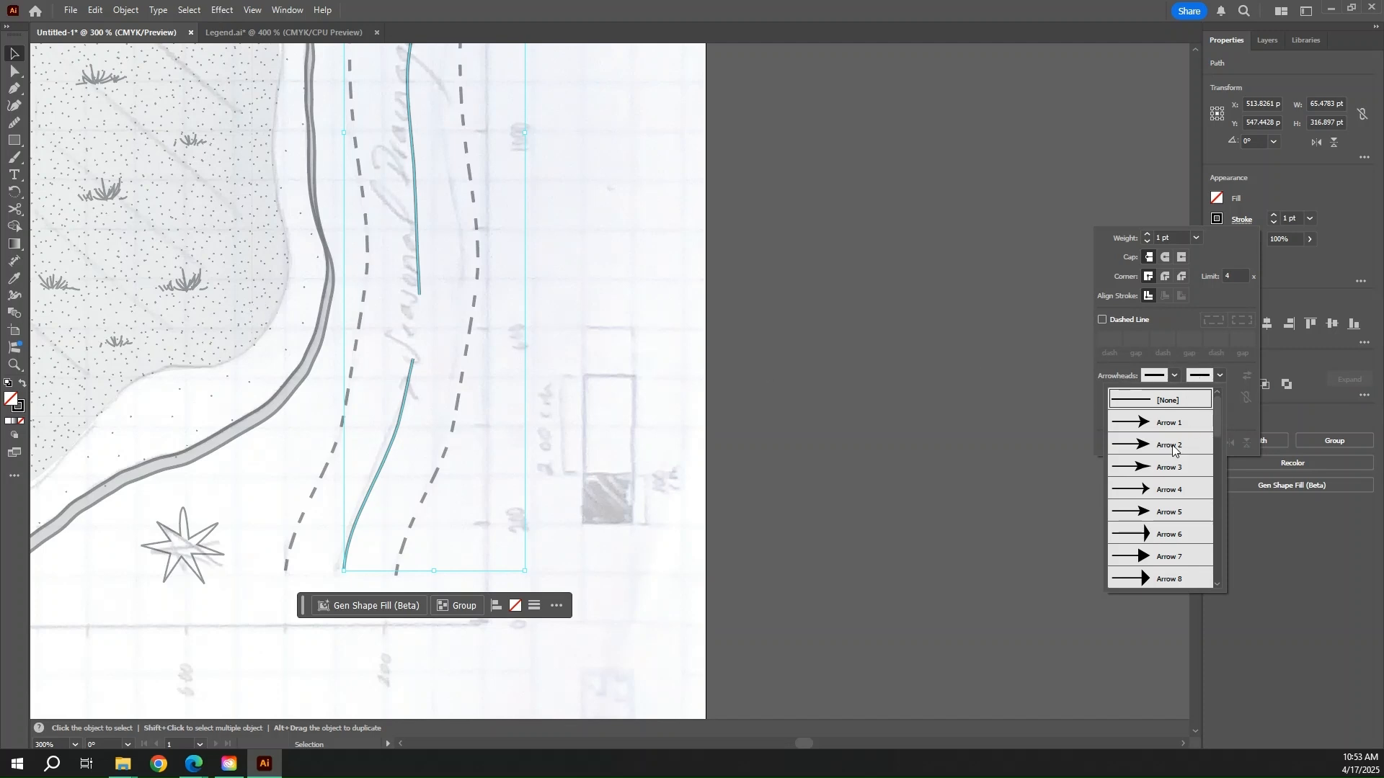
left_click(1169, 472)
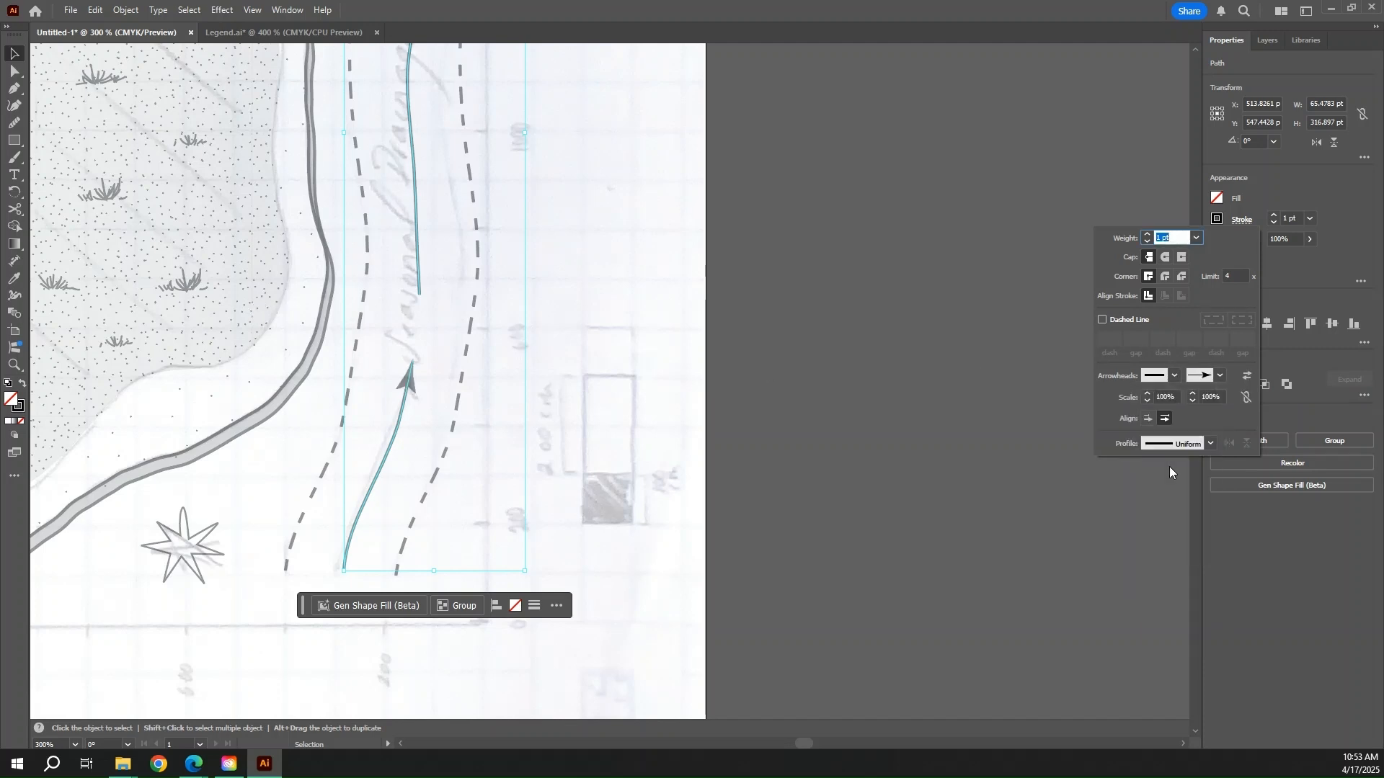
left_click(848, 469)
left_click(846, 466)
scroll(784, 500, "up", 6)
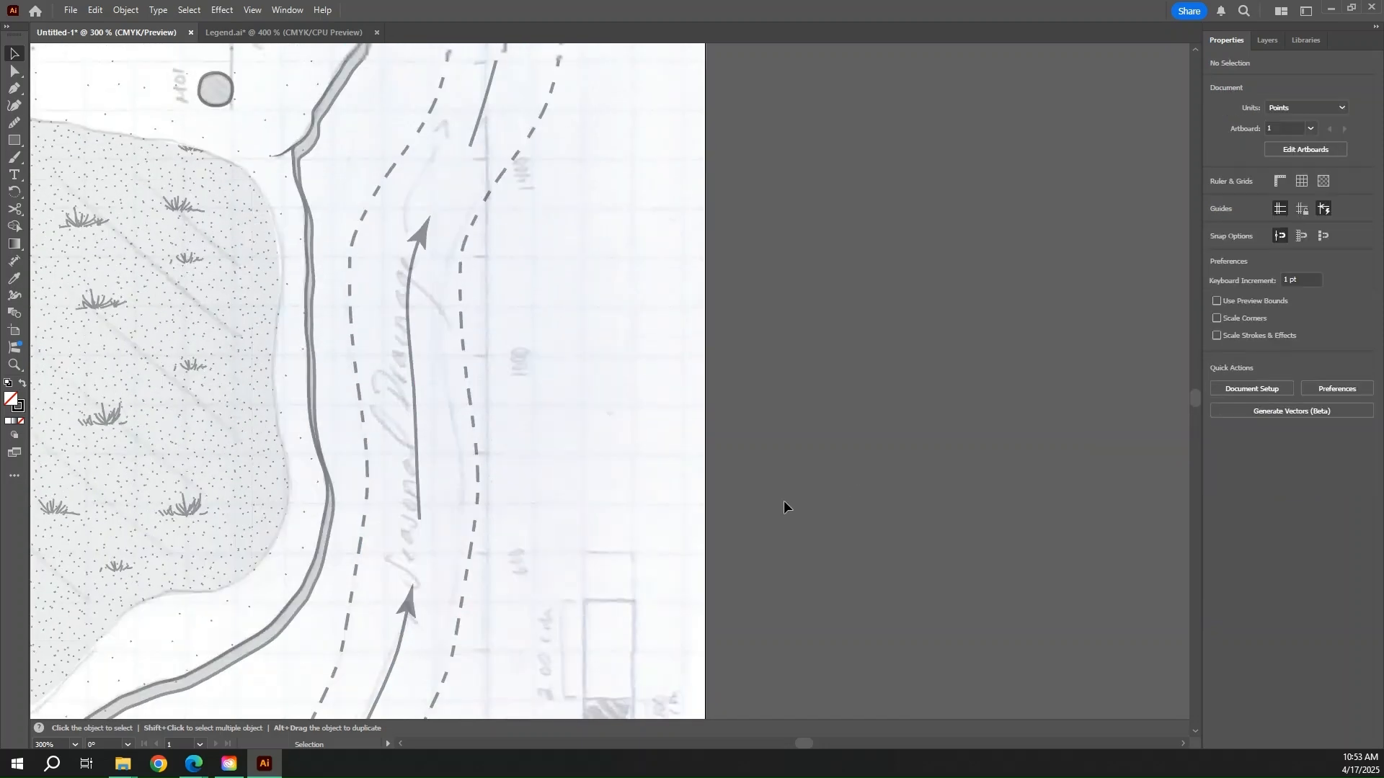
- Hide the scanned drawing on Layer 1 to review the whole digitized map, and show the scan again
key("a")
key("ctrl+1")
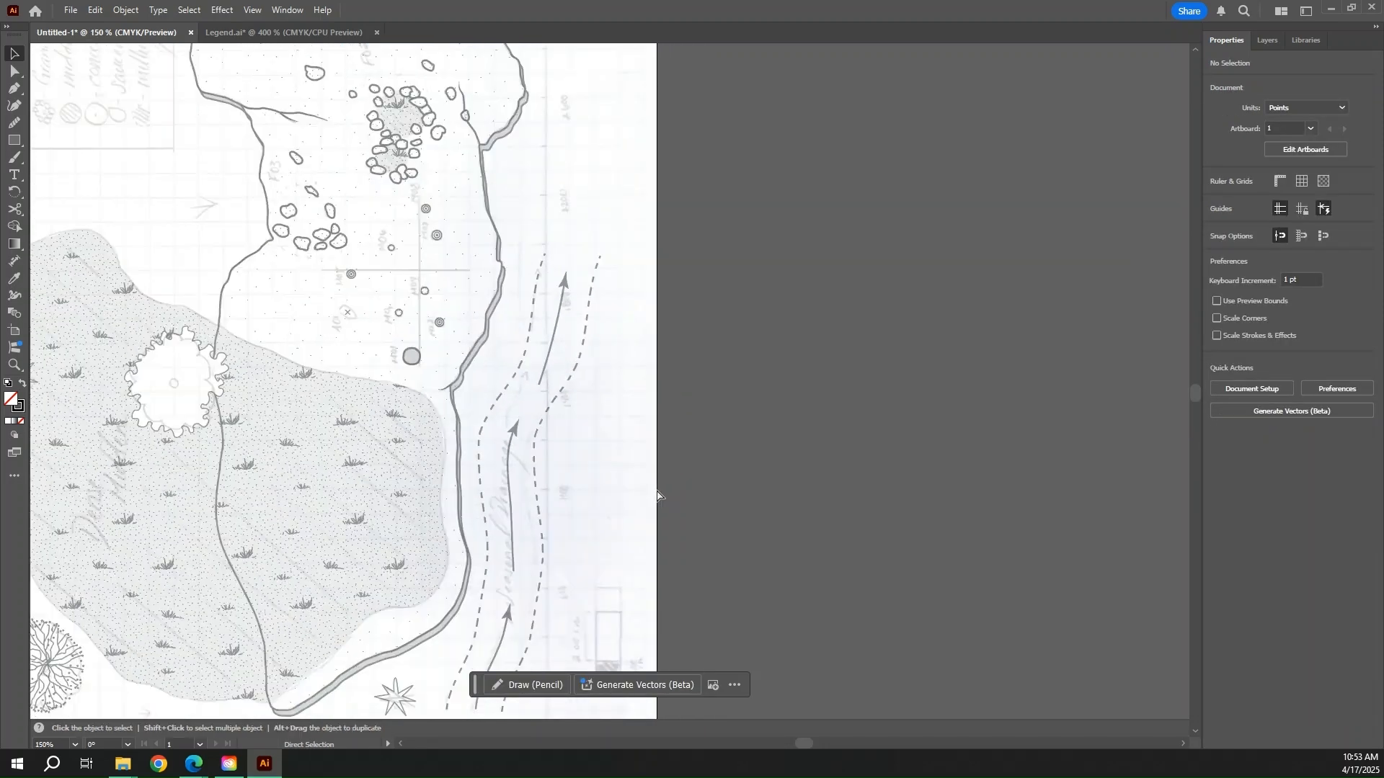
scroll(657, 496, "left", 5)
scroll(801, 453, "up", 4)
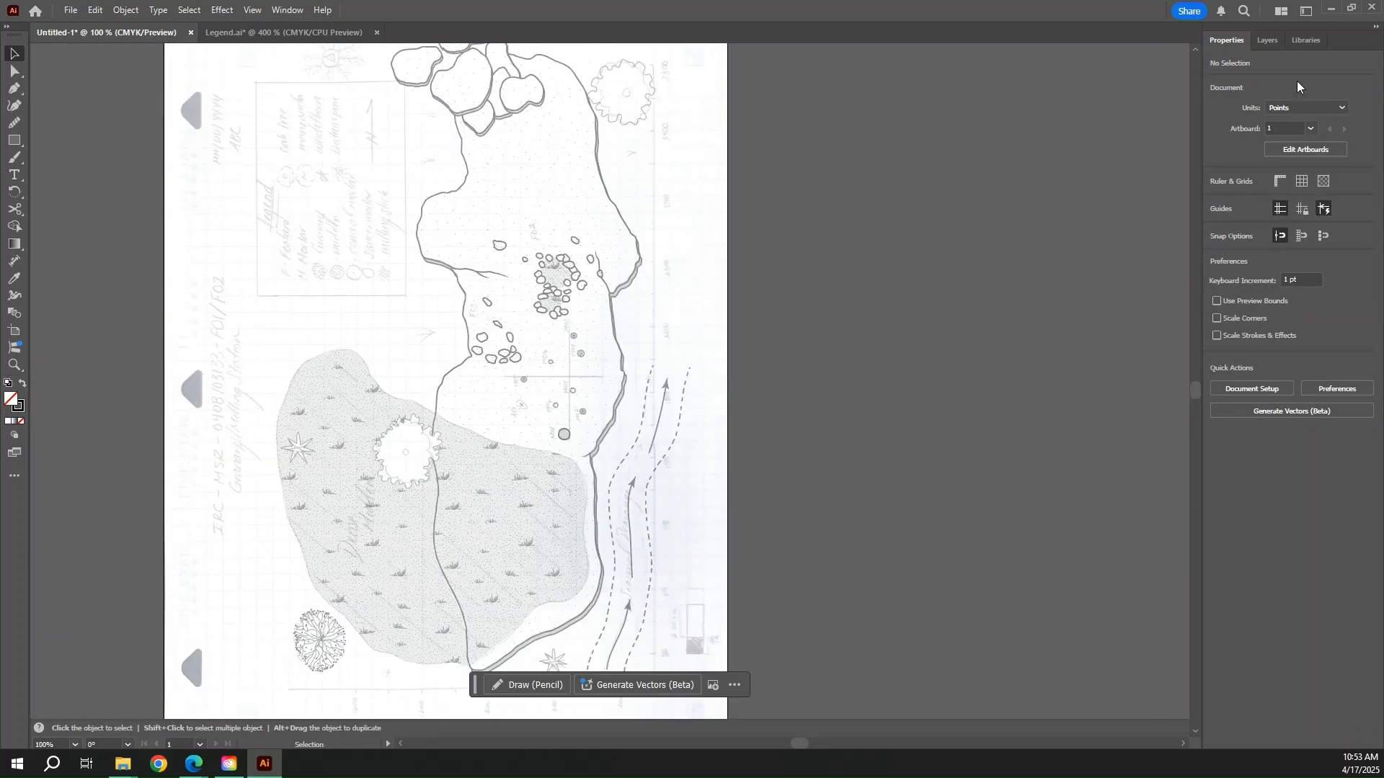
left_click(1267, 40)
scroll(1012, 364, "left", 9)
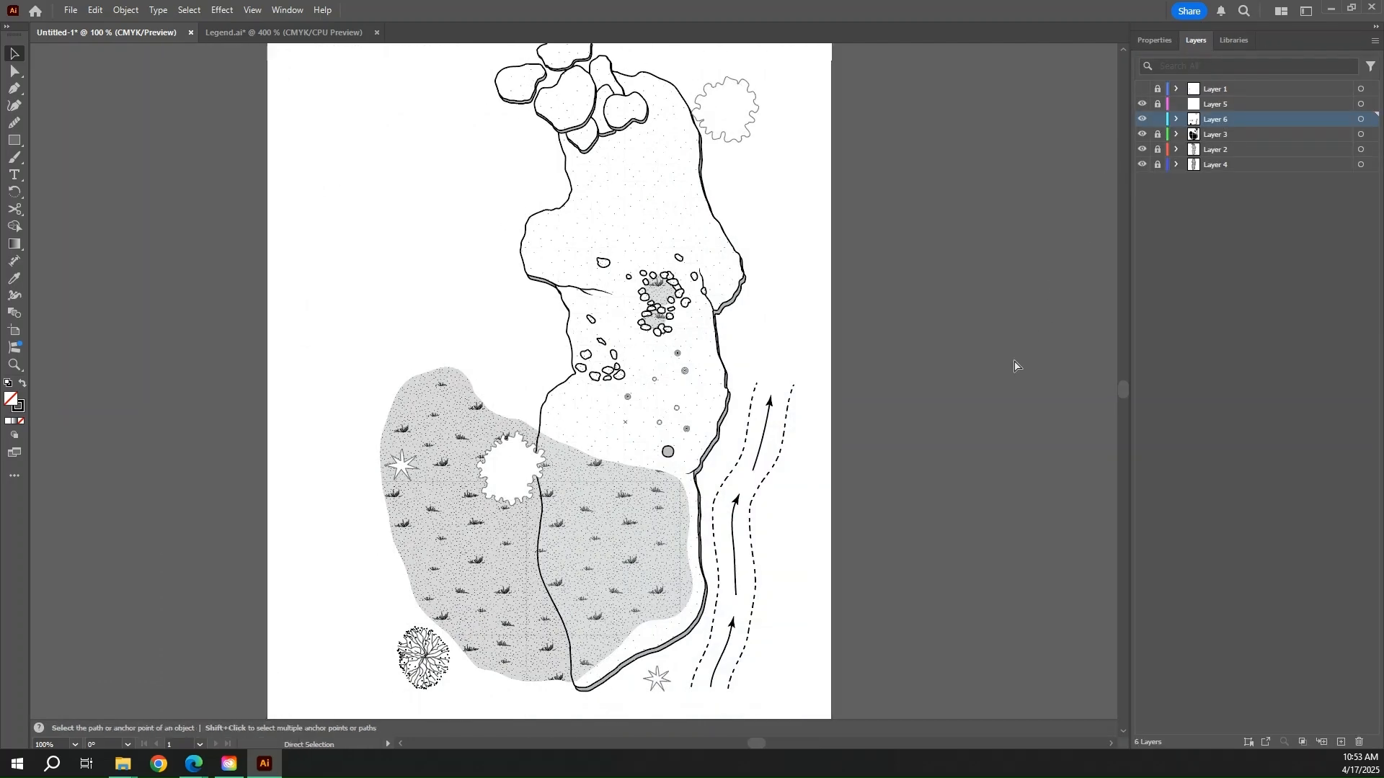
scroll(1023, 346, "down", 8)
scroll(1044, 321, "up", 5)
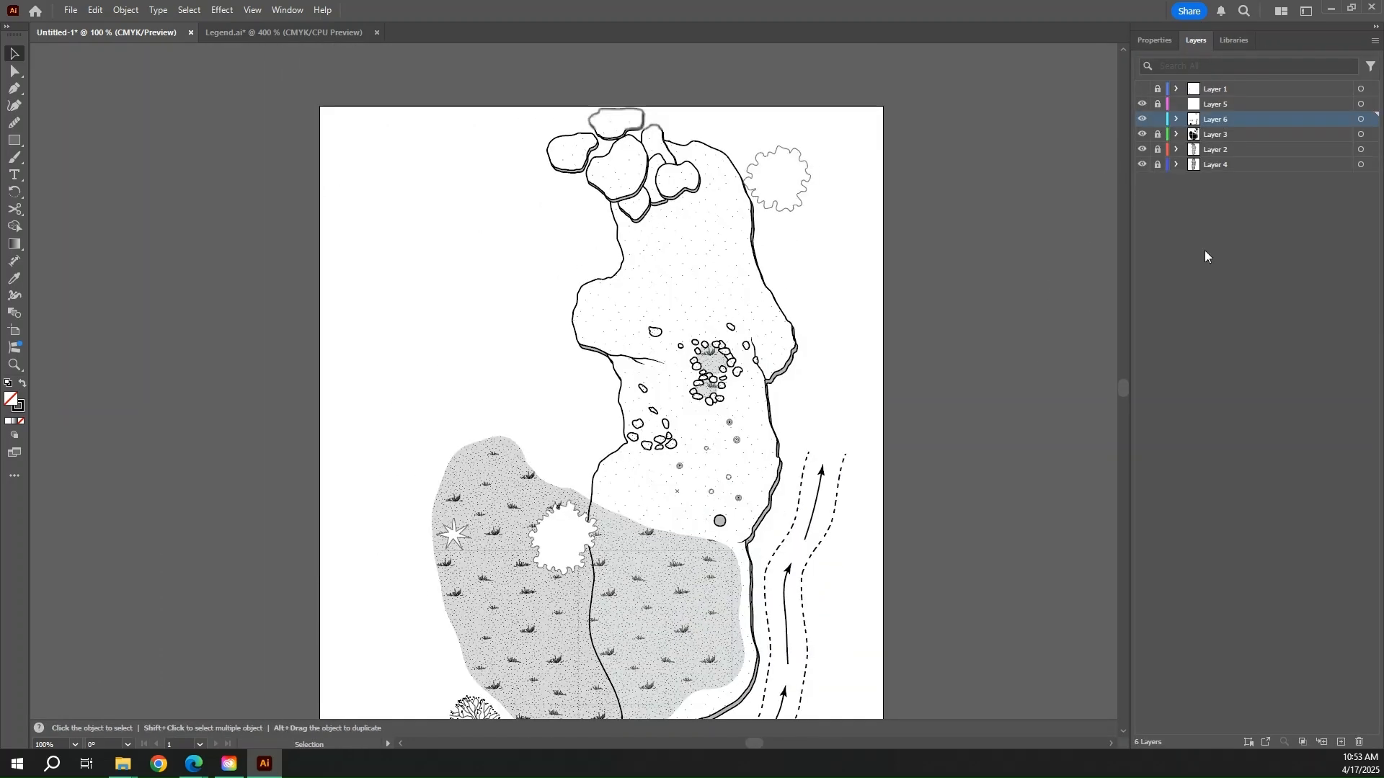
left_click(1142, 89)
- Compare the full digitized map with the underlying hand drawing, from the boulders down to the lower scale axis
scroll(1103, 267, "down", 5)
scroll(1092, 249, "up", 4)
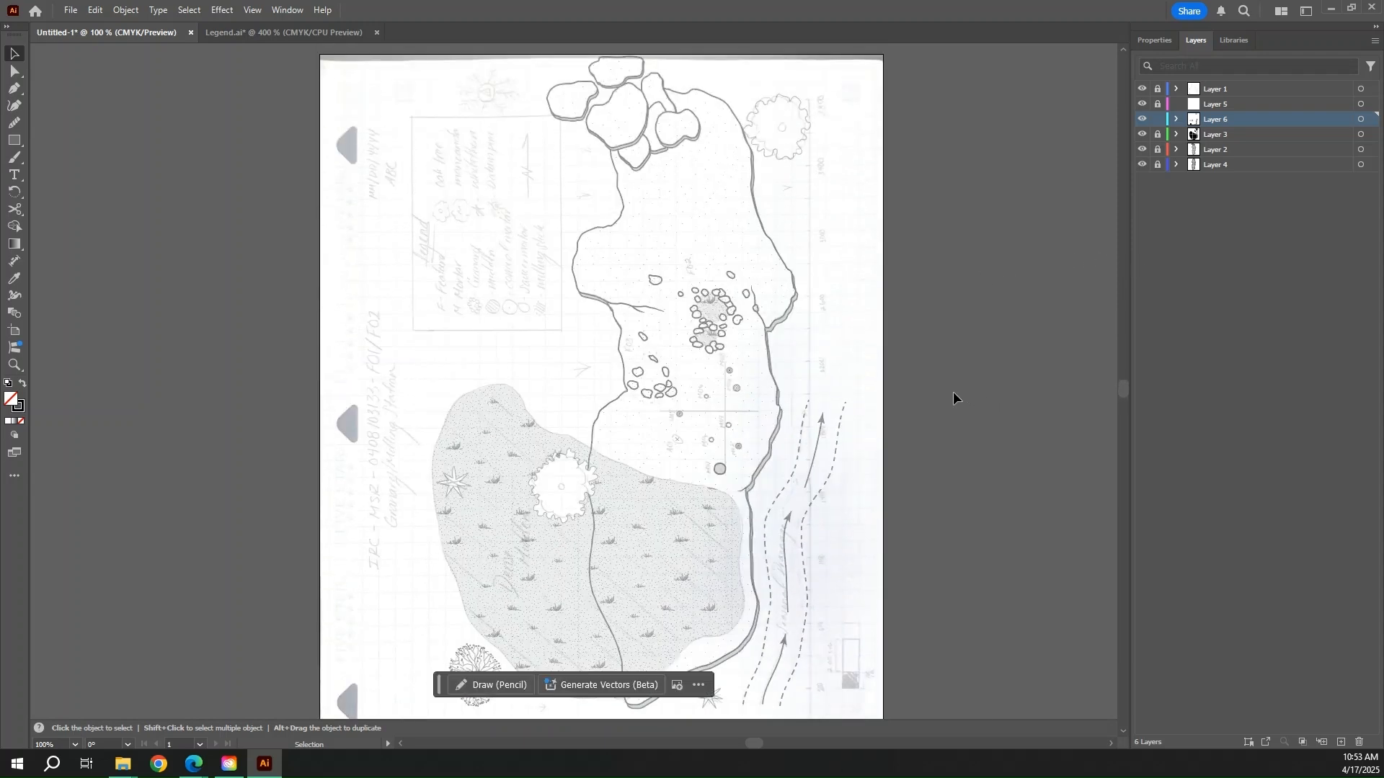
scroll(944, 382, "down", 3)
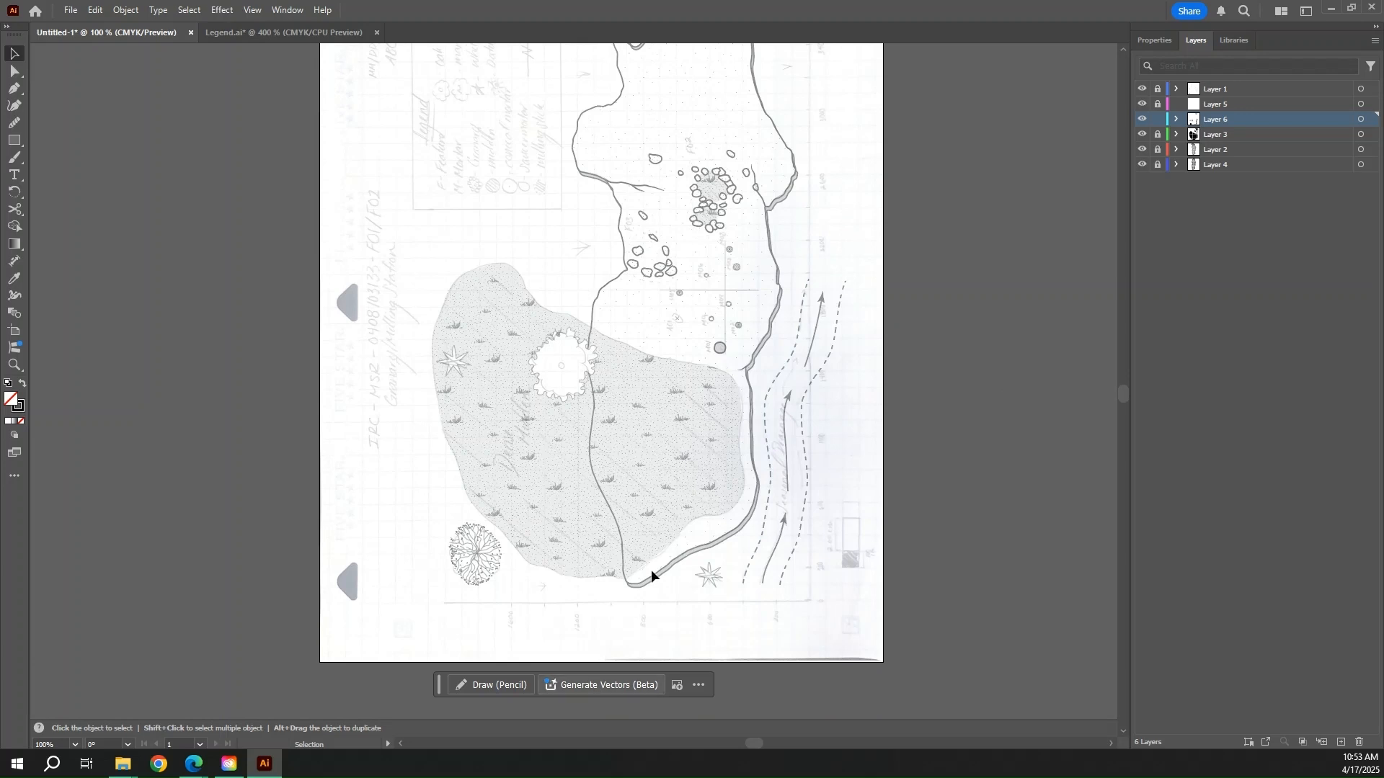
scroll(710, 441, "up", 5)
scroll(749, 462, "down", 4)
scroll(765, 469, "down", 3)
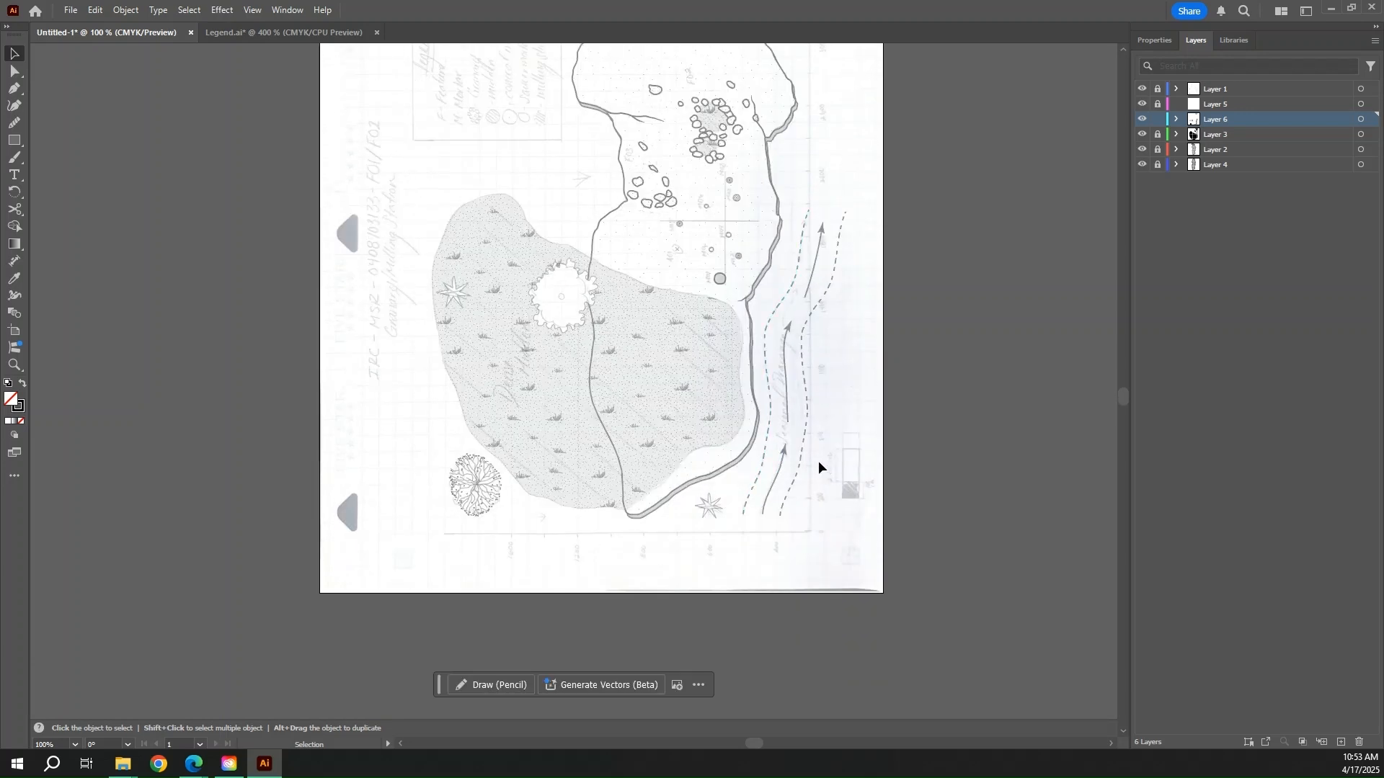
scroll(736, 472, "up", 6)
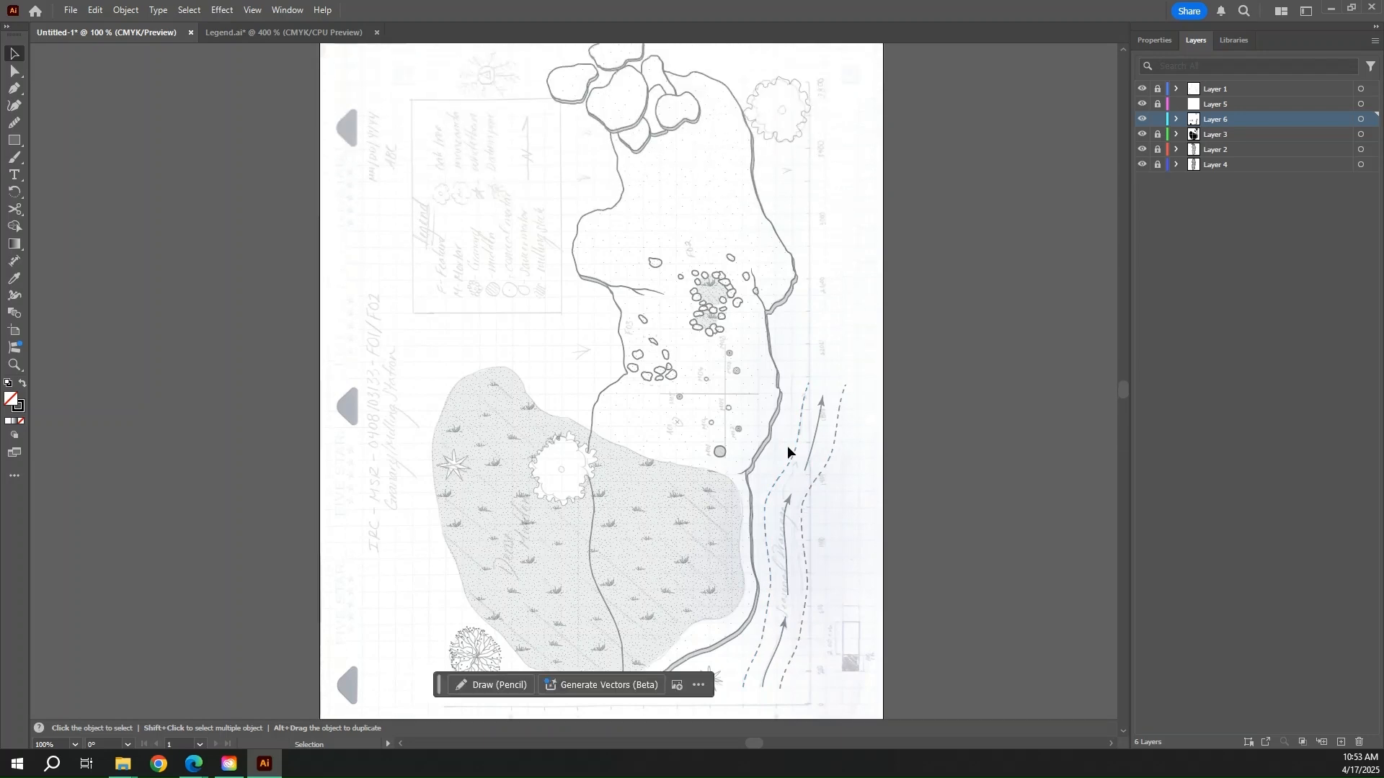
scroll(785, 432, "down", 5)
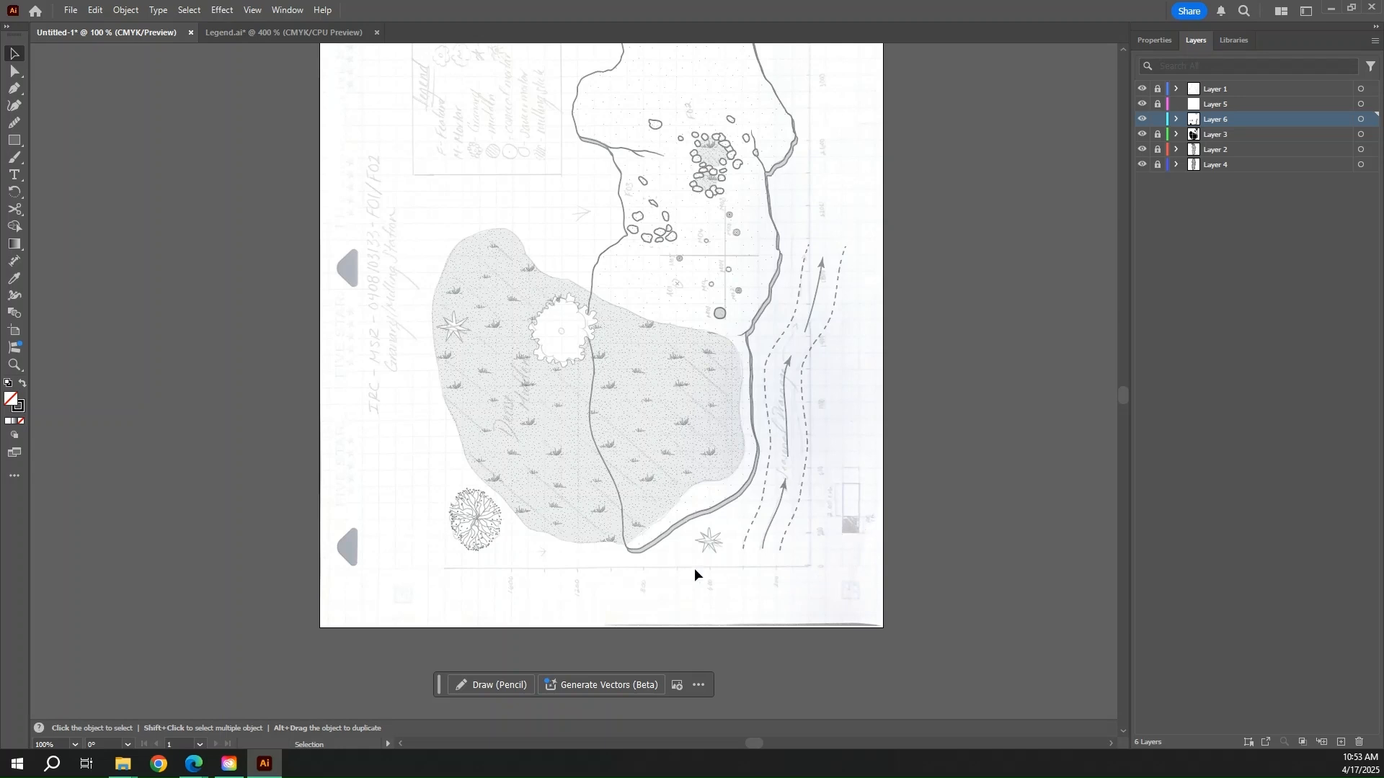
scroll(612, 572, "up", 7)
scroll(598, 375, "down", 3)
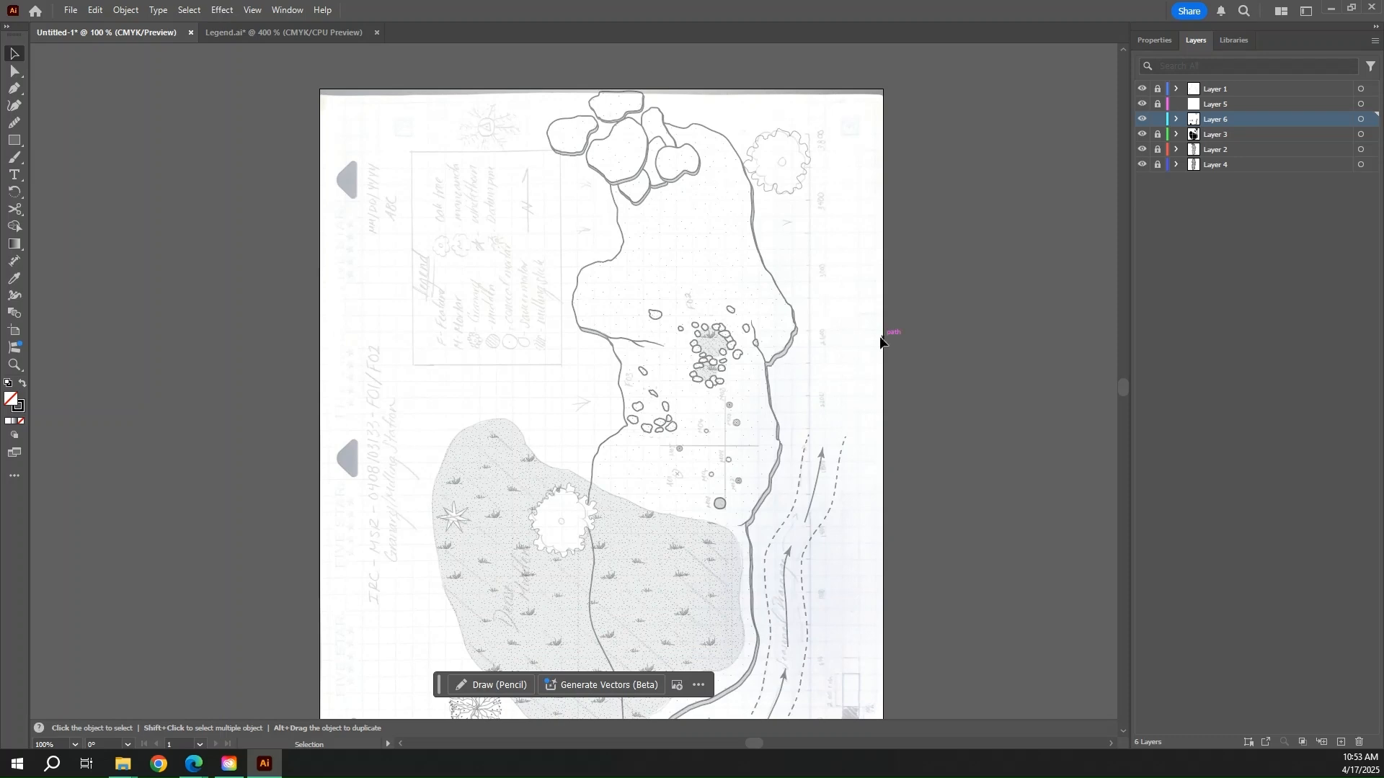
- Examine the handwritten feature and mortar labels on the rock outcrop, closing in on the stones around F02 and F03
key("a")
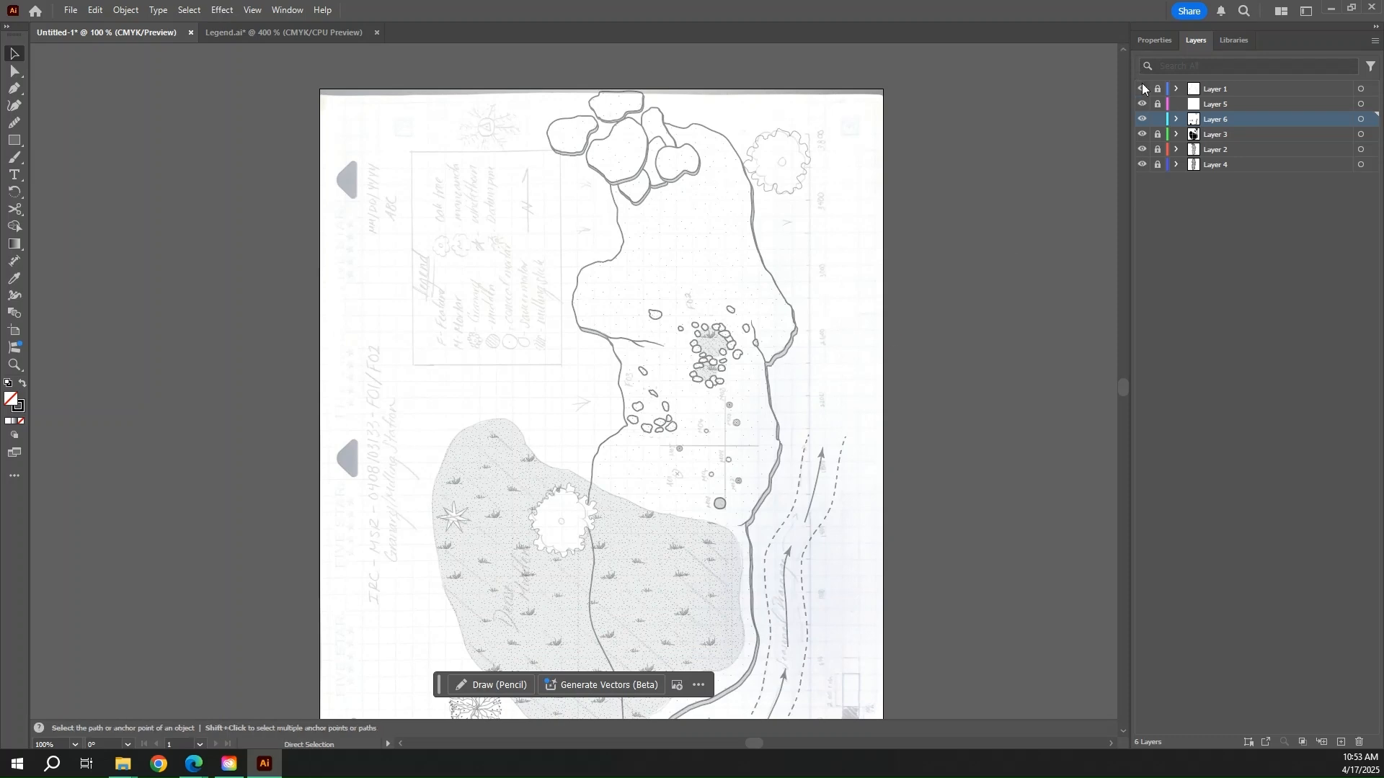
key("ctrl+equal")
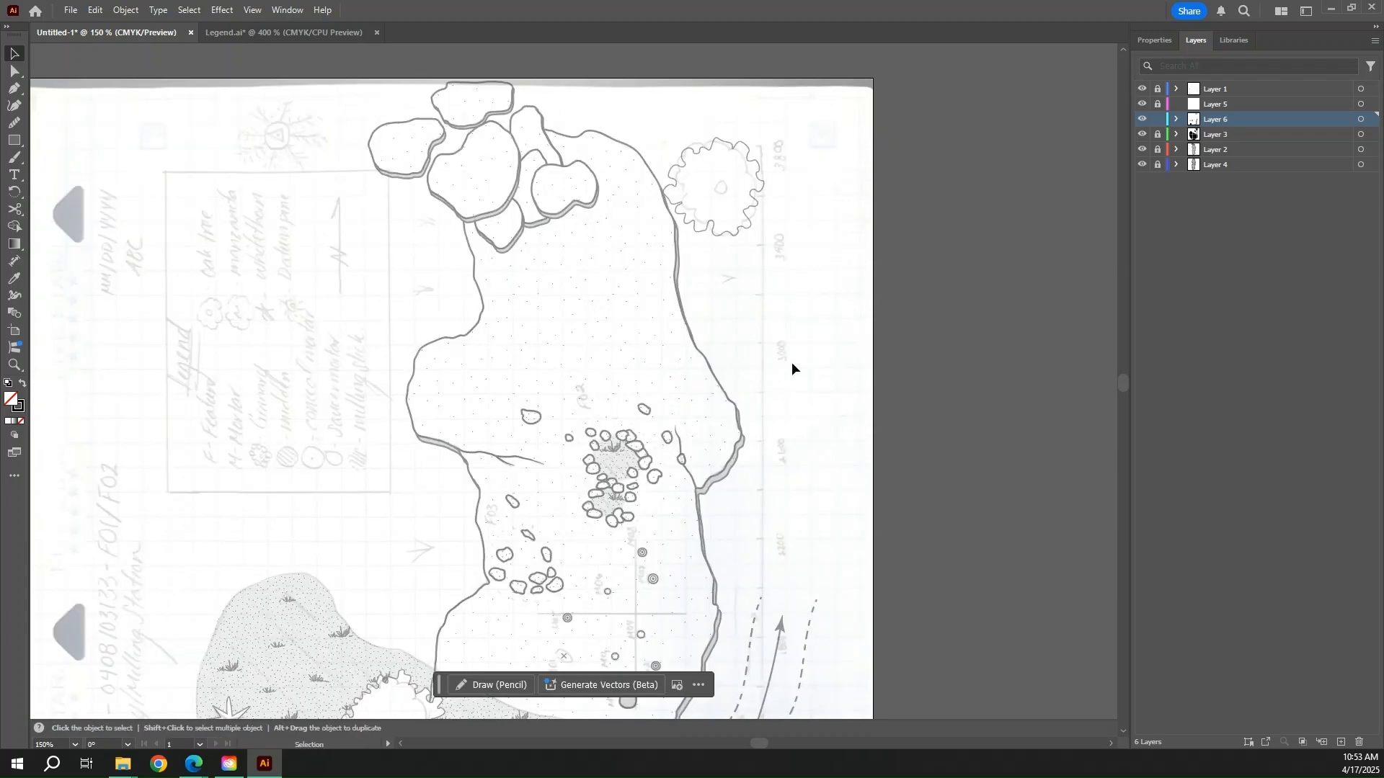
scroll(957, 415, "down", 3)
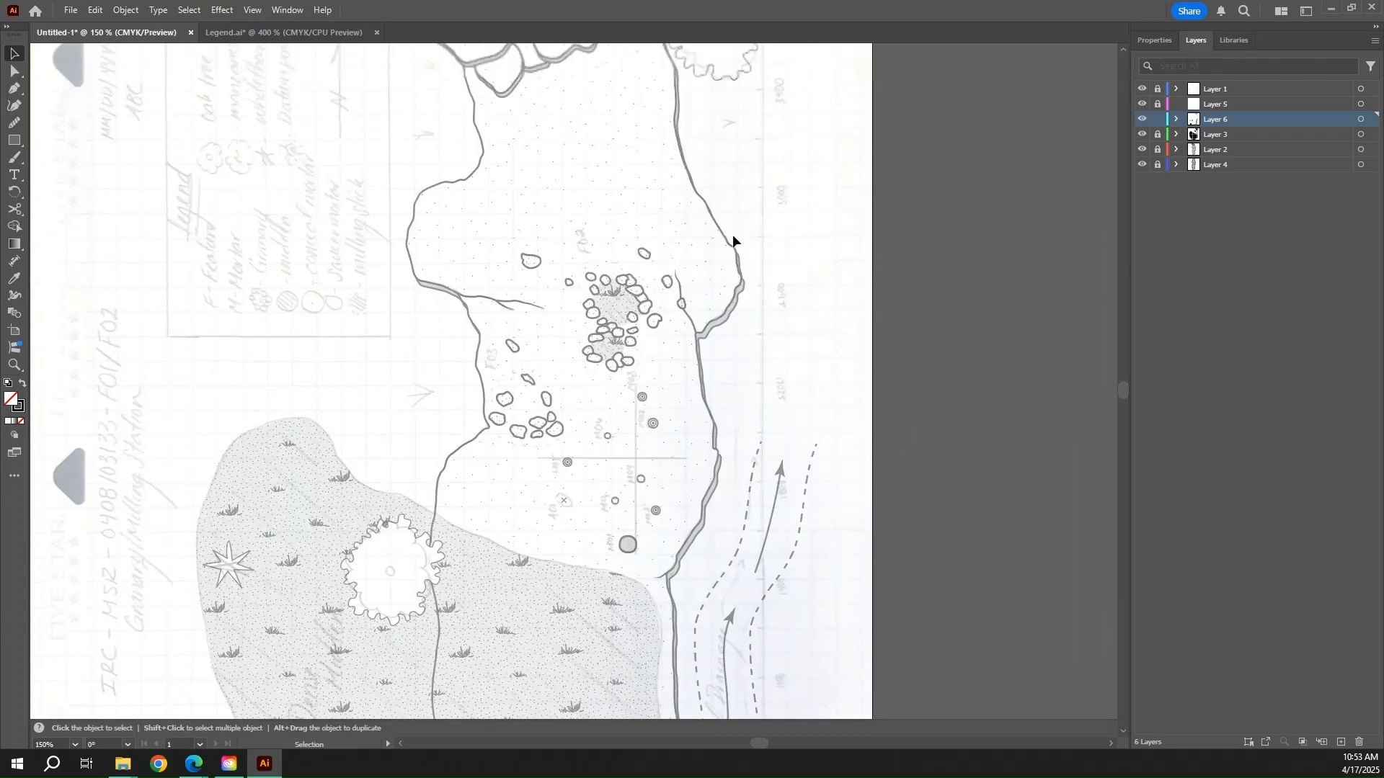
scroll(562, 376, "down", 1)
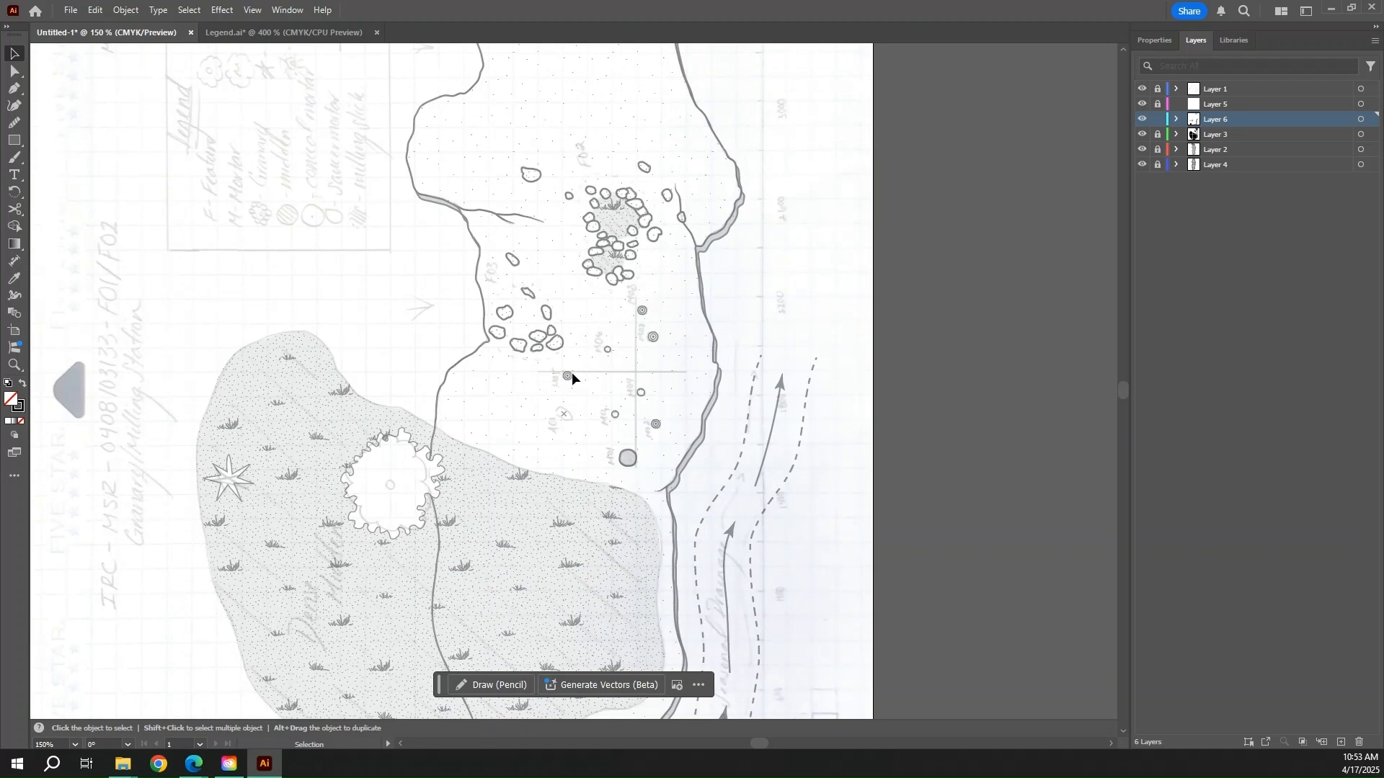
scroll(691, 338, "up", 3)
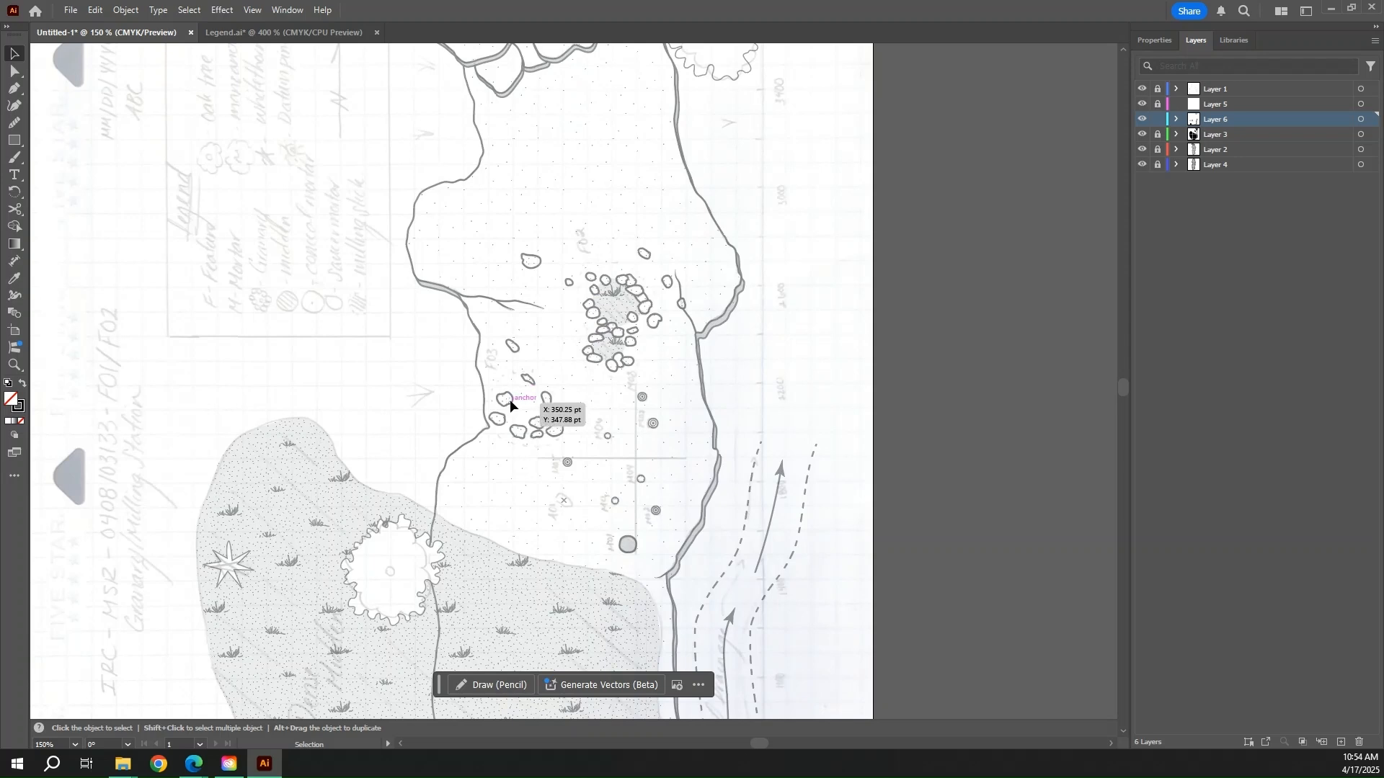
key("ctrl+space")
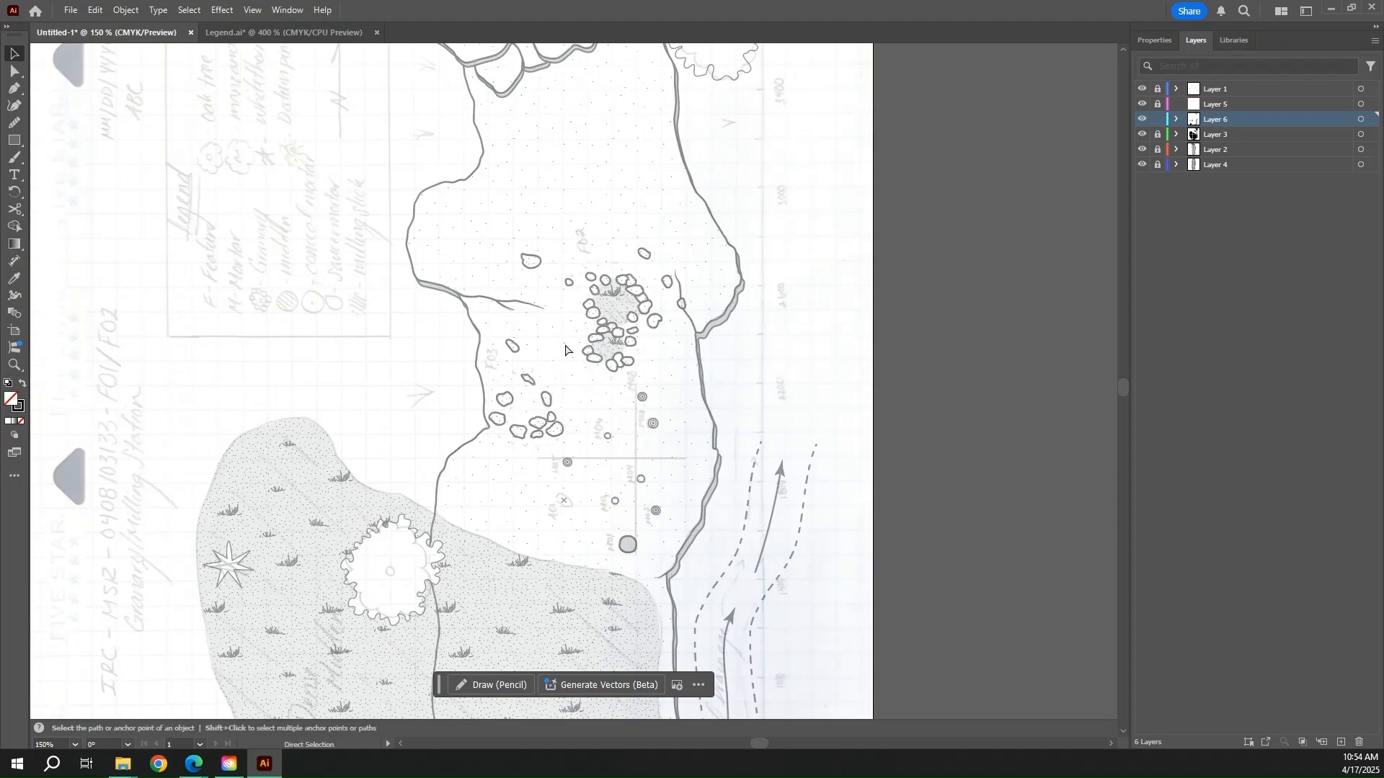
left_click(567, 345, "ctrl")
left_click(581, 359, "ctrl")
left_click(592, 426, "ctrl")
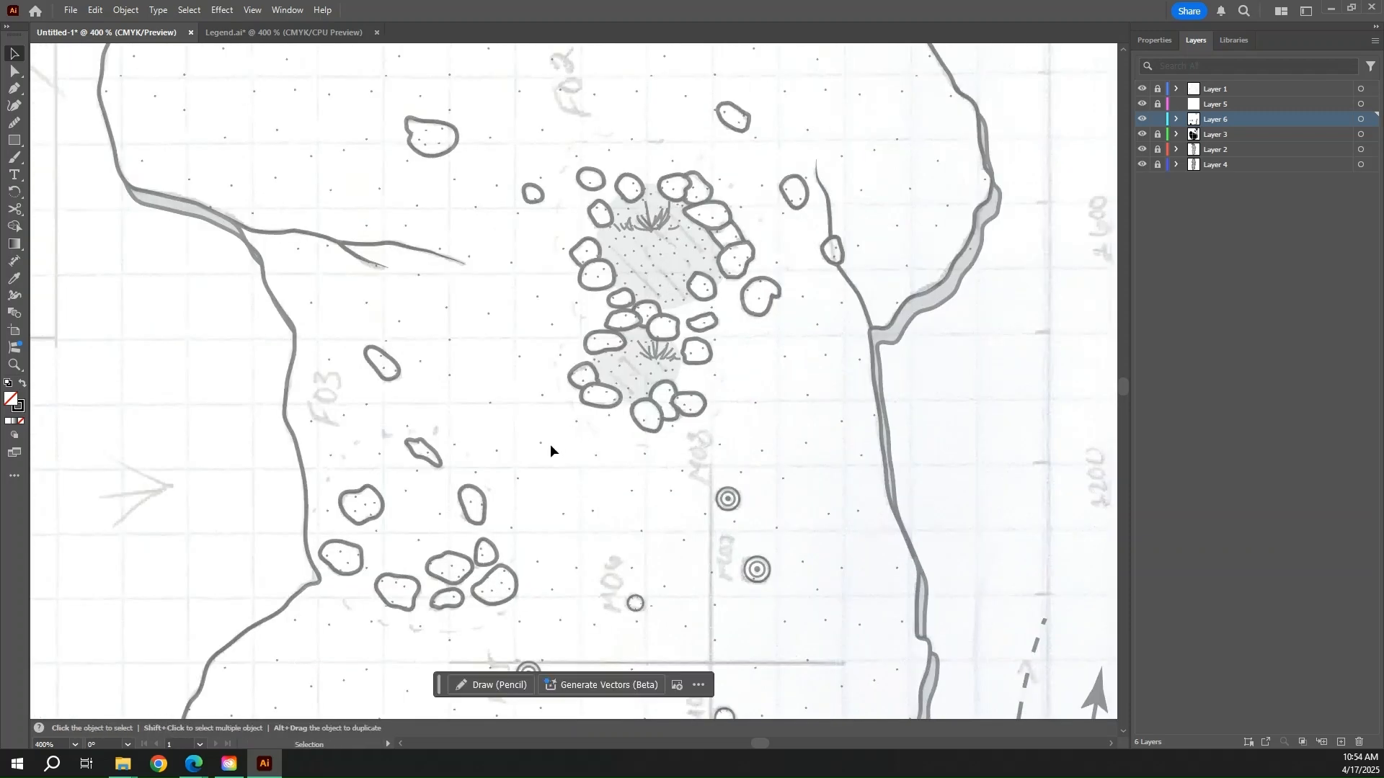
scroll(521, 357, "up", 3)
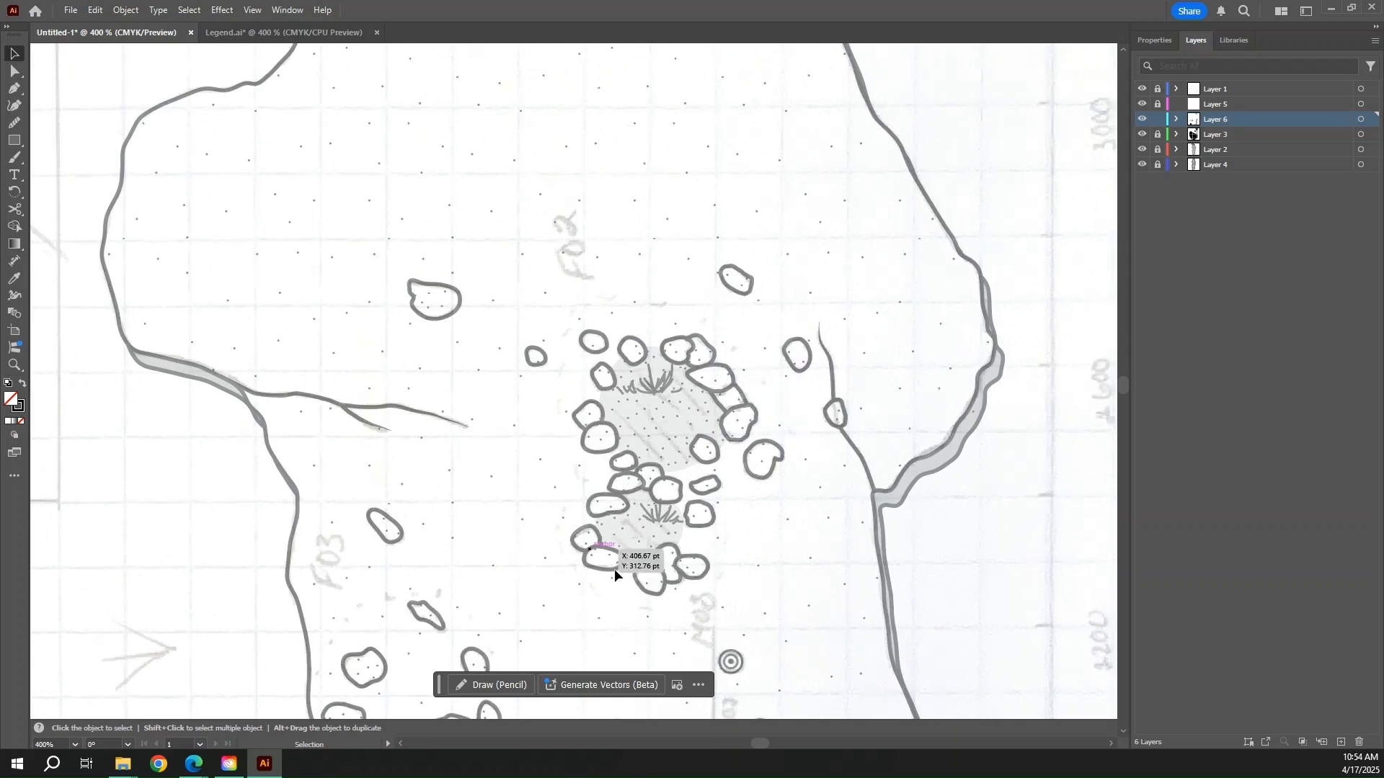
scroll(614, 568, "down", 4)
scroll(525, 543, "down", 2)
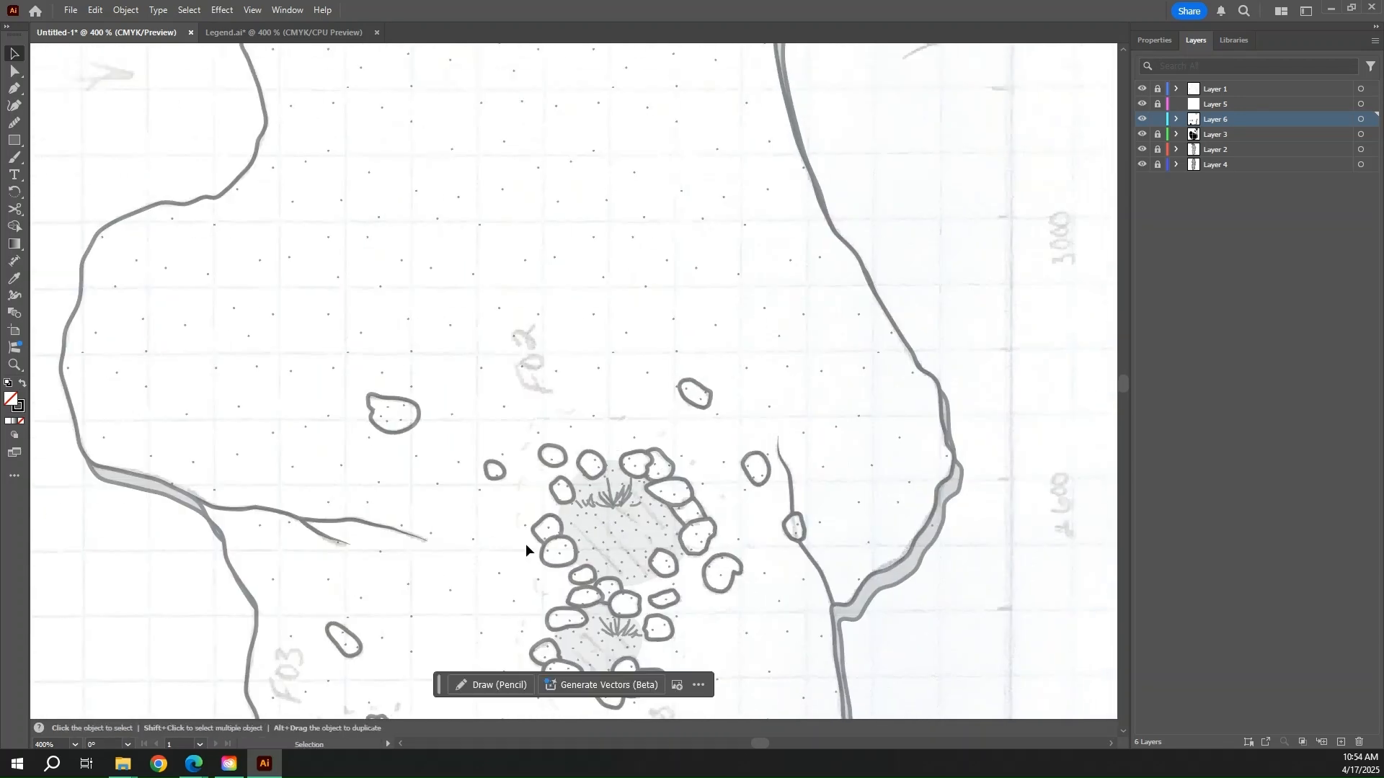
- Add the text label "F02" in Arial 10 pt just above the stone cluster, beside its handwritten label
scroll(586, 411, "up", 3)
key("t")
left_click(554, 395)
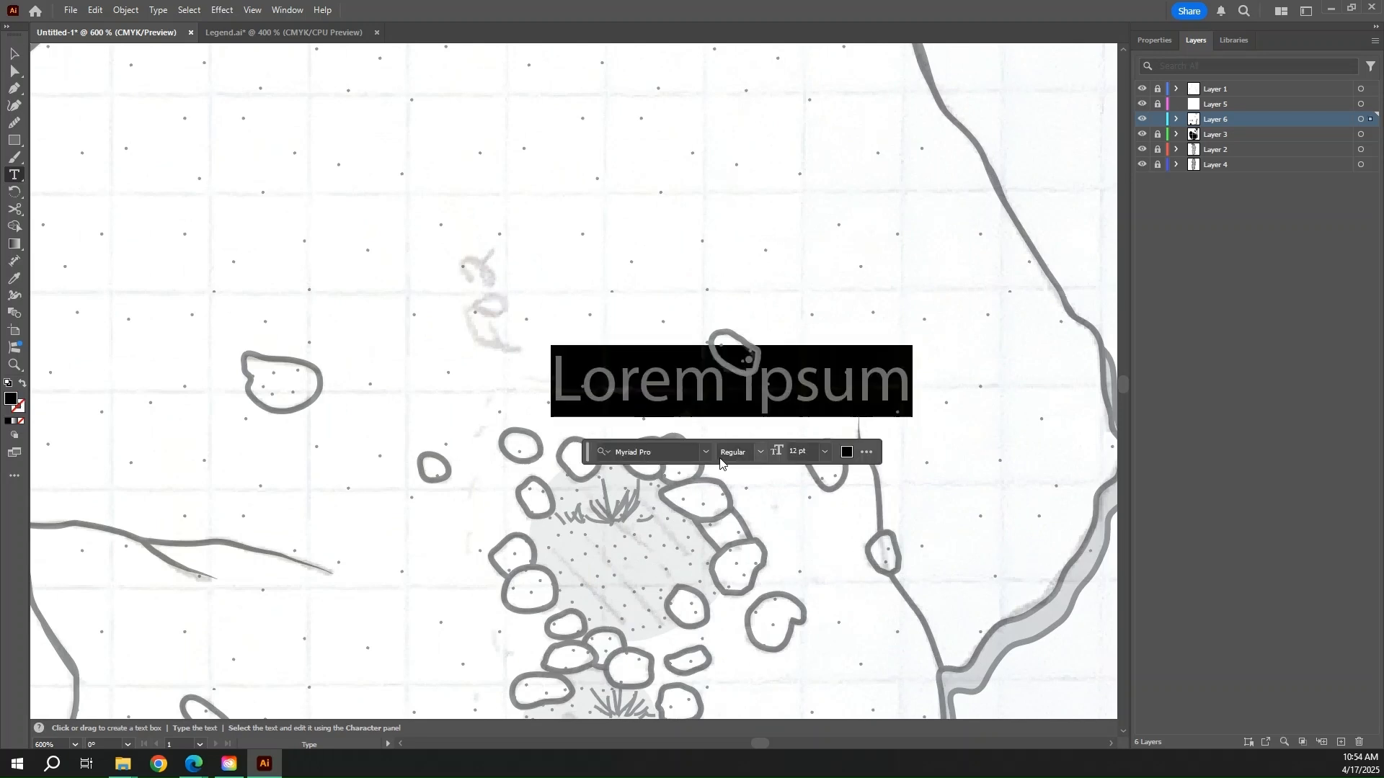
left_click(691, 452)
type("ar")
left_click(644, 678)
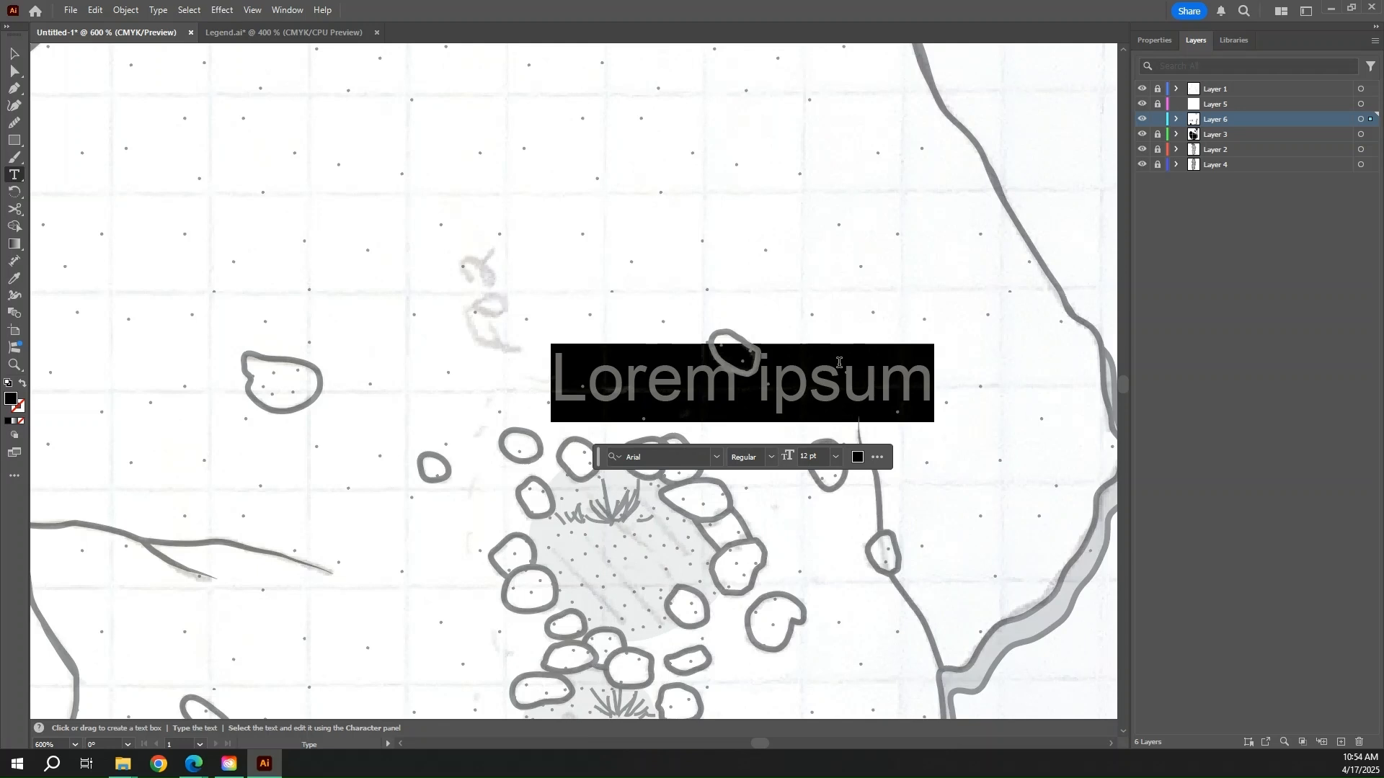
left_click(836, 456)
left_click(868, 560)
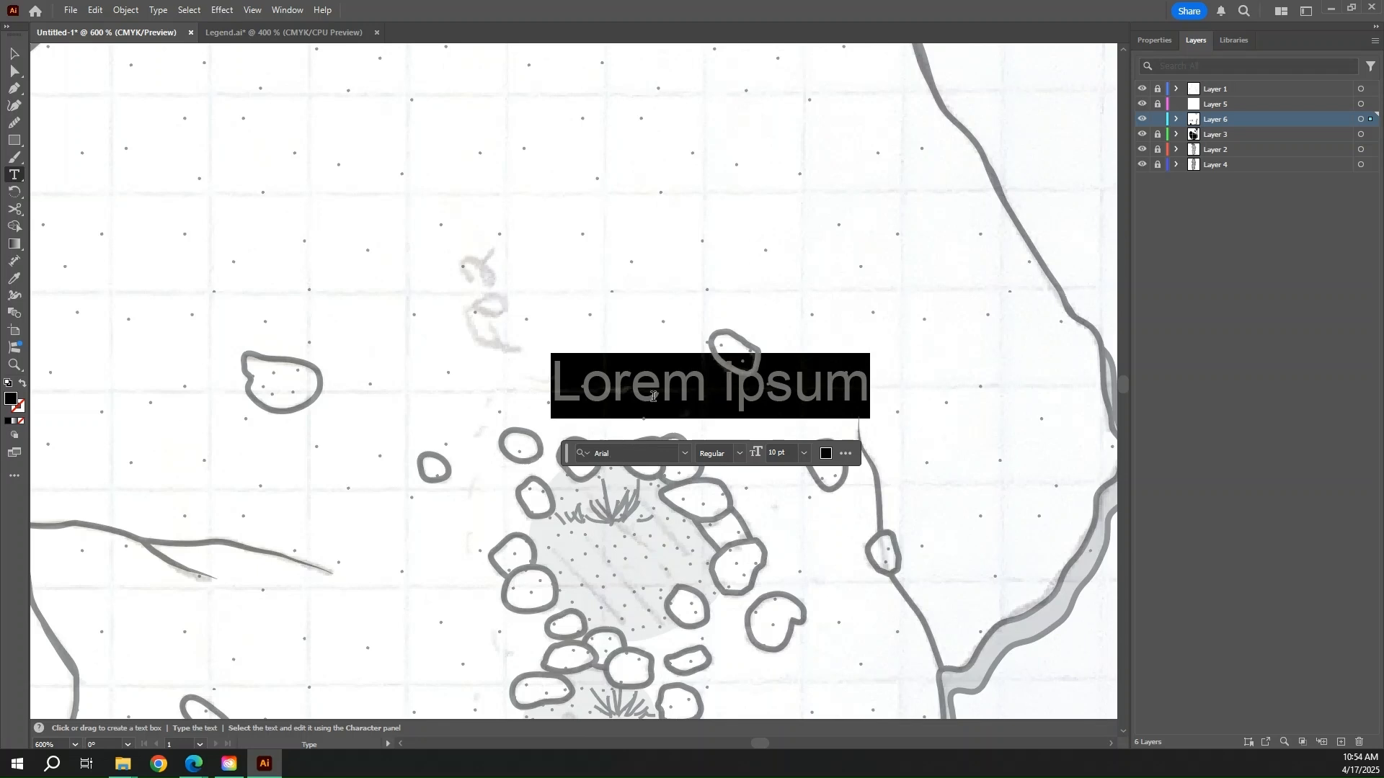
type("F02")
key("Escape")
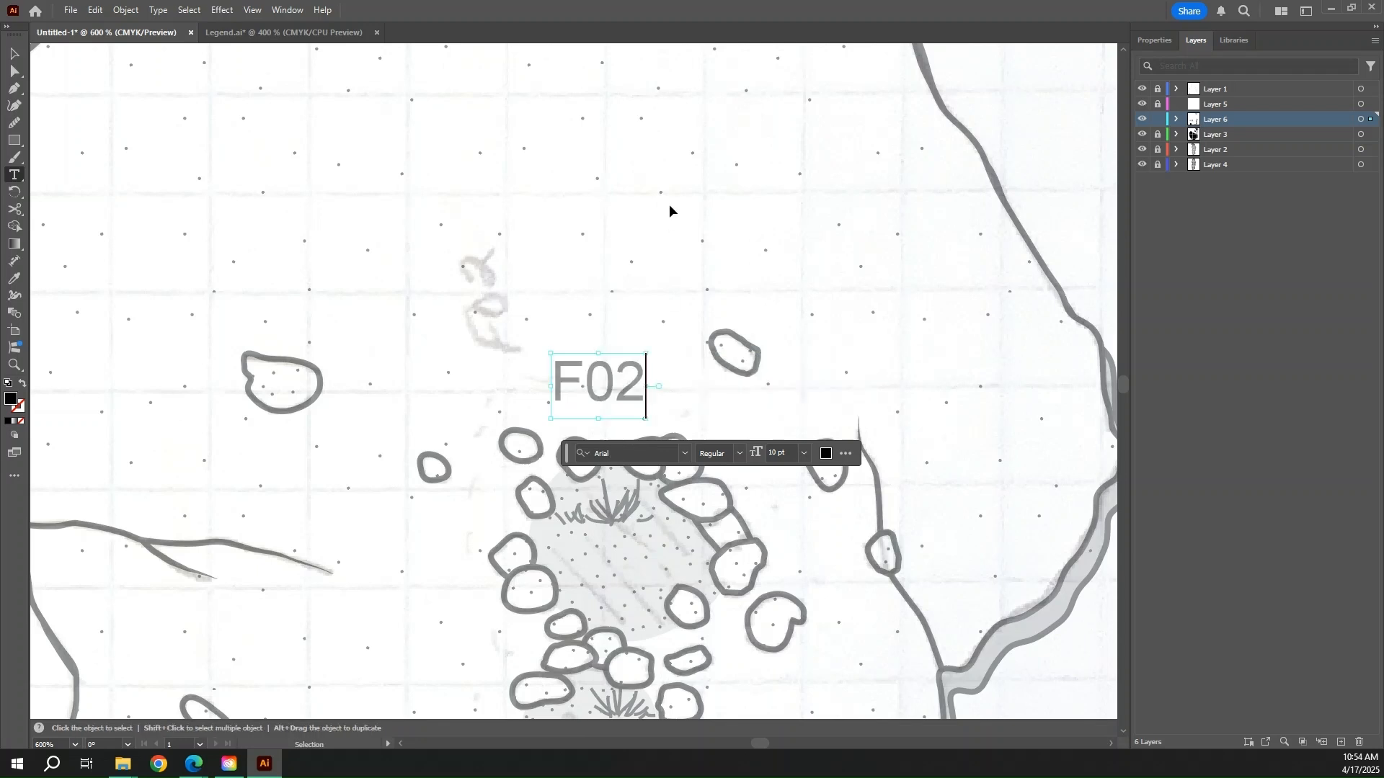
- Add the text label "F03" between the handwritten F03 and the stone cluster
scroll(621, 399, "down", 5)
left_click(396, 362)
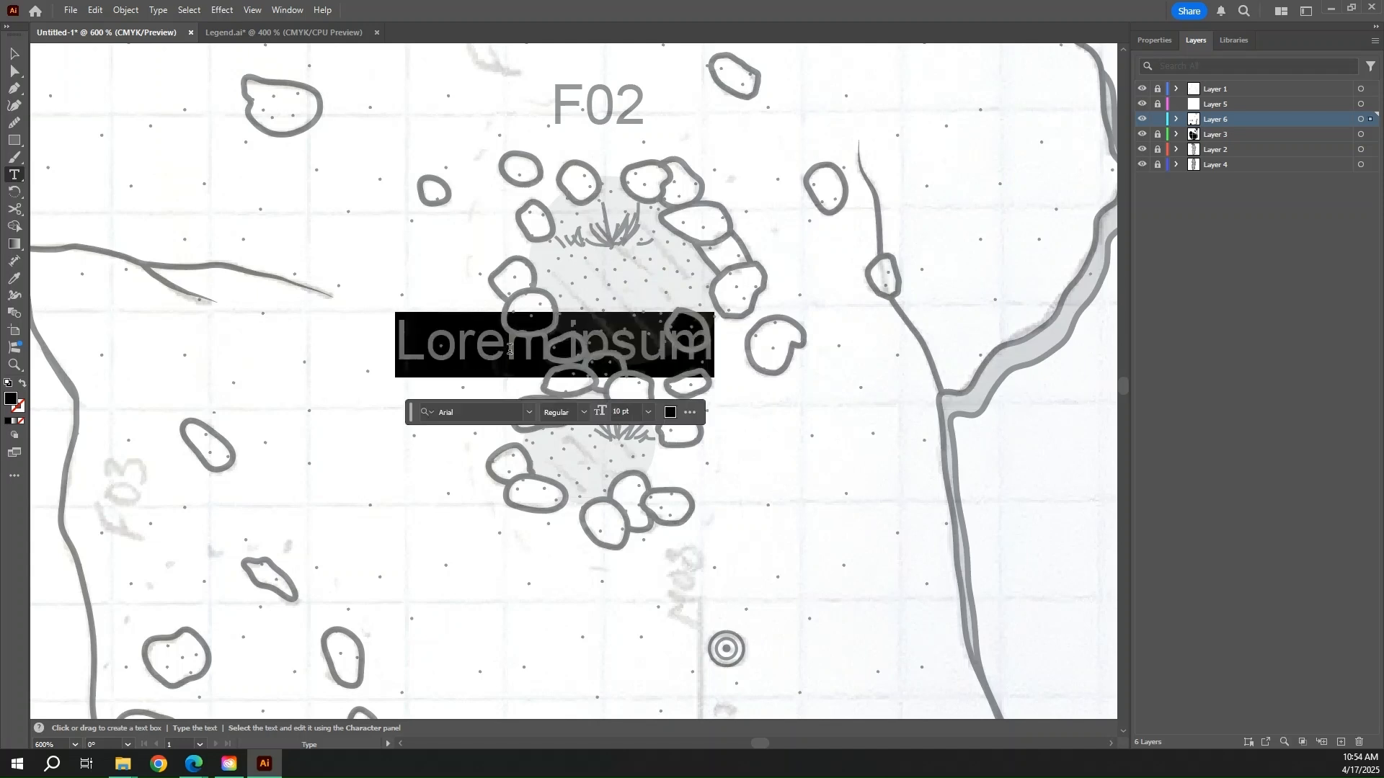
type("F03")
key("Escape")
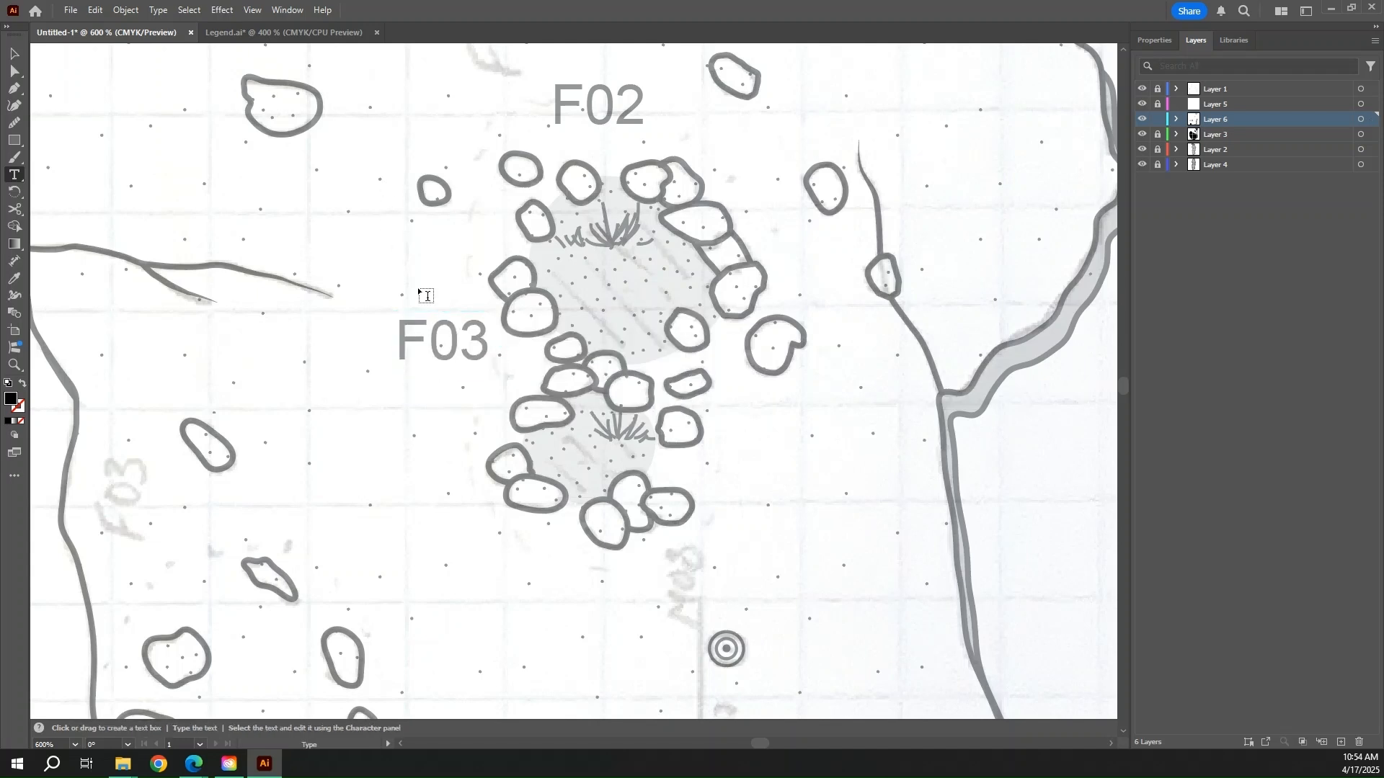
- Adjust the position of the existing F03 label and place another "F03" text label over the handwritten one above the lower stone ring
left_click_drag(465, 350, 471, 398)
scroll(344, 409, "down", 3)
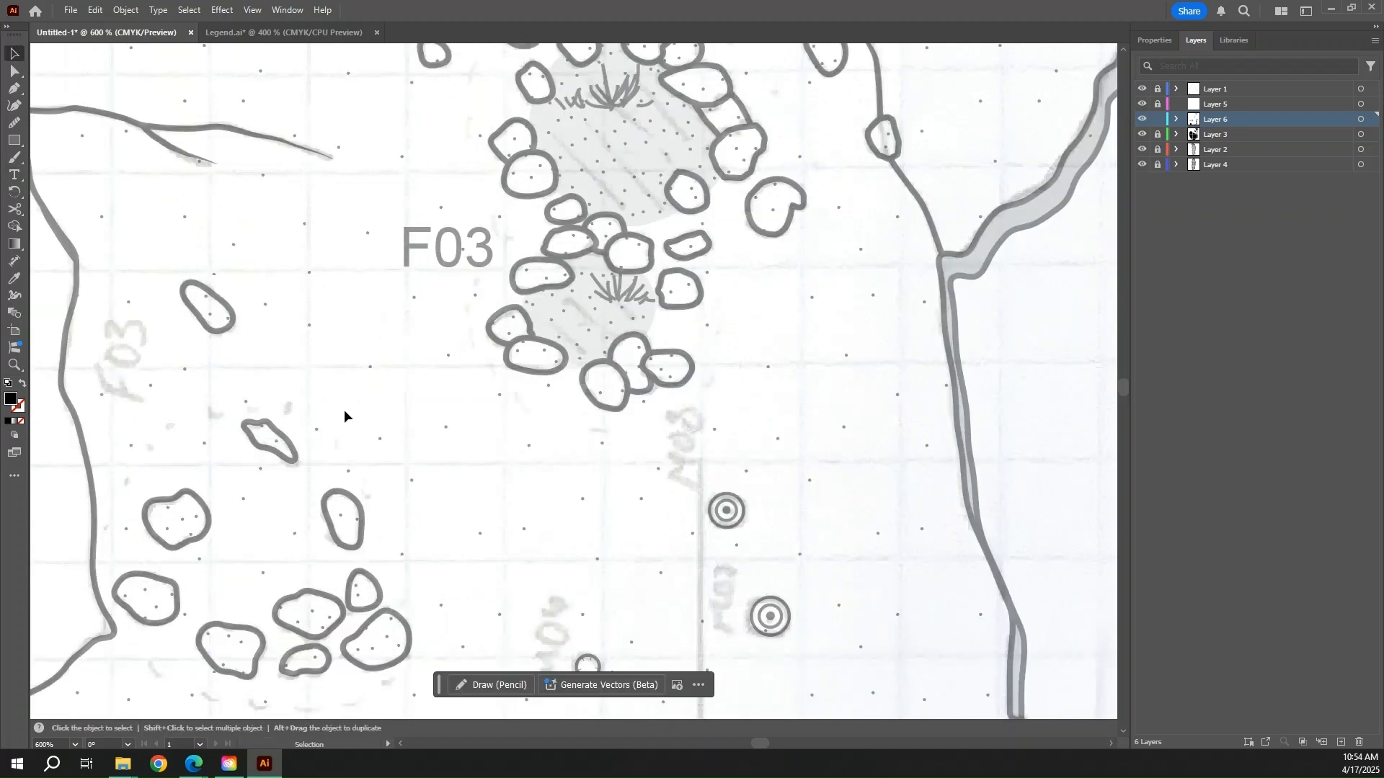
scroll(339, 389, "left", 2)
key("t")
left_click(292, 311)
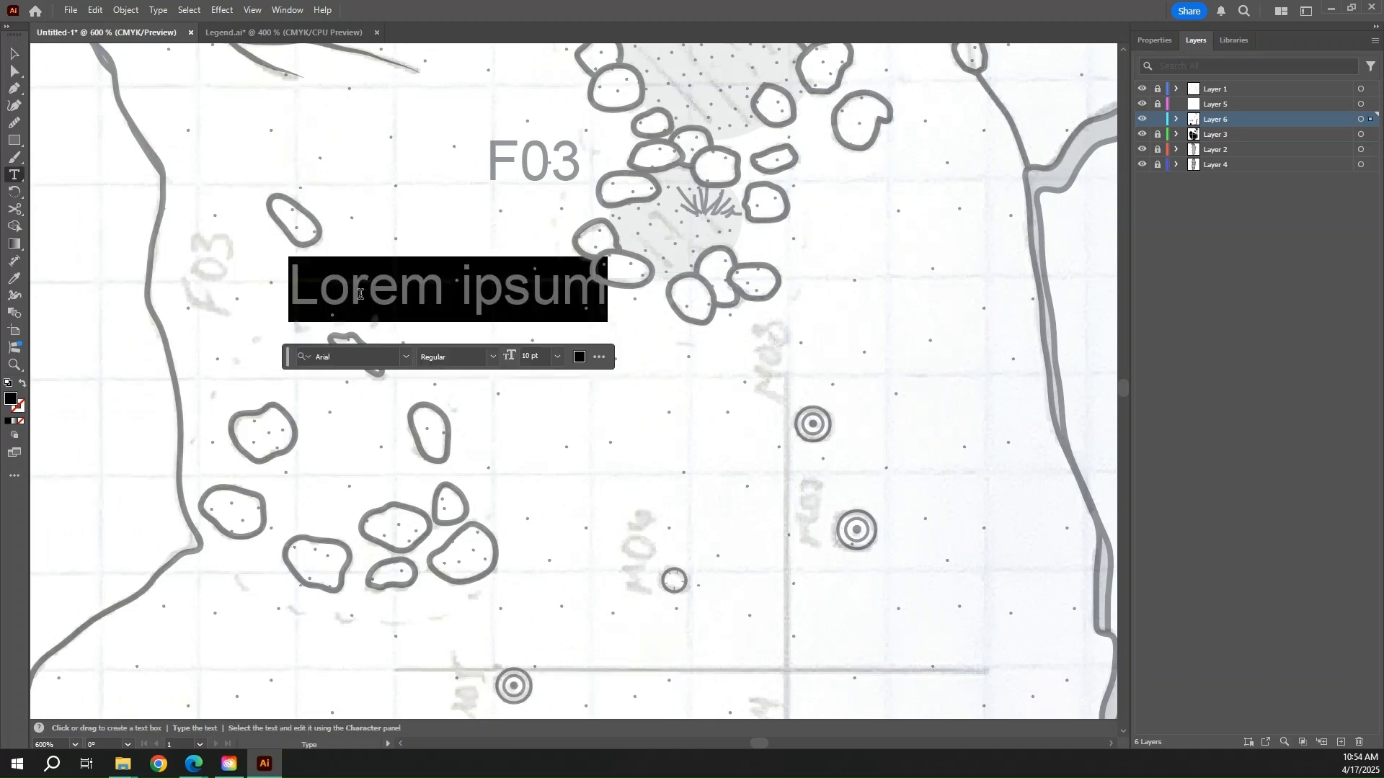
type("F03")
key("Escape")
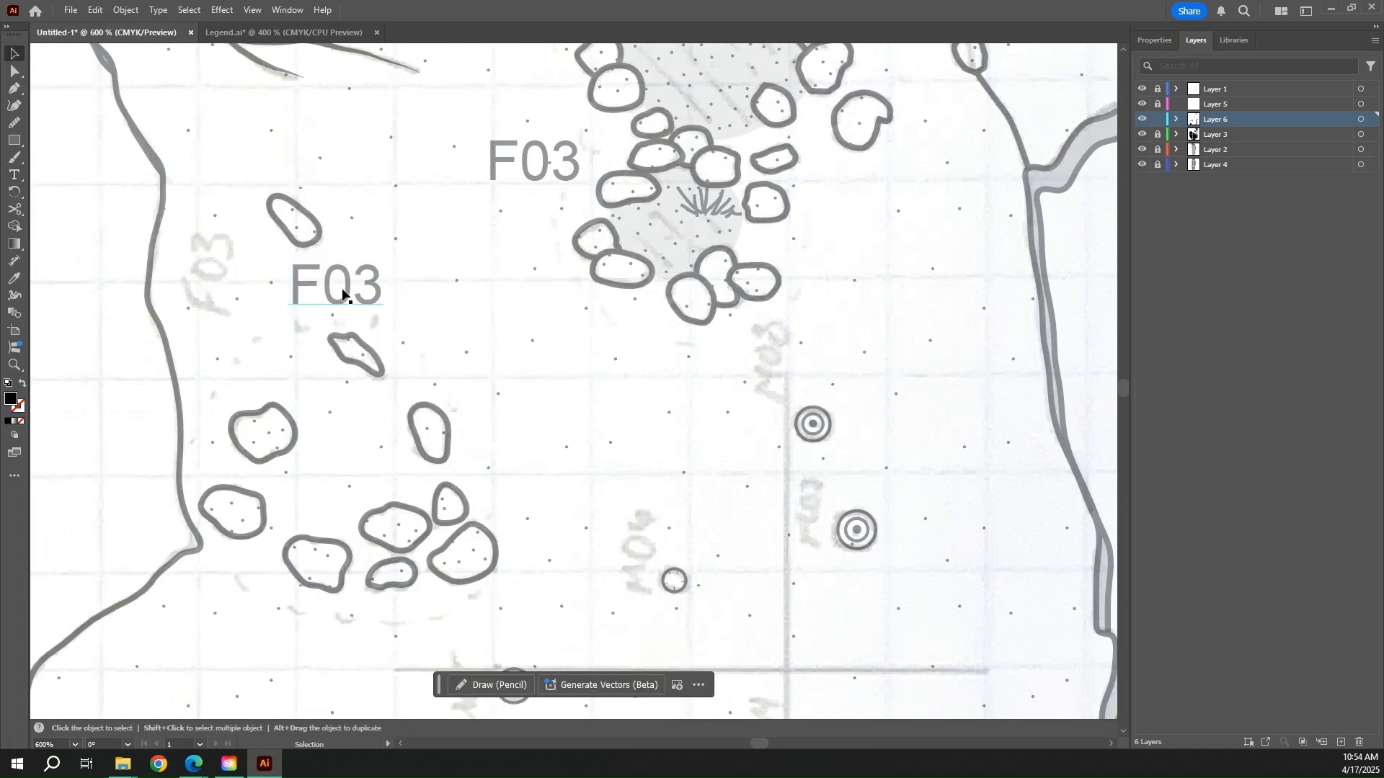
left_click_drag(343, 294, 244, 286)
left_click(494, 419)
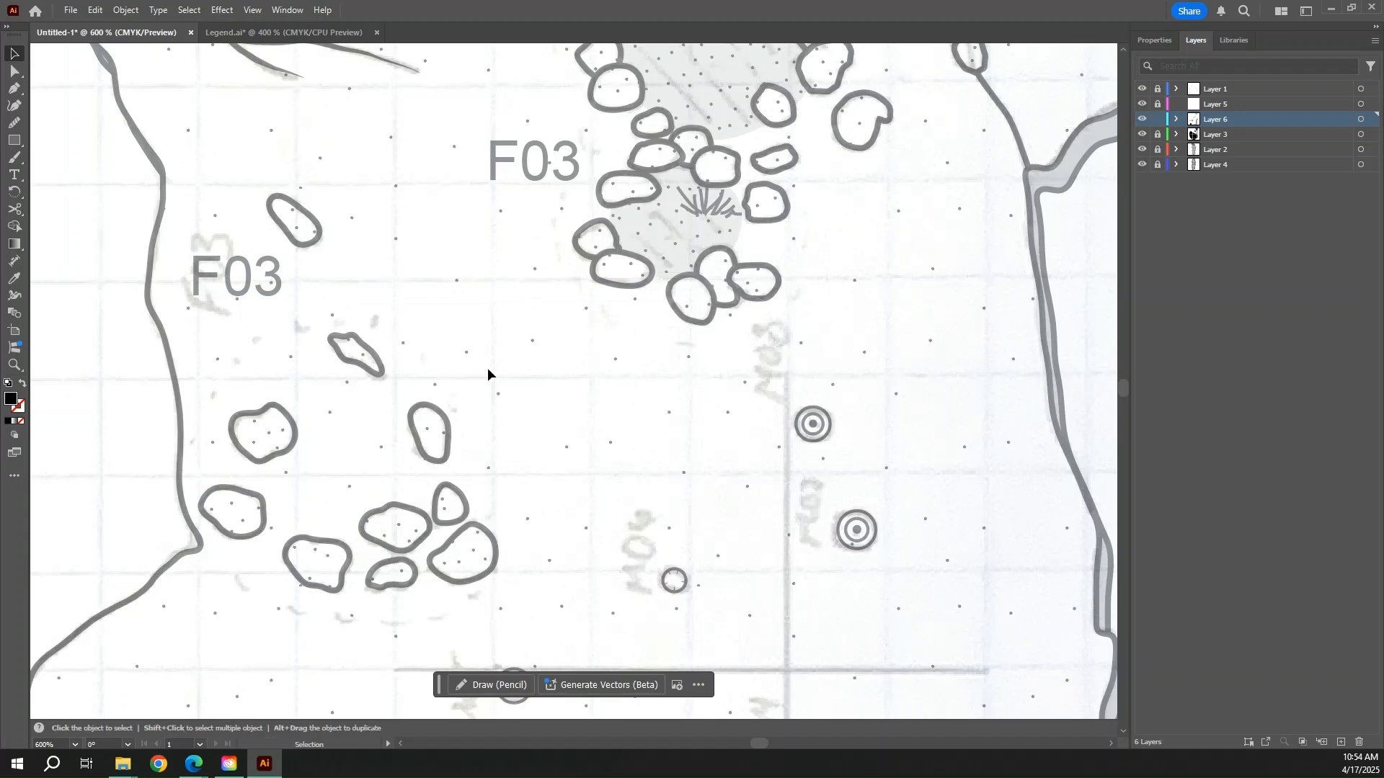
- Trace the upper half of the dashed boundary around the lower stone ring with the Pen tool, starting on its eastern side
left_click_drag(488, 368, 628, 285)
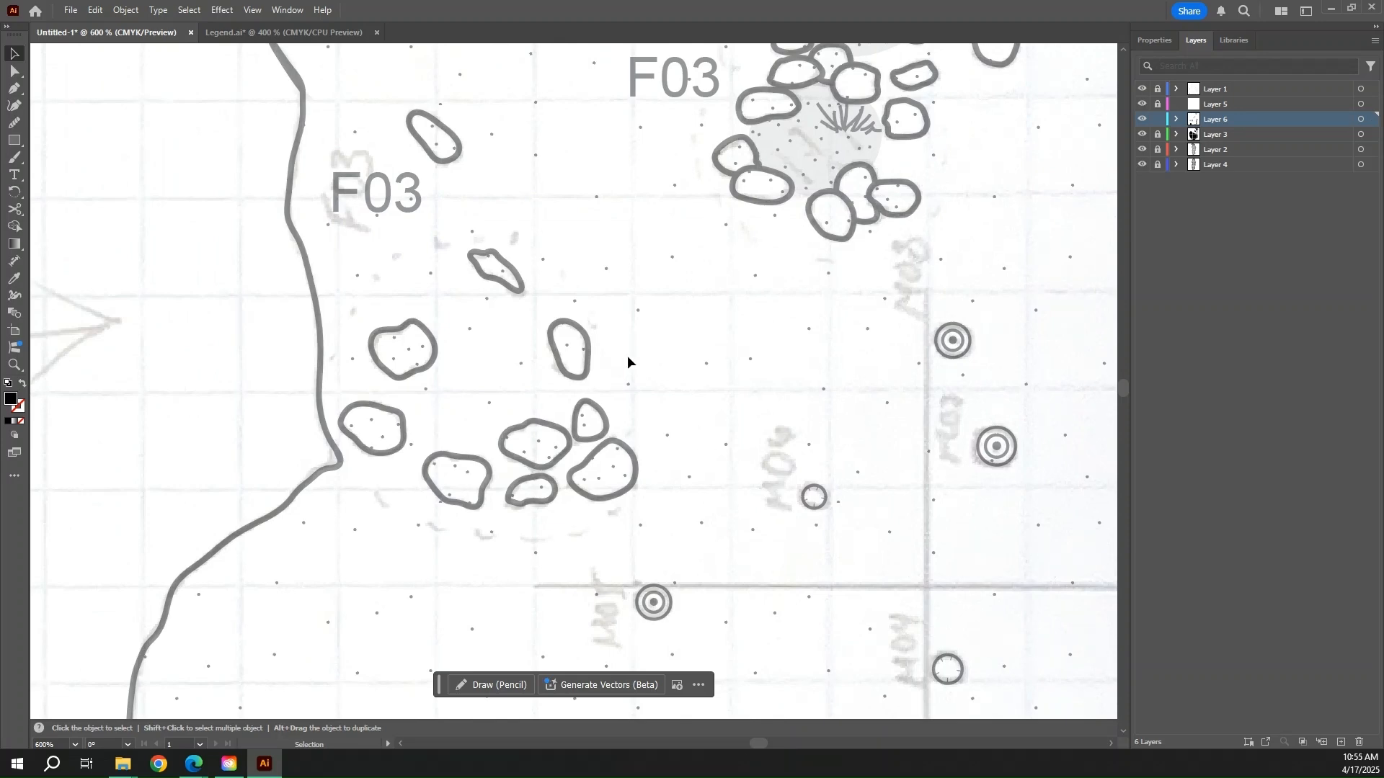
left_click_drag(825, 350, 695, 488)
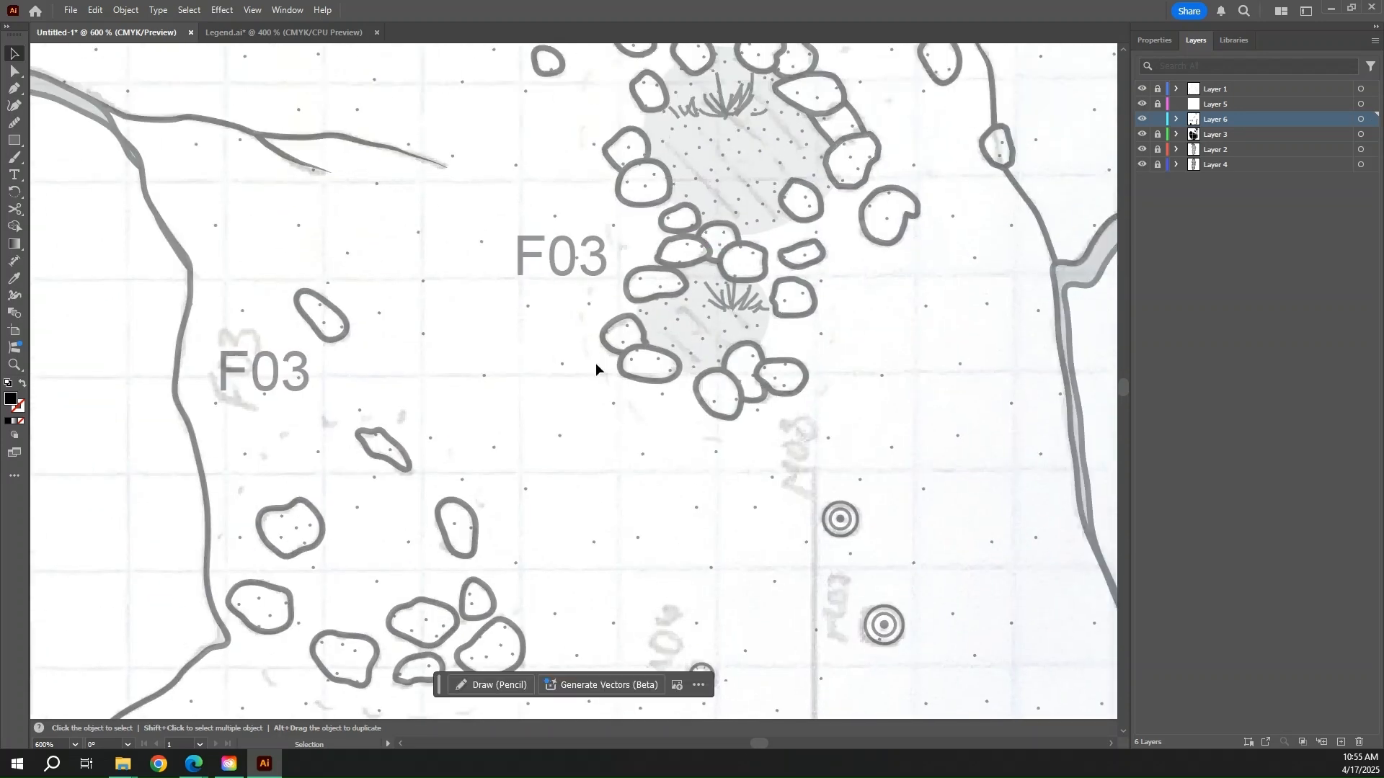
scroll(894, 329, "up", 3)
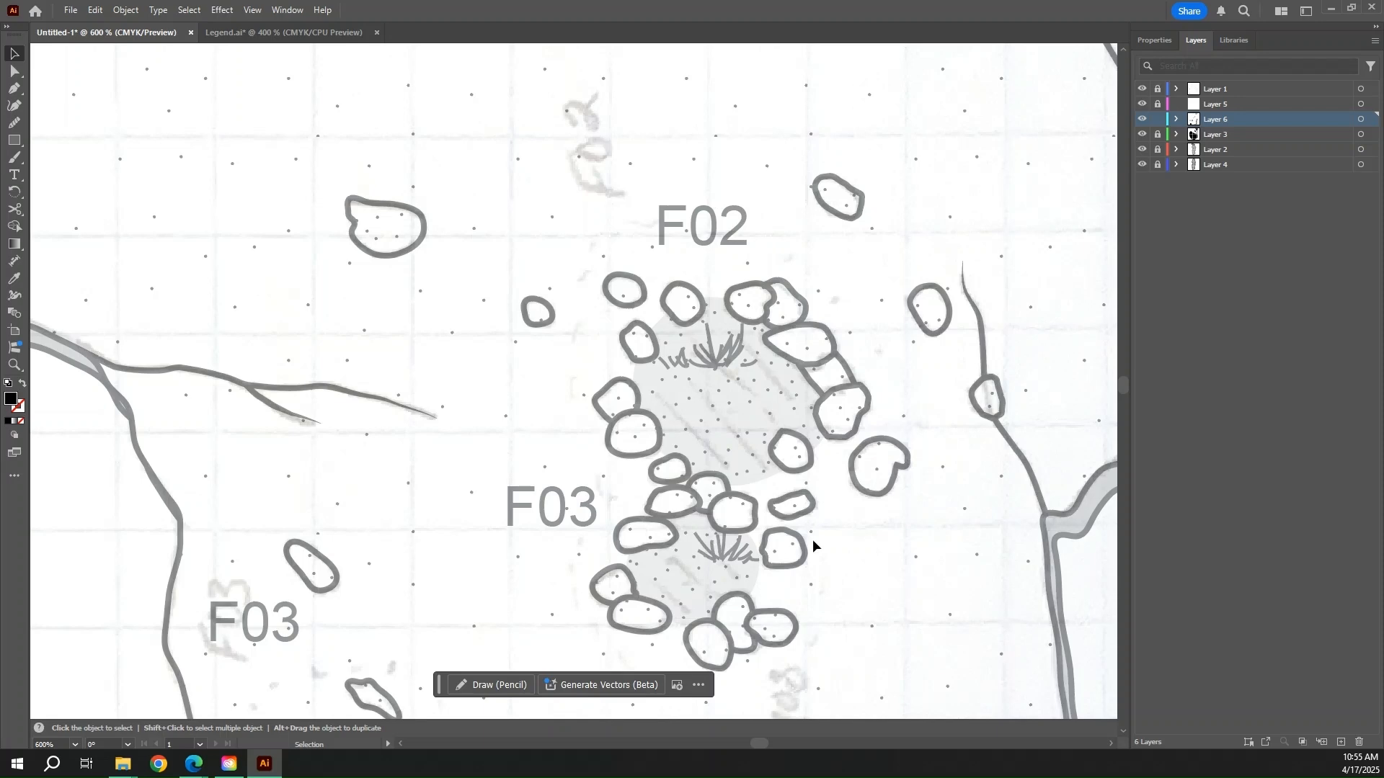
scroll(903, 612, "down", 6)
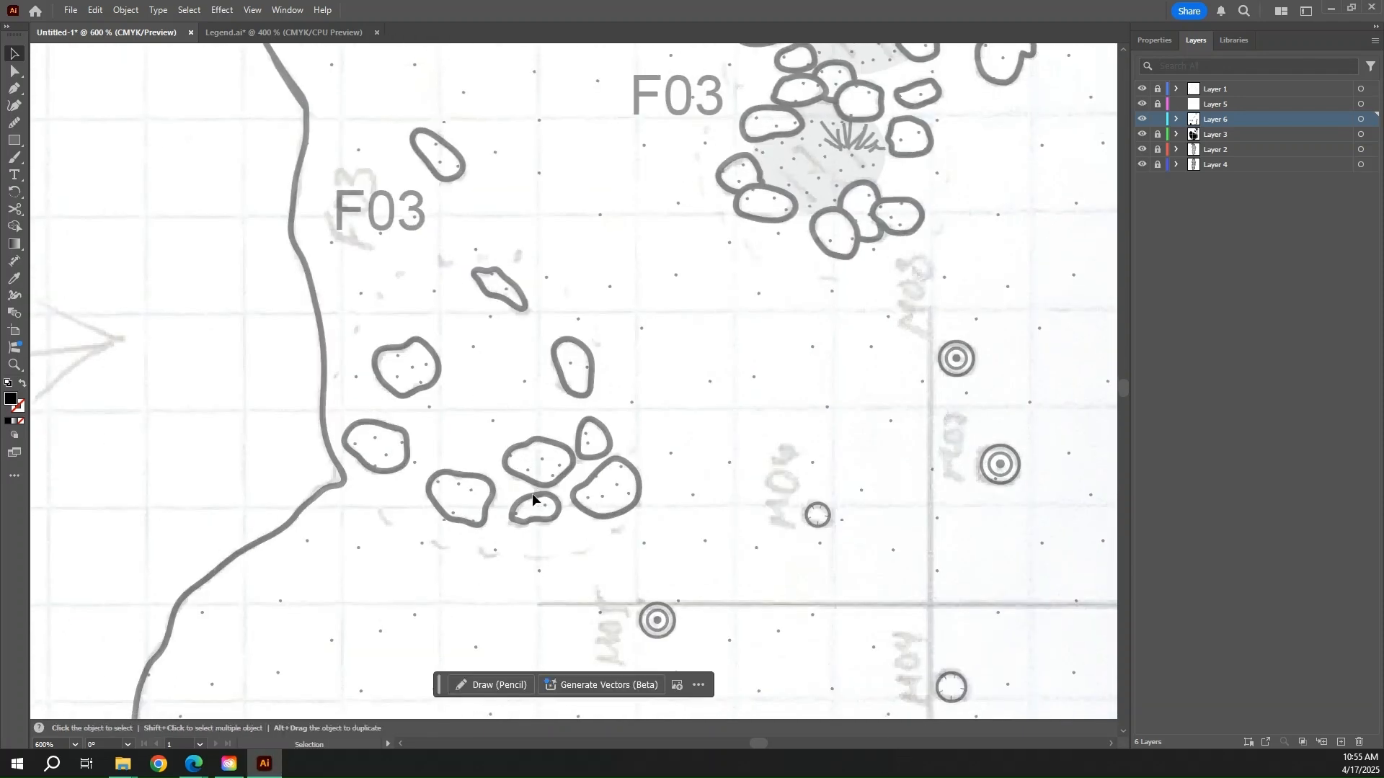
key("p")
left_click(625, 405)
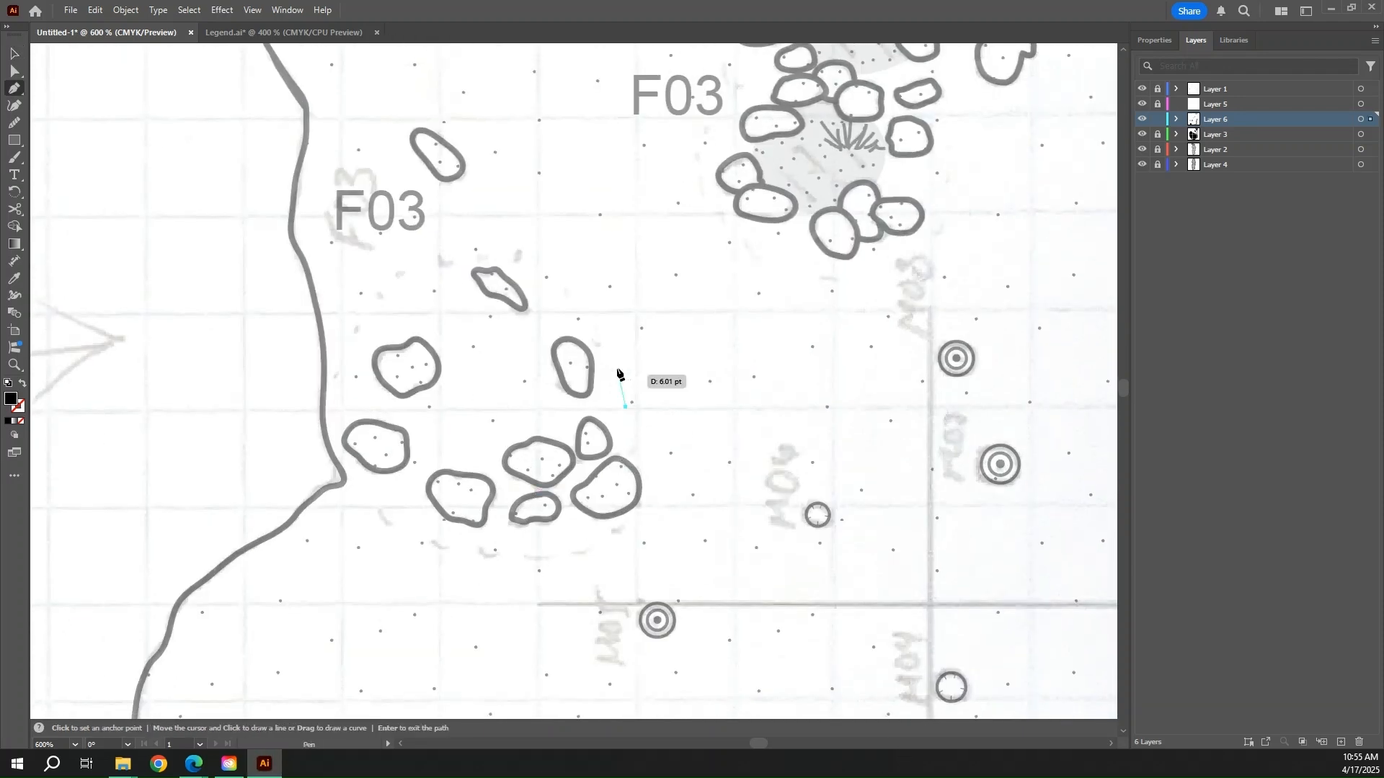
left_click(578, 332)
left_click(554, 295)
key("ctrl+z")
key("ctrl+z")
key("ctrl+z")
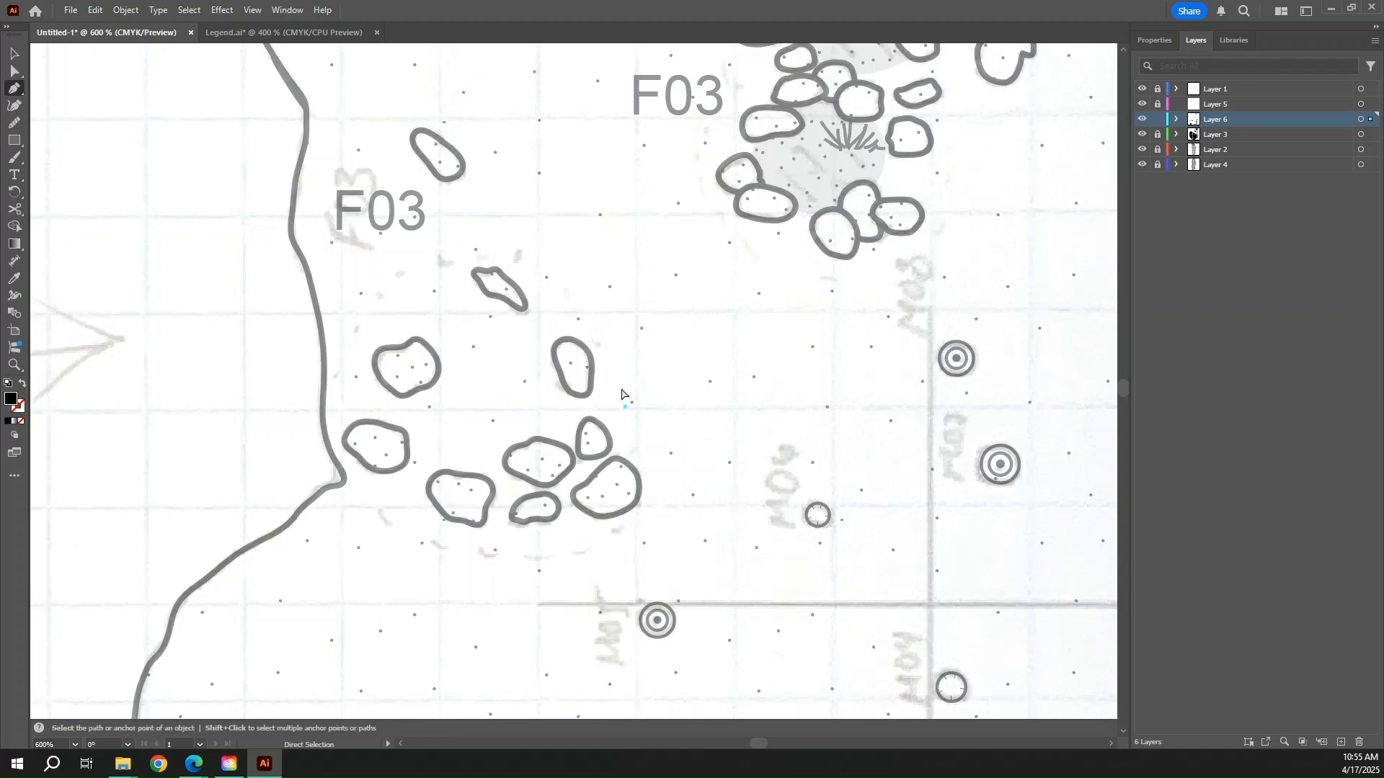
left_click(601, 348)
left_click(558, 298)
left_click(535, 271)
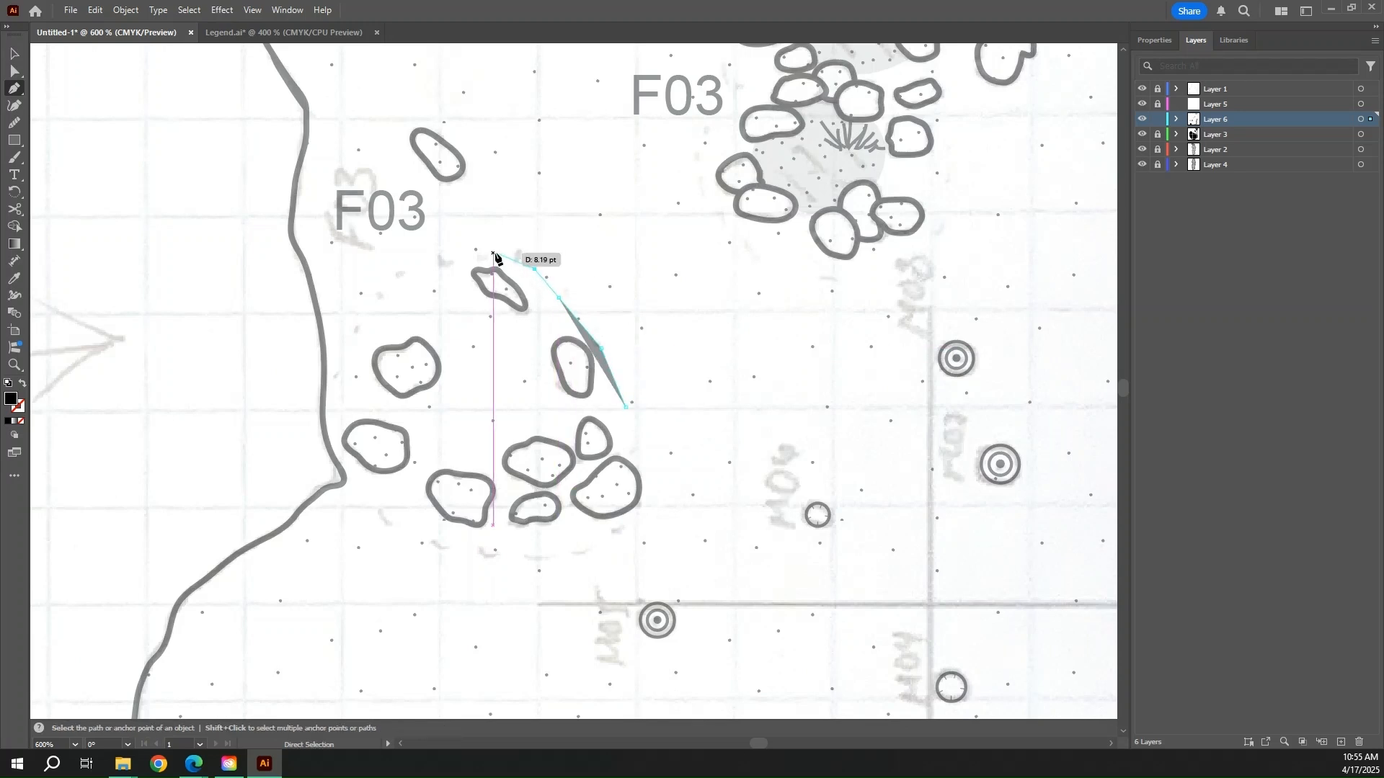
left_click(493, 254)
left_click(443, 263)
left_click(398, 285)
left_click(373, 308)
left_click(339, 339)
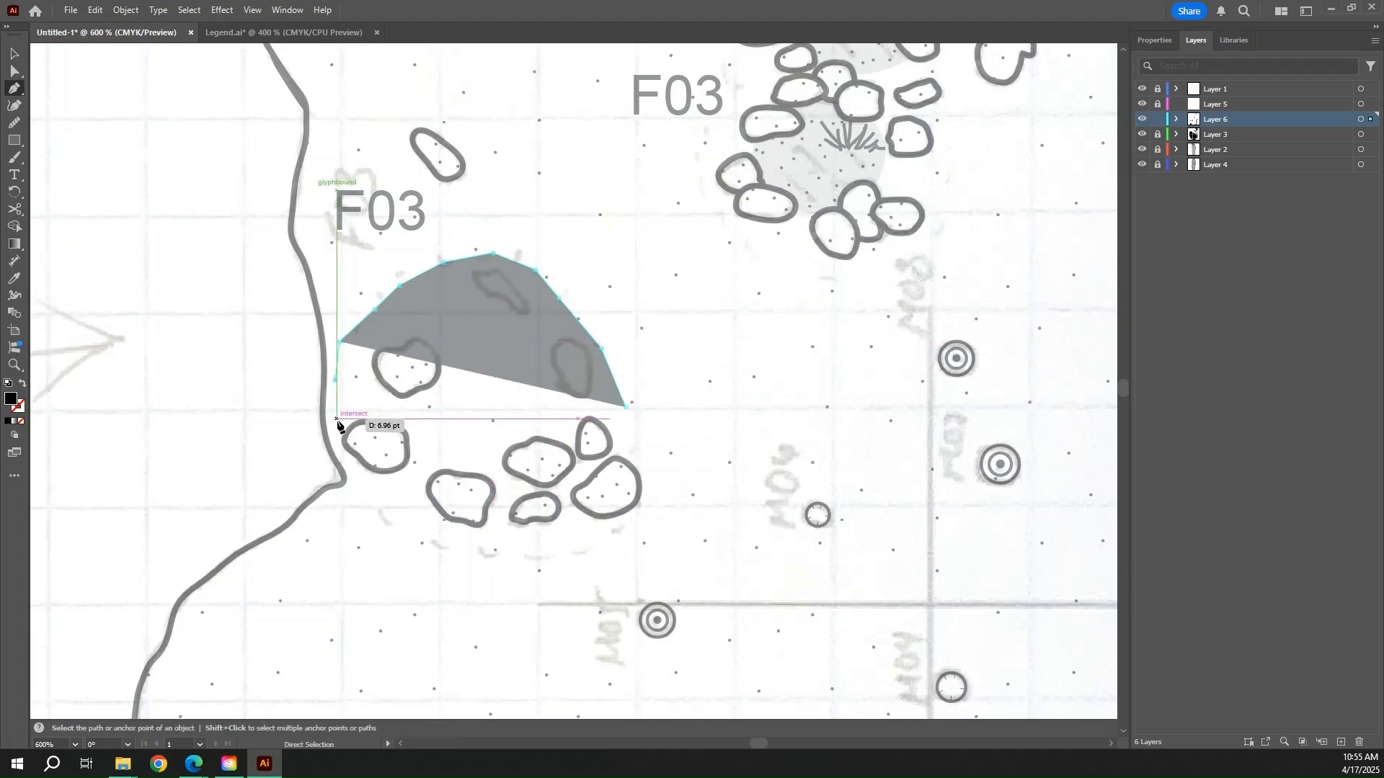
- Continue the boundary path around the western and southern stones and close it at its starting point
left_click(335, 405)
left_click(343, 470)
left_click(384, 508)
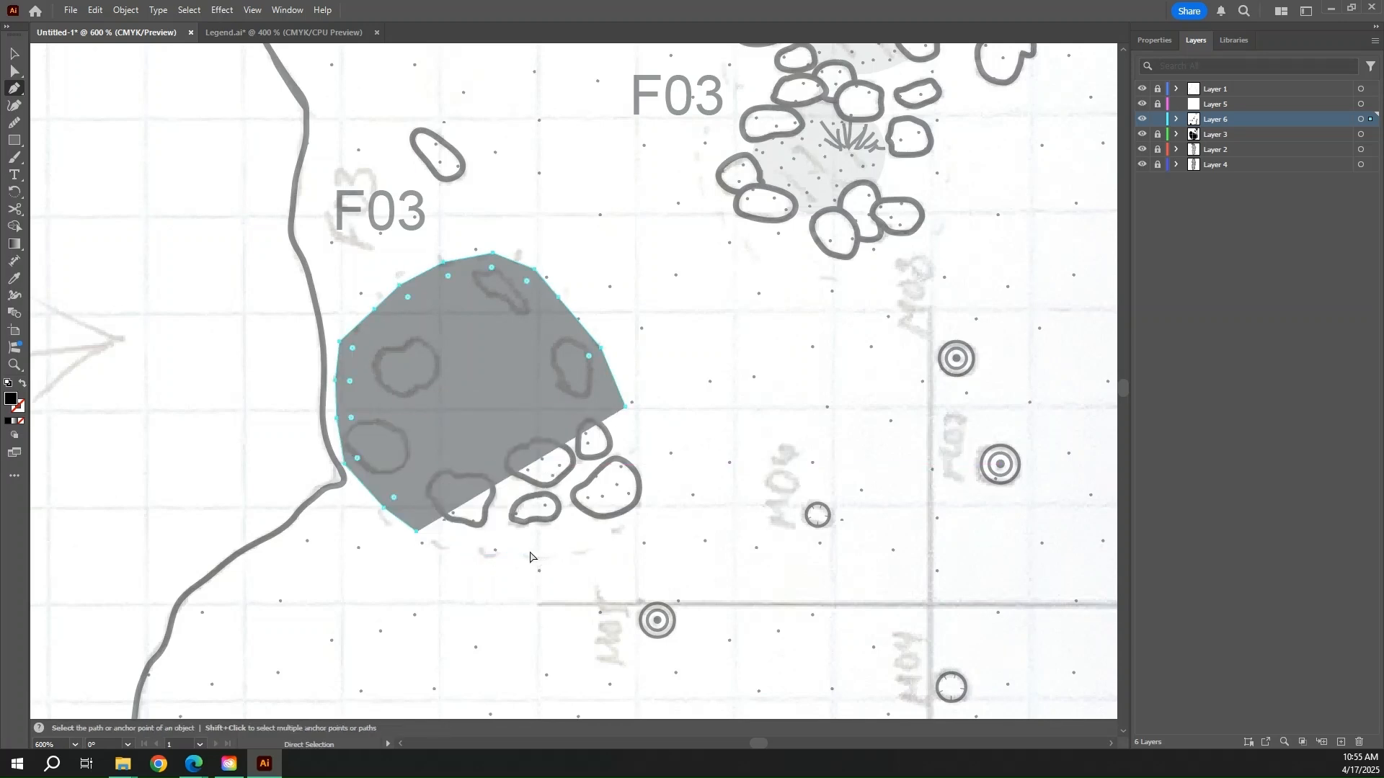
left_click(534, 539)
key("ctrl+z")
left_click(454, 534)
left_click(519, 538)
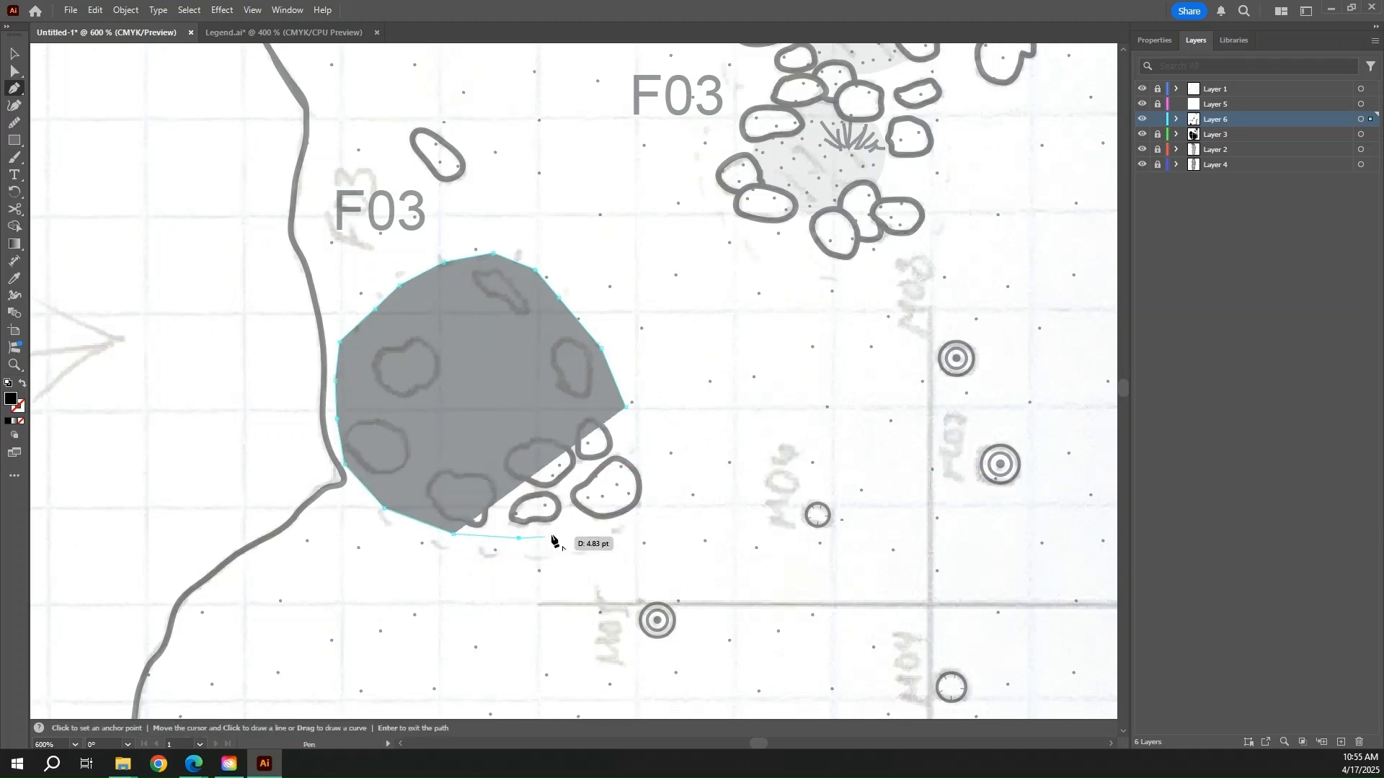
left_click(569, 534)
left_click(603, 520)
left_click(639, 453)
left_click(626, 408)
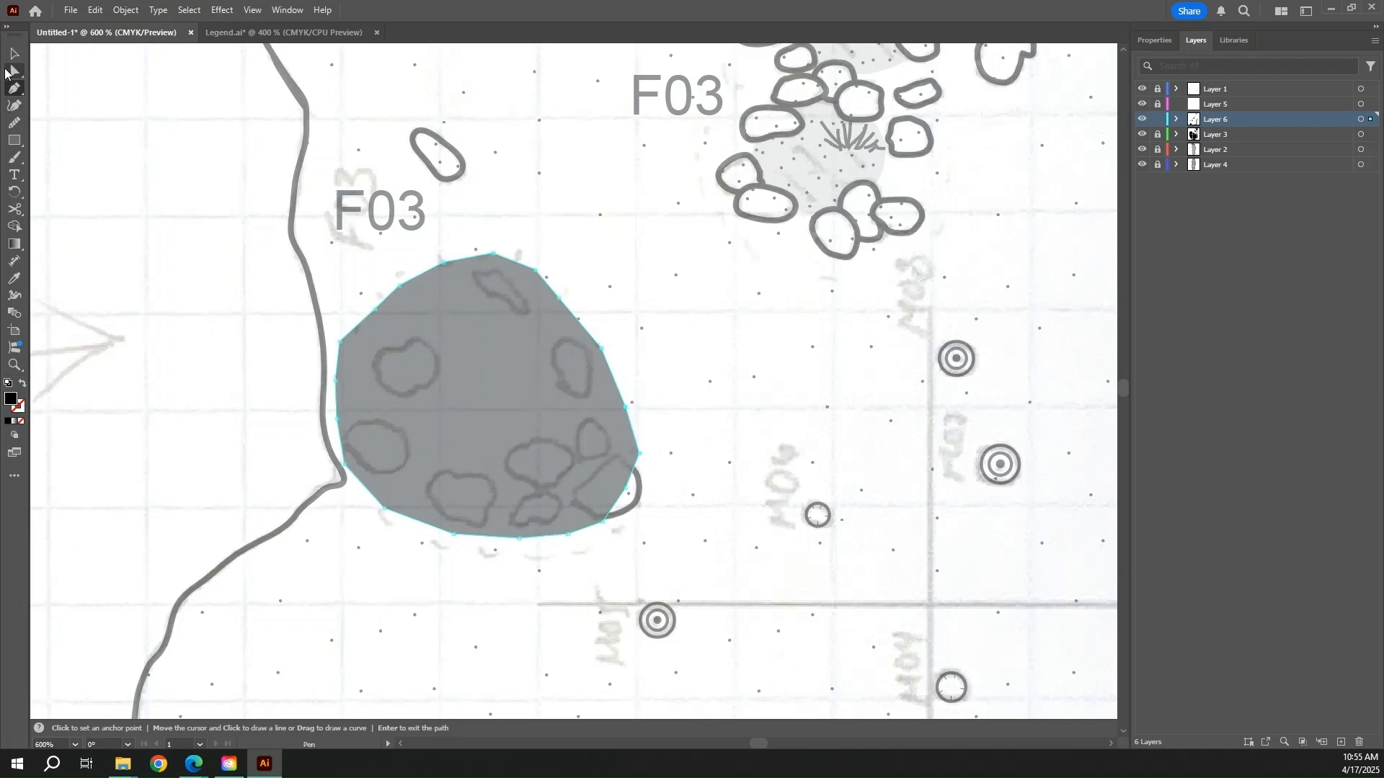
- Smooth the closed boundary around the lower stone ring at 22%
left_click(14, 123)
mouse_move(595, 349)
left_mouse_down()
mouse_move(630, 440)
mouse_move(505, 537)
mouse_move(360, 490)
mouse_move(339, 338)
left_mouse_up()
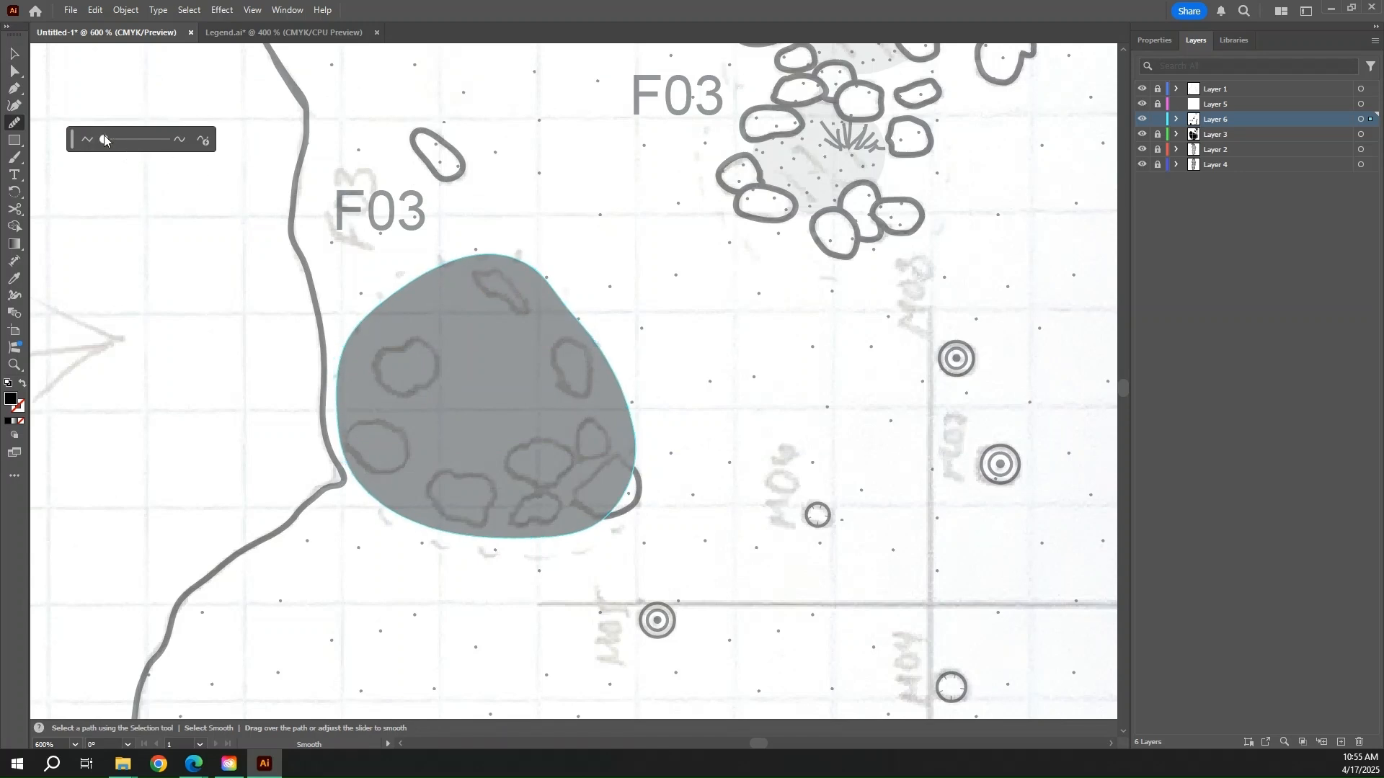
left_click_drag(105, 139, 118, 139)
- Remove the boundary's fill and give it a black 0.5 pt stroke
left_click(1155, 40)
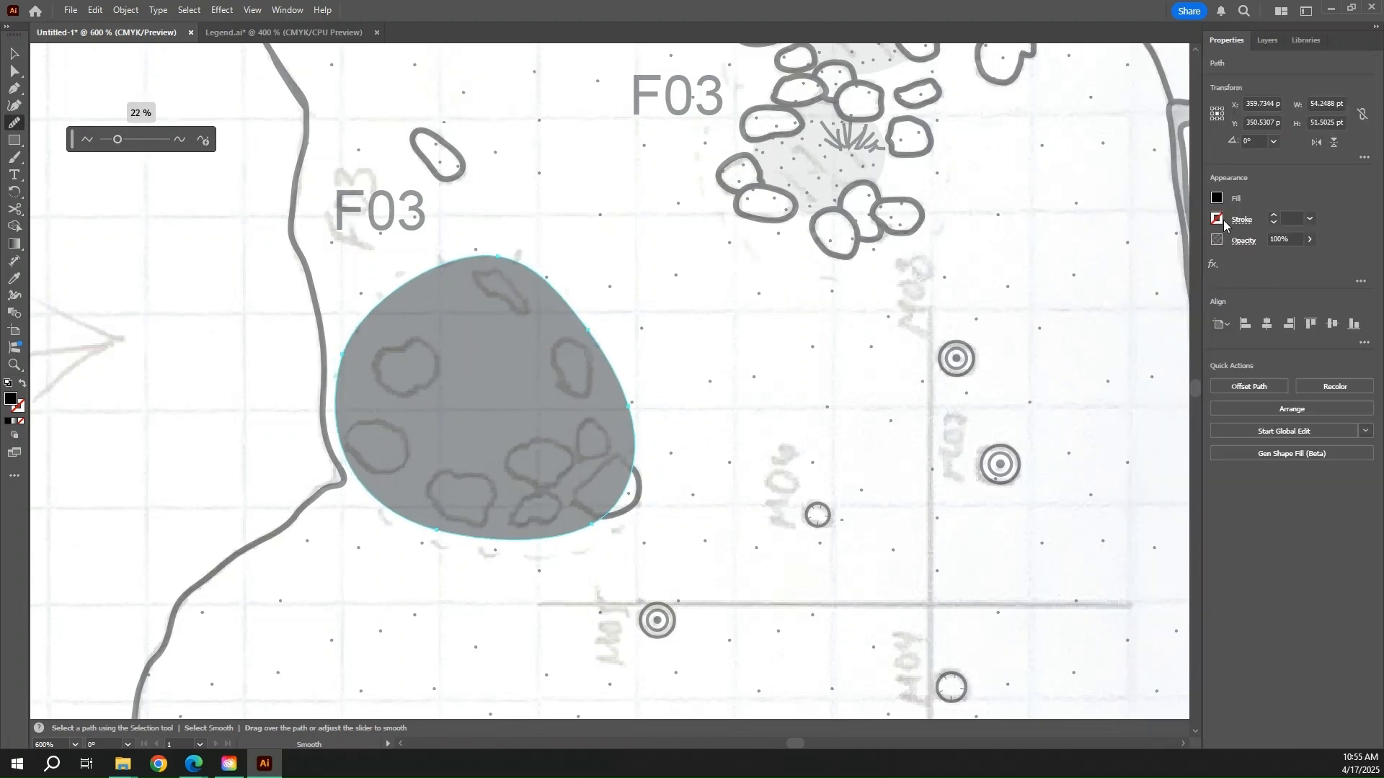
left_click(1217, 199)
left_click(1060, 250)
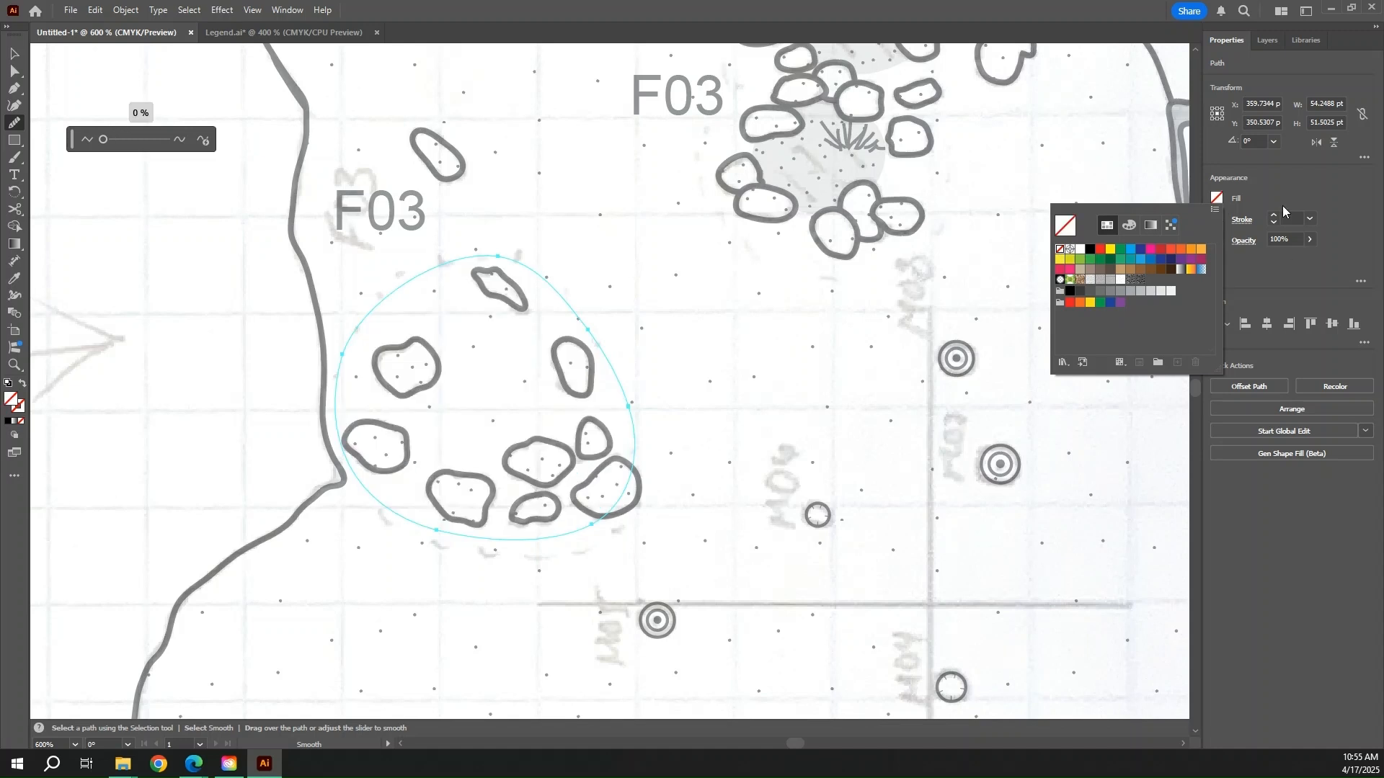
left_click(1287, 190)
left_click(1274, 216)
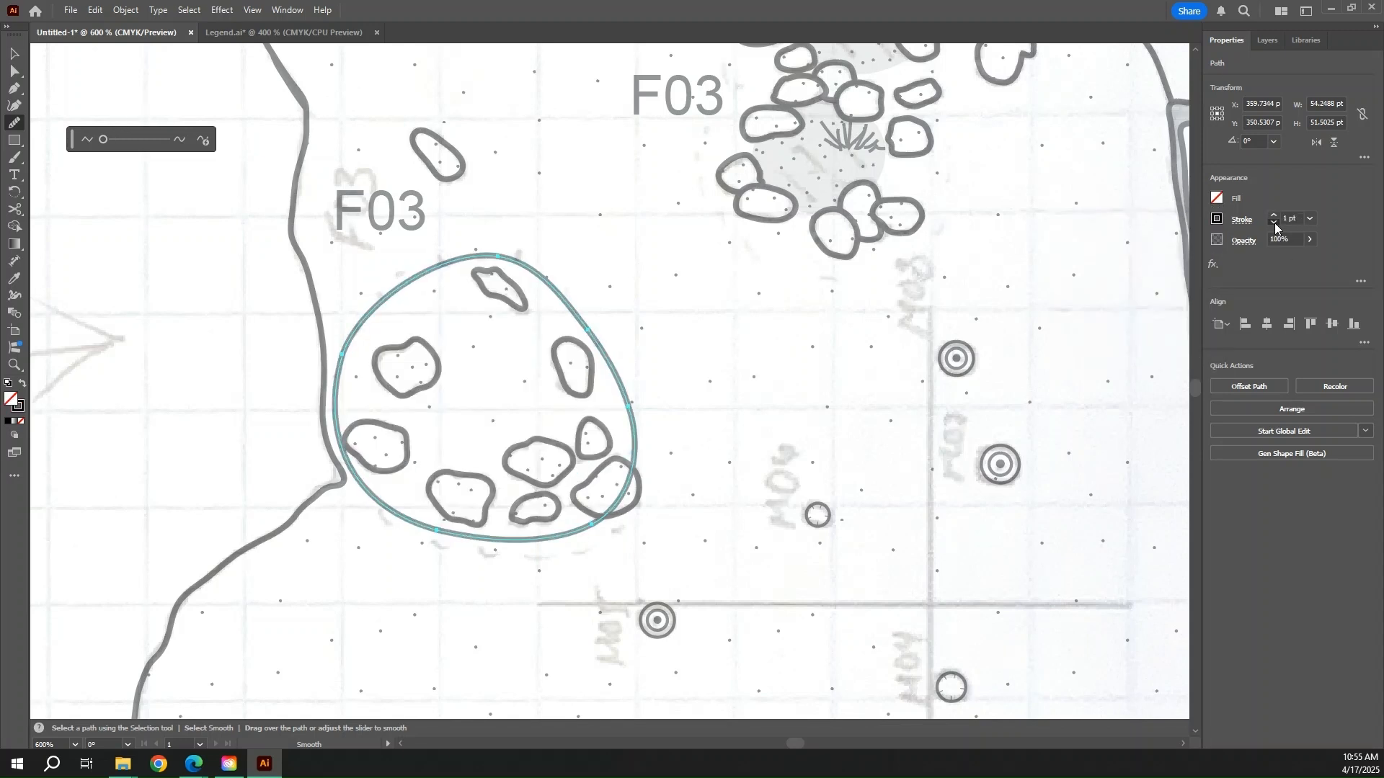
left_click(1273, 222)
- Make the boundary a dashed line with a 2 pt dash, 2 pt gap and 4 pt second dash, and deselect it
left_click(1243, 219)
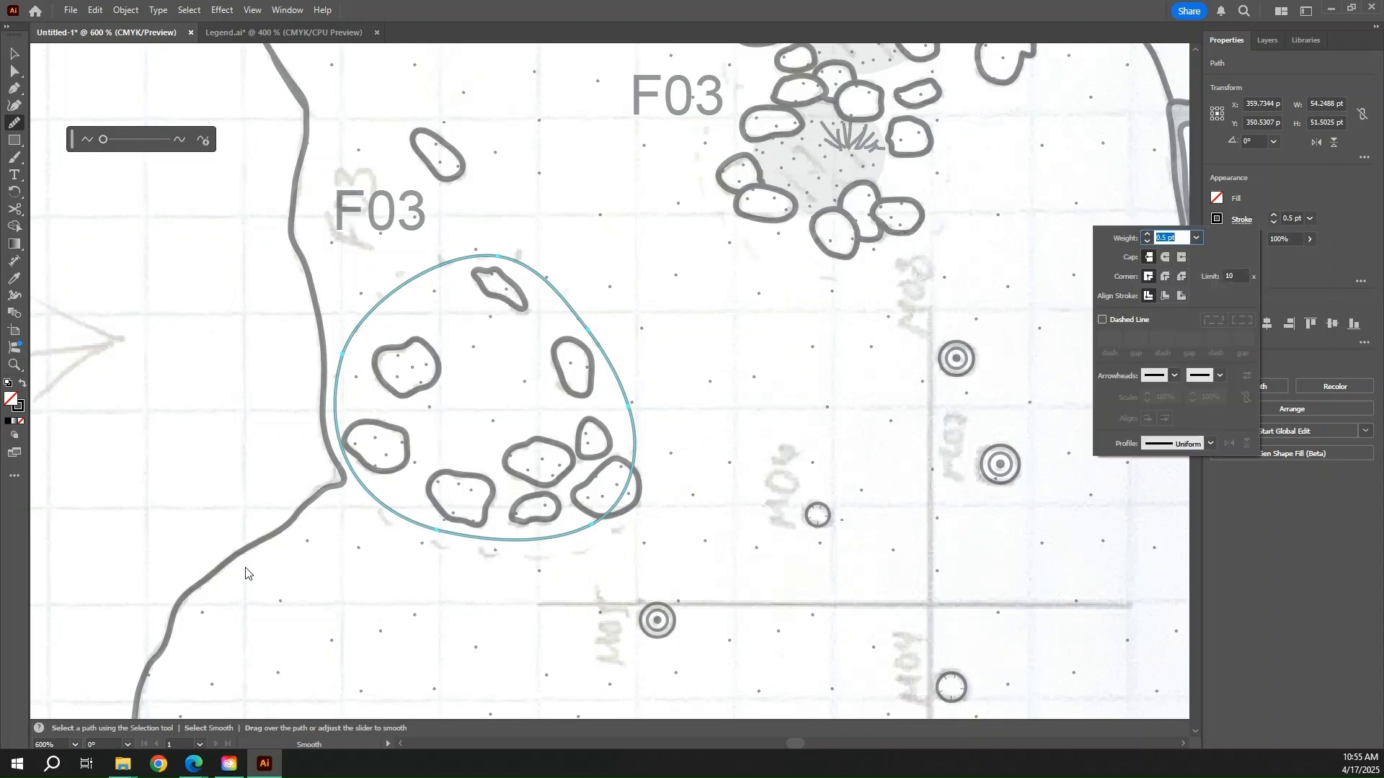
left_click(1105, 321)
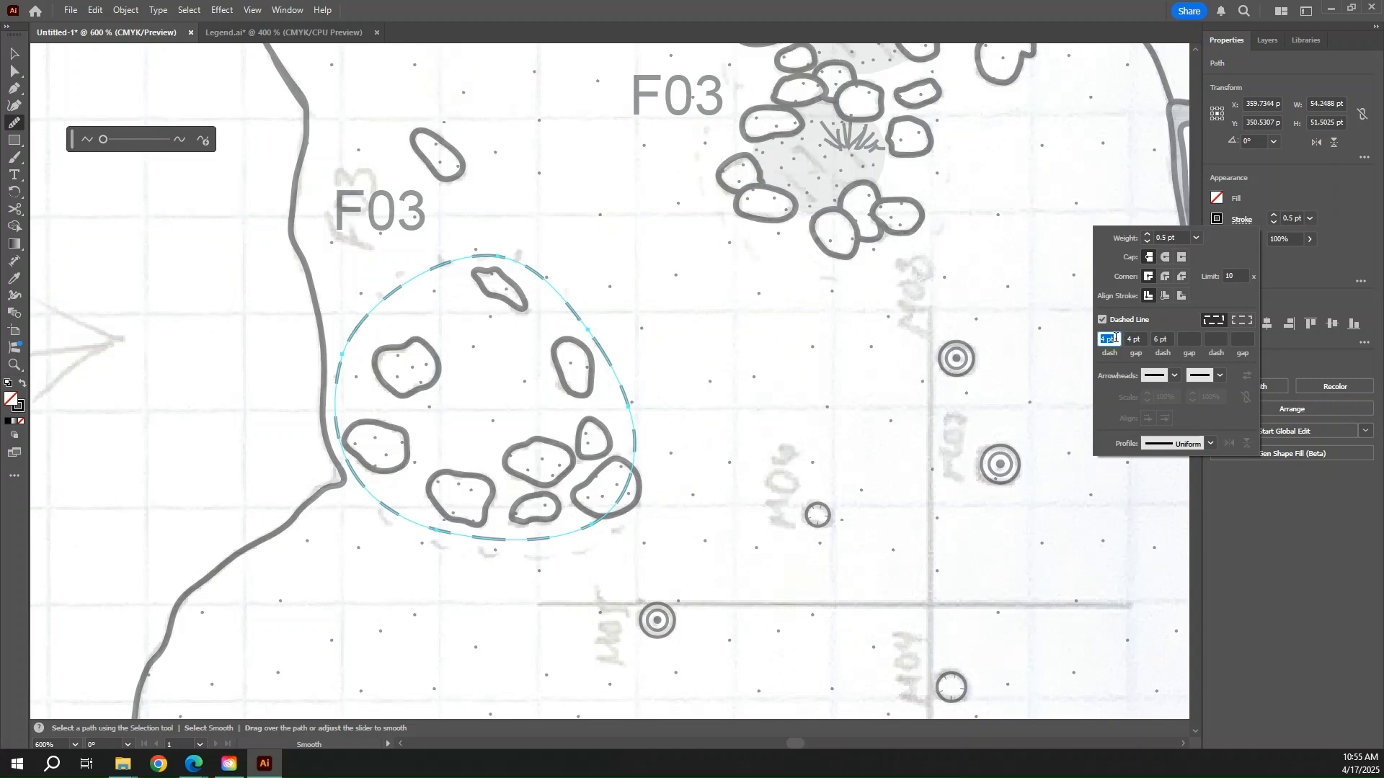
type("2")
key("Tab")
type("2")
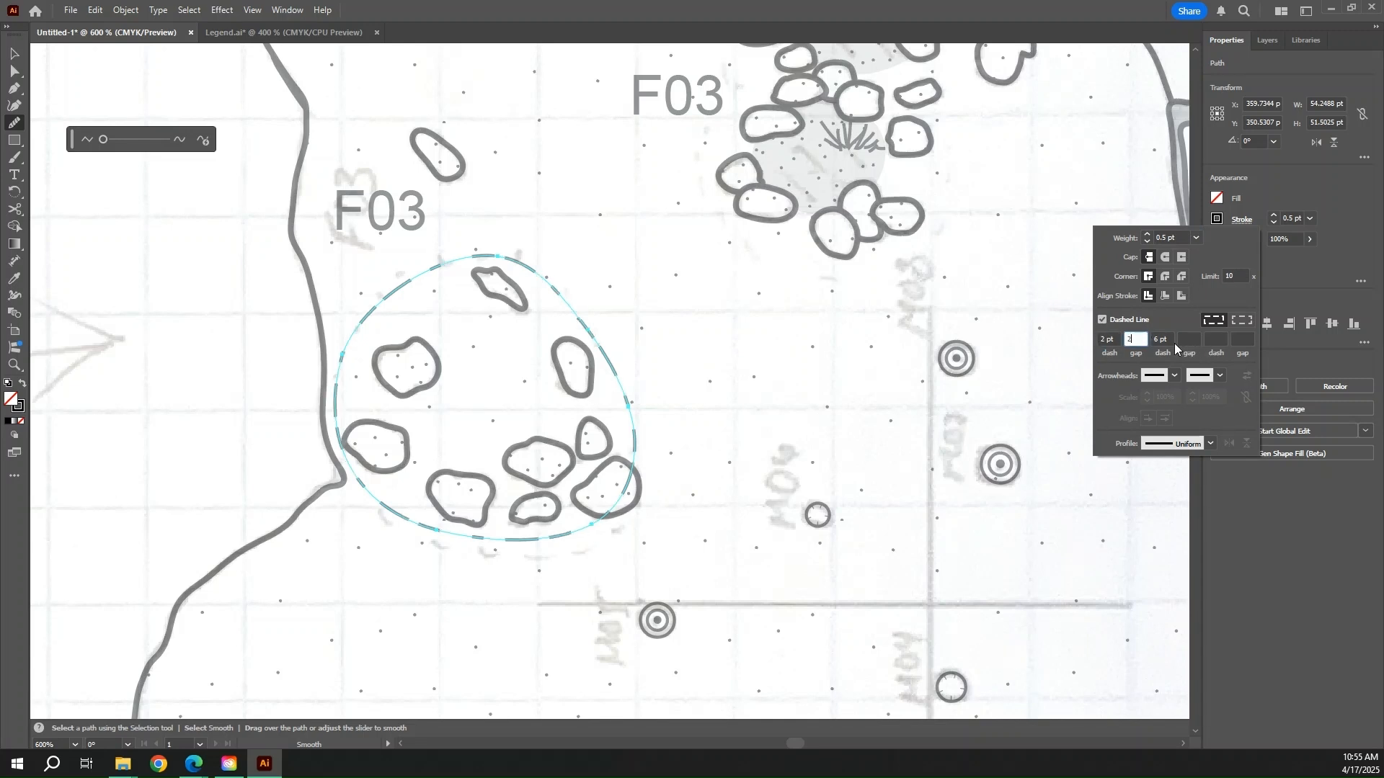
key("Tab")
type("3")
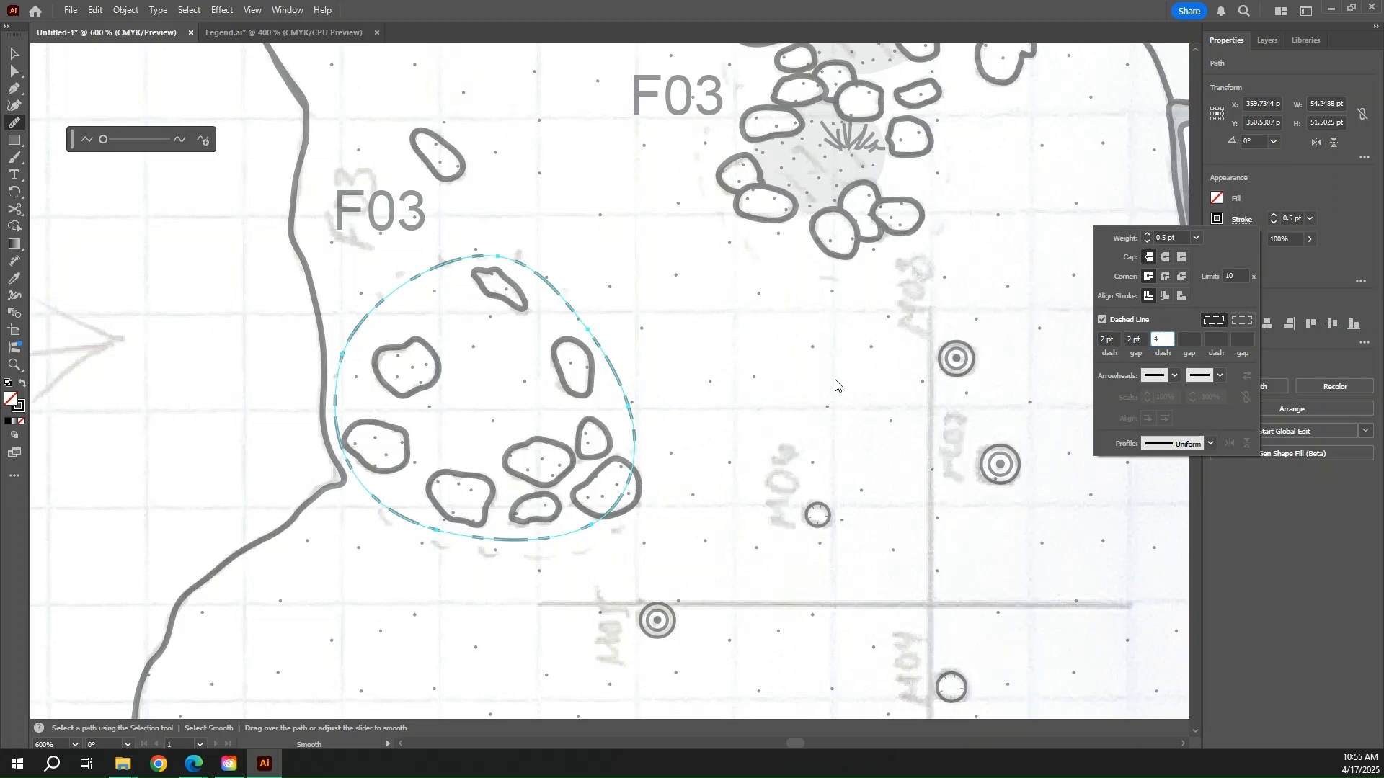
left_click(785, 396)
left_click(785, 395, "ctrl")
- Hide Layer 1 so the digitized map shows without the faded drawing overlay
key("ctrl+minus")
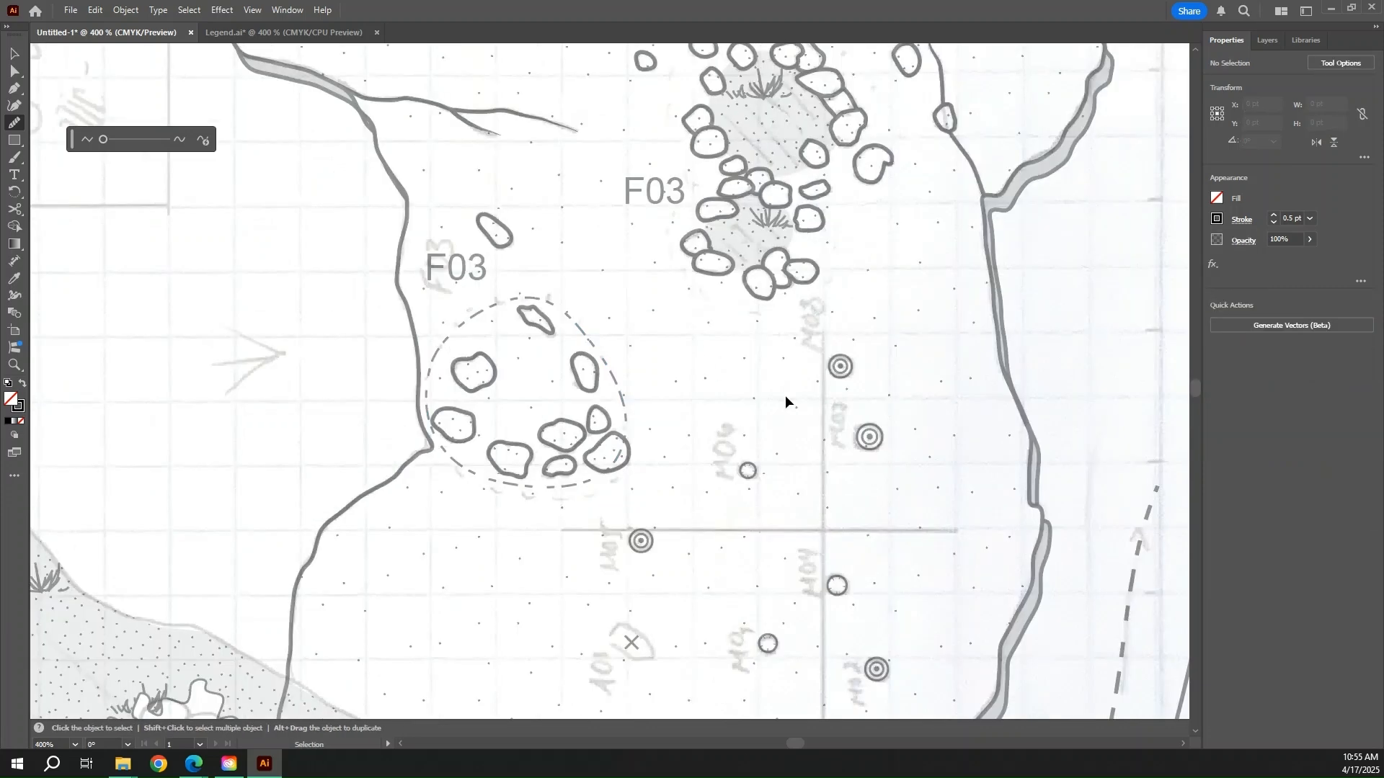
key("ctrl+minus")
key("ctrl+minus")
left_click(1267, 40)
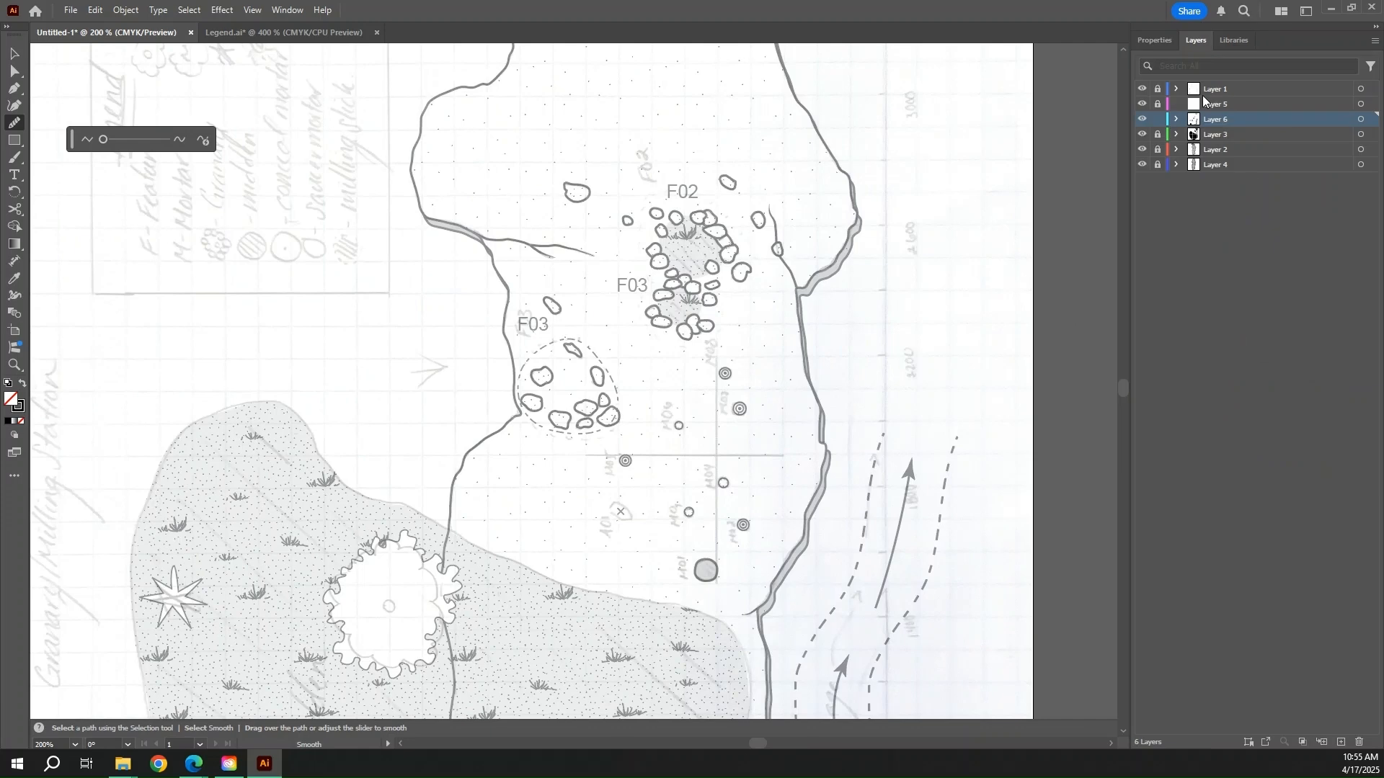
left_click(1141, 89)
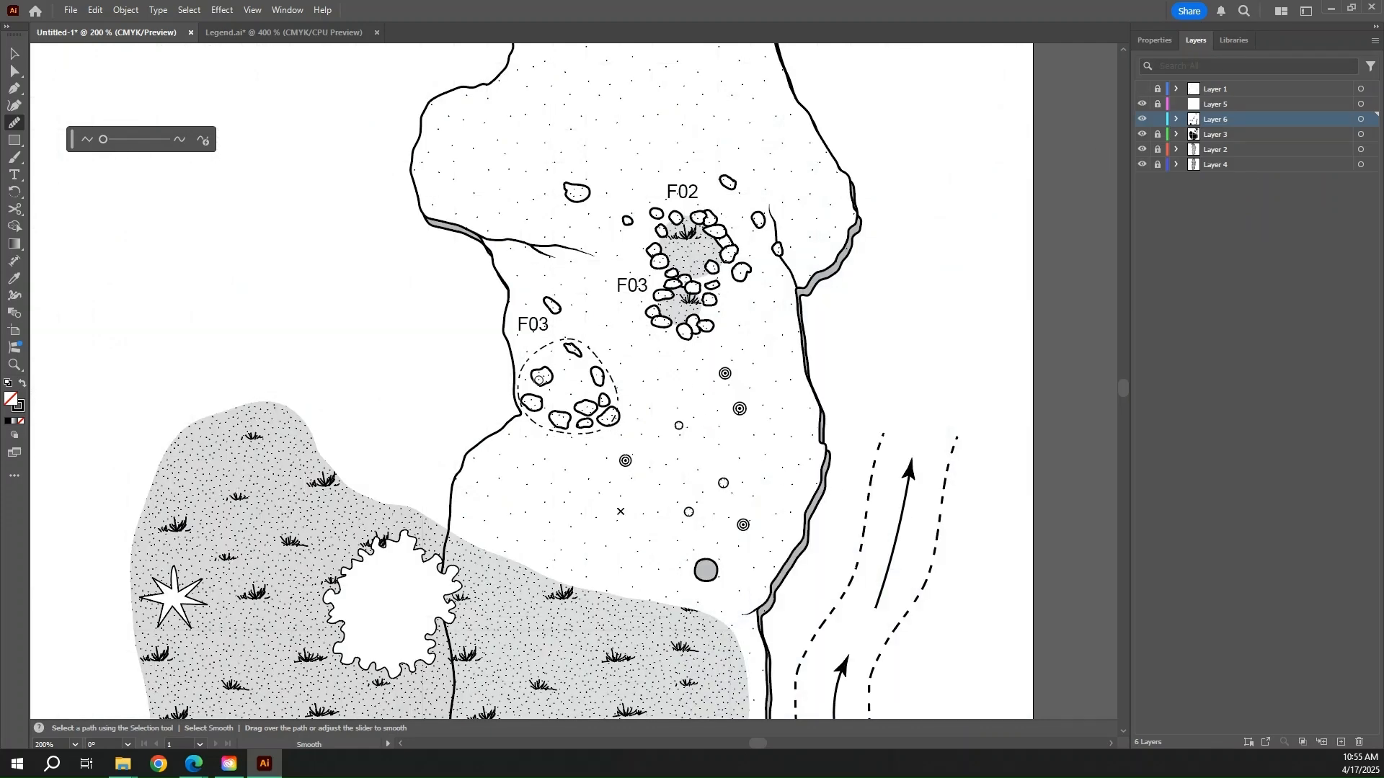
- Change the label above the dashed stone ring to "F04"
key("ctrl+plus")
key("ctrl+plus")
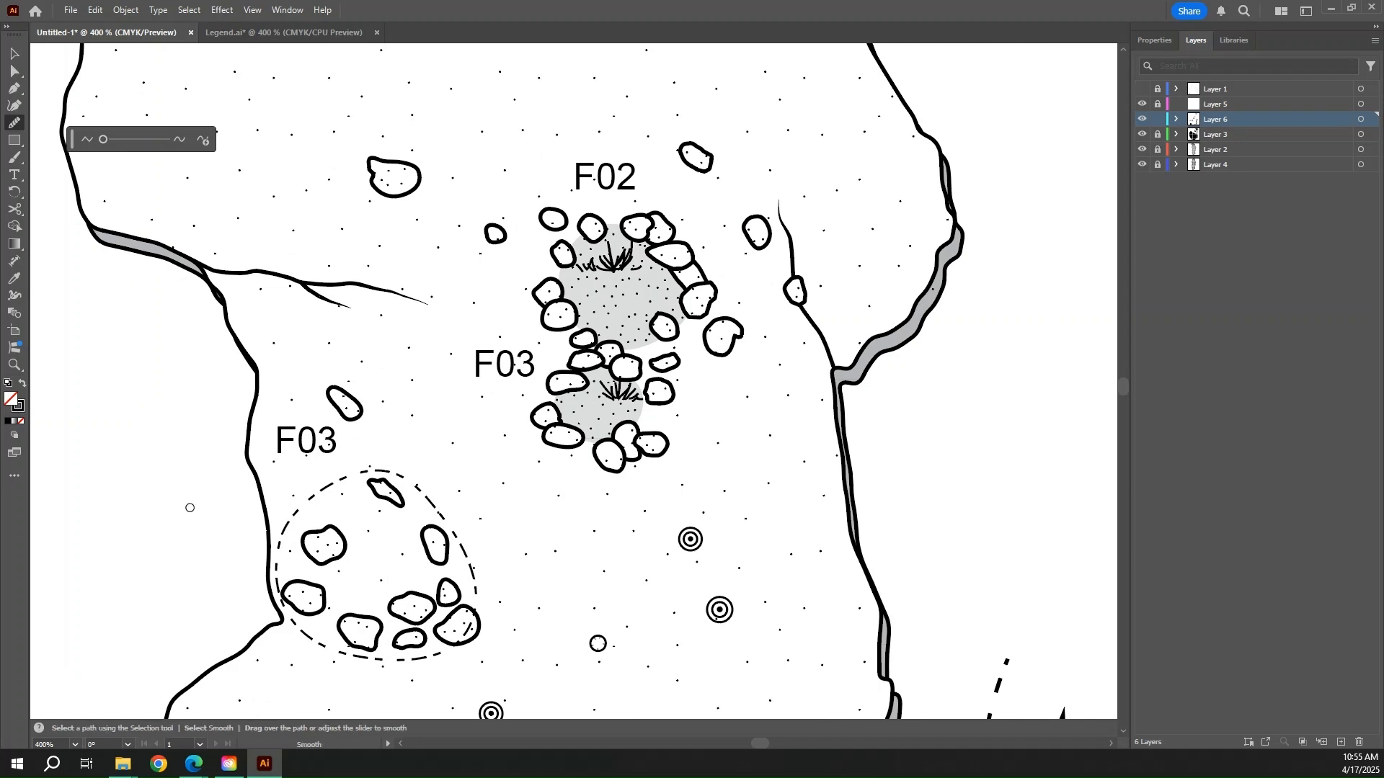
key("t")
left_click(319, 443)
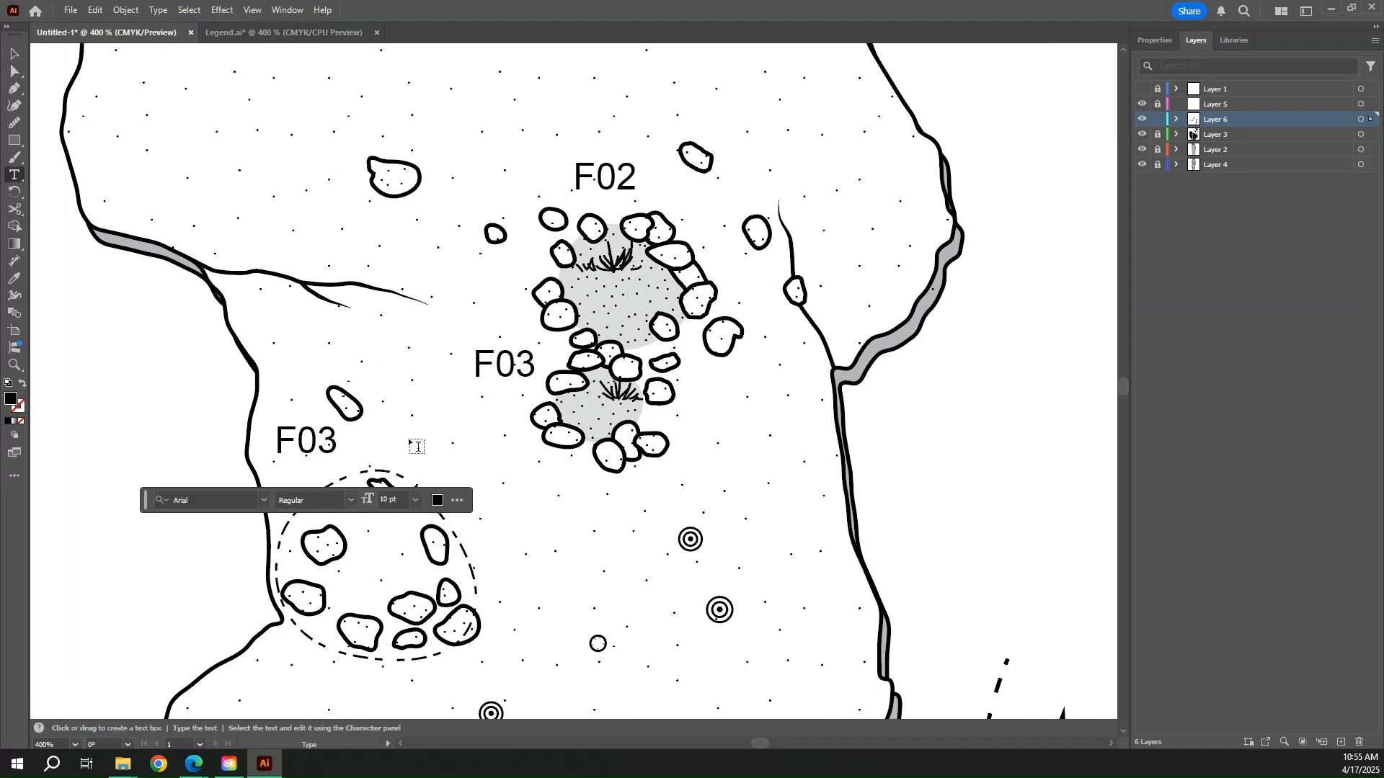
key("BackSpace")
type("4")
left_click(414, 442, "ctrl")
left_click(623, 434, "ctrl")
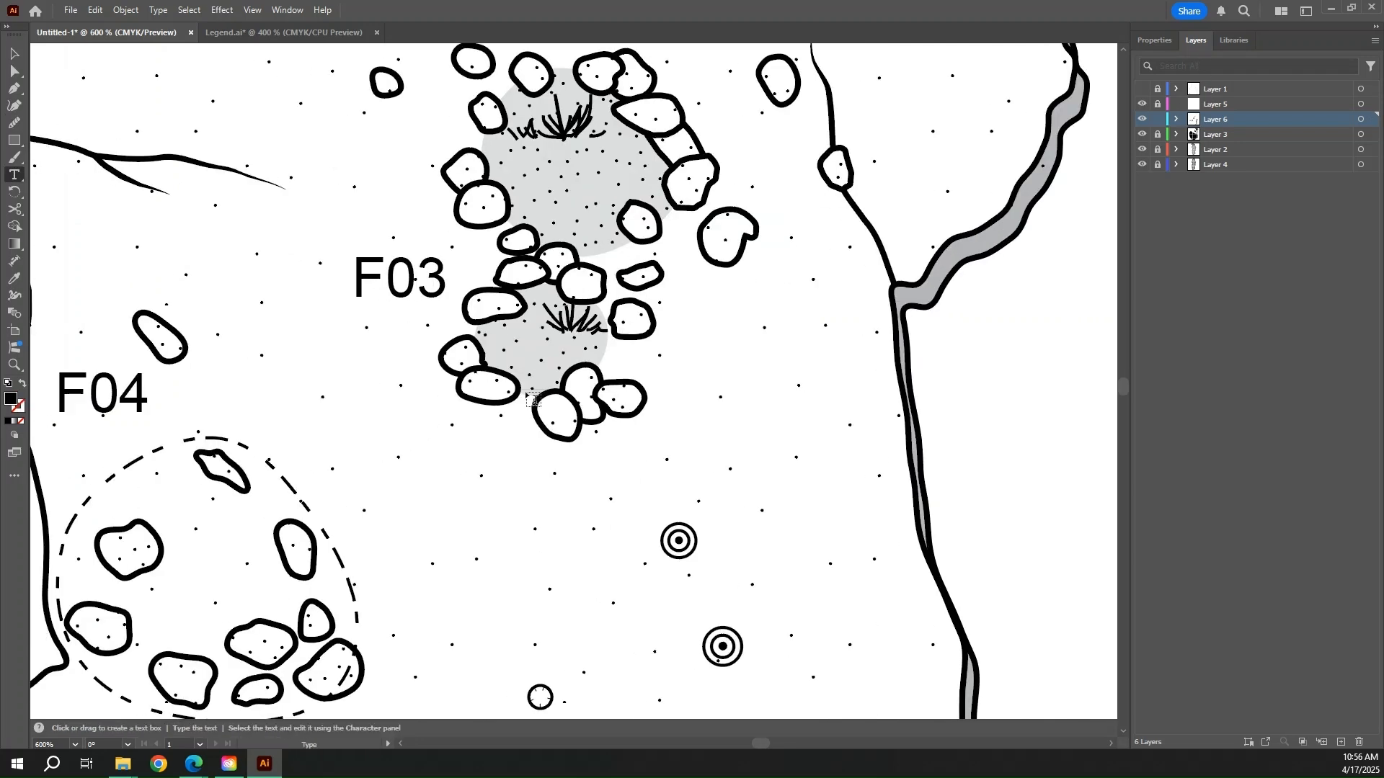
- Unlock Layer 3 and move the dashed boundary around the F04 stones onto it from Layer 6
scroll(518, 360, "up", 2)
scroll(519, 360, "left", 1)
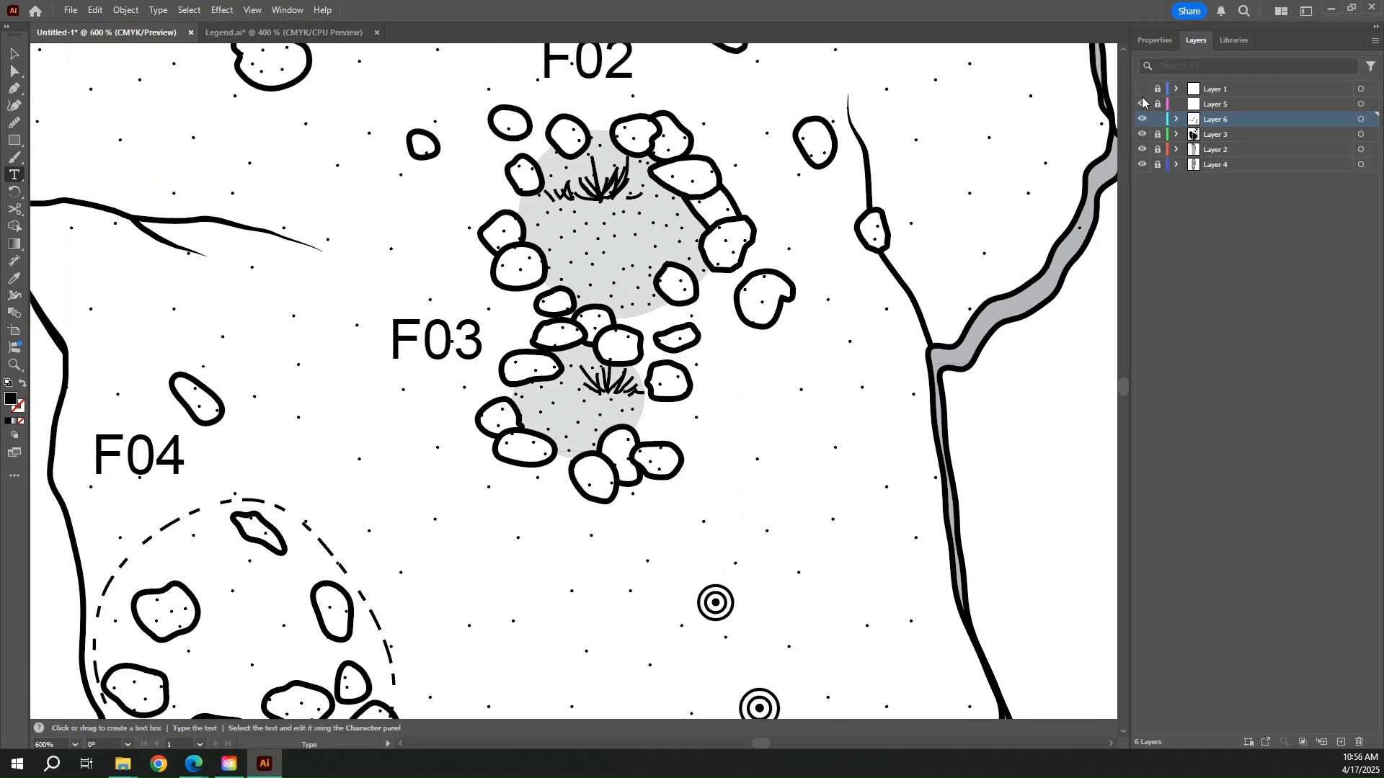
scroll(479, 459, "down", 5)
scroll(480, 459, "left", 2)
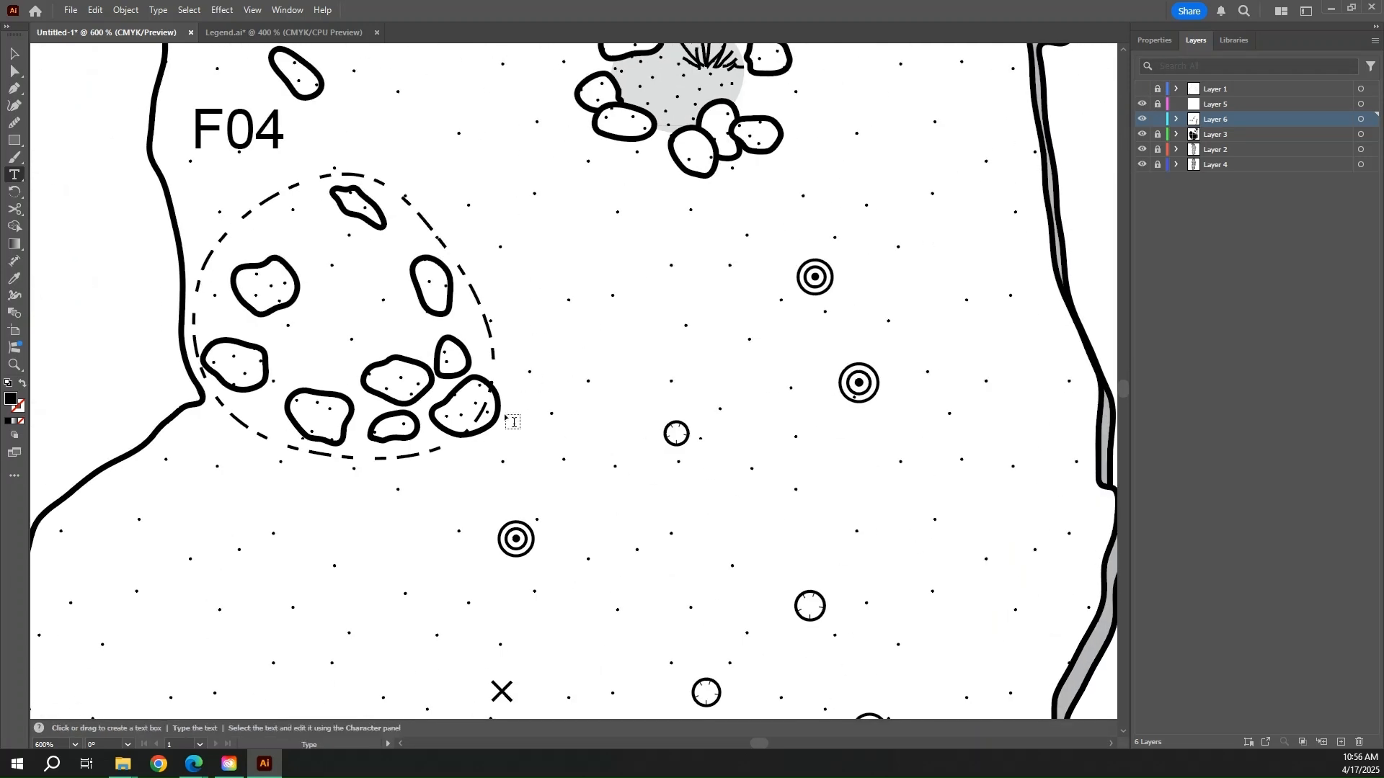
key("v")
left_click(497, 357)
key("ctrl")
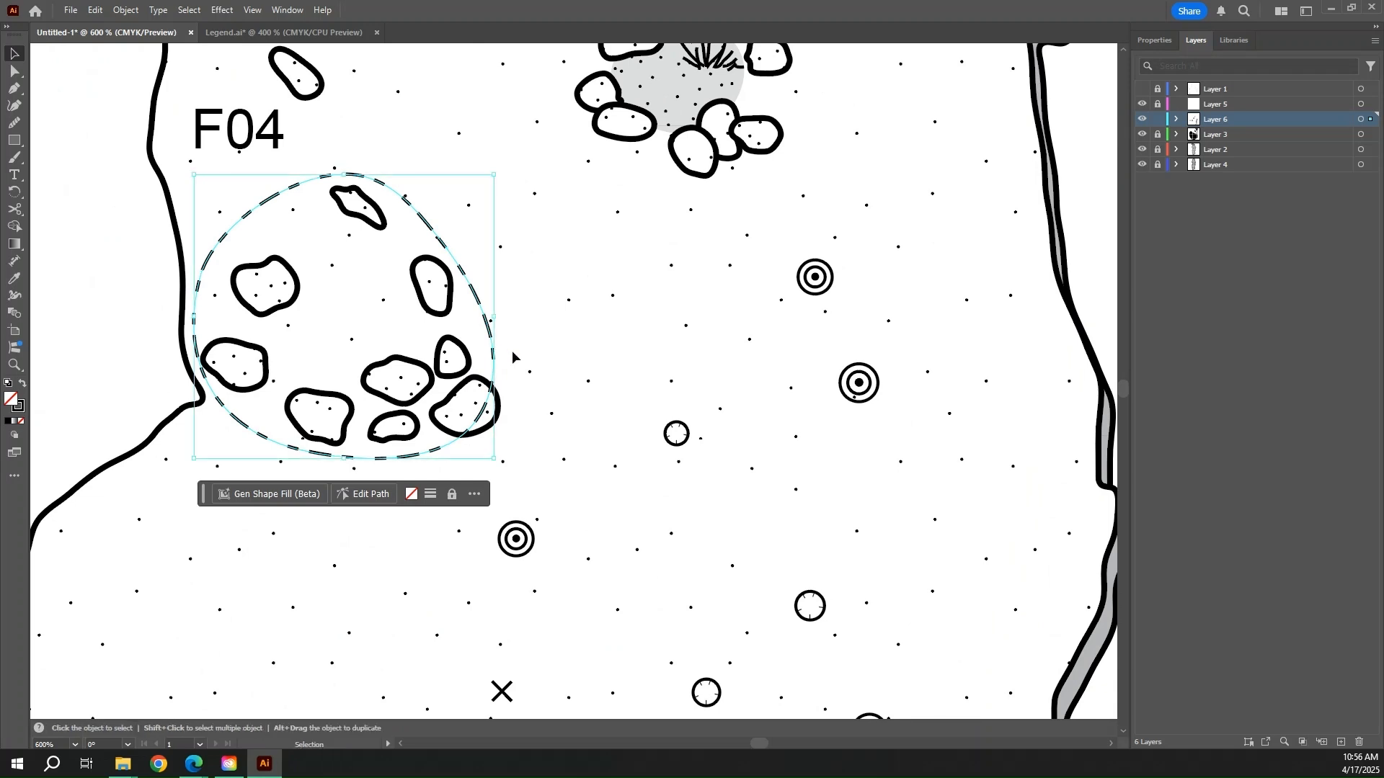
key("ctrl")
left_click(1141, 41)
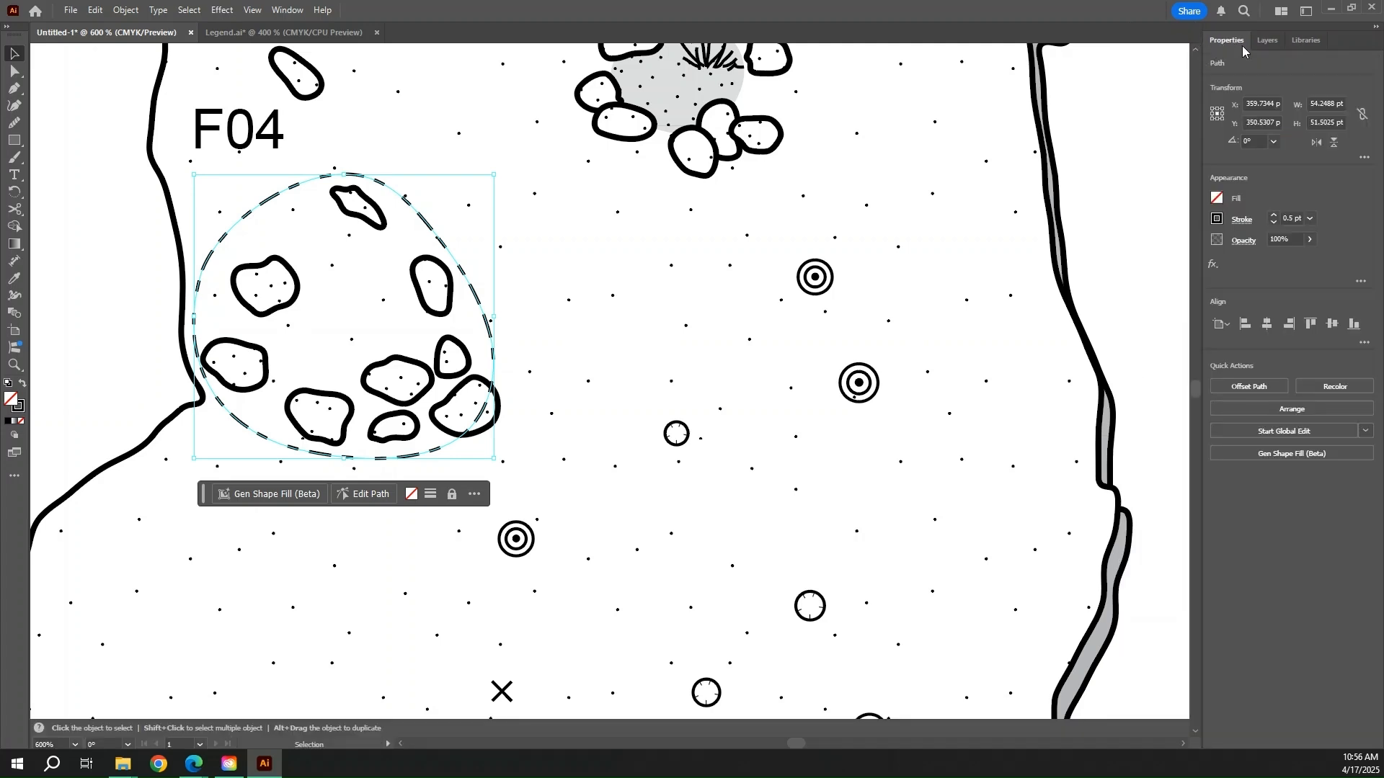
left_click(1266, 41)
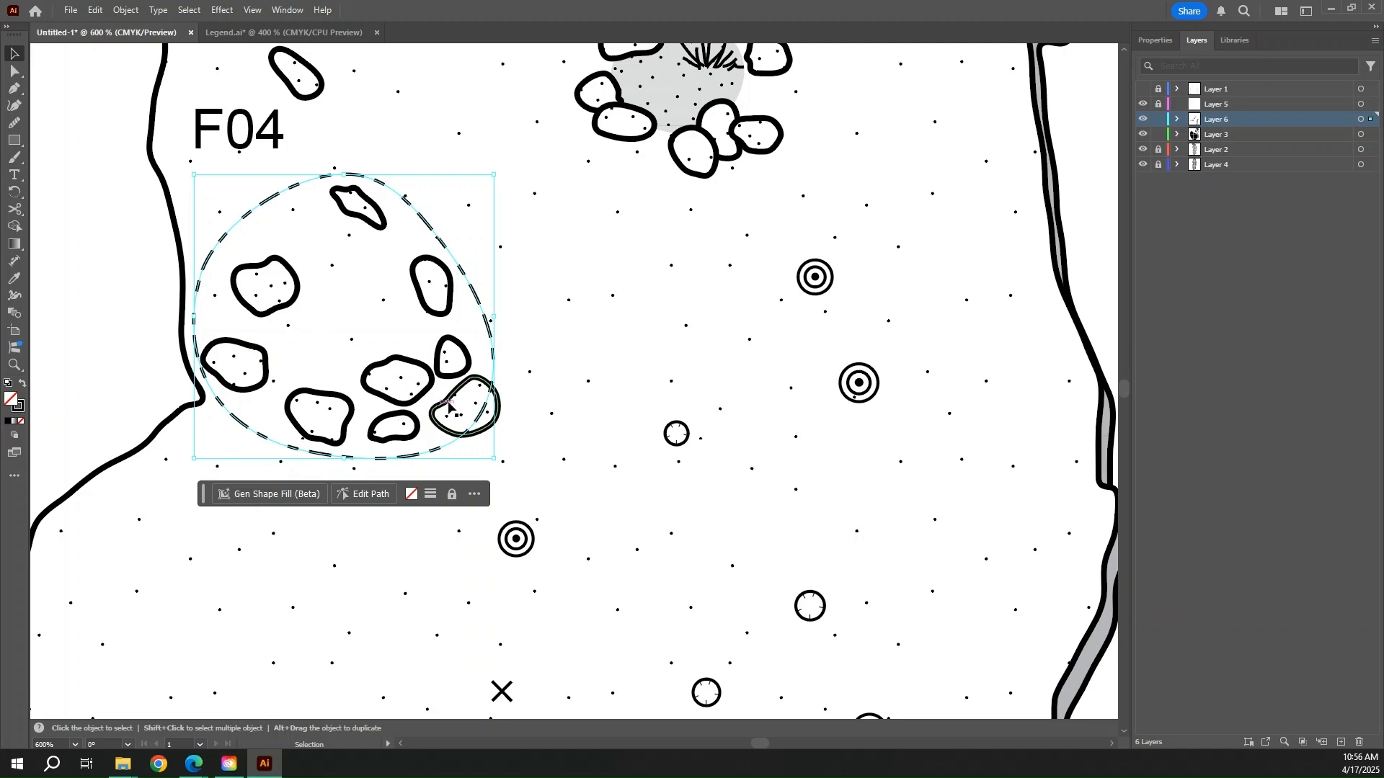
left_click(1216, 134)
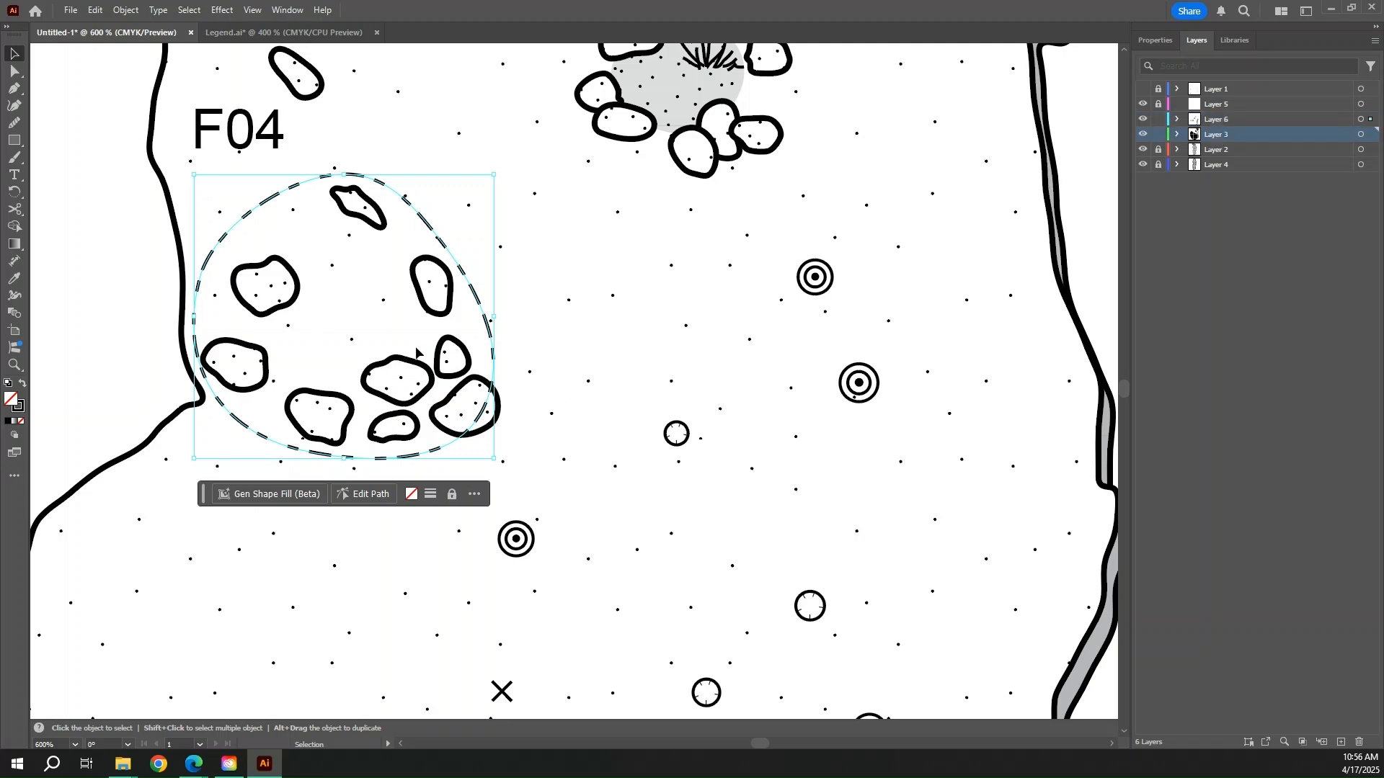
right_click(475, 305)
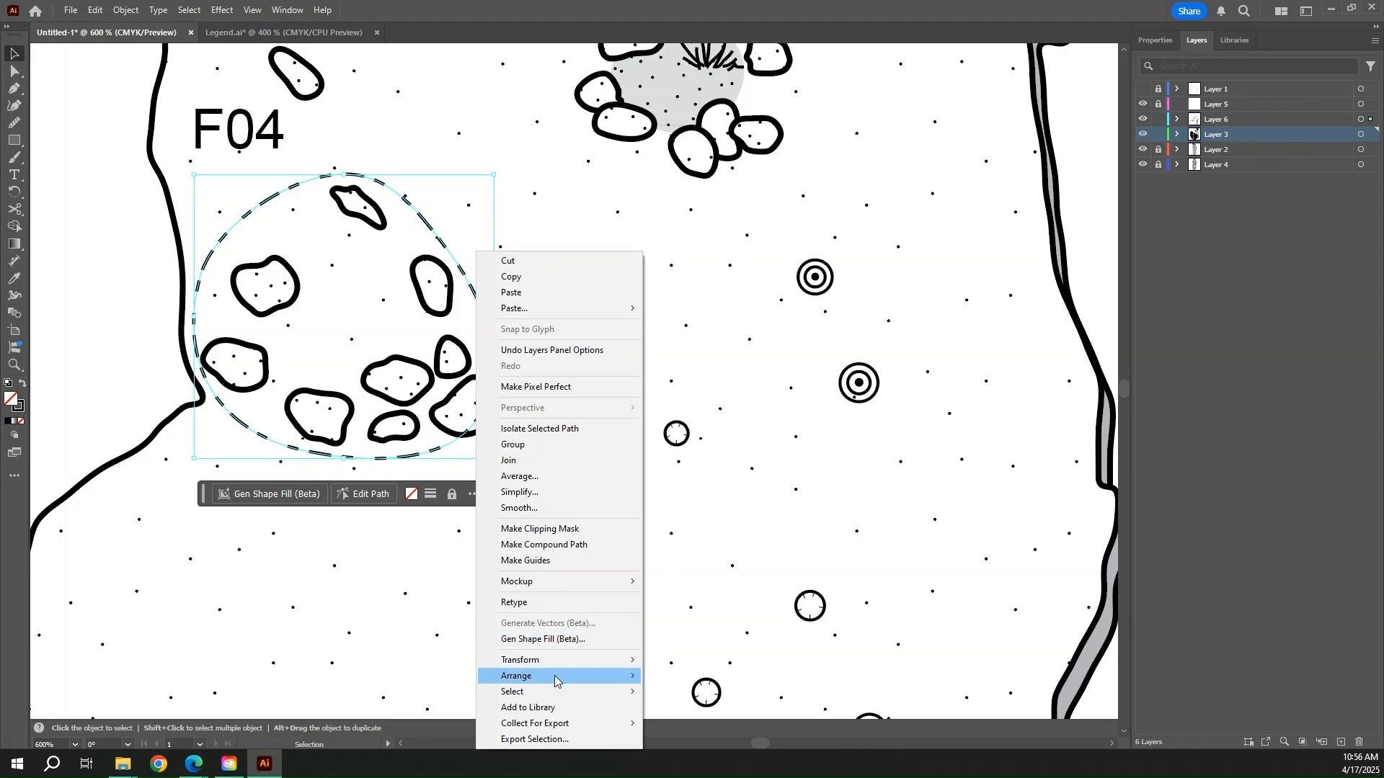
mouse_move(559, 677)
left_click(743, 744)
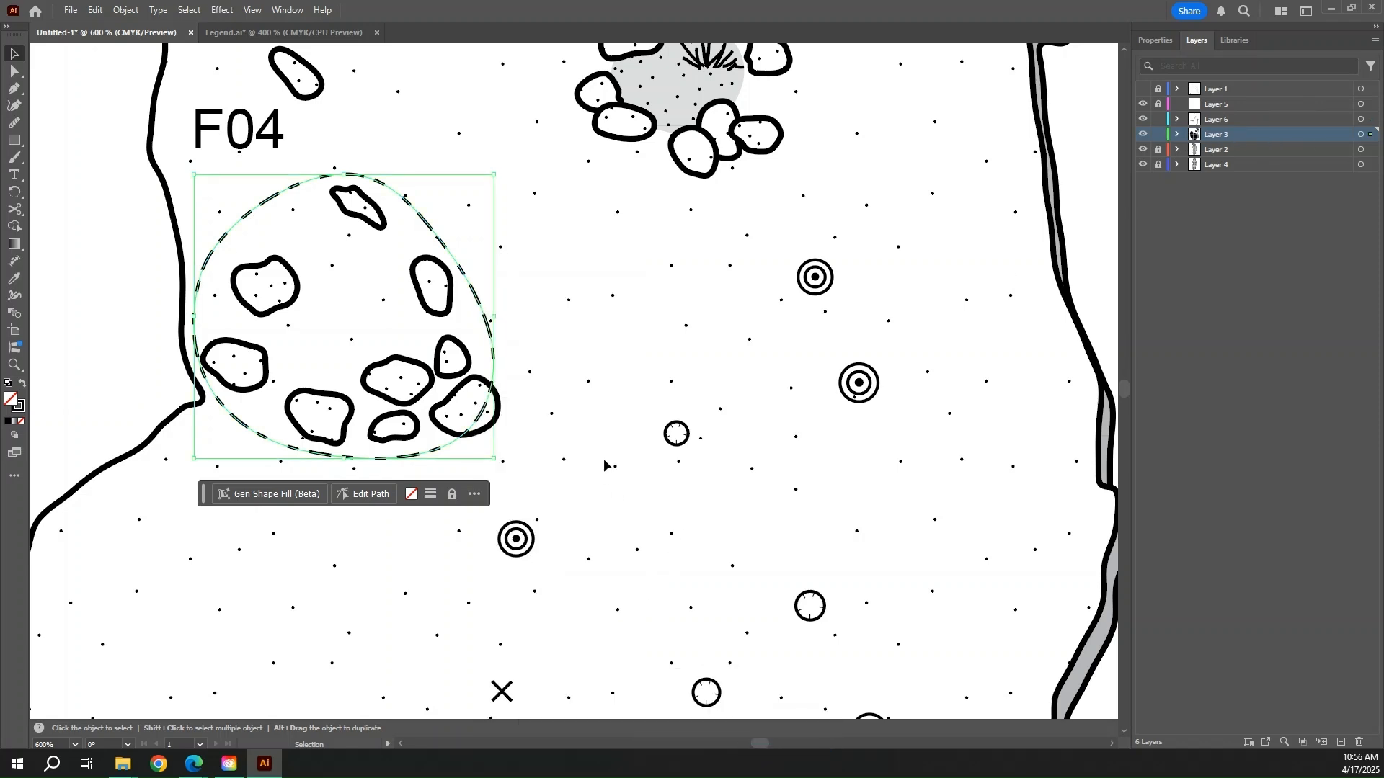
left_click(575, 369)
- Send the F04 dashed boundary behind the stones within Layer 3 and deselect it
left_click(493, 360)
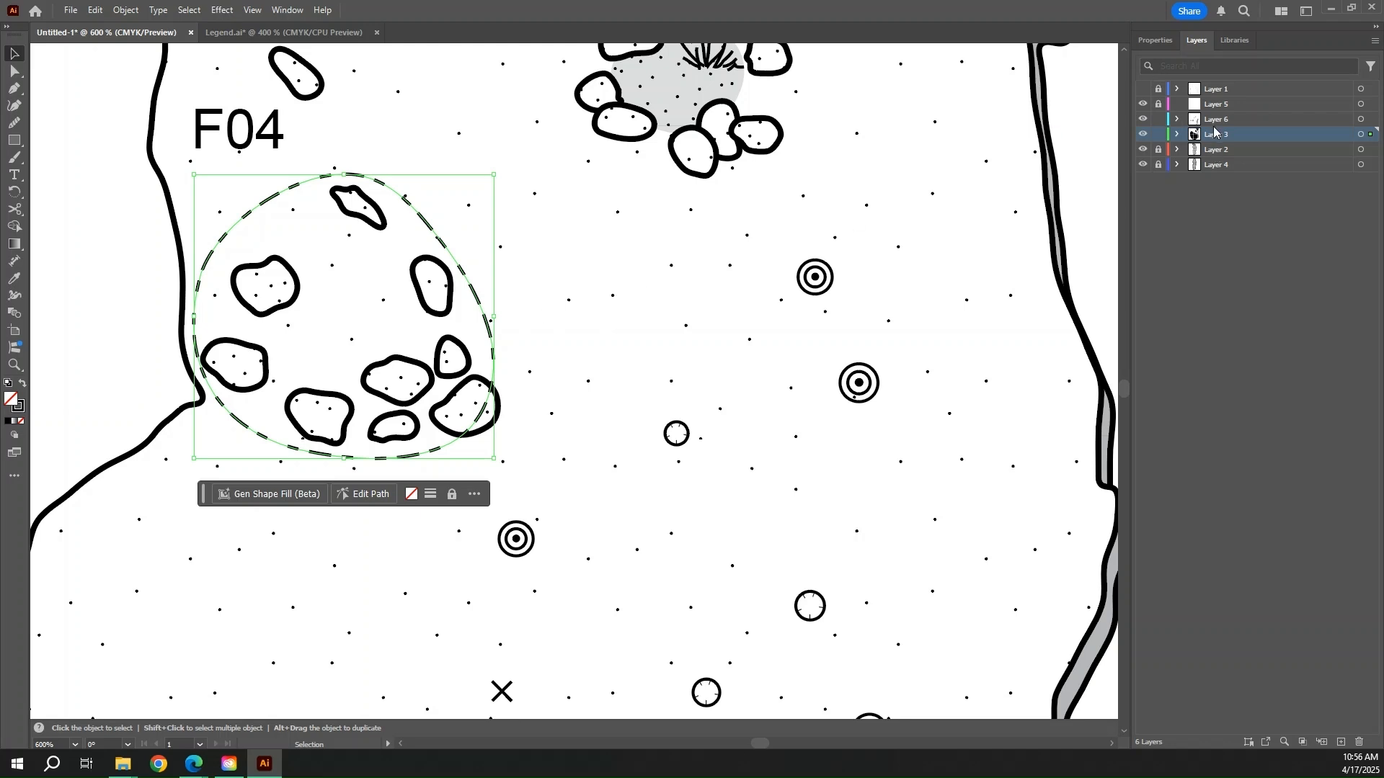
key("ctrl")
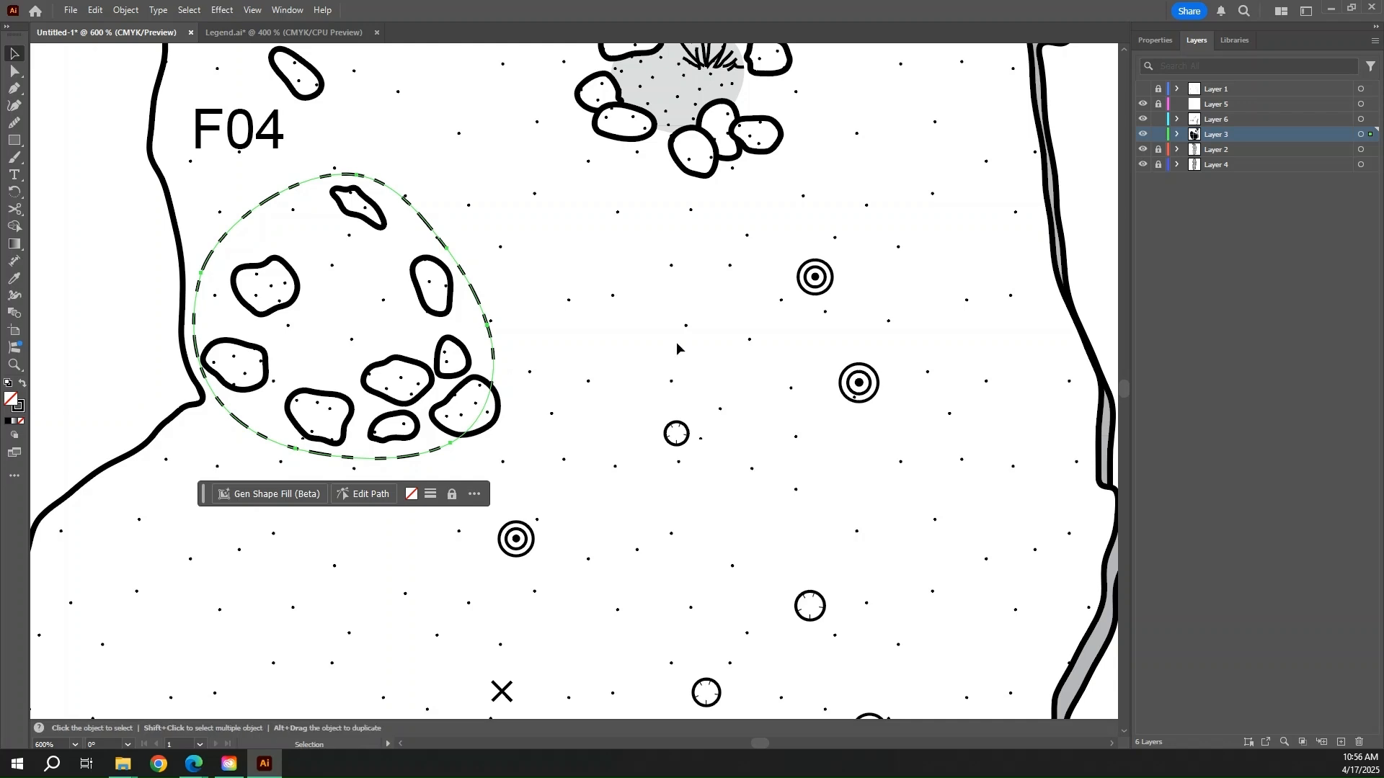
left_click(704, 300)
- Trace a dashed boundary around the F03 stone ring on Layer 3 with the Pen tool
scroll(828, 401, "up", 5)
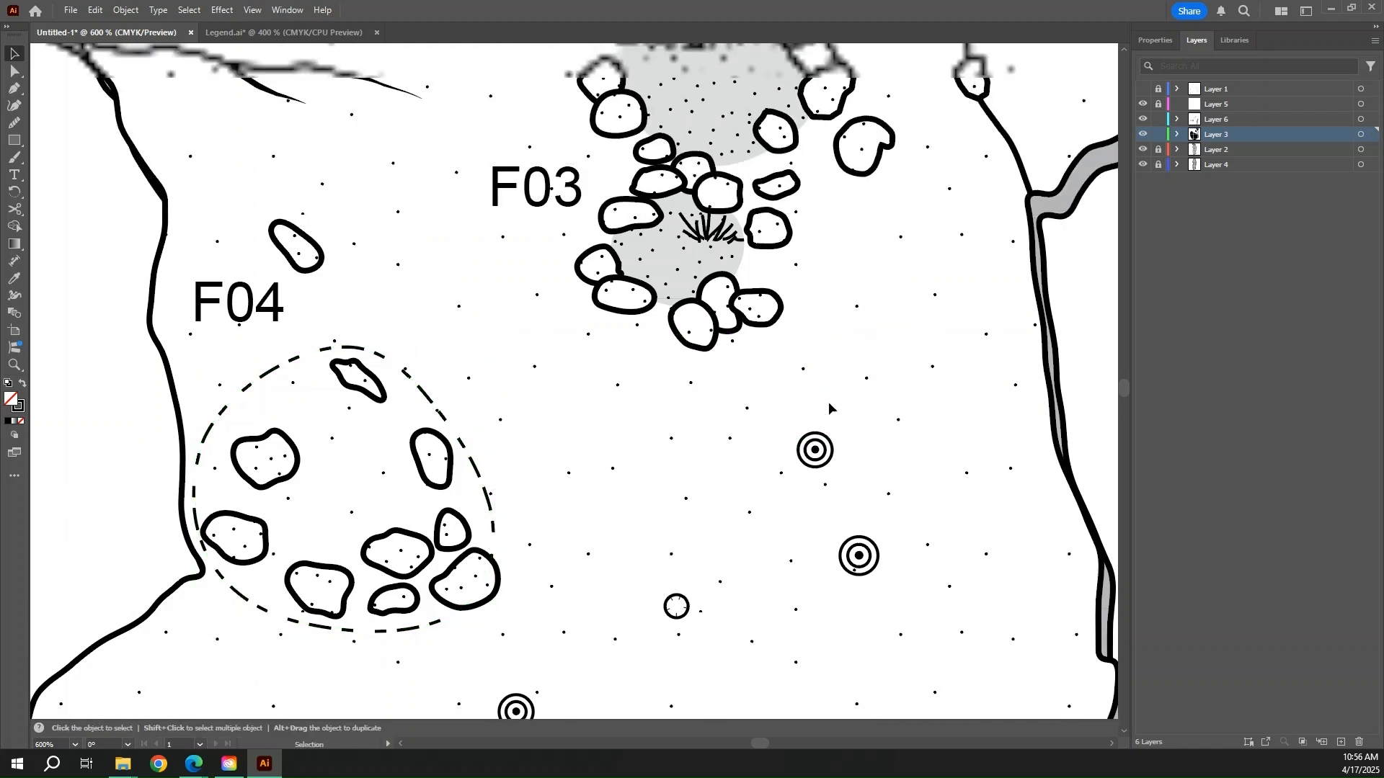
key("p")
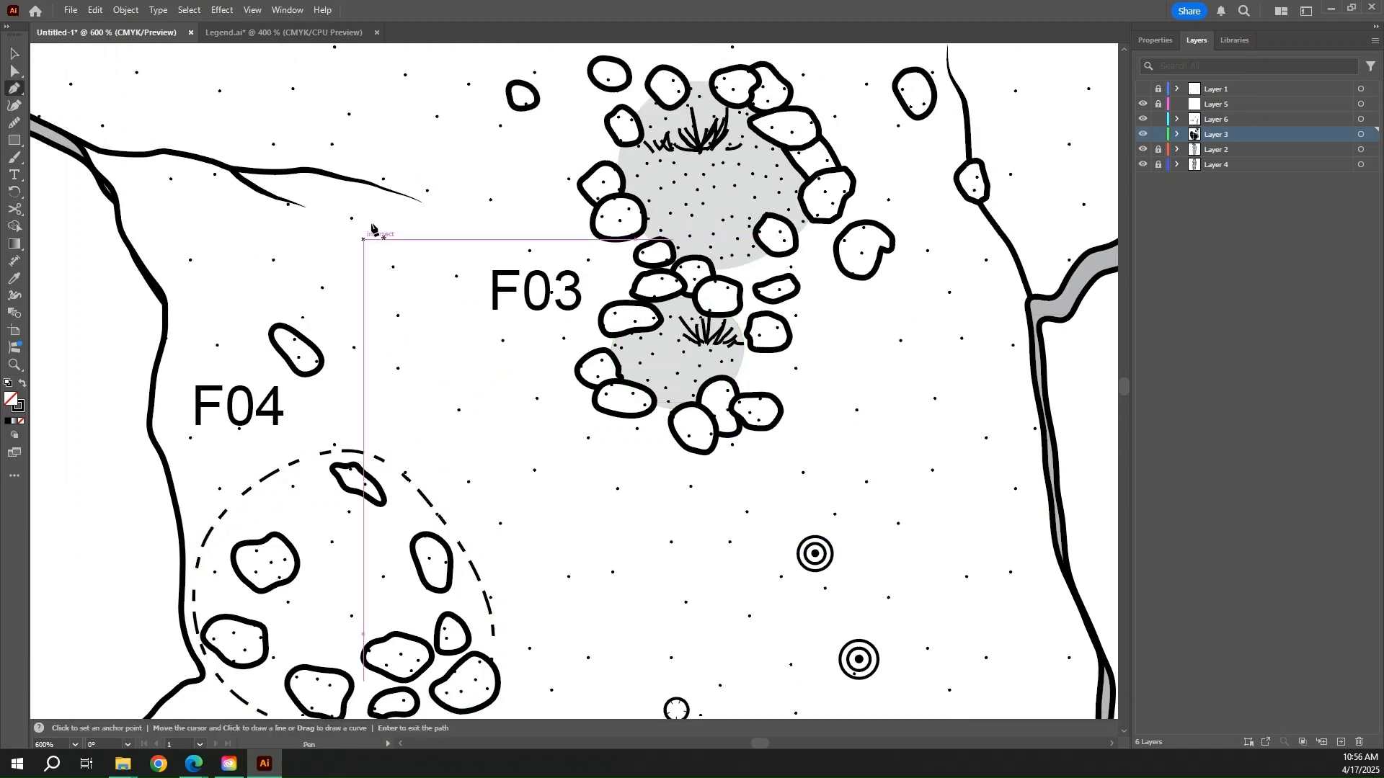
left_click(629, 276)
left_click(782, 309)
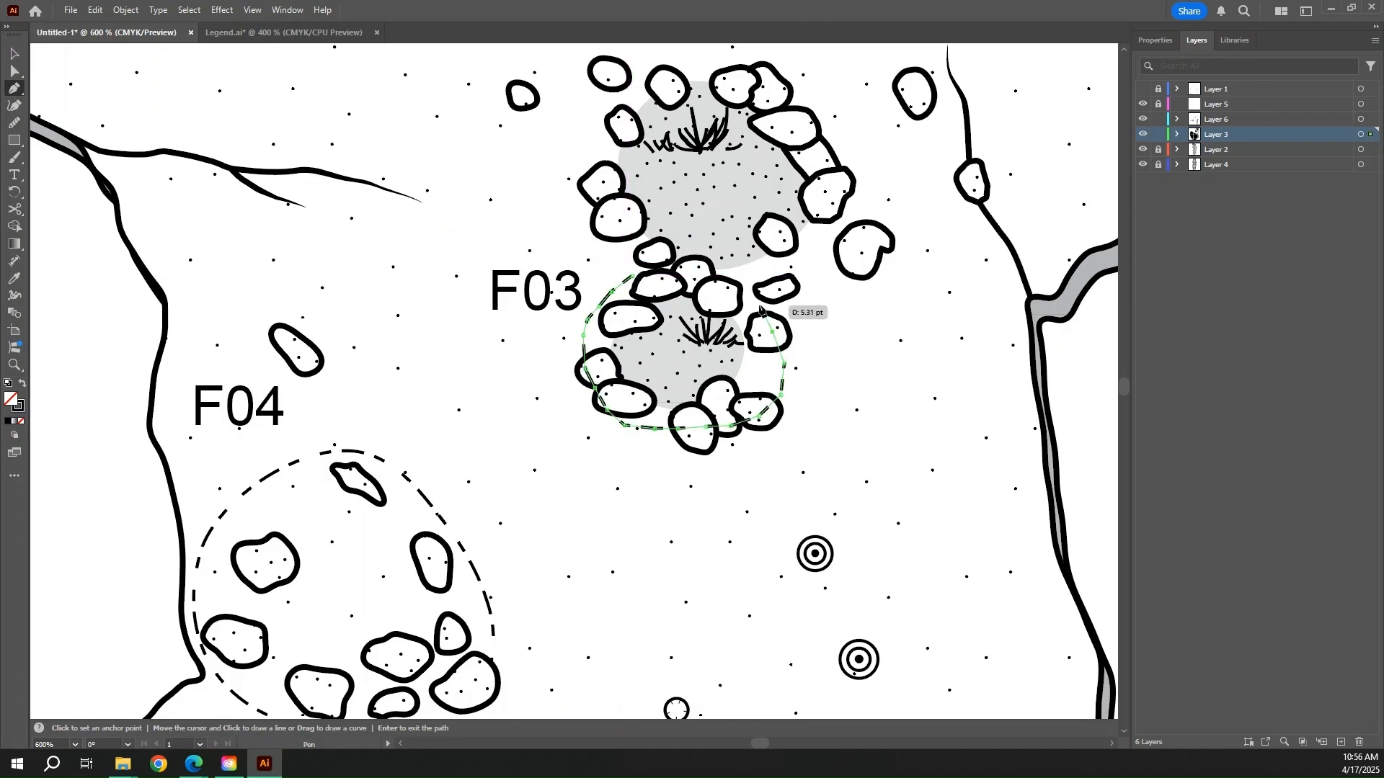
- Trace a dashed boundary around the F02 stone ring and place both new boundaries behind the stones
scroll(782, 308, "up", 4)
left_click(765, 492)
left_click(676, 269)
key("v")
left_click(819, 447)
key("n")
scroll(866, 412, "down", 2)
key("a")
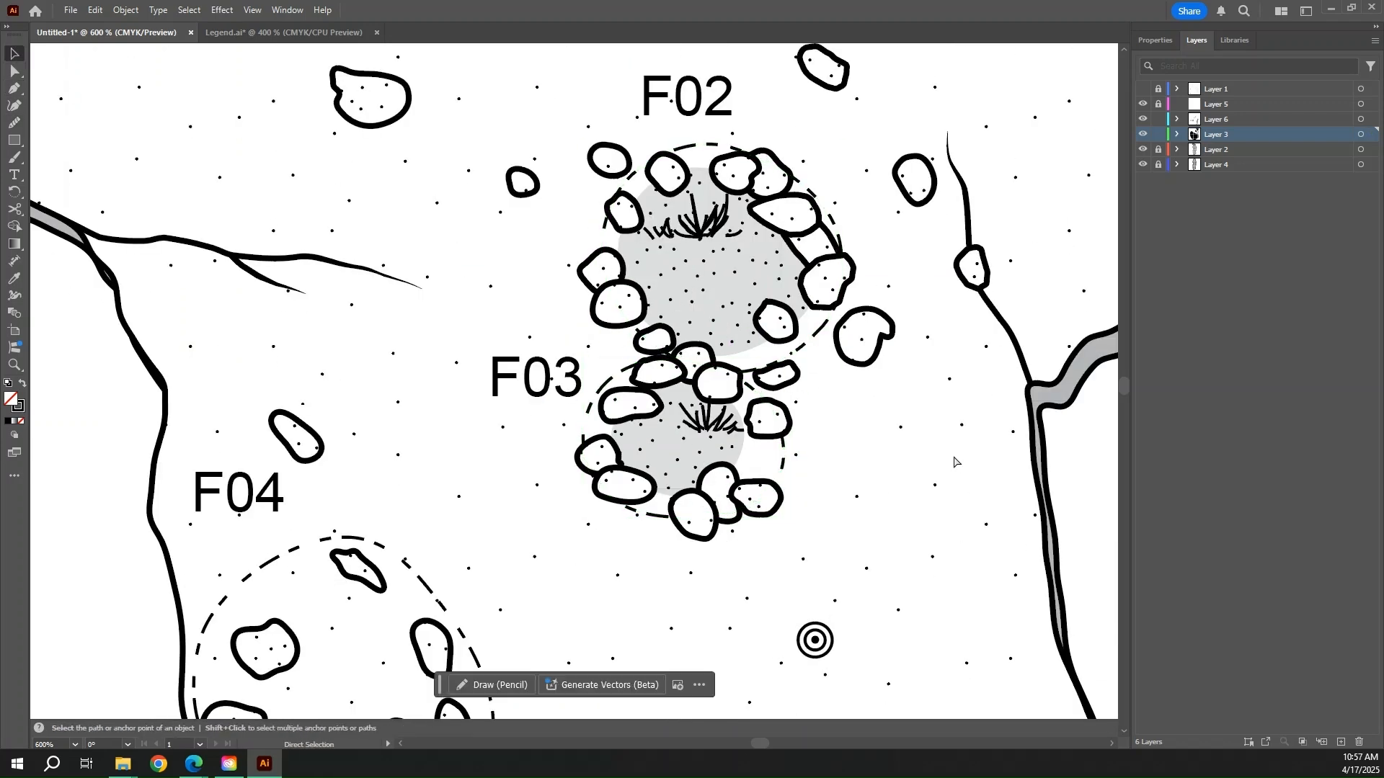
- Lock Layer 3 and shift the F03 label slightly left and down, clear of its dashed boundary
key("ctrl+minus")
key("ctrl+minus")
key("ctrl+minus")
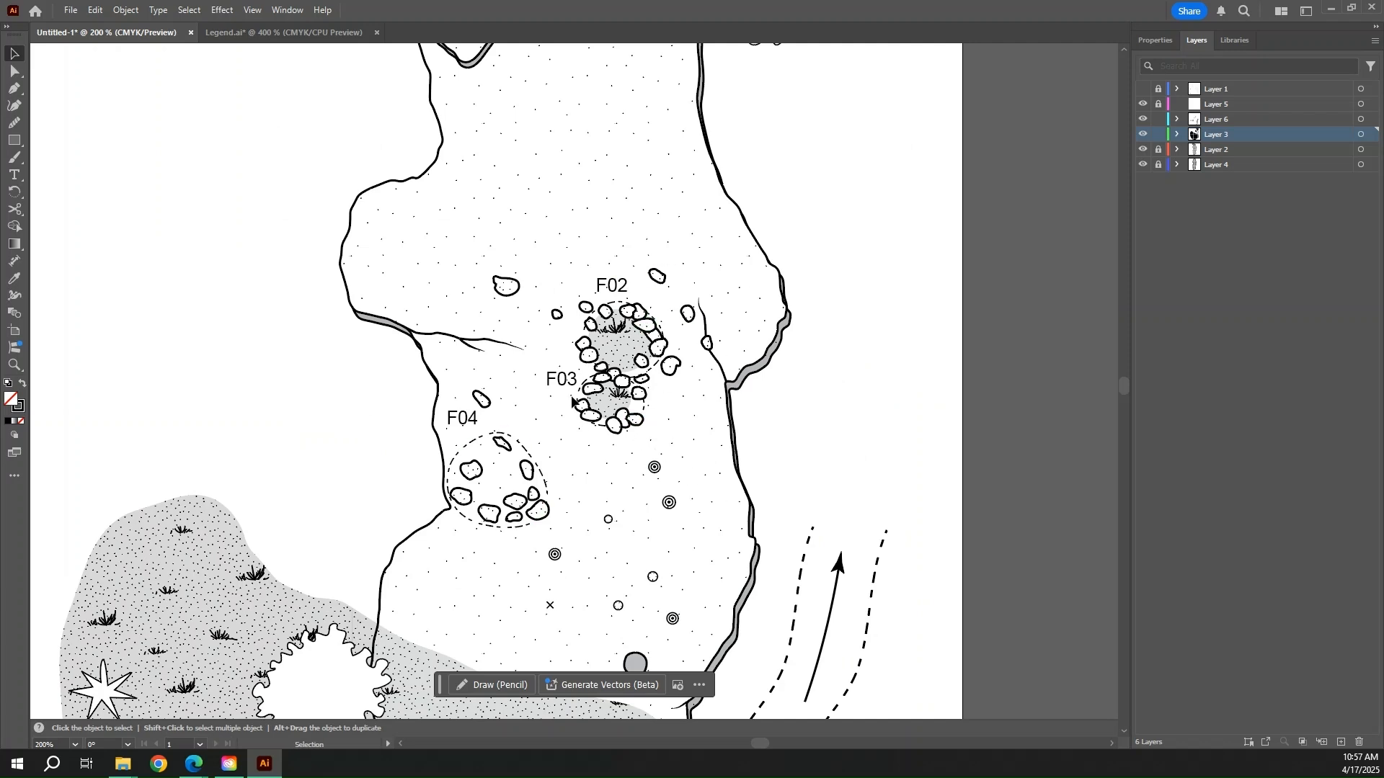
left_click_drag(573, 401, 565, 407)
left_click(735, 467)
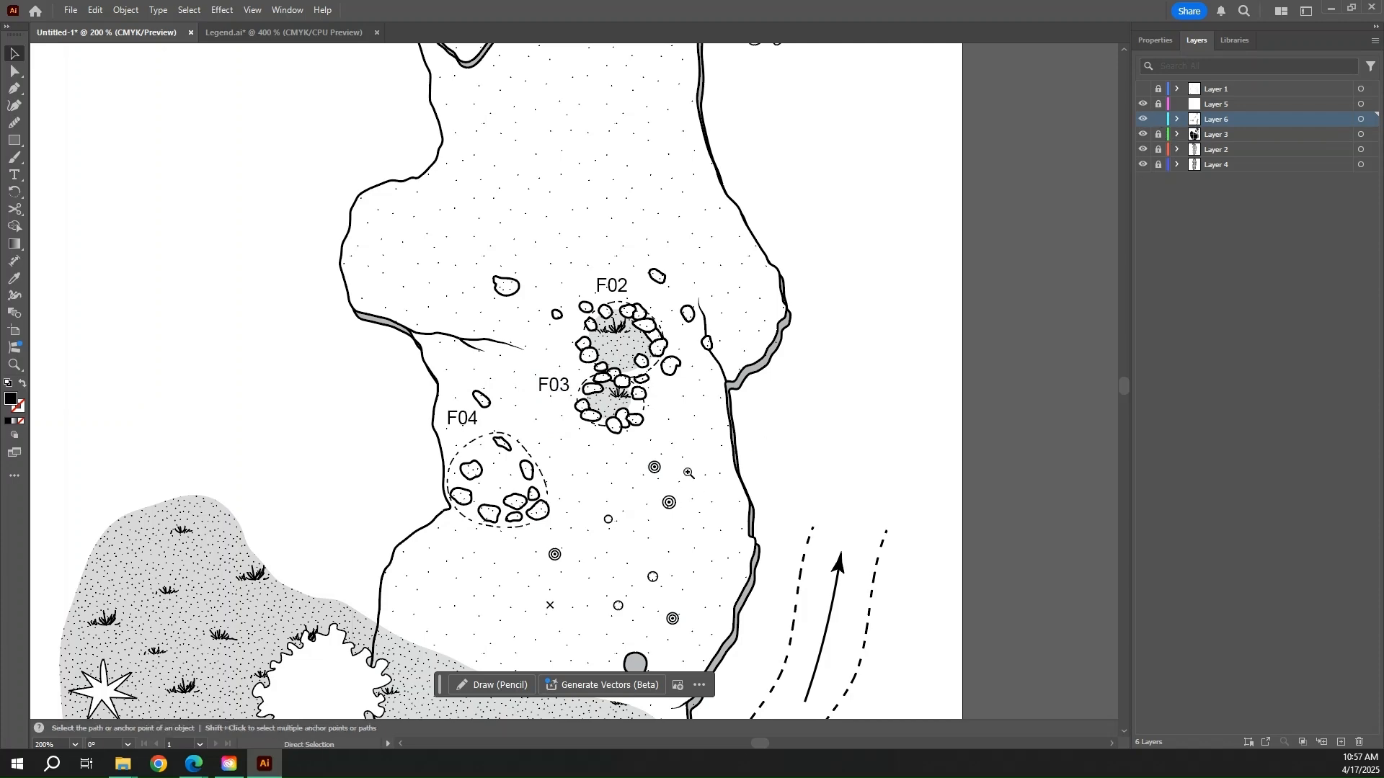
- Add the text label "M01" on Layer 6 and place it just below and left of the grey round feature
key("ctrl+plus")
key("ctrl+plus")
scroll(710, 469, "down", 4)
left_click_drag(538, 464, 590, 388)
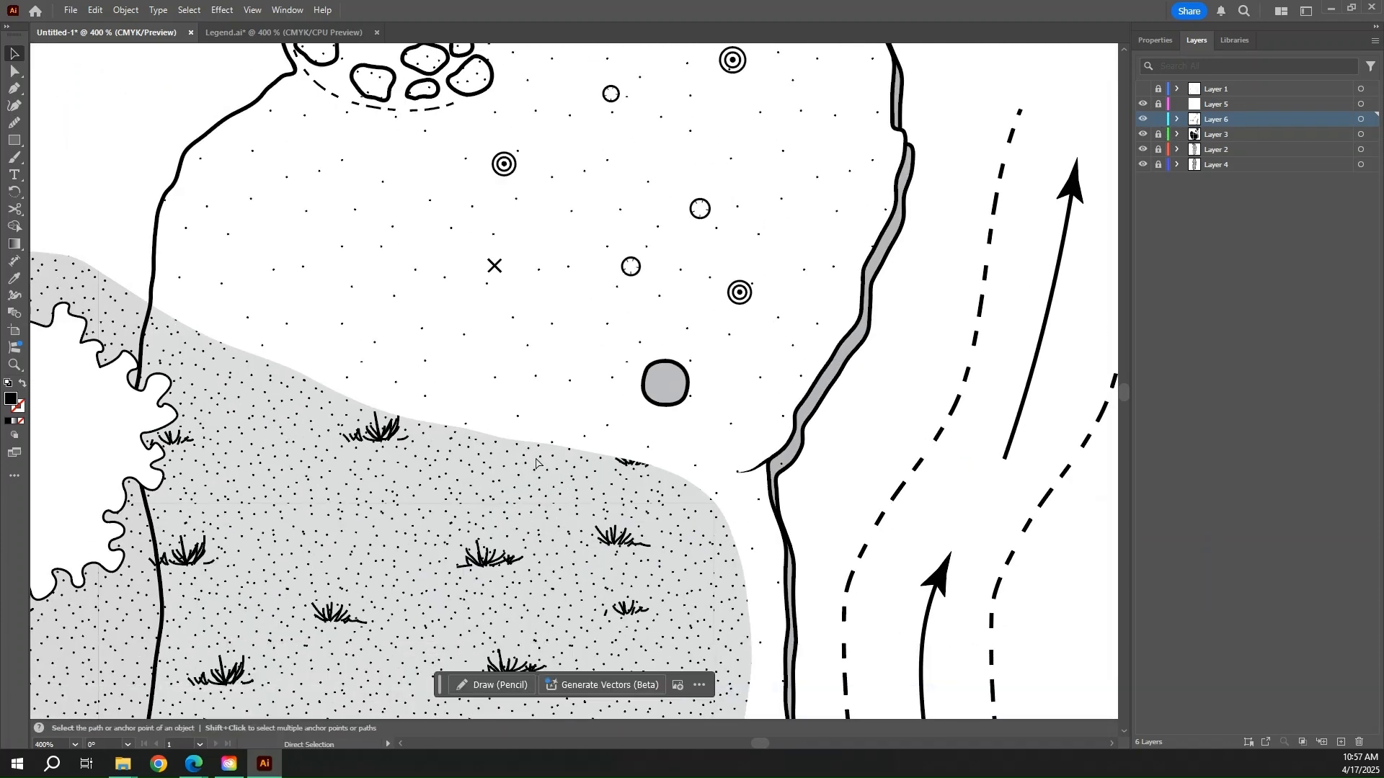
scroll(590, 388, "up", 1)
key("t")
left_click(587, 350)
type("M01")
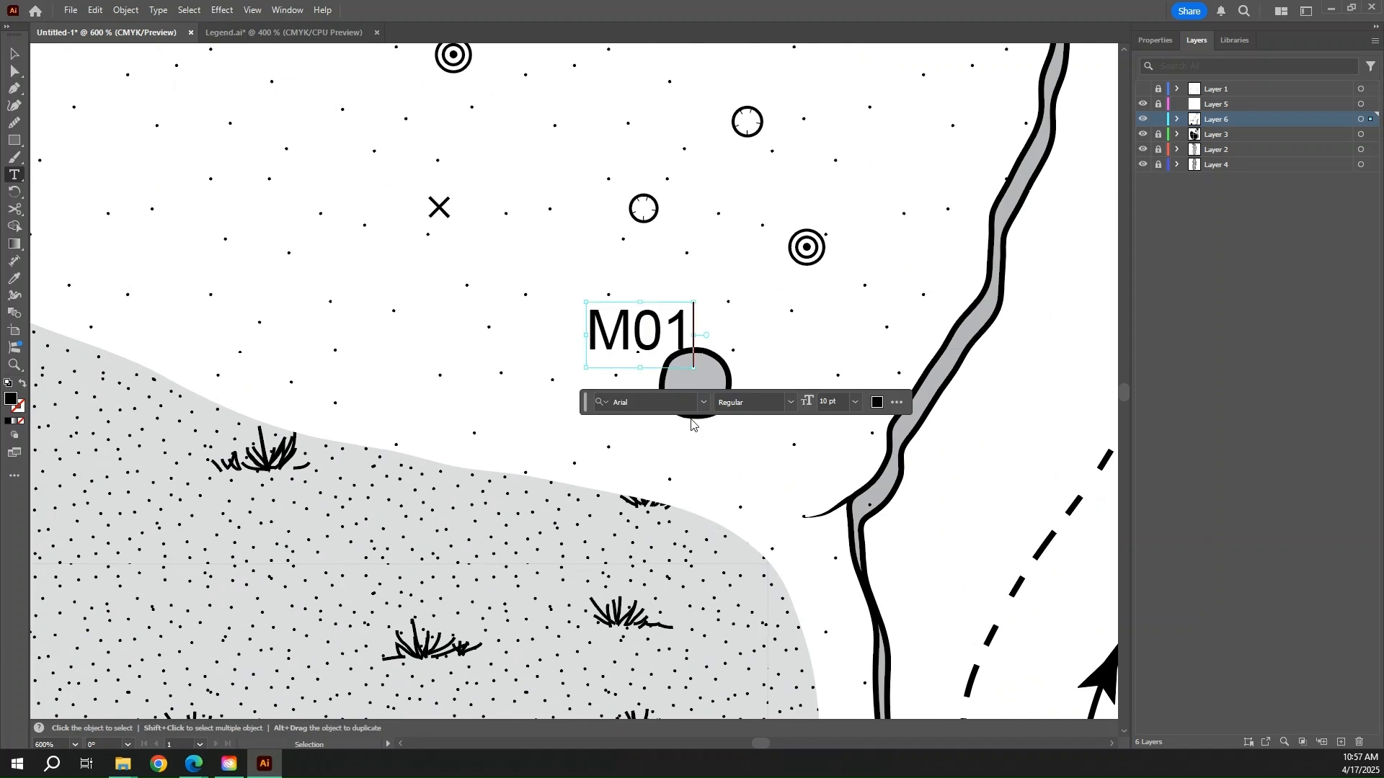
key("Escape")
left_click_drag(655, 333, 621, 430)
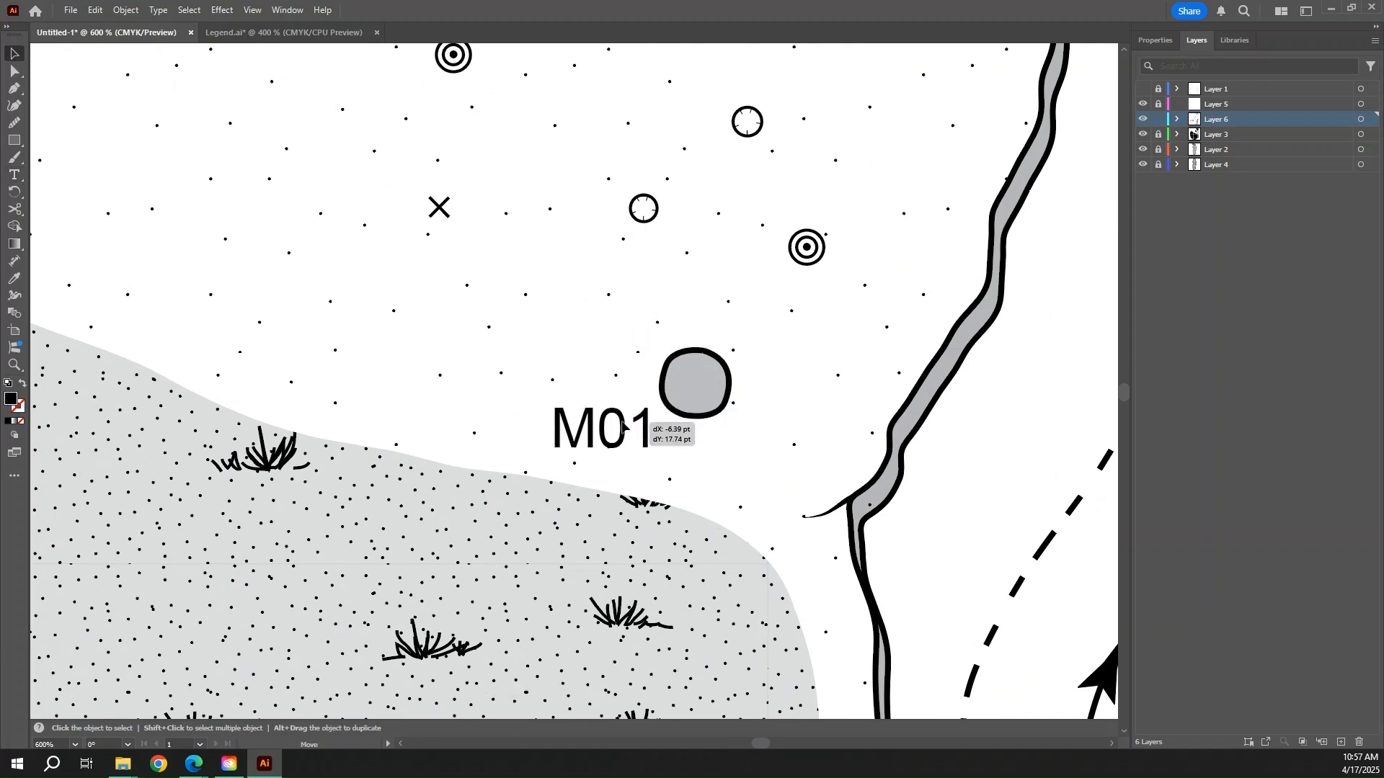
- Add the text label M02 below and to the right of the double-circle mortar symbol northeast of M01
left_click(849, 368)
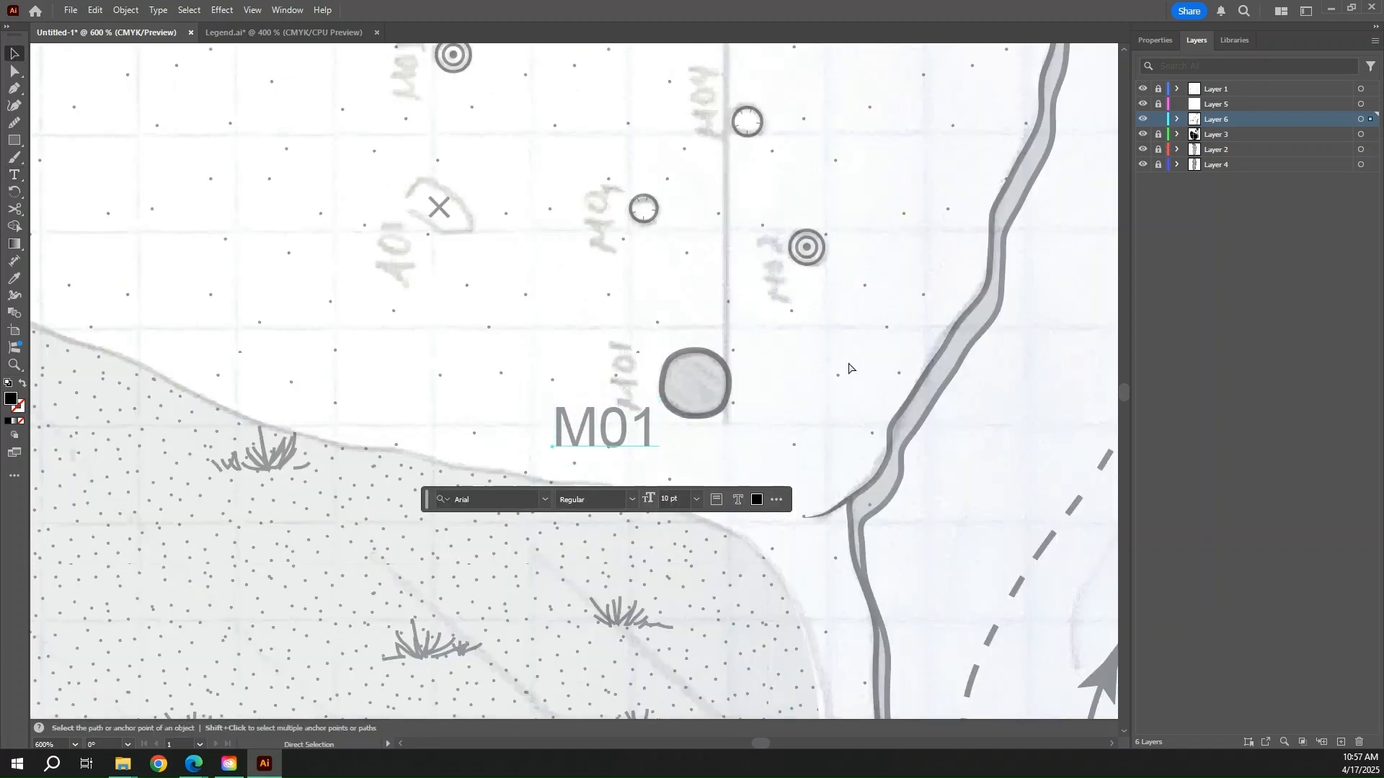
left_click_drag(728, 425, 638, 549)
key("t")
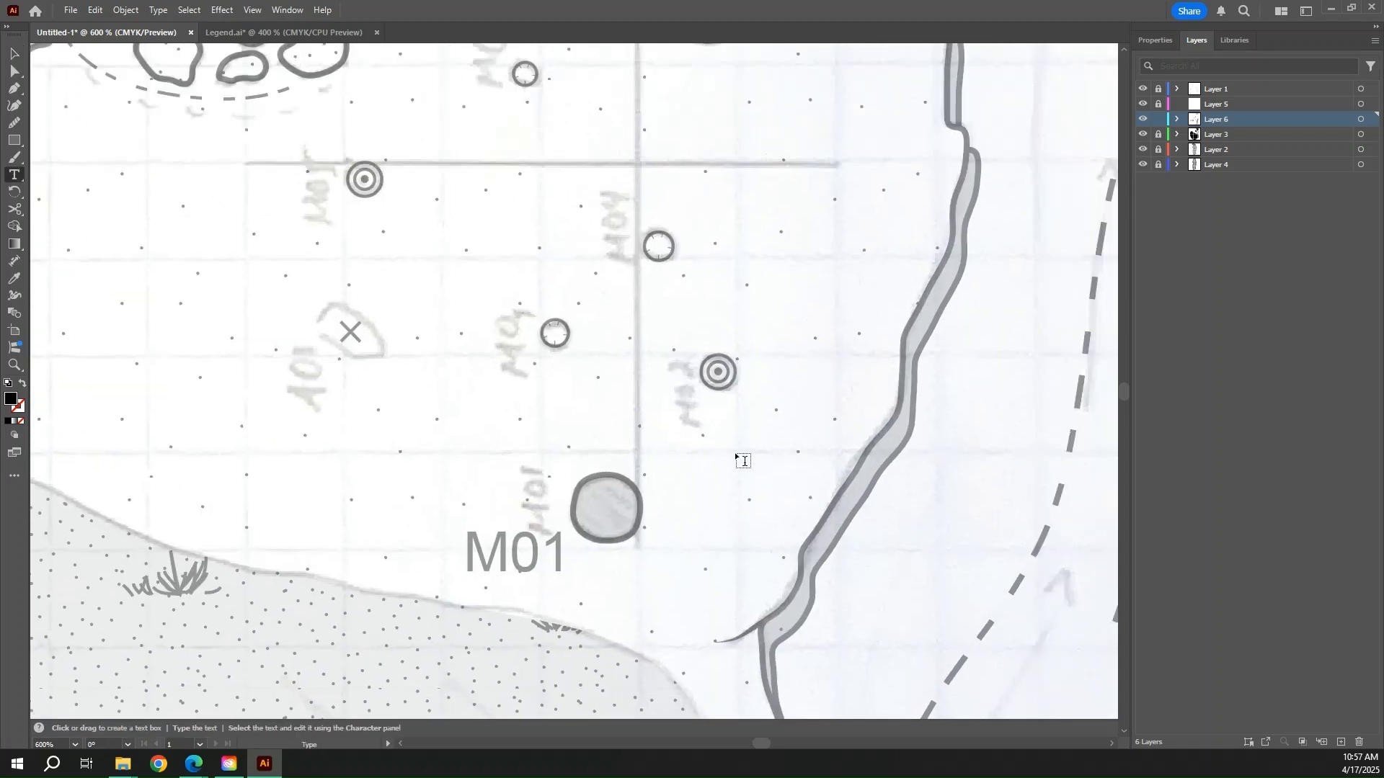
left_click(728, 423)
type("M02")
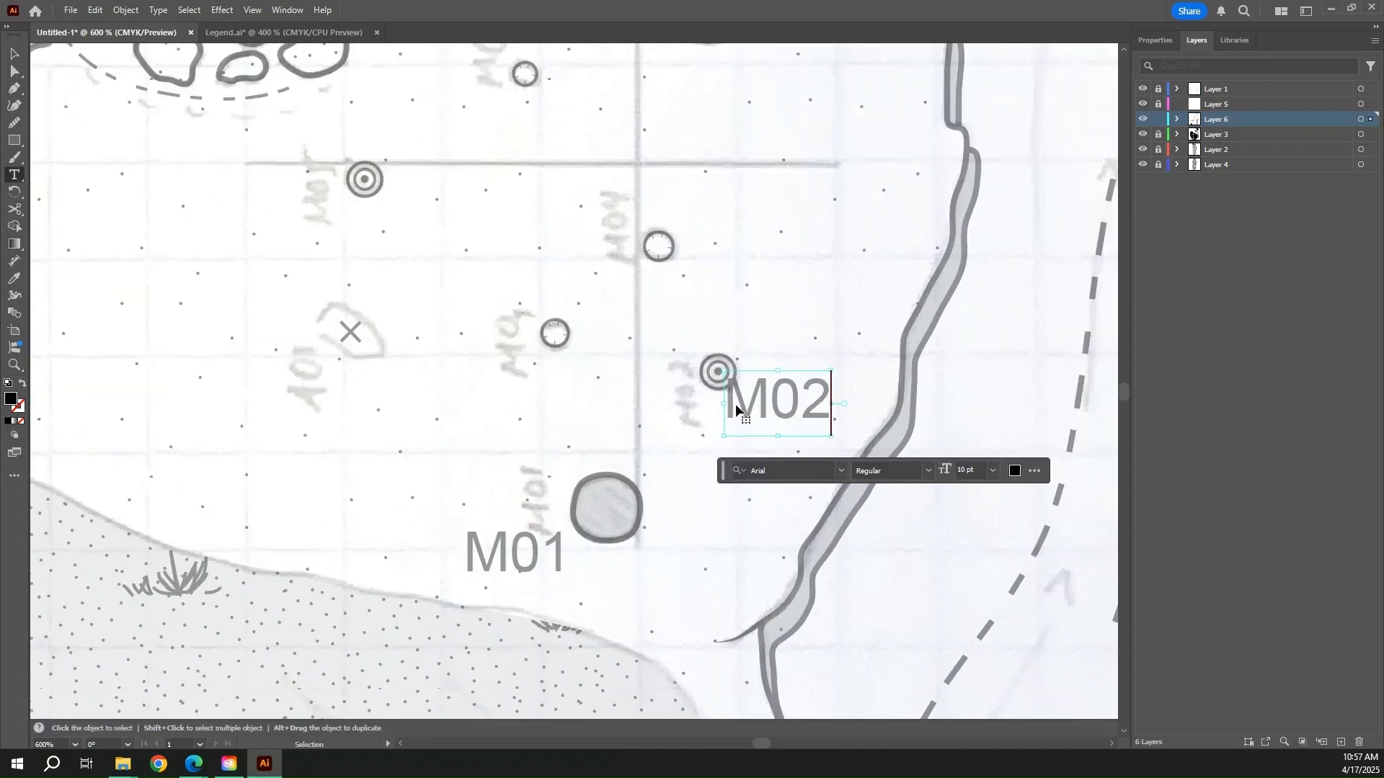
key("Escape")
left_click(827, 317)
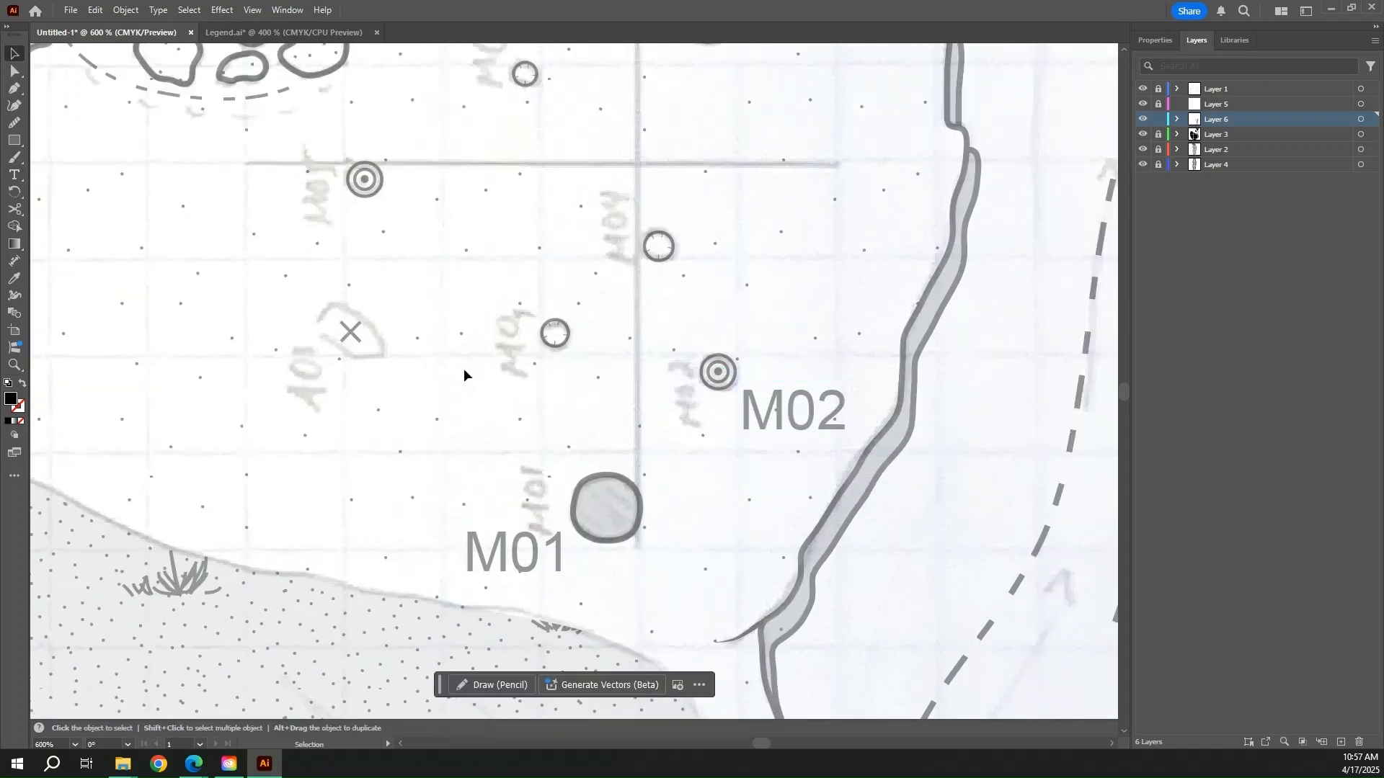
- Add the text label M03 in capitals below the small open circle to the left of M02
key("t")
left_click(626, 371)
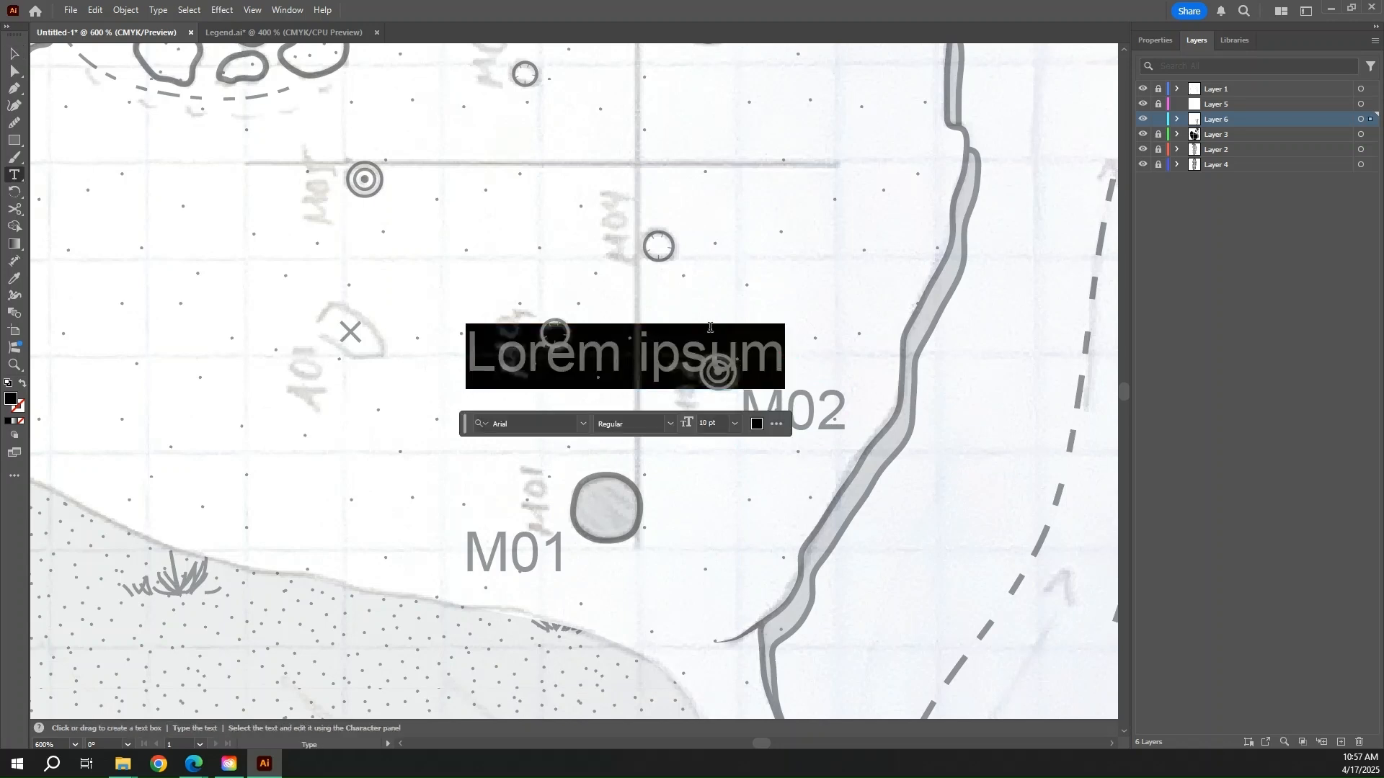
type("m03")
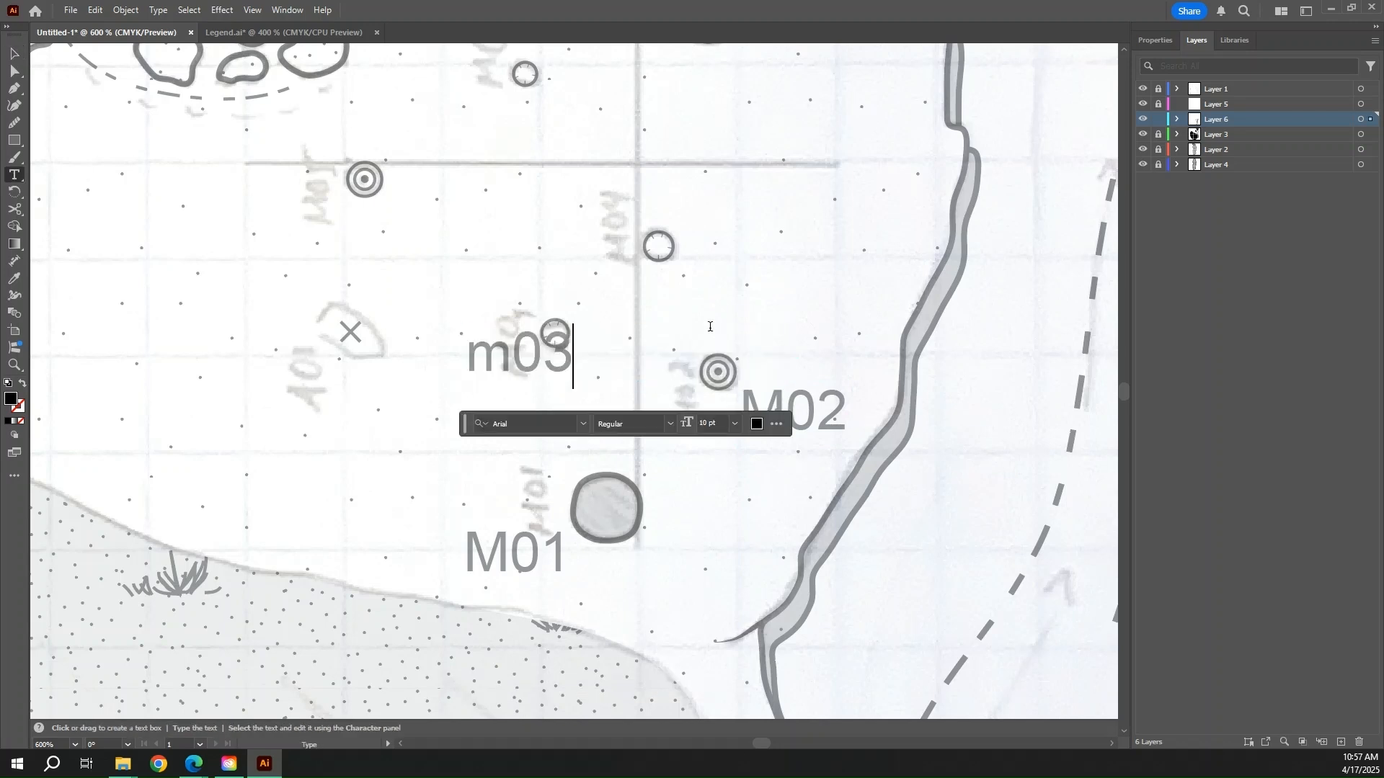
key("BackSpace")
key("BackSpace")
key("BackSpace")
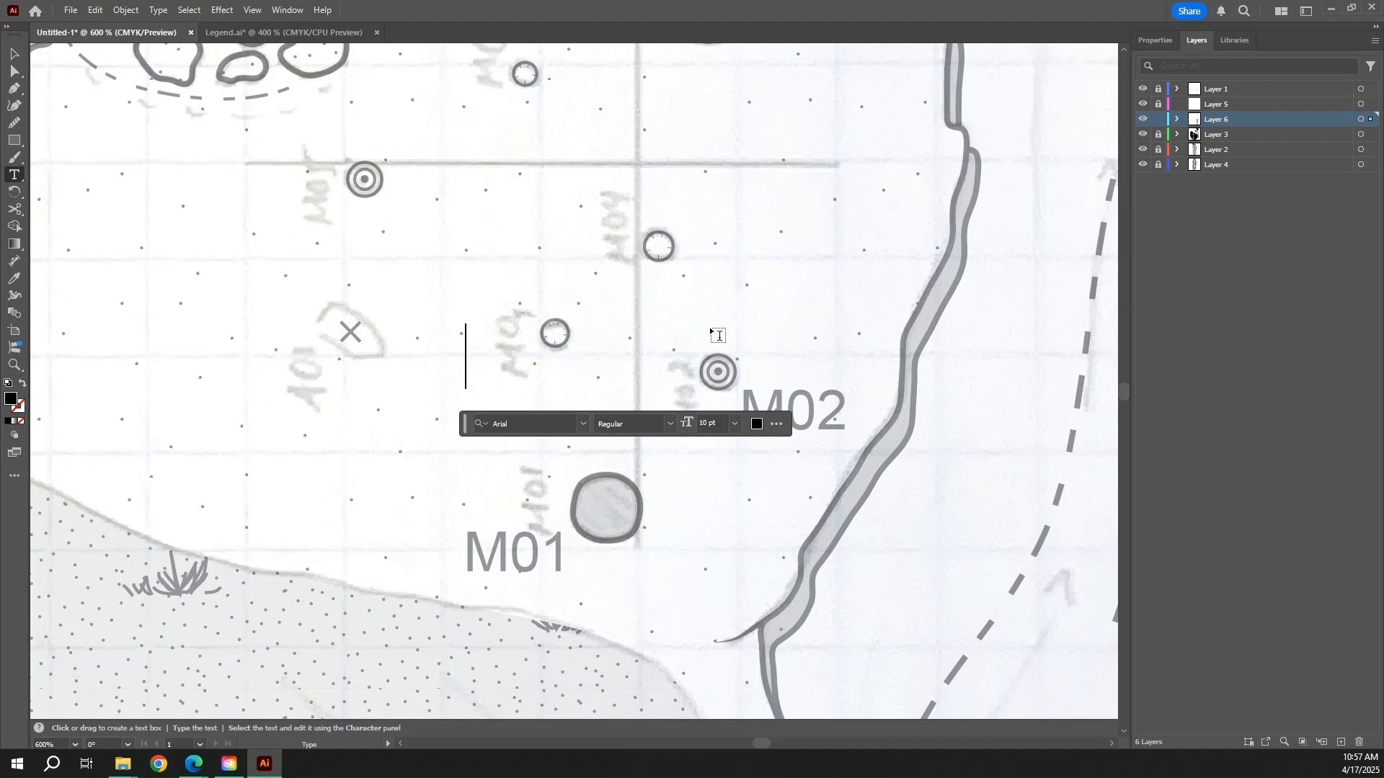
type("m03")
key("BackSpace")
key("BackSpace")
key("BackSpace")
type("m")
key("BackSpace")
type("M03")
key("Escape")
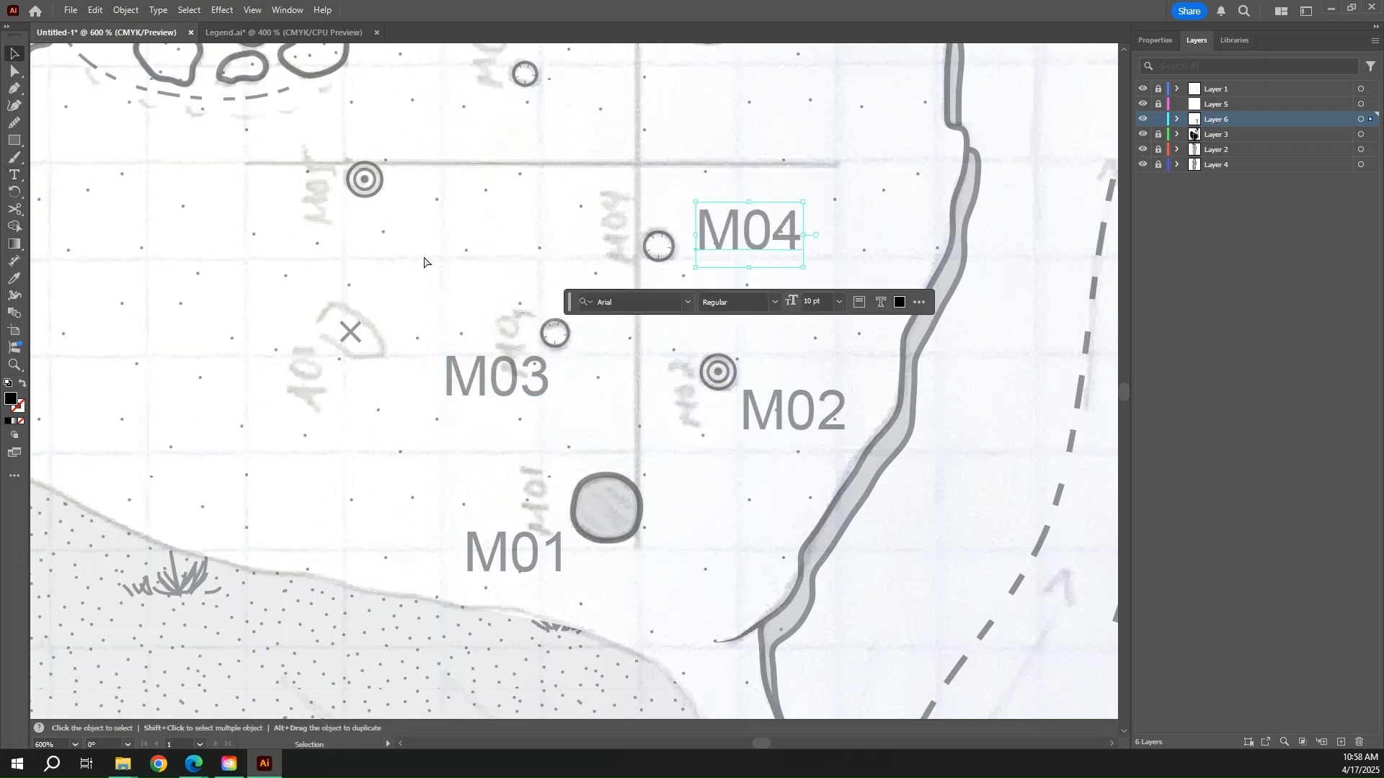
left_click_drag(936, 408, 939, 414)
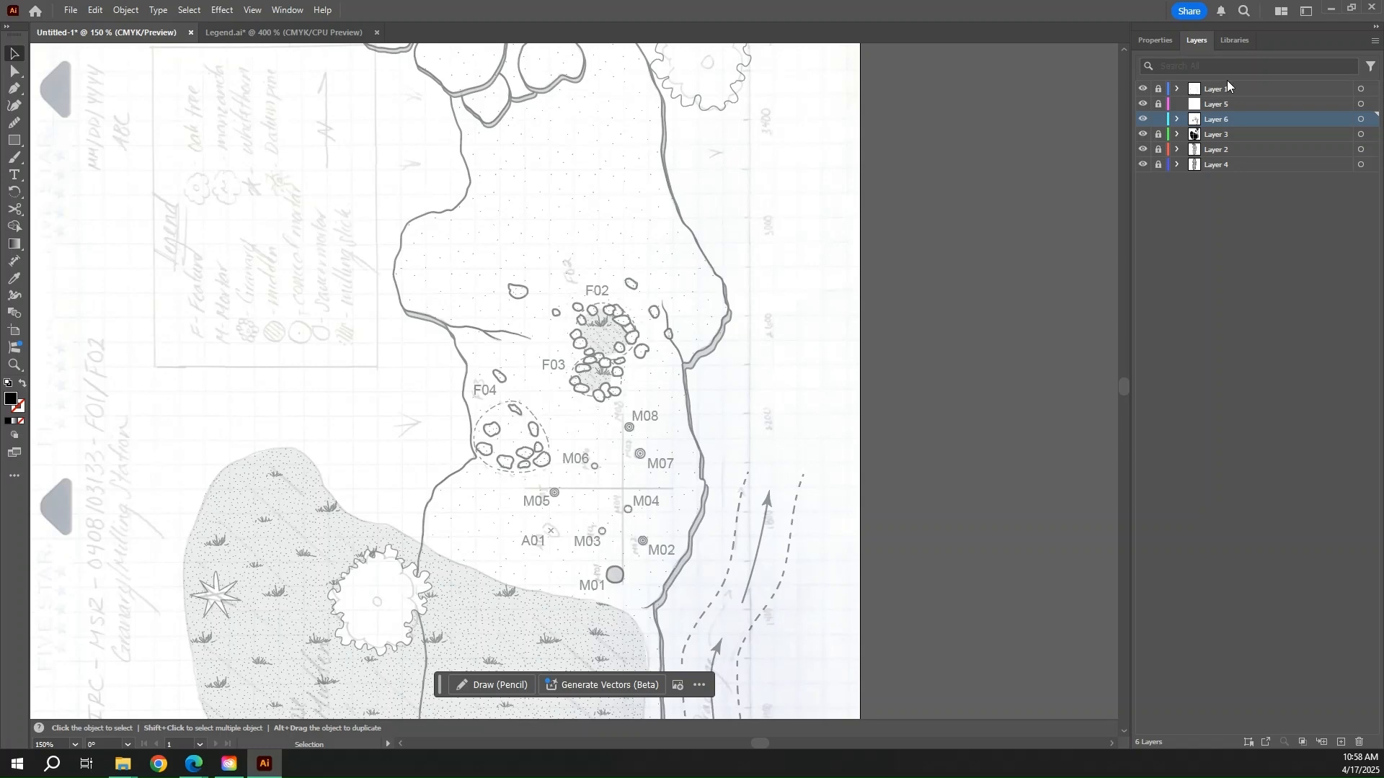
- Select the artwork on all unlocked layers and enlarge it past the artboard's lower-left corner, keeping the upper-right corner fixed
key("a")
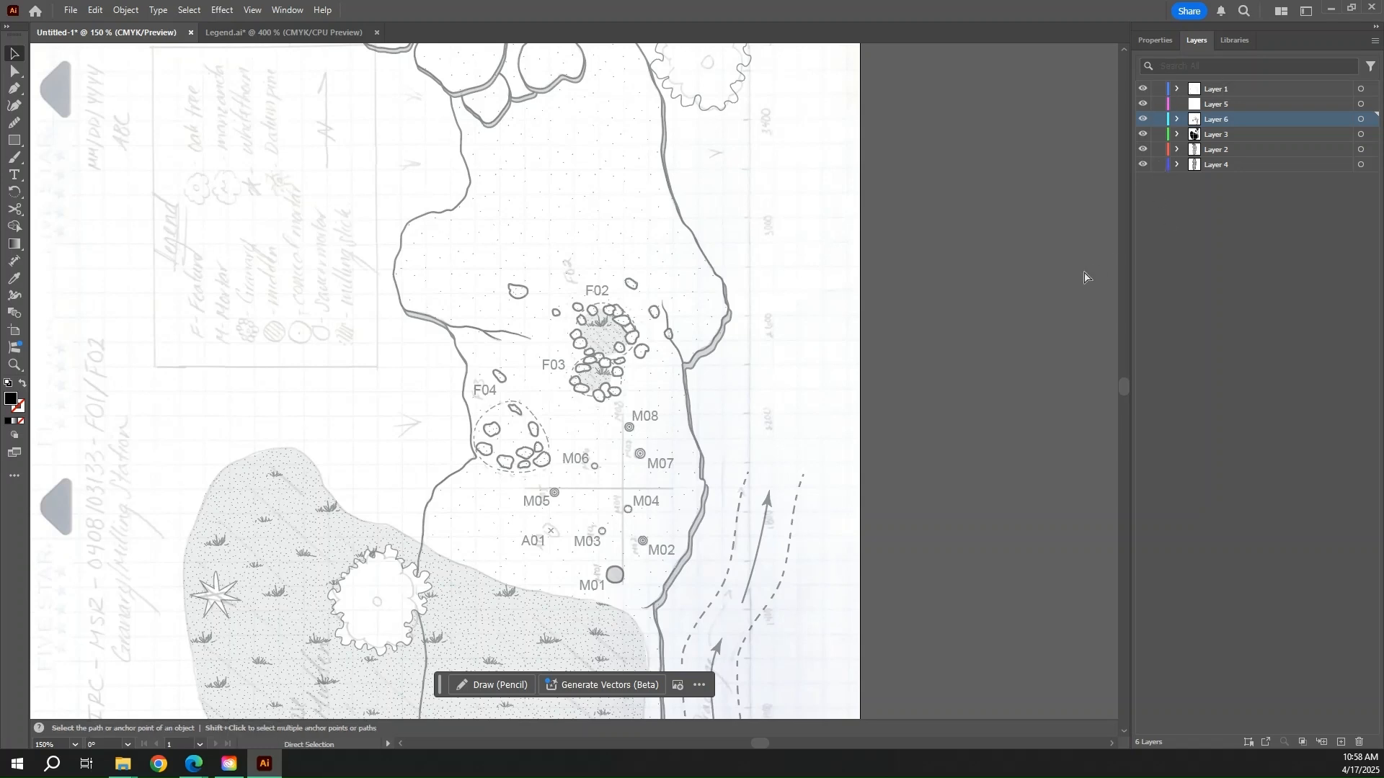
key("ctrl+a")
key("ctrl+minus")
key("ctrl+minus")
key("ctrl+minus")
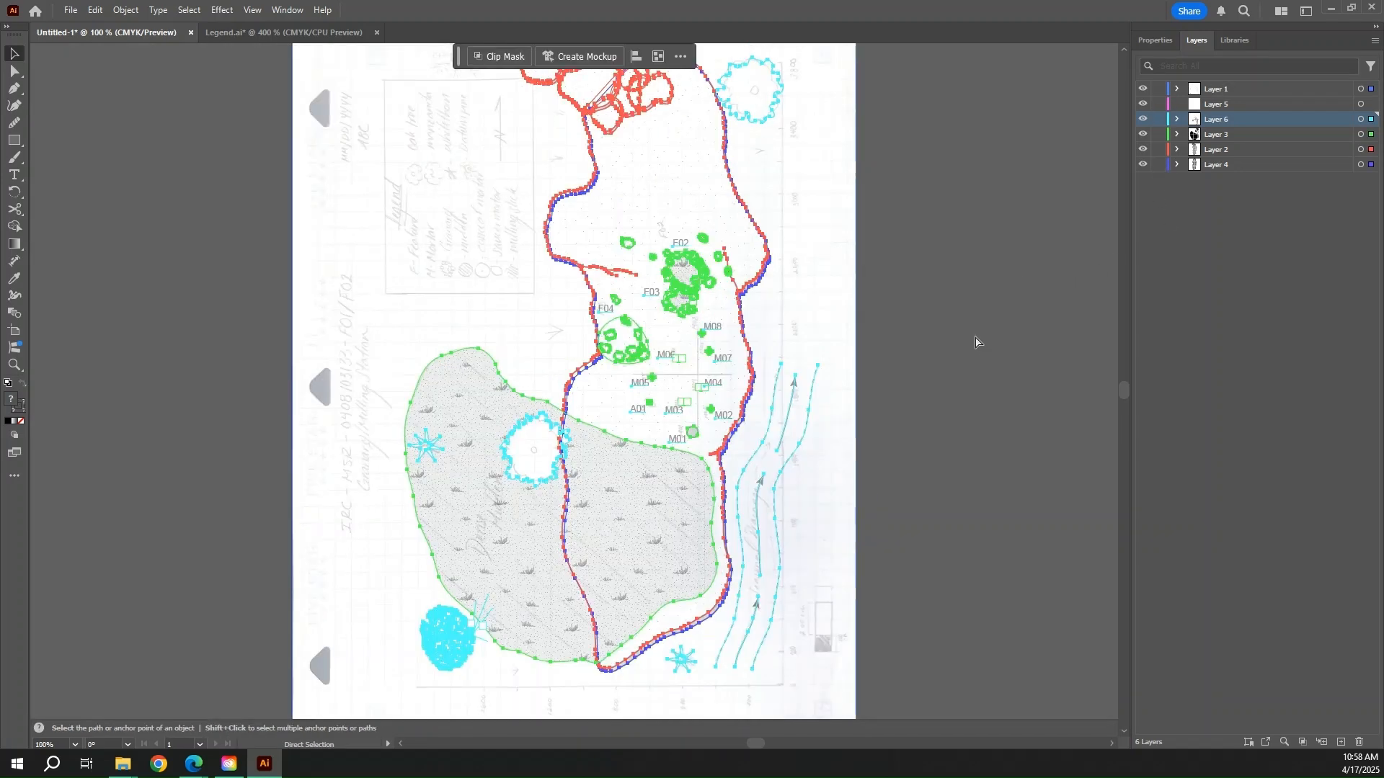
key("v")
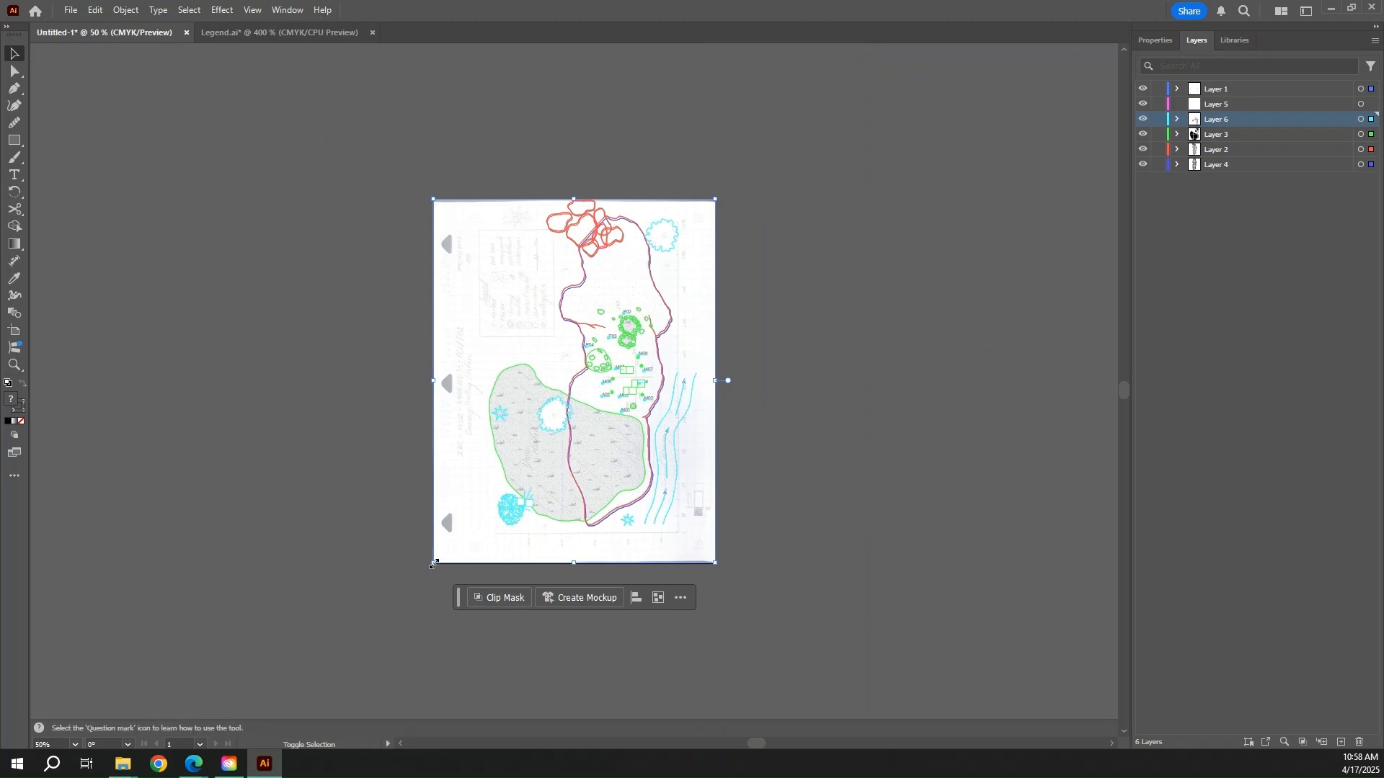
left_click_drag(433, 565, 418, 582)
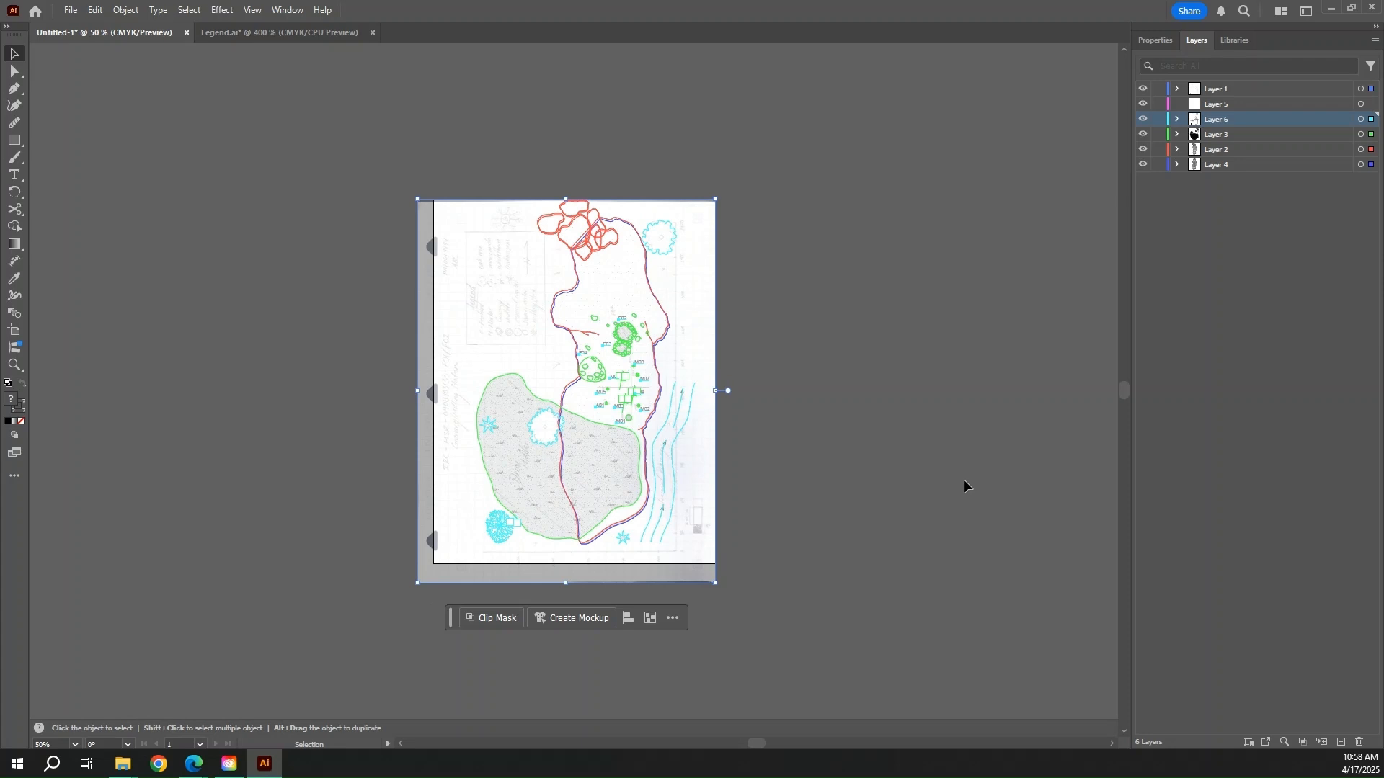
left_click_drag(599, 383, 588, 387)
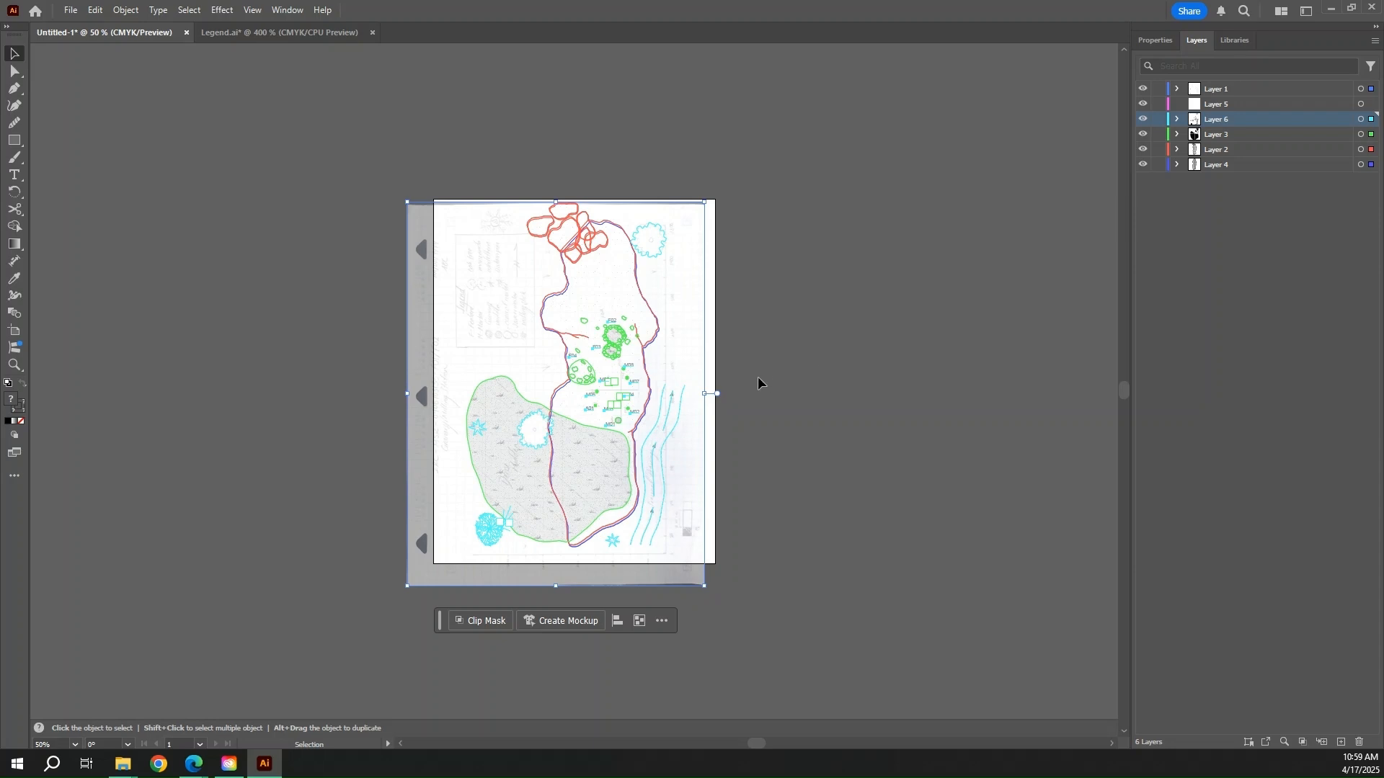
key("ctrl+z")
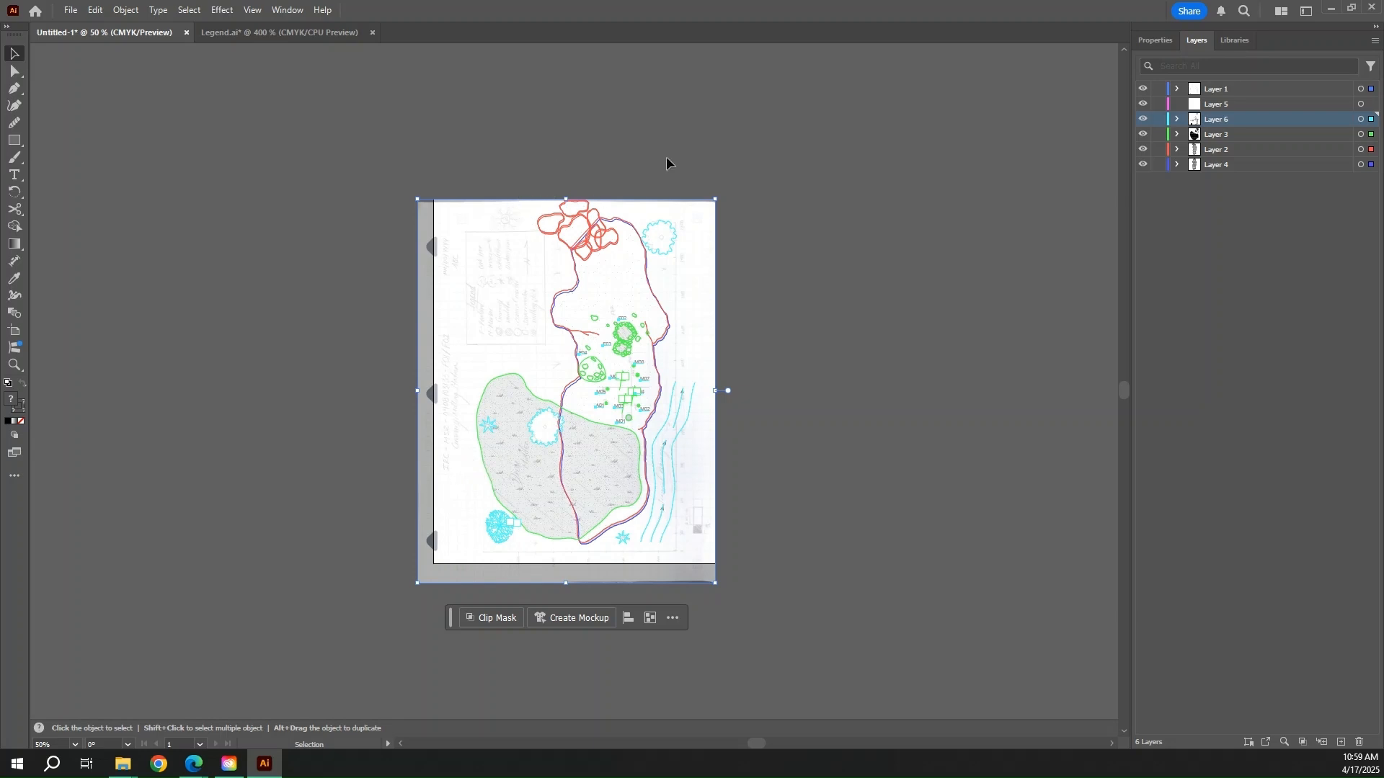
- Lock every layer except Layer 6 and hide the scanned sketch on Layer 1
left_click(897, 198)
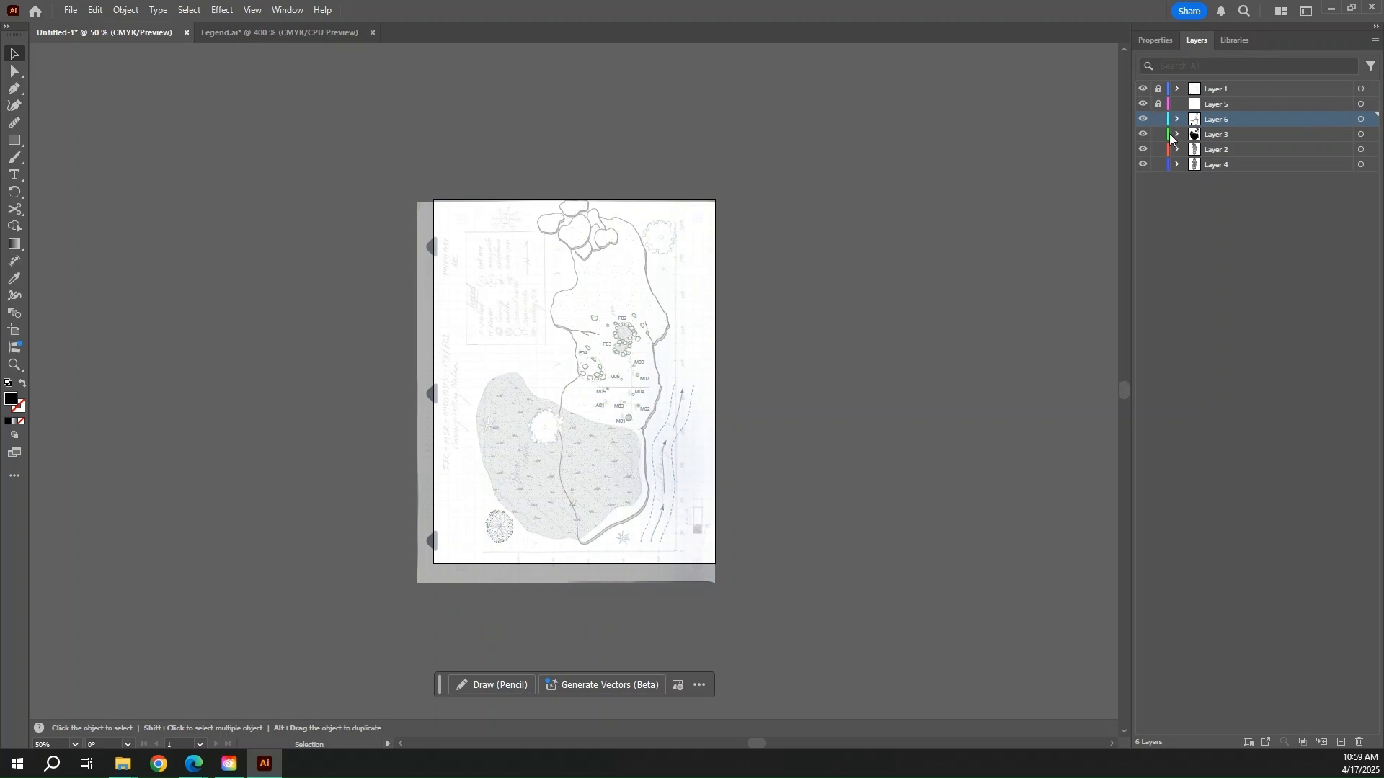
left_click(1144, 89)
key("ctrl+equal")
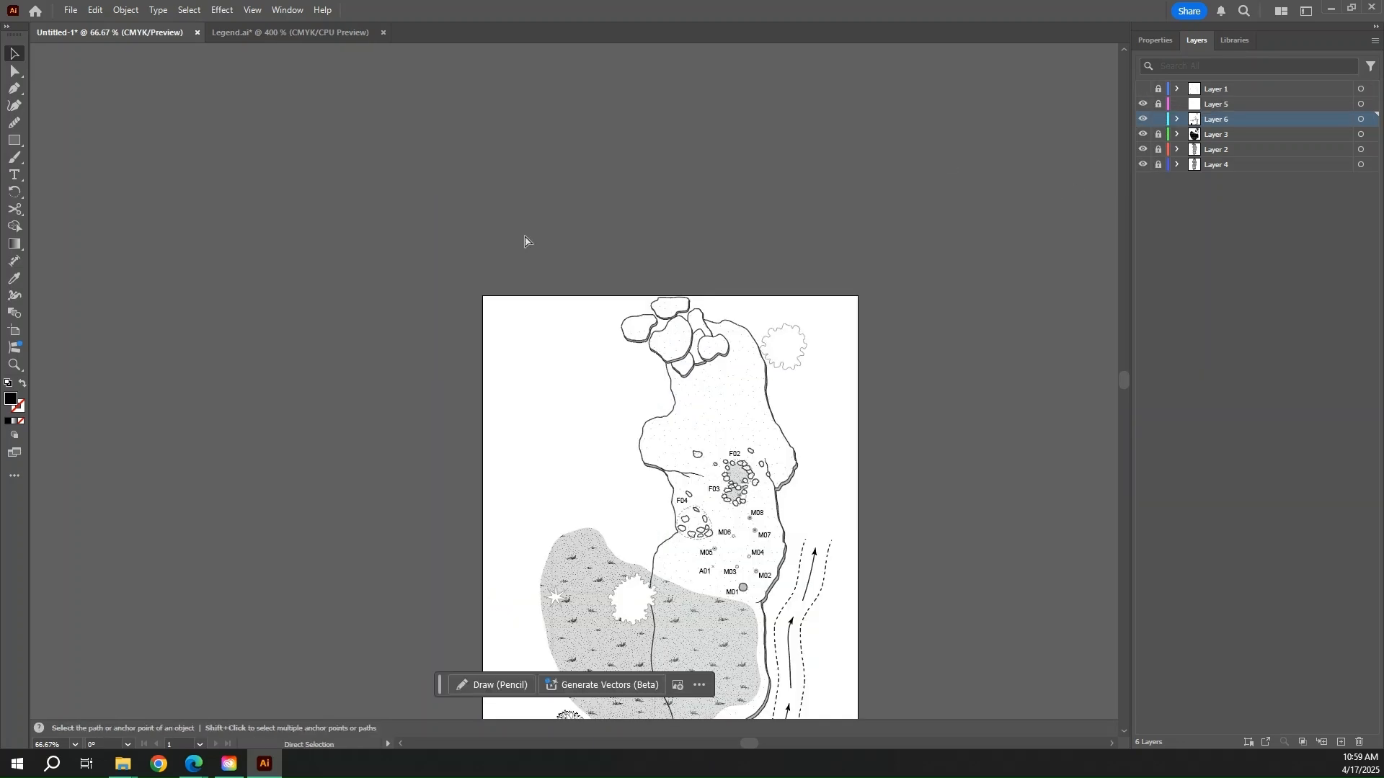
scroll(608, 320, "up", 4)
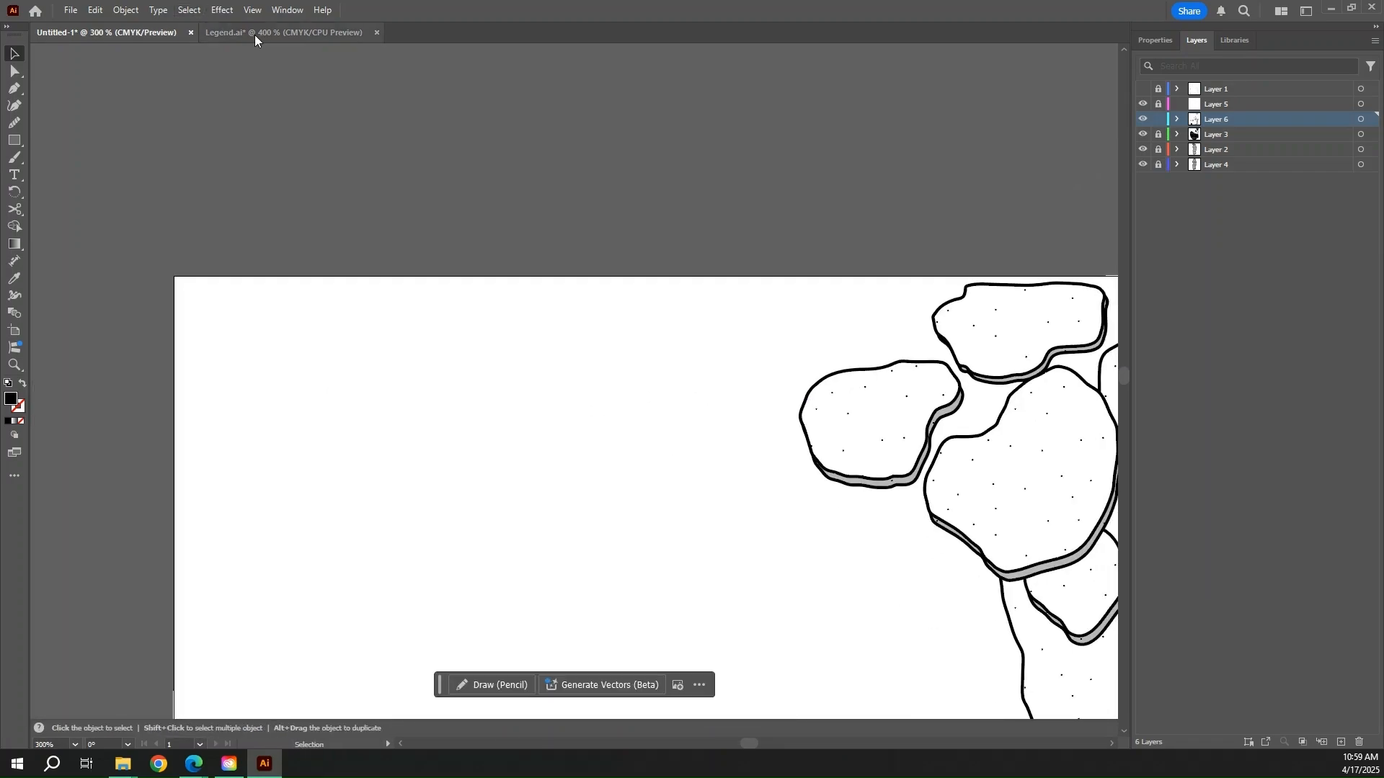
- Bring the spiky tree and Site Datum symbols from Legend.ai into the map, above the sketched legend box
left_click(254, 33)
left_click_drag(694, 476, 519, 382)
left_click(252, 10)
left_click(215, 34)
scroll(476, 176, "up", 1)
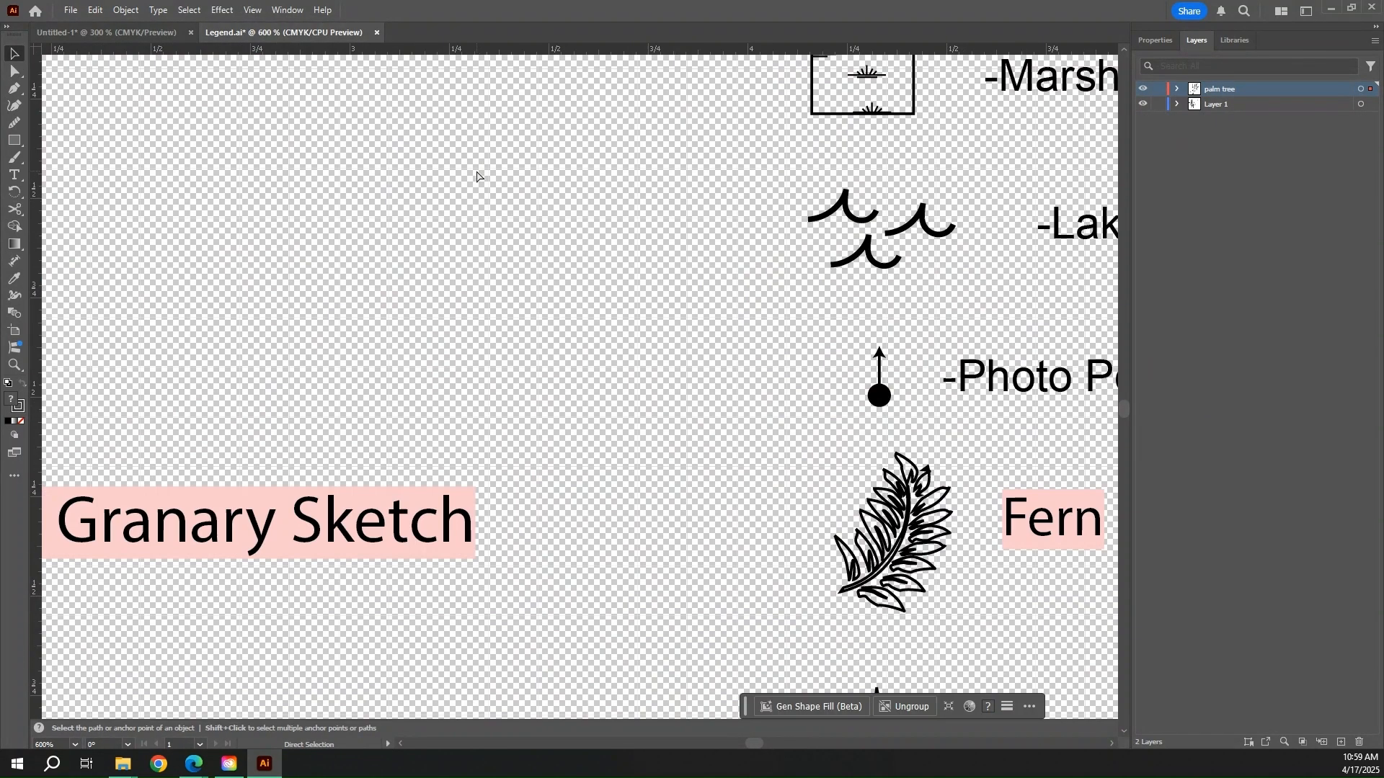
scroll(467, 185, "down", 3)
scroll(464, 303, "up", 6)
key("ctrl+Tab")
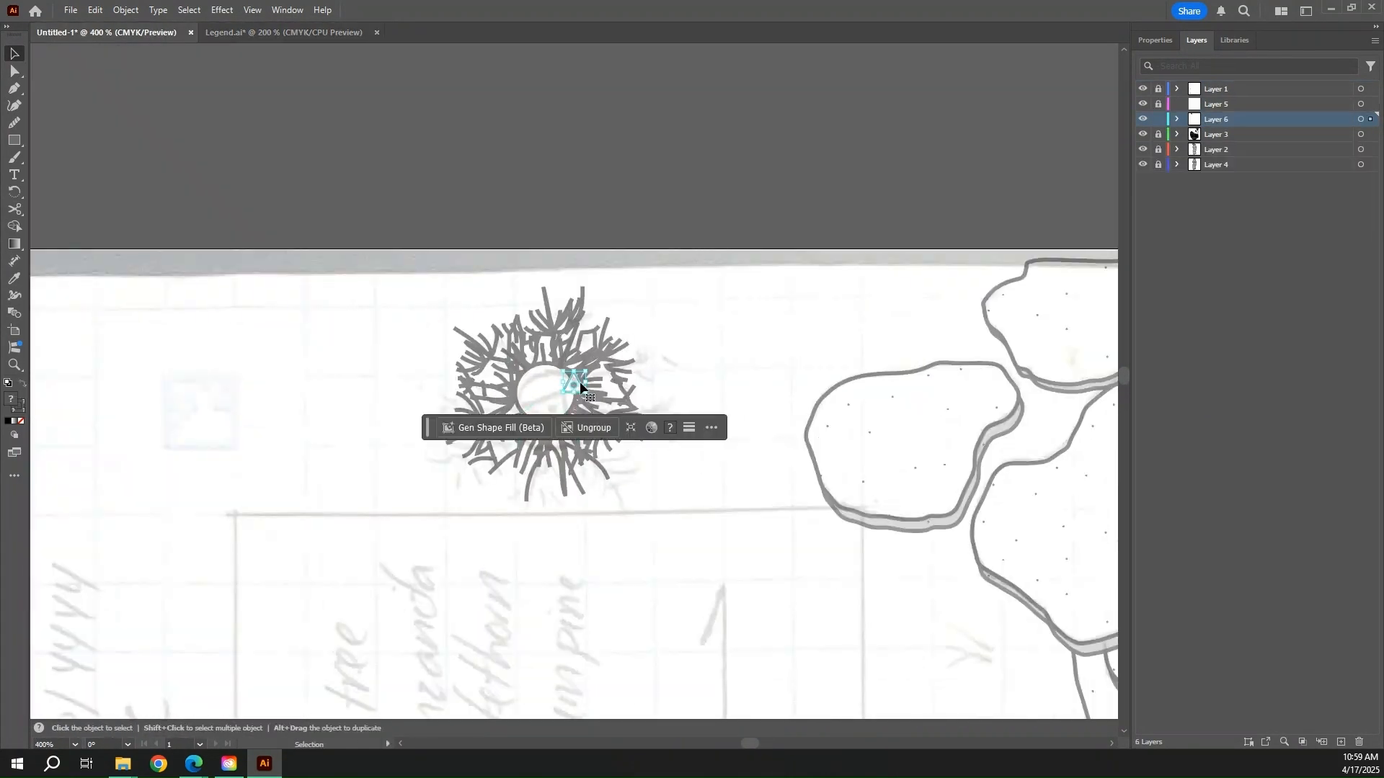
- Review the whole map with the scanned sketch on Layer 1 shown and hidden
key("ctrl+minus")
key("ctrl+minus")
key("ctrl+minus")
left_click_drag(807, 674, 691, 398)
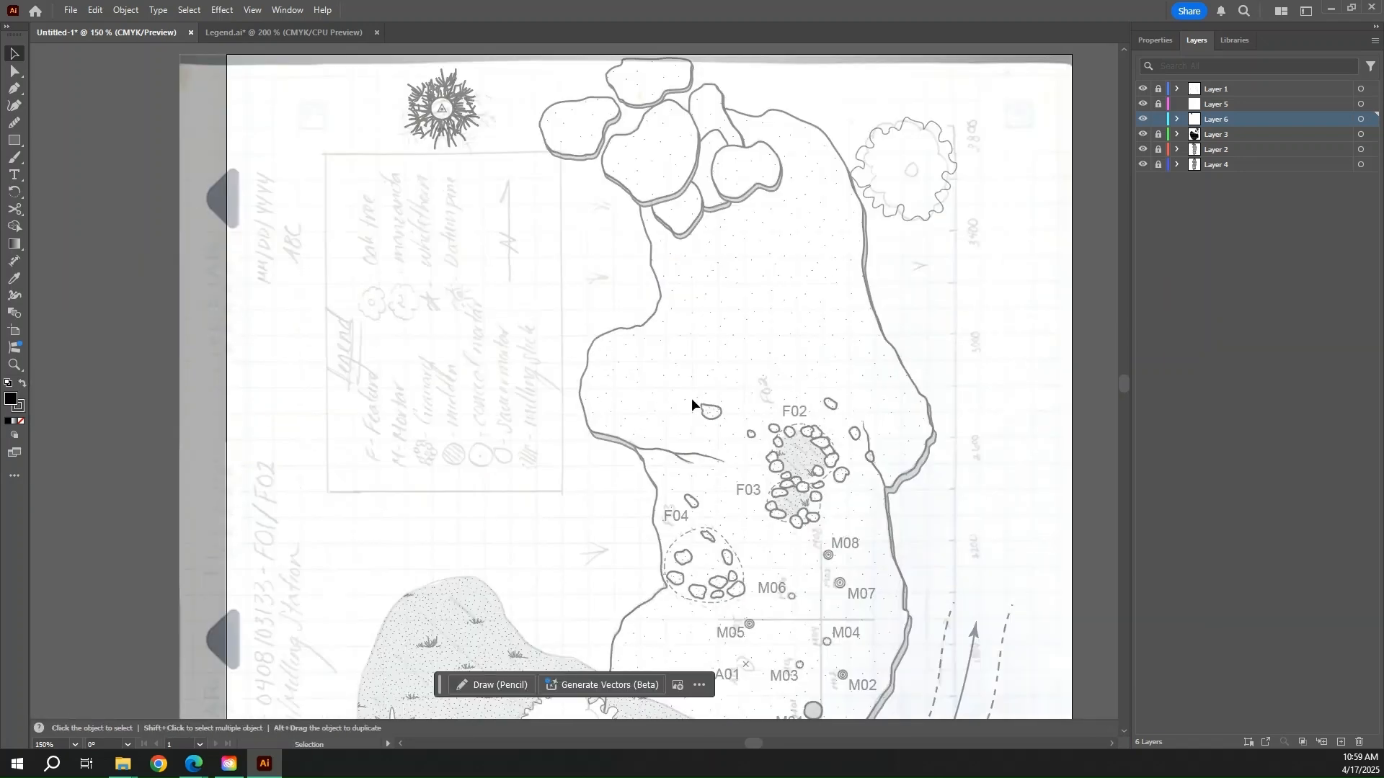
left_click_drag(691, 598, 533, 445)
scroll(533, 451, "down", 3)
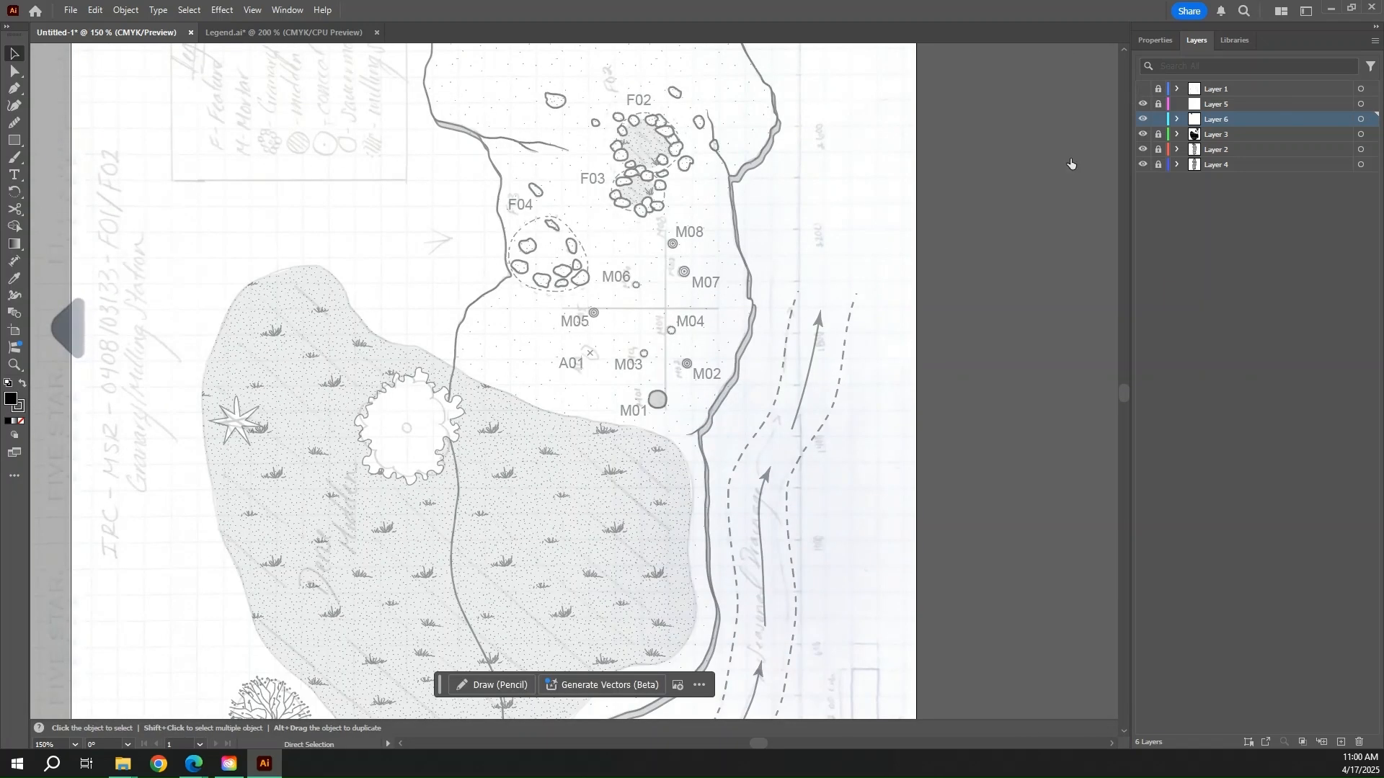
key("ctrl+minus")
key("ctrl+minus")
key("ctrl+minus")
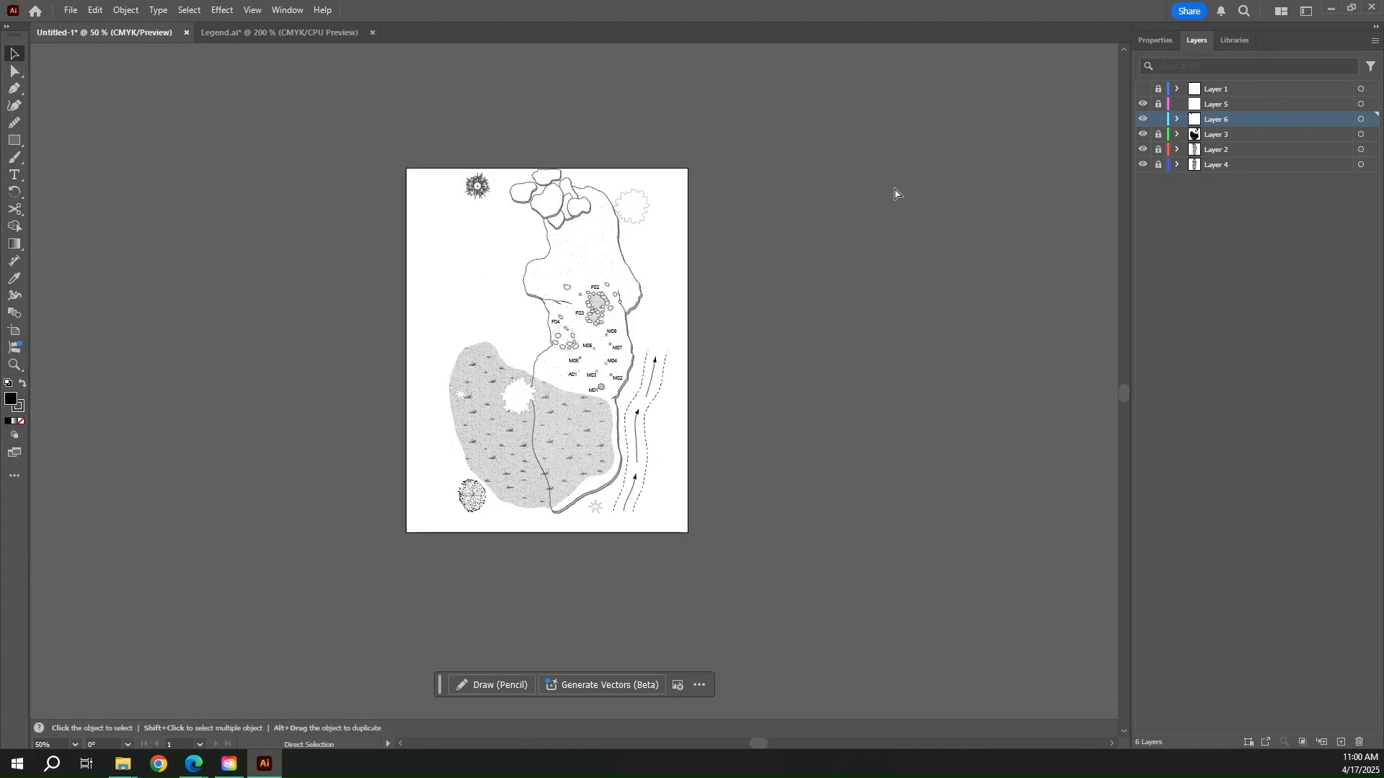
key("ctrl+plus")
scroll(587, 382, "down", 2)
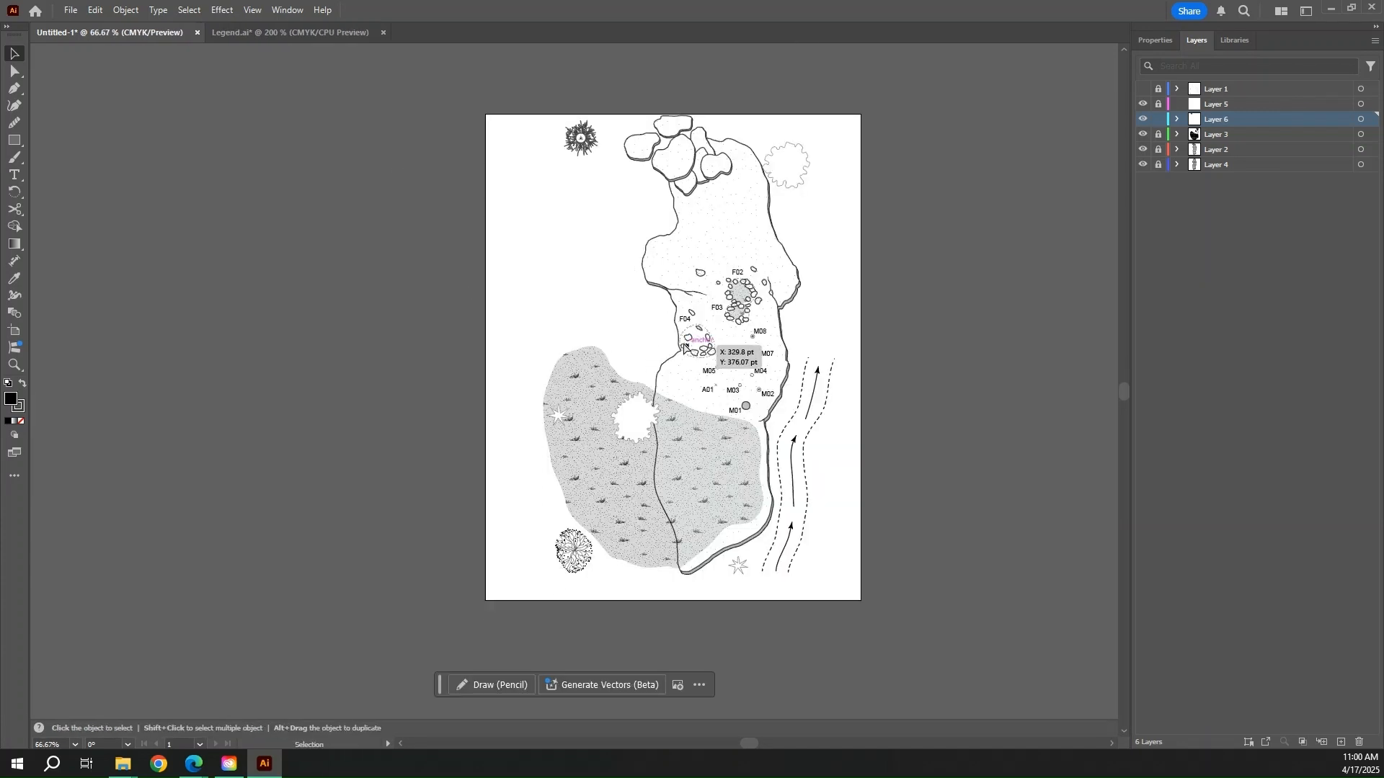
key("ctrl+plus")
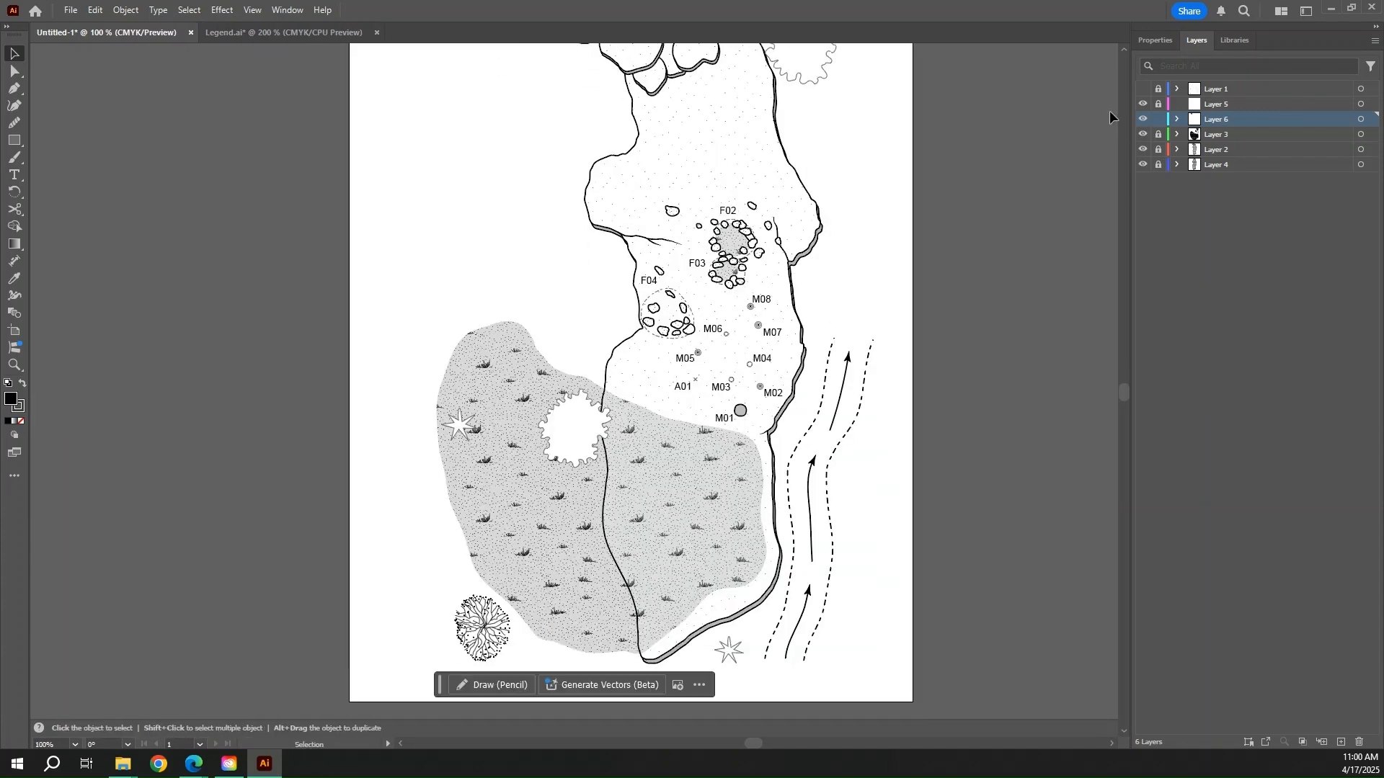
- Copy the 0–5–10 Meters scale bar with its title and numbers from Legend.ai and return to the map document
left_click(285, 32)
scroll(385, 456, "down", 5)
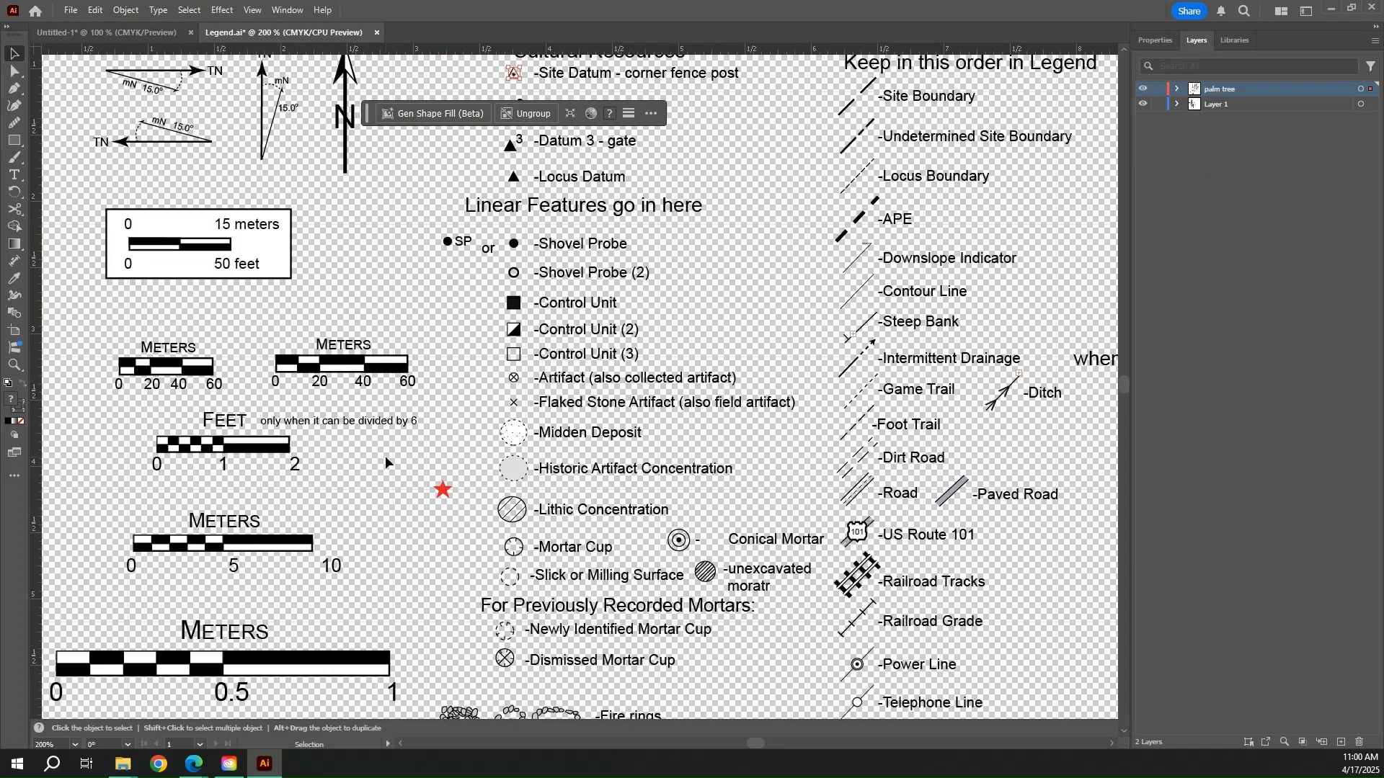
scroll(456, 499, "left", 3)
left_click(382, 426)
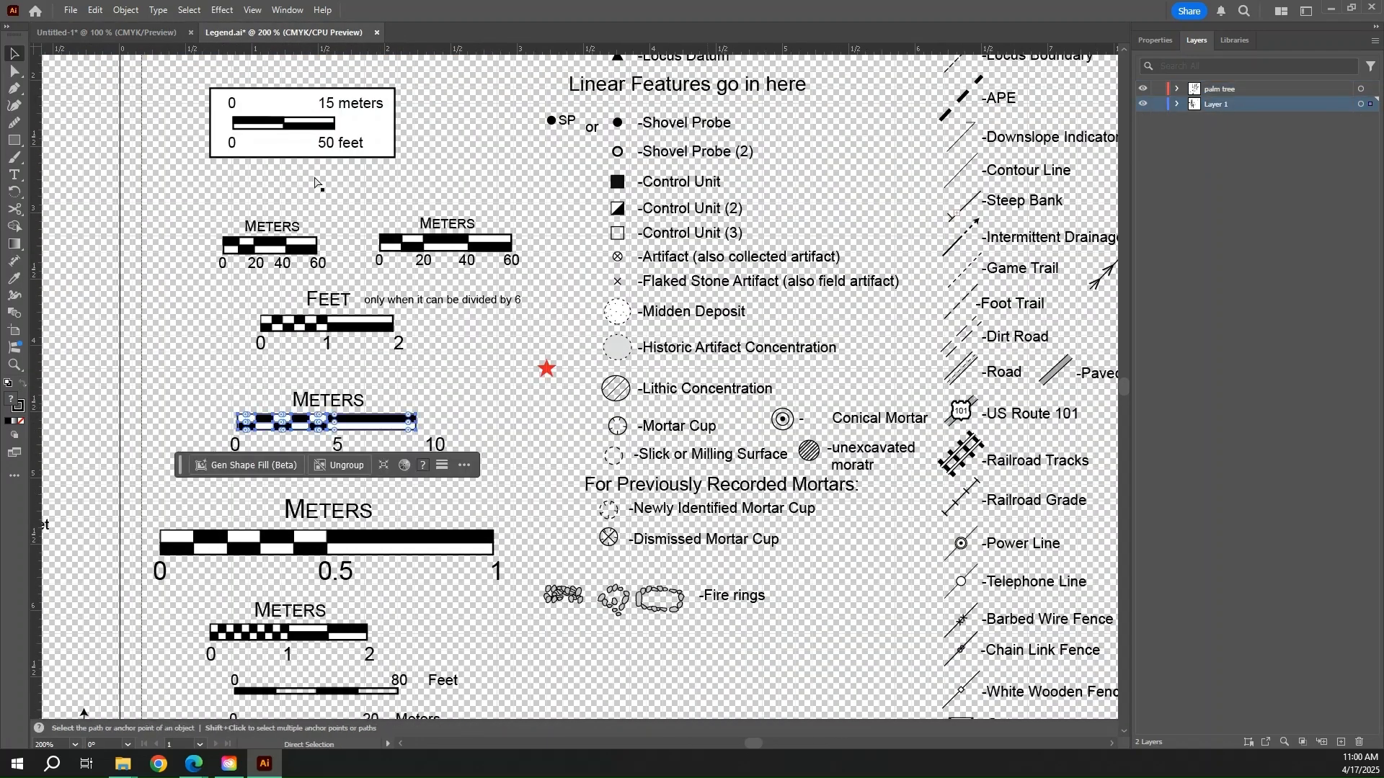
left_click_drag(248, 384, 472, 472)
left_click(167, 33)
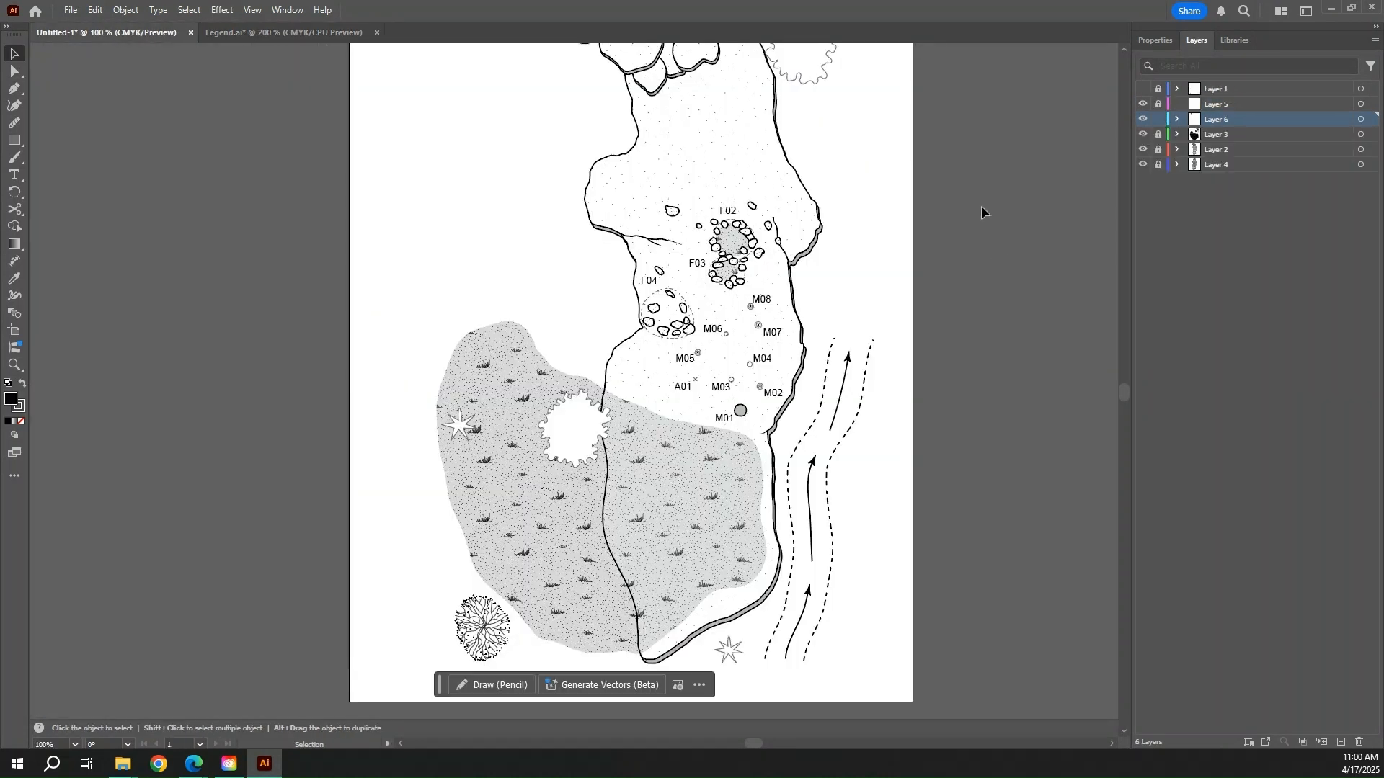
left_click(287, 33)
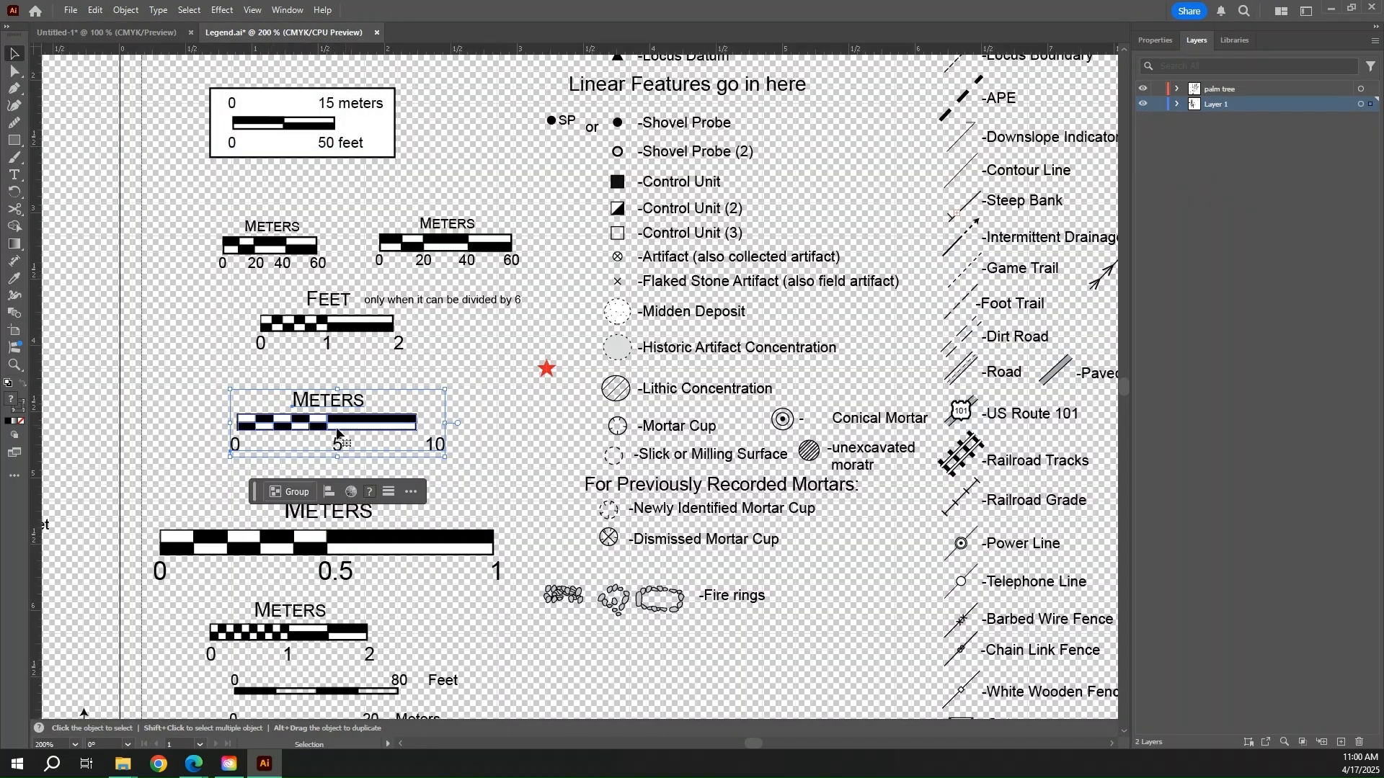
left_click(108, 33)
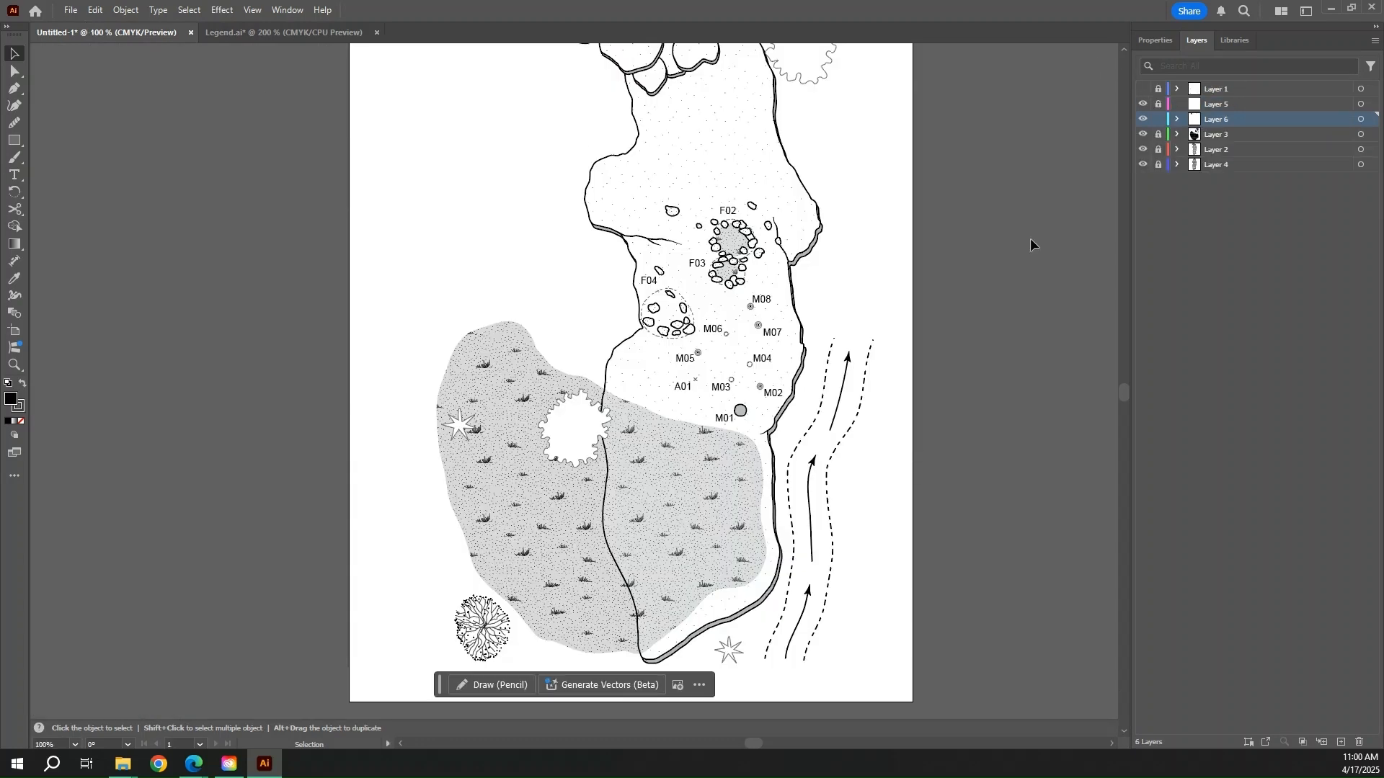
- Paste the 10-meter scale bar over the sketched baseline near the artboard's lower edge and enlarge it
scroll(871, 404, "down", 3)
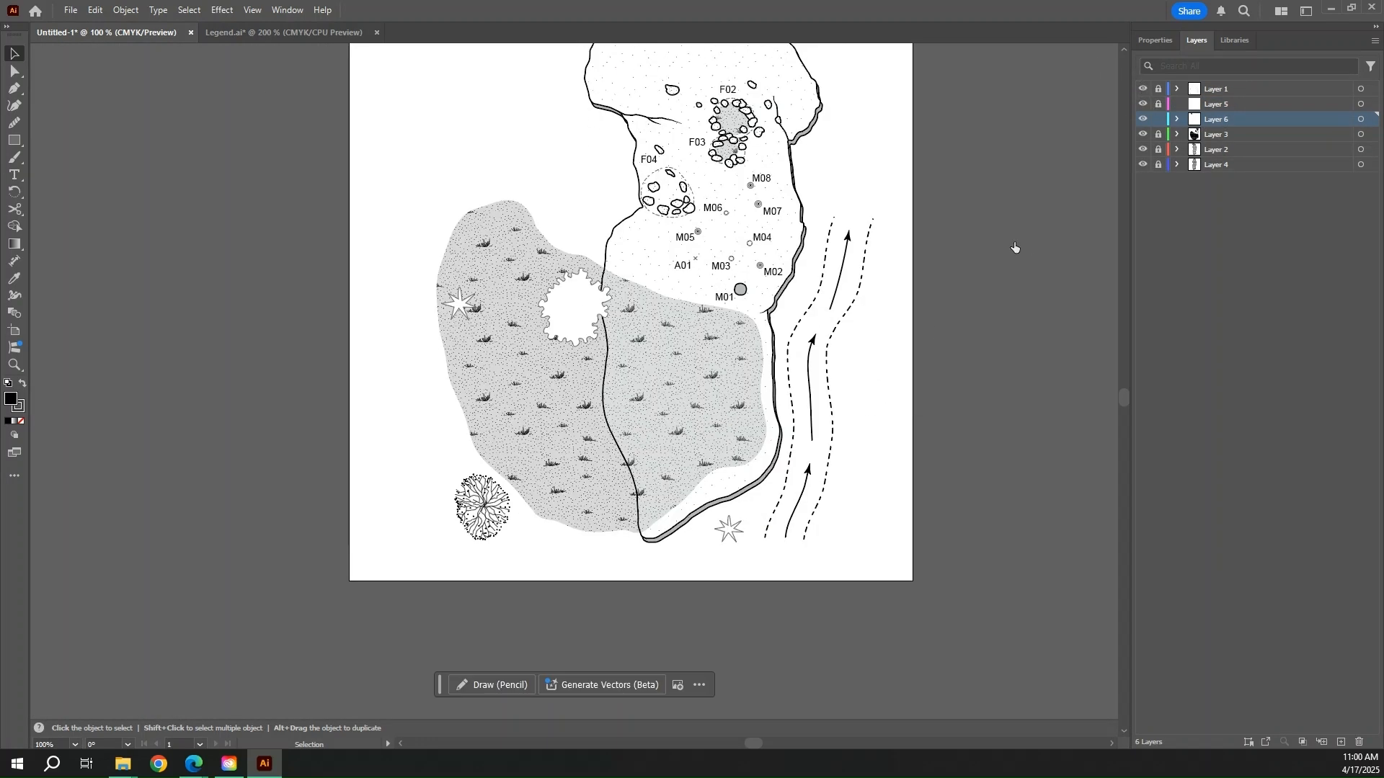
left_click(579, 582, "ctrl")
left_click(652, 479, "ctrl")
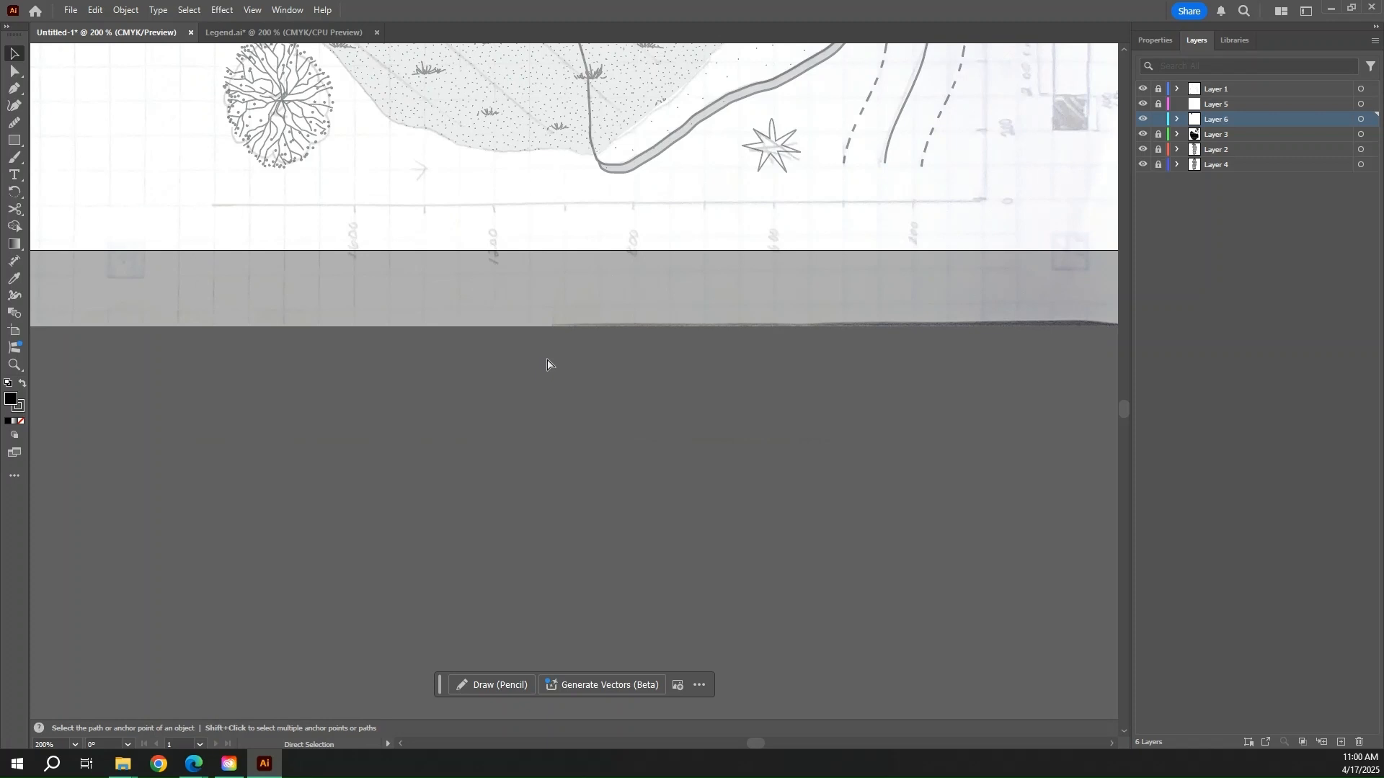
scroll(571, 396, "left", 1)
scroll(671, 336, "up", 2)
left_click(628, 336, "ctrl")
key("ctrl+v")
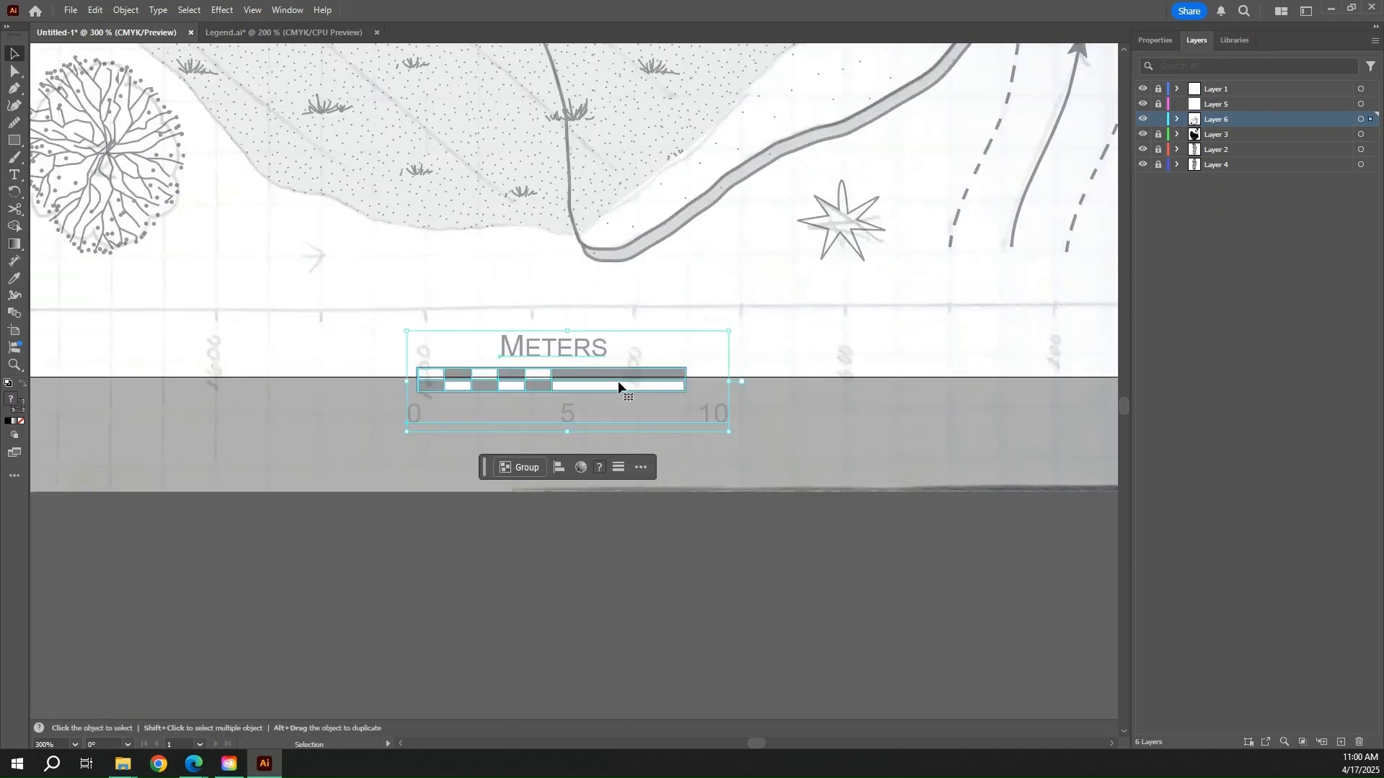
left_click_drag(618, 385, 421, 306)
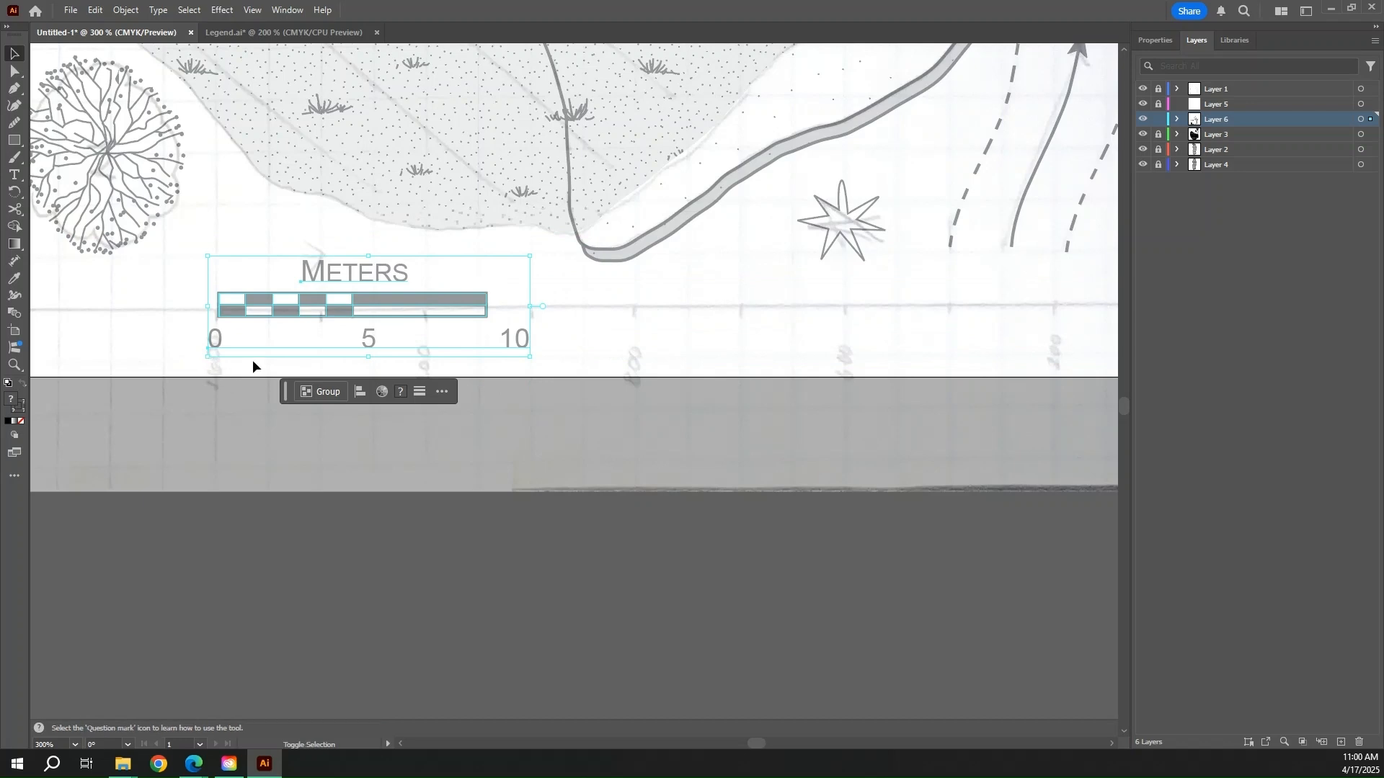
left_click_drag(531, 357, 1027, 491)
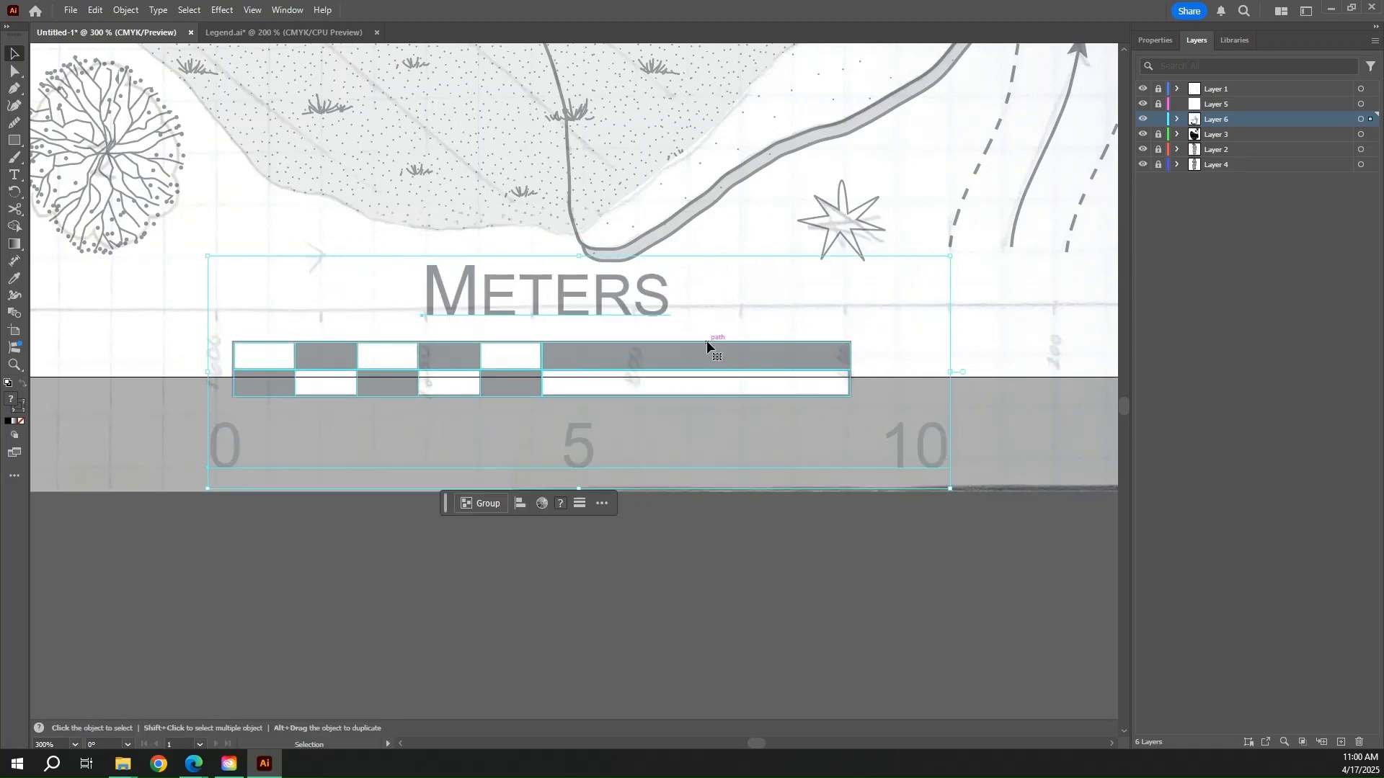
- Move the 10-meter scale bar onto the sketched baseline and enlarge it slightly so its ends match the sketched scale marks
left_click_drag(706, 340, 692, 317)
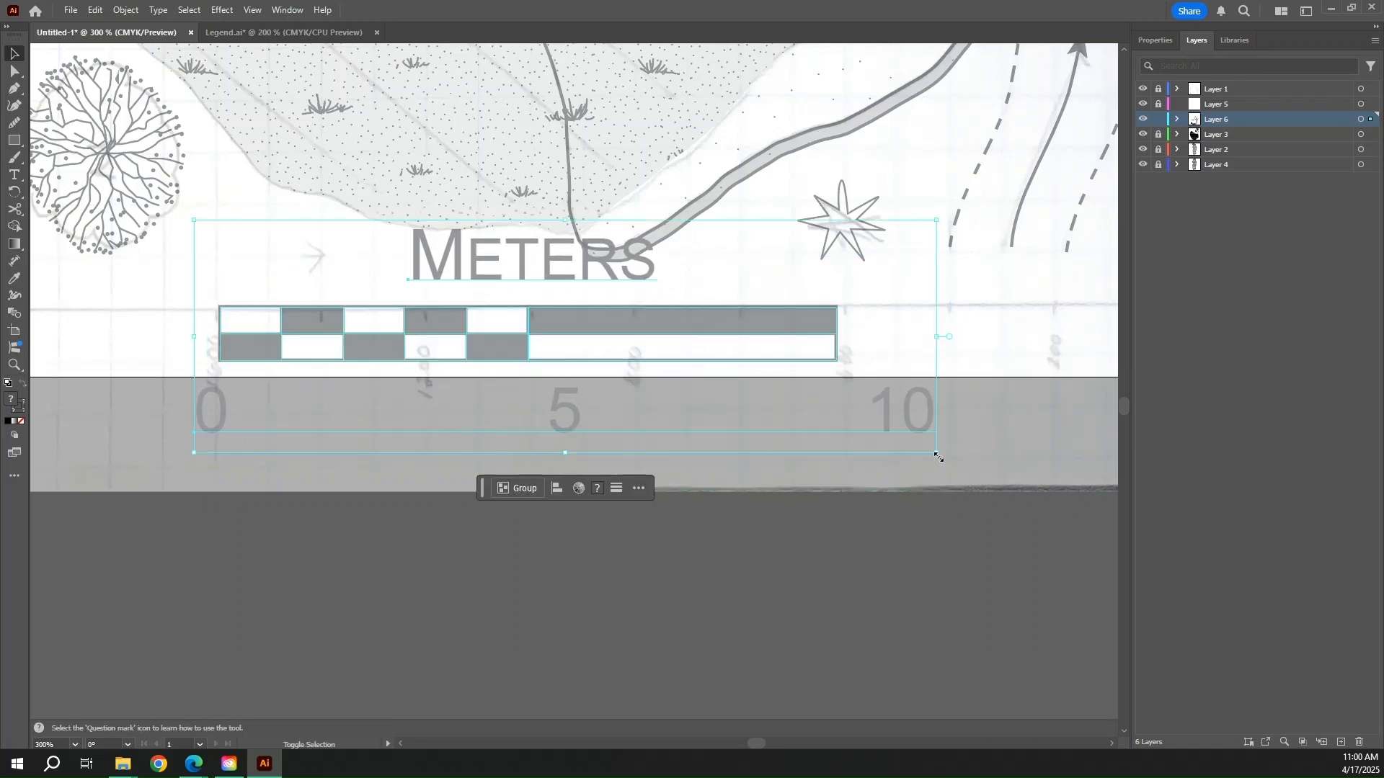
mouse_move(937, 457)
left_mouse_down()
mouse_move(951, 464)
mouse_move(936, 457)
left_mouse_up()
- Copy the 0–1–2 Meters scale bar from Legend.ai, paste it beside the 10-meter bar and shrink it to one sketched grid interval
left_click(302, 33)
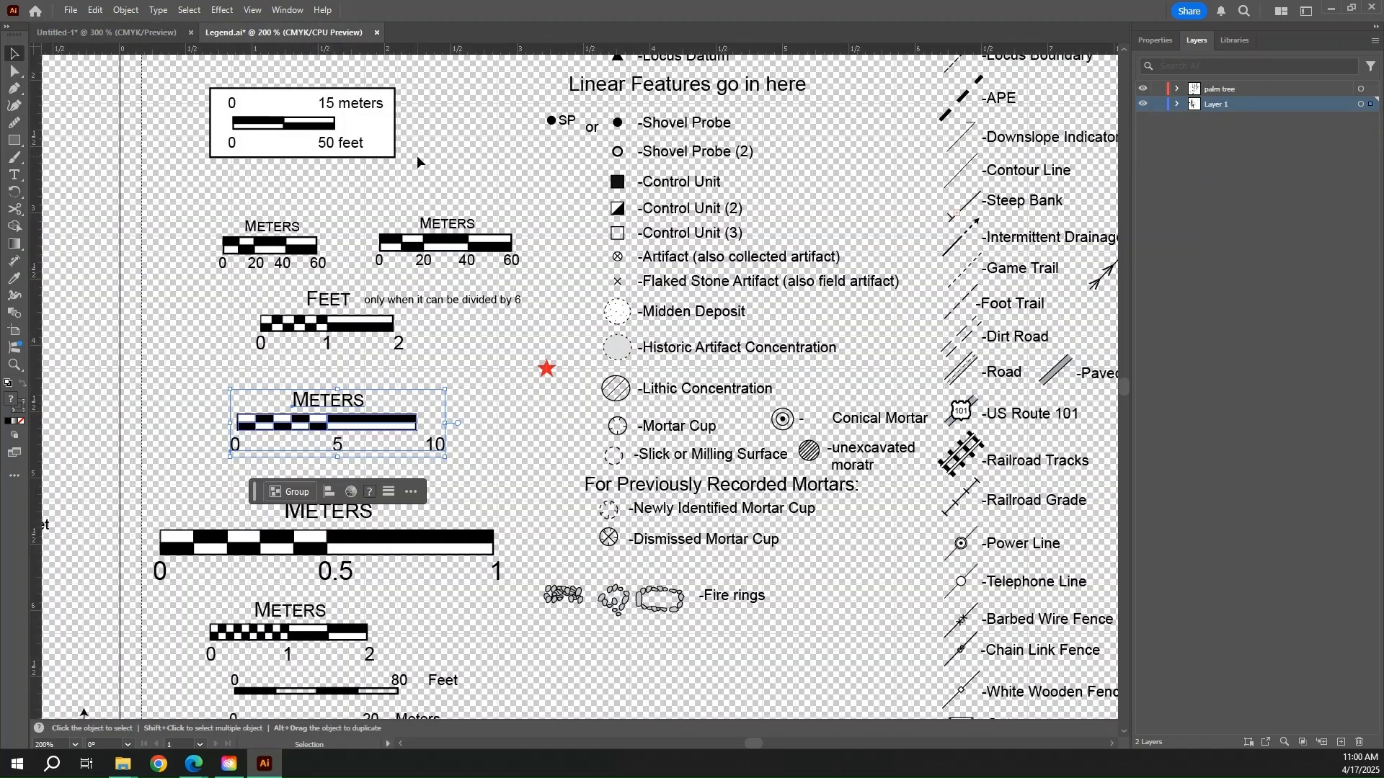
left_click(332, 634)
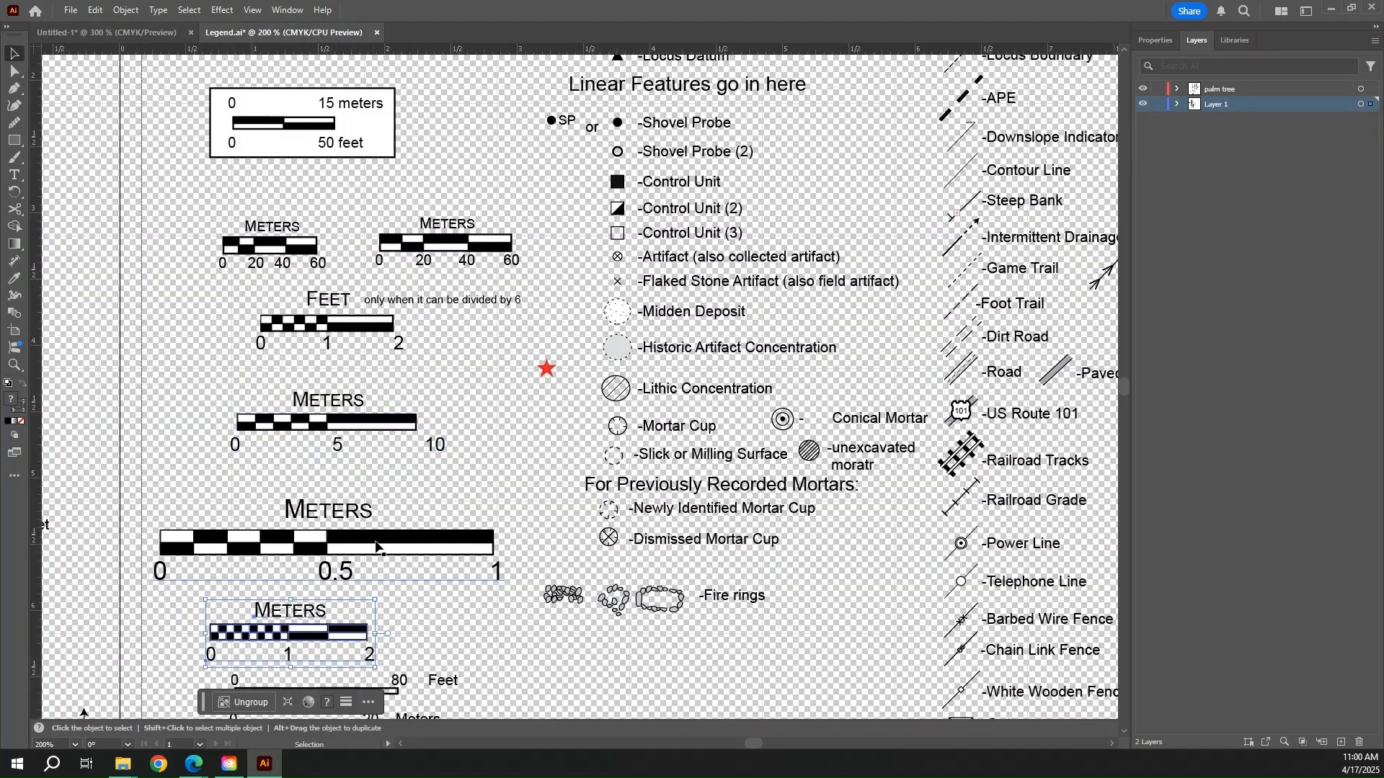
left_click(107, 33)
left_click(841, 461)
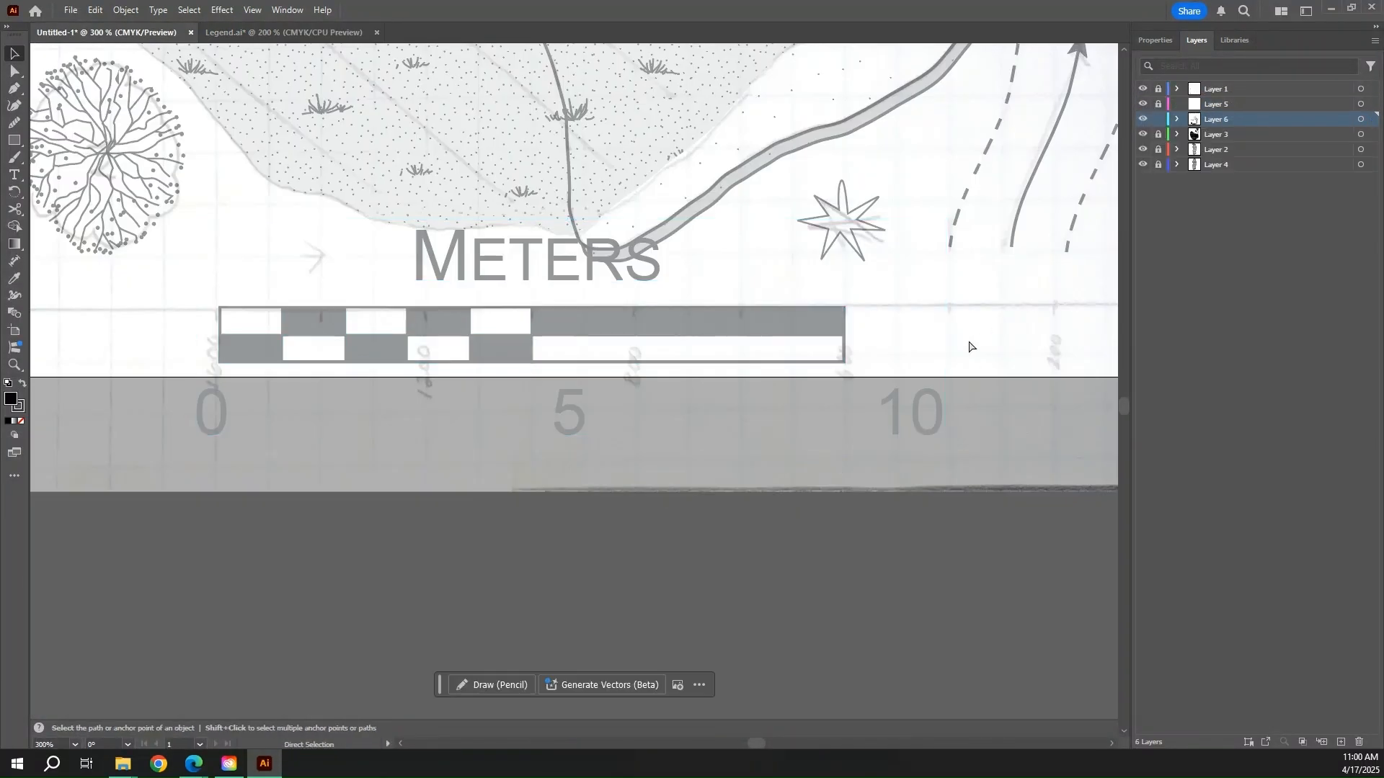
scroll(900, 346, "right", 5)
key("ctrl+v")
left_click_drag(608, 378, 960, 320)
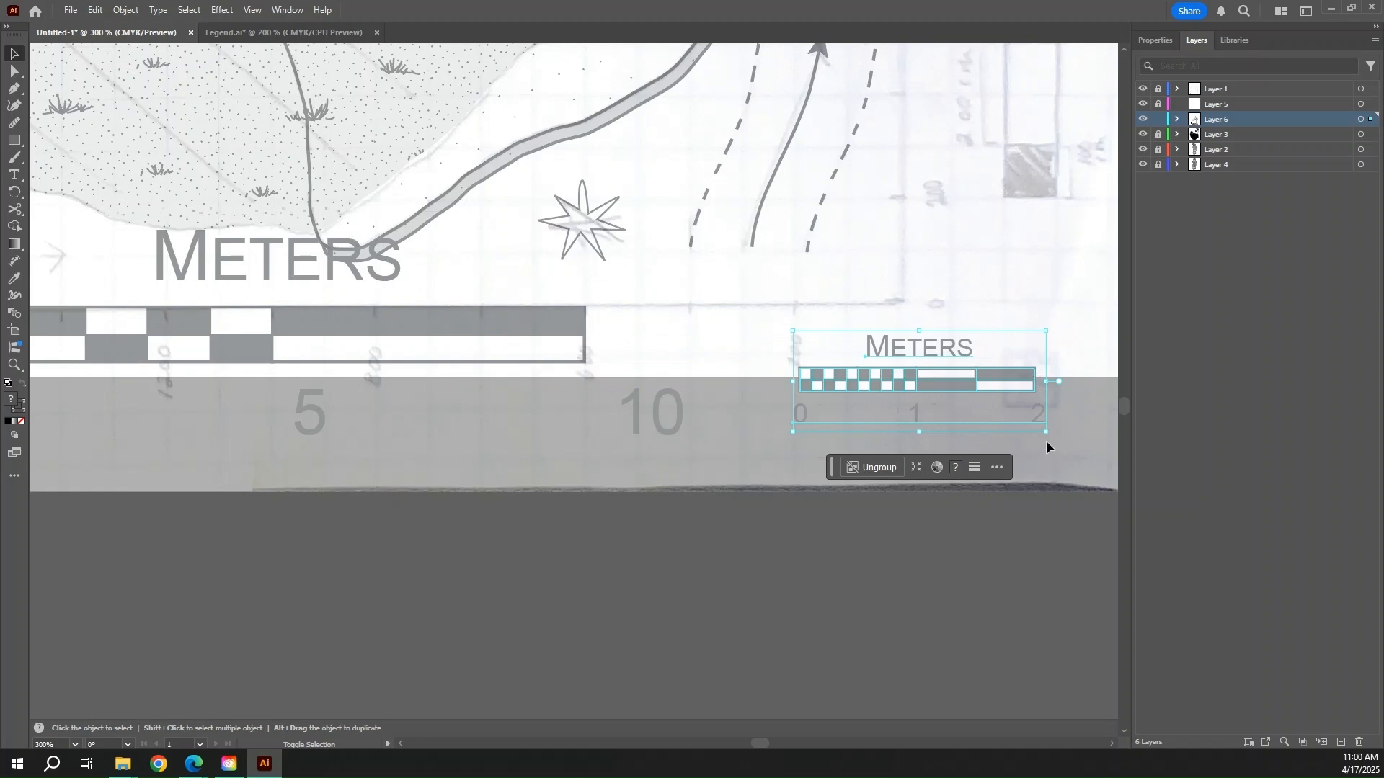
mouse_move(1045, 433)
left_mouse_down()
mouse_move(1041, 404)
mouse_move(957, 377)
left_mouse_up()
key("ctrl+shift+a")
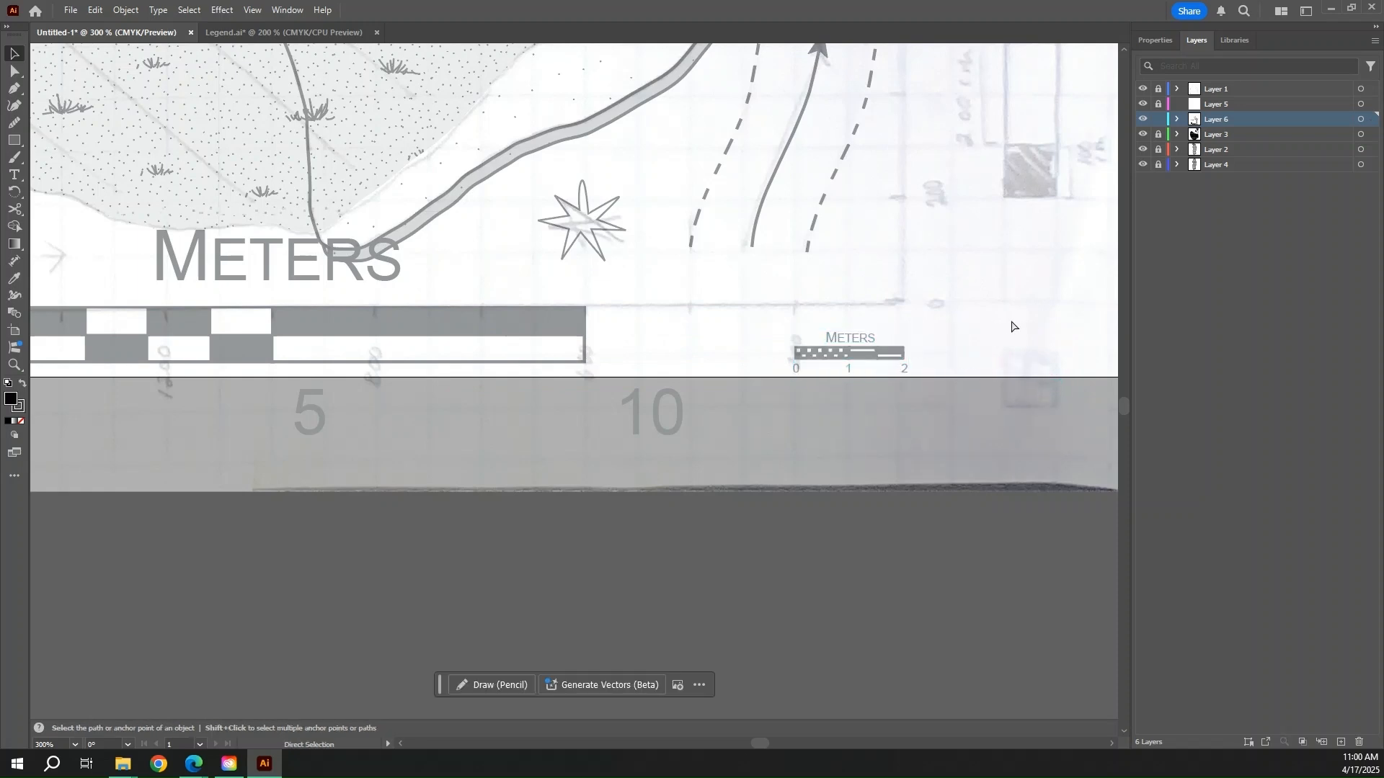
- Check the 2-meter scale bar against the whole map and remove it
key("ctrl+minus")
key("ctrl+minus")
key("ctrl+minus")
key("ctrl+minus")
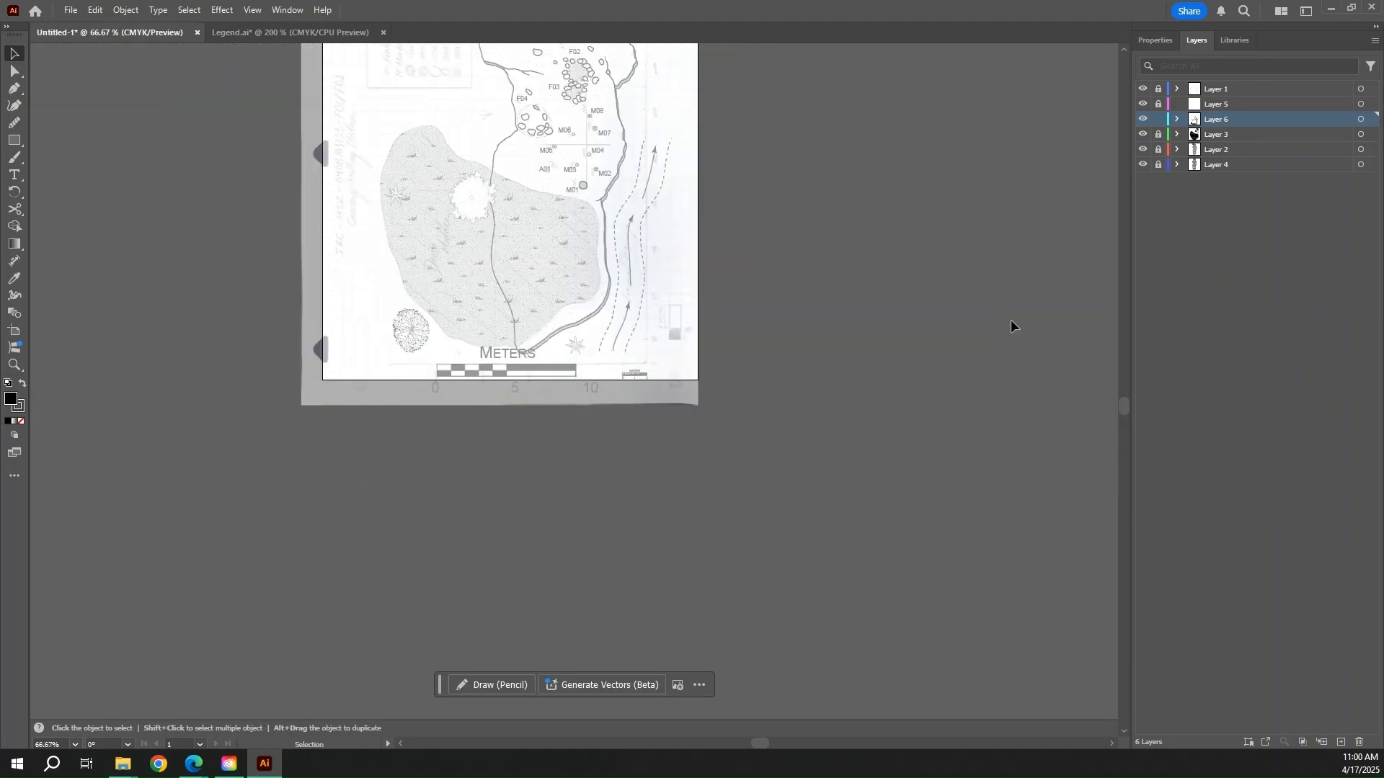
scroll(790, 448, "up", 3)
scroll(789, 442, "up", 3)
scroll(859, 435, "left", 3)
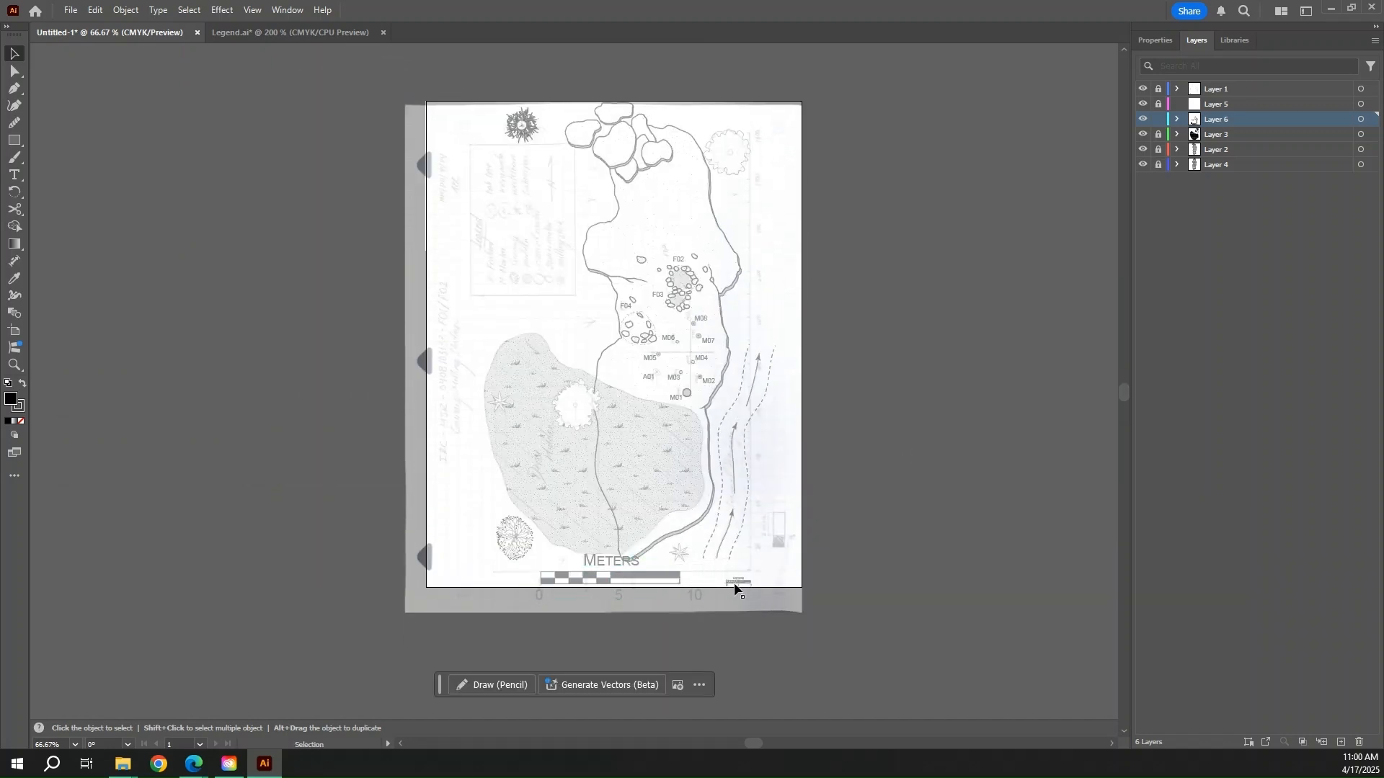
left_click_drag(733, 585, 742, 578)
key("ctrl+x")
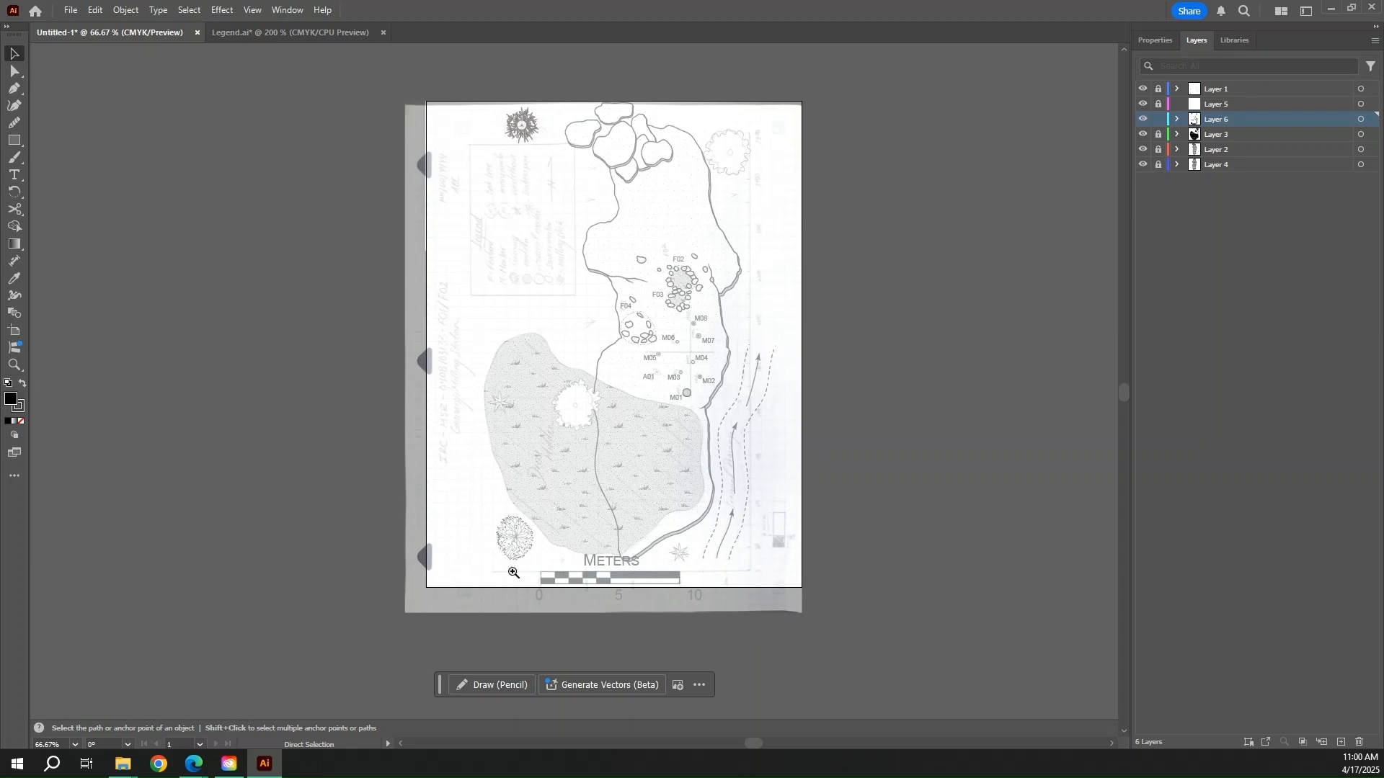
- Try to reduce the font size of the scale bar's METERS title
left_click(513, 573, "ctrl")
scroll(499, 312, "up", 2)
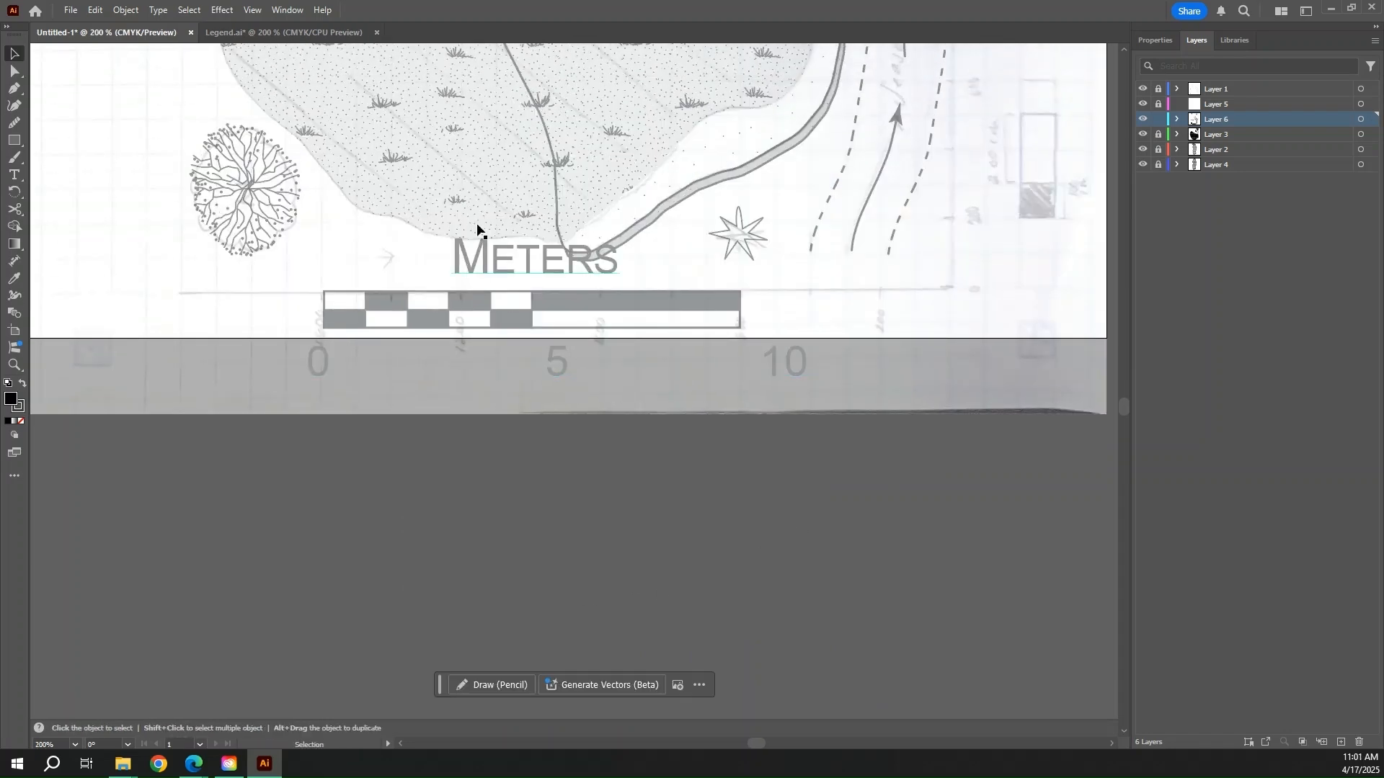
left_click(535, 276)
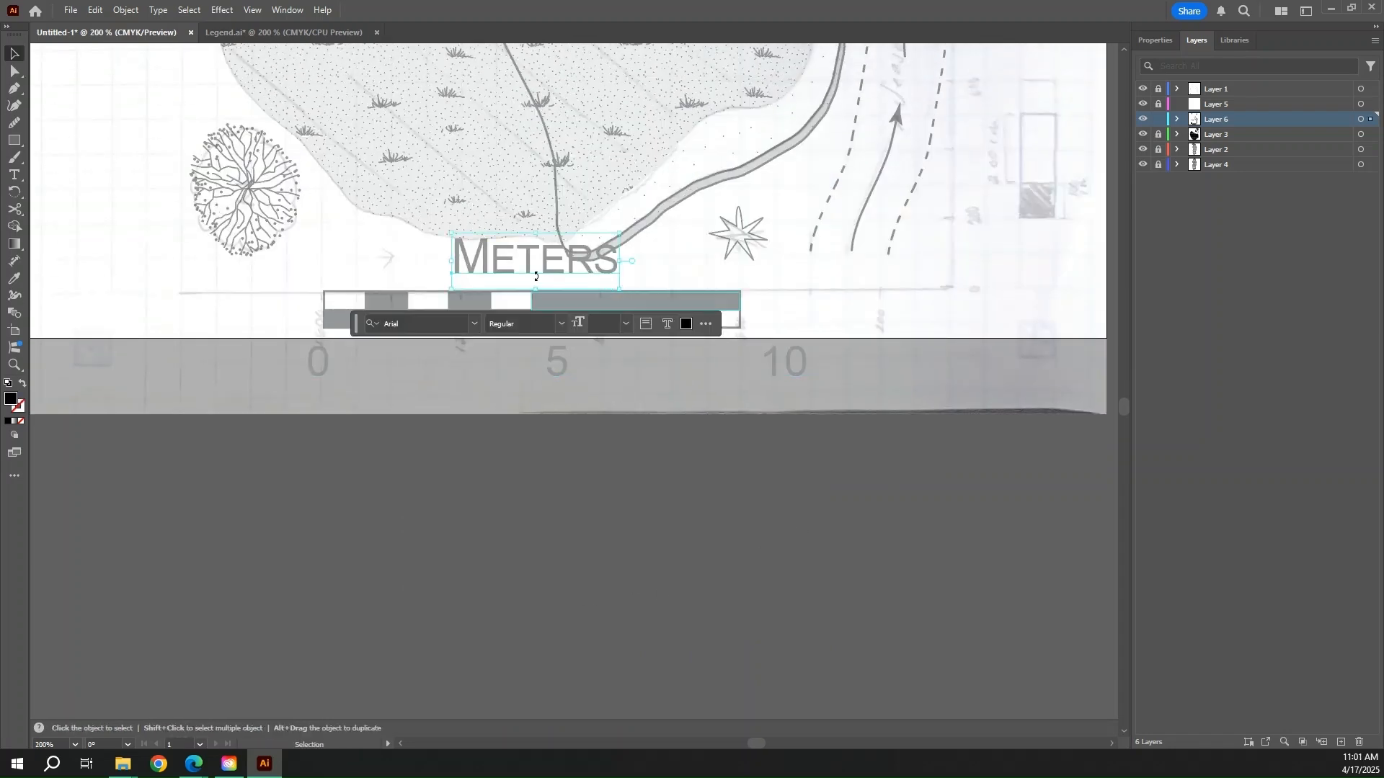
left_click(625, 323)
left_click(650, 418)
key("ctrl+z")
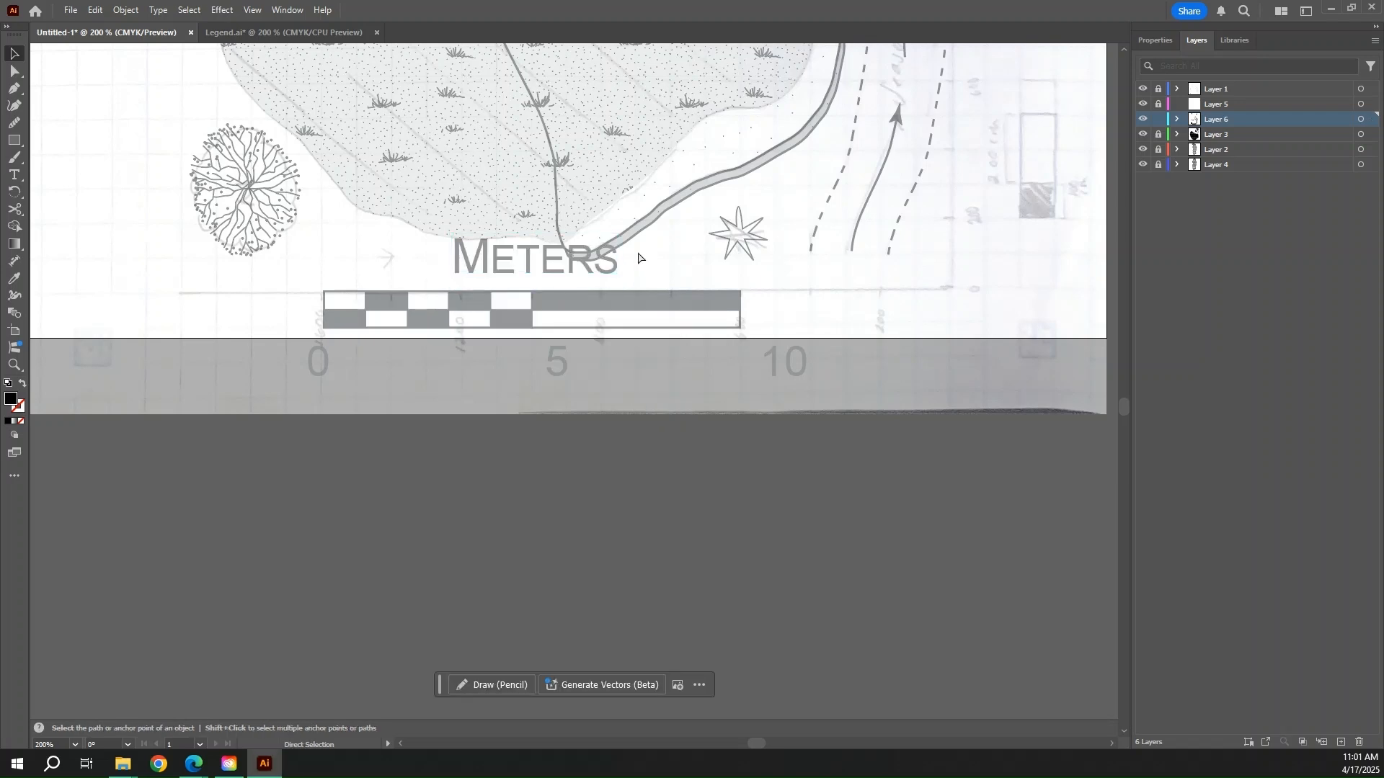
left_click(627, 325)
left_click(648, 426)
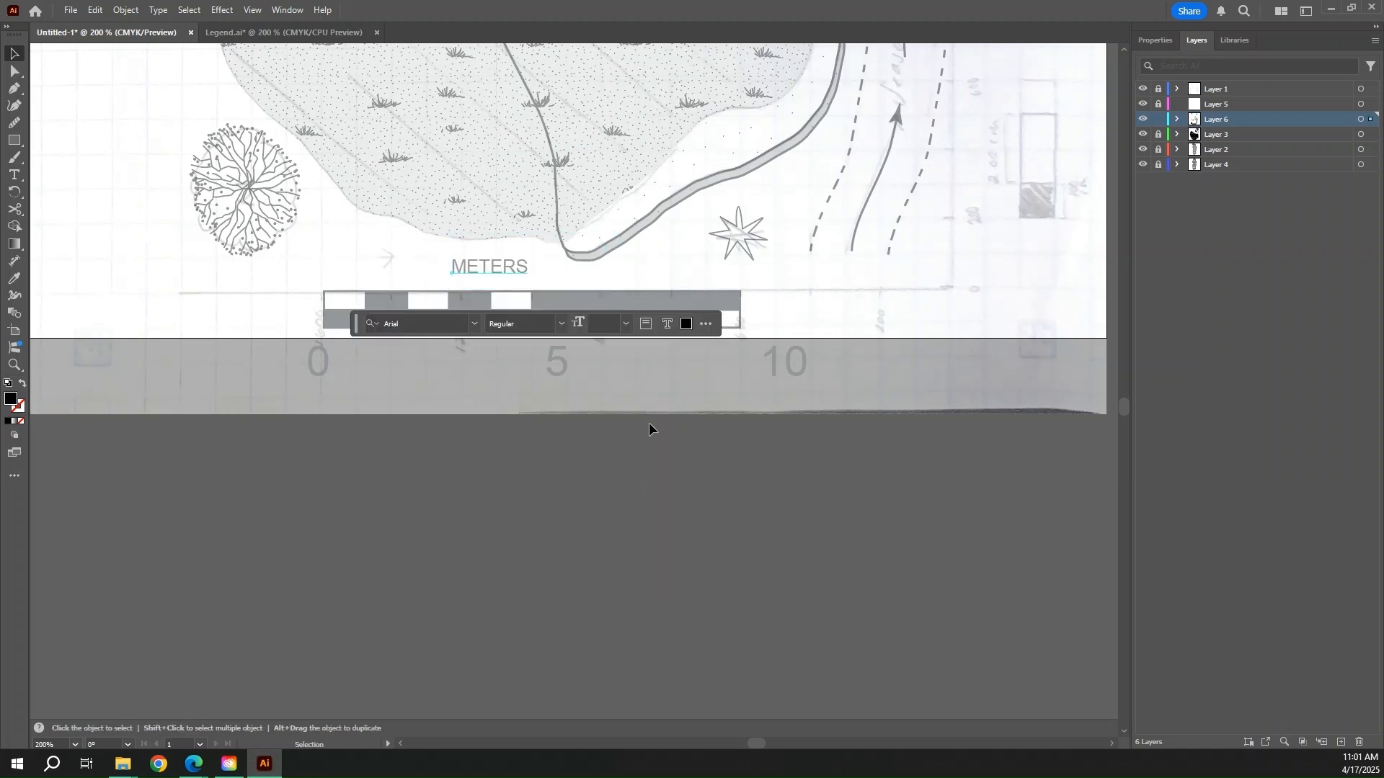
key("ctrl+z")
- Set the METERS title's text to 10 pt and place it just above the scale bar
left_click(629, 325)
left_click(614, 265)
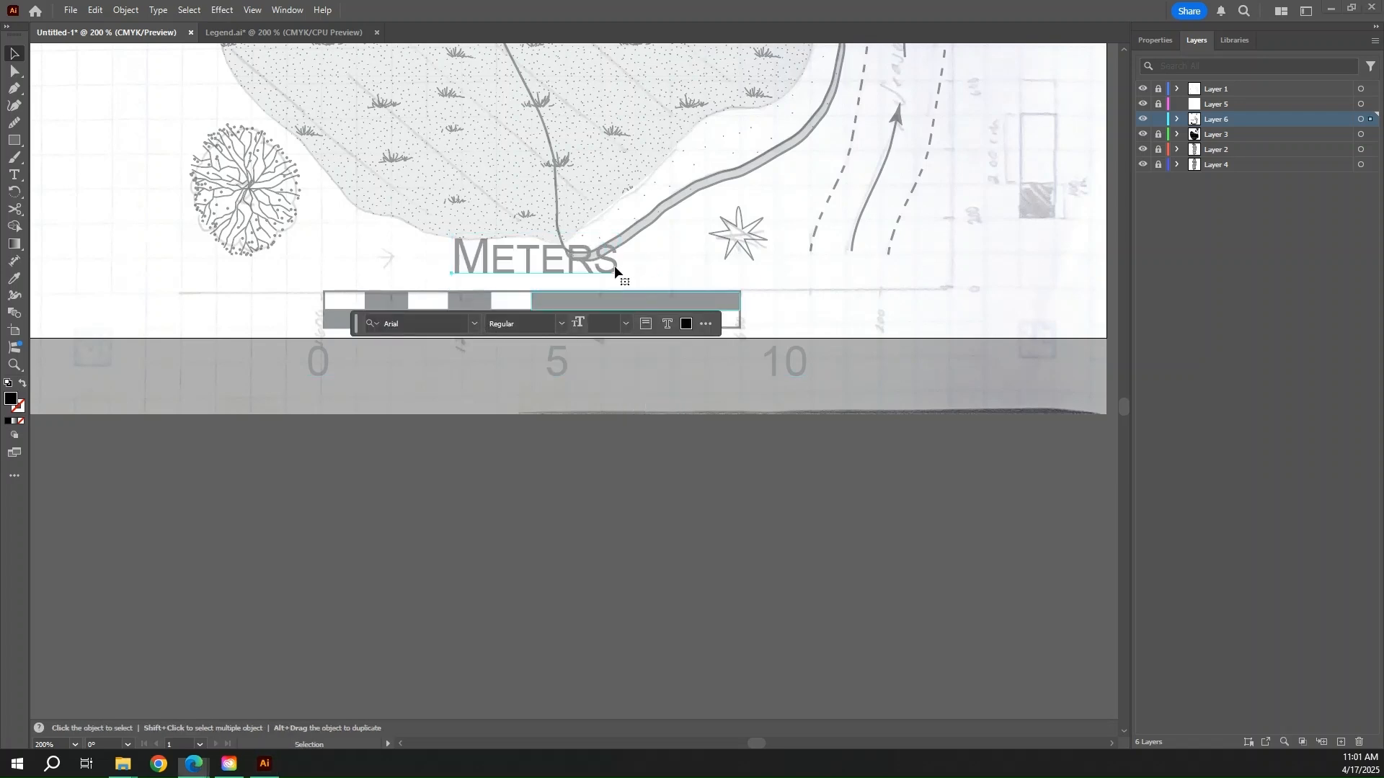
double_click(544, 263)
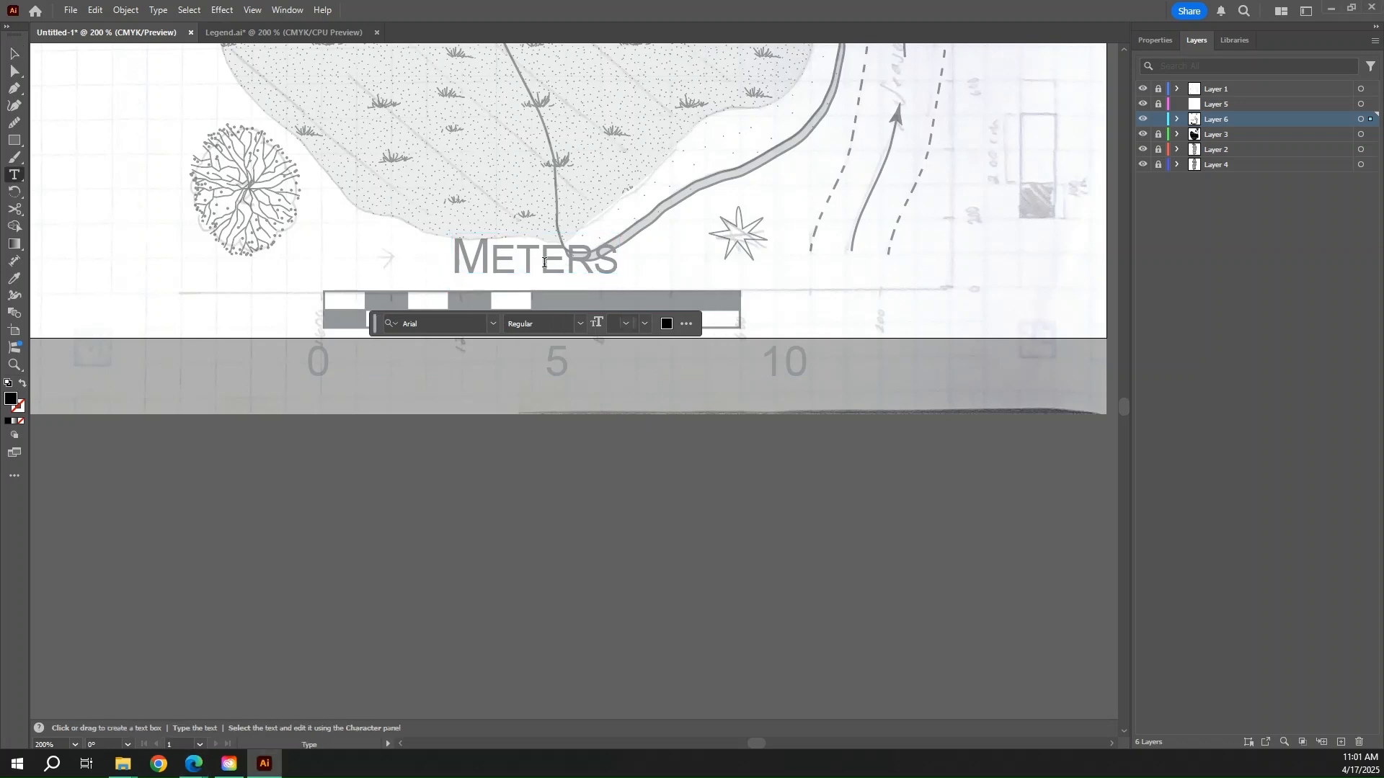
left_click(644, 323)
left_click(662, 415)
key("Escape")
left_click(524, 282)
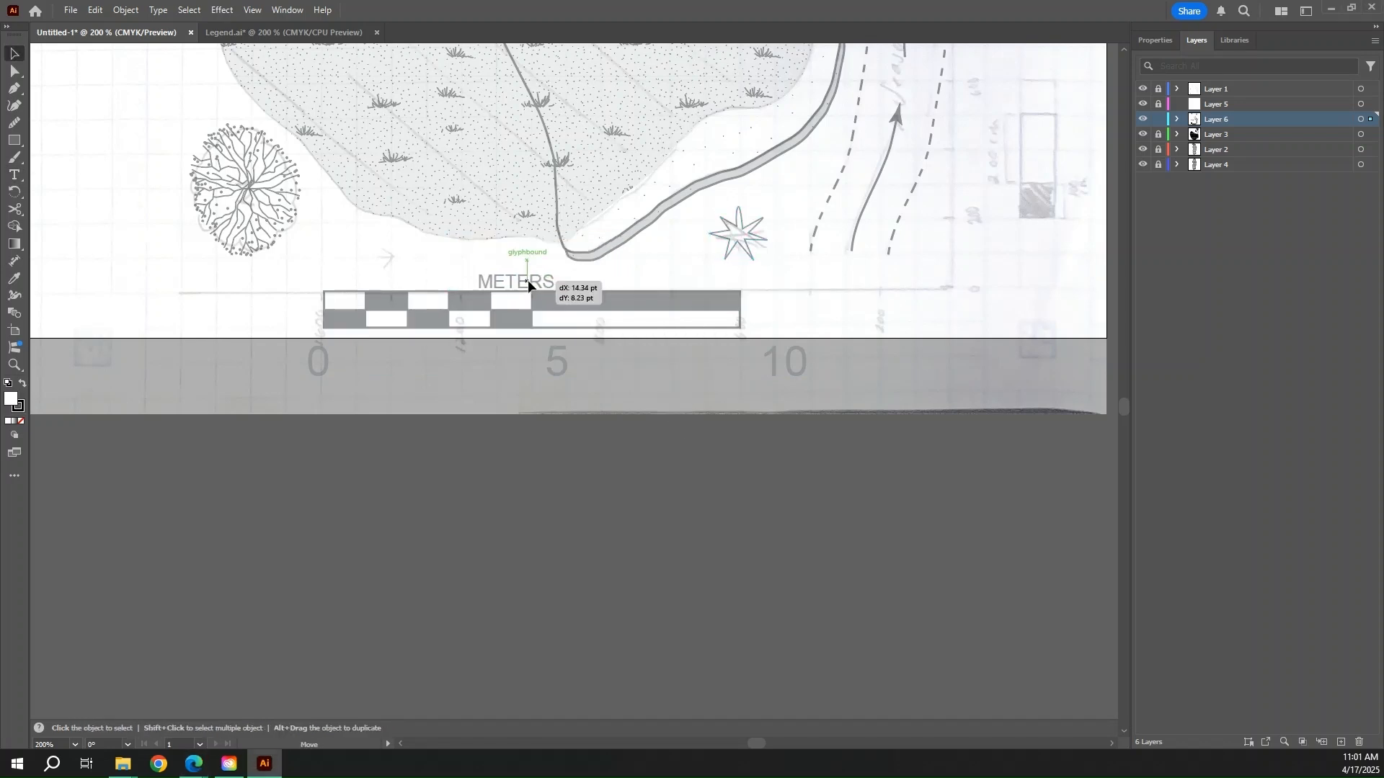
left_click_drag(535, 276, 566, 287)
- Set the scale bar's 0, 5 and 10 numbers to 10 pt
left_click(569, 372)
left_click_drag(569, 372, 563, 357)
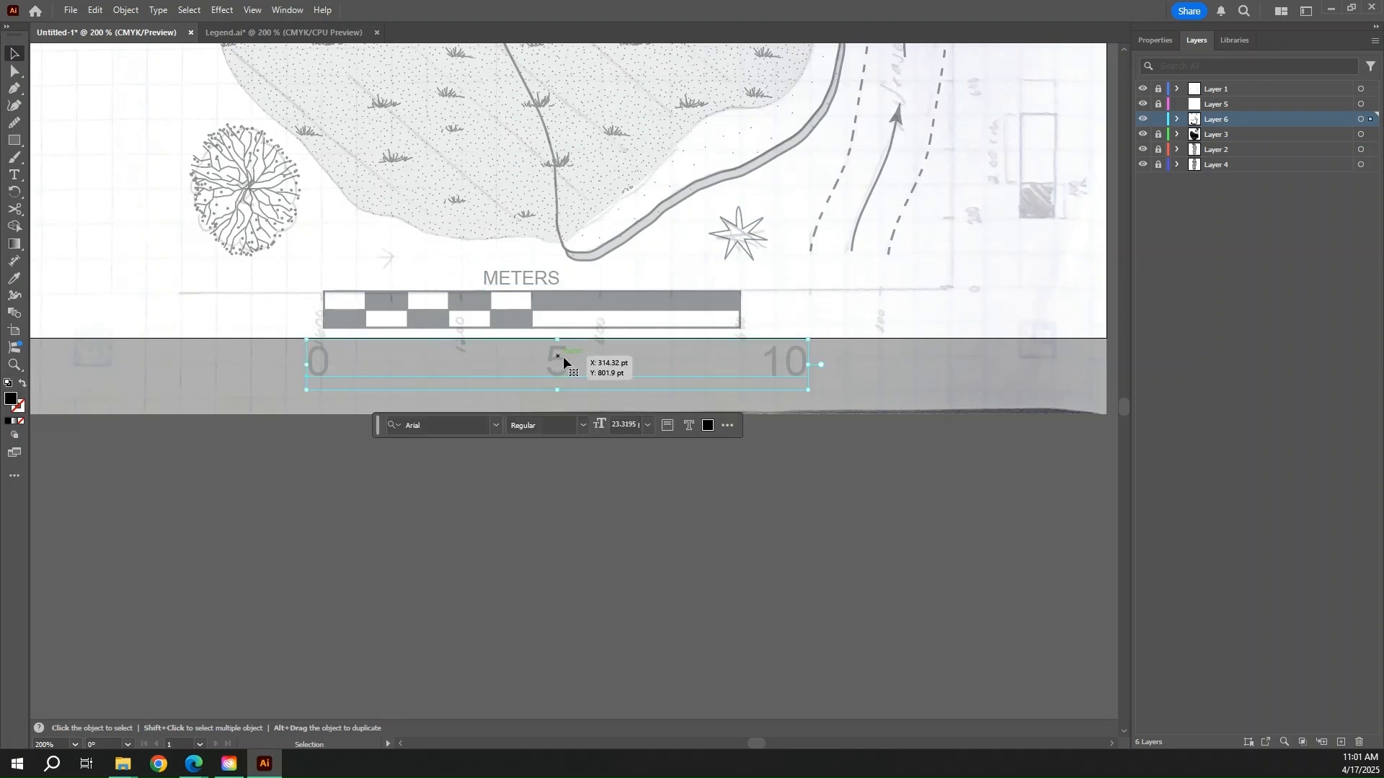
left_click(625, 424)
type("10")
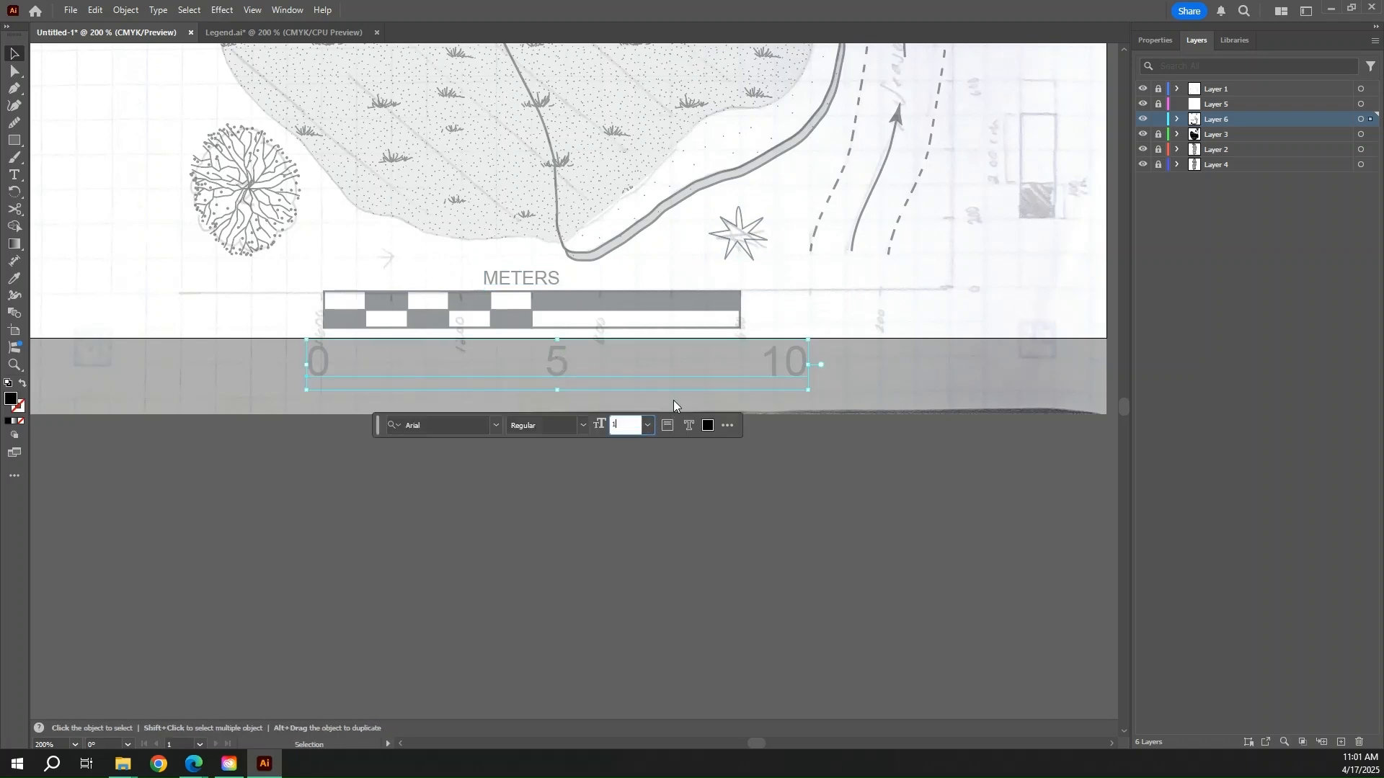
key("Return")
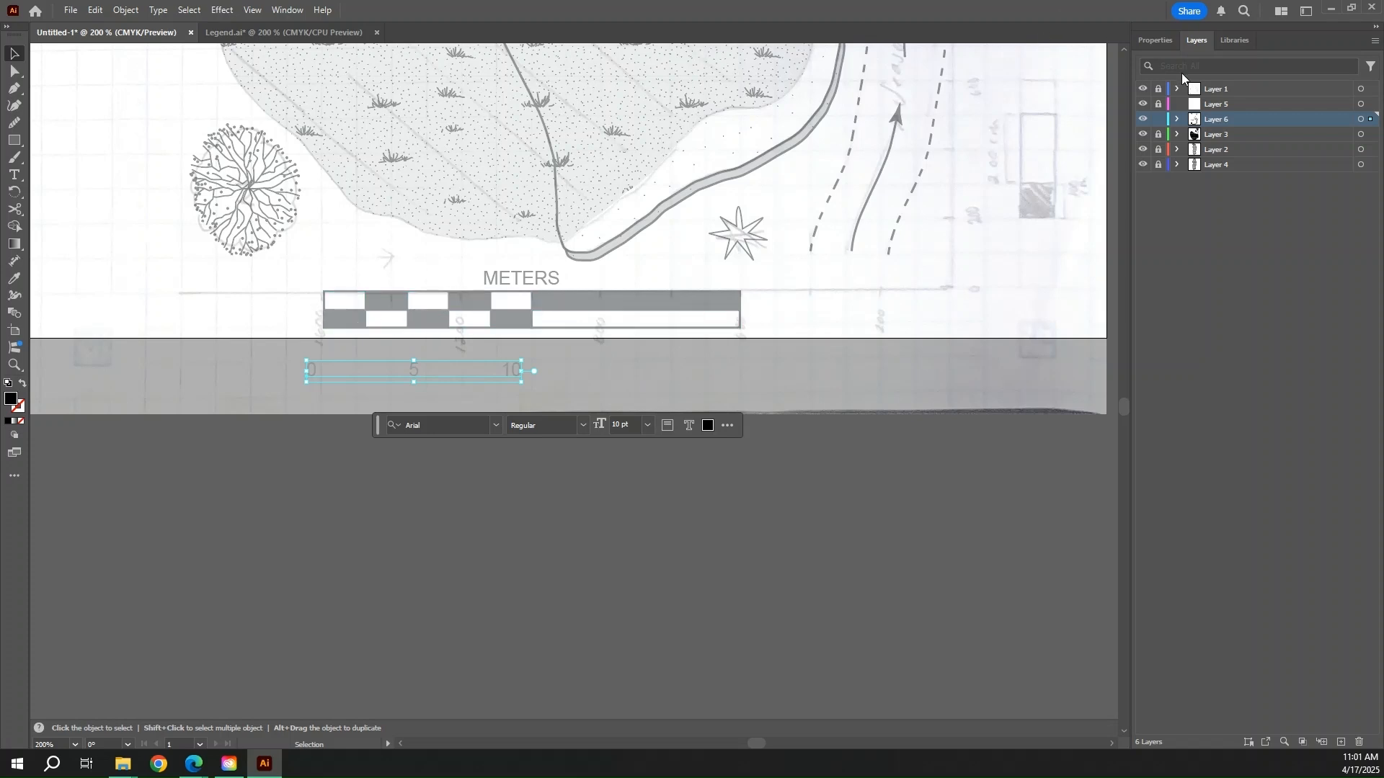
- Hide the scanned sketch on Layer 1 and nudge the METERS title up, clear of the scale bar
left_click(1142, 88)
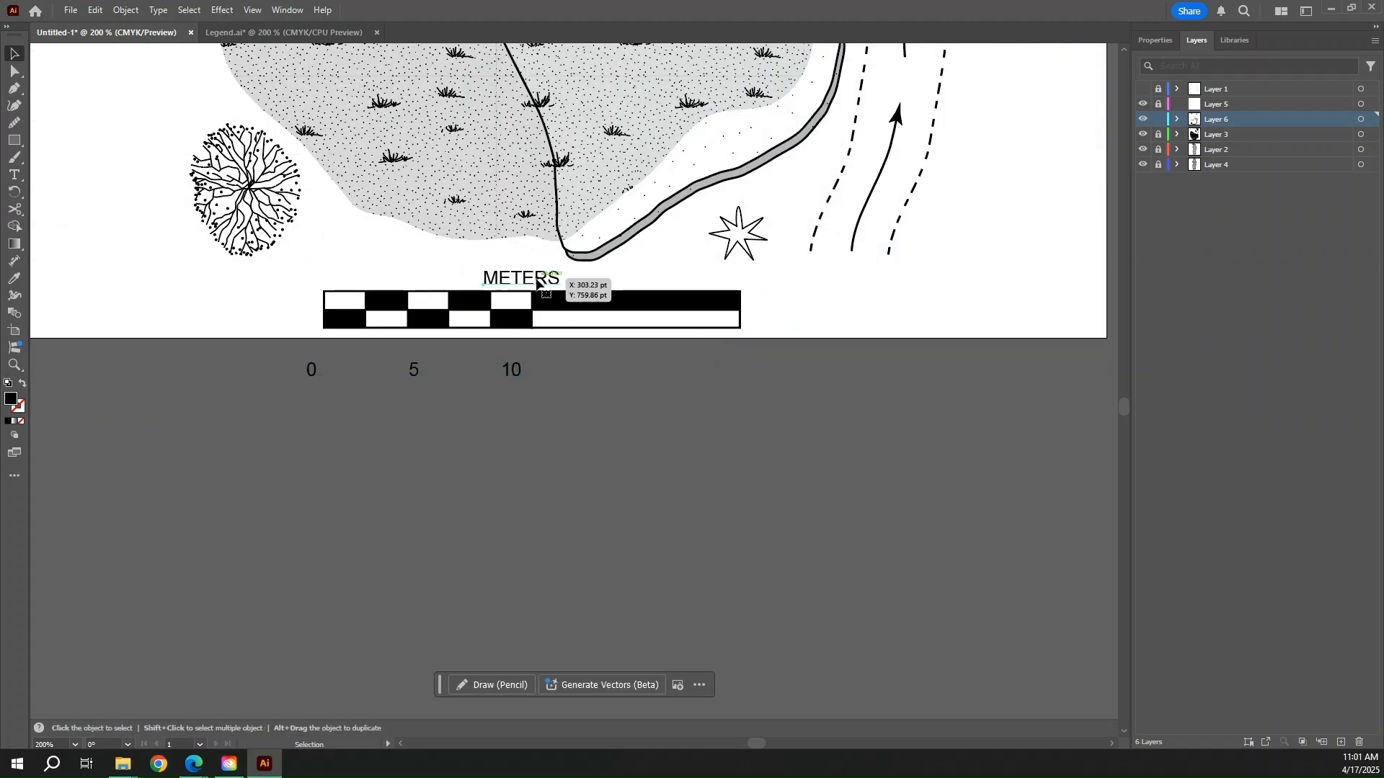
left_click(520, 278)
key("Up")
key("Up")
key("Up")
key("Up")
key("Up")
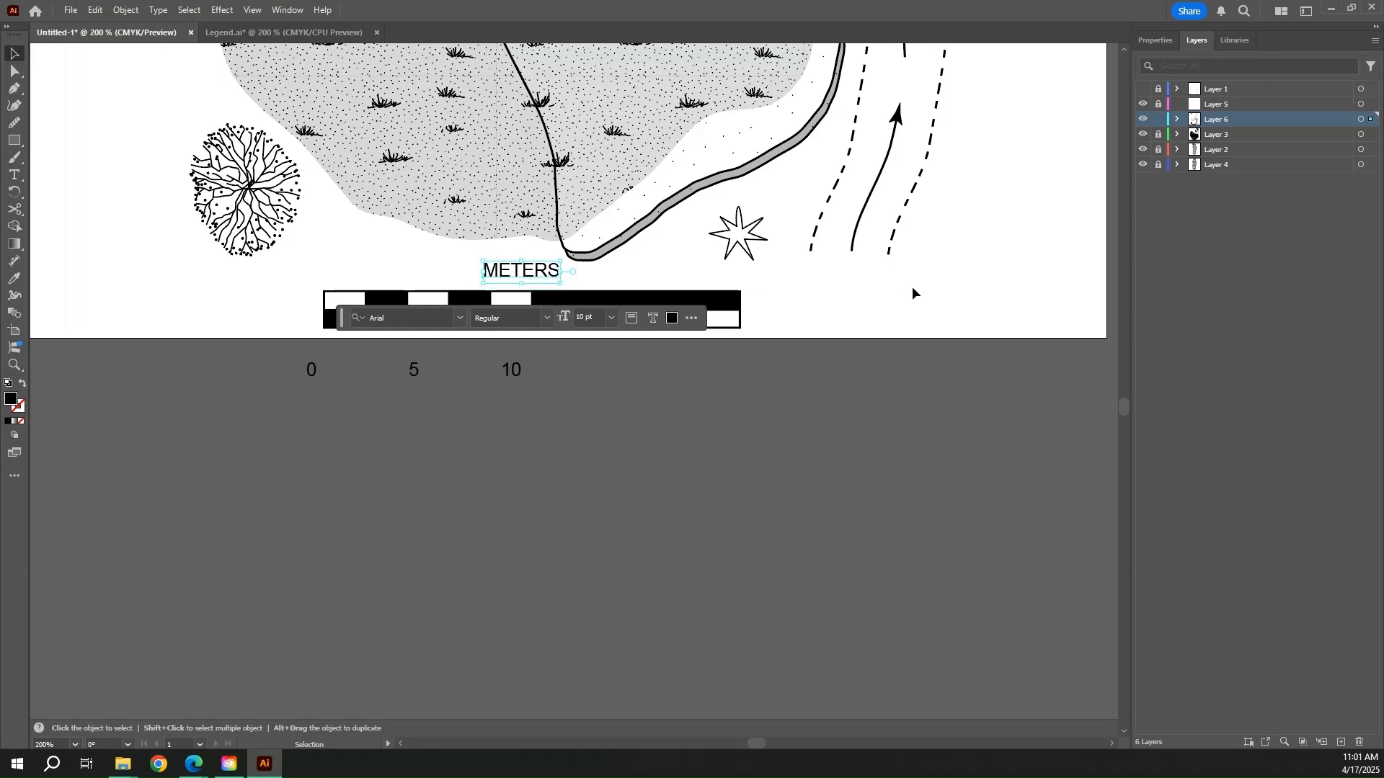
left_click(949, 309)
- Nudge the checkered scale bar up to sit closer beneath the METERS title
left_click(735, 314)
key("Up")
key("Up")
key("Up")
key("Up")
key("Up")
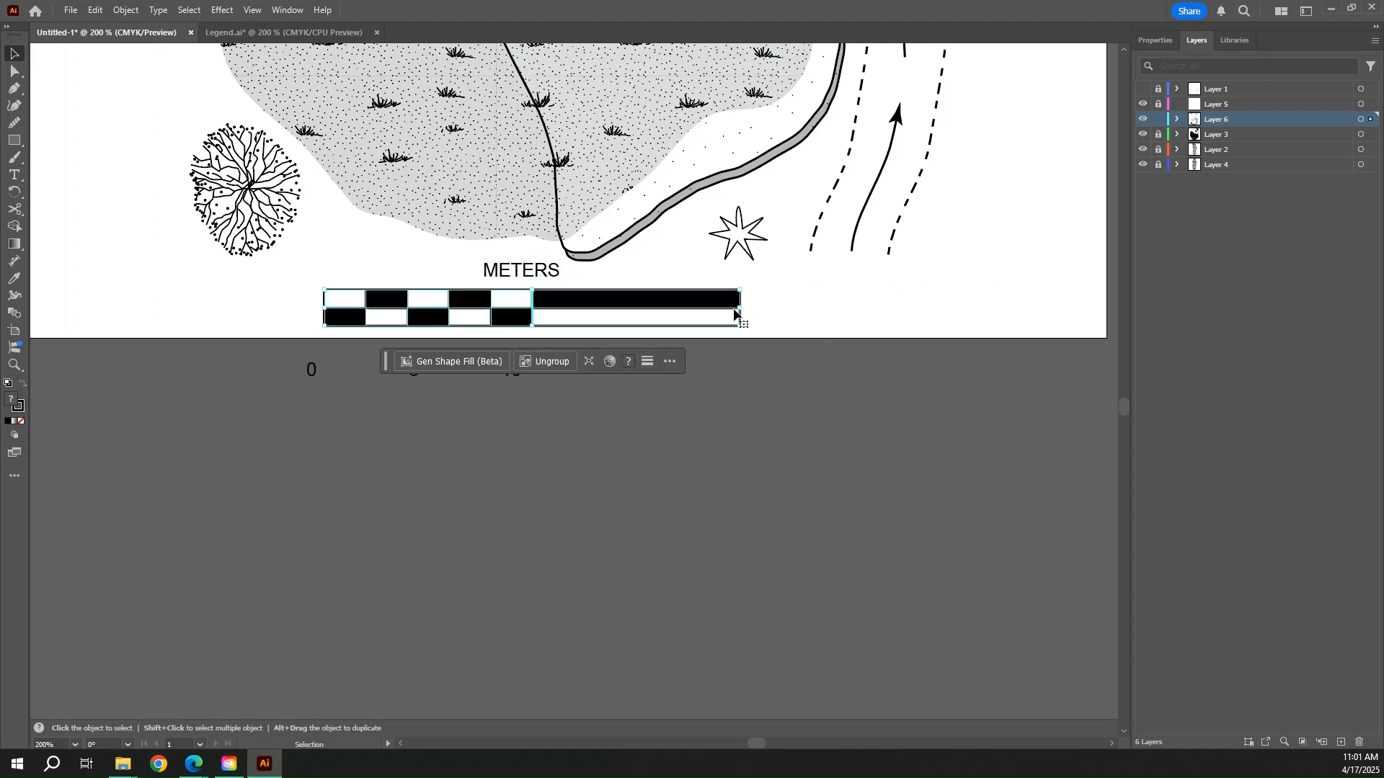
key("Up")
left_click(460, 425)
- Move the 0, 5 and 10 number line up onto the artboard, directly beneath the scale bar
left_click(503, 384)
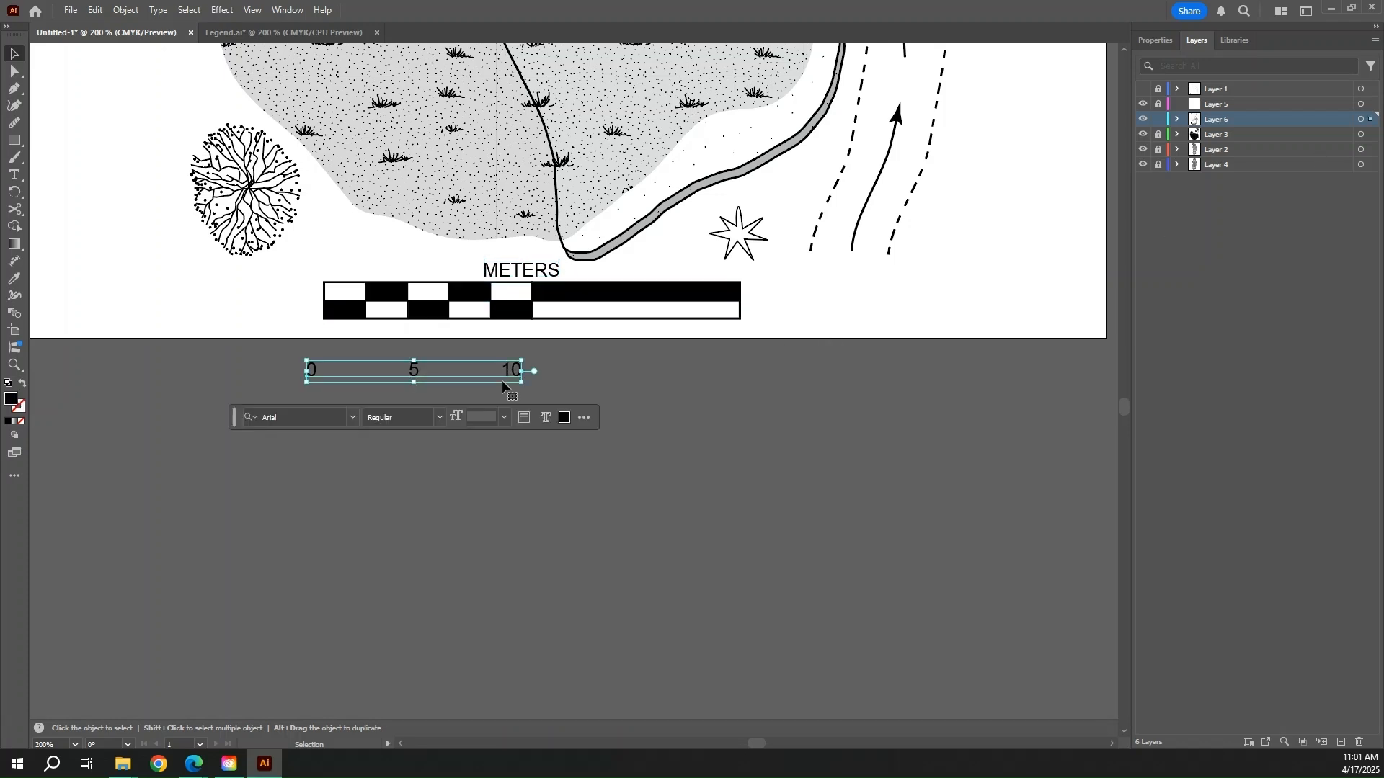
key("shift+Up")
key("shift+Up")
key("Up")
key("Up")
key("Up")
key("Up")
key("Up")
key("Up")
key("Up")
key("Up")
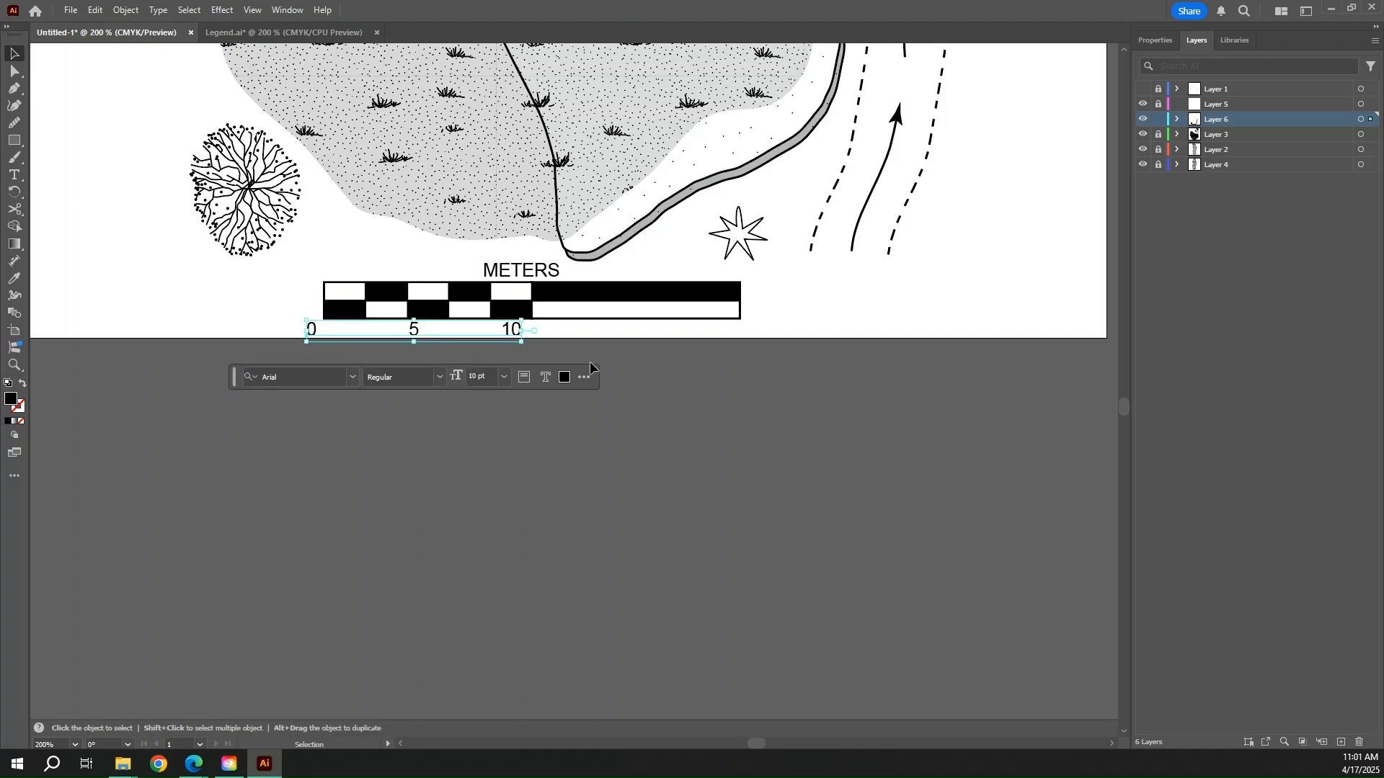
- Add spacing within the number line so 5 sits under the bar's midpoint and 10 under its far end
left_click(402, 343)
left_click(396, 333)
key("t")
left_click(395, 328)
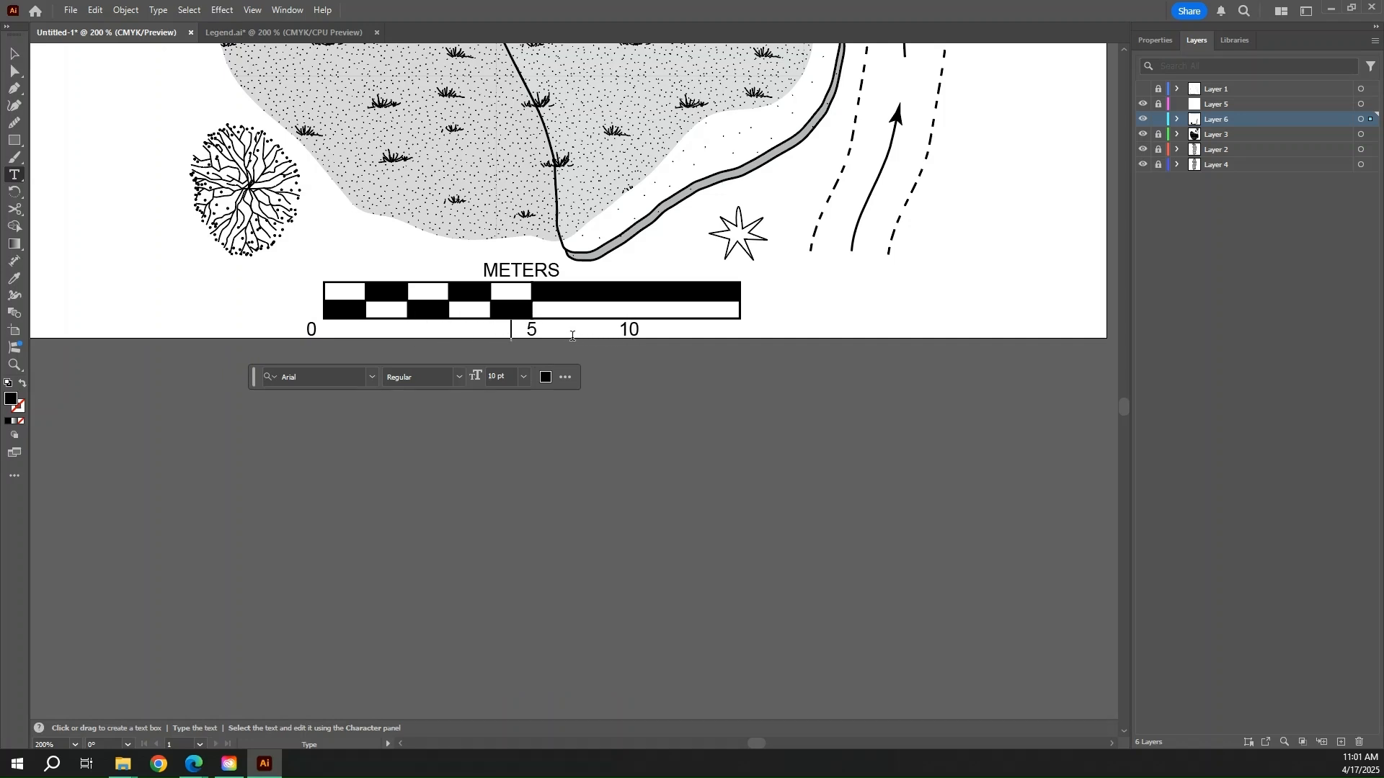
left_click(574, 332)
key("Escape")
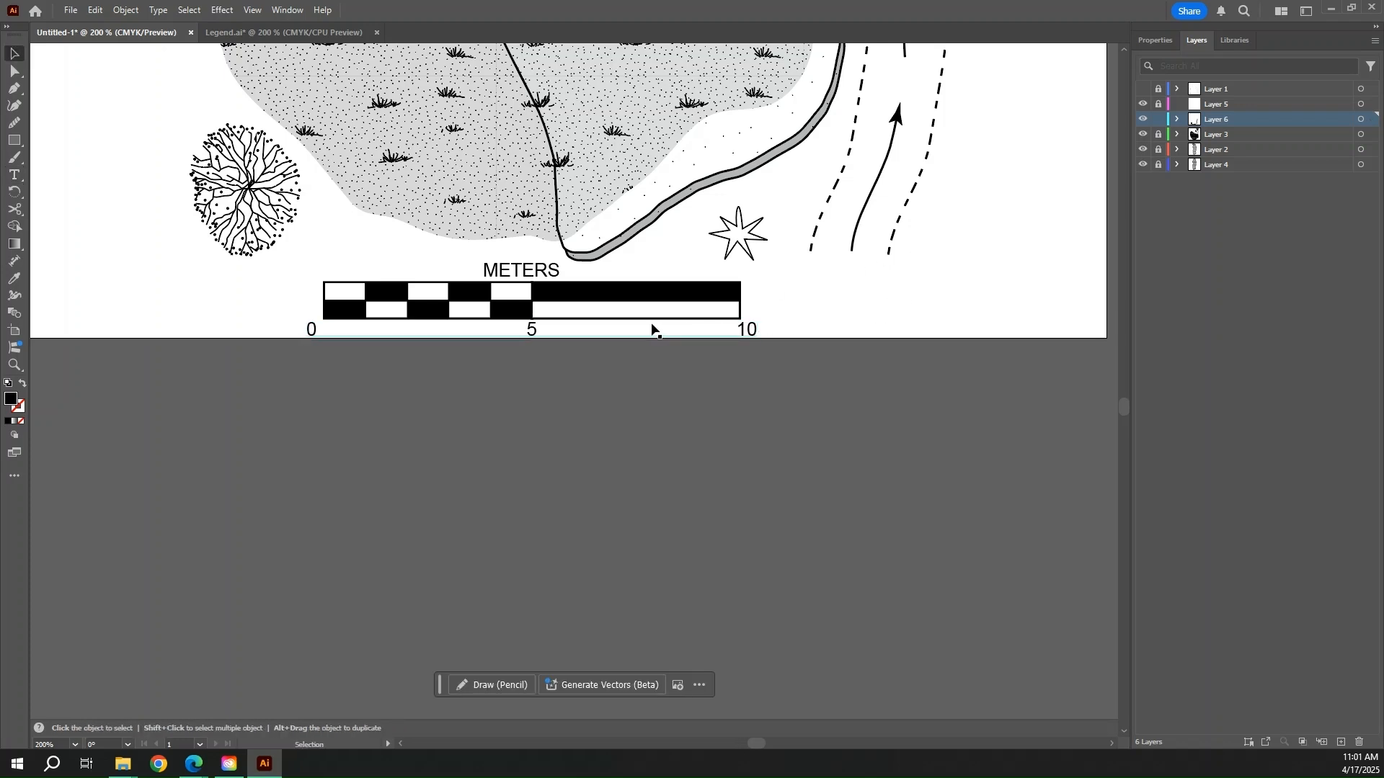
- Align the METERS title, scale bar and number line to a common horizontal center
left_click(652, 326)
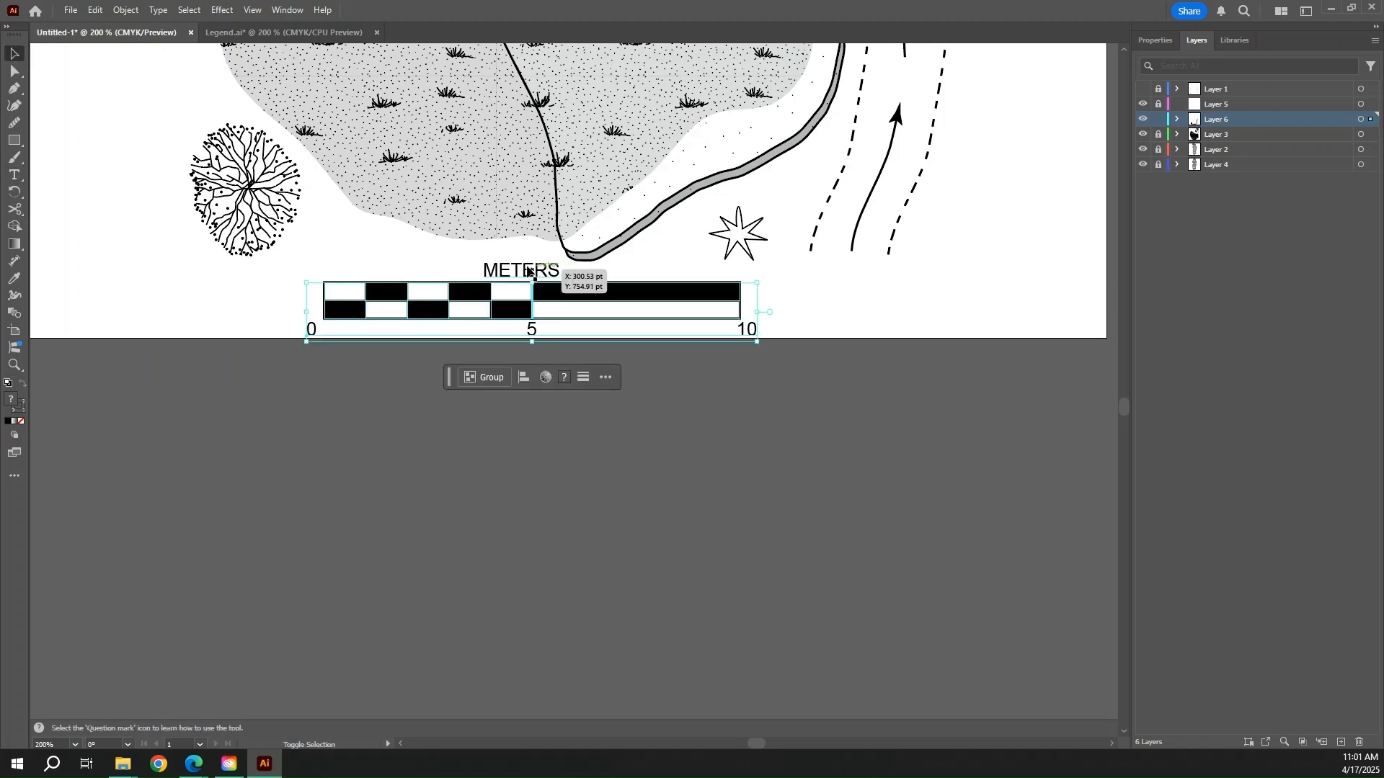
left_click(1169, 41)
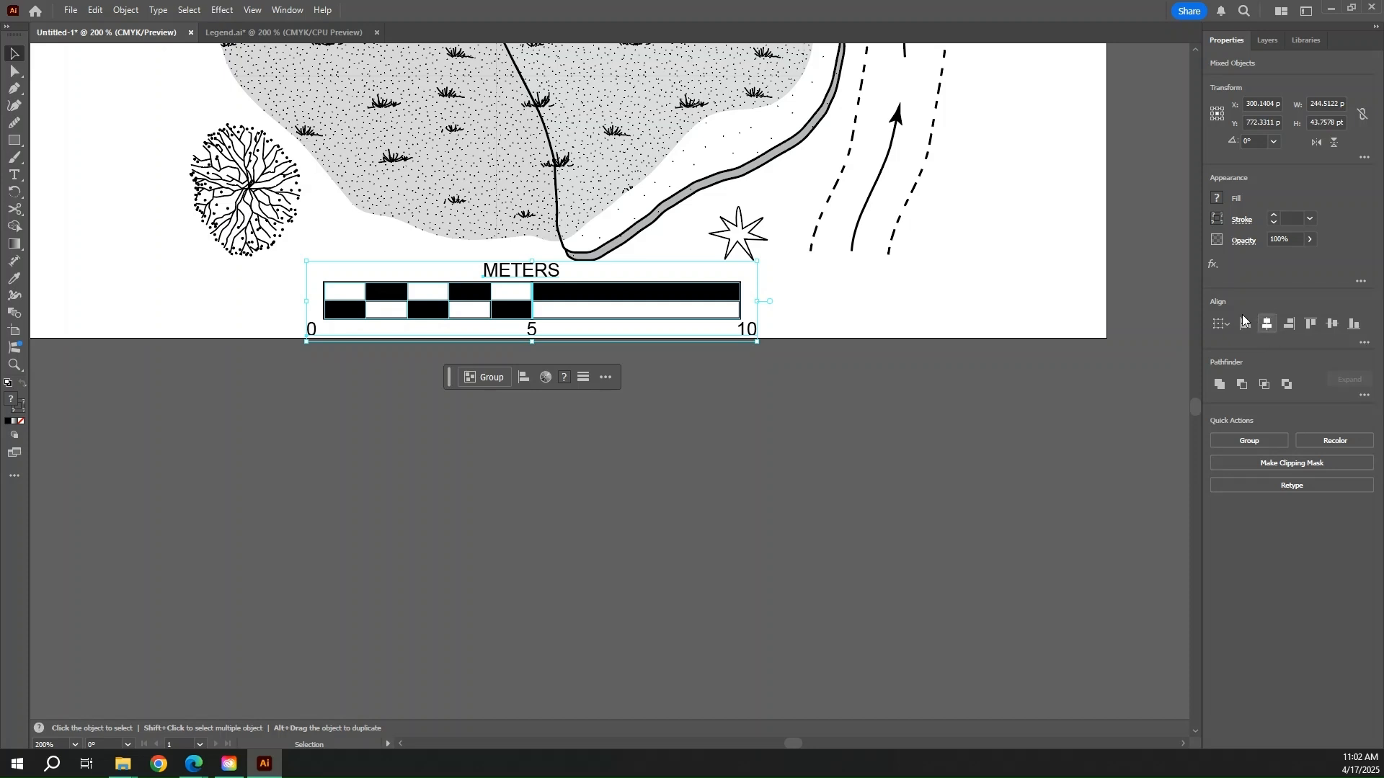
left_click(1268, 323)
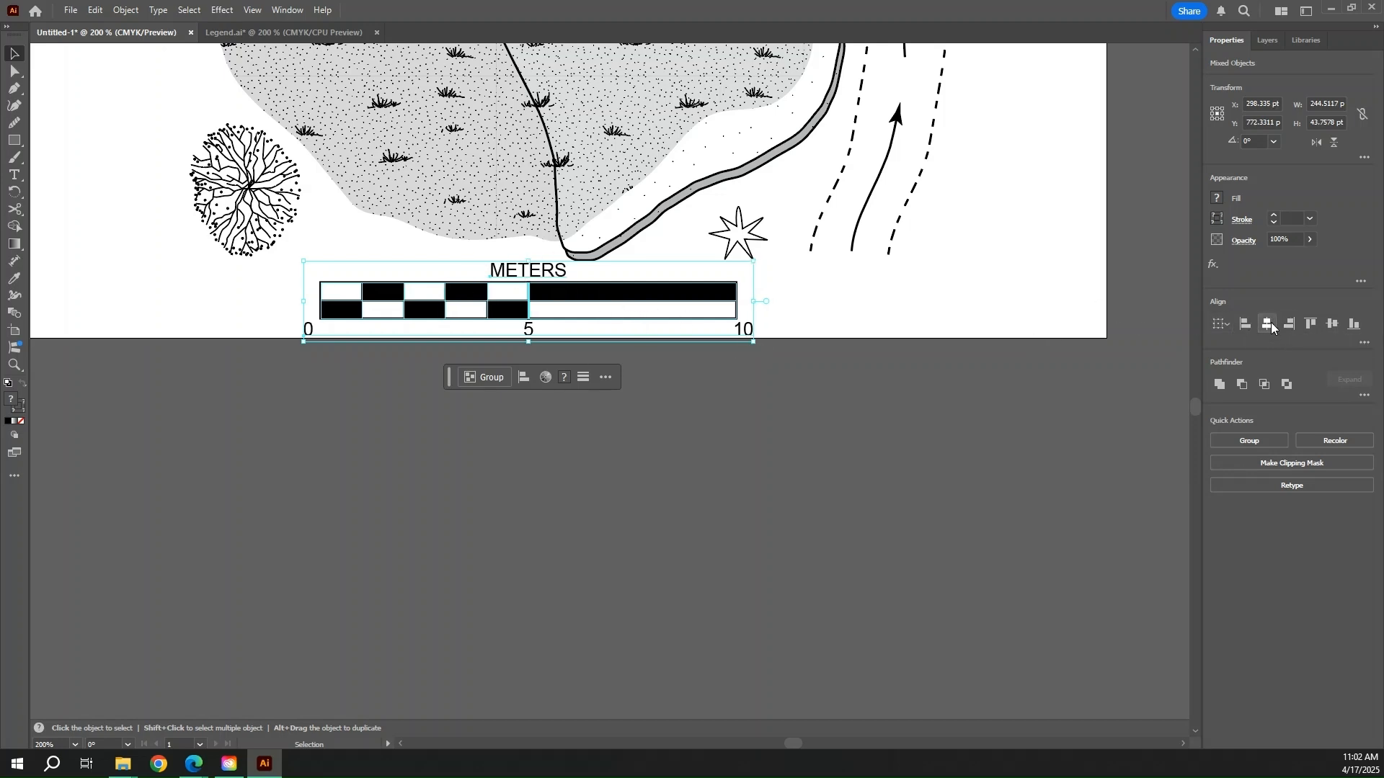
- Group the scale bar with its title and numbers and center the group horizontally on the artboard
left_click(474, 378)
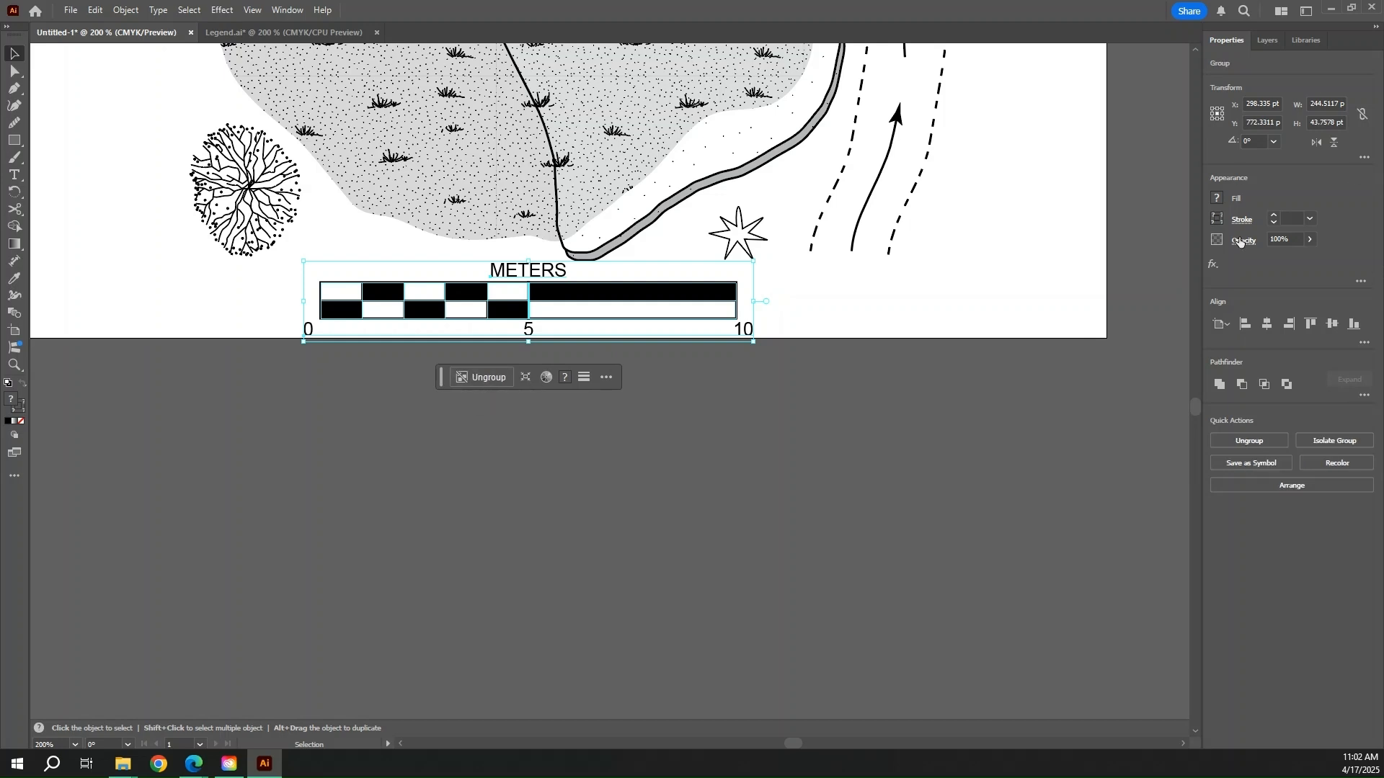
left_click(1267, 324)
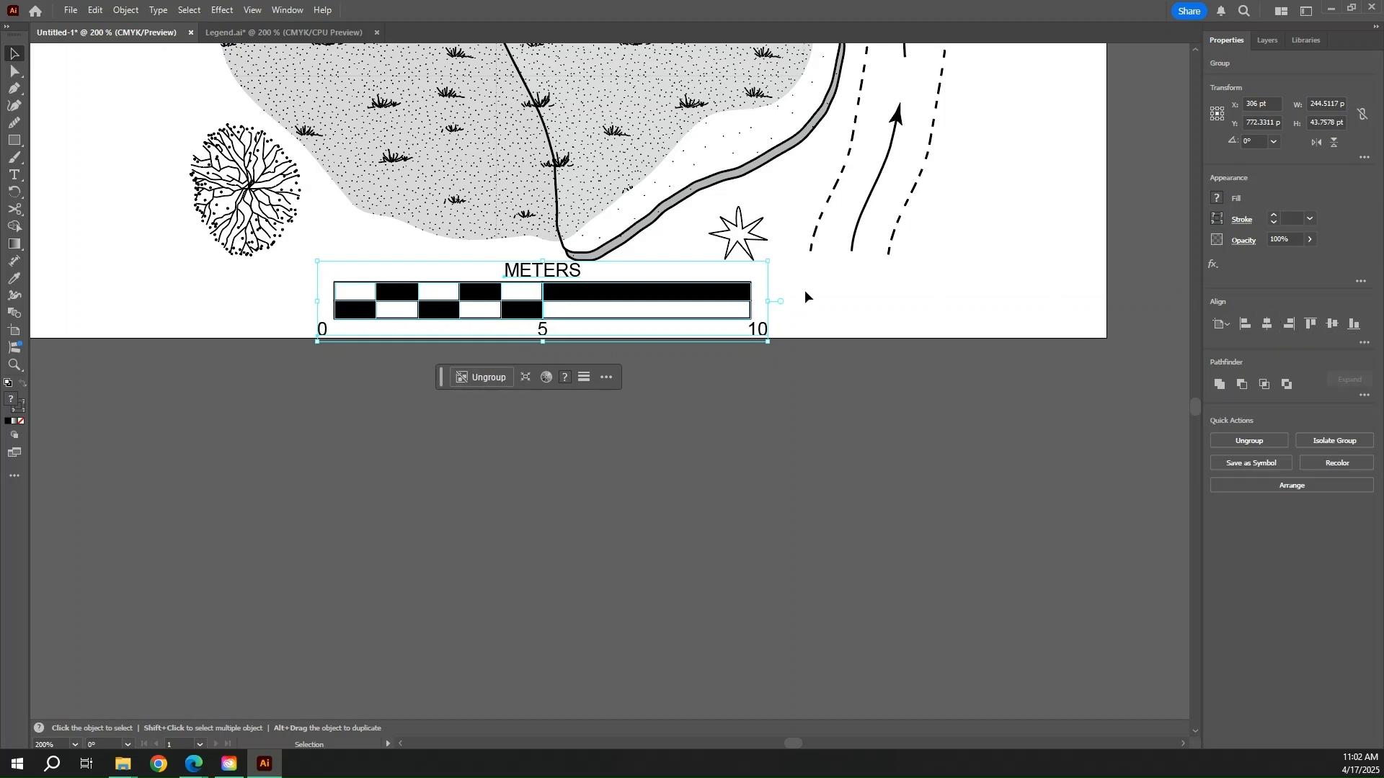
left_click(889, 318)
- Review the digitized map from the scale bar up to the labeled features, ending with the whole artboard
scroll(881, 418, "up", 3)
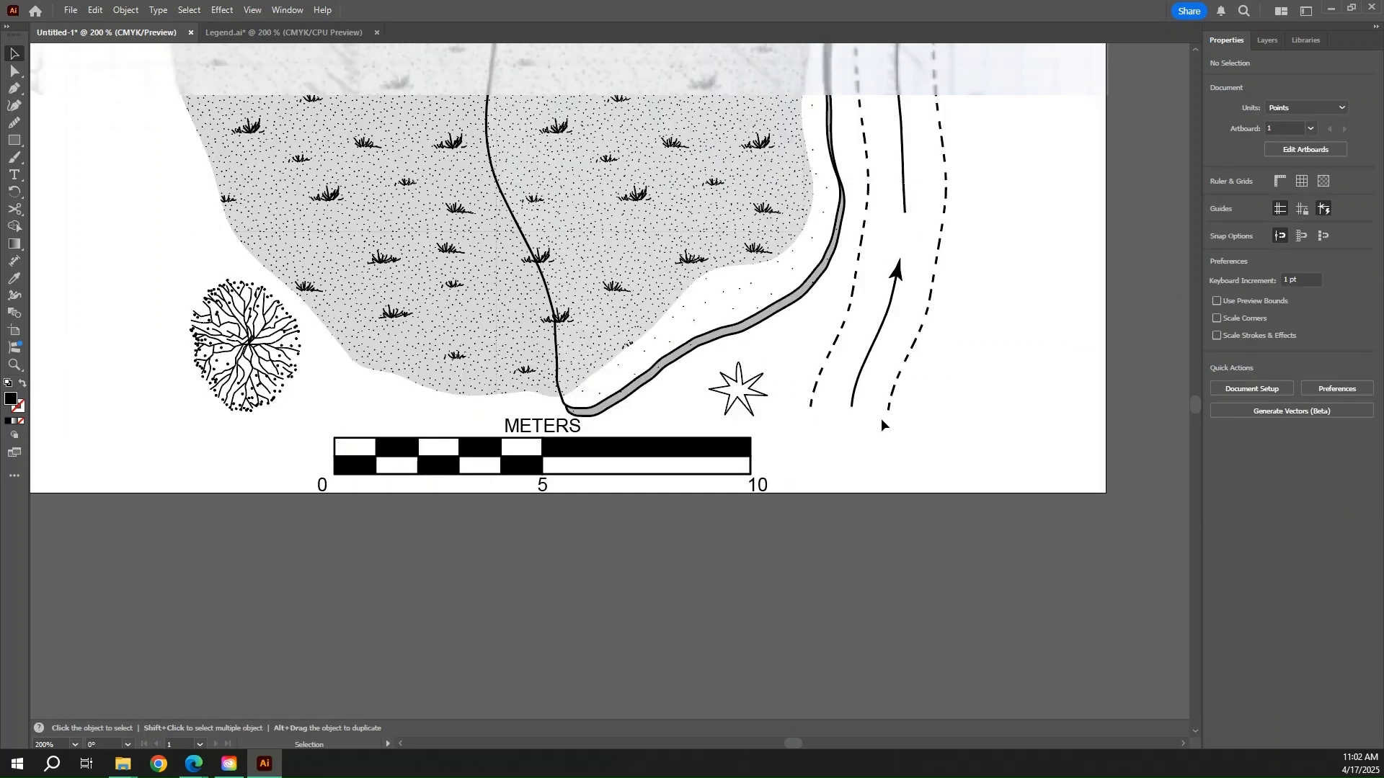
scroll(881, 418, "up", 7)
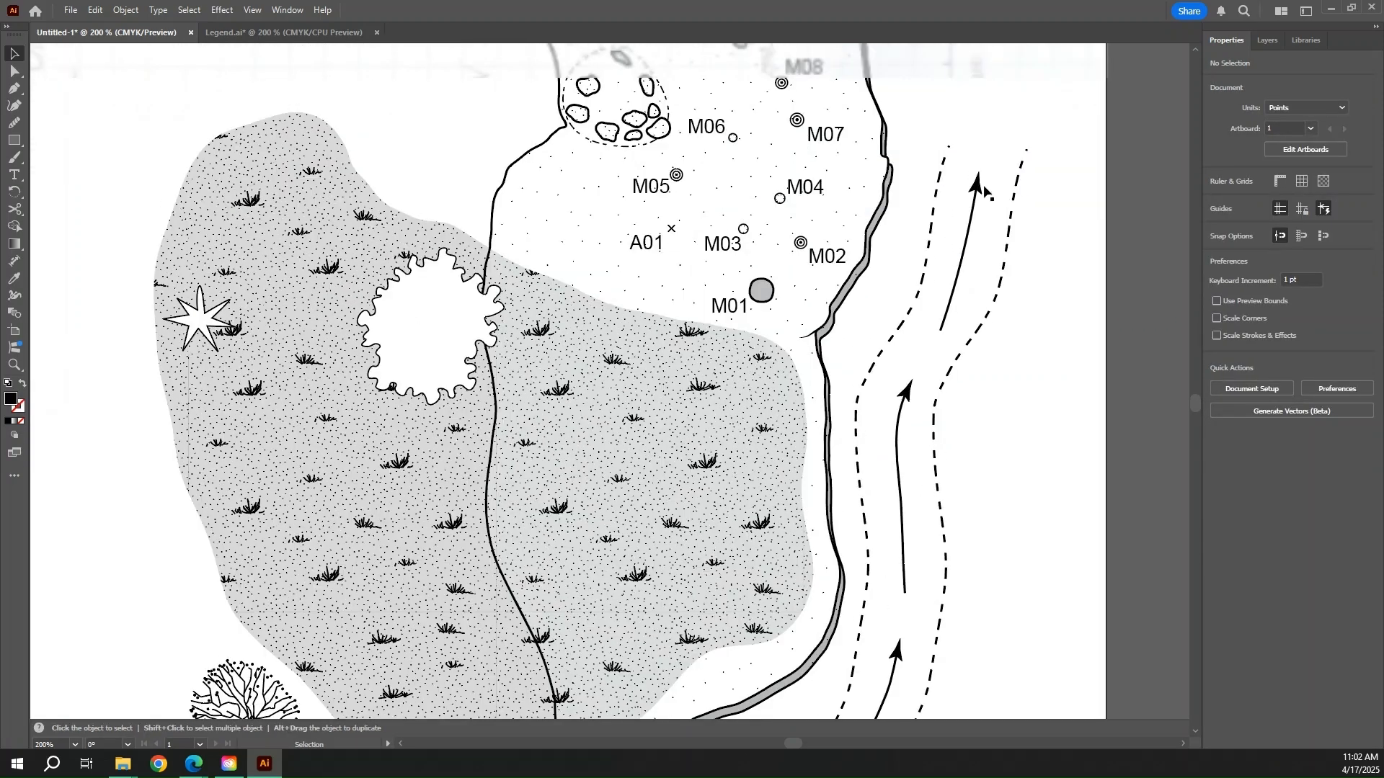
scroll(986, 191, "up", 2)
key("a")
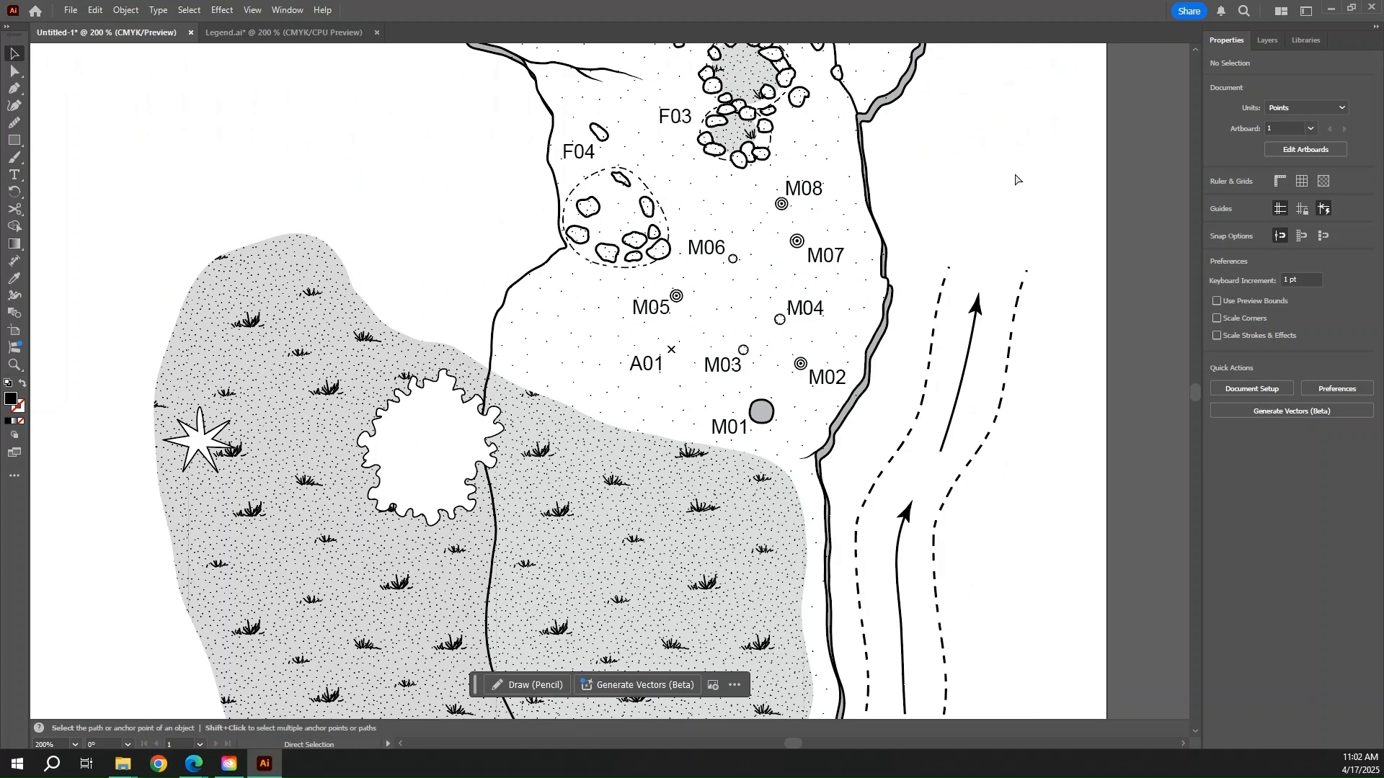
key("ctrl+minus")
key("ctrl+minus")
key("ctrl+minus")
key("ctrl+minus")
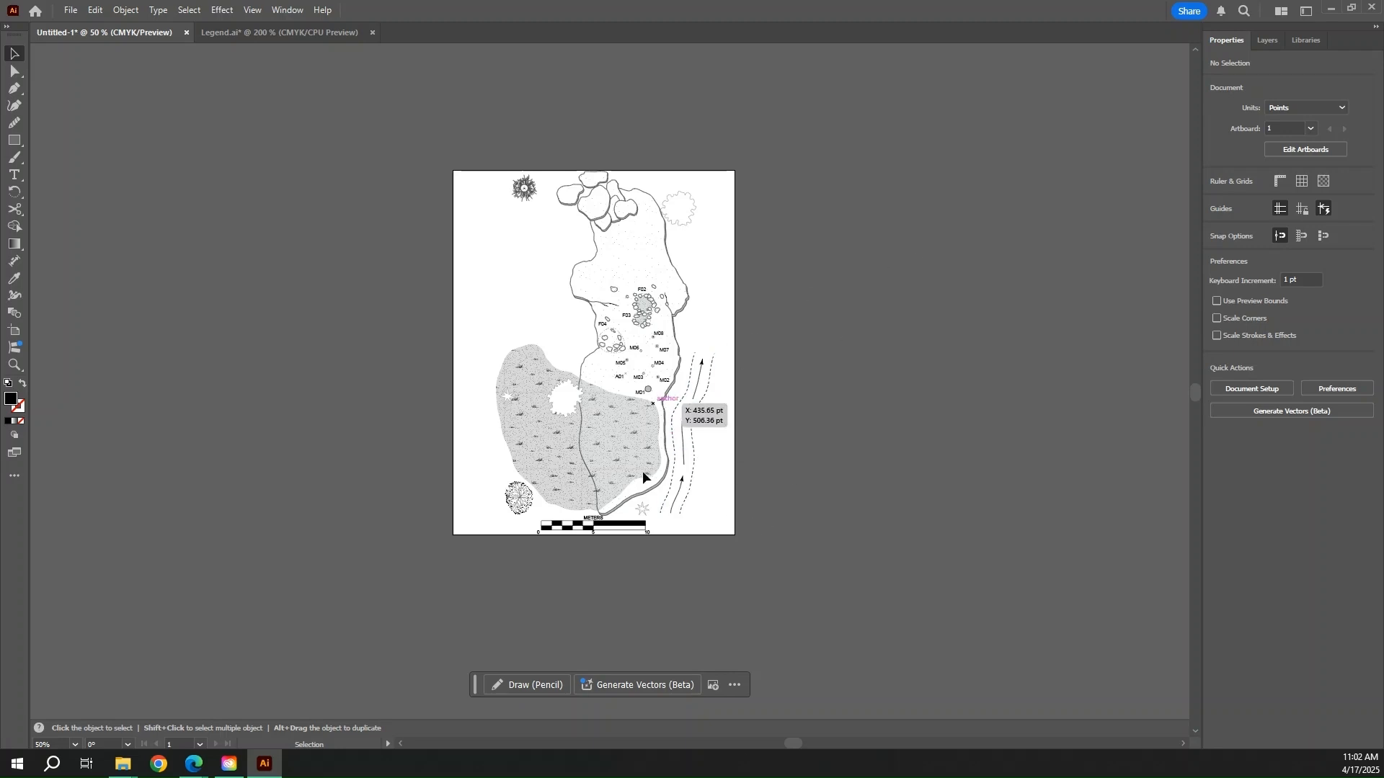
- Scale the whole drawing down slightly together with its scan on Layer 1, and leave all layers locked with Layer 1 hidden
left_click(575, 563, "ctrl")
left_click_drag(780, 283, 781, 507)
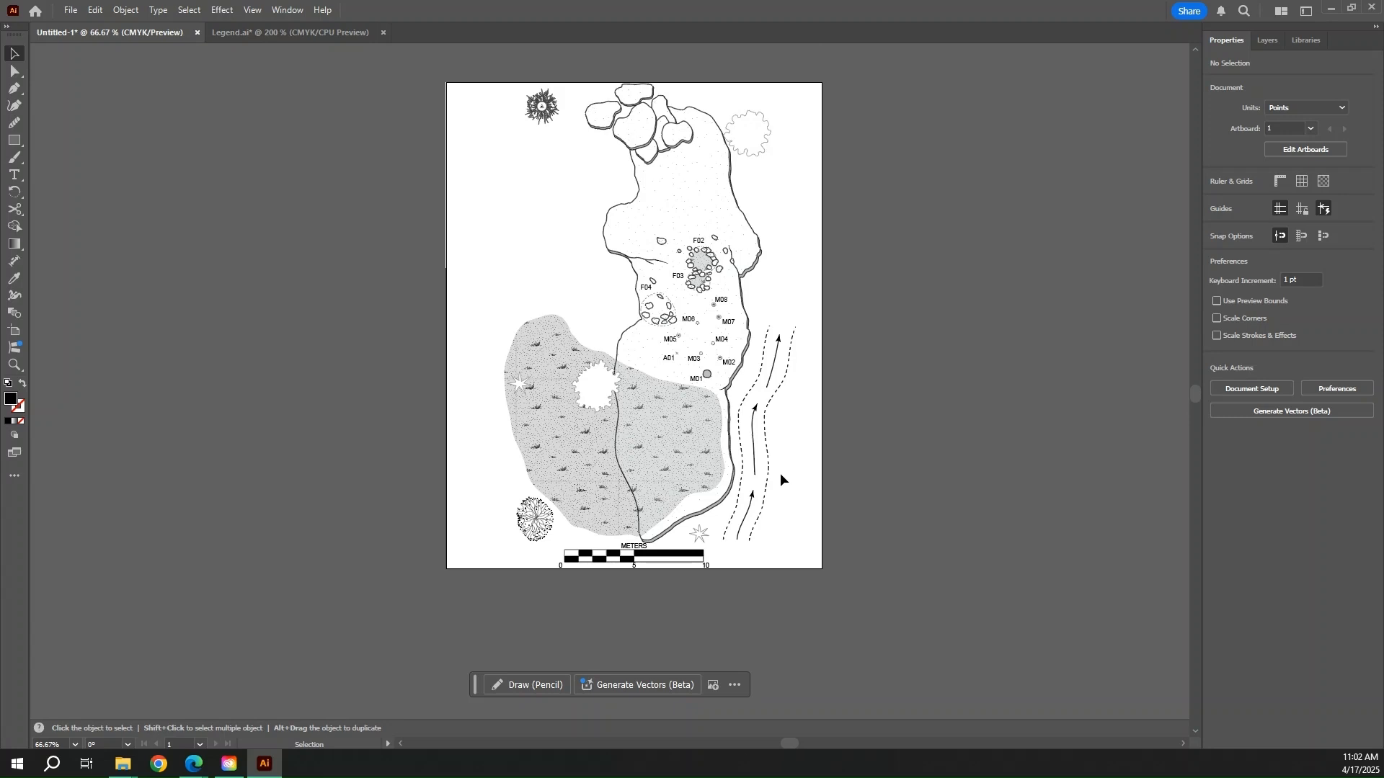
left_click(1266, 39)
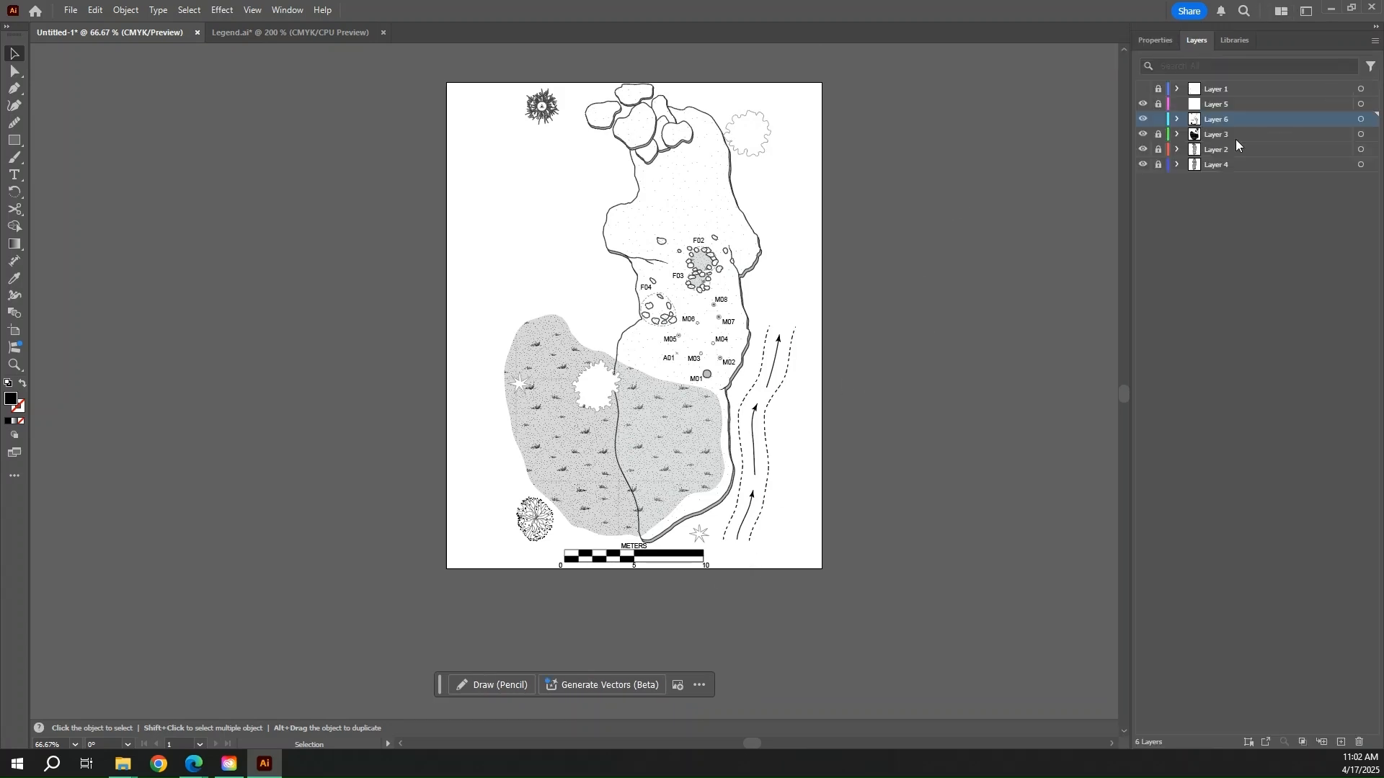
left_click_drag(1159, 91, 1165, 169)
key("ctrl+a")
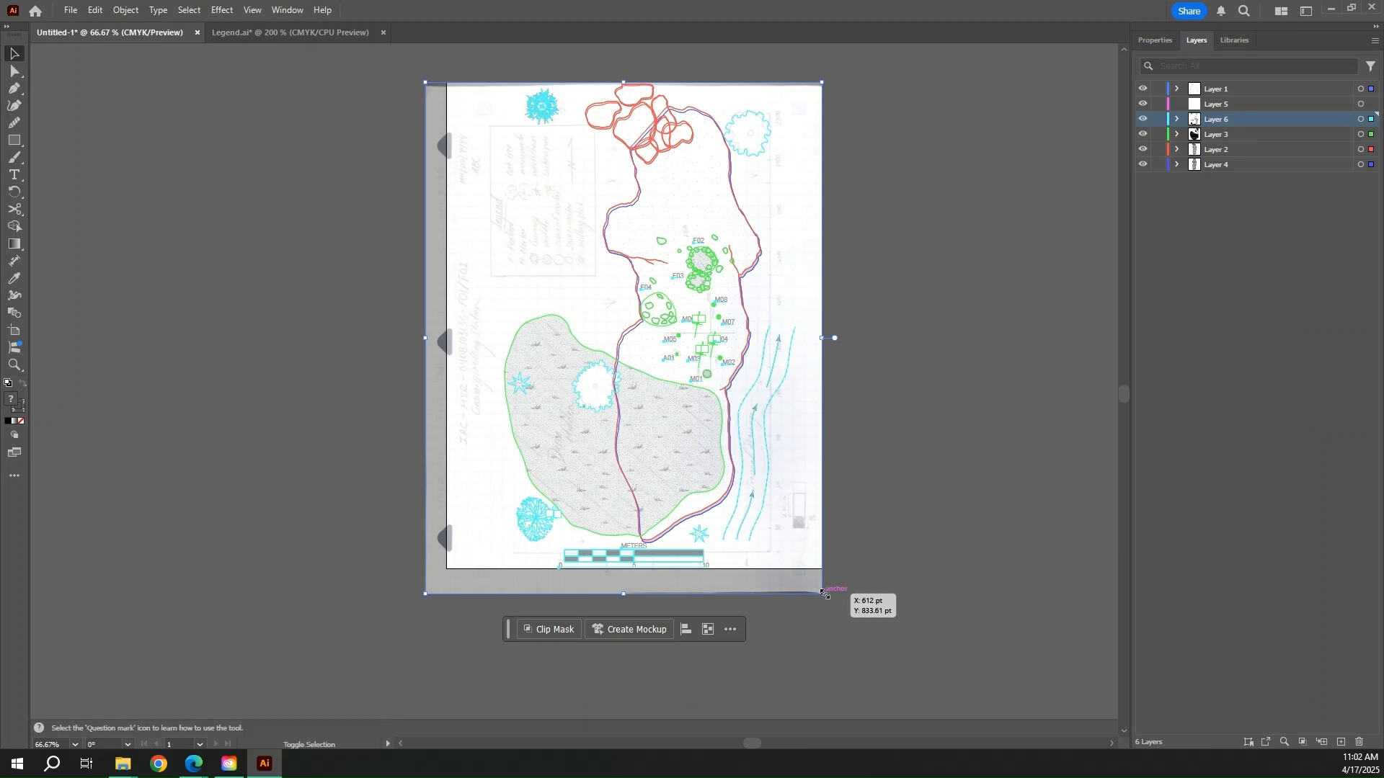
left_click_drag(820, 594, 810, 578)
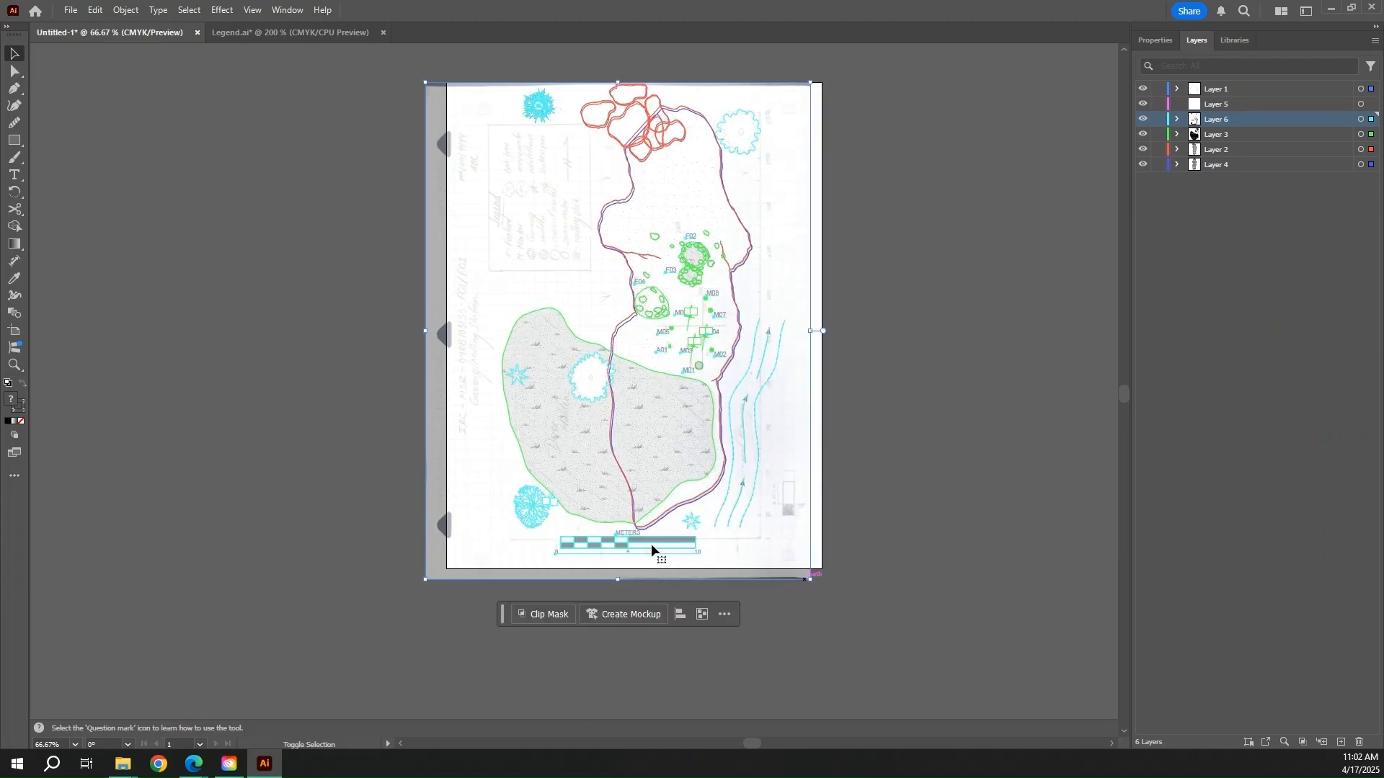
key("ctrl+shift+a")
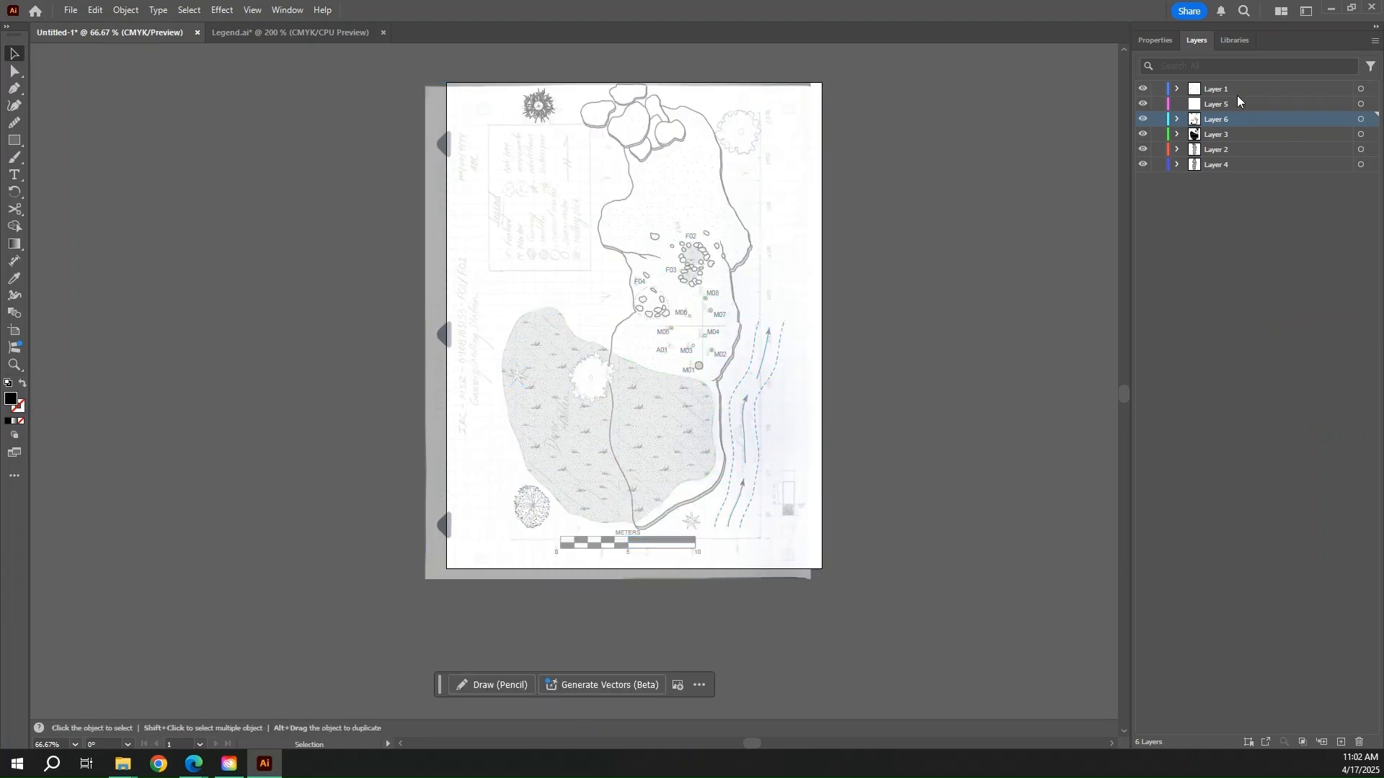
left_click_drag(1158, 88, 1161, 176)
left_click(1143, 88)
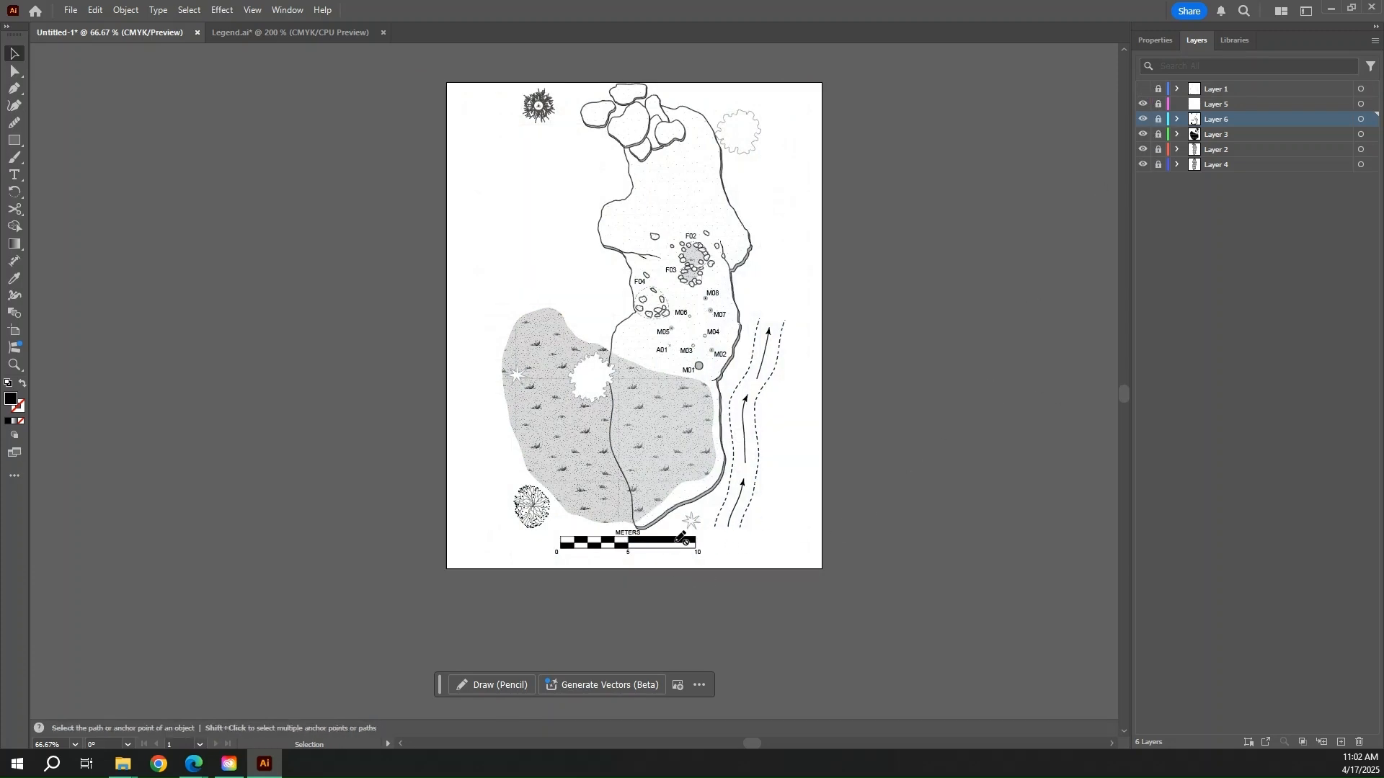
- Unlock Layer 6 and nudge the scale bar group down, clear of the site outline
scroll(665, 537, "up", 1)
scroll(474, 408, "up", 1)
scroll(735, 387, "up", 1)
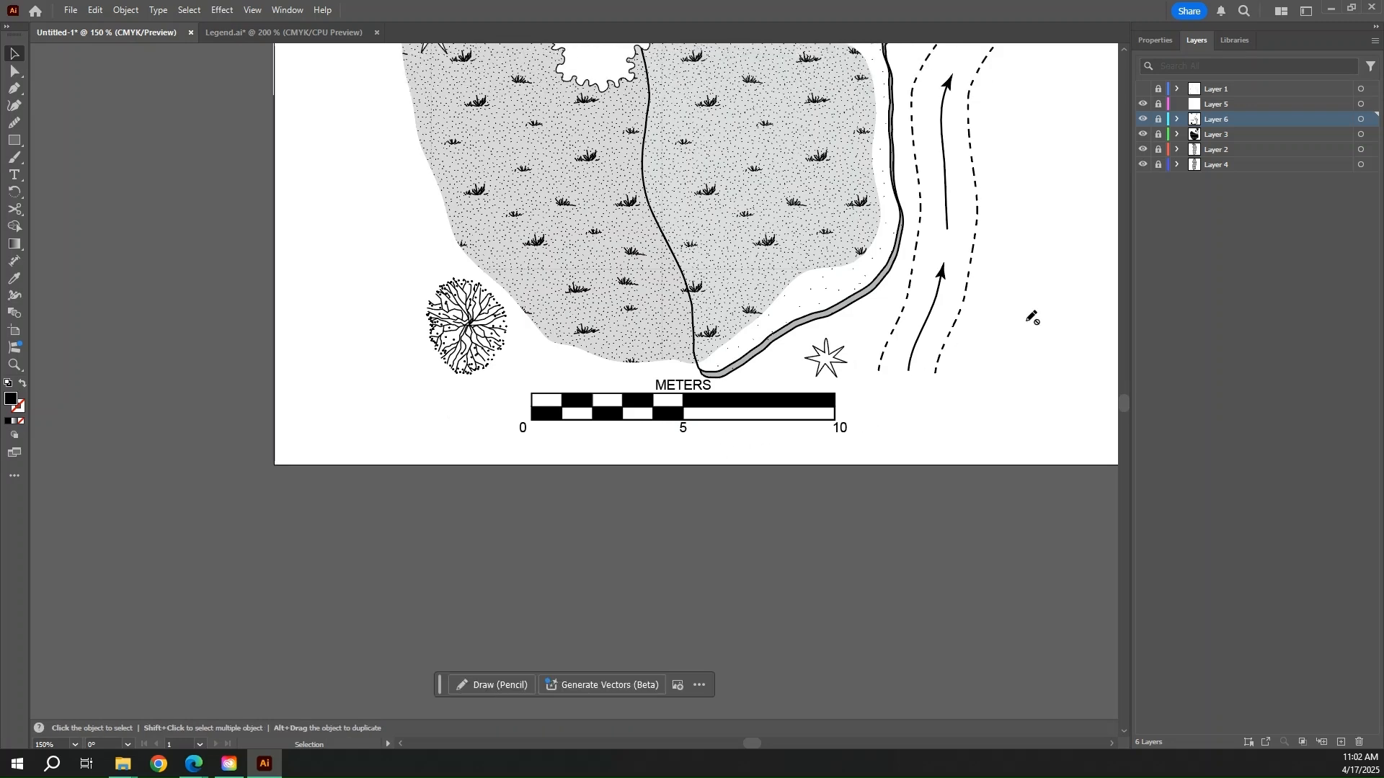
left_click(1158, 119)
left_click(757, 403)
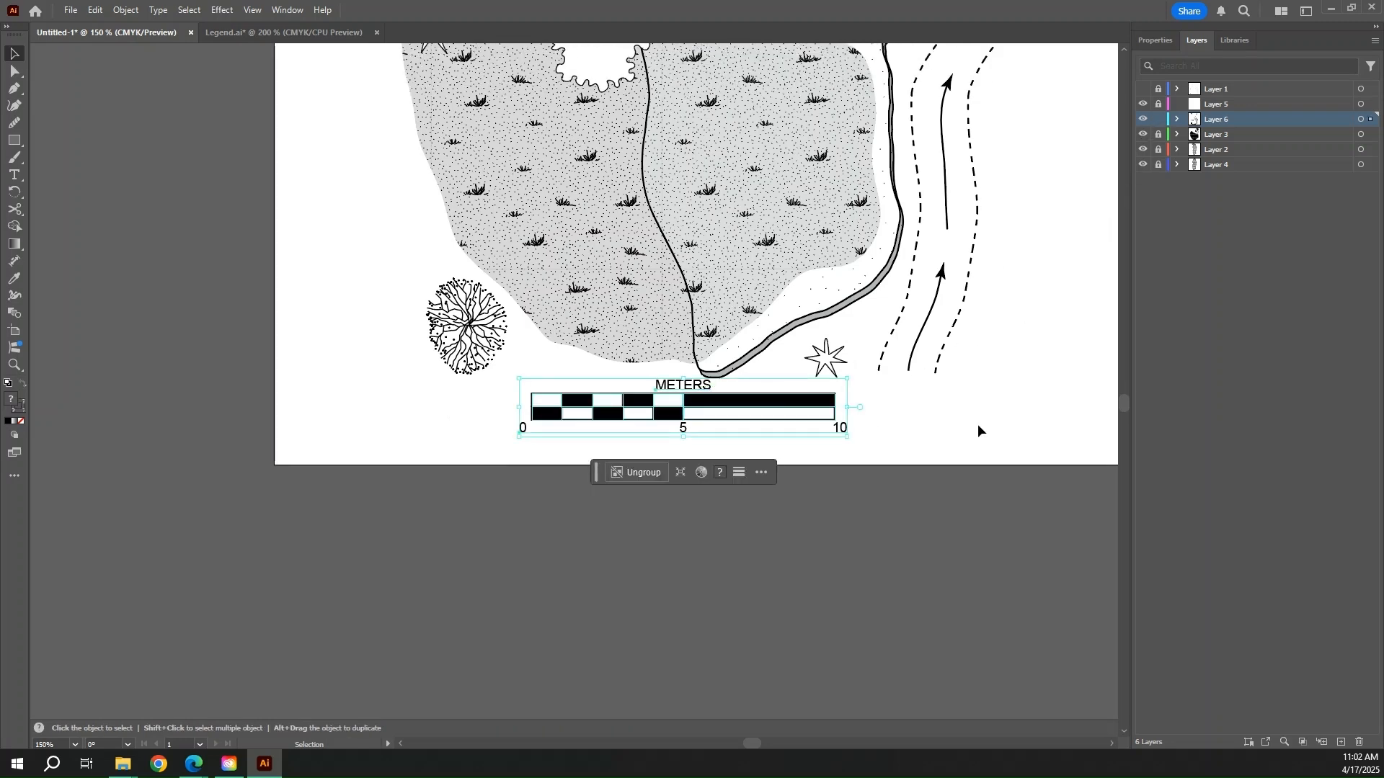
key("Down")
key("Down")
key("Down")
key("Down")
key("Down")
key("Down")
key("Down")
key("Down")
key("Down")
key("Down")
key("Down")
key("Down")
key("Down")
key("Down")
key("Down")
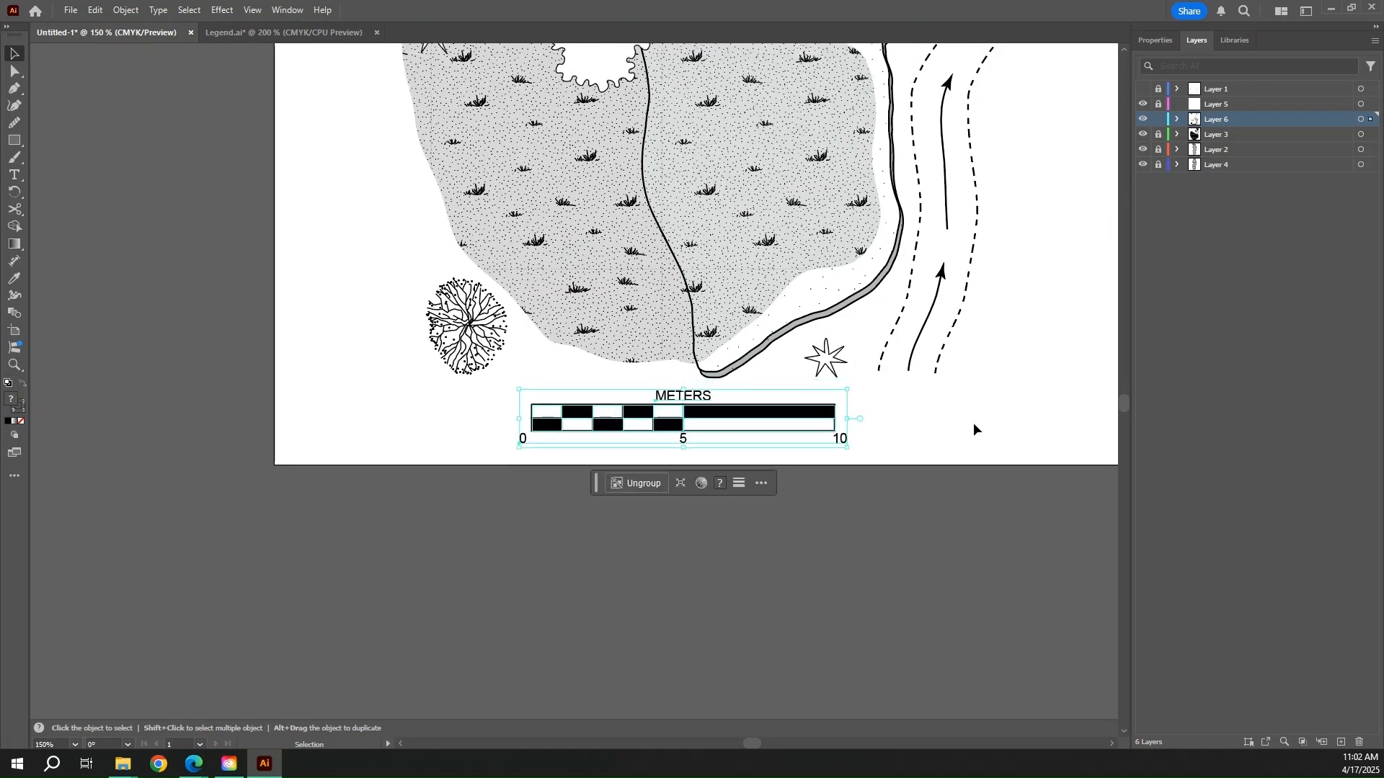
key("Down")
- Center the scale bar group horizontally on the artboard
left_click(1155, 39)
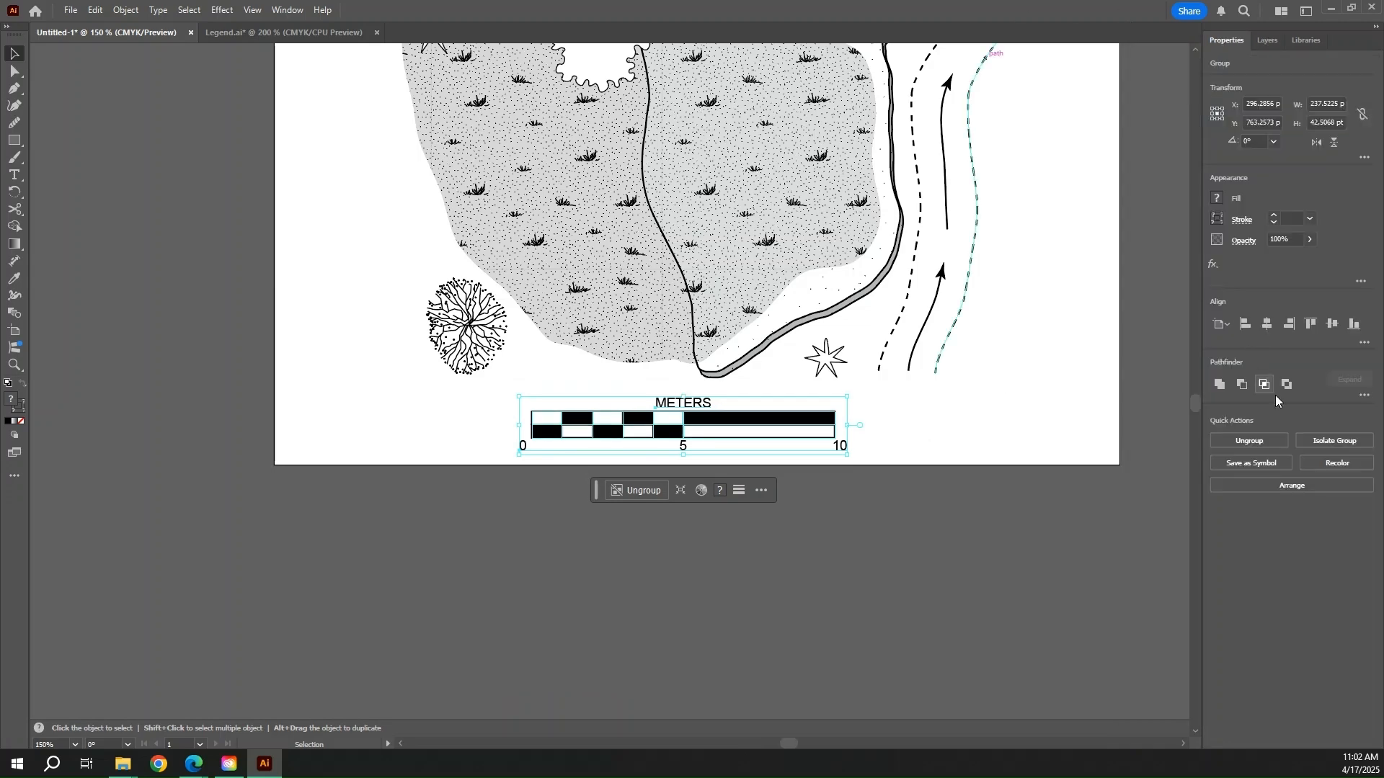
left_click(1266, 324)
left_click(1146, 382)
- Review the map from the scale bar up through the labeled features to the rocks at the north end
scroll(1140, 404, "up", 8)
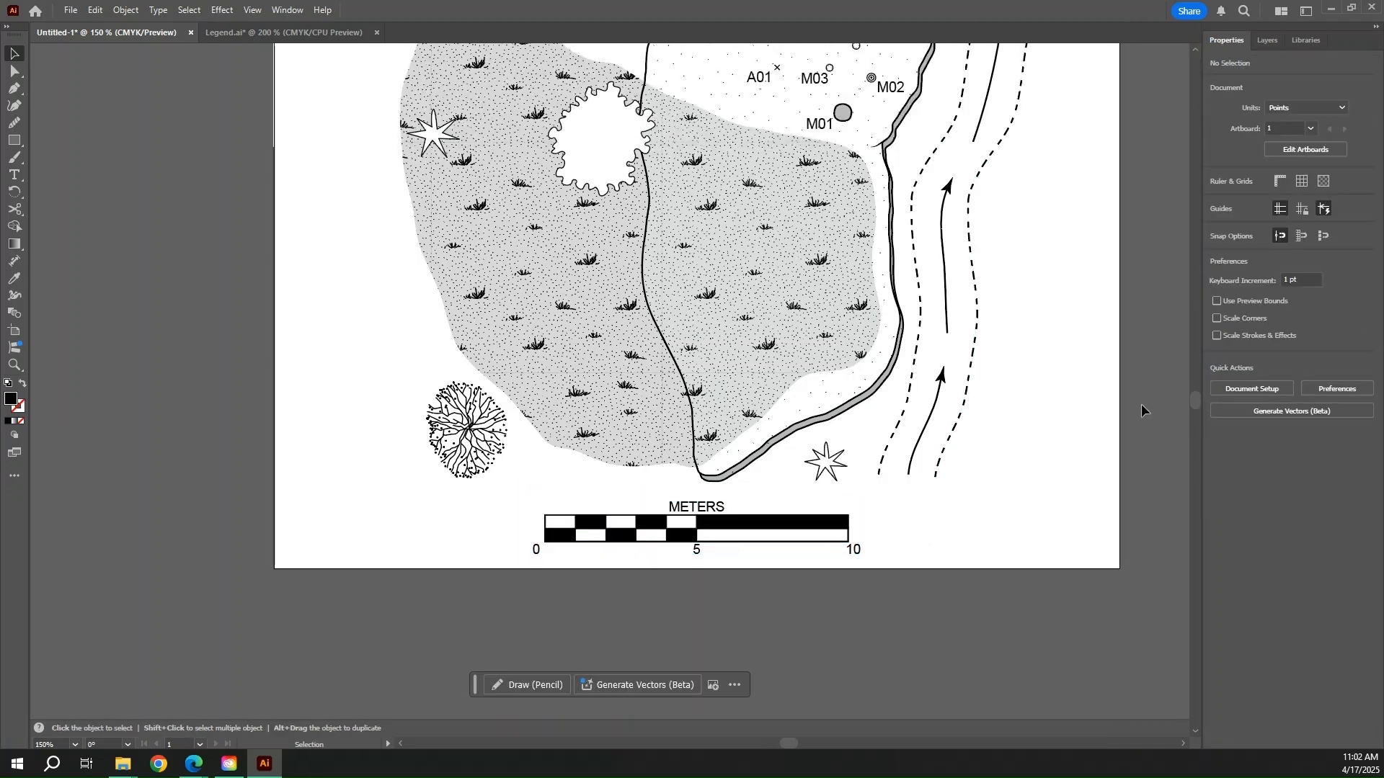
scroll(1091, 364, "up", 10)
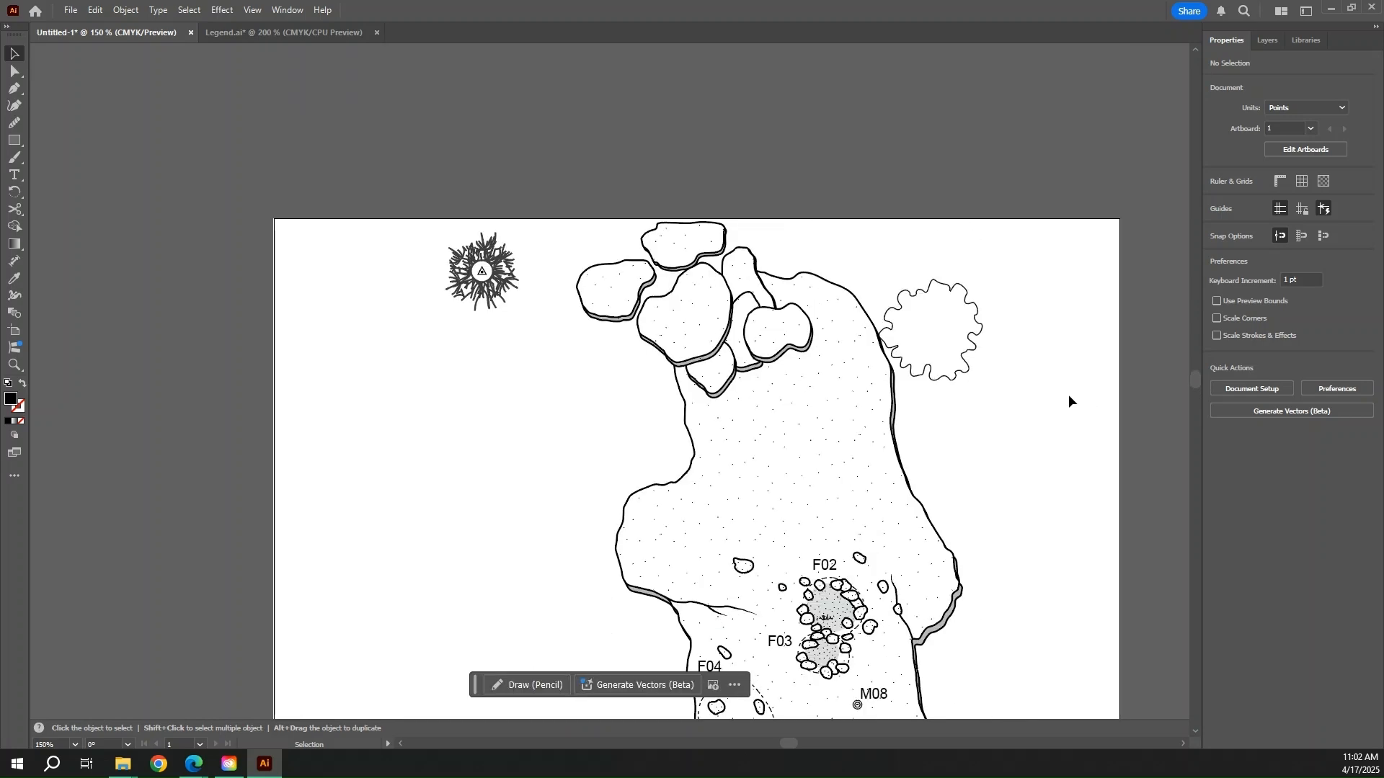
scroll(1096, 411, "down", 6)
scroll(1129, 424, "down", 10)
scroll(1130, 478, "up", 1)
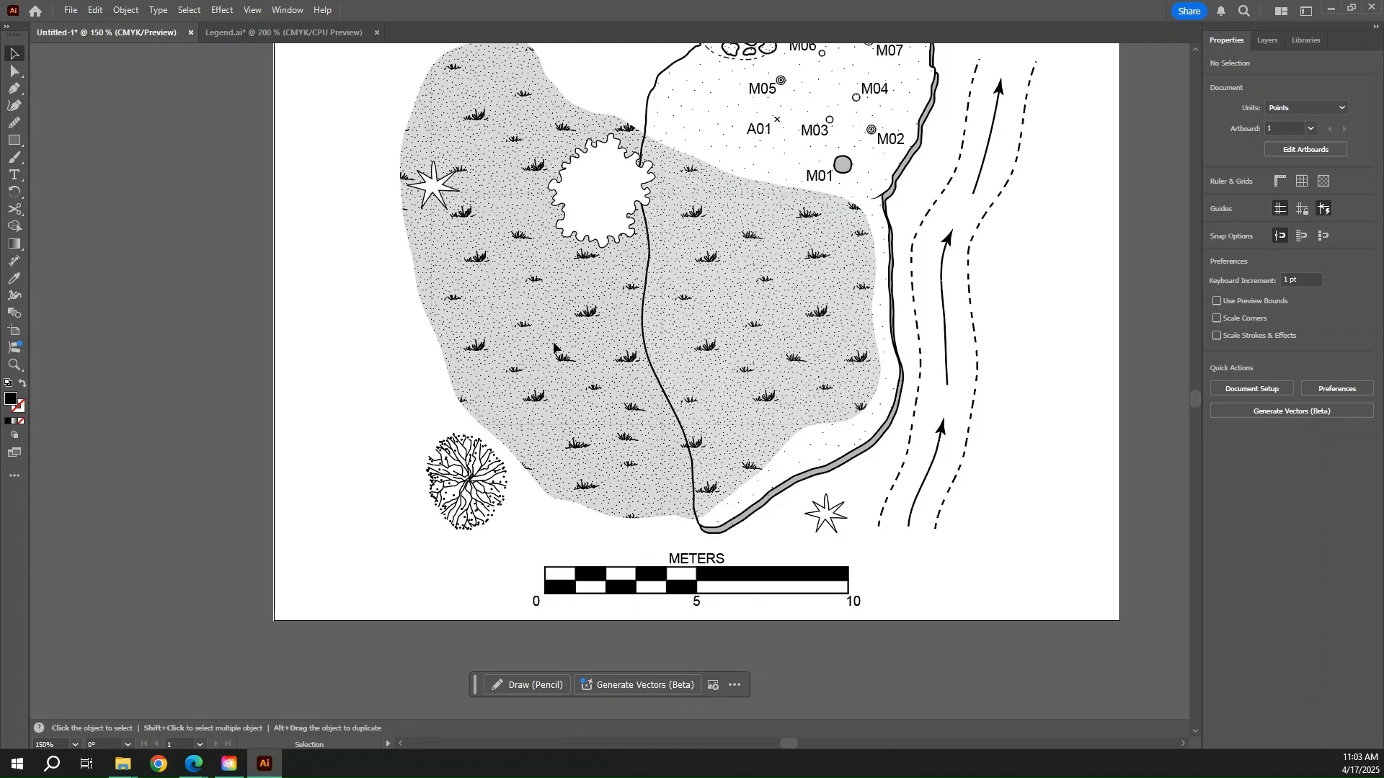
scroll(880, 395, "up", 10)
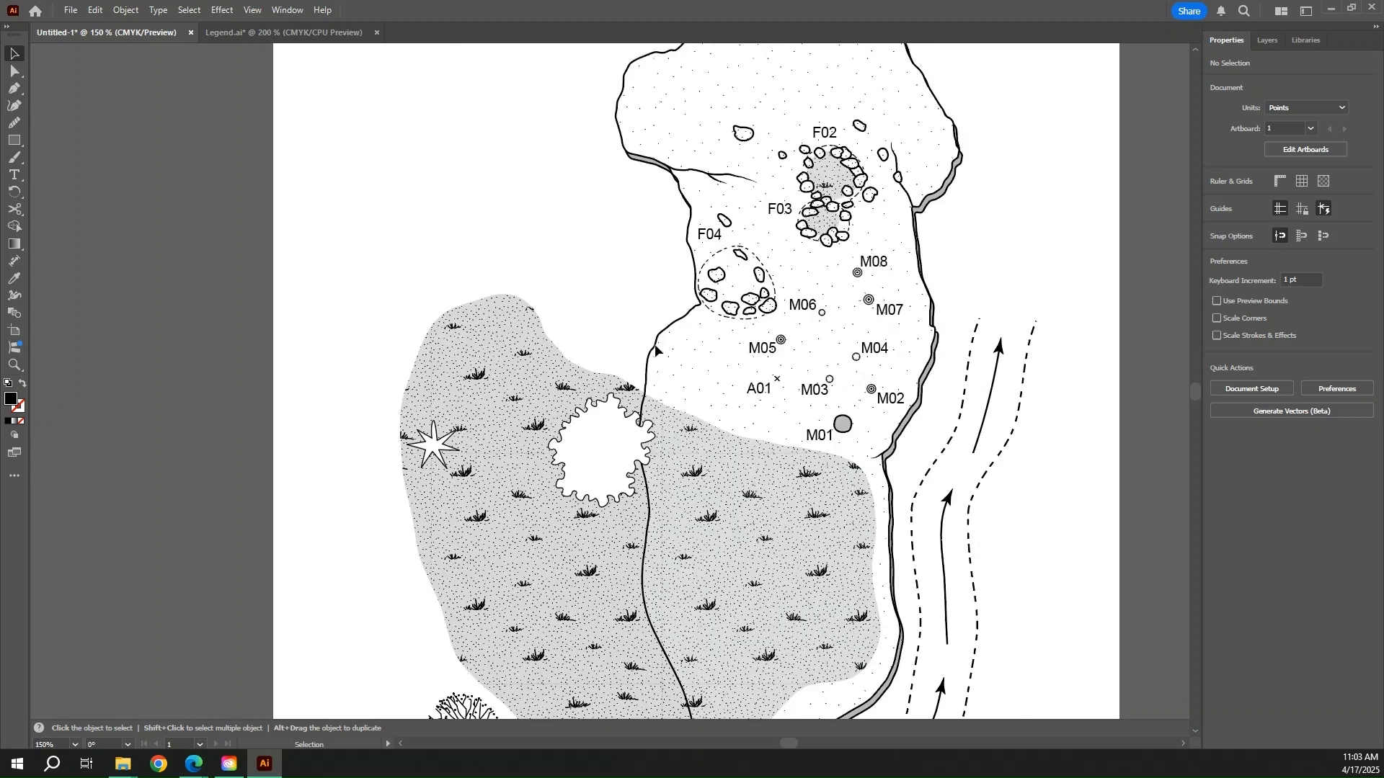
scroll(990, 564, "down", 2)
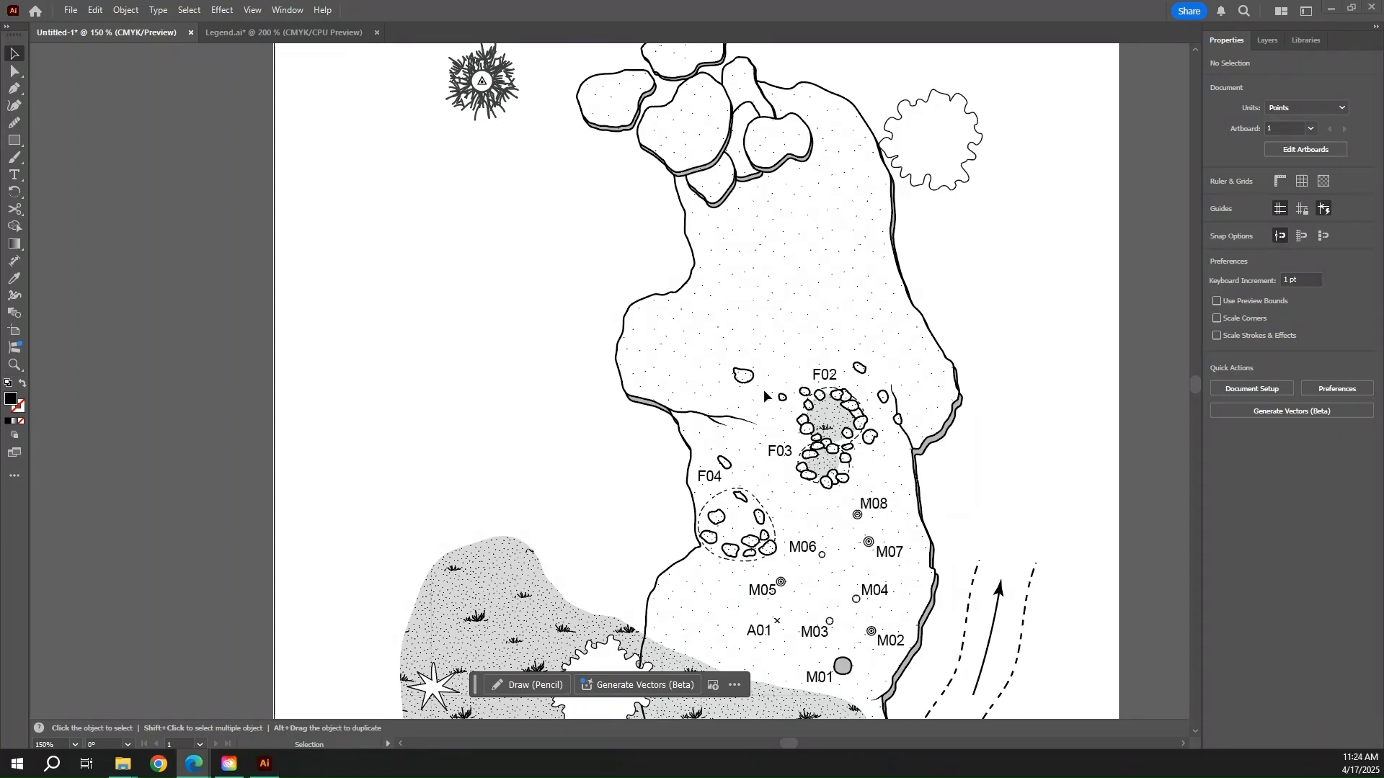
- Copy the tall north arrow marked N from the Legend.ai symbol sheet
left_click(257, 21)
left_click(262, 34)
scroll(677, 285, "up", 8)
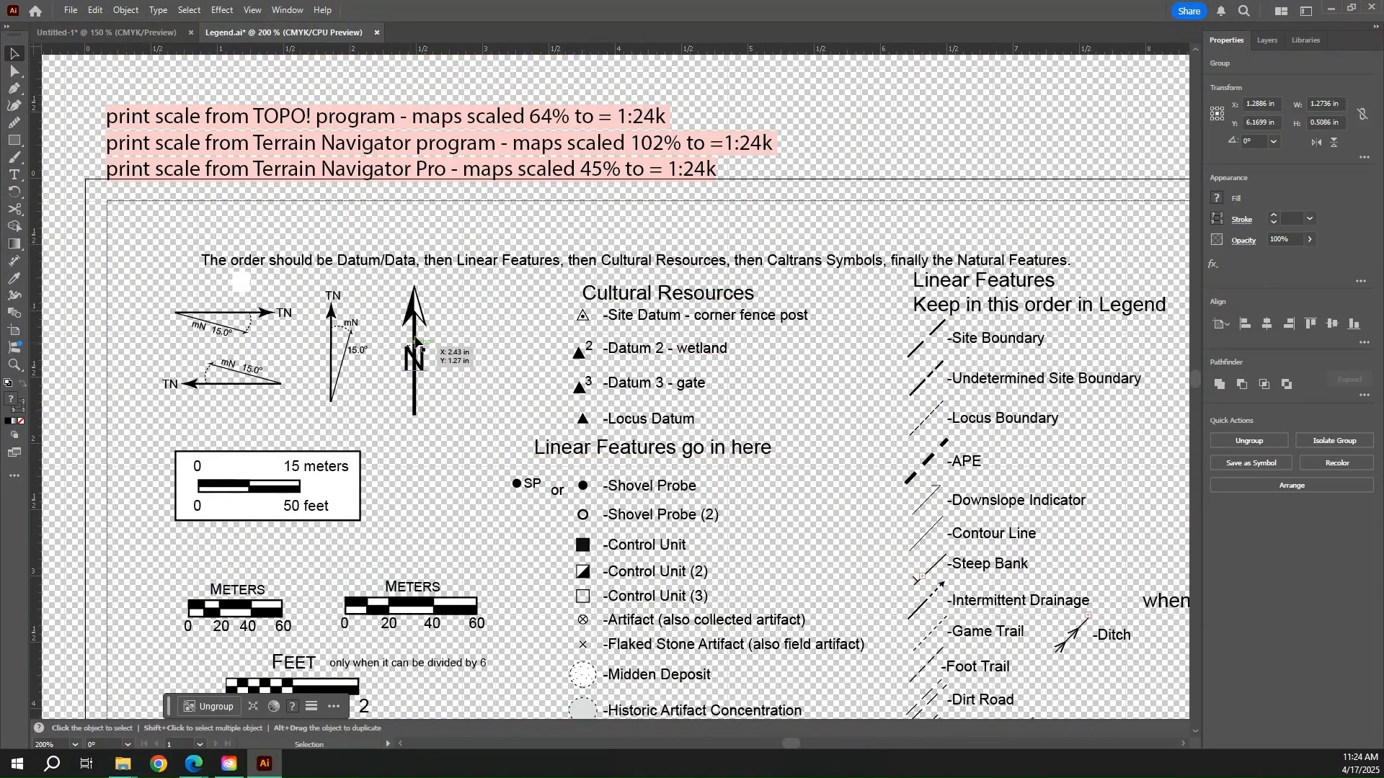
left_click(415, 342)
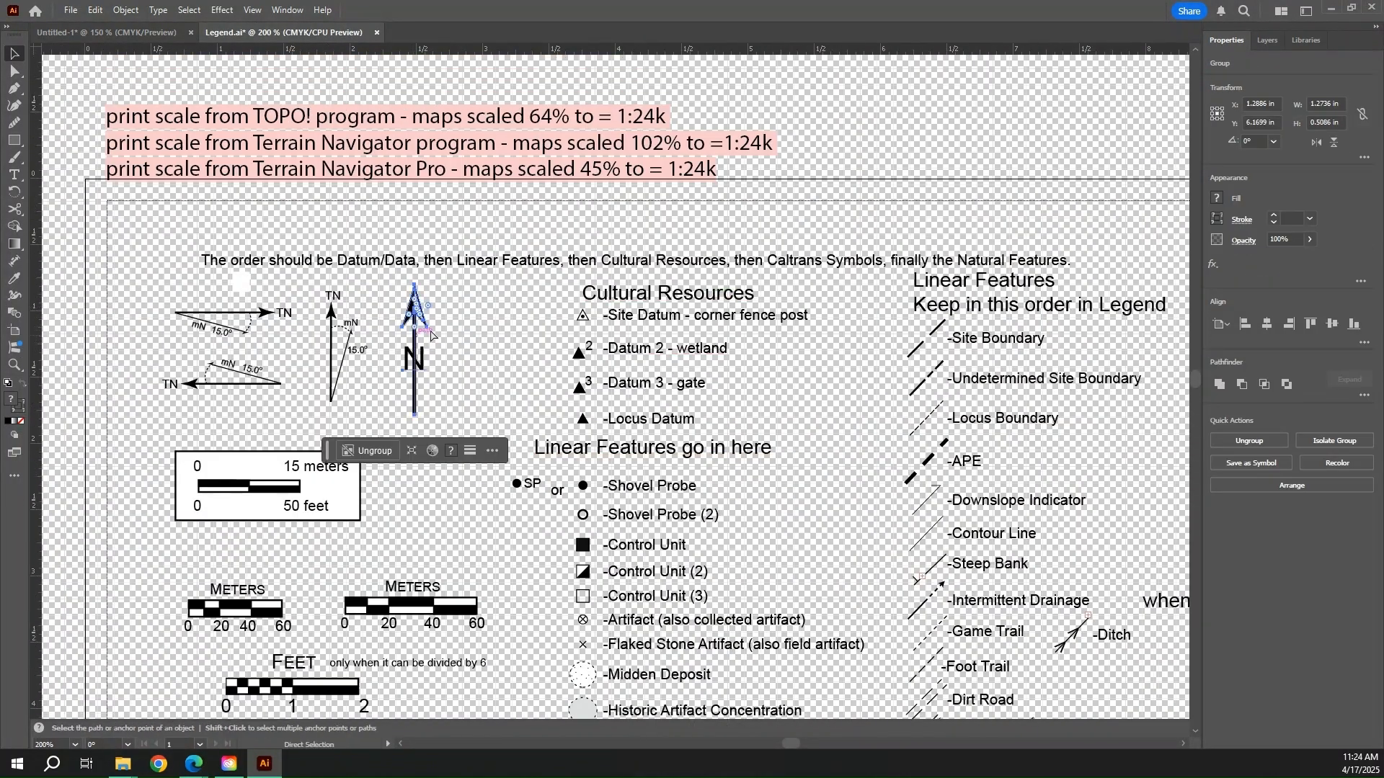
key("ctrl+c")
- Paste the north arrow into the map document and place it in the artboard's upper-right corner beside the tree symbol
left_click(124, 33)
scroll(829, 277, "right", 3)
scroll(908, 289, "up", 5)
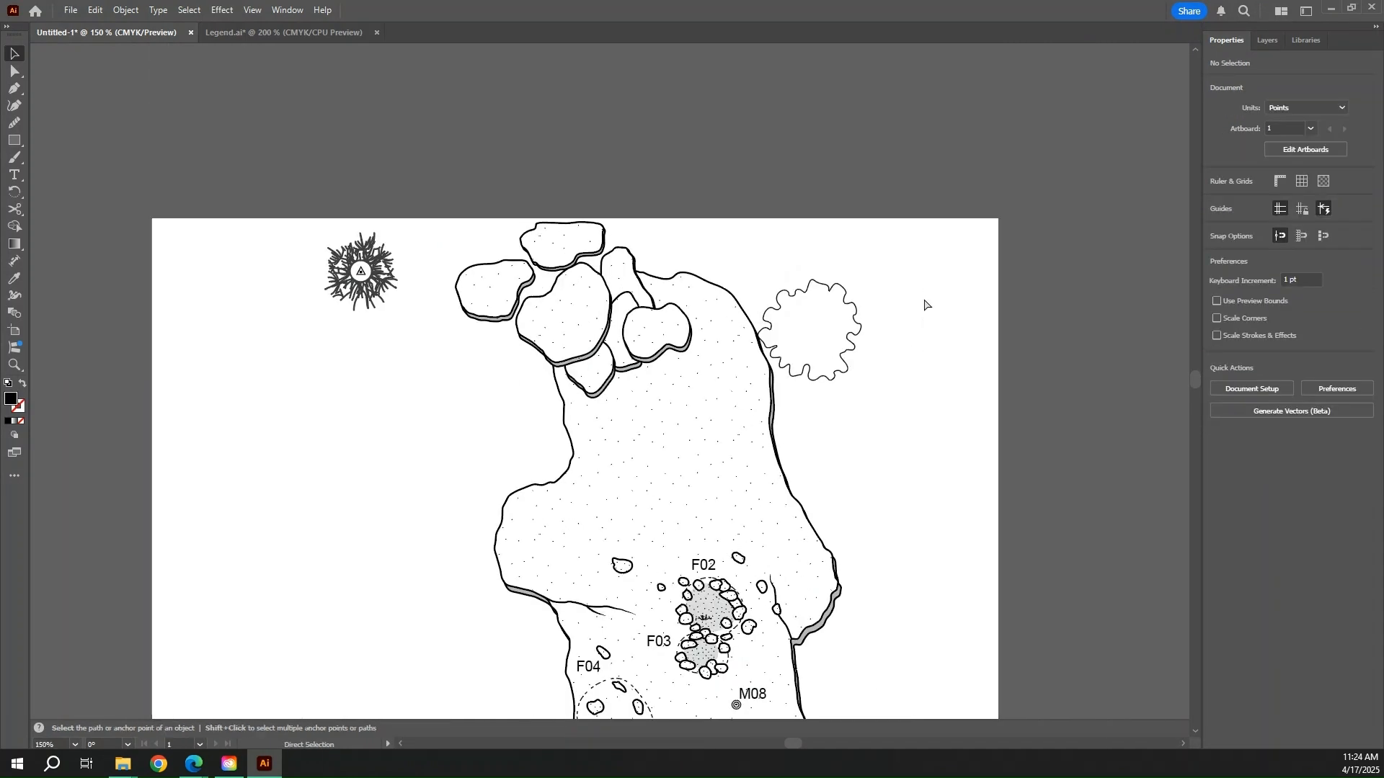
scroll(915, 303, "right", 3)
key("ctrl+v")
left_click_drag(645, 355, 834, 269)
left_click(922, 255)
scroll(696, 425, "right", 5)
scroll(696, 425, "left", 3)
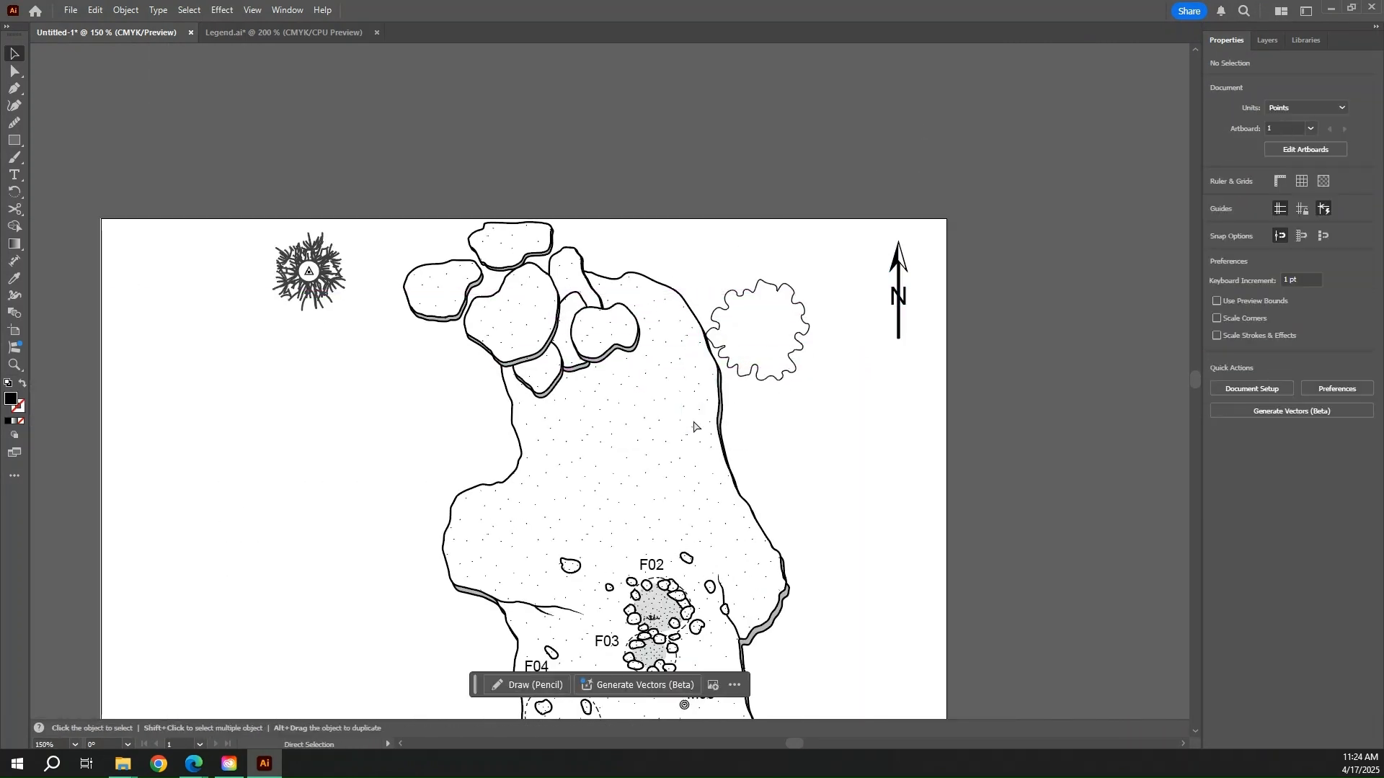
- Examine the whole artboard layout and the empty space around the lower-left corner beside the scale bar
scroll(721, 411, "down", 15)
key("ctrl+minus")
key("ctrl+minus")
key("ctrl+minus")
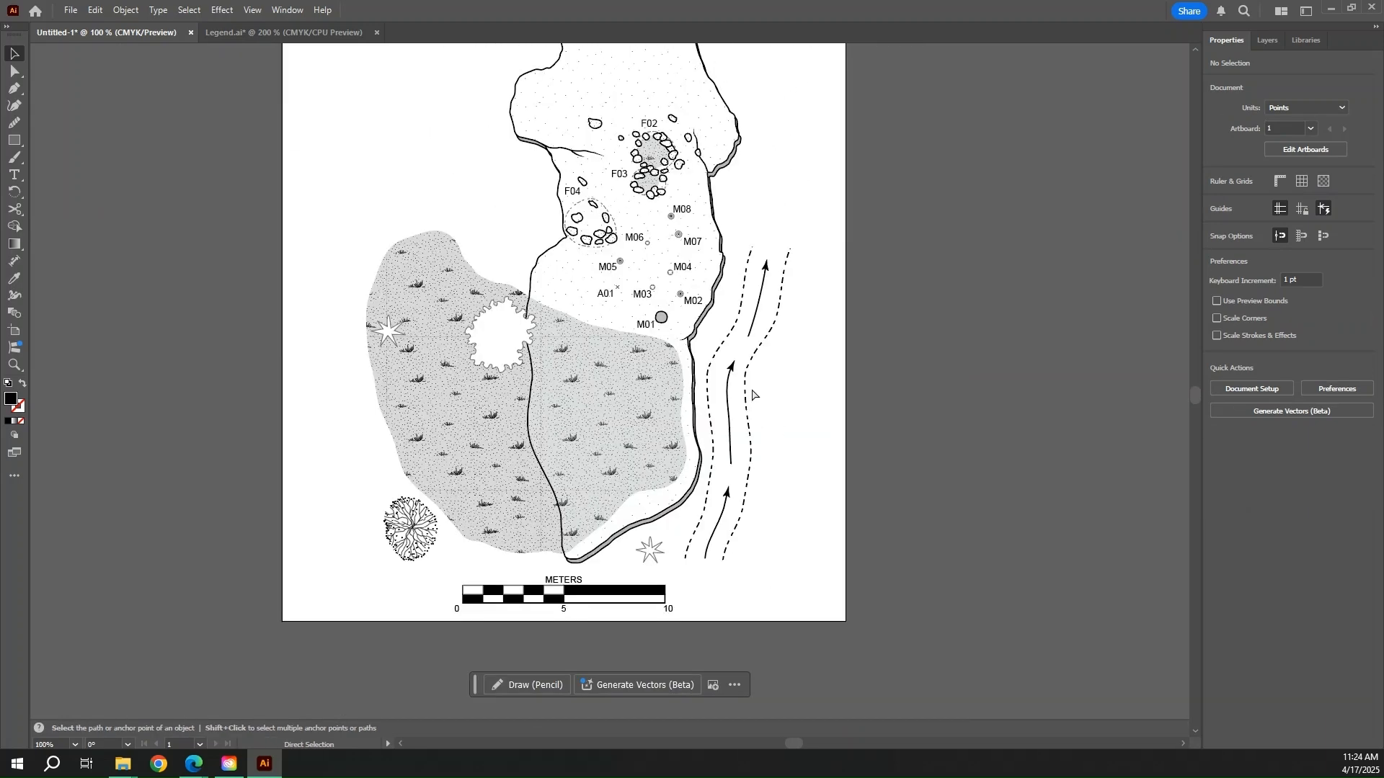
scroll(685, 479, "left", 2)
scroll(776, 389, "up", 2)
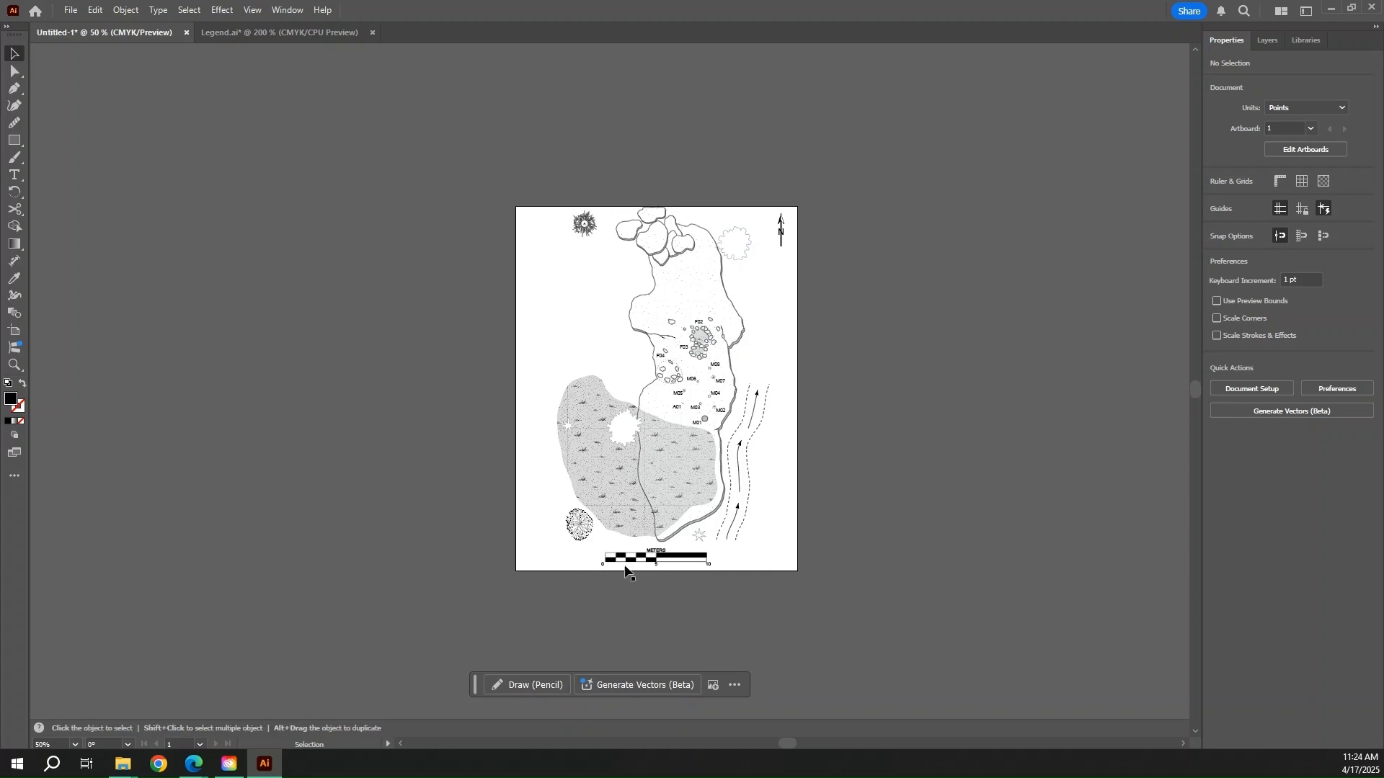
scroll(576, 570, "up", 3)
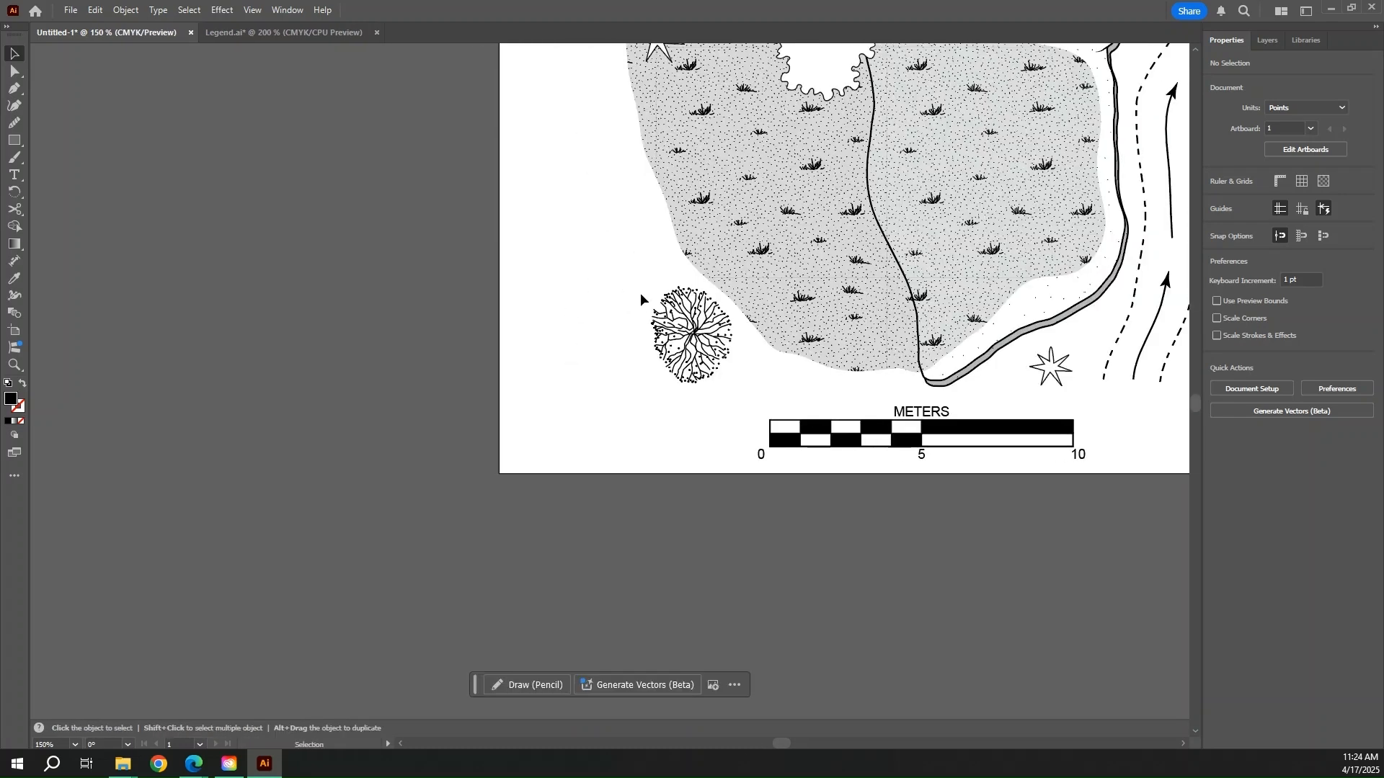
scroll(640, 293, "up", 1)
left_click(307, 33)
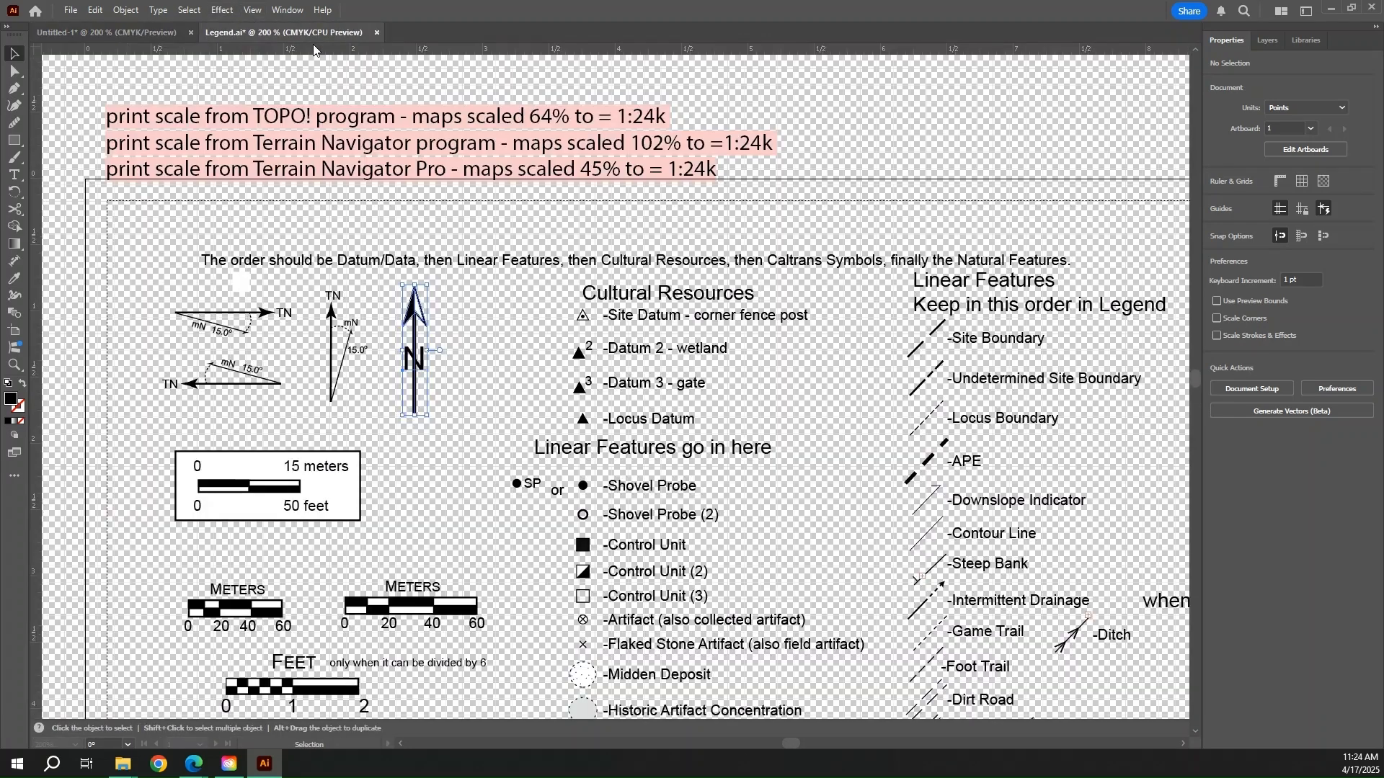
scroll(432, 513, "down", 10)
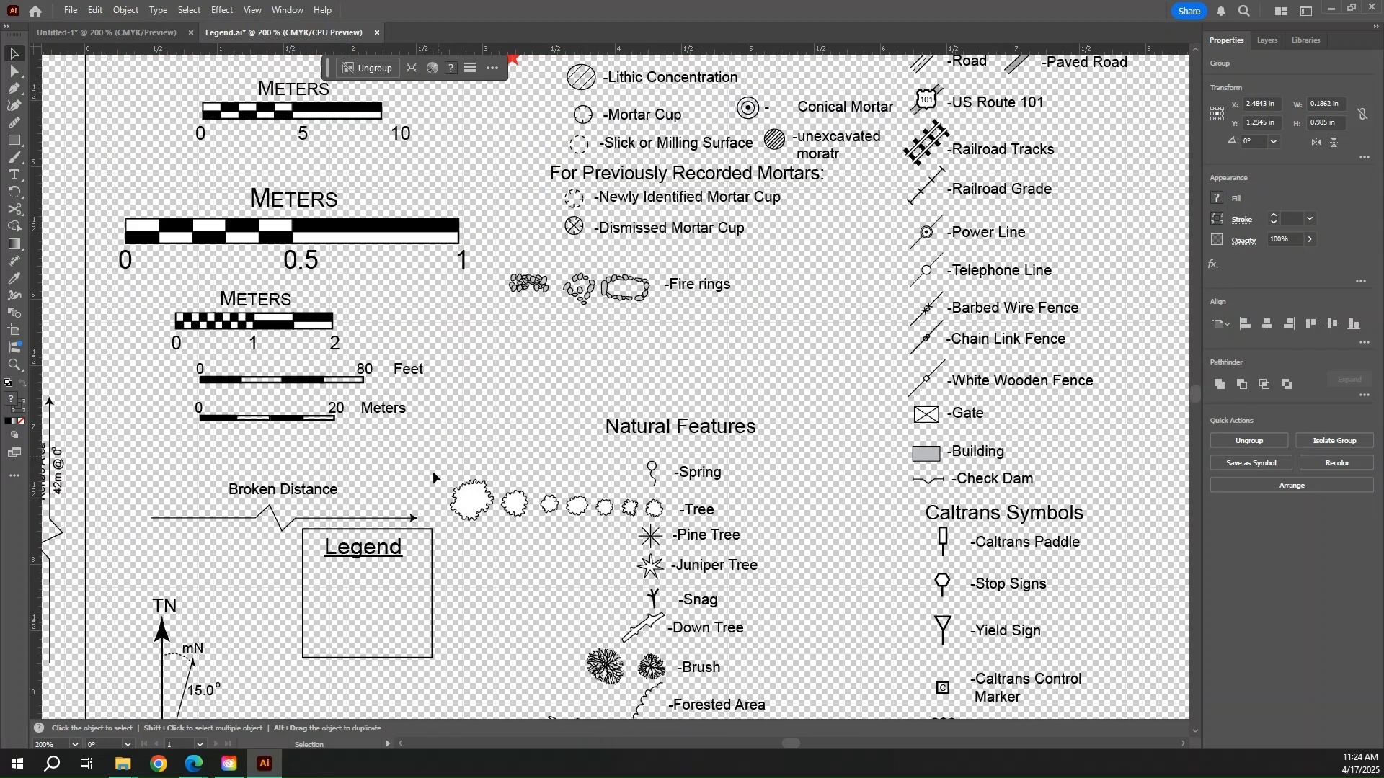
scroll(432, 477, "down", 2)
left_click(401, 409)
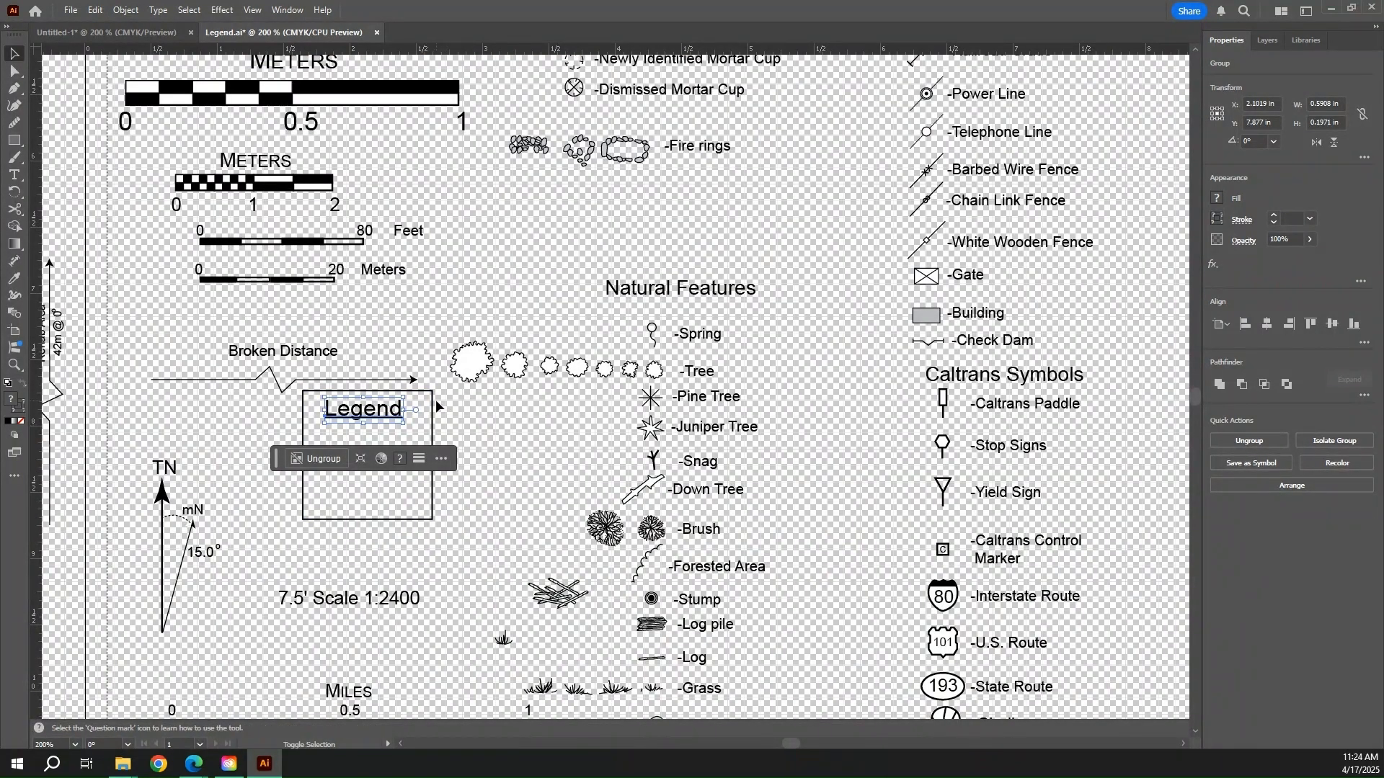
left_click(106, 32)
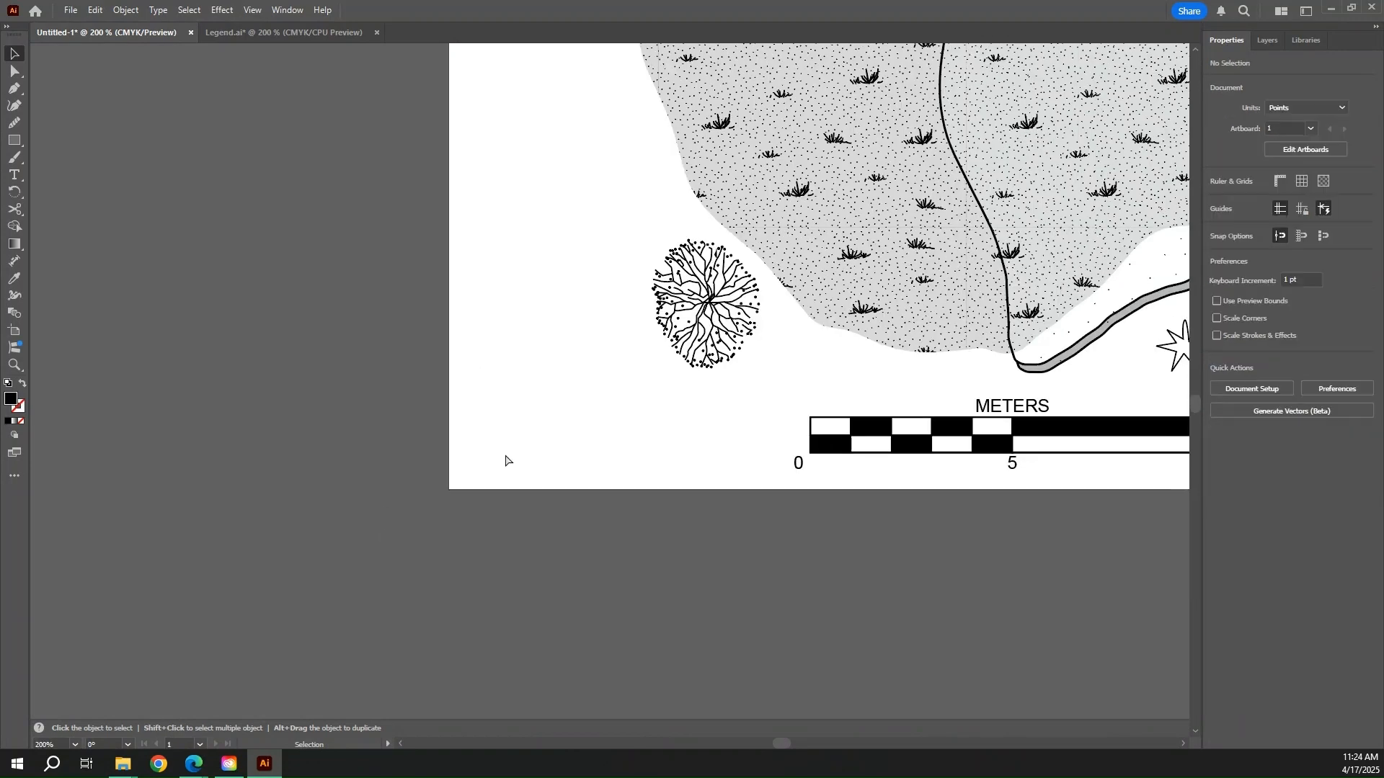
key("ctrl+v")
key("ctrl+z")
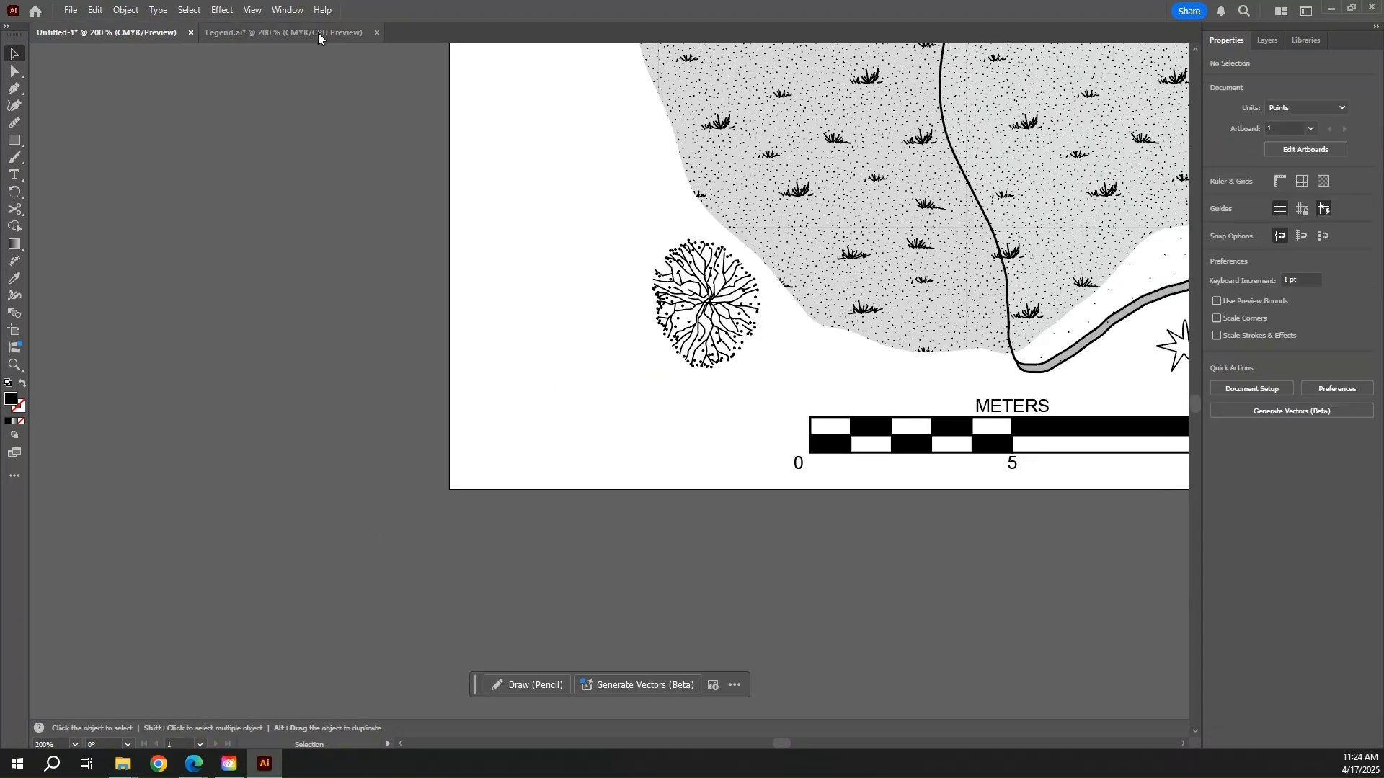
- Copy the Legend heading with its box from Legend.ai and place them near the lower-left corner of the map artboard
left_click(318, 33)
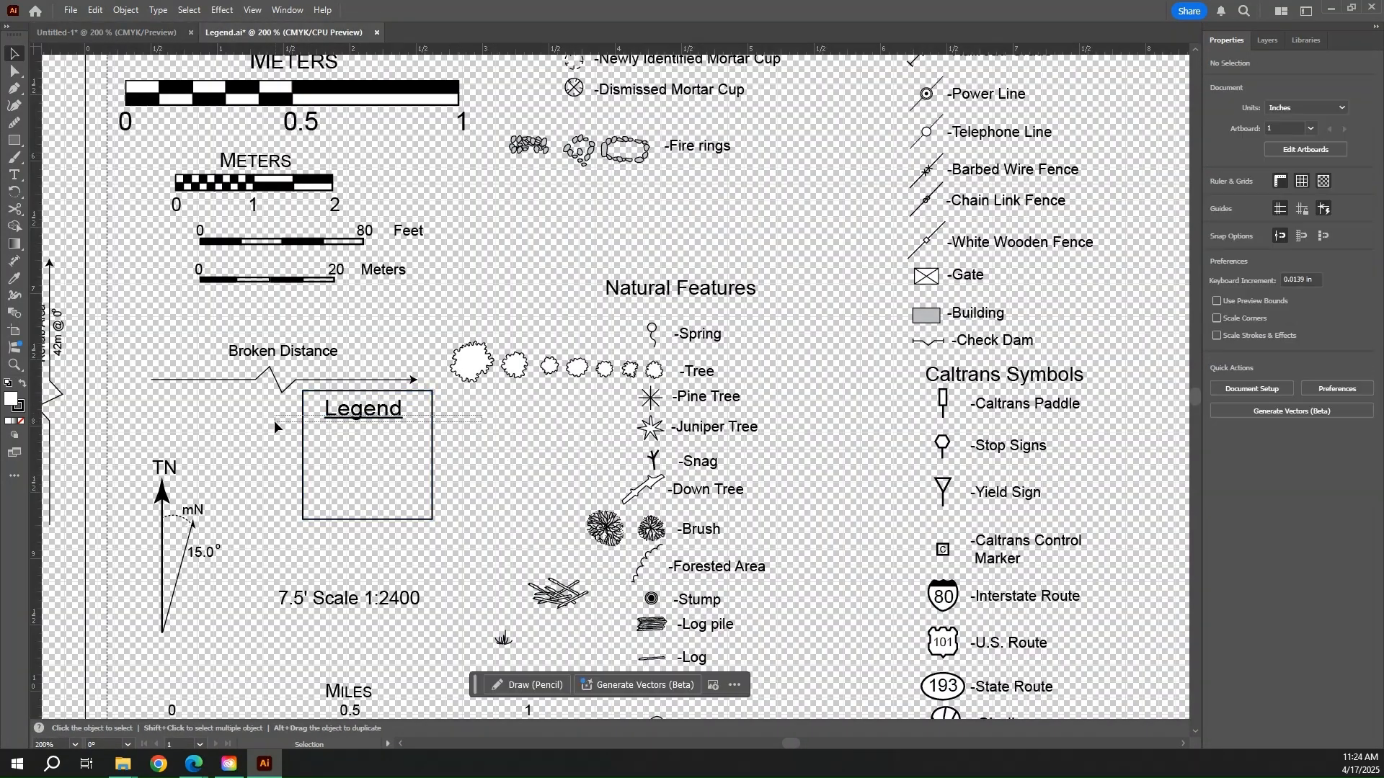
left_click_drag(275, 422, 274, 405)
key("ctrl+c")
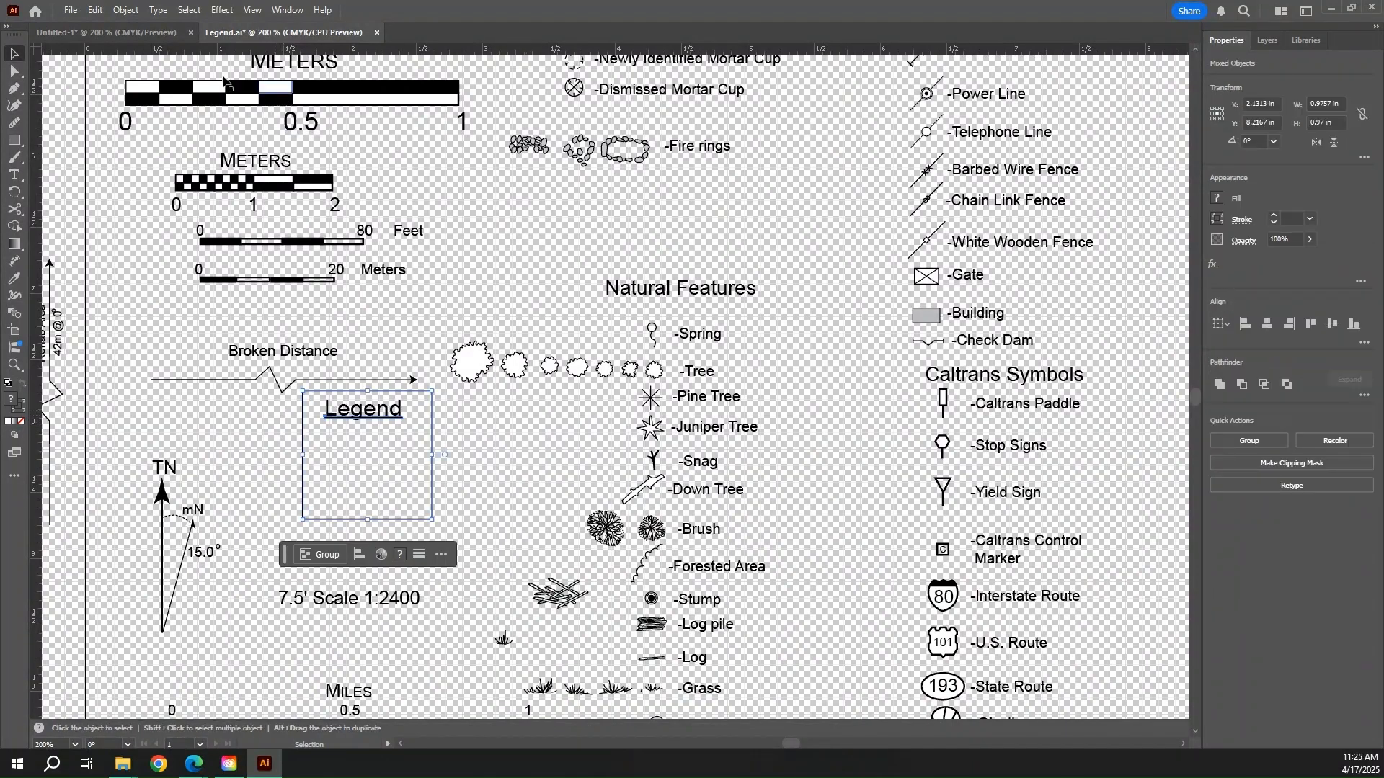
left_click(108, 32)
key("ctrl+v")
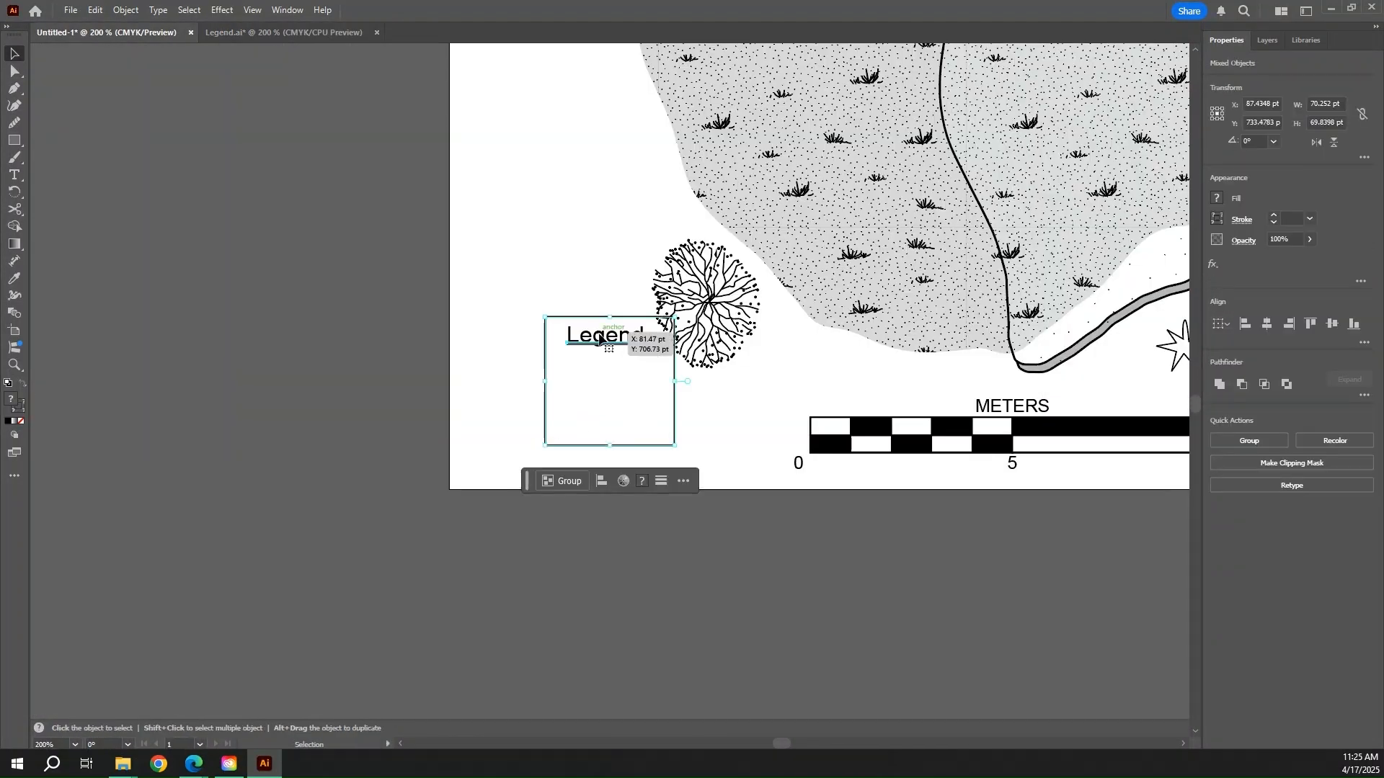
left_click_drag(599, 338, 543, 224)
- Enlarge the legend box to about 75 pt wide and 172 pt high beside the brush symbol
left_click(573, 310)
left_click(559, 333)
left_click_drag(554, 332, 557, 469)
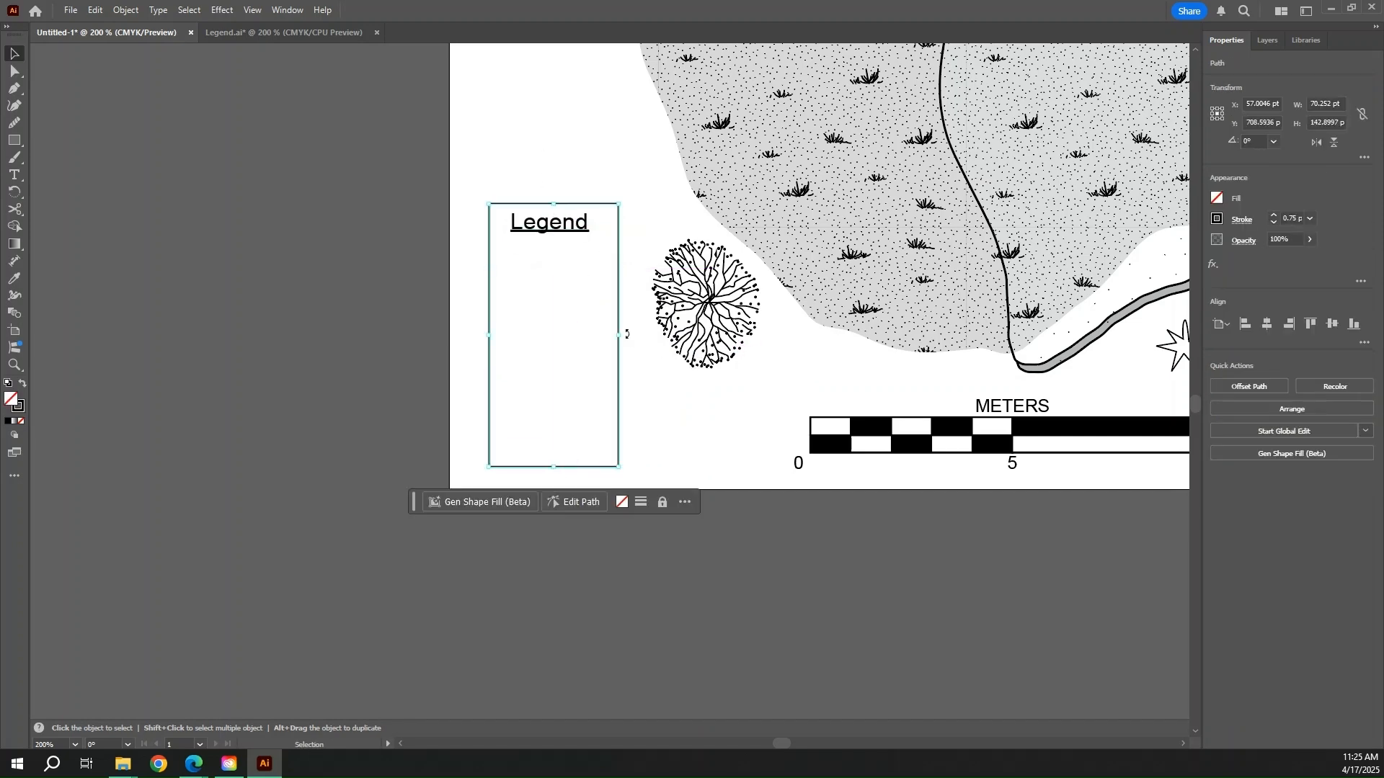
left_click_drag(618, 335, 627, 336)
left_click_drag(557, 468, 559, 476)
left_click_drag(557, 206, 558, 158)
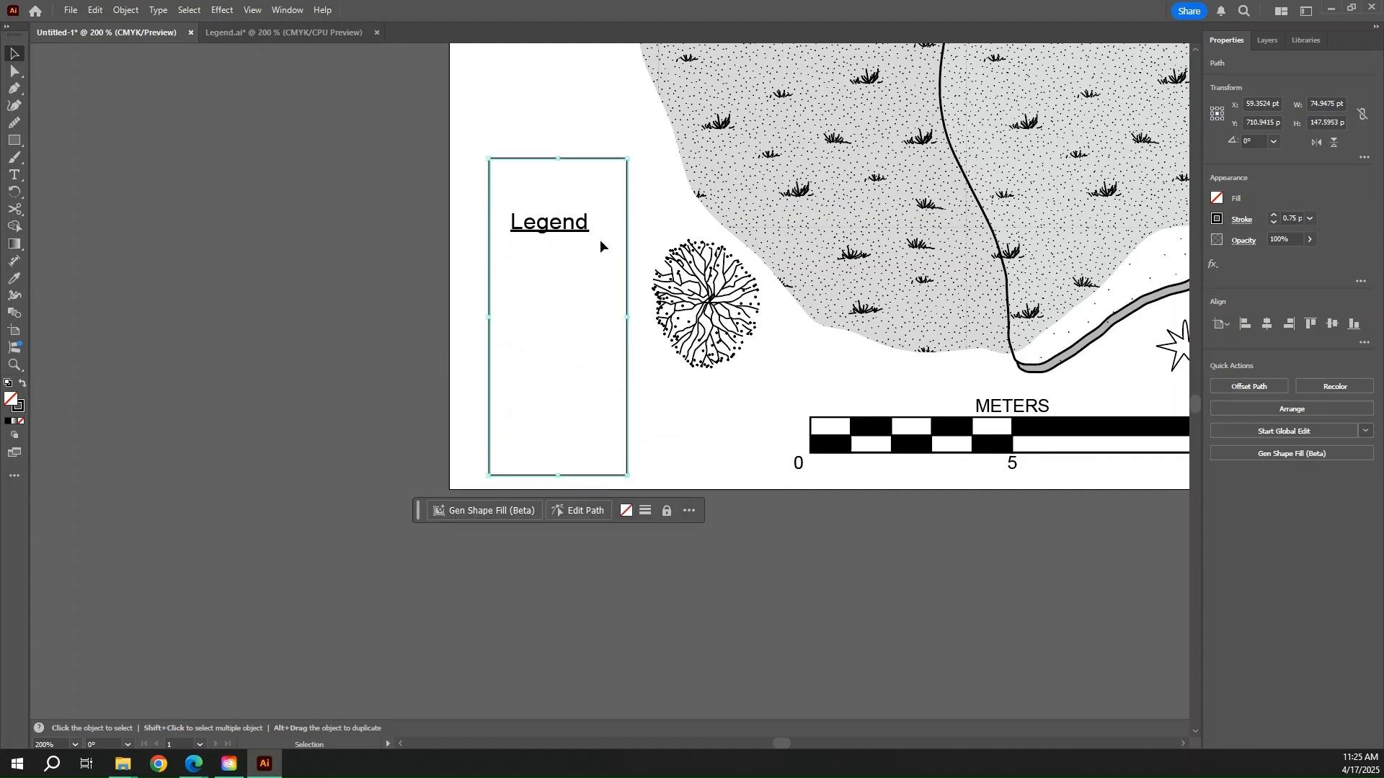
- Move the Legend heading up to the top of the enlarged box, centered between its sides
left_click(564, 228)
left_click_drag(565, 228, 573, 181)
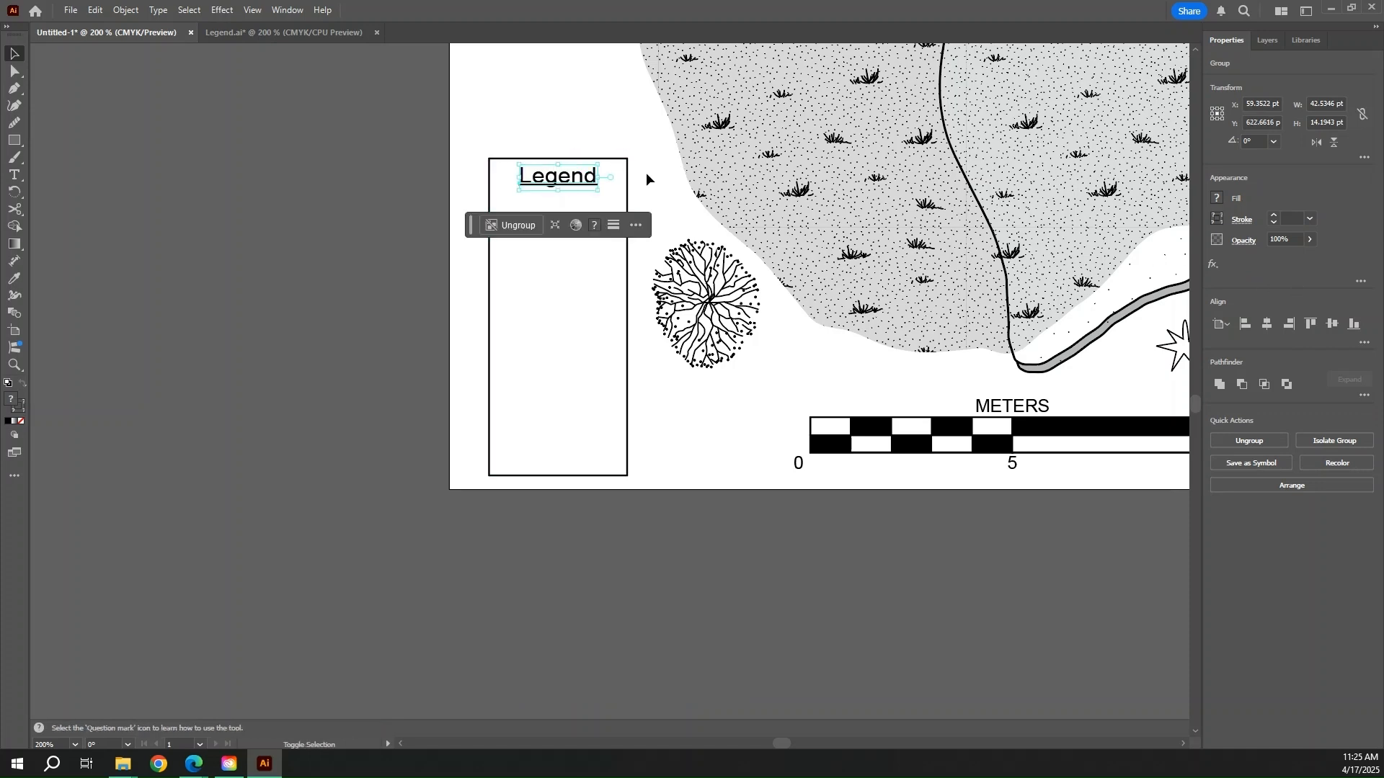
left_click(628, 179, "shift")
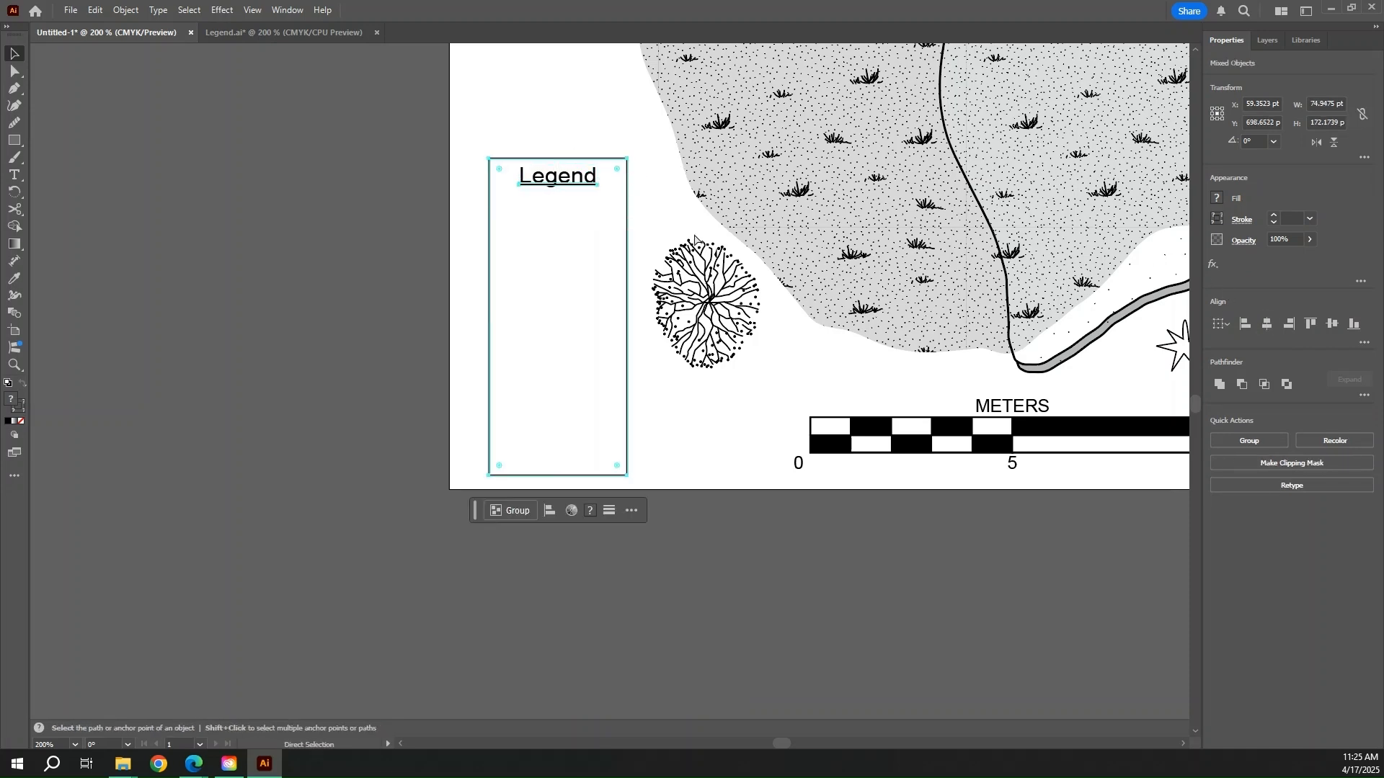
left_click(649, 209, "ctrl")
left_click_drag(672, 265, 395, 299)
left_click(264, 243)
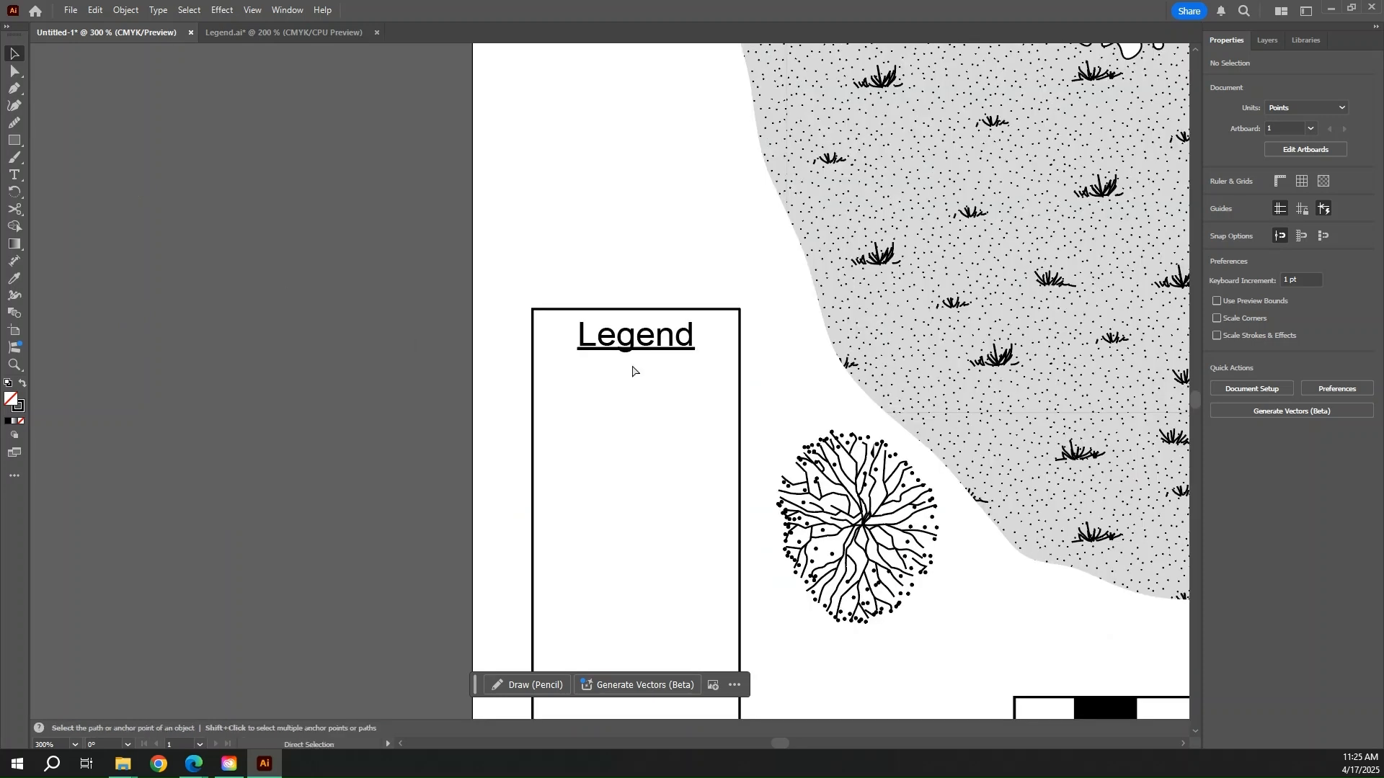
- Examine the map's symbols and labeled features, from the legend area across the boulders and north arrow
scroll(626, 372, "down", 3)
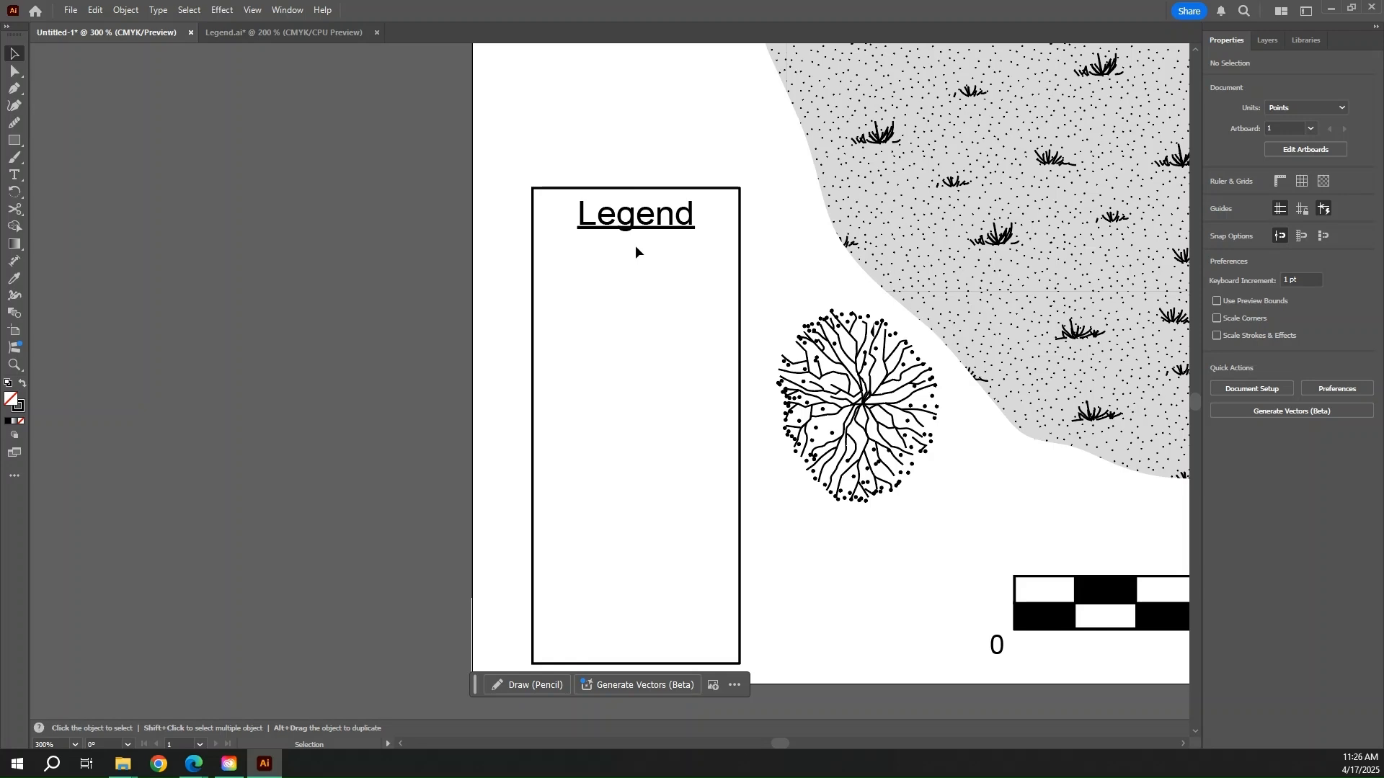
scroll(1032, 509, "right", 10)
scroll(1032, 509, "up", 2)
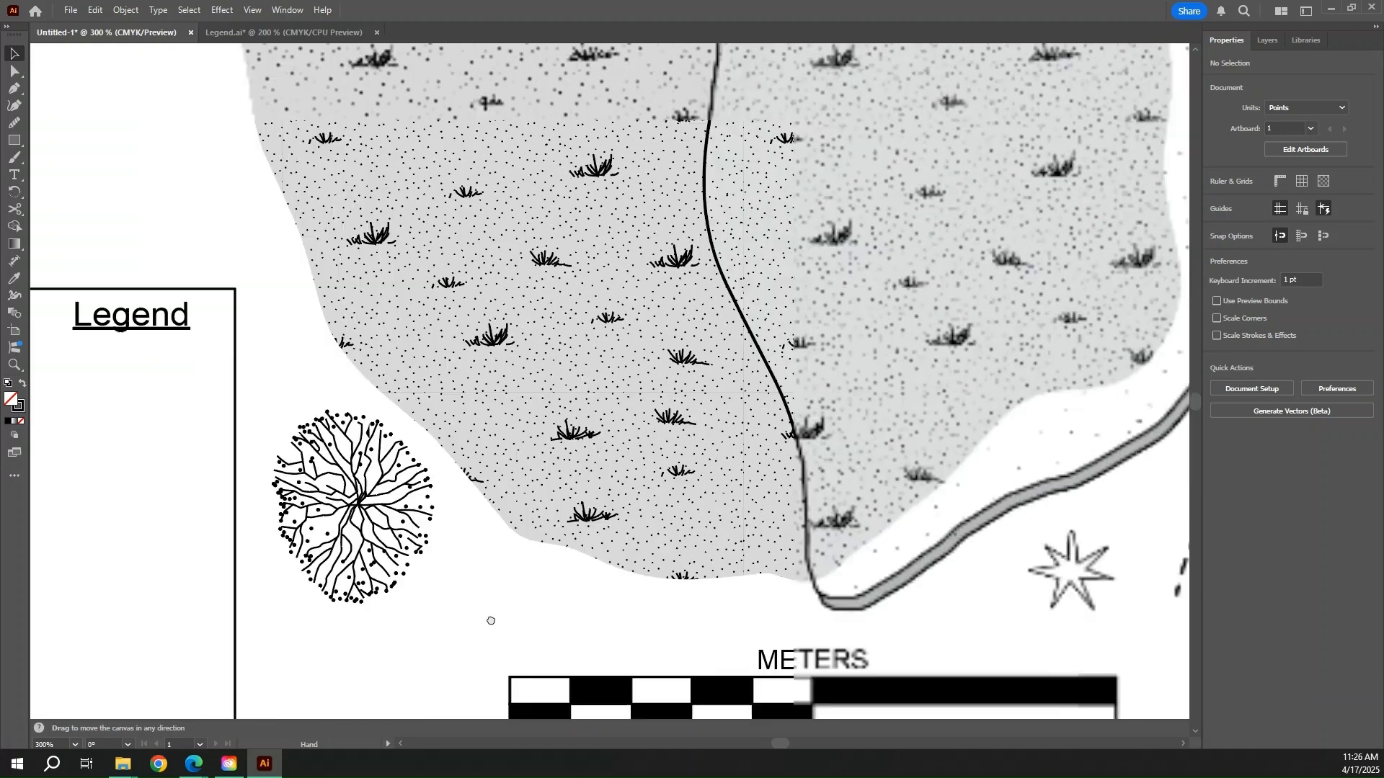
scroll(1081, 438, "right", 8)
scroll(893, 504, "up", 10)
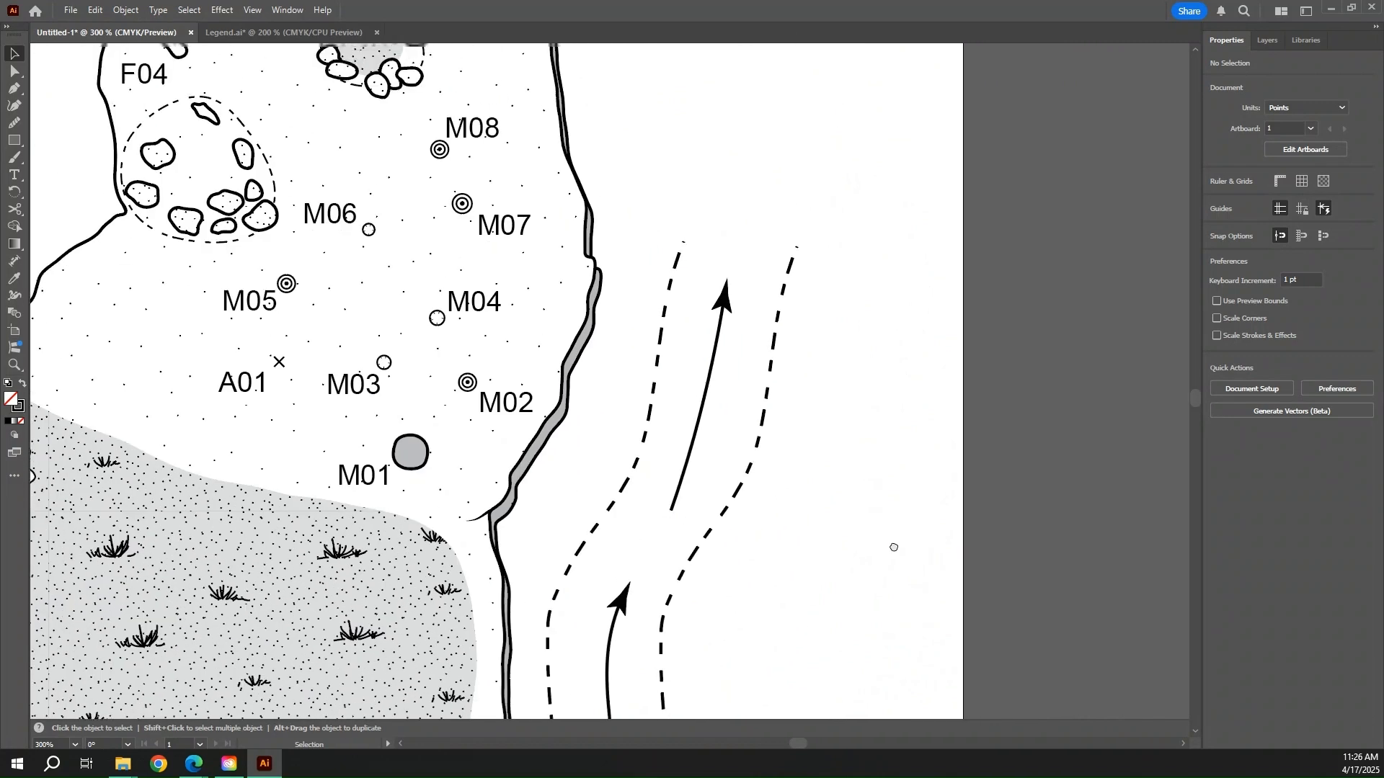
scroll(870, 482, "up", 5)
scroll(869, 481, "left", 5)
scroll(966, 400, "down", 4)
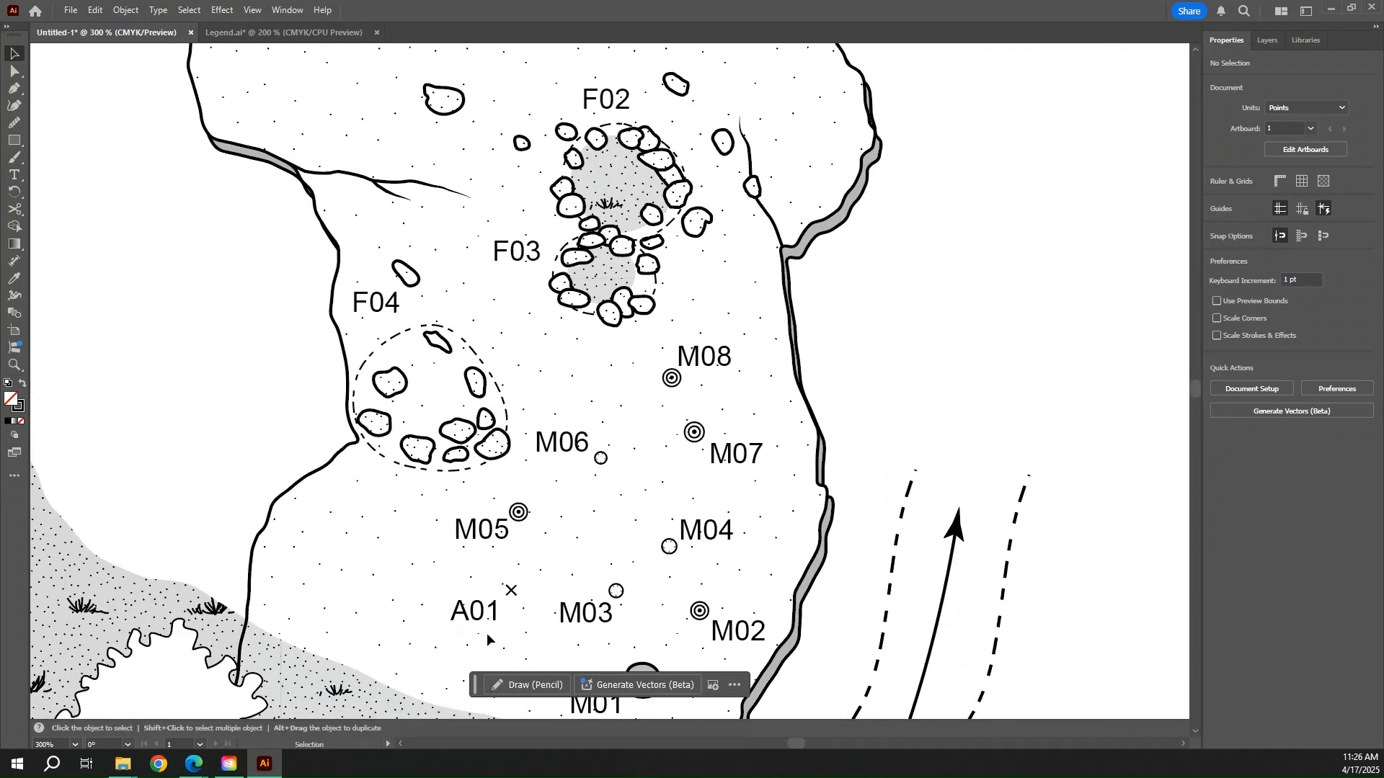
scroll(1118, 490, "up", 12)
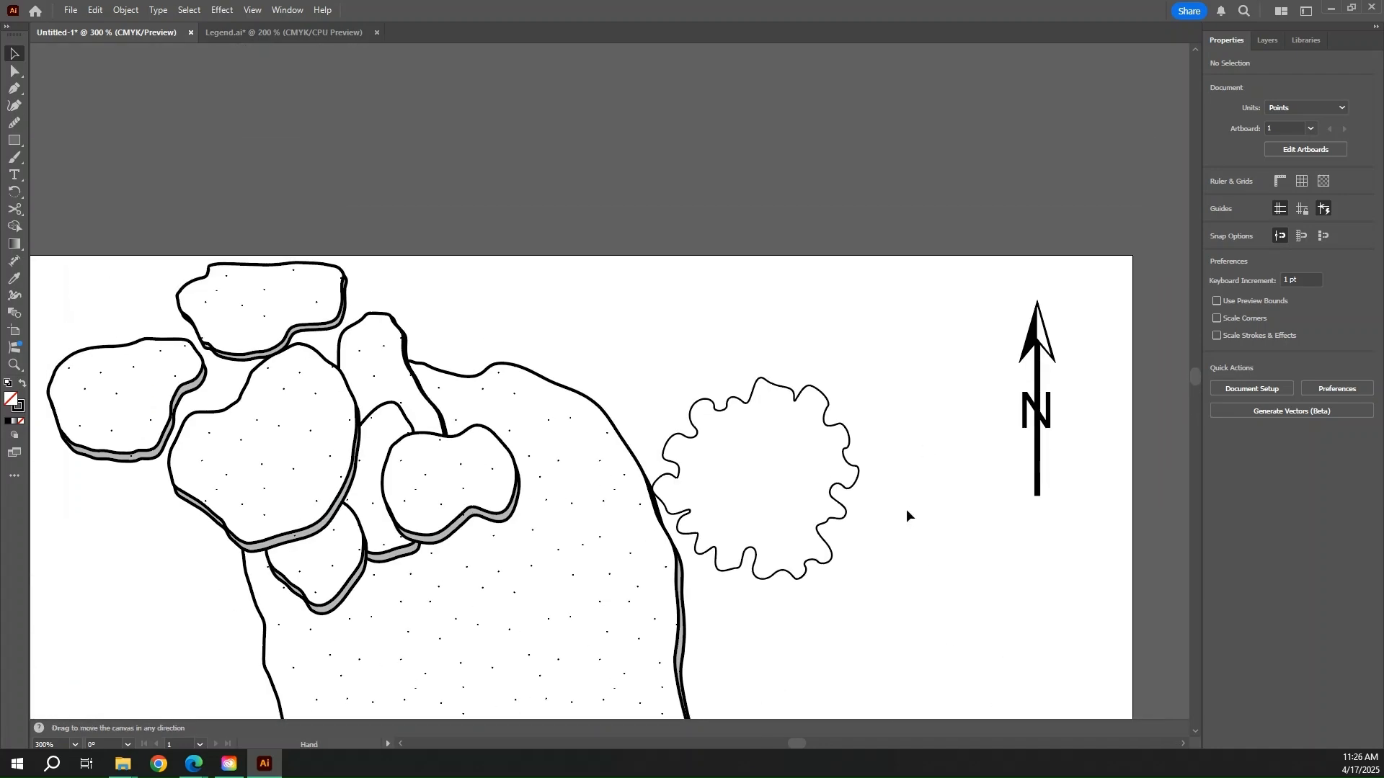
scroll(840, 465, "down", 4)
scroll(839, 464, "left", 3)
scroll(320, 486, "left", 12)
scroll(569, 273, "down", 8)
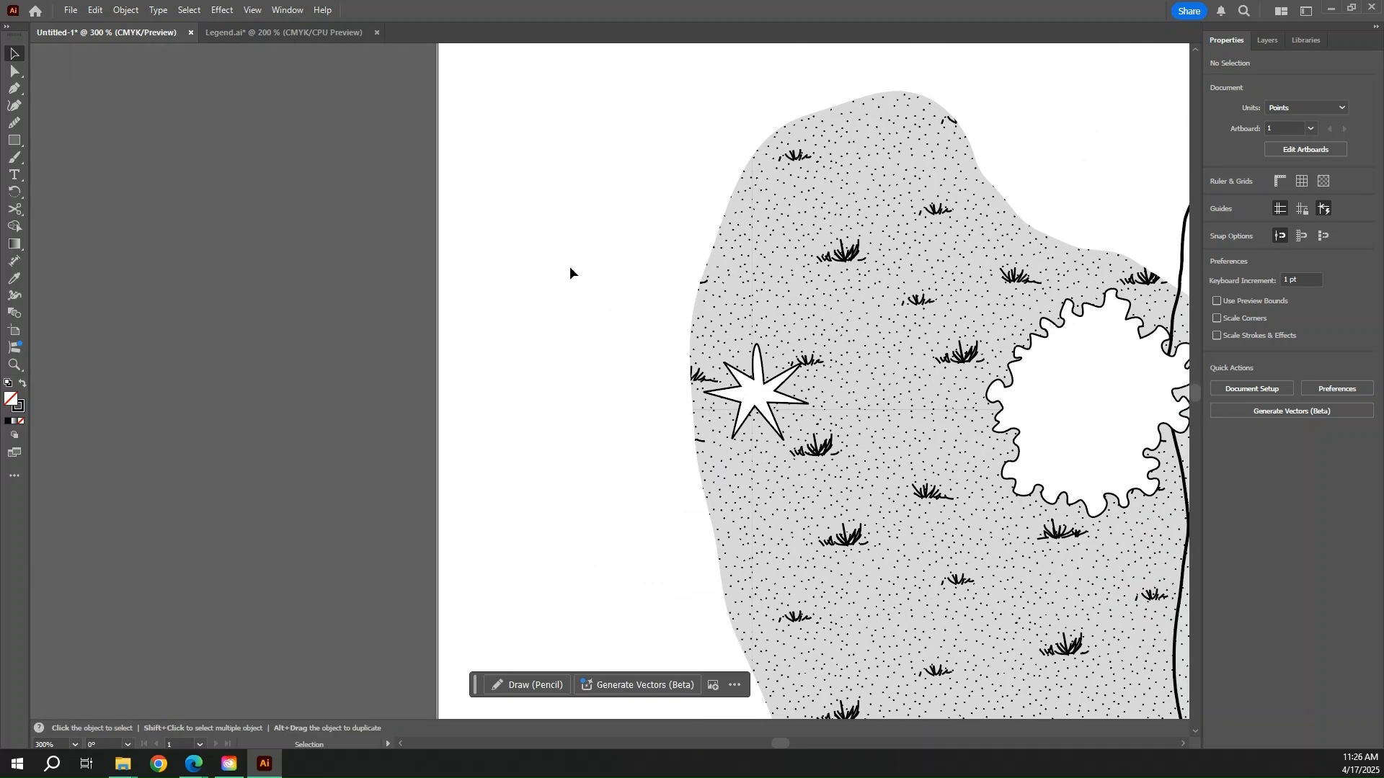
scroll(720, 540, "down", 6)
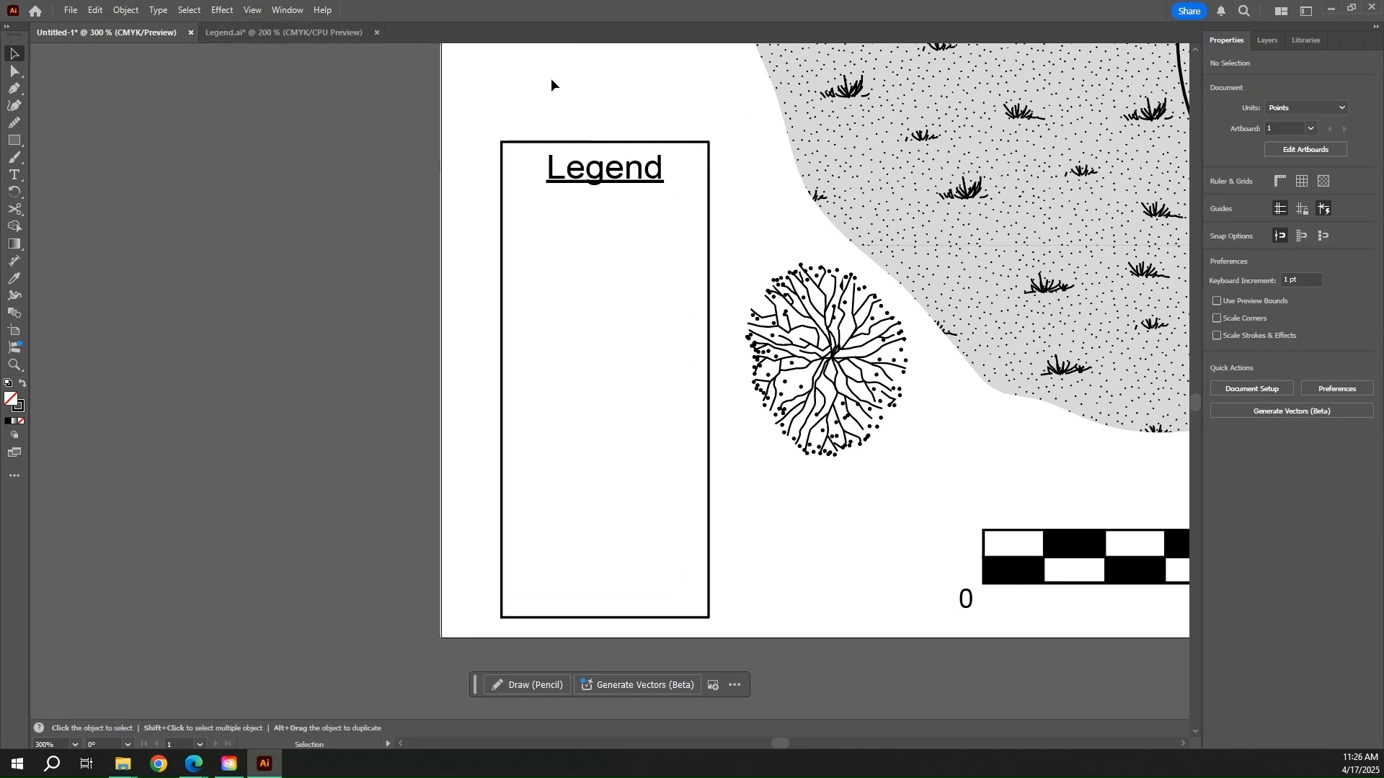
- Copy the spiky tree symbol with the datum triangle from the map's upper-left area and paste it over the legend box
left_click_drag(551, 79, 506, 389)
left_click_drag(601, 89, 538, 584)
left_click_drag(526, 88, 738, 431)
left_click(325, 578)
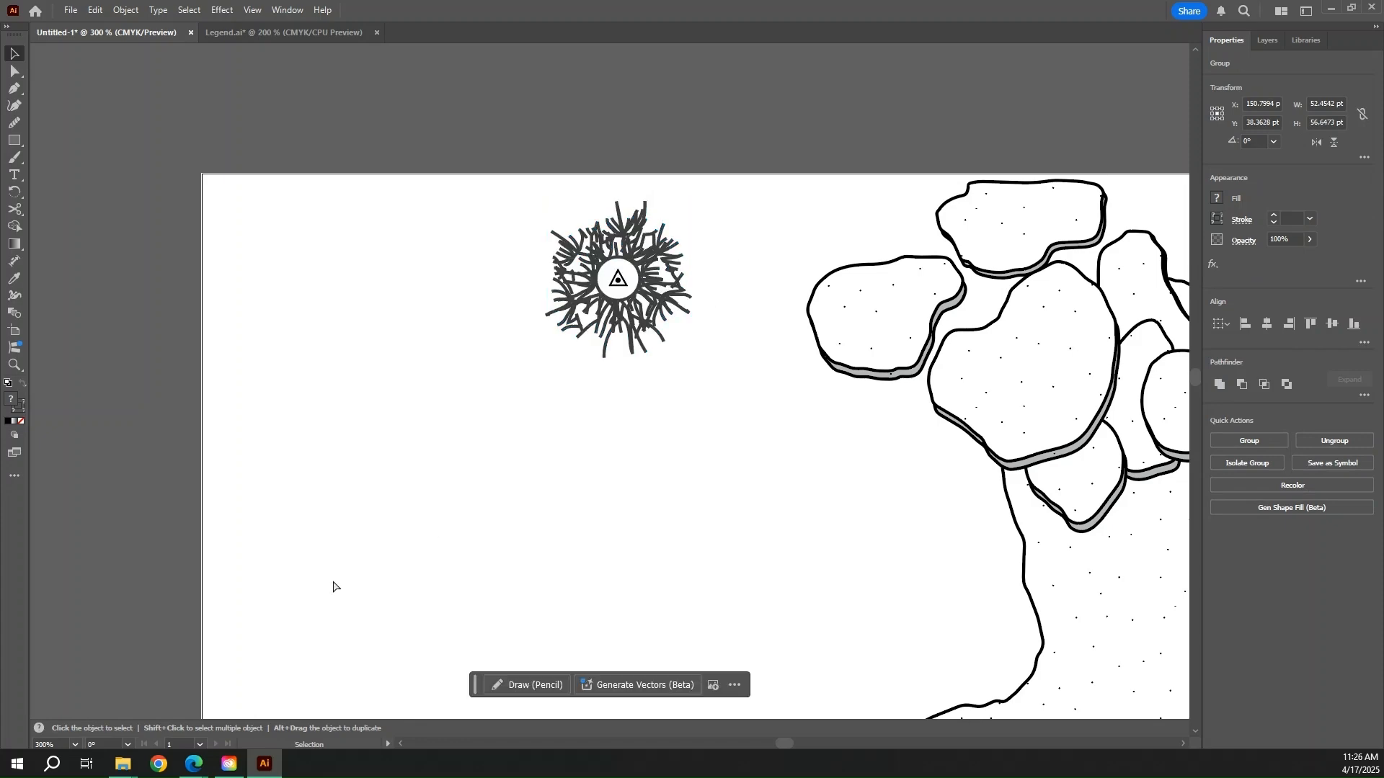
left_click_drag(334, 587, 437, 176)
left_click_drag(425, 505, 457, 156)
left_click_drag(480, 526, 497, 173)
left_click_drag(462, 432, 465, 194)
left_click_drag(407, 690, 411, 368)
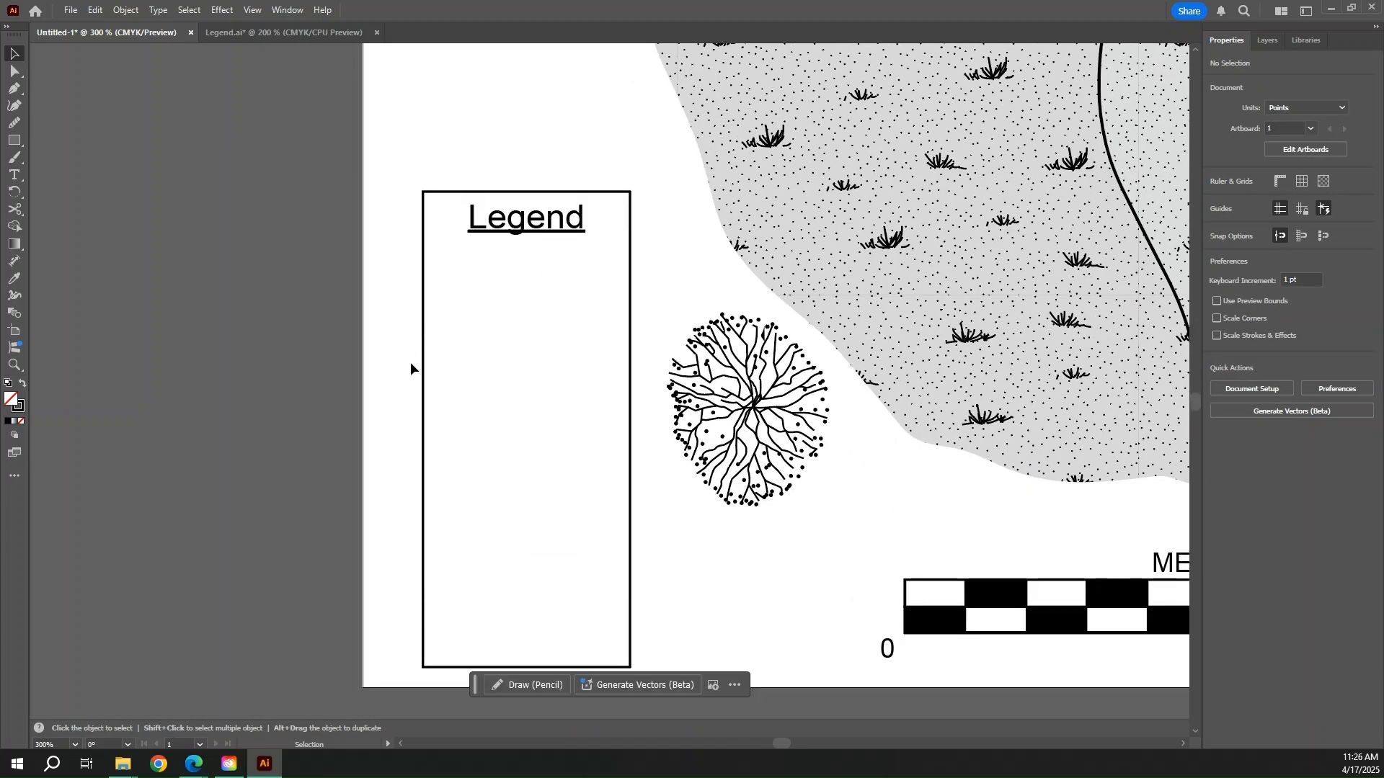
key("ctrl+v")
key("v")
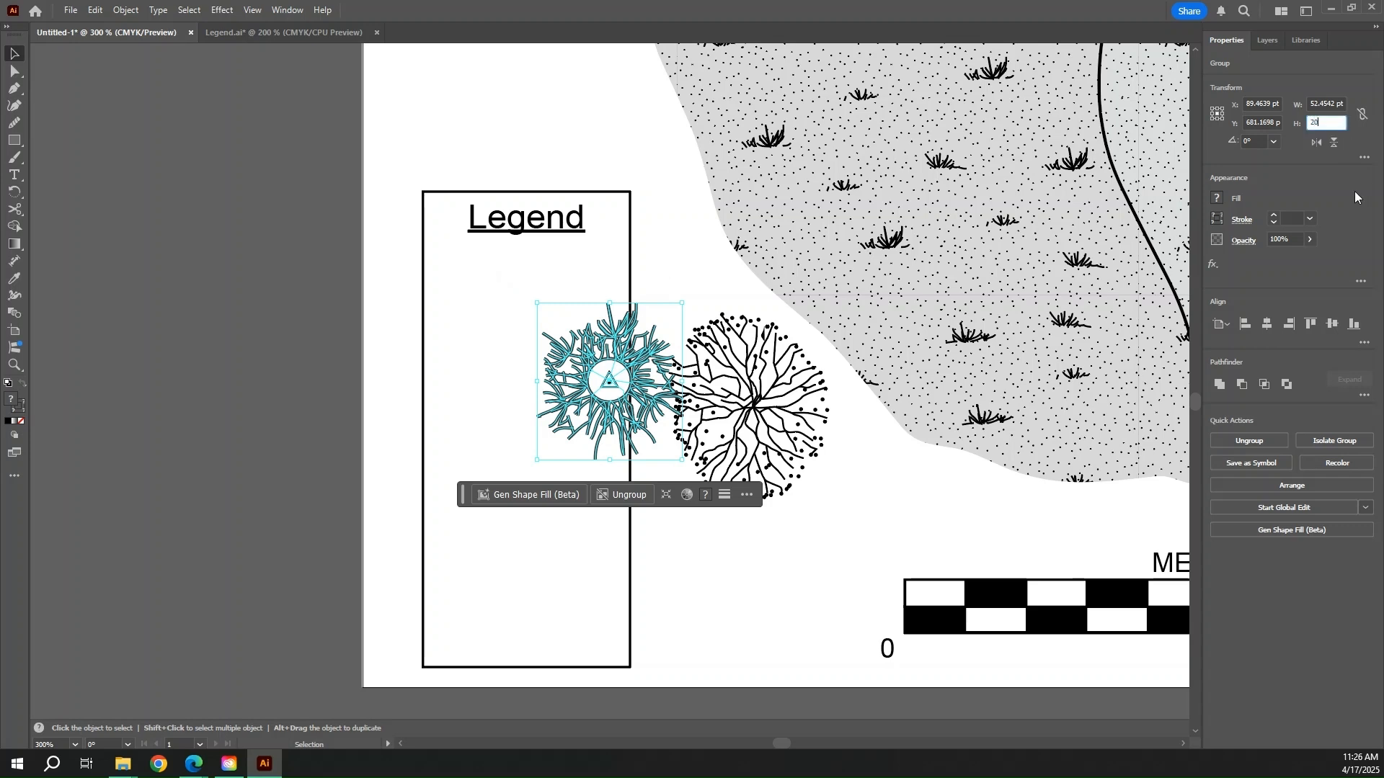
- Scale the pasted datum tree symbol proportionally to 20 pt high and place it inside the legend box, below the heading's left end
key("Return")
key("ctrl+z")
left_click(1361, 114)
type("20")
key("Return")
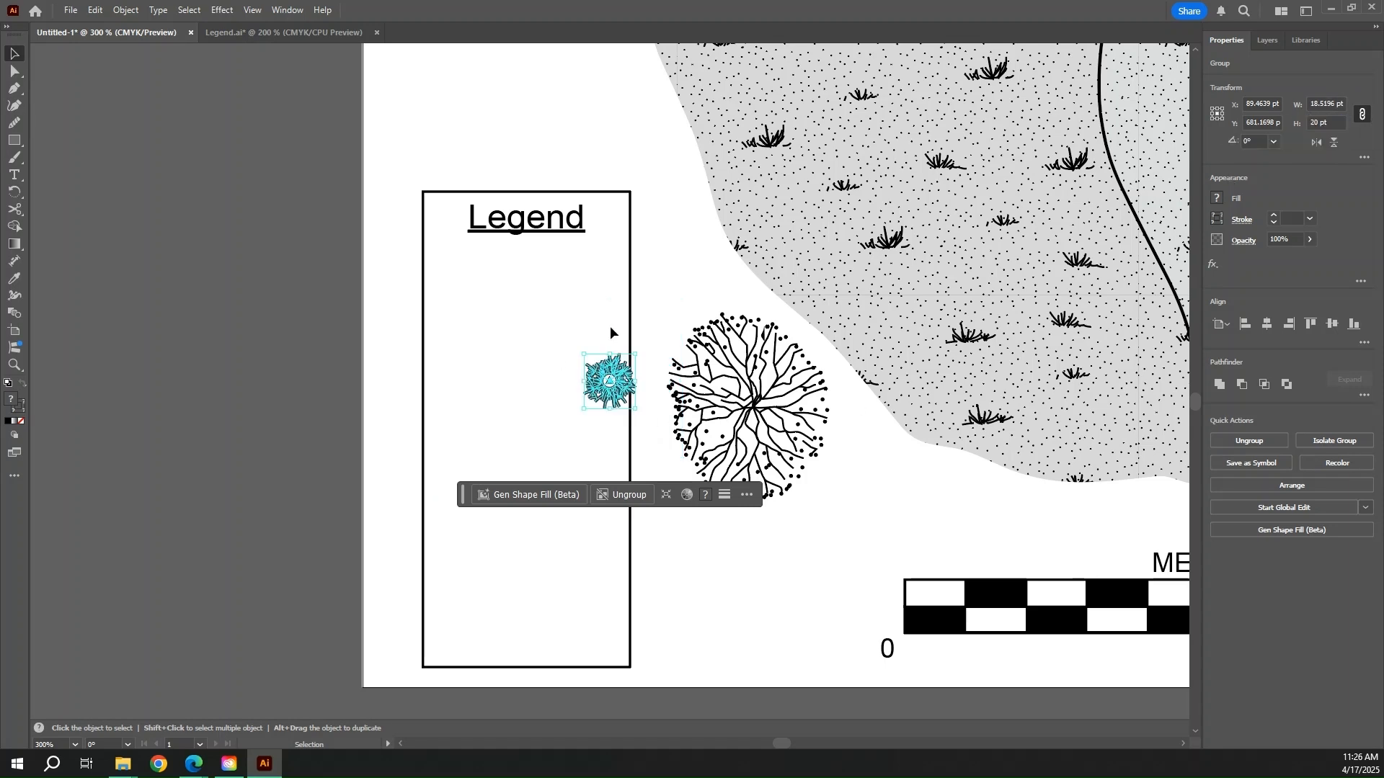
left_click_drag(618, 391, 458, 276)
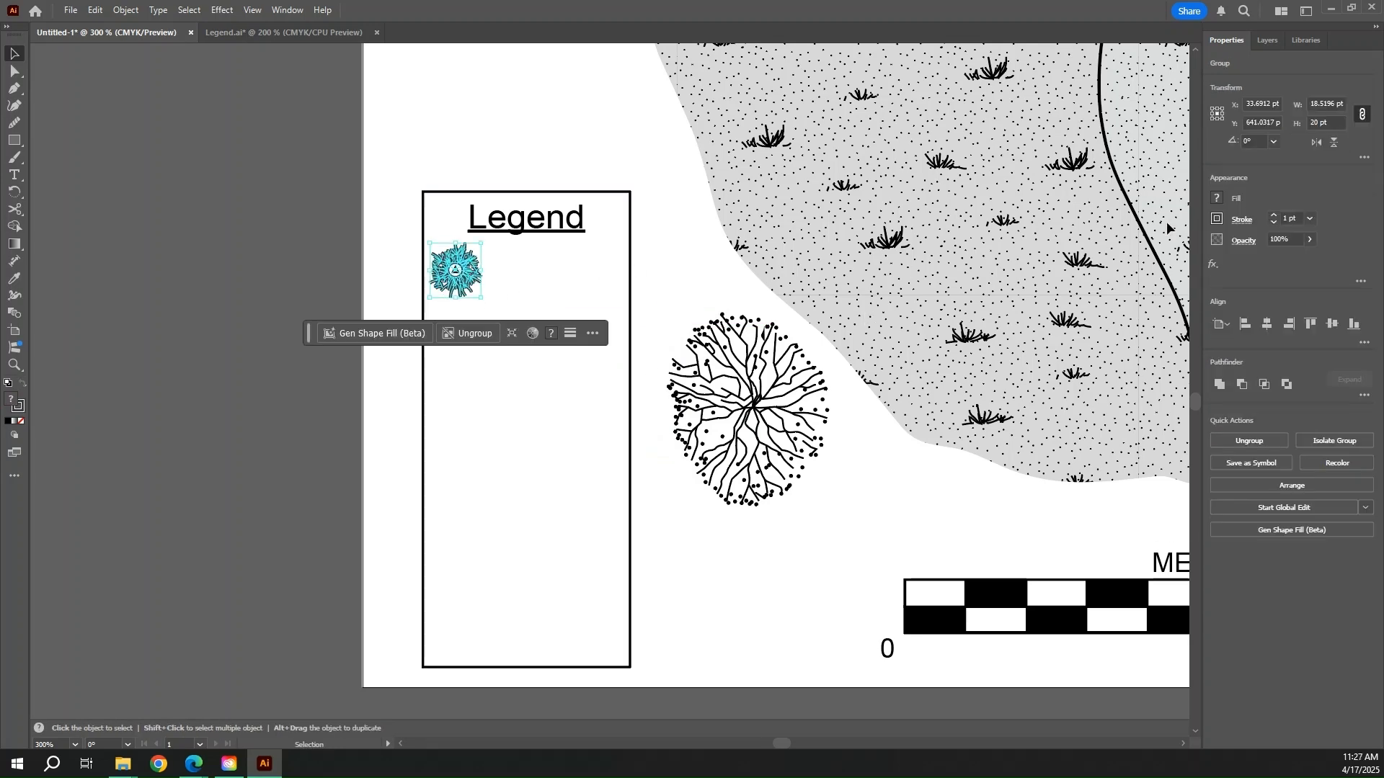
- Reduce the small datum tree symbol's stroke weight to 0.5 pt and group its parts
left_click(1274, 224)
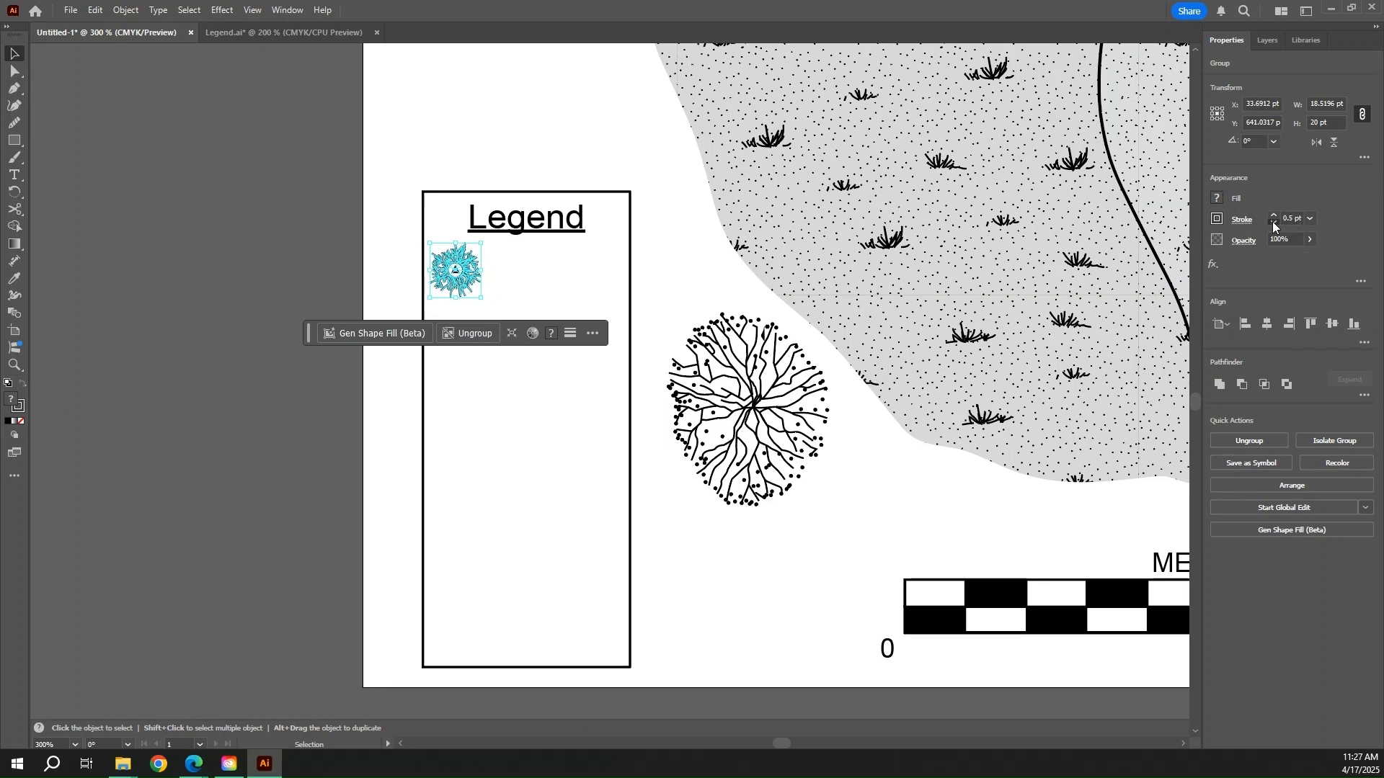
left_click(596, 343)
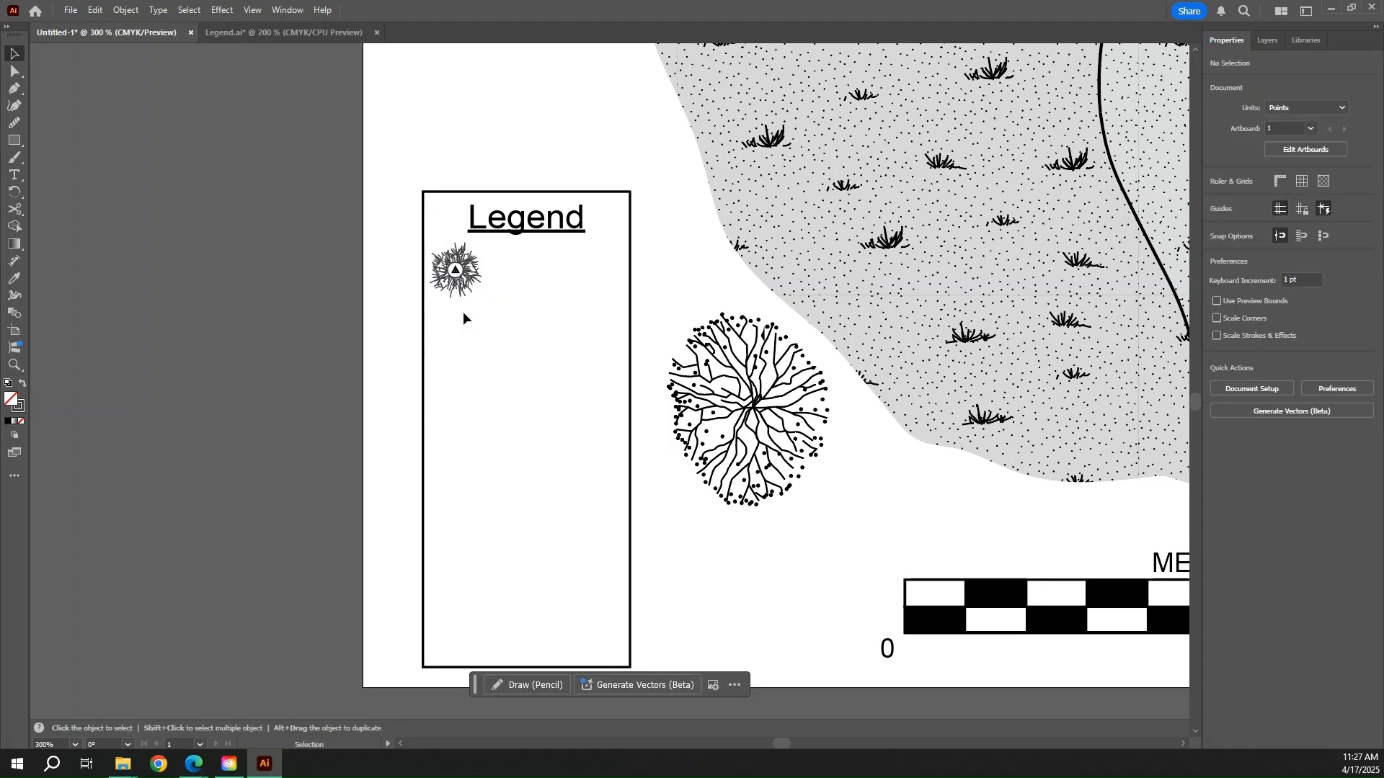
left_click(459, 279)
key("a")
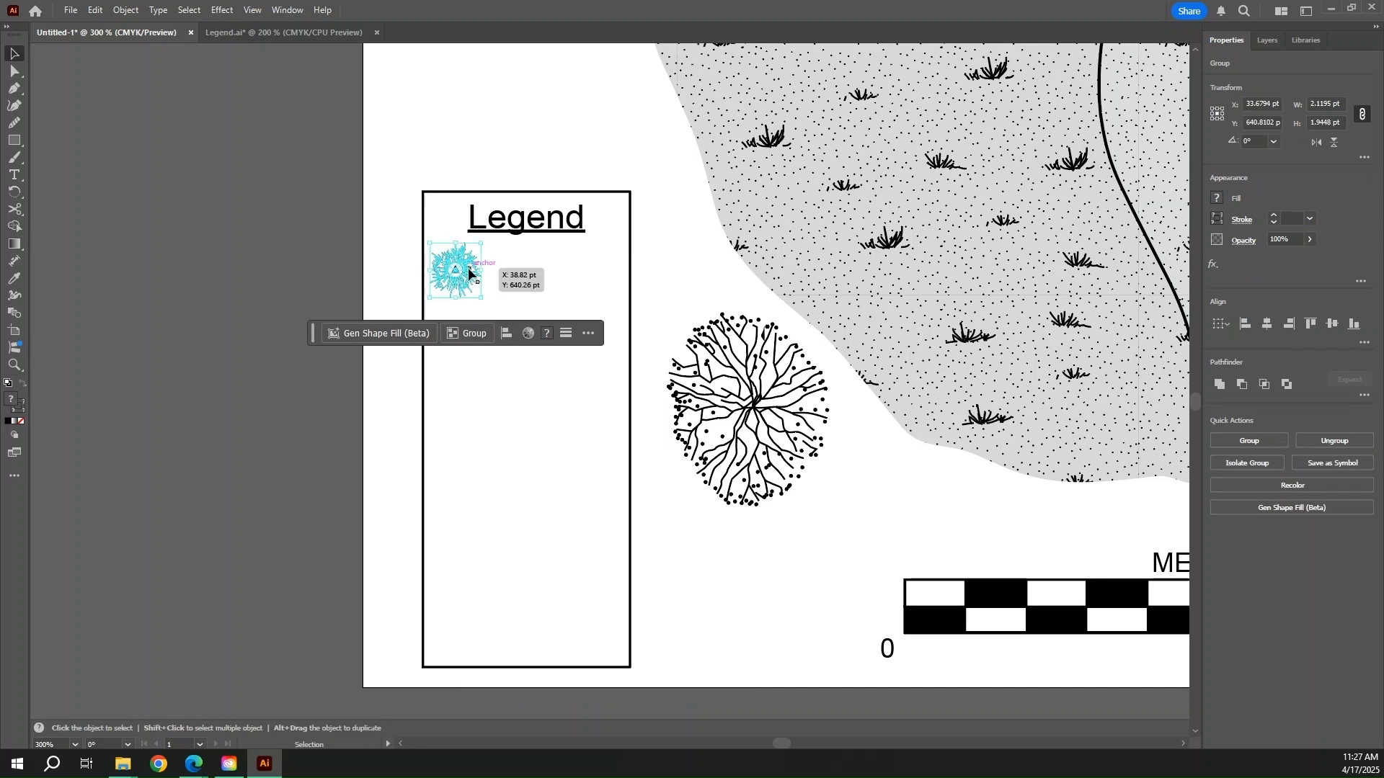
key("ctrl+g")
left_click(681, 265)
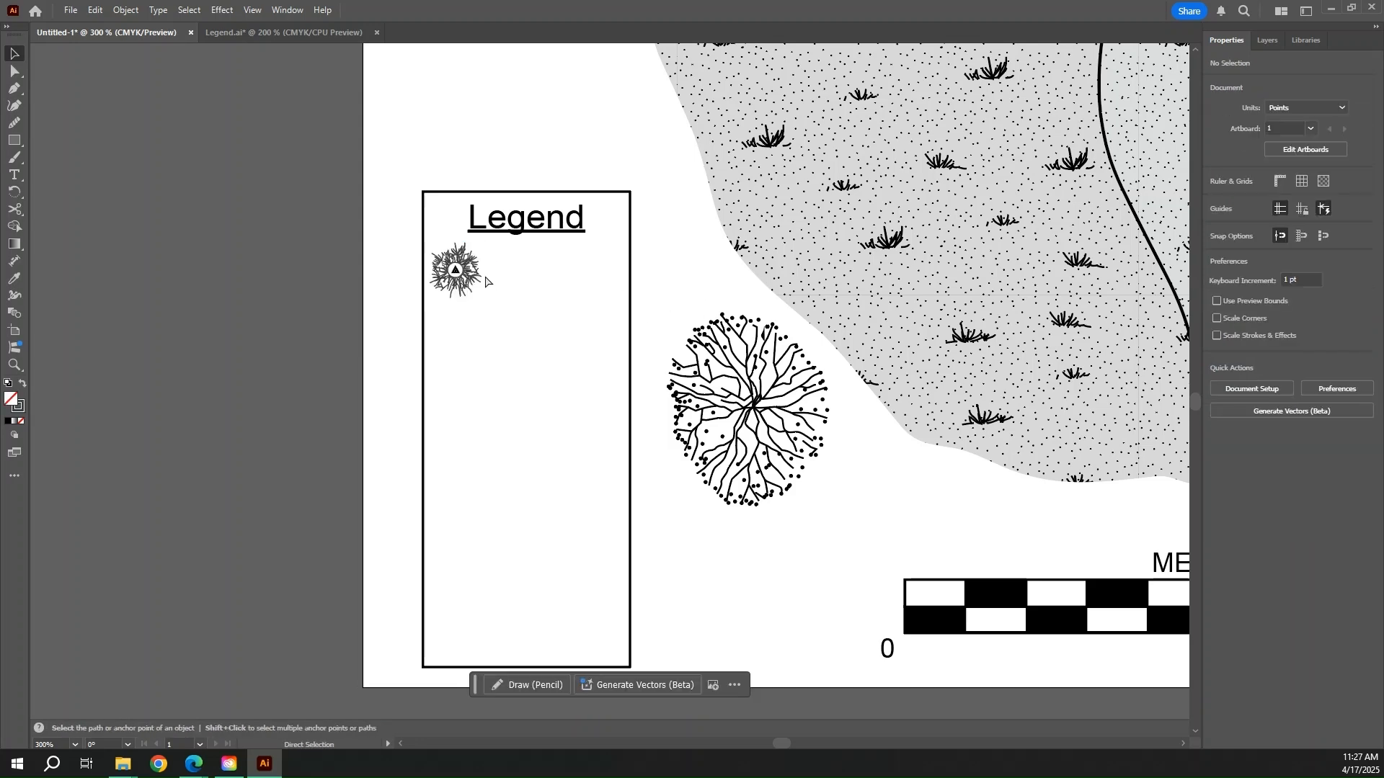
- Add the 10 pt Arial label "-Datum pine" to the legend and place it close beside the tree symbol
scroll(483, 272, "up", 2)
key("ctrl+=")
key("ctrl+t")
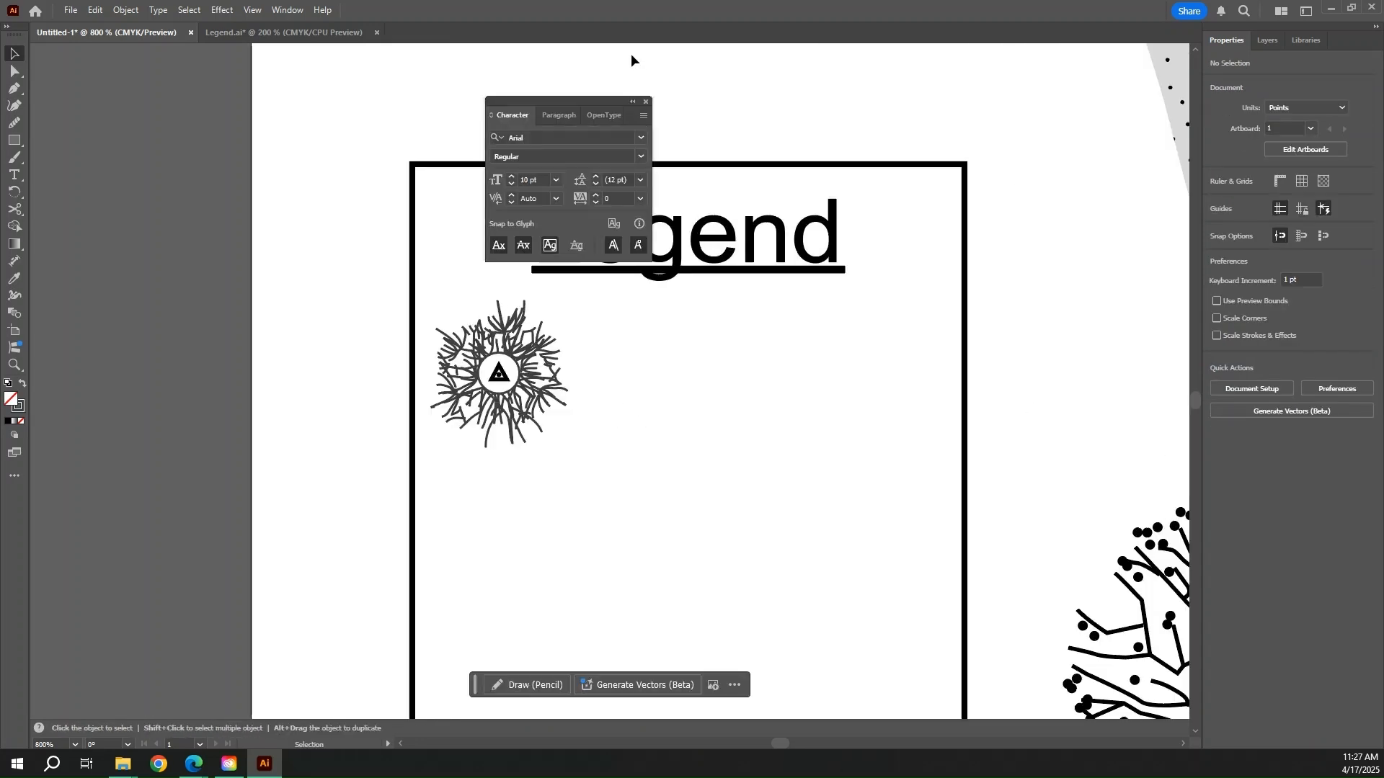
left_click(646, 102)
key("t")
left_click(607, 392)
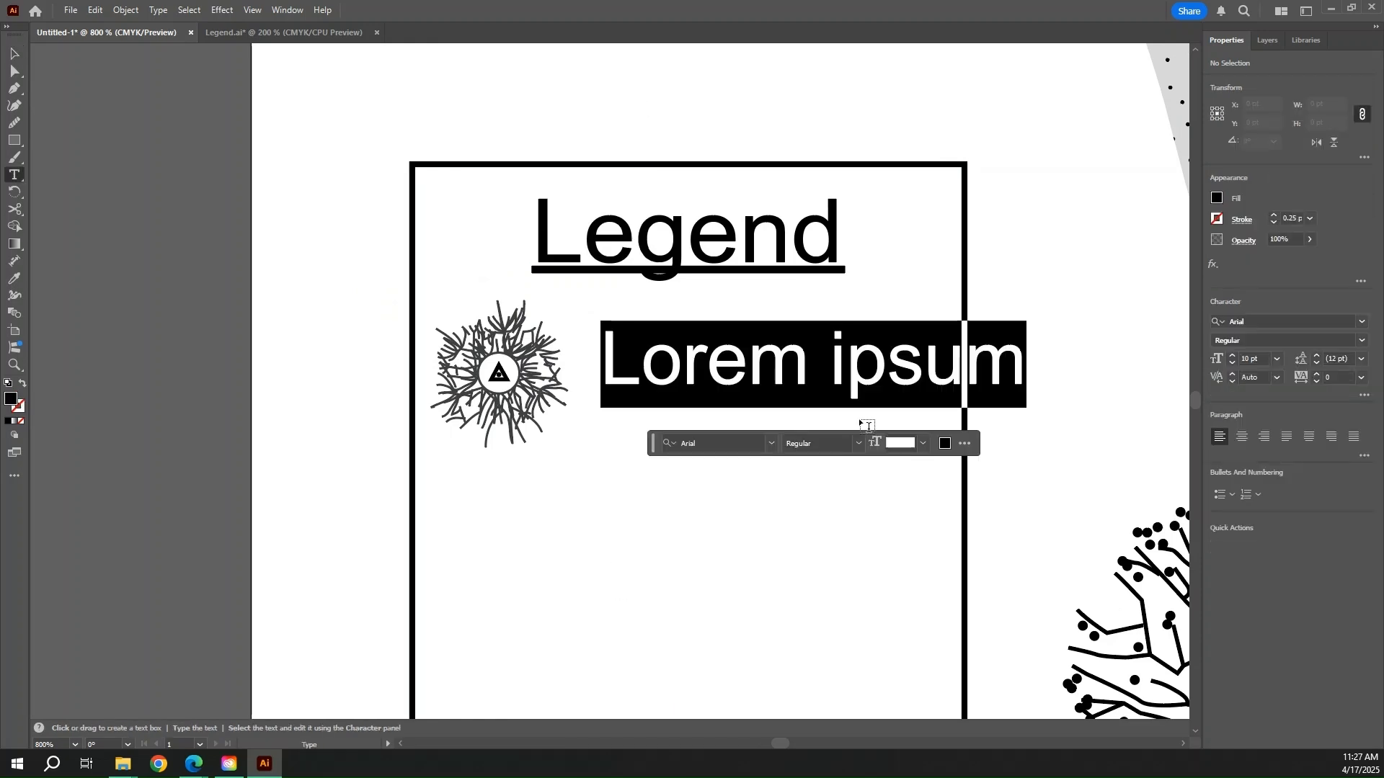
type("-")
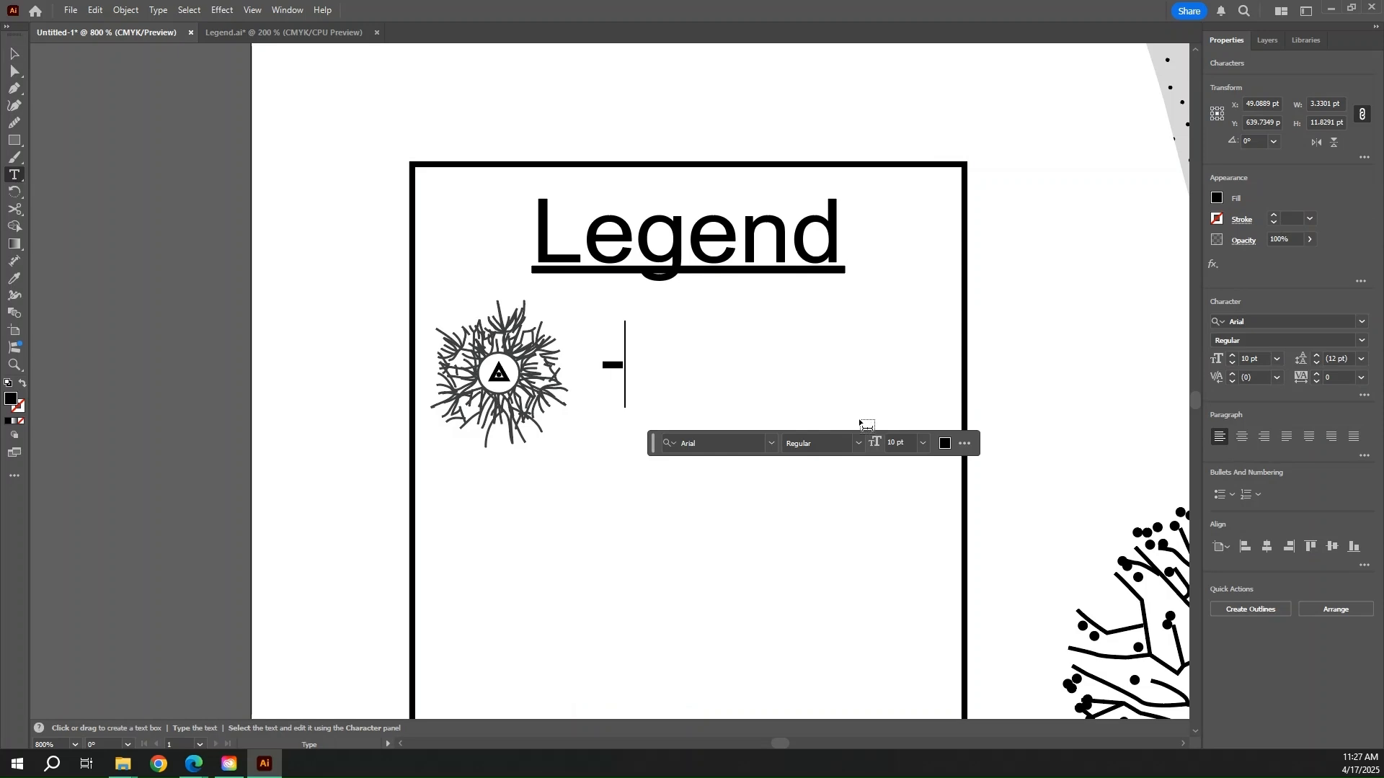
type("Datum pine")
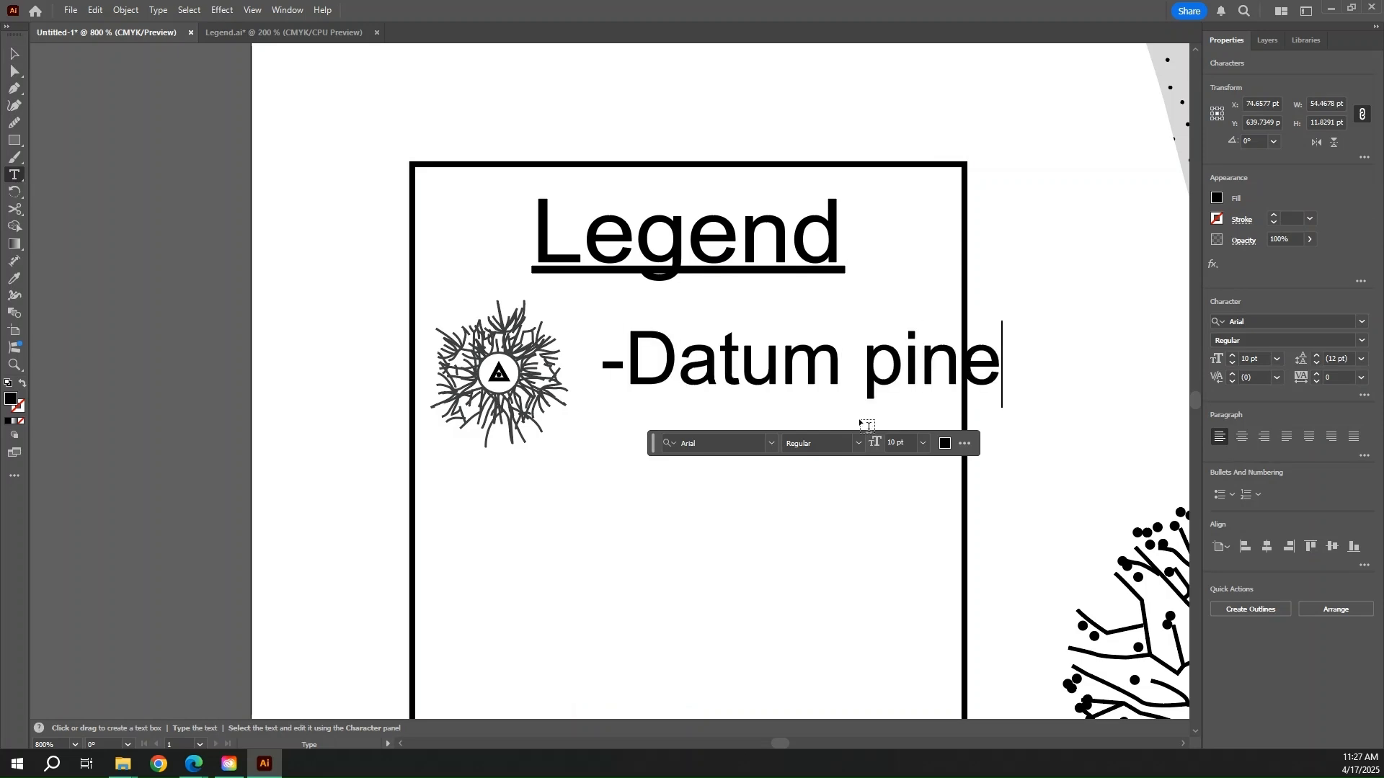
key("Escape")
left_click_drag(811, 372, 784, 383)
- Extend the legend box's left side outward so the box is about 87 pt wide
key("ctrl+minus")
key("ctrl+minus")
key("ctrl+minus")
key("ctrl+minus")
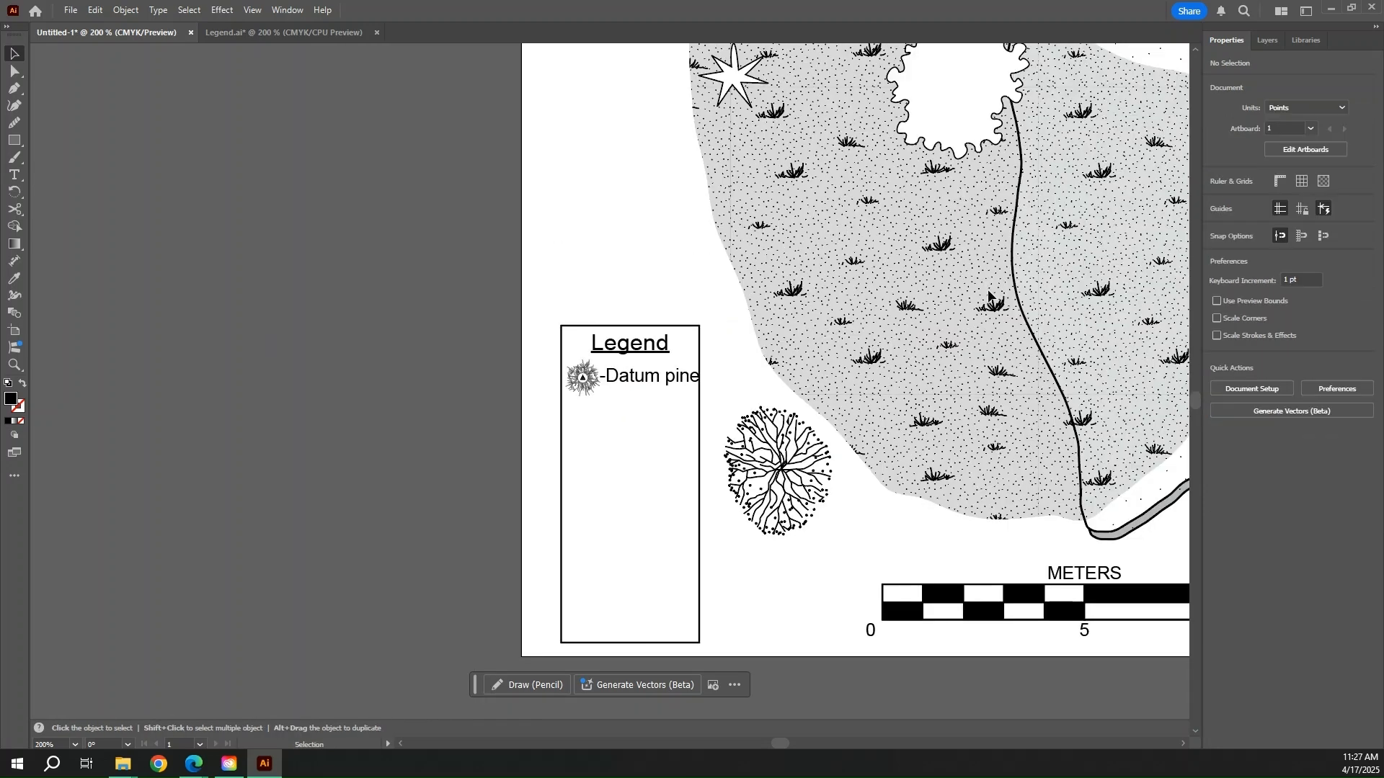
scroll(524, 386, "down", 3)
left_click(562, 412)
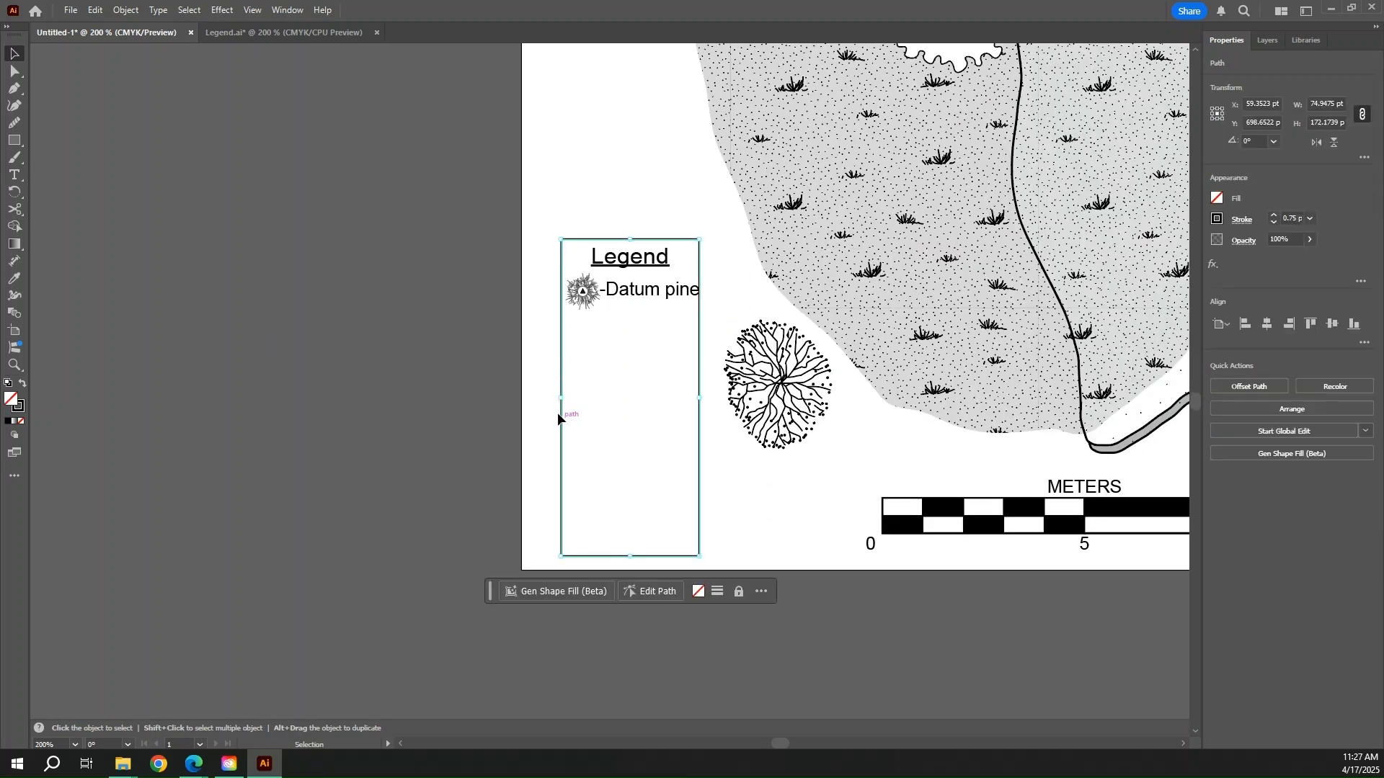
left_click_drag(561, 397, 539, 399)
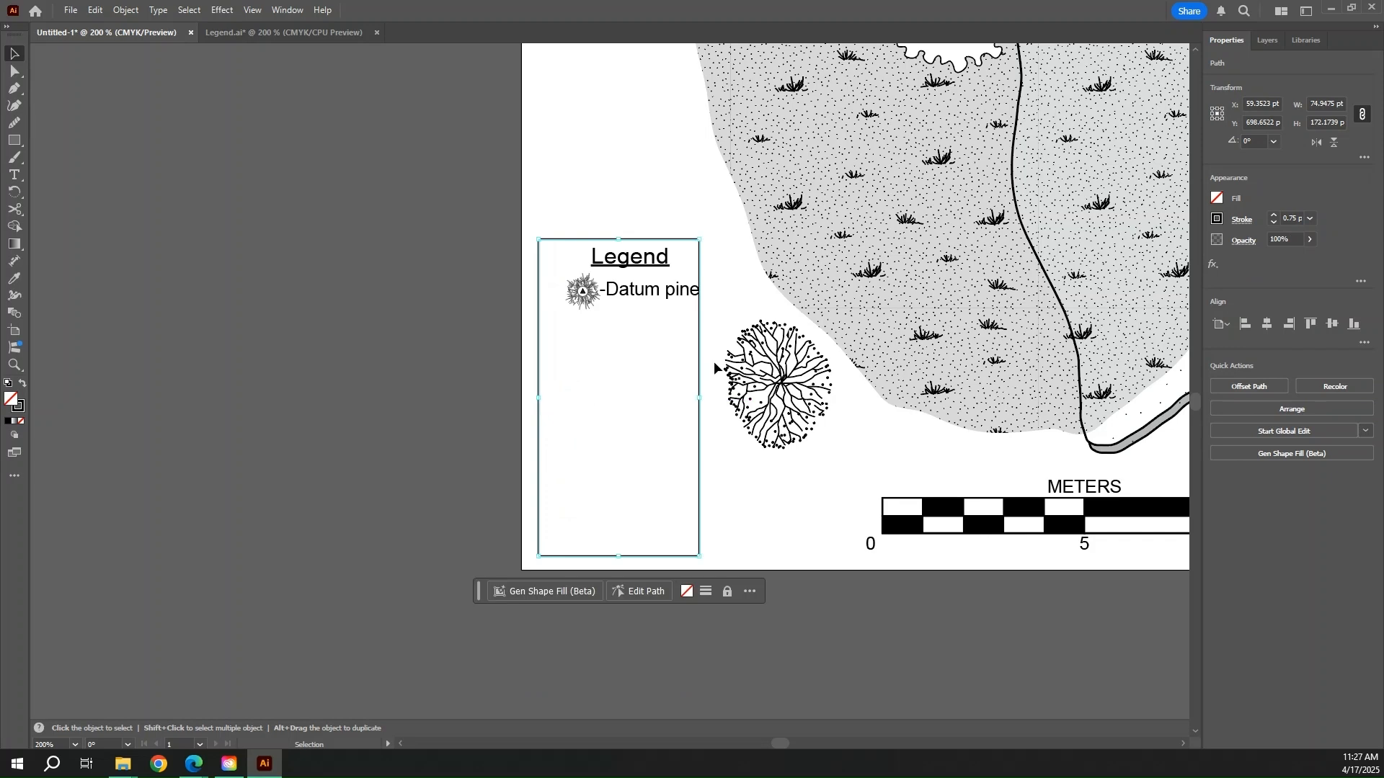
- Move the tree symbol and its "-Datum pine" label together about 12 pt left inside the widened legend box
left_click(651, 291)
left_click(583, 292, "shift")
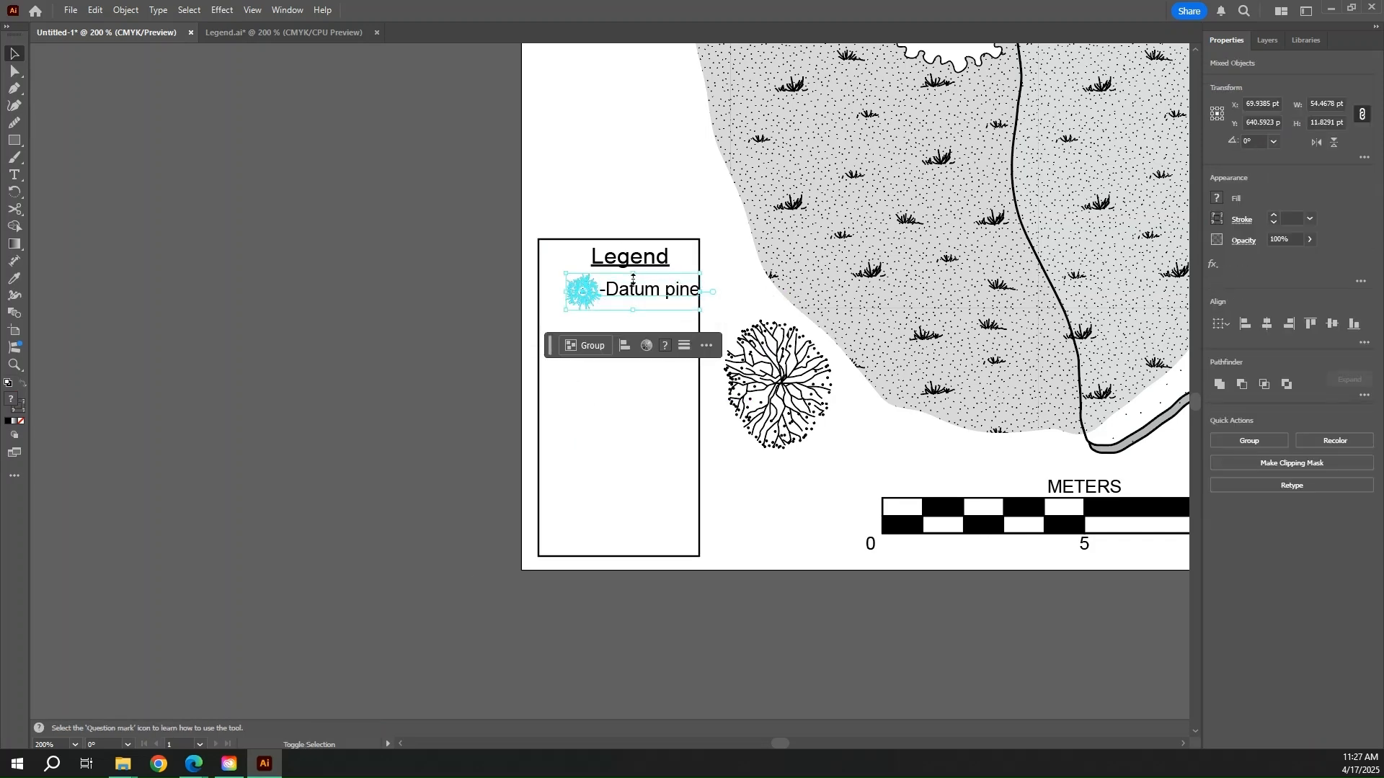
key("Left")
key("Left")
key("Left")
key("Left")
key("Left")
key("Left")
key("Left")
key("Left")
key("Left")
key("Left")
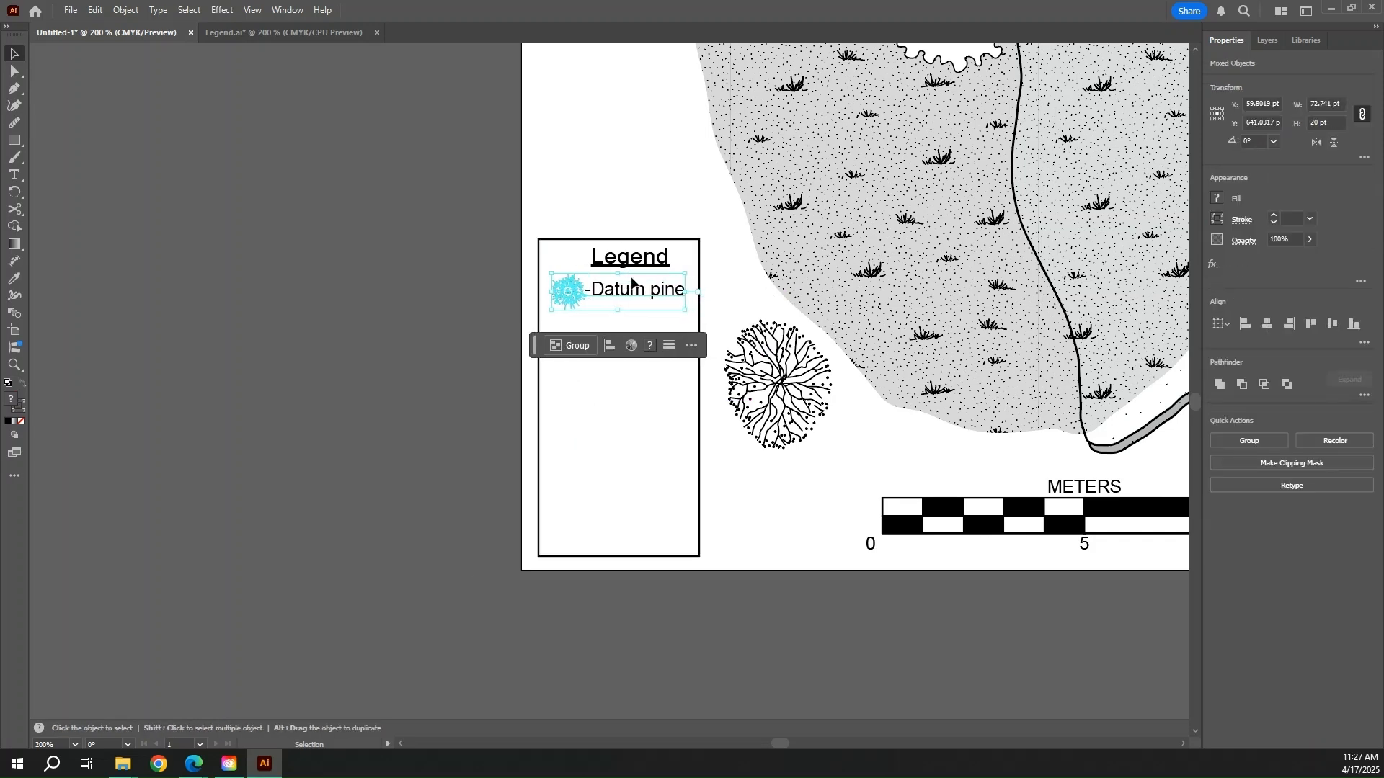
left_click(658, 300)
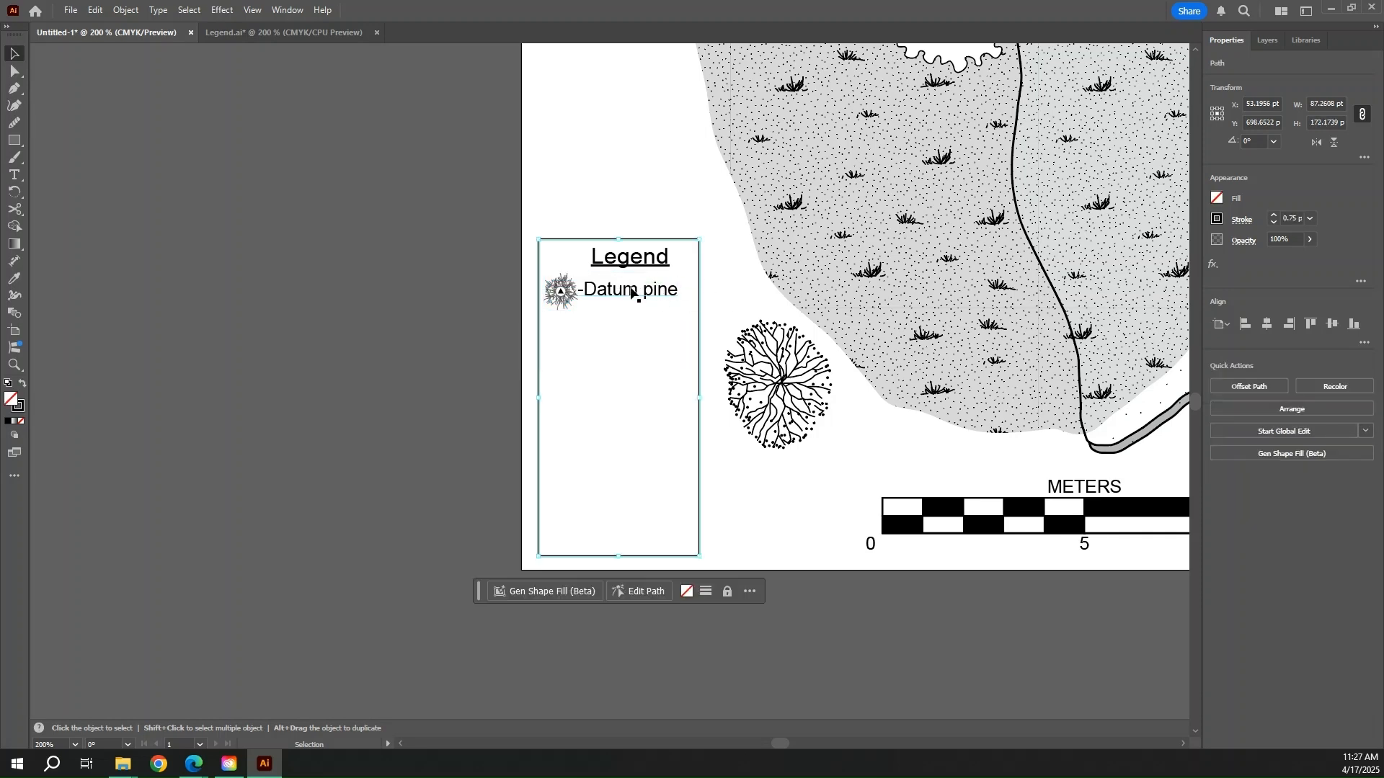
- Nudge the "-Datum pine" label about 5 pt right and 1 pt down to leave a gap beside the symbol
left_click(633, 294)
key("Right")
key("Right")
key("Right")
key("Right")
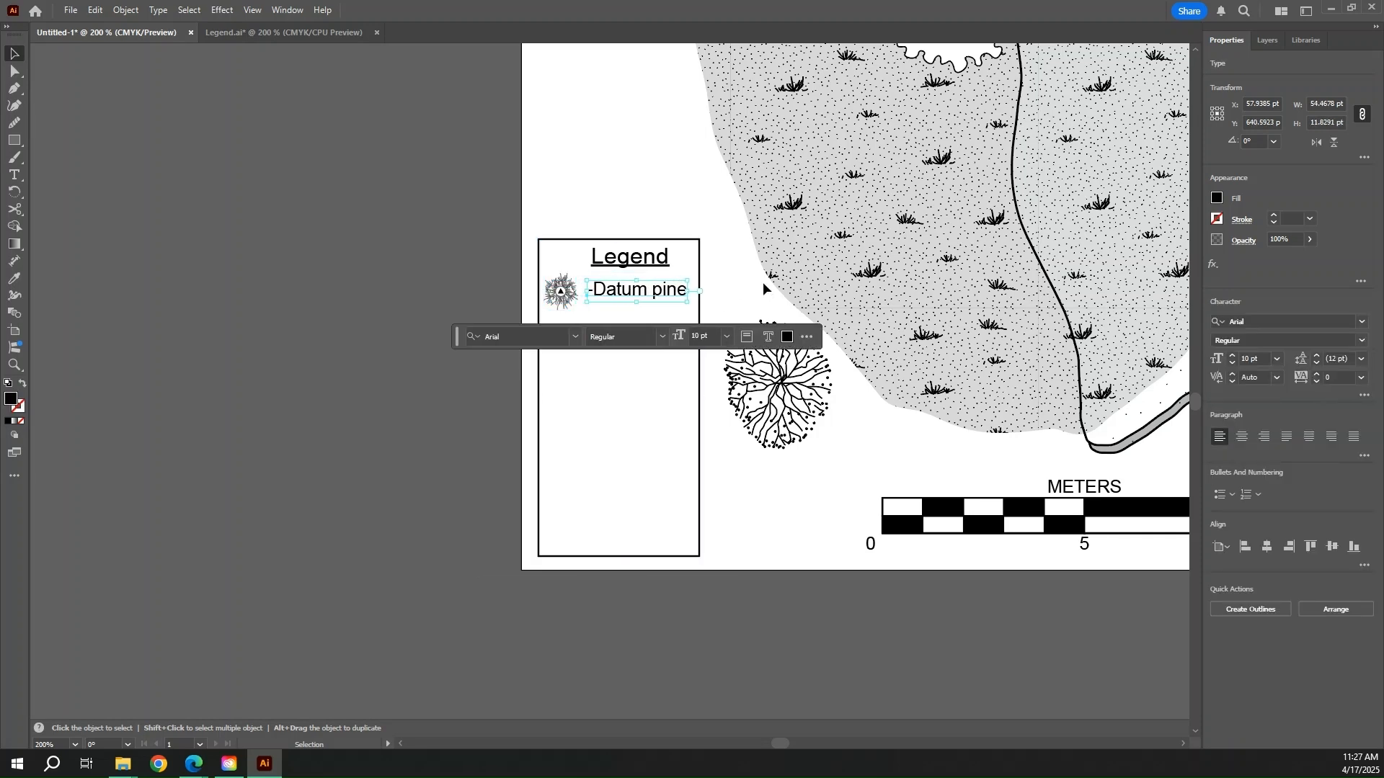
left_click(761, 288)
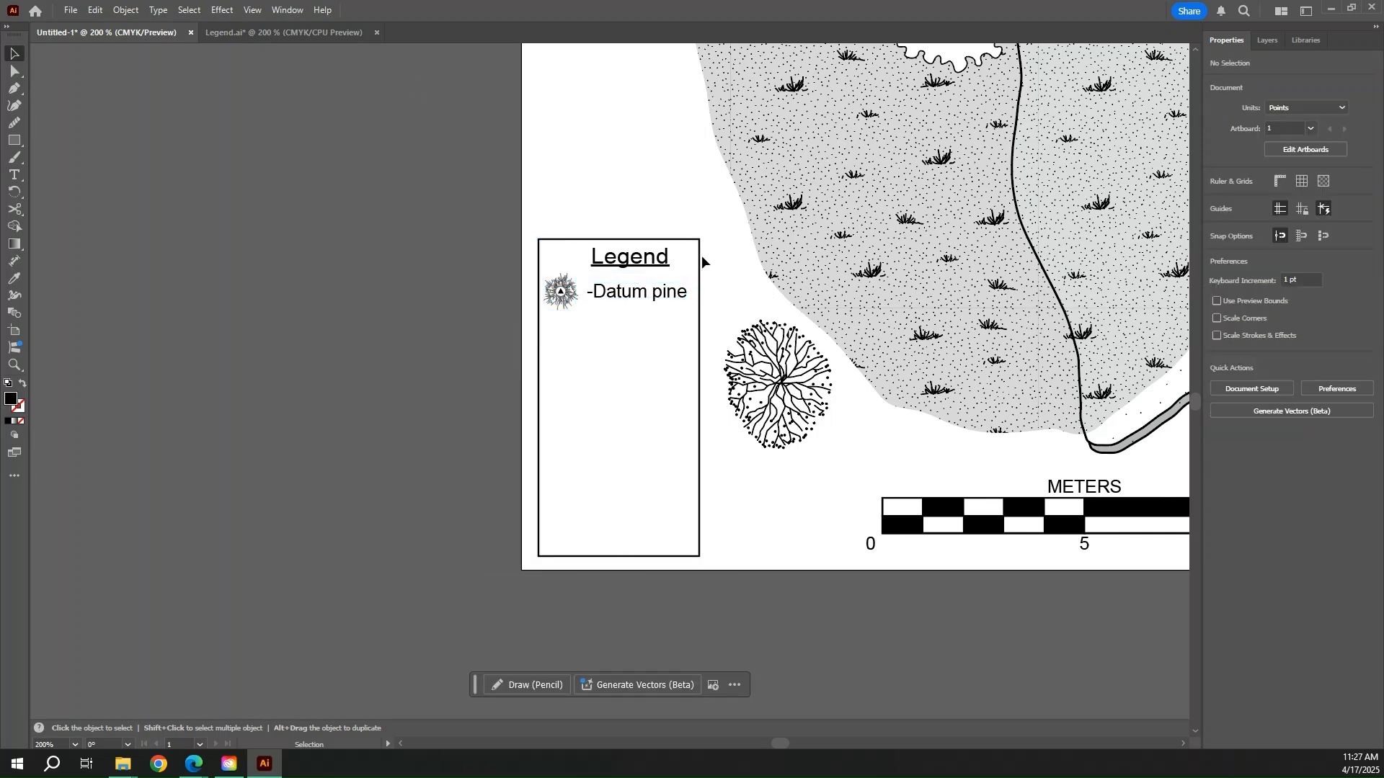
- Center the Legend heading and the legend box horizontally on each other
left_click(665, 254)
left_click(649, 242, "shift")
left_click(1268, 325)
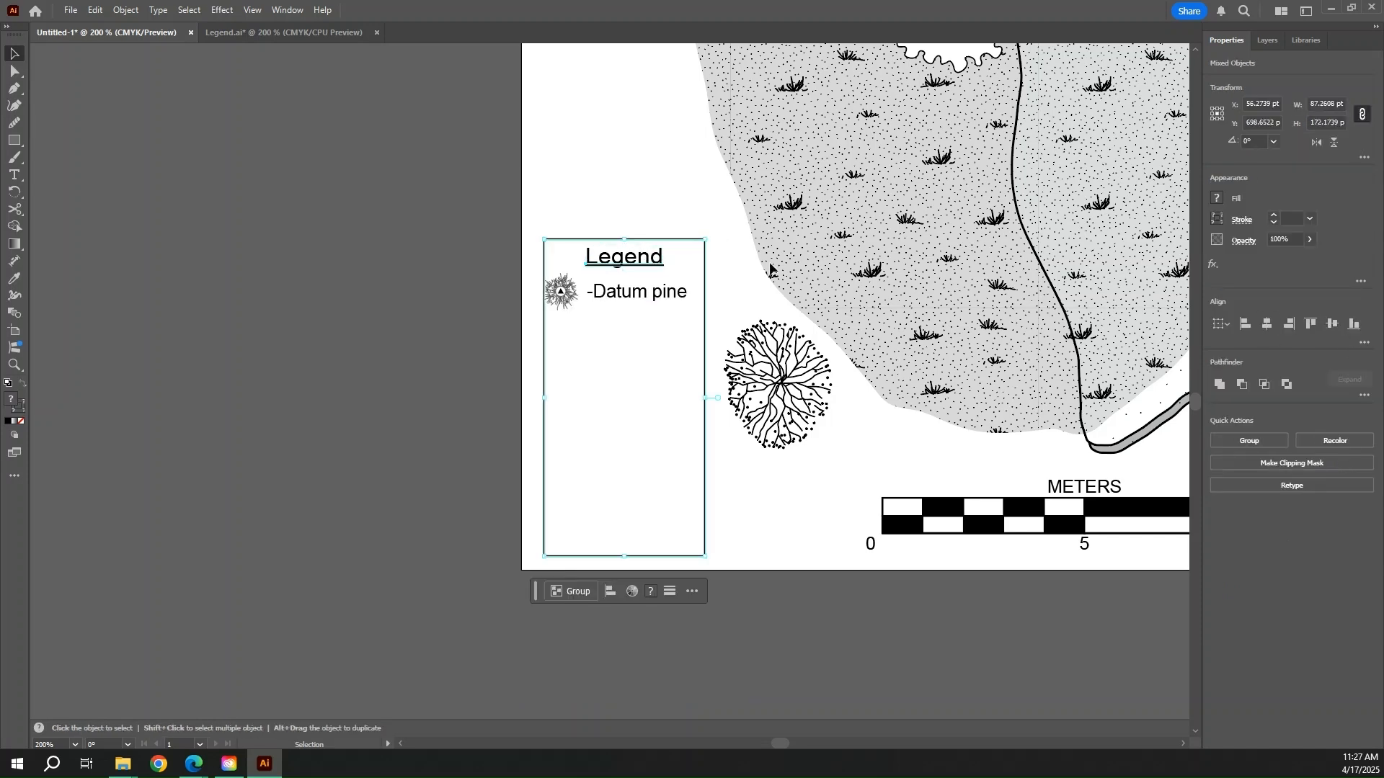
left_click(658, 234)
- Shift the tree symbol and its "-Datum pine" label slightly right, clear of the legend box's left edge
left_click(630, 295)
left_click(558, 292, "shift")
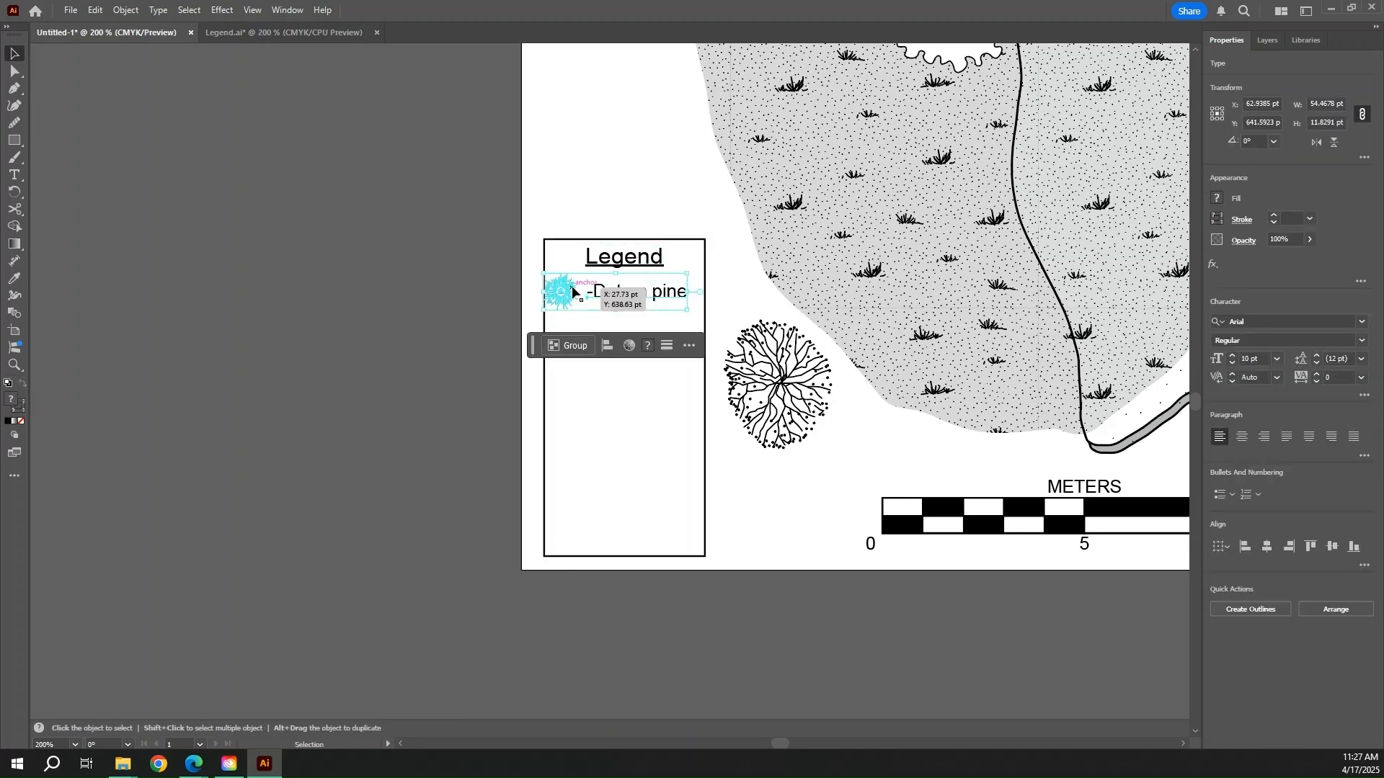
left_click_drag(560, 292, 575, 292)
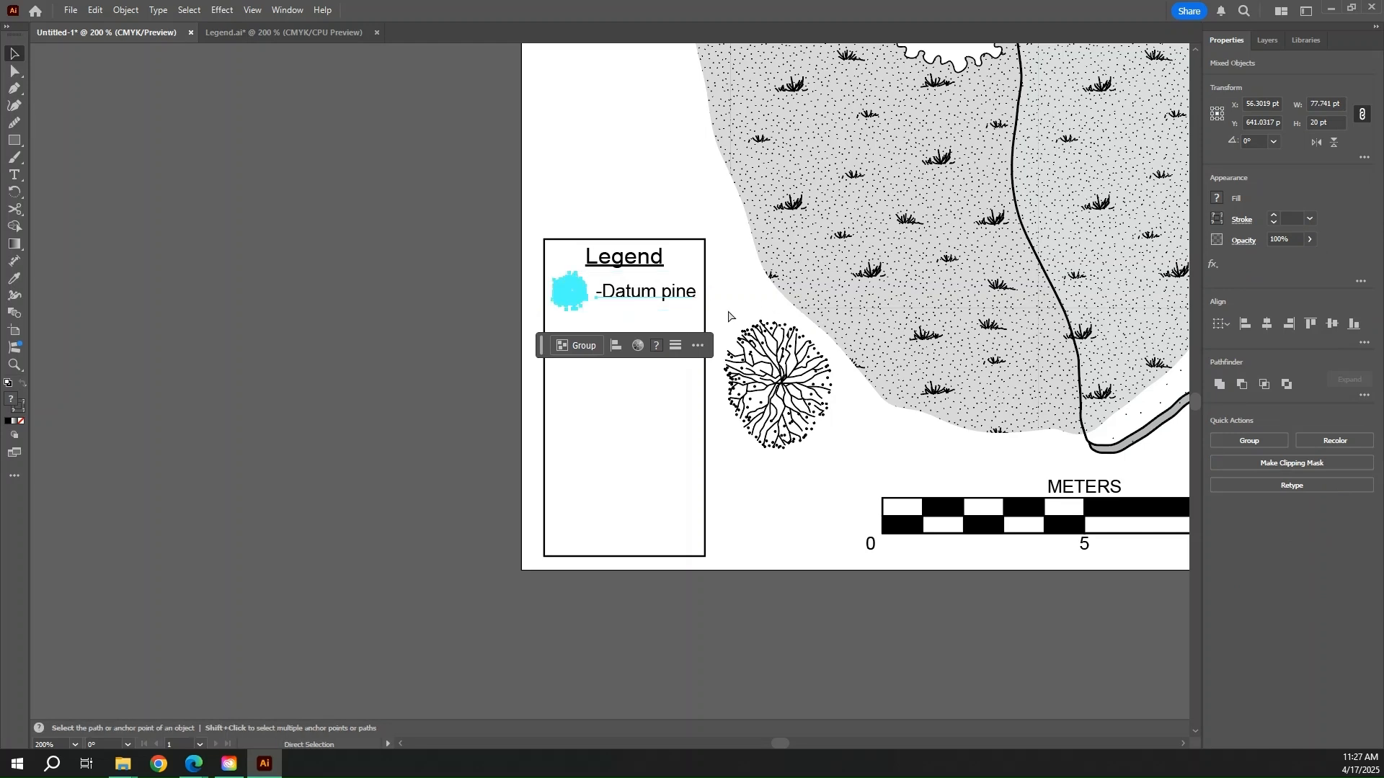
left_click(715, 315)
left_click(646, 292)
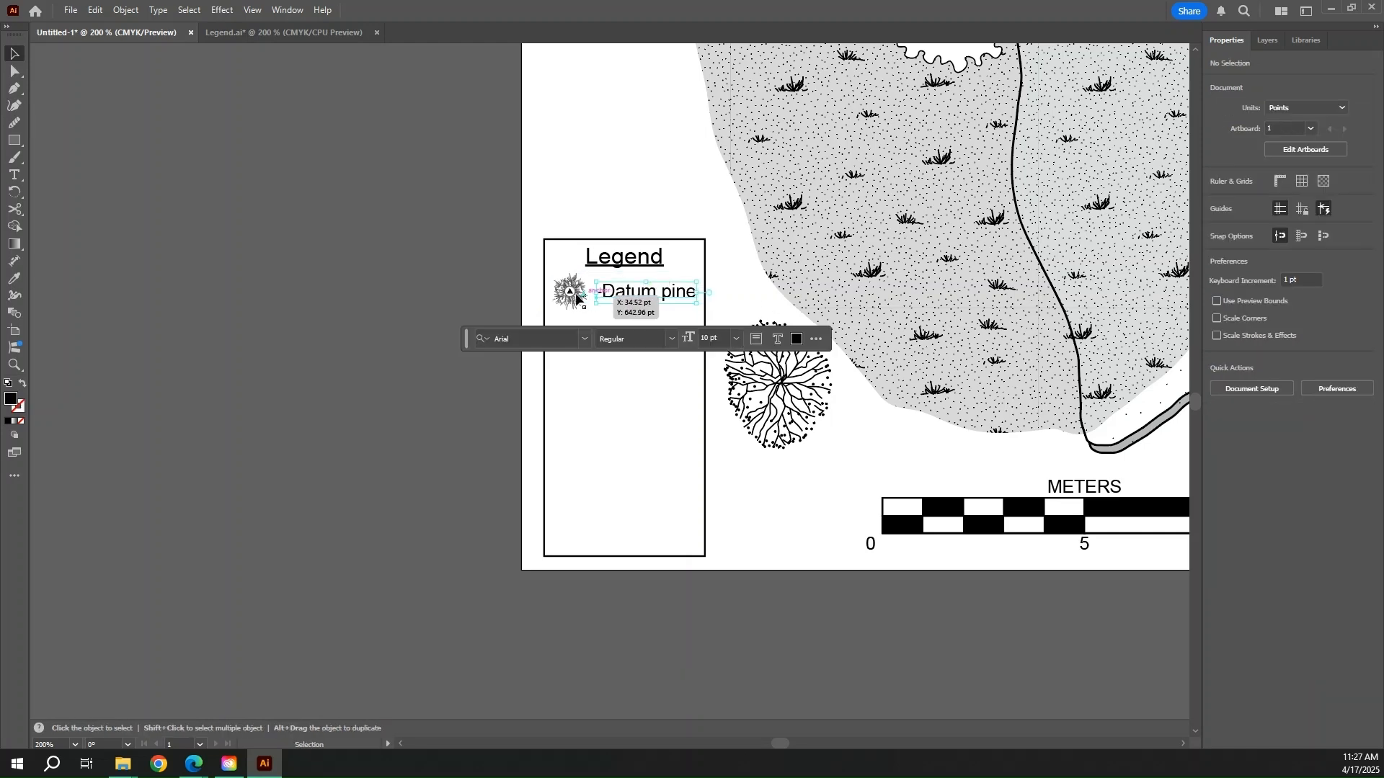
left_click(652, 177)
- Unlock Layer 3, which holds the stone features on the map
scroll(730, 355, "up", 3)
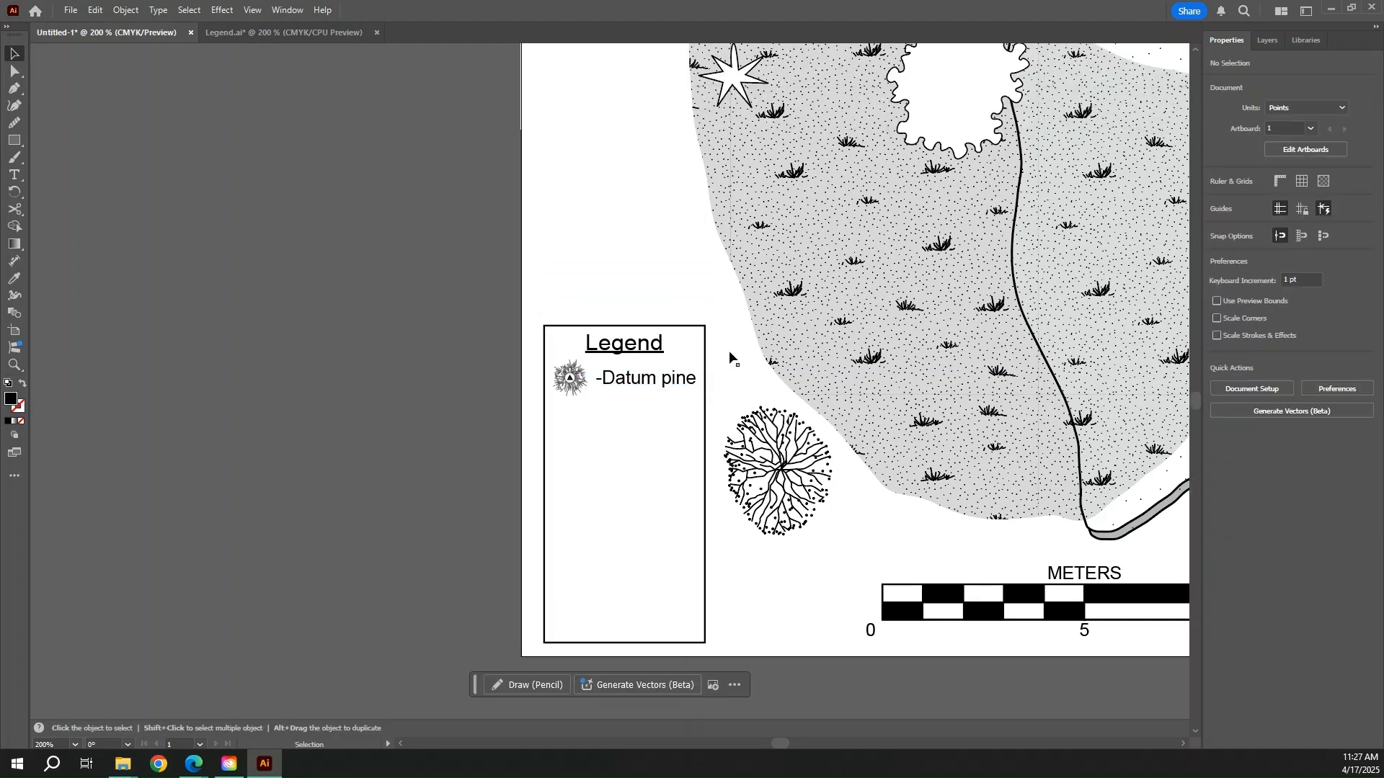
scroll(746, 345, "down", 2)
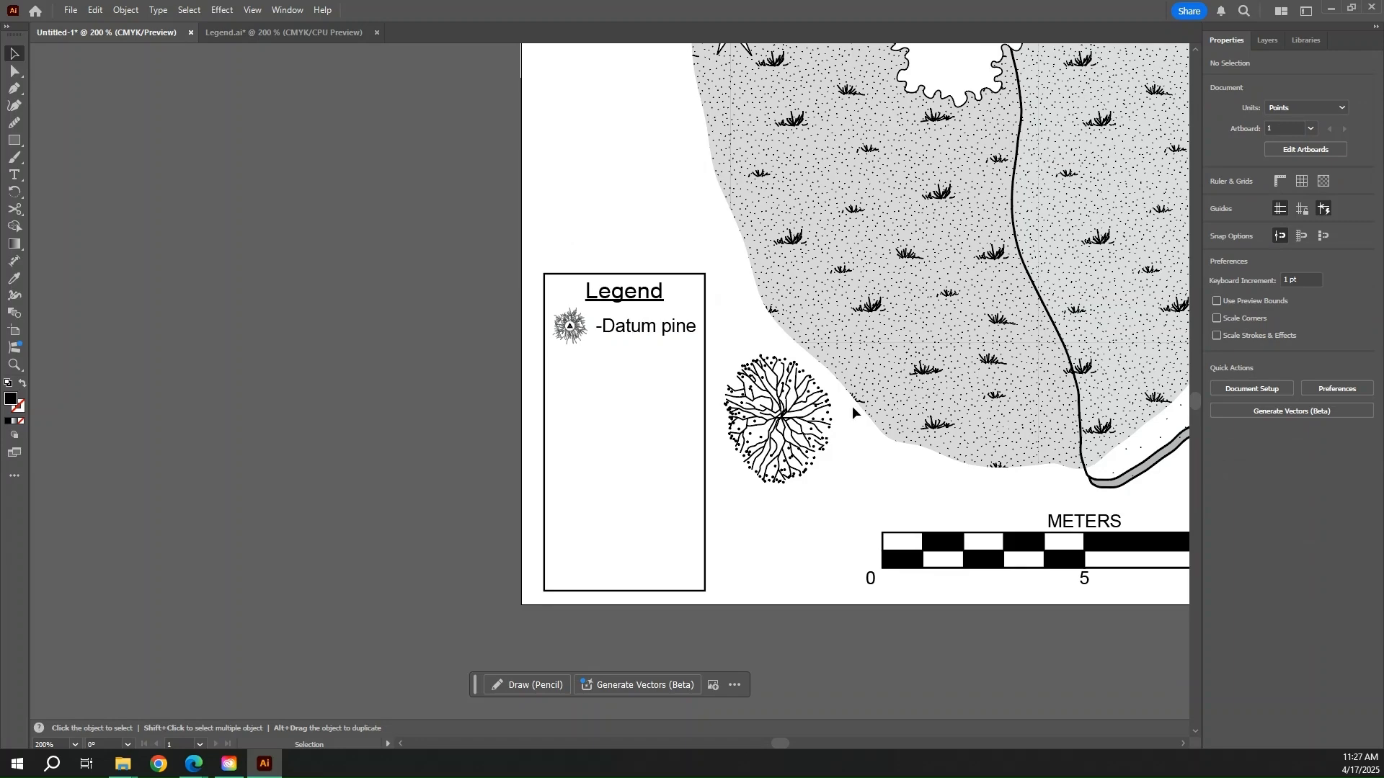
scroll(746, 507, "down", 2)
scroll(908, 349, "up", 3)
left_click(1266, 39)
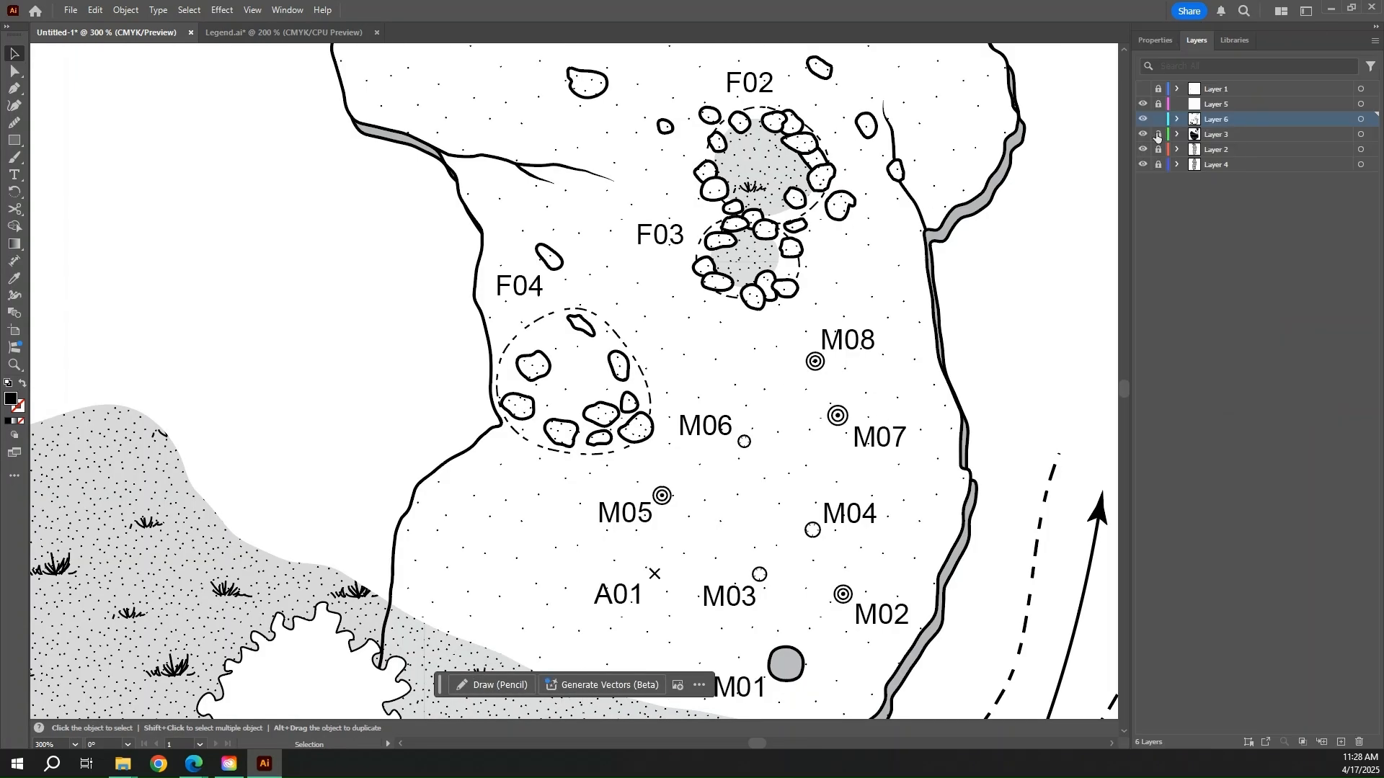
left_click(1156, 135)
- Copy the F03 rock ring, leaving out the neighbouring stone, and paste it near the legend box
left_click_drag(498, 310, 652, 453)
scroll(745, 322, "left", 1)
left_click_drag(756, 317, 857, 216)
left_click(829, 214, "shift")
key("ctrl+c")
scroll(829, 216, "down", 5)
key("ctrl+v")
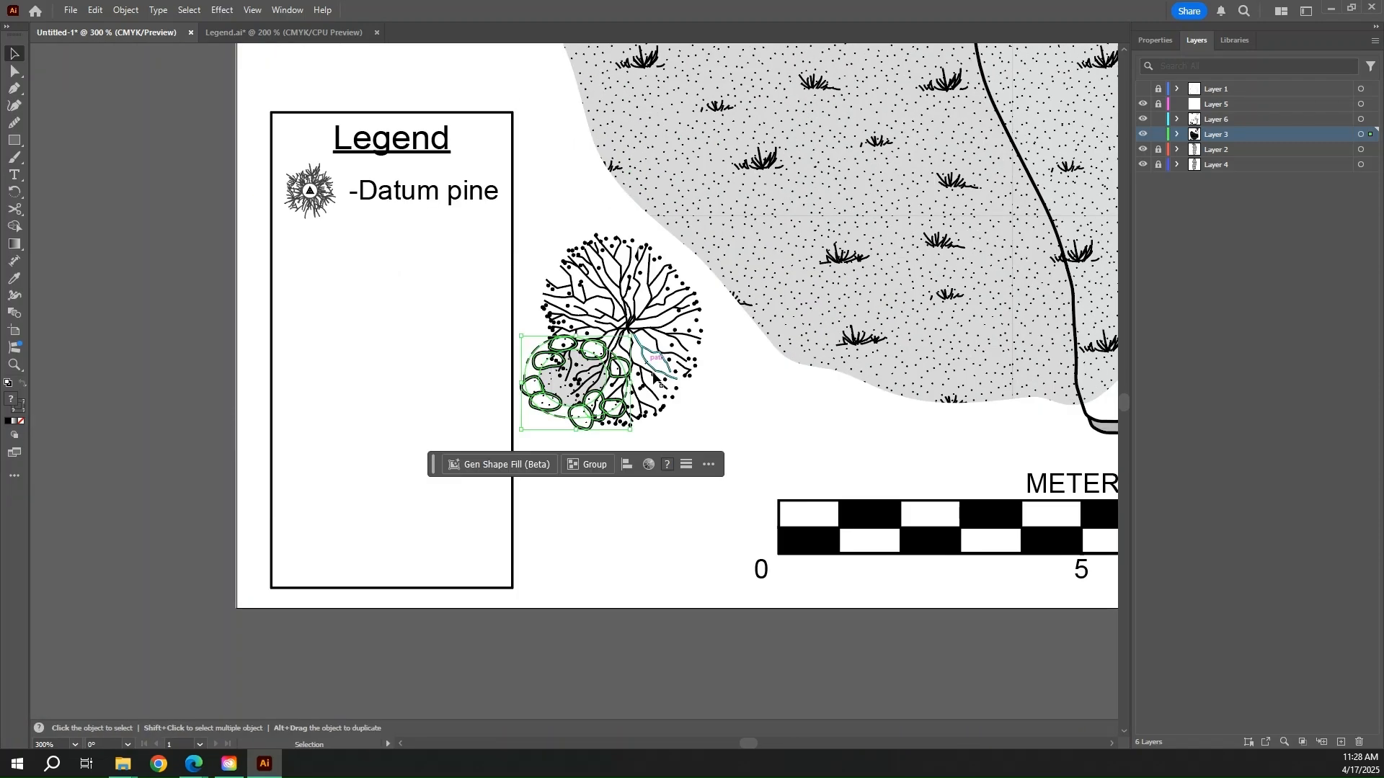
- Place the rock ring under the datum pine symbol, delete its shaded fill, and set its width to 20 pt
left_click_drag(576, 382, 340, 241)
key("Delete")
left_click(1154, 40)
left_click(1313, 104)
type("20t")
- Add the two-line label "-Granary/ Rock Ring" beside the rock ring symbol in the legend
left_click(349, 253)
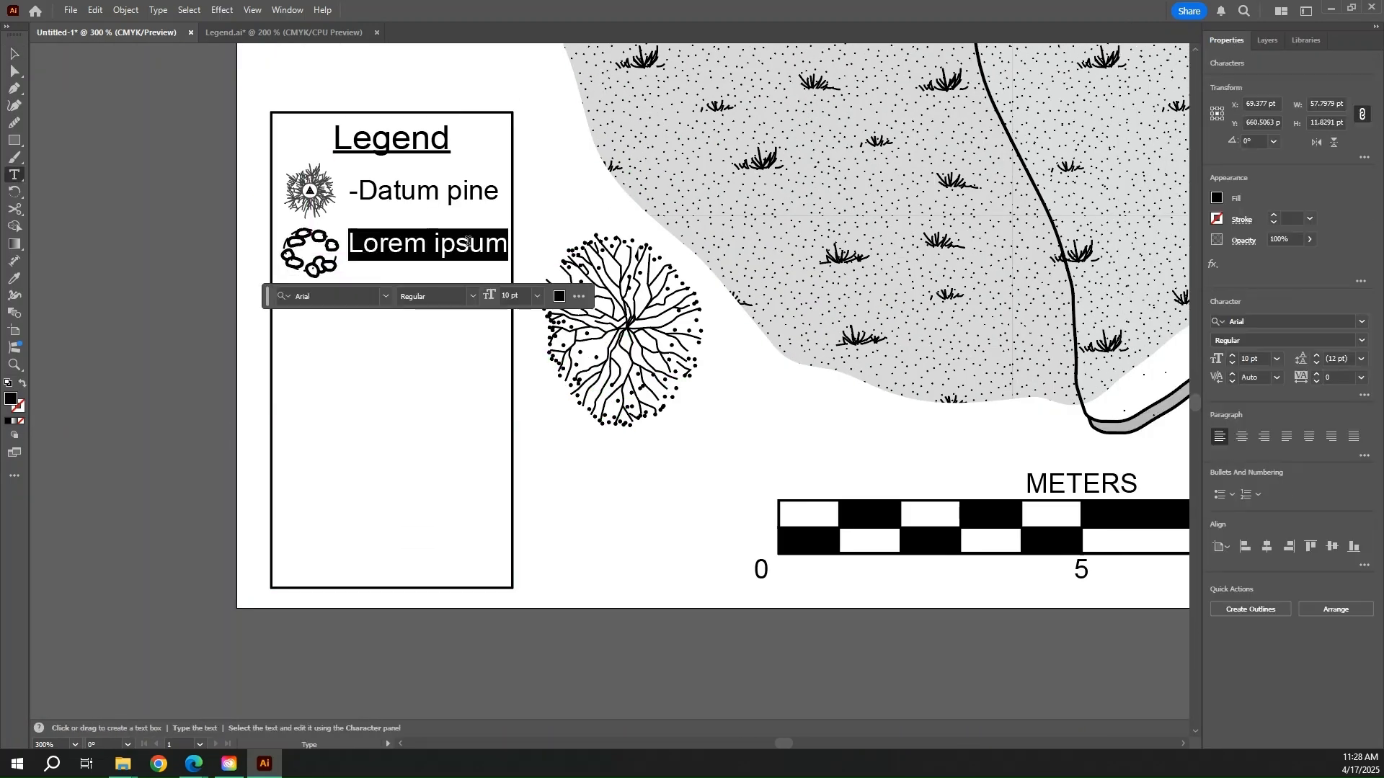
type("-Granary/")
key("Return")
type("Rock Ring")
key("Escape")
- Resize the concentric-circle, ticked-circle and gray slick symbols to 20 pt and align them in the legend's symbol column
scroll(378, 369, "down", 2)
scroll(214, 484, "down", 4)
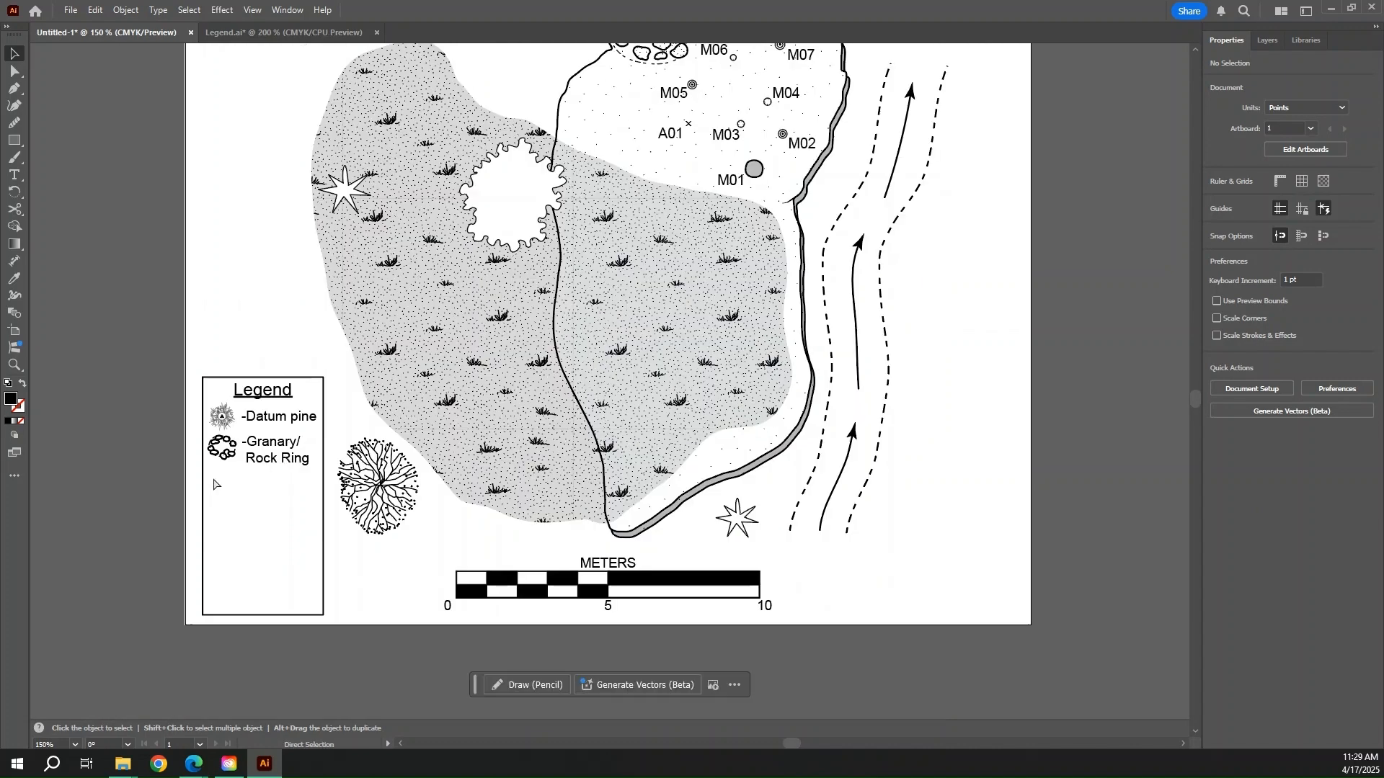
left_click(550, 312)
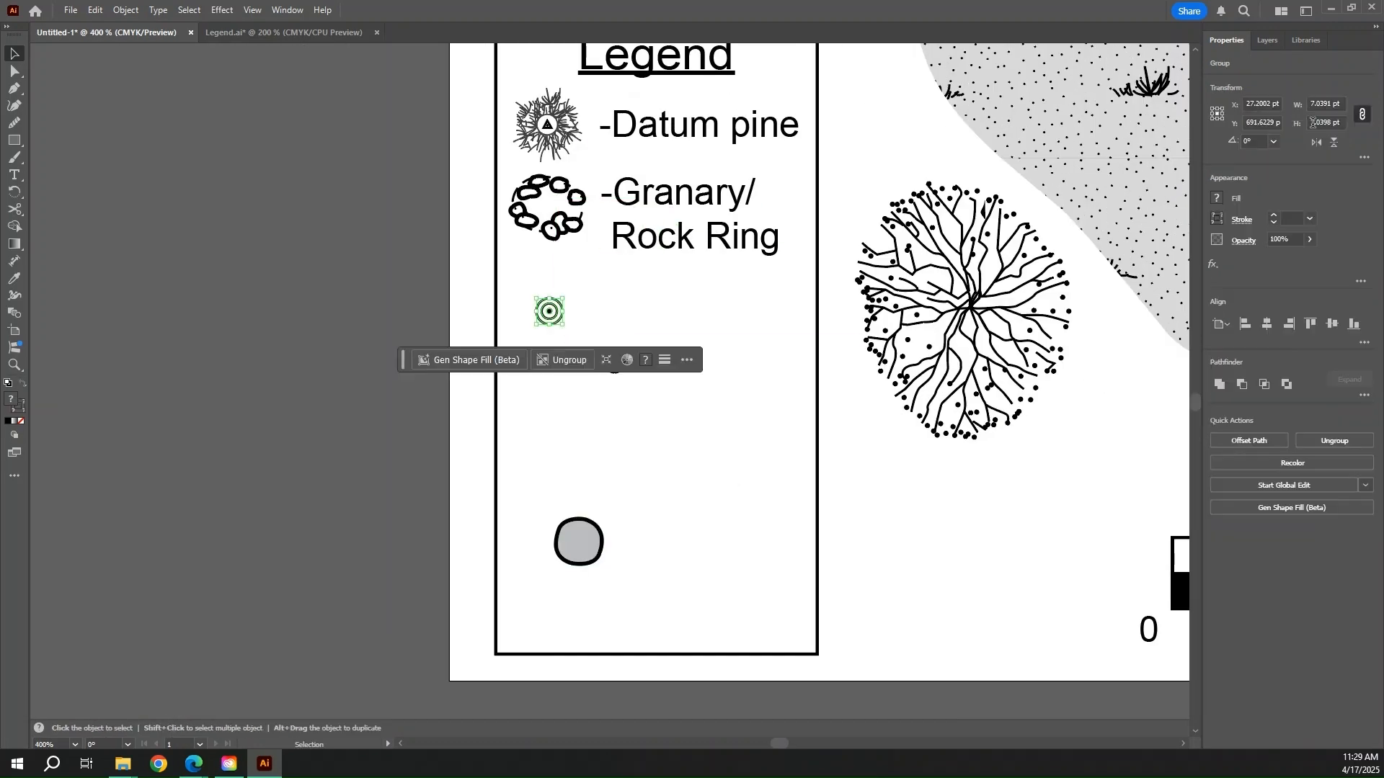
left_click(1324, 124)
type("20")
left_click(614, 361)
left_click(1324, 124)
type("20")
left_click_drag(641, 359, 583, 407)
left_click(578, 540)
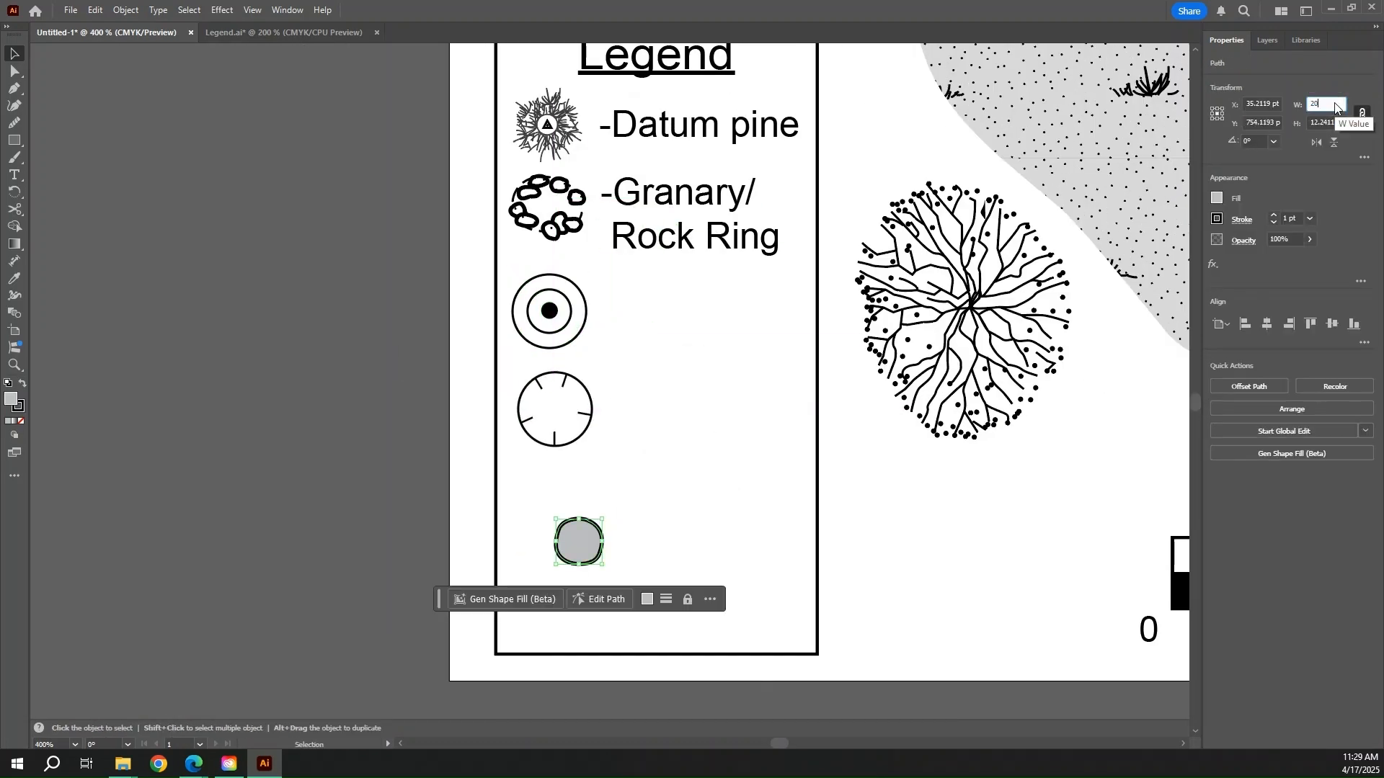
left_click_drag(579, 542, 562, 517)
- Extend the legend box upward and move the Datum pine and Granary/Rock Ring entries up beneath the heading
scroll(608, 381, "down", 4)
left_click(648, 288)
left_click_drag(621, 287, 621, 225)
left_click_drag(581, 338, 577, 337)
left_click_drag(620, 297, 656, 351)
left_click_drag(627, 317, 627, 261)
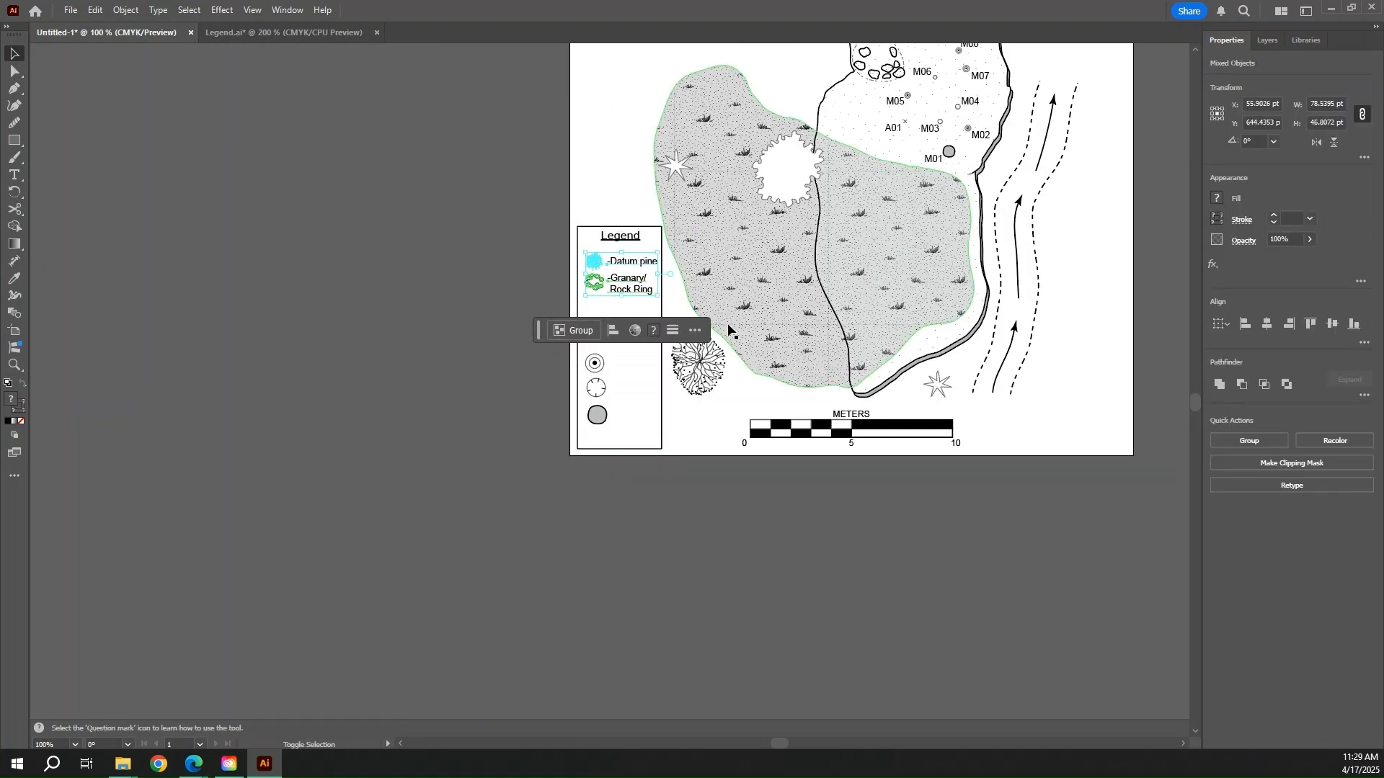
key("shift+Up")
mouse_move(582, 348)
left_mouse_down()
mouse_move(606, 407)
mouse_move(606, 341)
left_mouse_up()
- Add the two-line label "-Conical Mortar" beside the concentric-circle symbol
scroll(619, 284, "up", 5)
left_click(575, 383)
key("t")
left_click(556, 386)
type("-Conical Mortar")
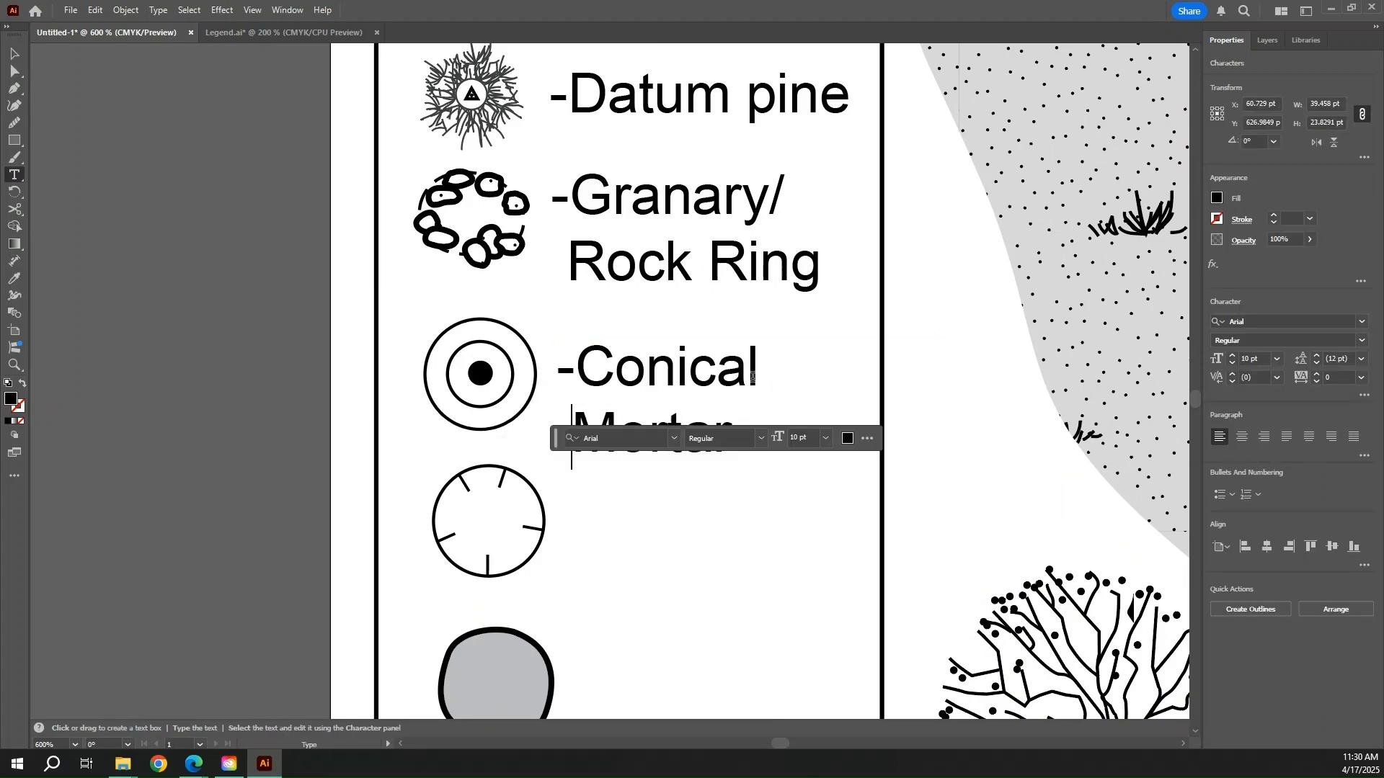
- Label the ticked circle "-Saucer Mortar" and the gray shape "-Milling Slick", adjusting the last label's position beside its symbol
scroll(752, 377, "down", 2)
left_click(571, 423)
type("-Saucer Mortar")
scroll(658, 451, "down", 2)
left_click(587, 471)
type("-Milling Slick")
left_click_drag(679, 294, 673, 278)
key("ctrl+minus")
key("ctrl+minus")
key("ctrl+minus")
key("ctrl+minus")
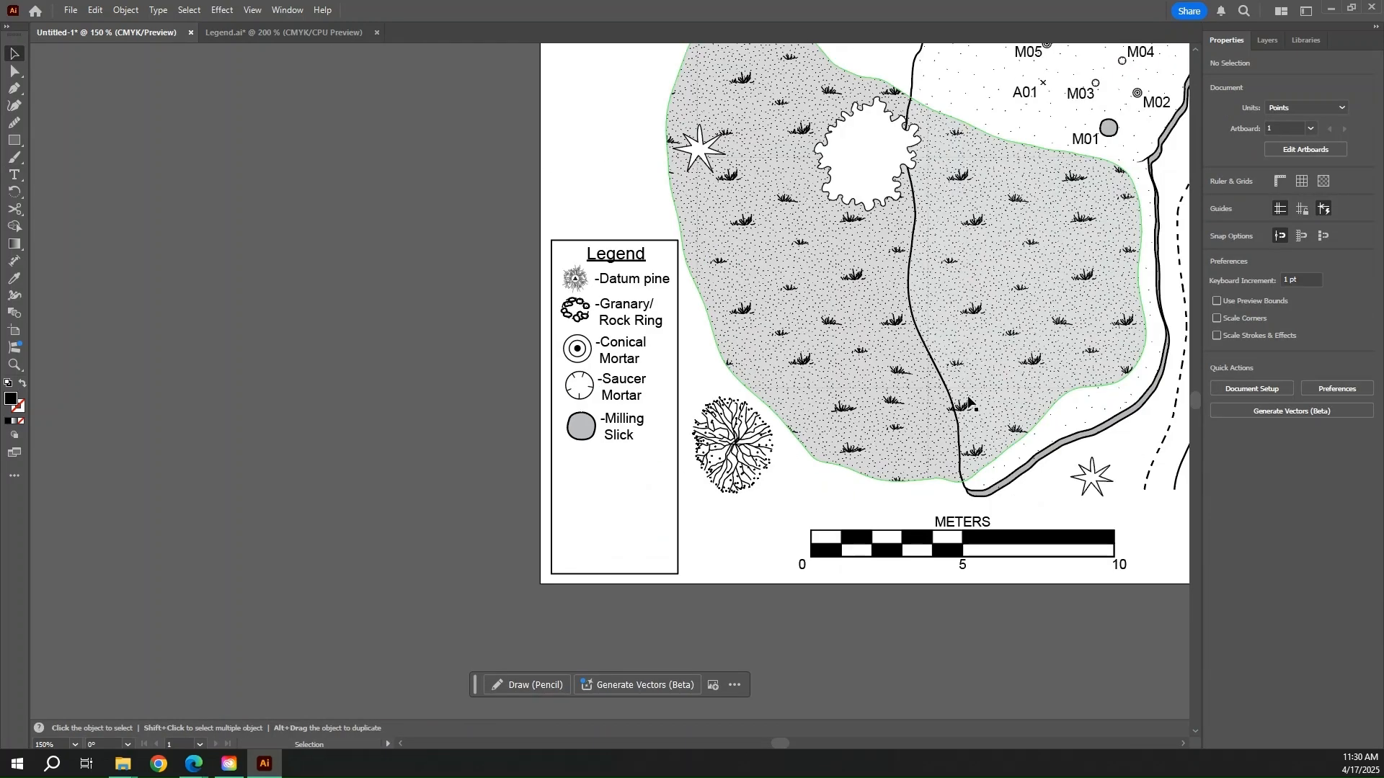
- Draw a 20 pt circle below the milling slick symbol and fill it with the midden's gray stippled grass pattern
scroll(573, 492, "up", 4)
key("l")
left_click_drag(531, 333, 651, 454)
left_click(1326, 108)
type("20")
key("Return")
left_click(1223, 198)
left_click(1088, 238)
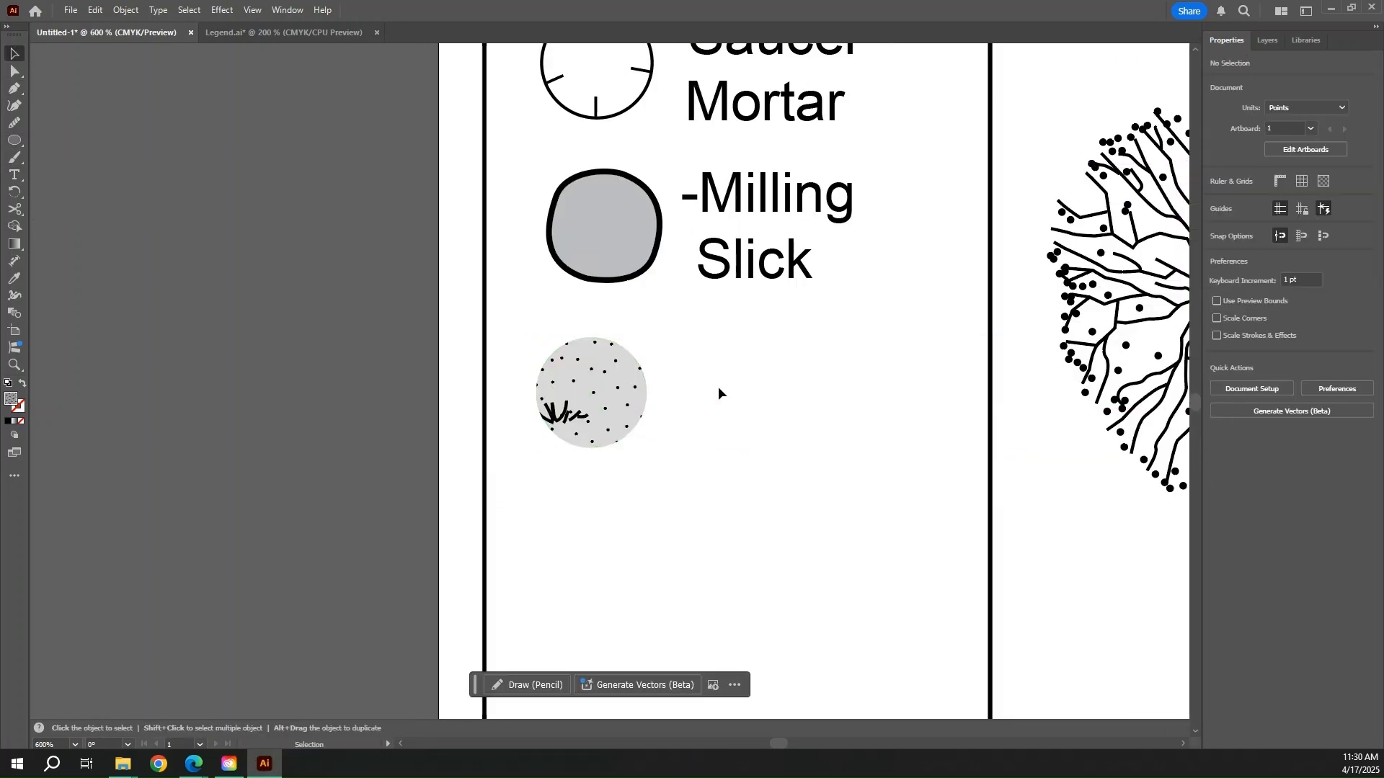
- Add the label "-Midden" beside the stippled circle
key("t")
left_click(677, 393)
type("-Midden")
key("Escape")
scroll(1102, 483, "down", 4)
scroll(918, 395, "up", 3)
left_click(1013, 309)
scroll(470, 601, "up", 1)
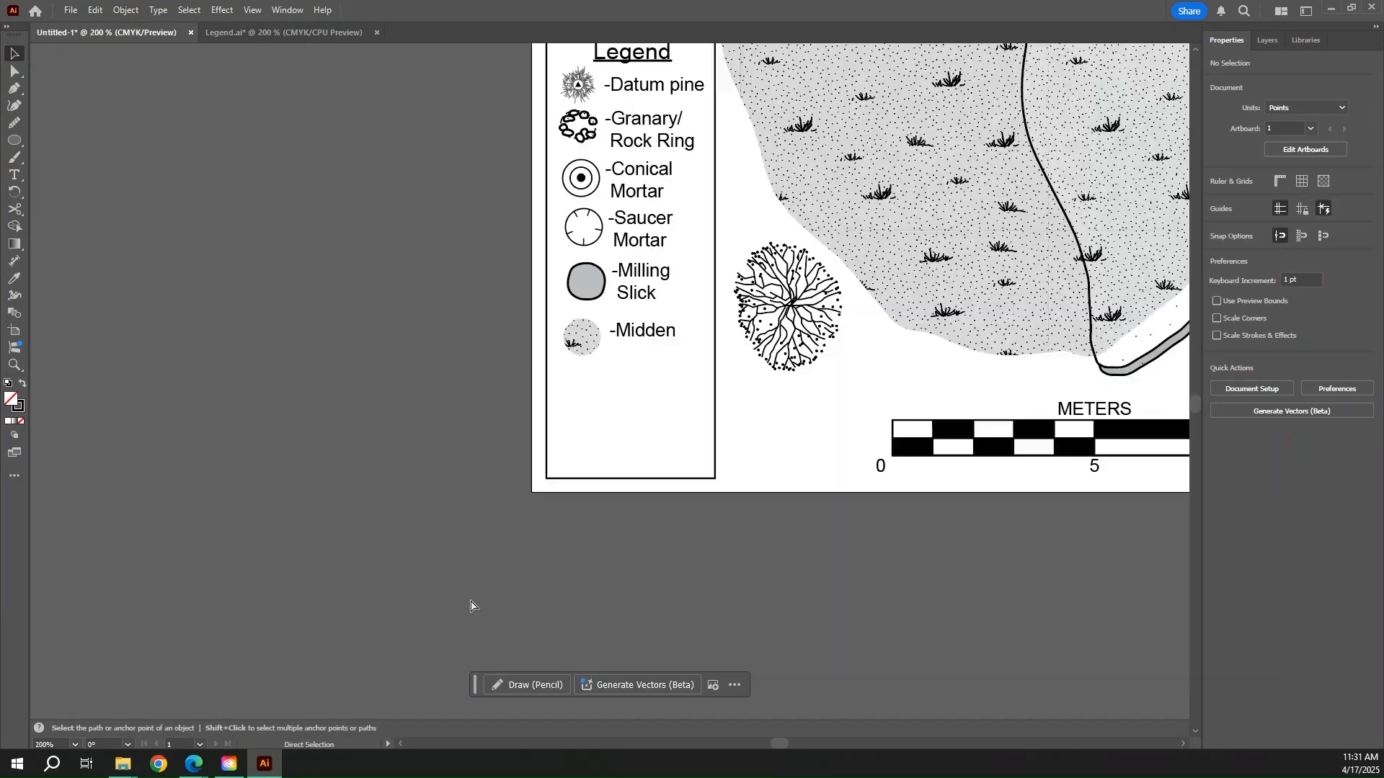
scroll(571, 335, "down", 2)
key("ctrl+v")
key("Delete")
left_click(559, 531)
- Draw two roughly parallel curved bank lines below the midden symbol with the Pen tool
scroll(574, 353, "up", 7)
key("p")
left_click(583, 329)
left_click(607, 352)
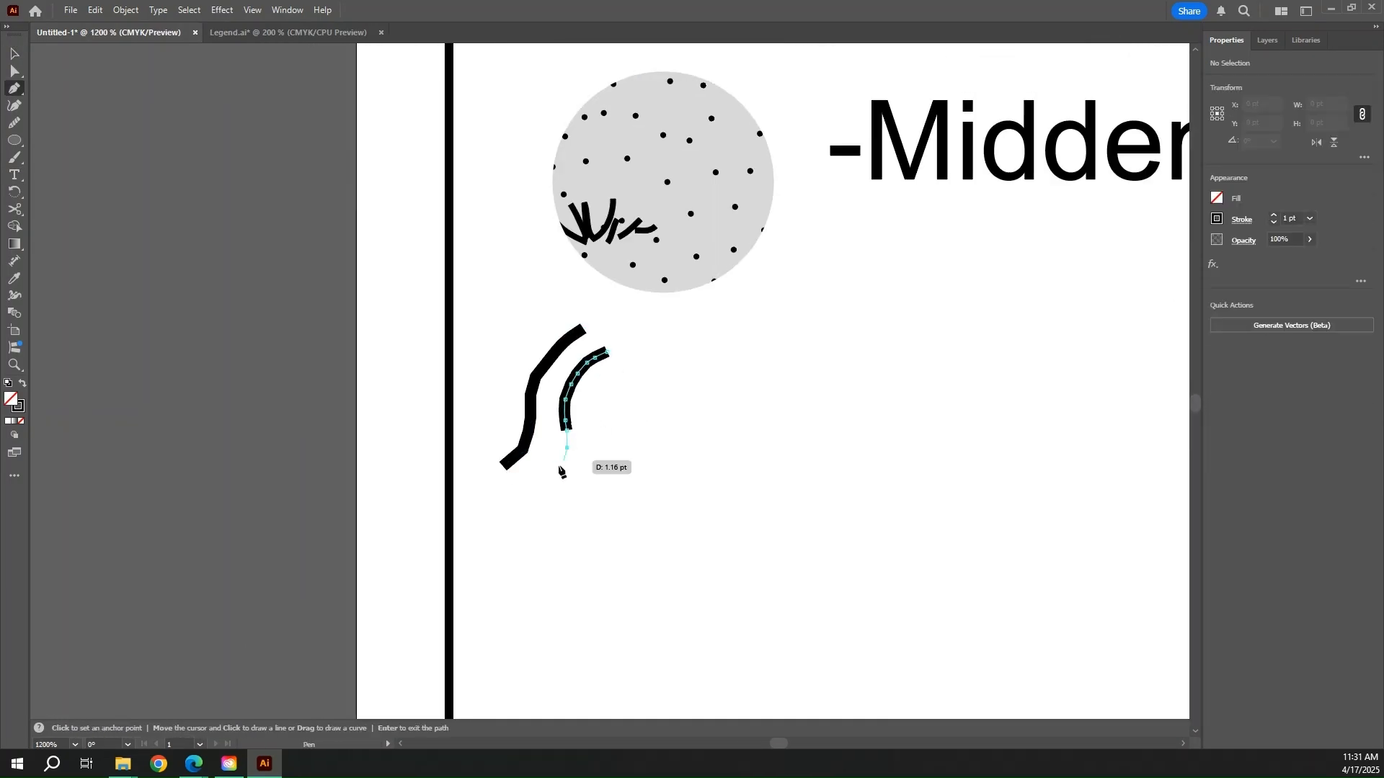
left_click(534, 487)
- Smooth the two bank lines and set their stroke weight to 0.5 pt
left_click(15, 123)
mouse_move(490, 317)
left_mouse_down()
mouse_move(627, 497)
mouse_move(491, 317)
left_mouse_up()
key("v")
left_click(1273, 222)
- Draw two short flow lines between the banks, one above the other, and smooth them
key("p")
left_click(523, 474)
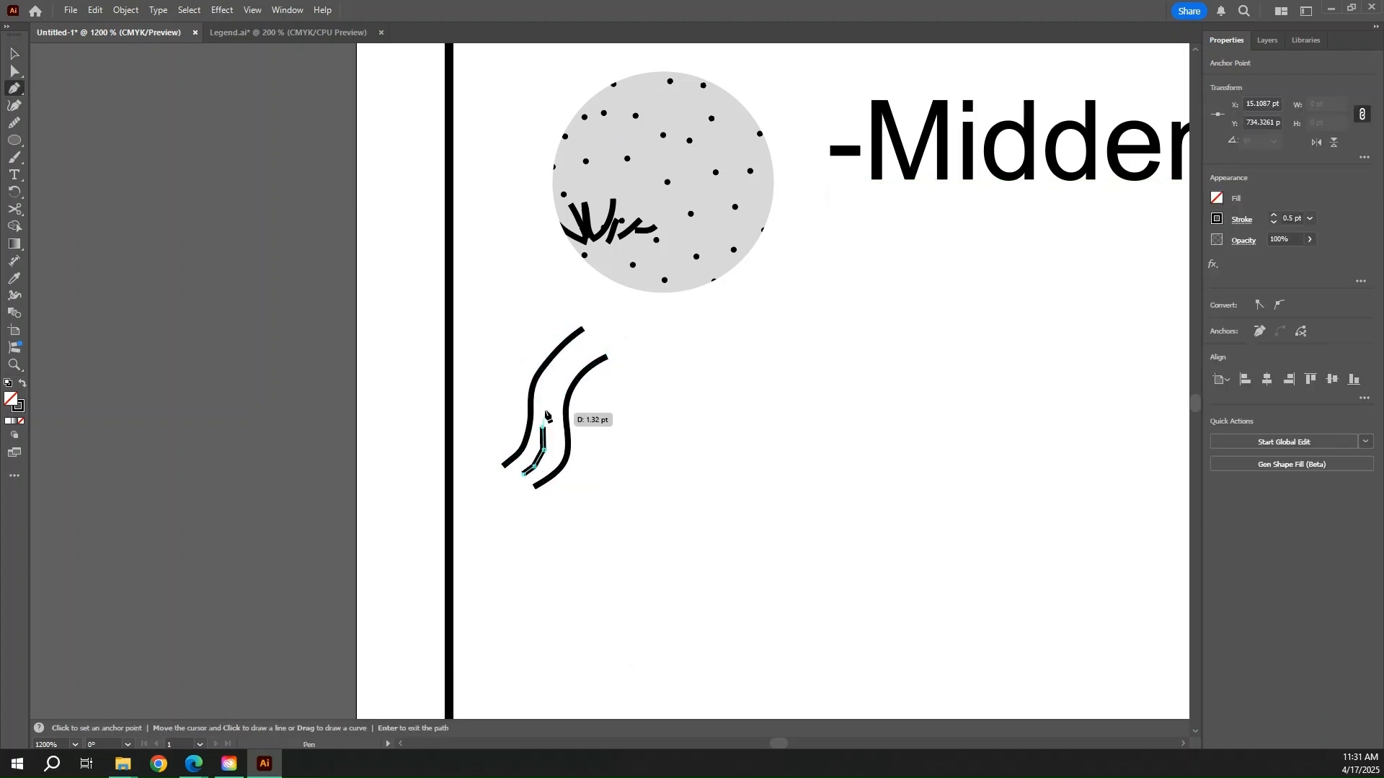
left_click(589, 349)
key("c")
left_click(552, 384)
left_click(15, 122)
left_click_drag(103, 139, 139, 141)
- Add an end arrowhead to both flow lines and scale the arrowheads to 20%
left_click(1241, 219)
left_click(1220, 375)
left_click(1214, 395)
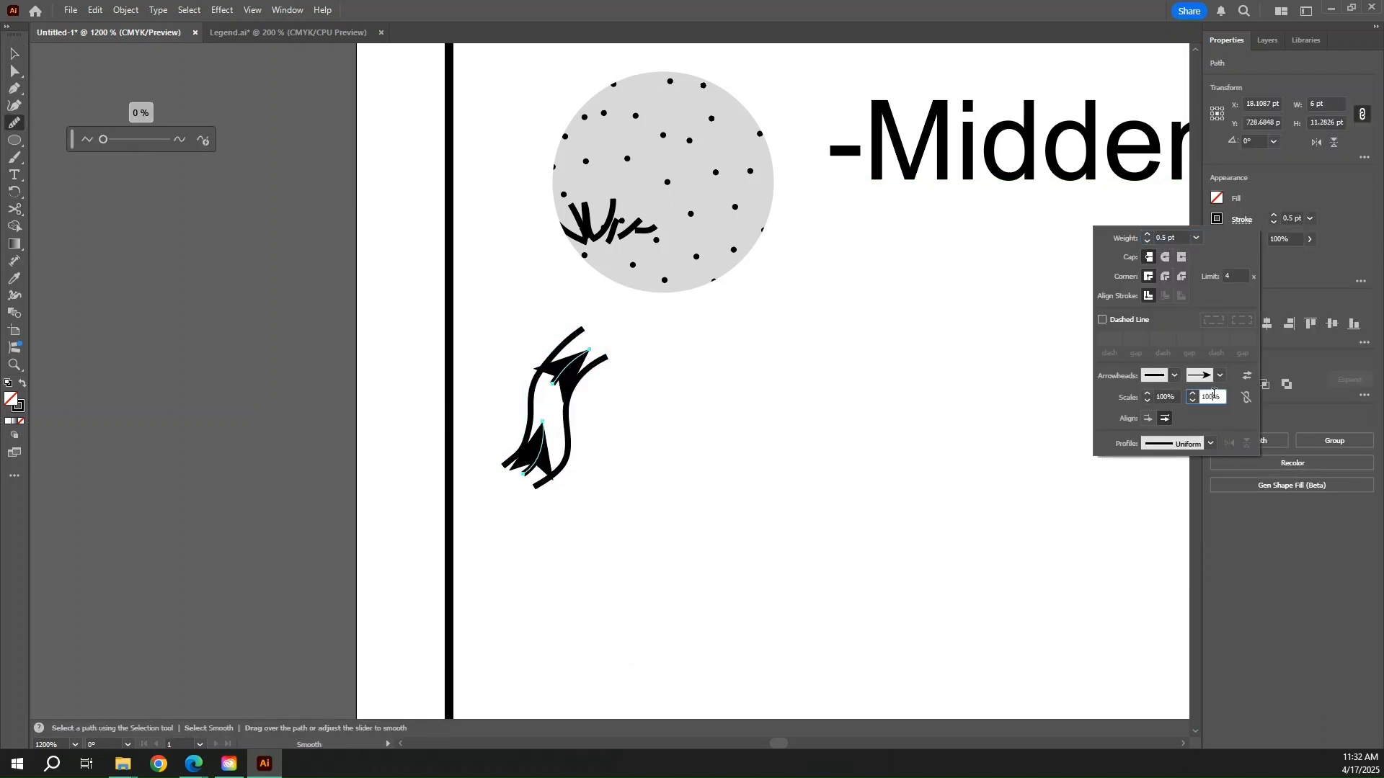
type("20")
key("Return")
left_click(1241, 219)
- Make the two outer bank lines of the drainage symbol dashed with a 1 pt dash
left_click(1242, 219)
key("v")
left_click(531, 407)
left_click(568, 408, "shift")
left_click(1102, 320)
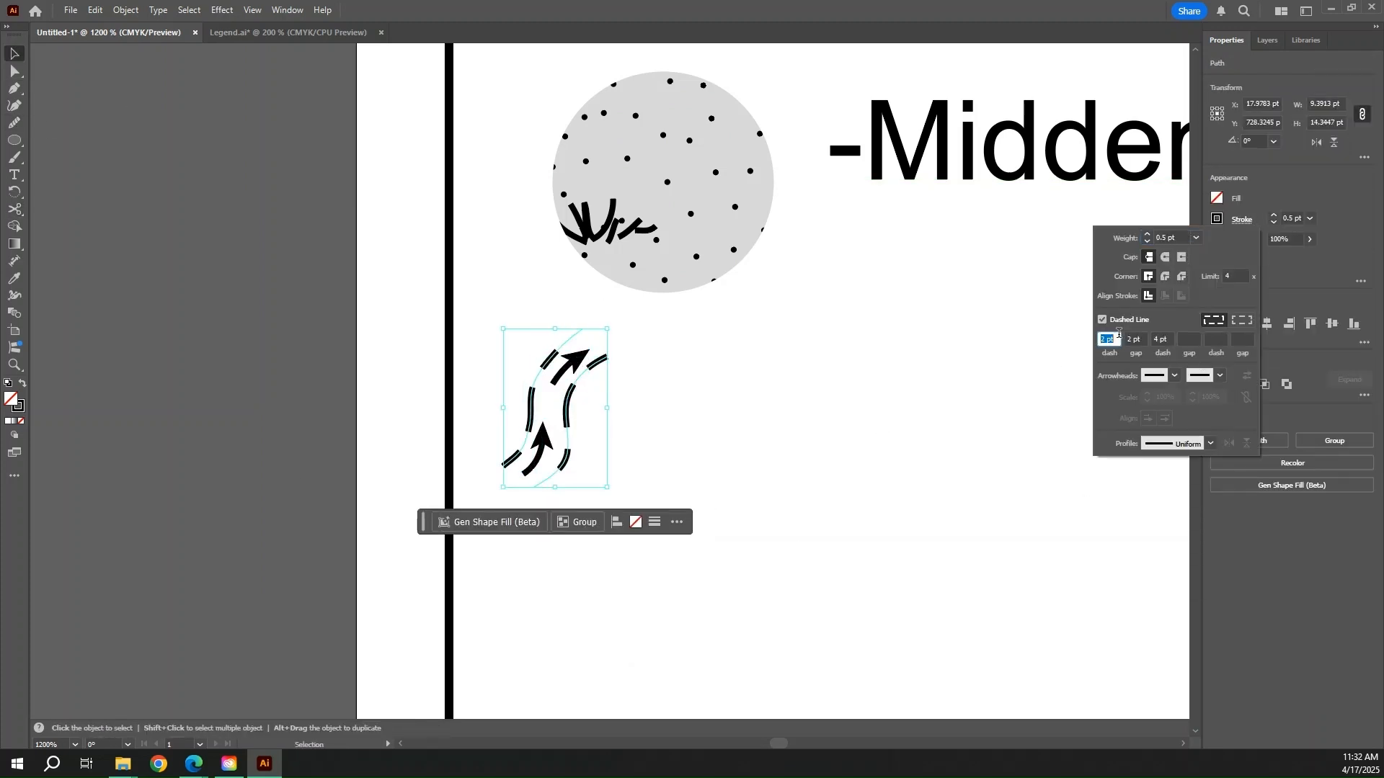
type("1")
left_click(698, 386)
- Enlarge the complete drainage symbol and reposition it in the symbol column below the midden circle
left_click_drag(634, 317, 490, 497)
left_click_drag(607, 487, 651, 551)
key("t")
left_click_drag(555, 408, 616, 458)
- Add the two-line label "-Seasonal Drainage" beside the drainage symbol
left_click(808, 442)
type("-Seasonal")
key("ctrl+minus")
key("ctrl+minus")
key("ctrl+minus")
key("ctrl+minus")
key("ctrl+minus")
key("Return")
type("Drainage")
key("Escape")
- Make the legend box taller by lowering its bottom edge slightly and raising its top edge
left_click(788, 382)
key("ctrl+minus")
key("ctrl+minus")
key("ctrl+minus")
key("ctrl+plus")
key("ctrl+plus")
key("ctrl+plus")
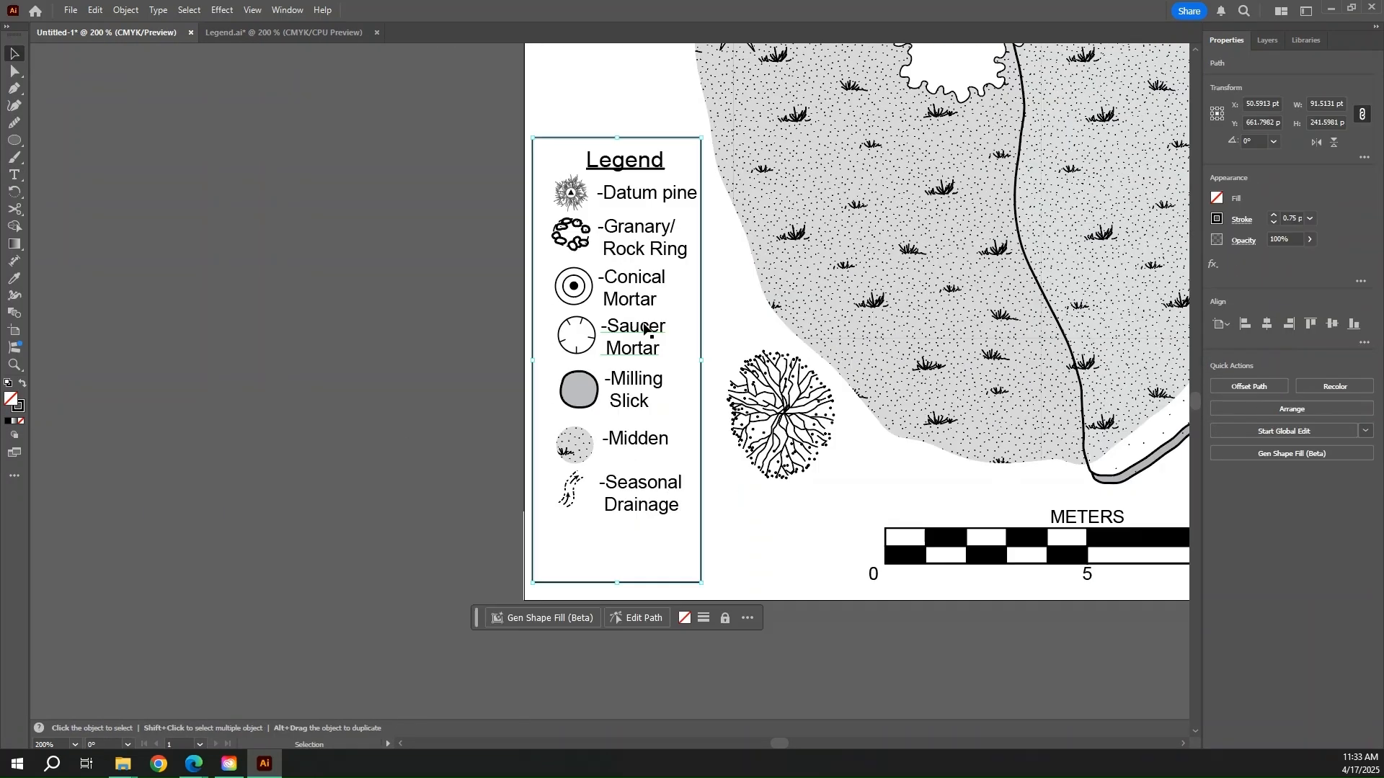
left_click_drag(617, 582, 617, 594)
scroll(620, 433, "up", 8)
left_click_drag(617, 276, 618, 172)
- Move the legend heading and all of its text labels to Layer 5
left_click(1265, 40)
left_click_drag(681, 270, 613, 653)
scroll(648, 505, "down", 3)
left_click_drag(1370, 119, 1370, 104)
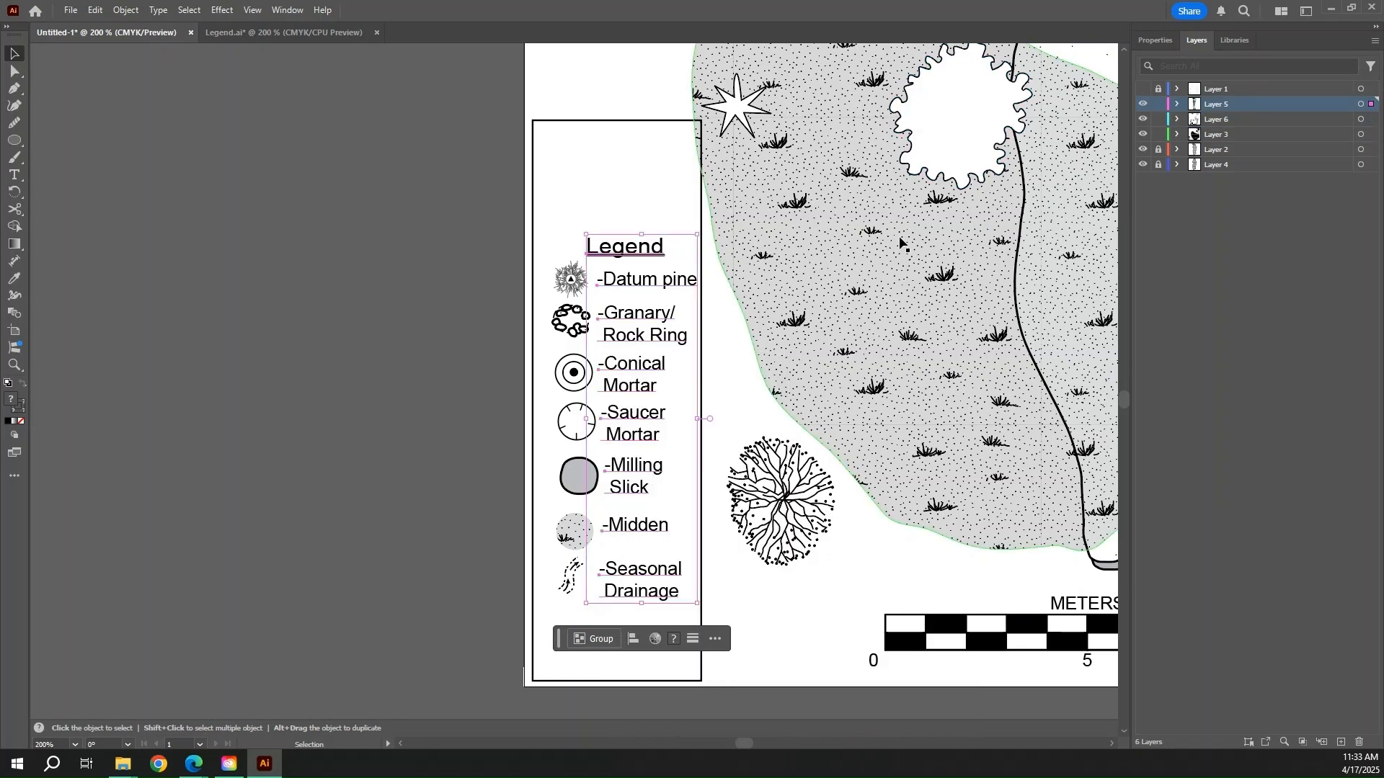
- Move the heading and all legend entries together up to the top of the box, and nudge them 6 pt left
left_click_drag(681, 216, 569, 598)
right_click(618, 526)
left_click(642, 573)
left_click_drag(604, 525, 604, 415)
key("Left")
key("Left")
key("Left")
key("Left")
key("Left")
key("Left")
left_click(701, 344)
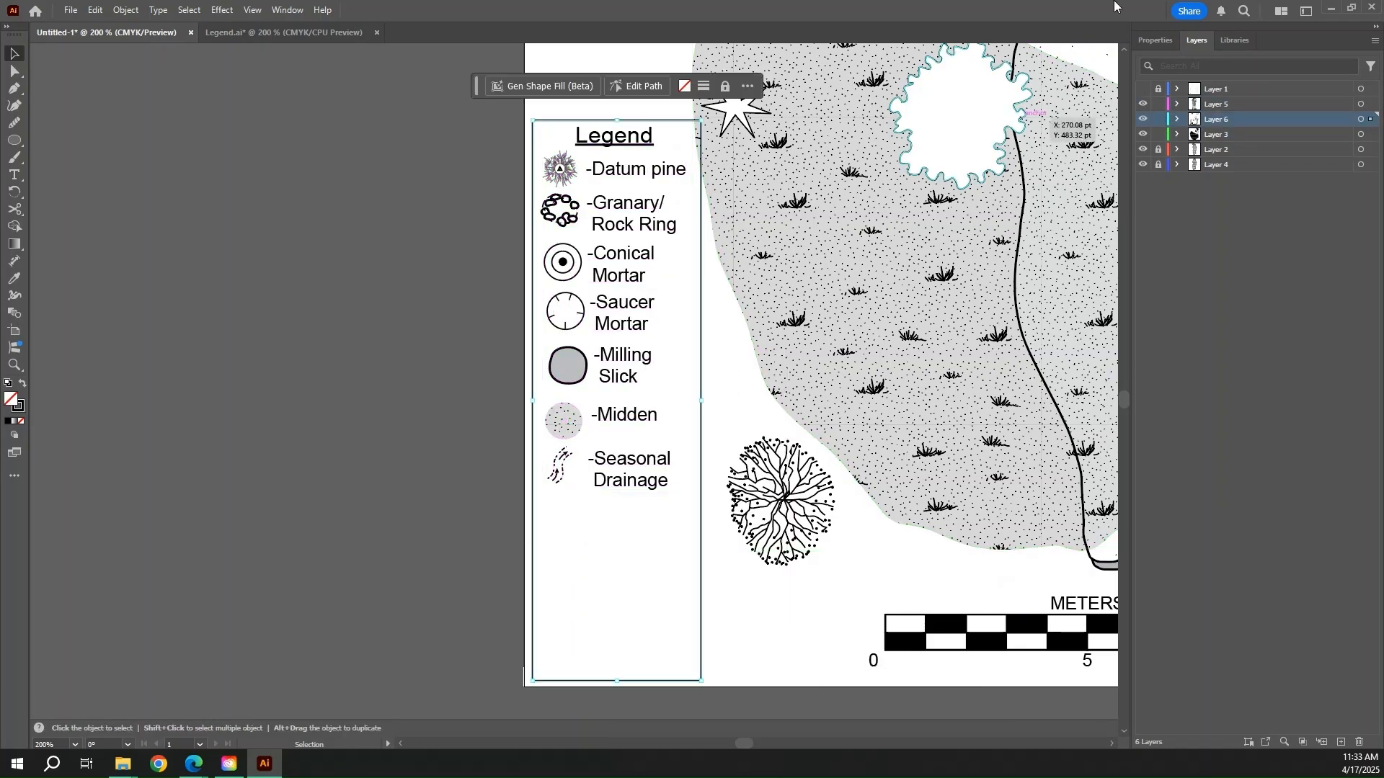
- Copy the dotted branching tree into the legend, set its height to 20 pt, and place it below the drainage symbol
left_click(1155, 40)
scroll(618, 505, "down", 3)
left_click_drag(772, 355, 549, 334)
scroll(549, 334, "up", 1)
triple_click(1326, 123)
type("20")
key("Return")
left_click_drag(525, 559, 561, 472)
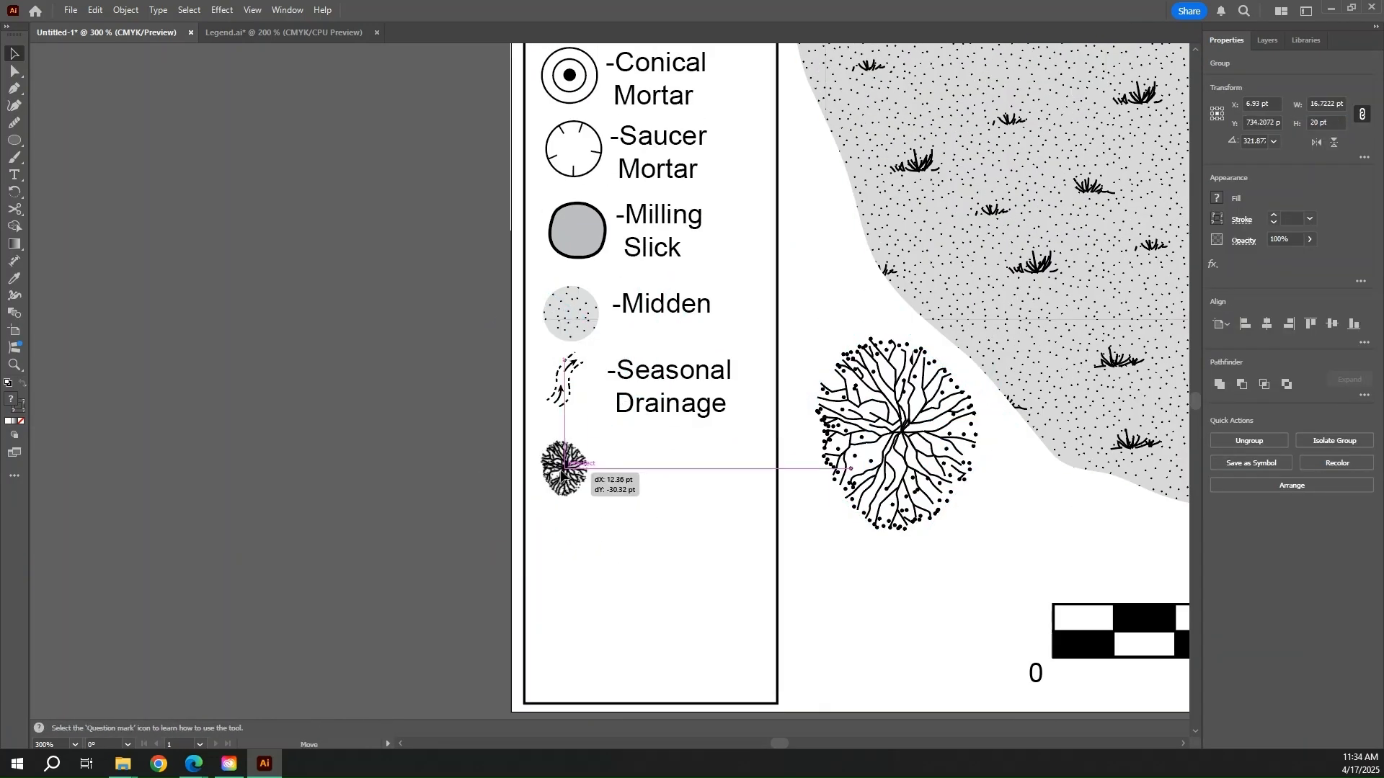
- Paste the scalloped oak outline into the legend below the branching tree and set its height to 20 pt
key("ctrl+v")
triple_click(1326, 123)
type("20")
left_click(1265, 39)
- Add the text labels "-Manzanita" beside the branching tree and "-Oak" beside the scalloped outline in the legend
key("t")
left_click(615, 512)
left_click_drag(609, 382, 741, 574)
type("-Manzanita")
left_click(615, 583)
type("-Oak Tree-Oak")
- Paste the star symbol below the oak, set its width to 20 pt, and label it "-White Thorn"
scroll(574, 382, "down", 3)
key("ctrl+v")
left_click_drag(601, 429, 609, 538)
left_click(1155, 40)
triple_click(1326, 103)
type("20t")
left_click(614, 485)
type("-White Thorn")
left_click(573, 254)
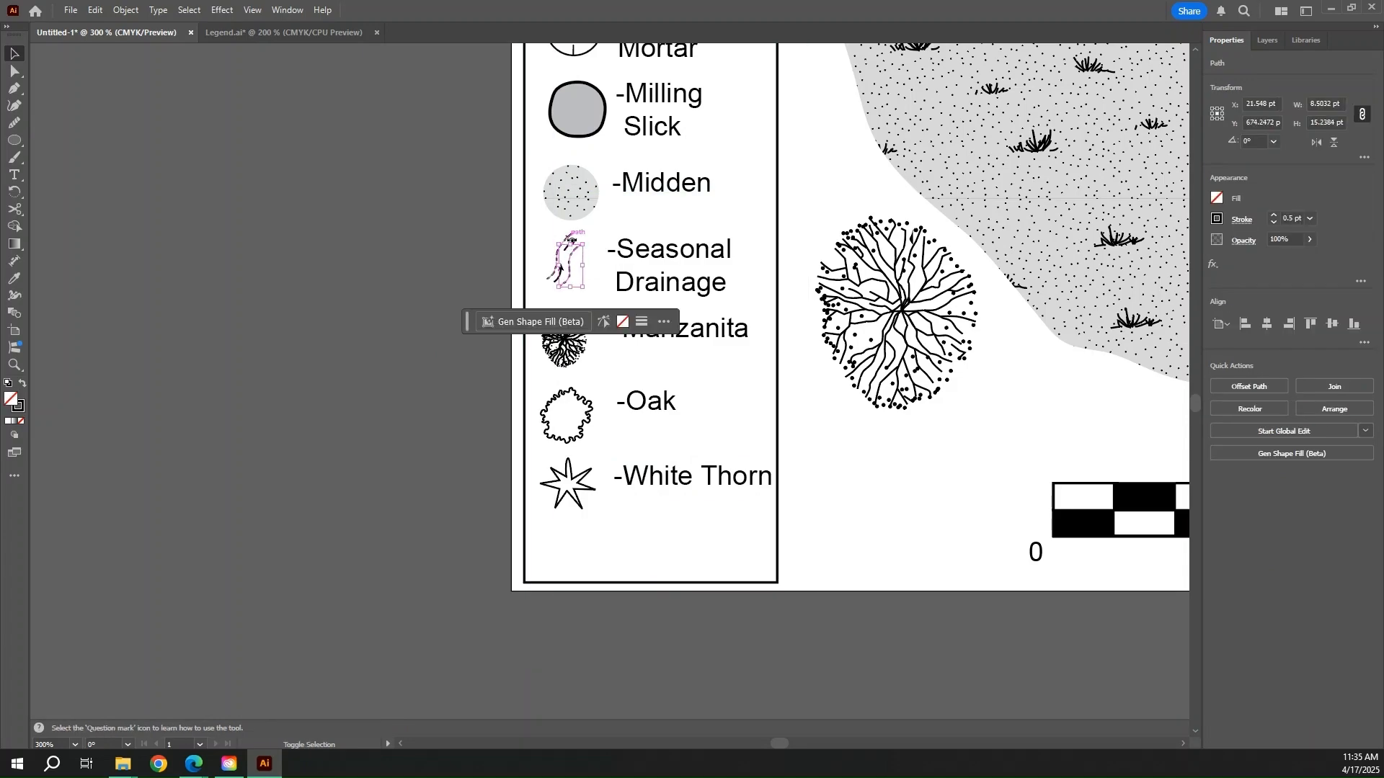
left_click(603, 364)
- Create a 20 pt circle below the White Thorn entry and fill it with the sparse dotted pattern swatch
scroll(603, 365, "down", 4)
scroll(621, 404, "up", 6)
key("l")
left_click(722, 360)
type("2")
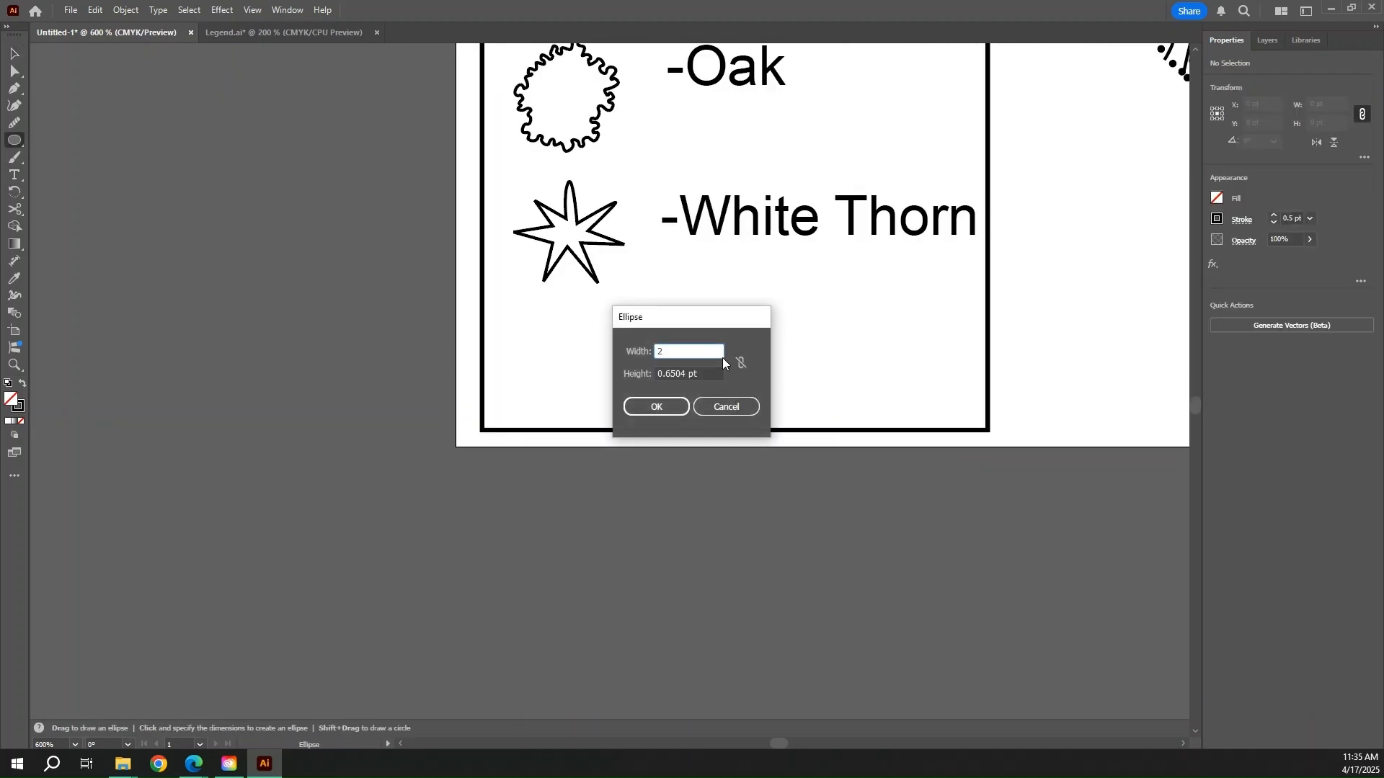
type("0")
key("Return")
left_click(1217, 198)
left_click(1112, 303)
- Add the text label "-Granite" beside the dotted circle at the end of the legend
key("t")
left_click(657, 353)
type("-Granite")
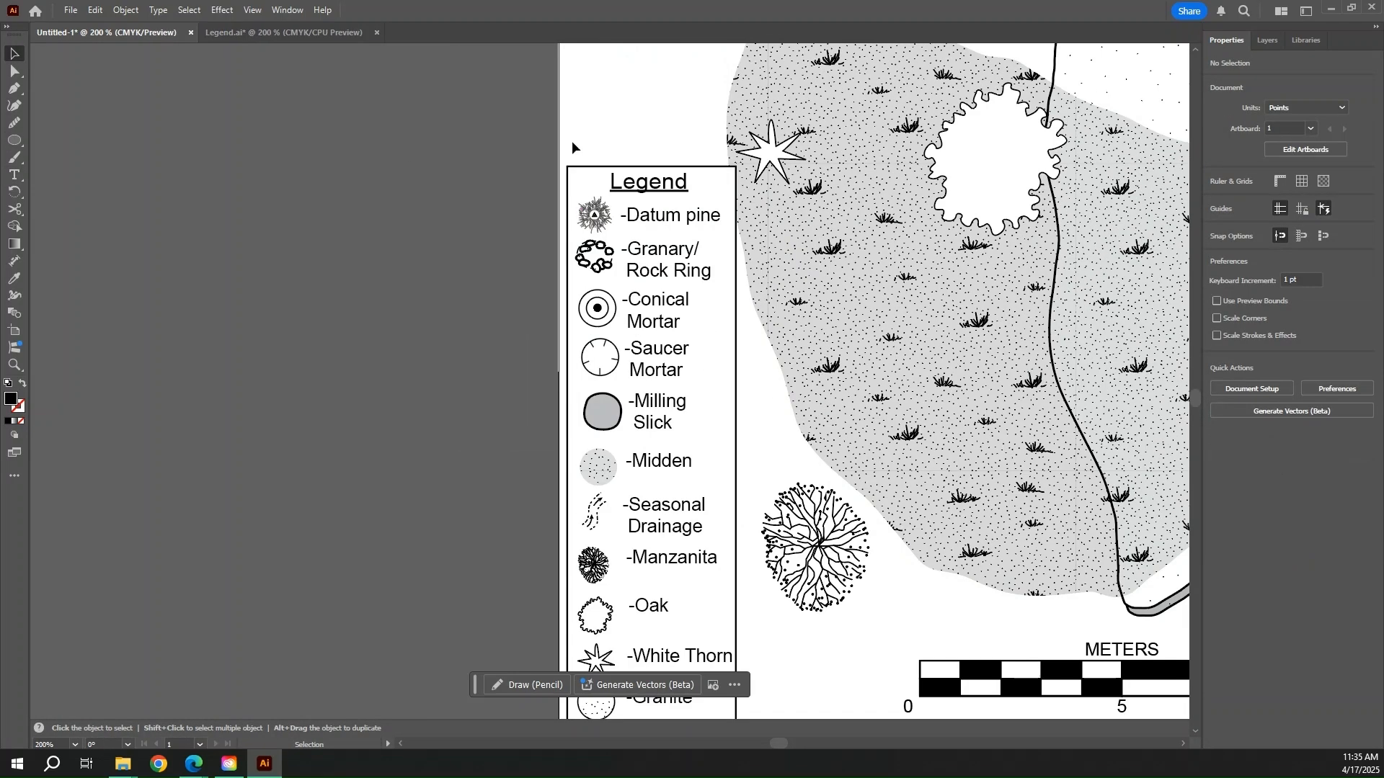
- Check the Datum pine label's layer and the sizes of the rock ring, conical mortar and milling slick symbols
scroll(572, 148, "down", 3)
key("ctrl+a")
left_click(1267, 40)
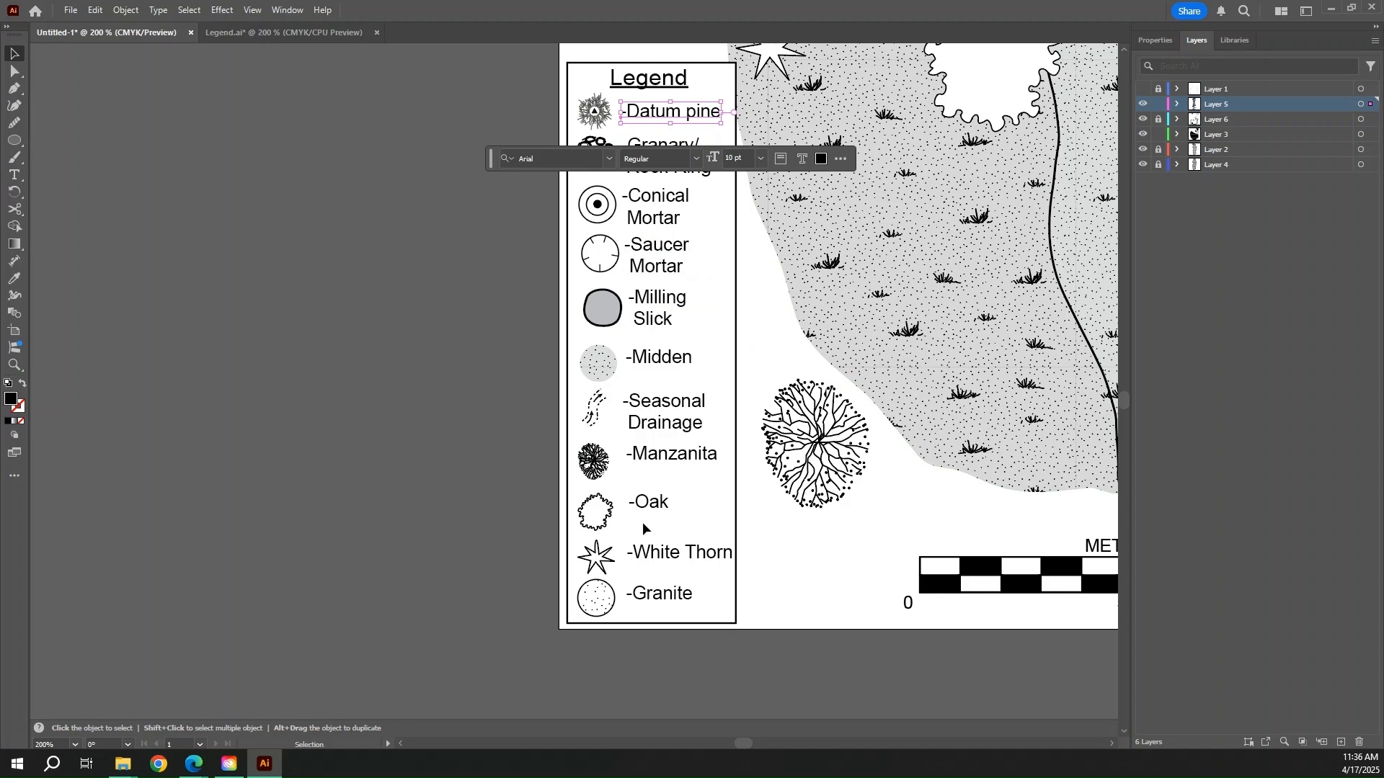
scroll(805, 526, "up", 2)
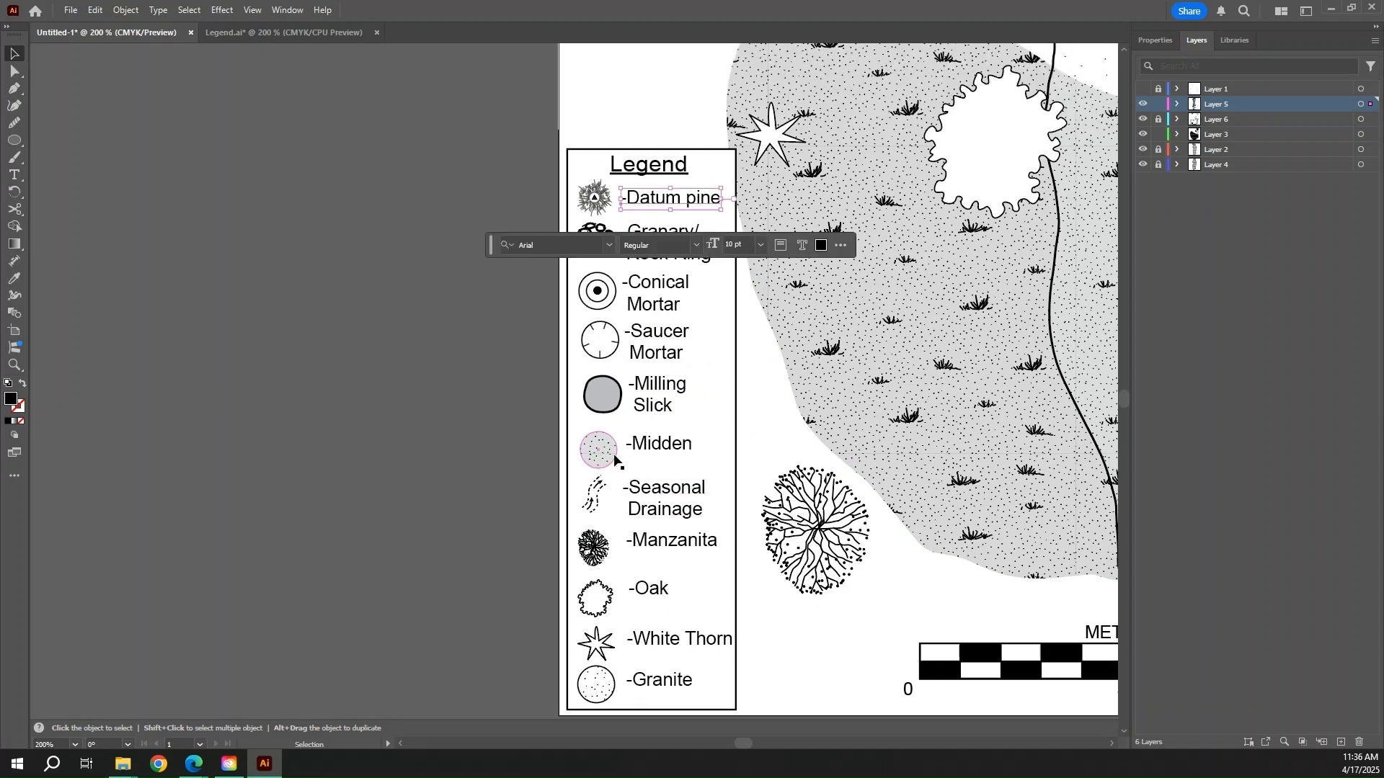
left_click(800, 458)
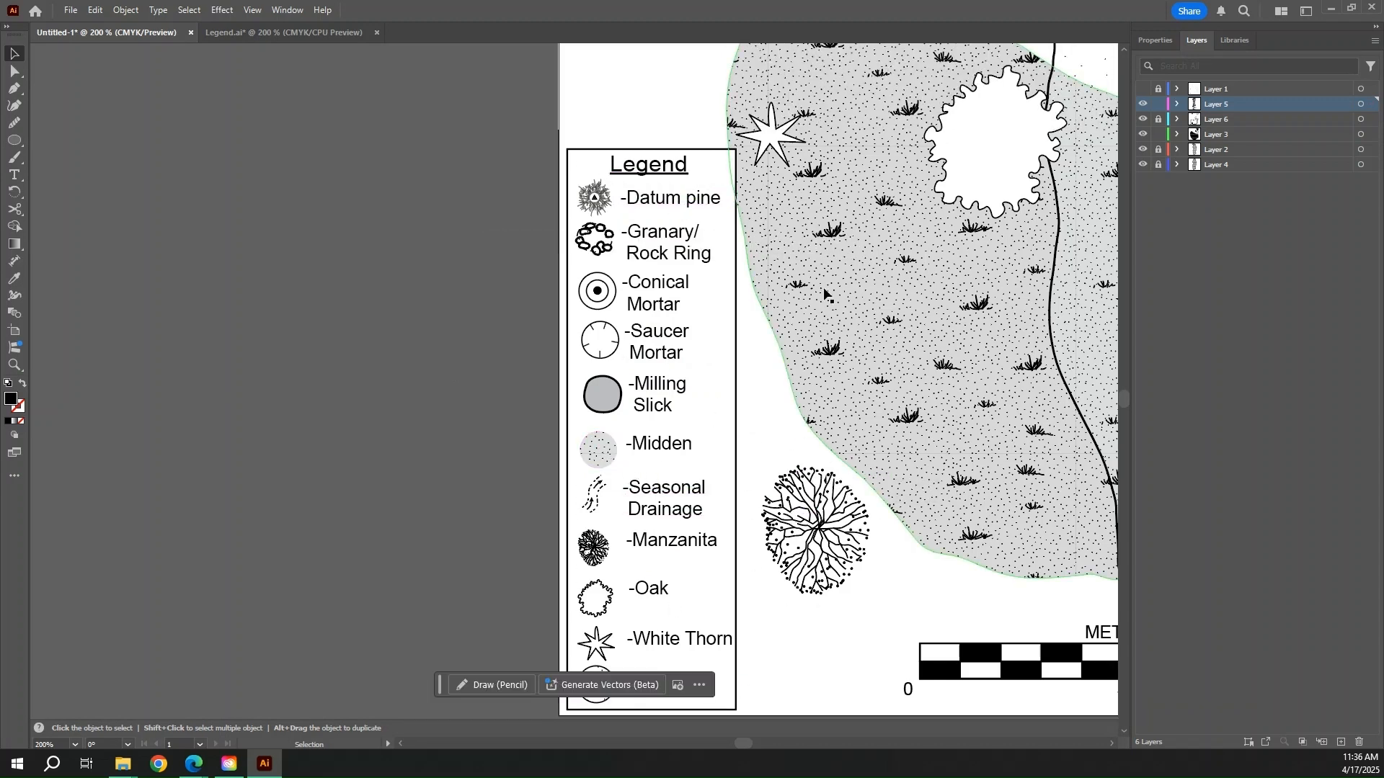
left_click(612, 234)
left_click(1155, 40)
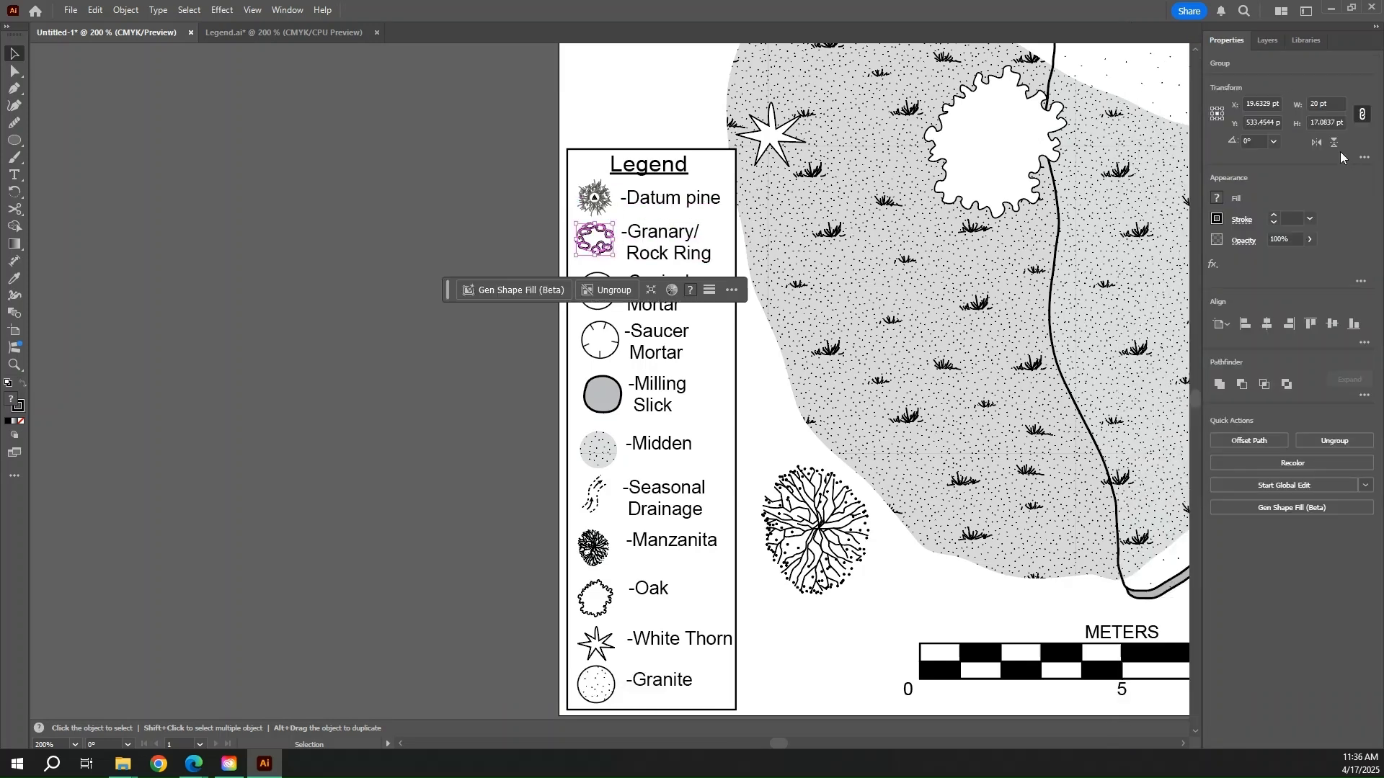
left_click(776, 356)
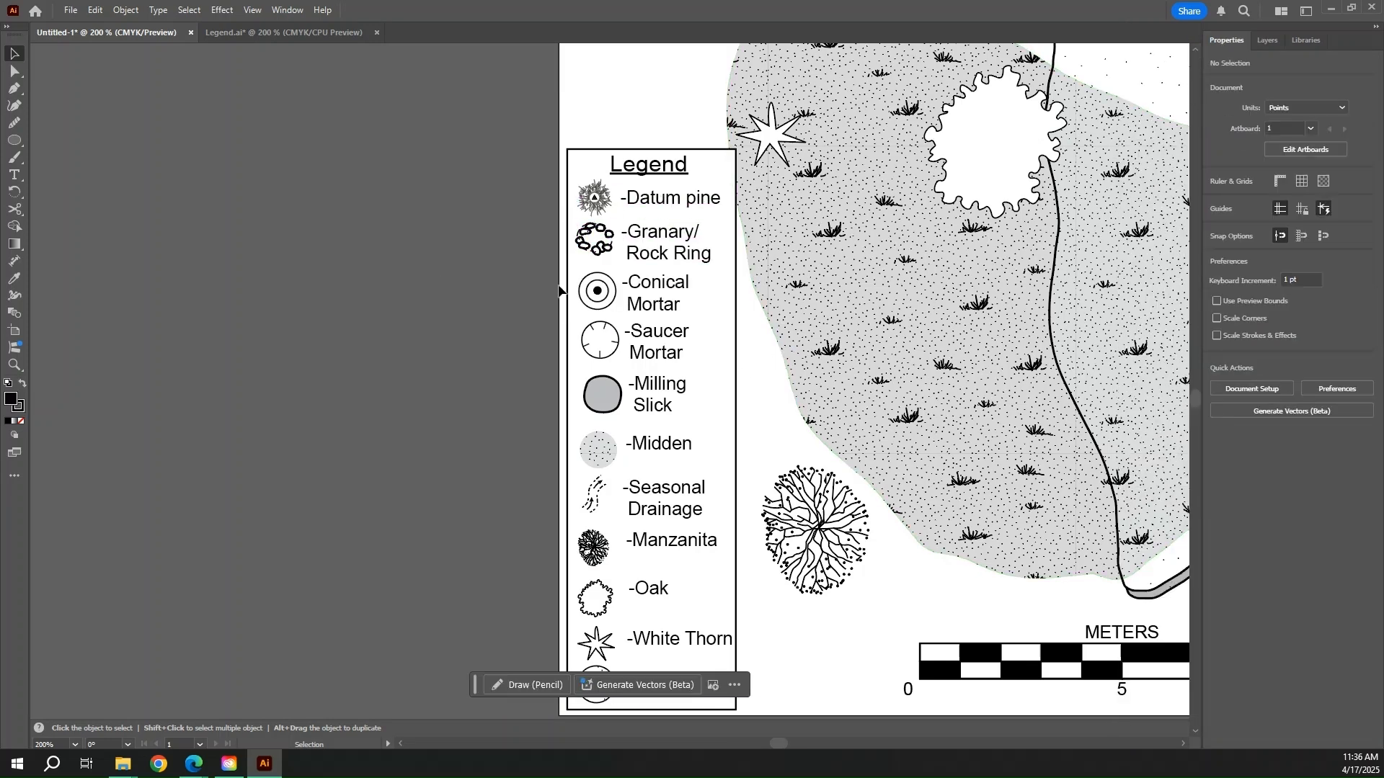
scroll(685, 324, "down", 2)
left_click(606, 240)
left_click(771, 370)
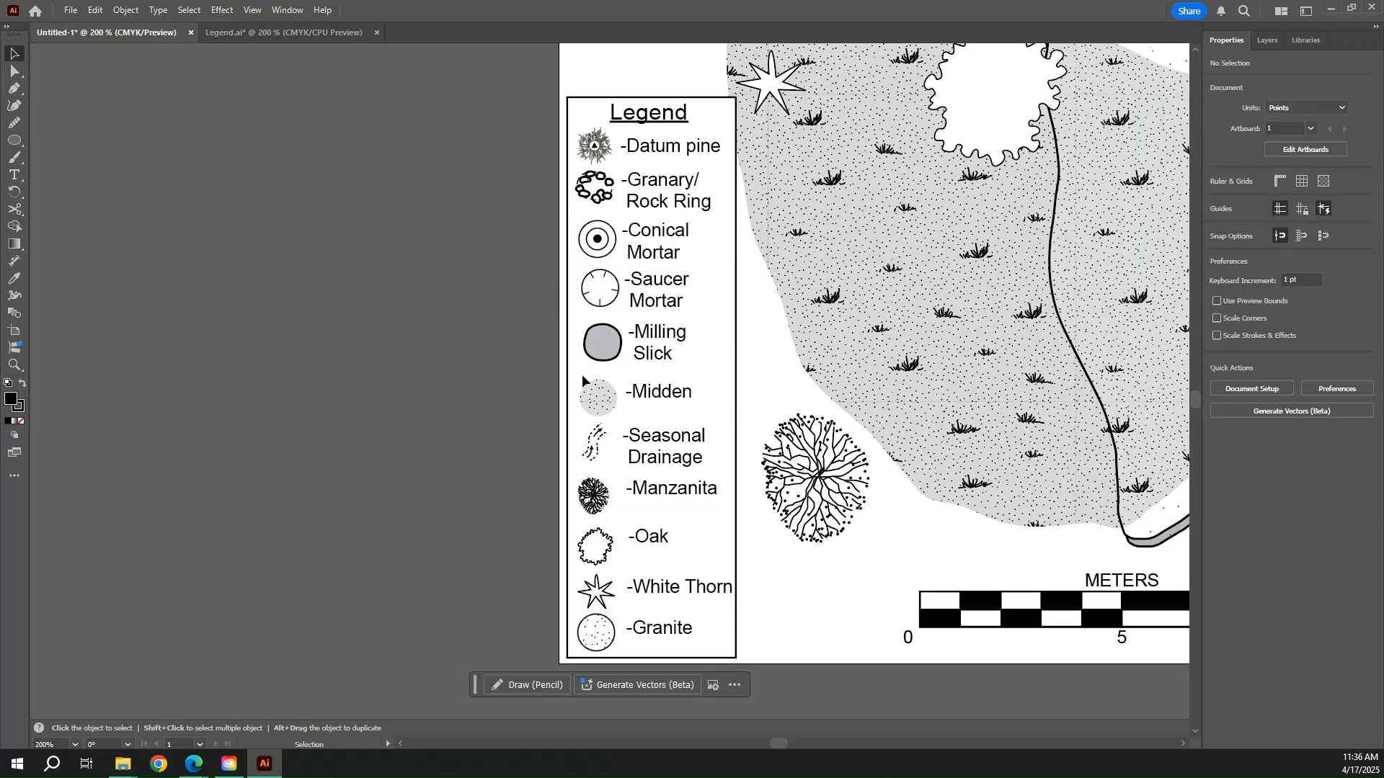
left_click(601, 345)
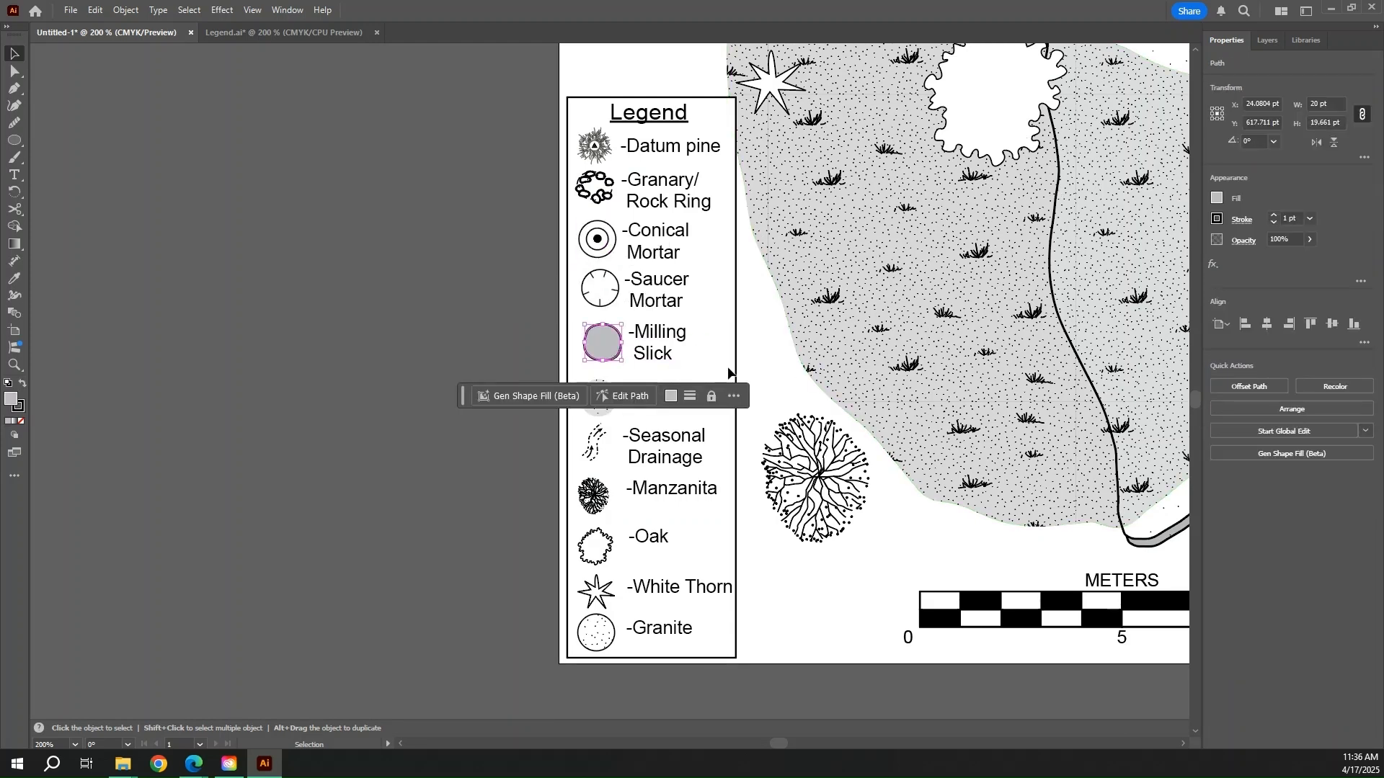
left_click(746, 389)
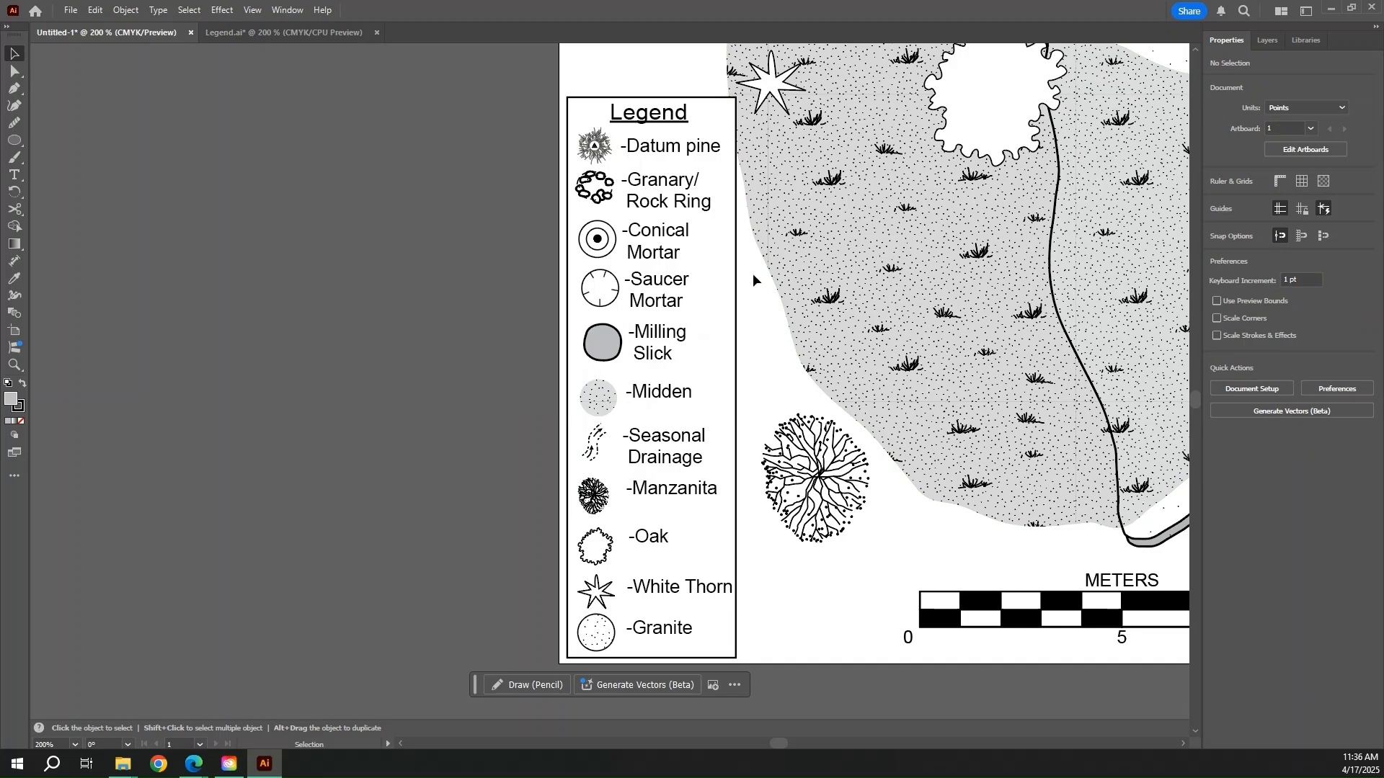
- Select all the legend symbols from datum pine to granite and align their horizontal centres in one column
scroll(752, 274, "down", 3)
scroll(599, 147, "up", 5)
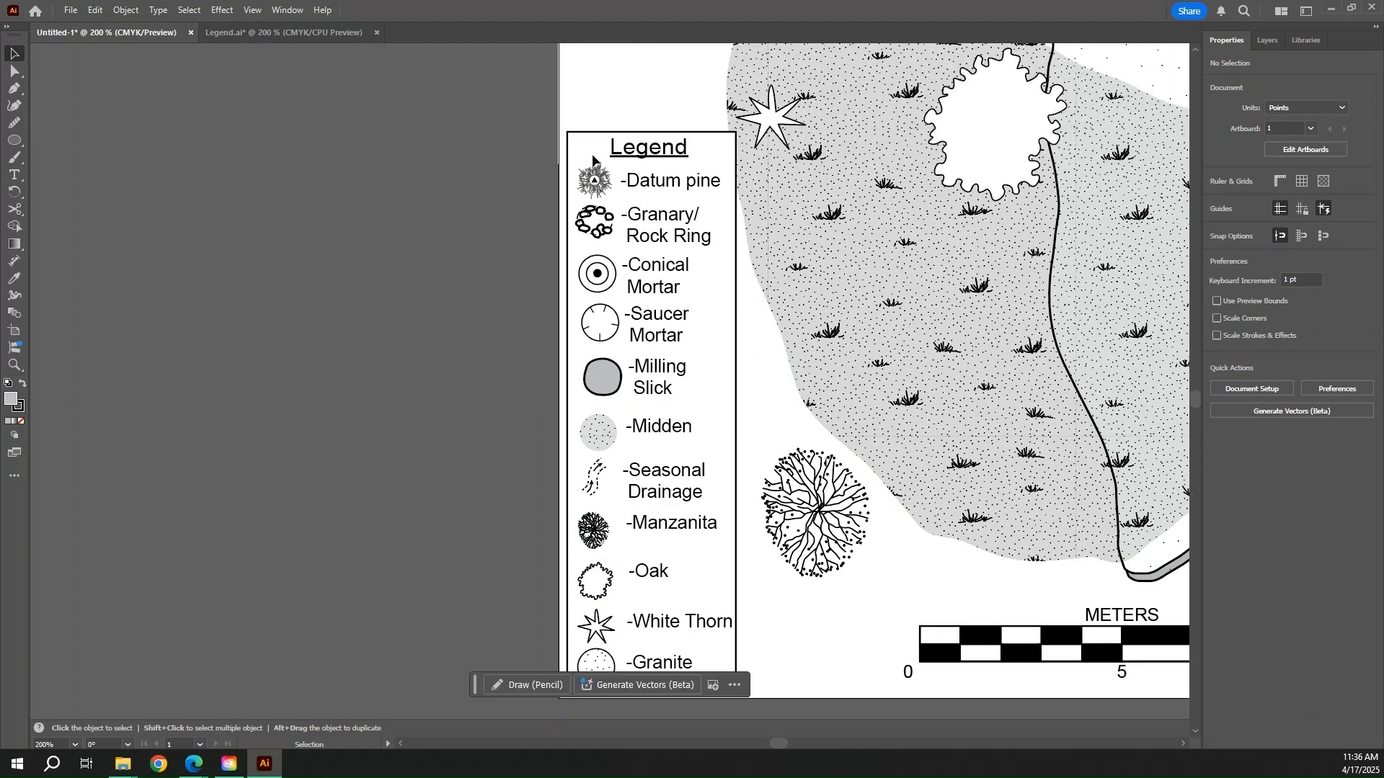
scroll(598, 470, "down", 4)
left_click_drag(598, 468, 596, 561)
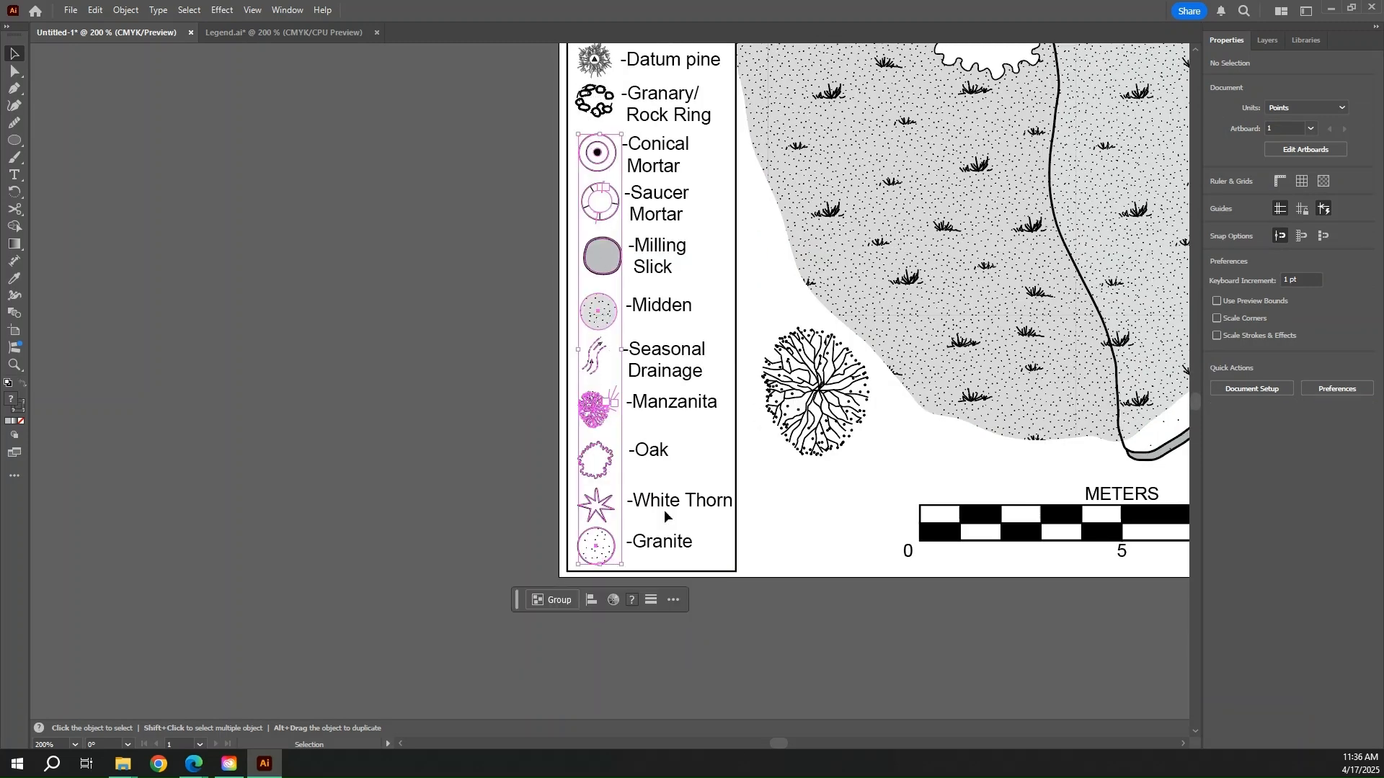
scroll(743, 270, "up", 6)
left_click(597, 228, "shift")
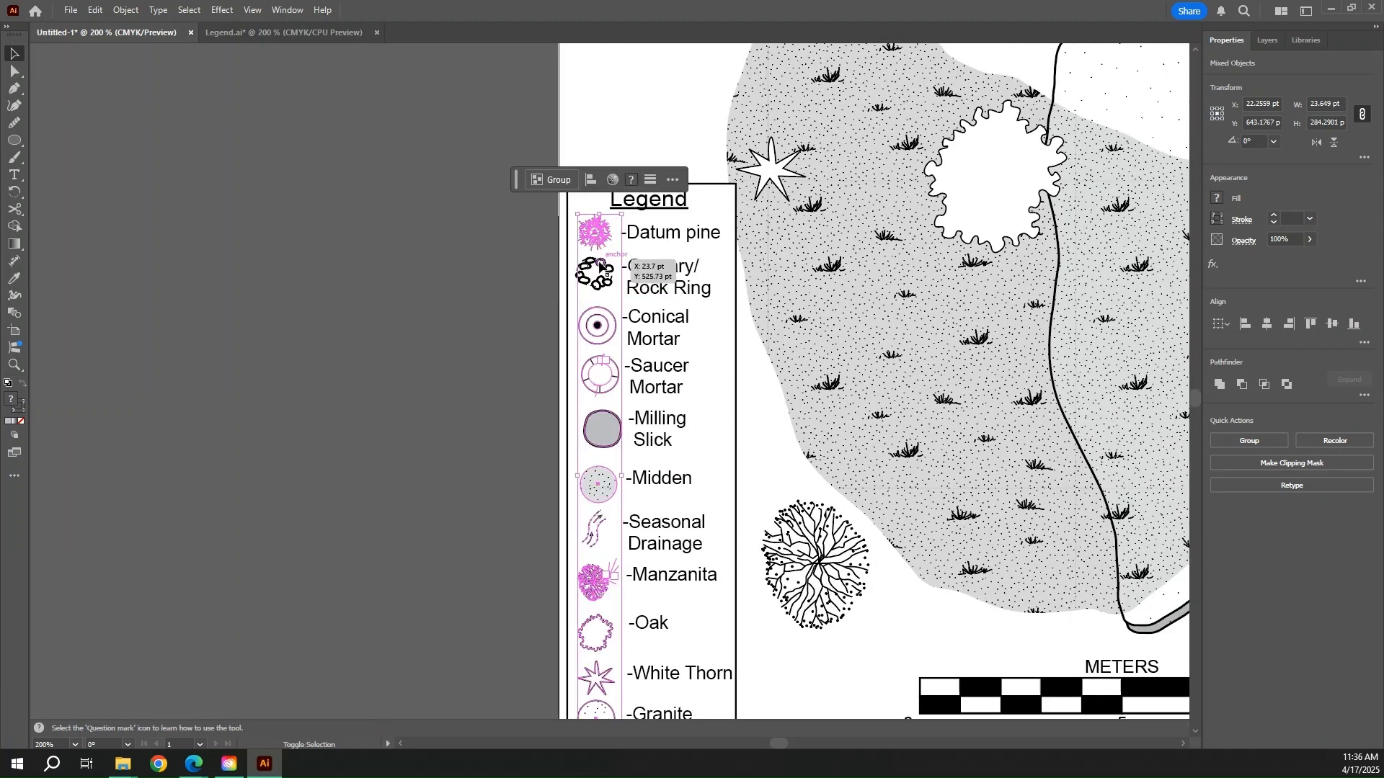
left_click(599, 262, "shift")
scroll(852, 297, "down", 3)
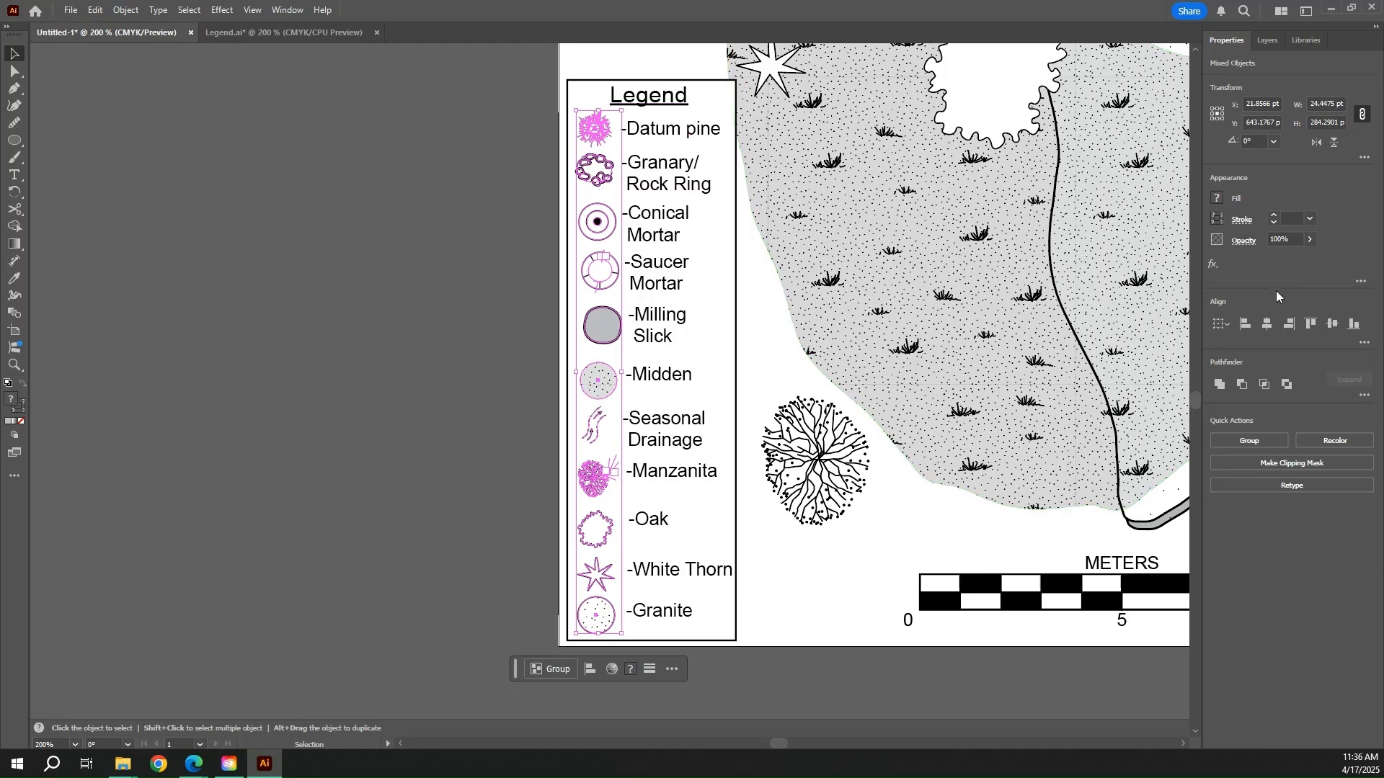
left_click(1269, 324)
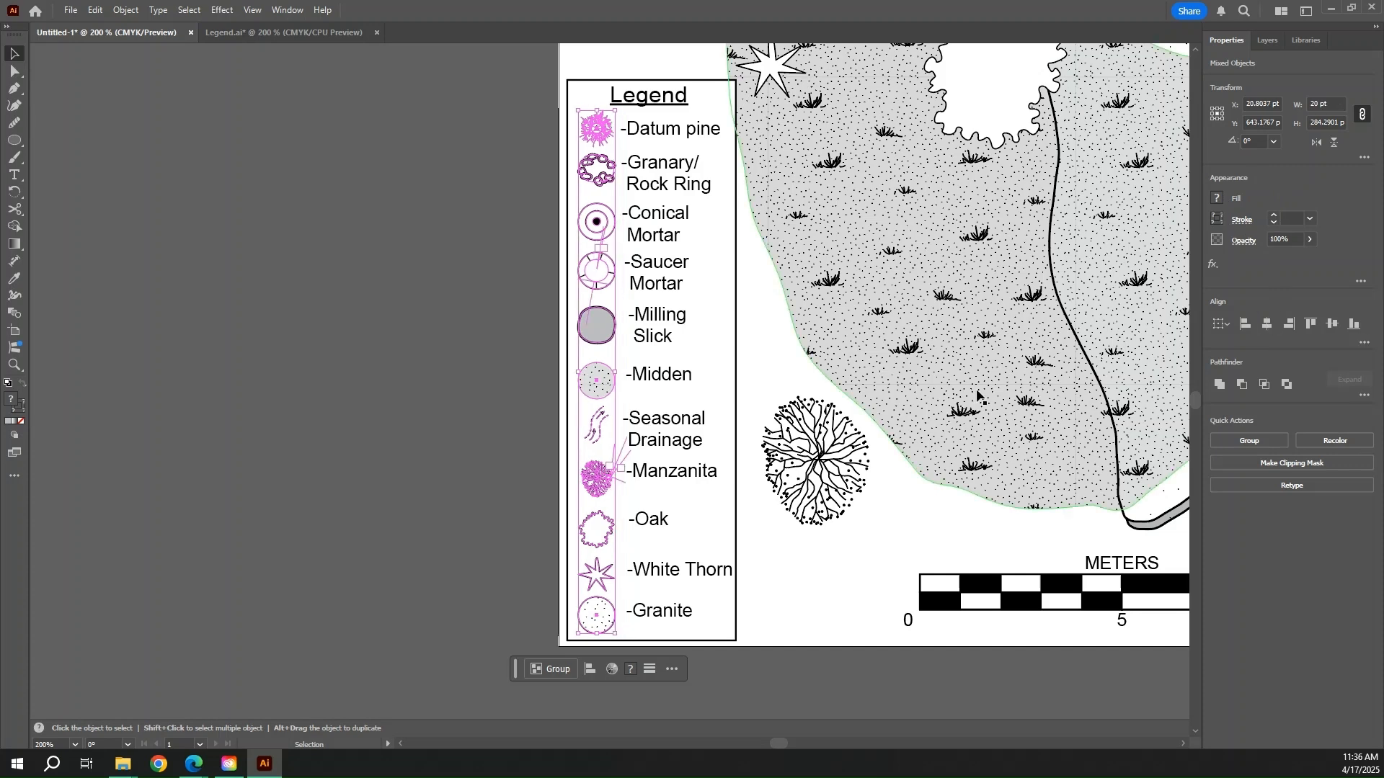
- Nudge the aligned column of legend symbols 2 pt left in total, and deselect it
key("Left")
key("Left")
key("Left")
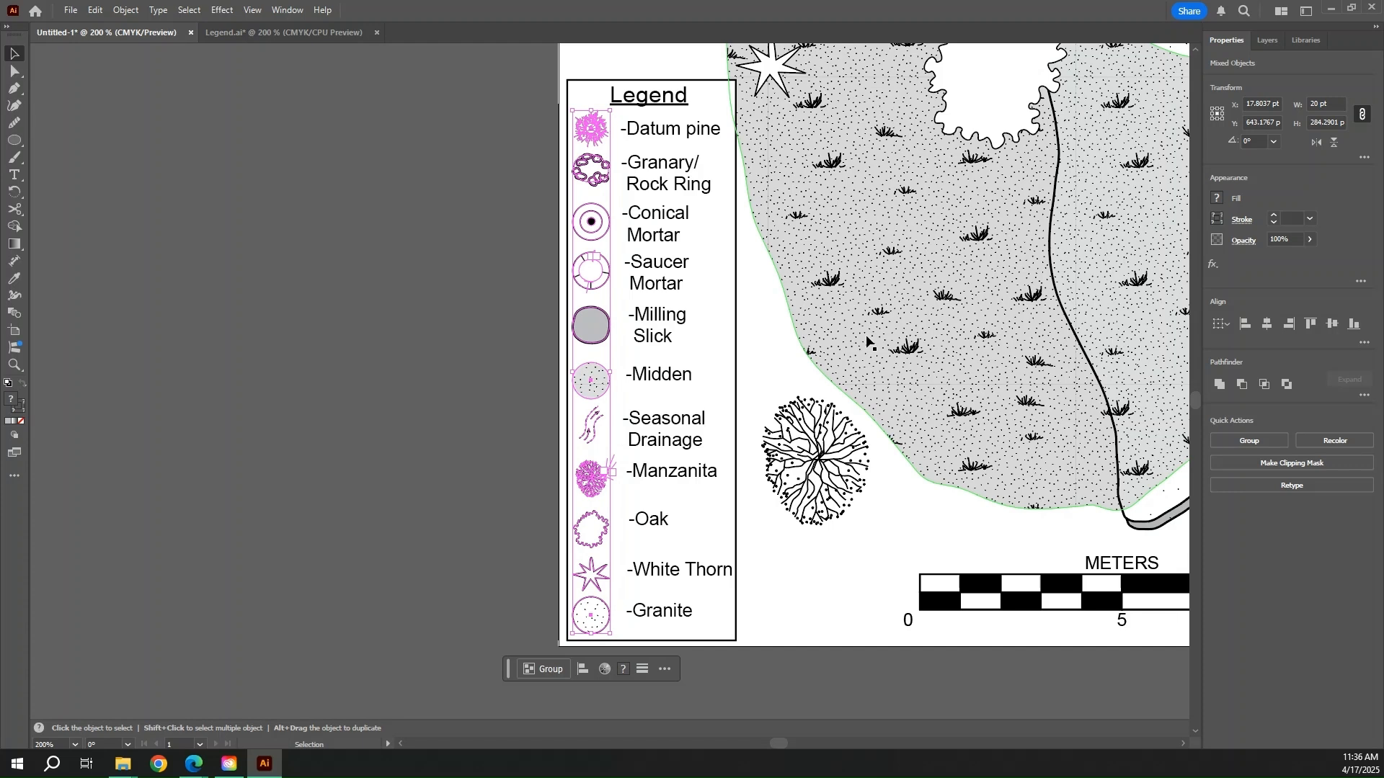
key("Right")
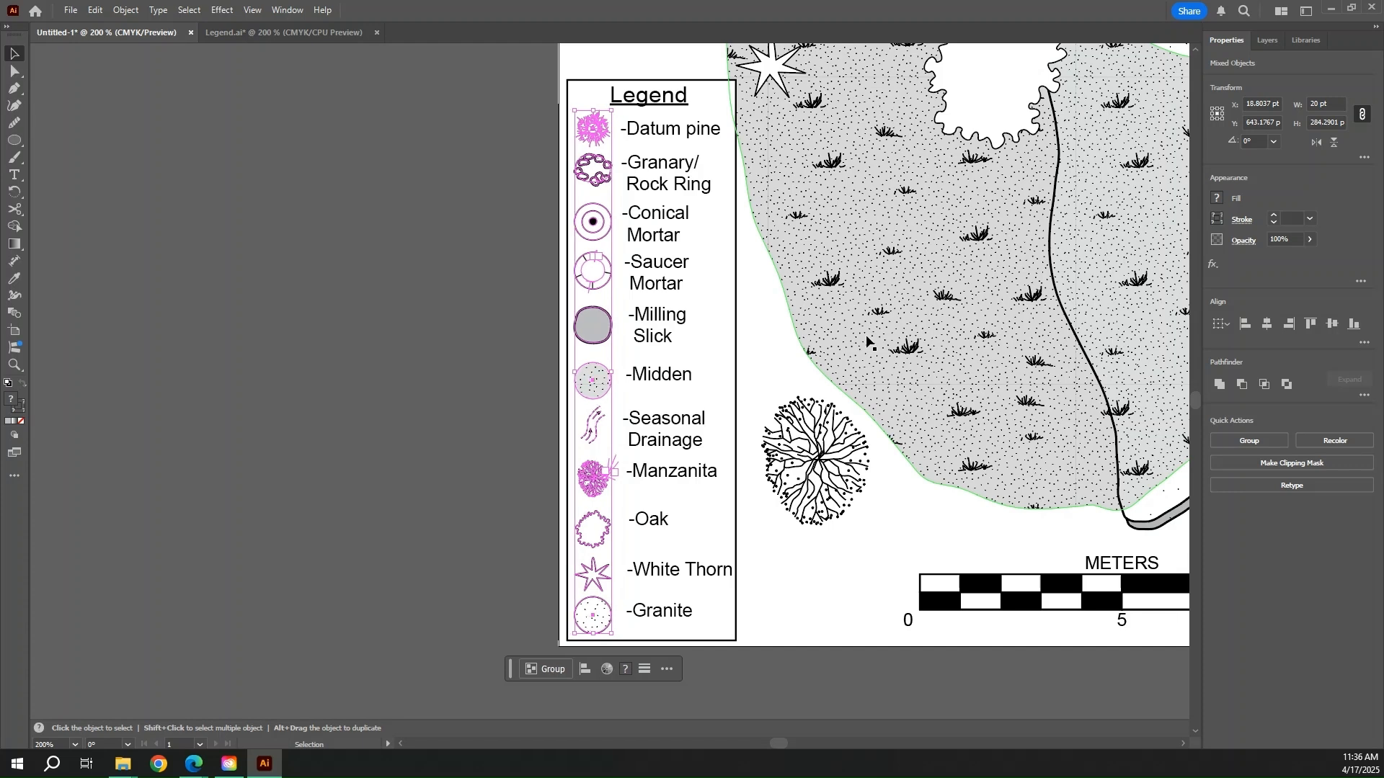
left_click(763, 380)
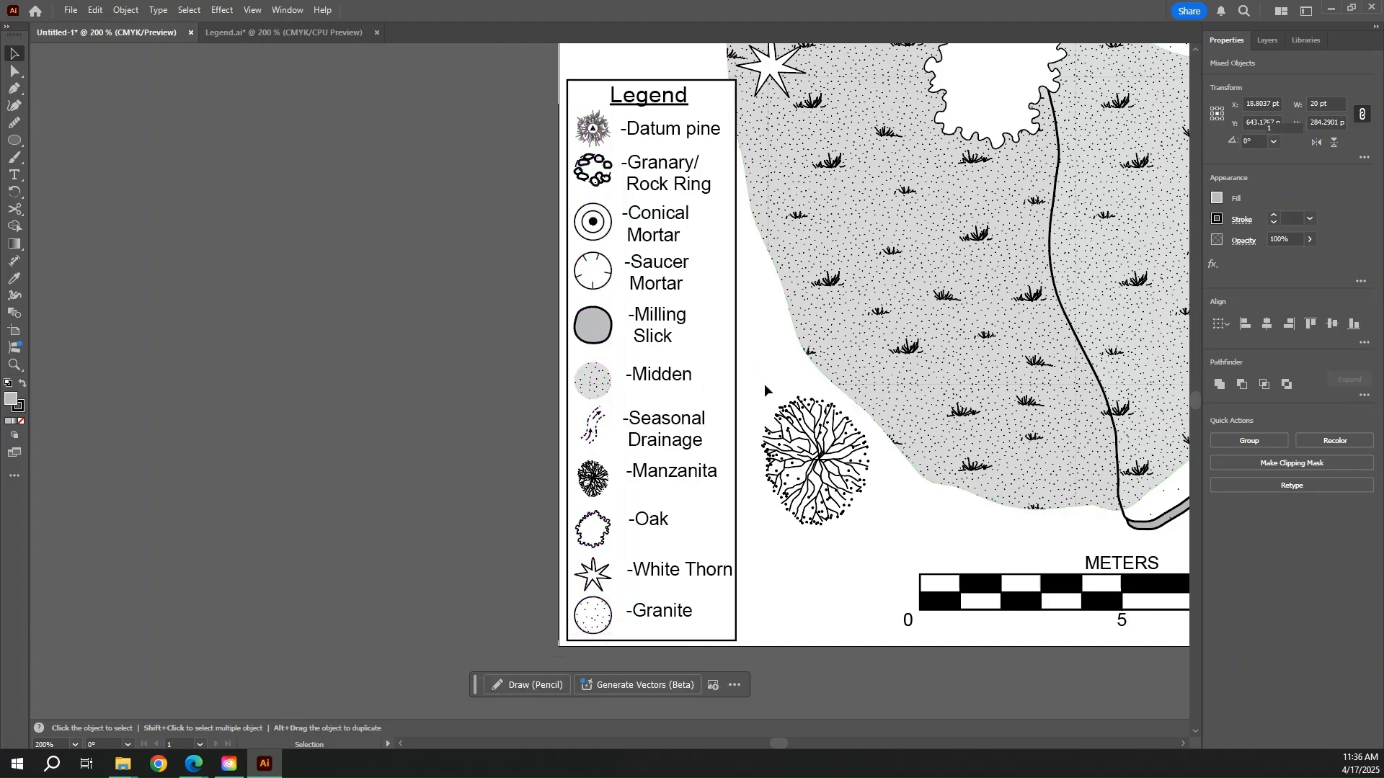
- Align the vertical centres of the Datum pine label and its symbol, and group the two
left_click(702, 127)
left_click(592, 133, "shift")
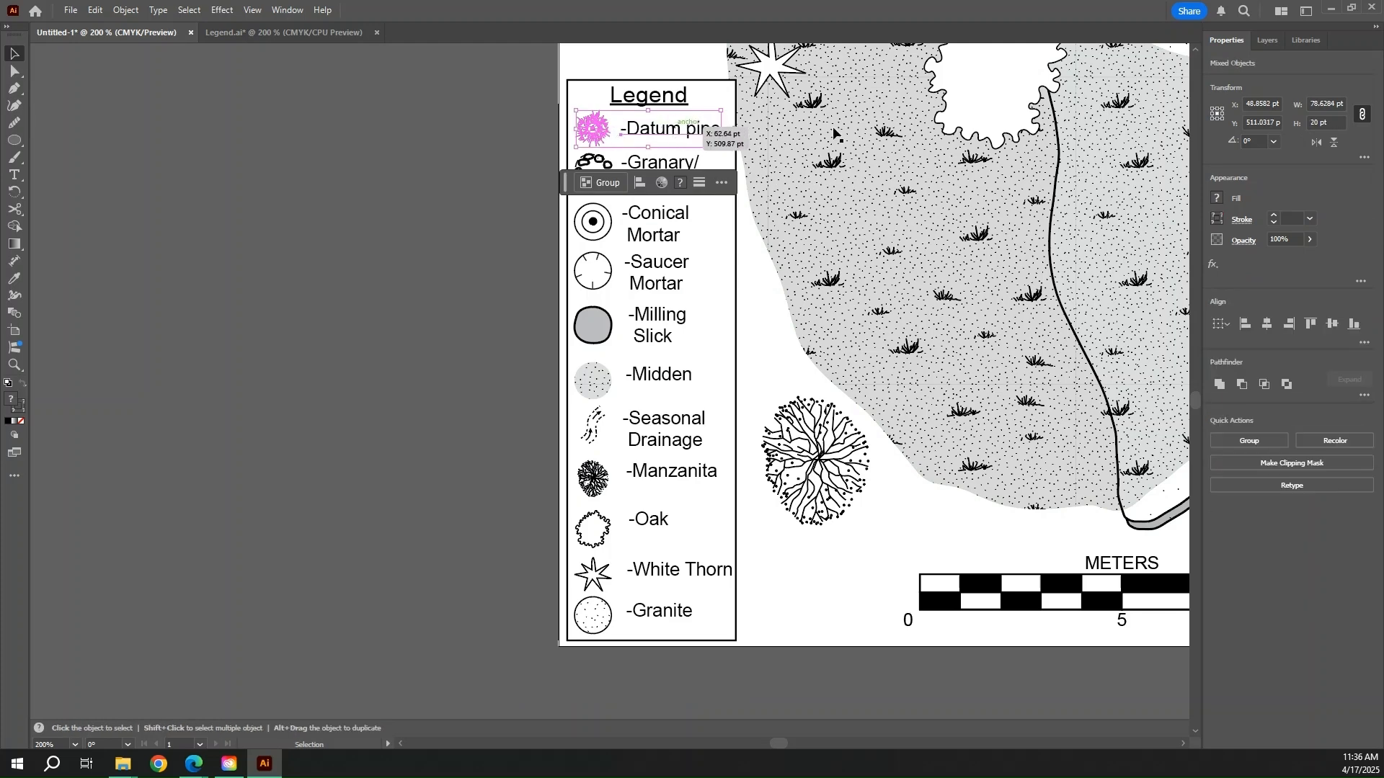
left_click(1334, 325)
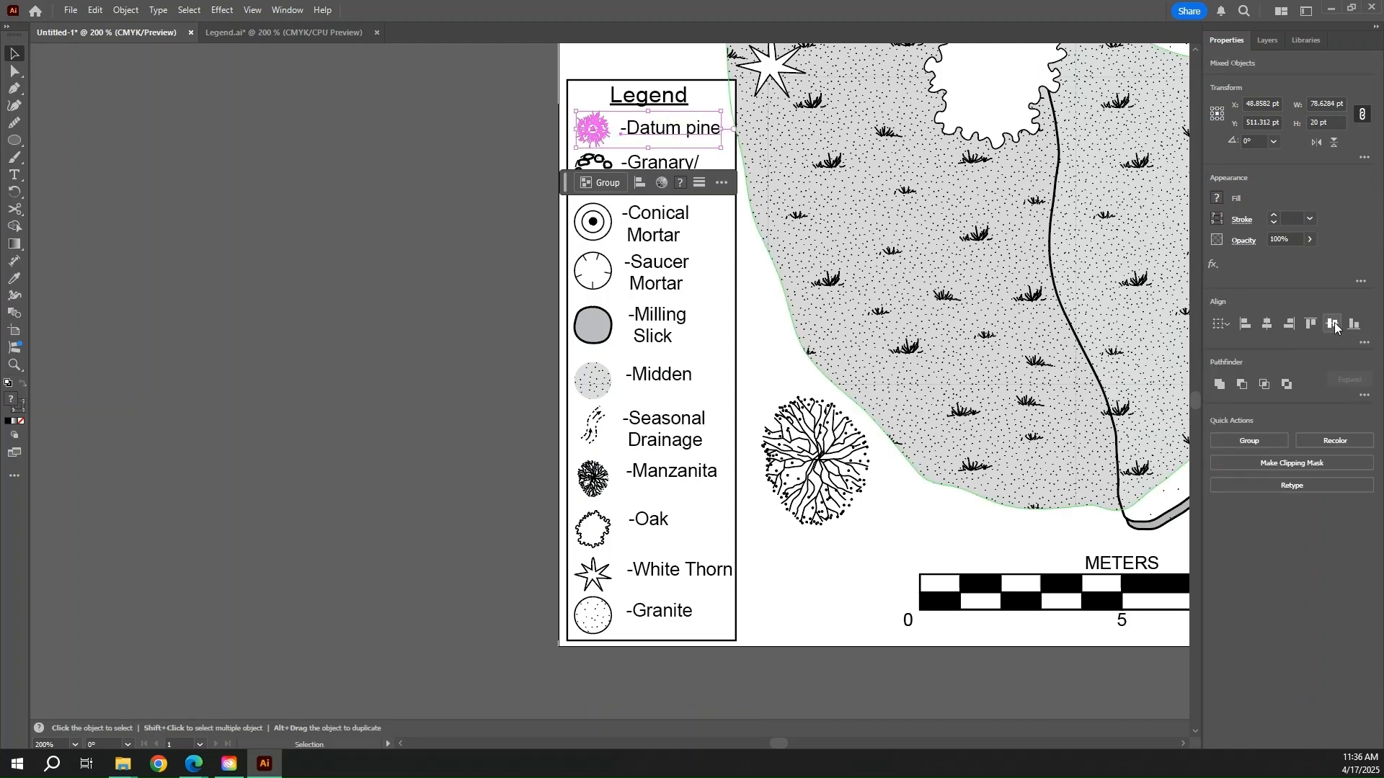
key("a")
key("v")
key("ctrl+g")
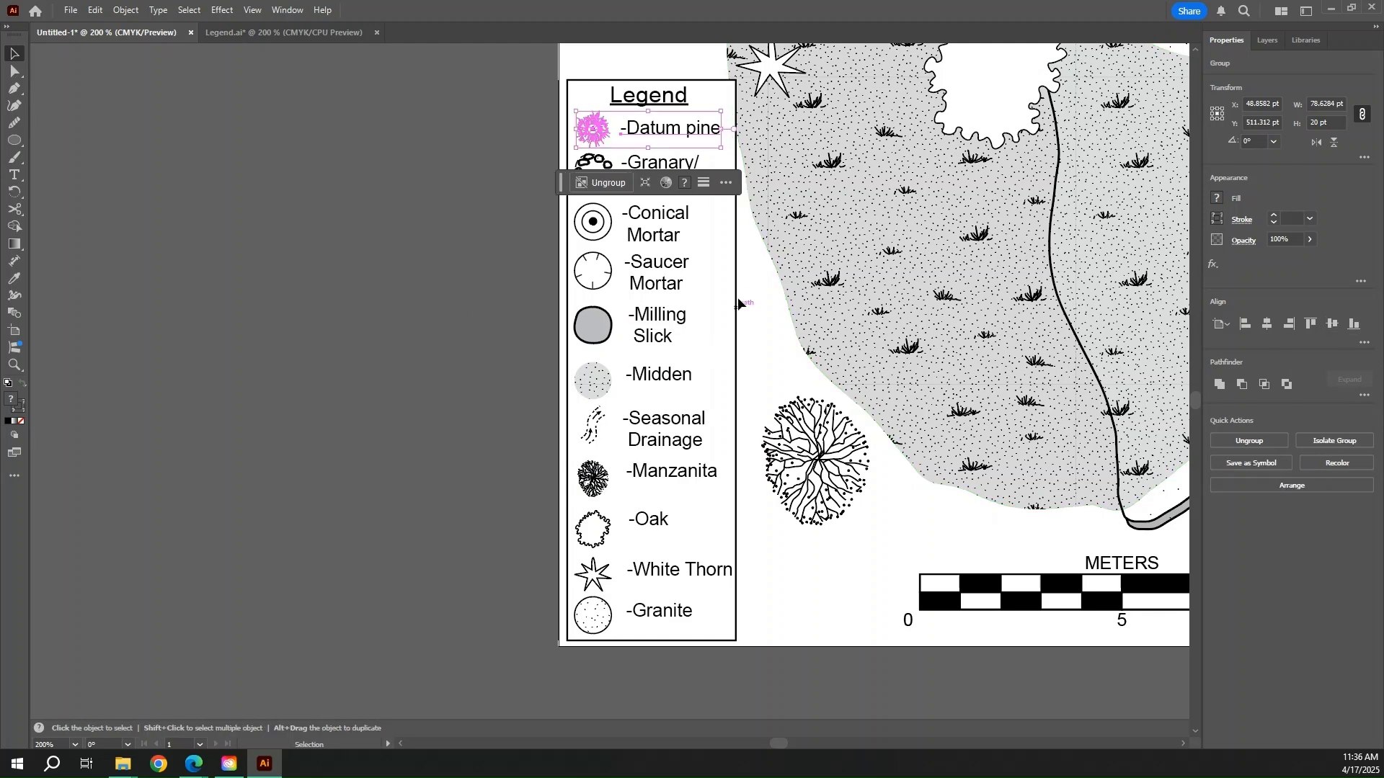
left_click(754, 305)
- Align the Granary/Rock Ring, Conical Mortar, Saucer Mortar and Milling Slick labels each to the vertical centre of their symbol
left_click(653, 173)
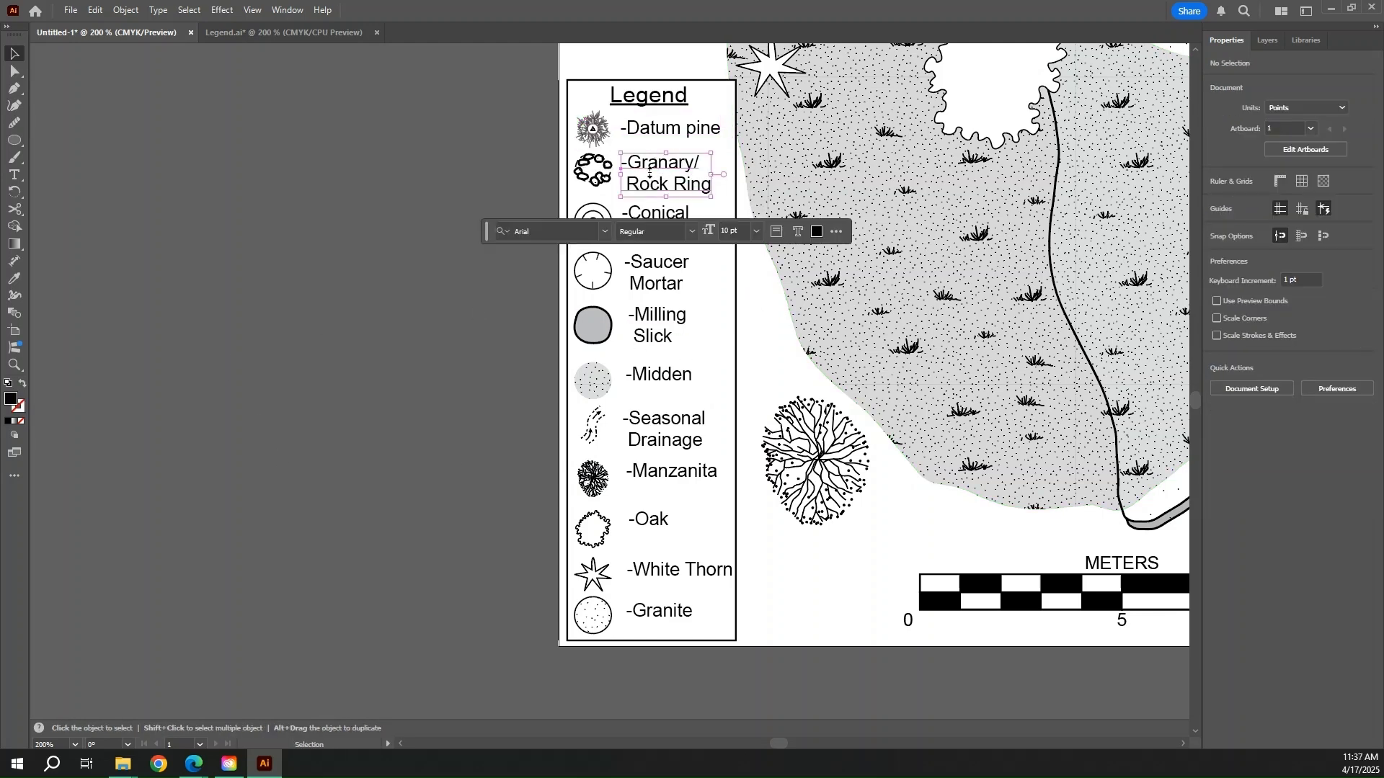
left_click(609, 168, "shift")
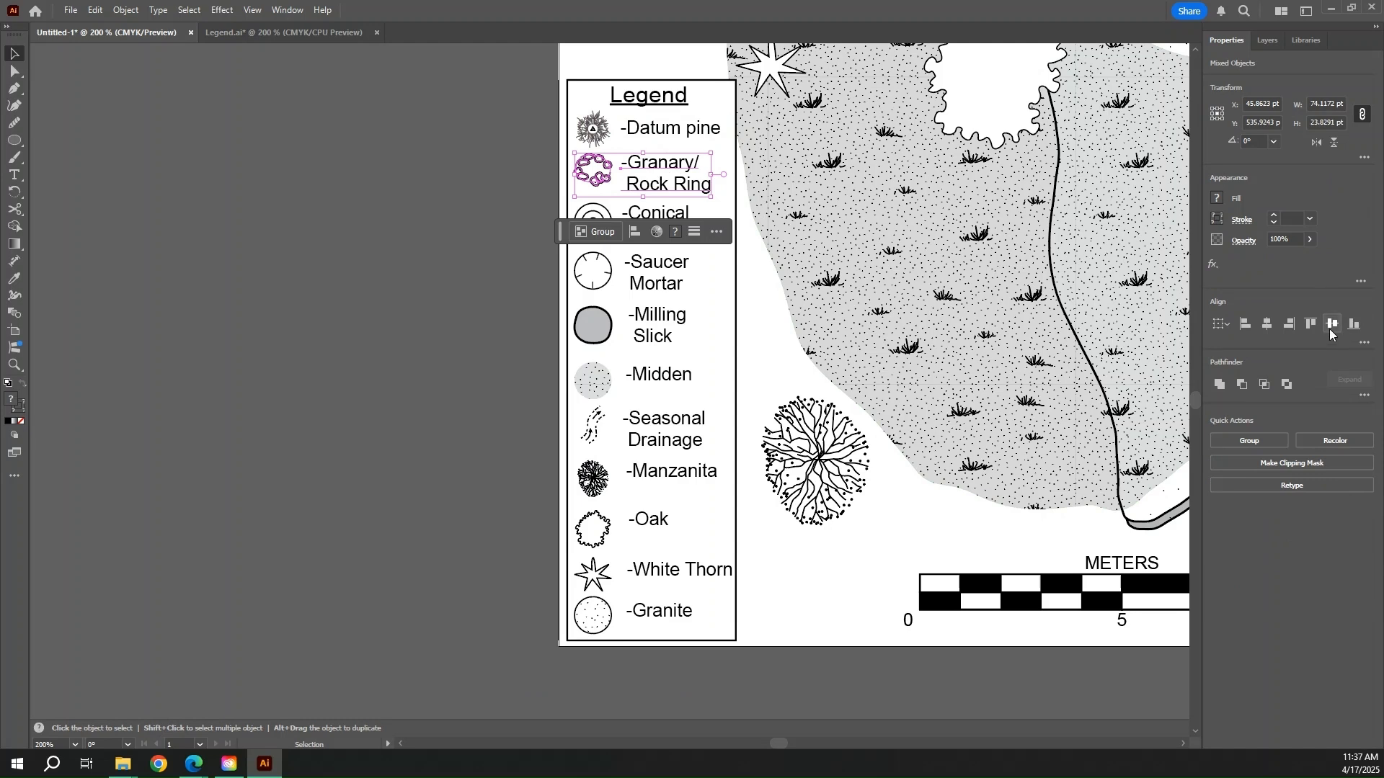
left_click(1330, 326)
left_click(757, 322)
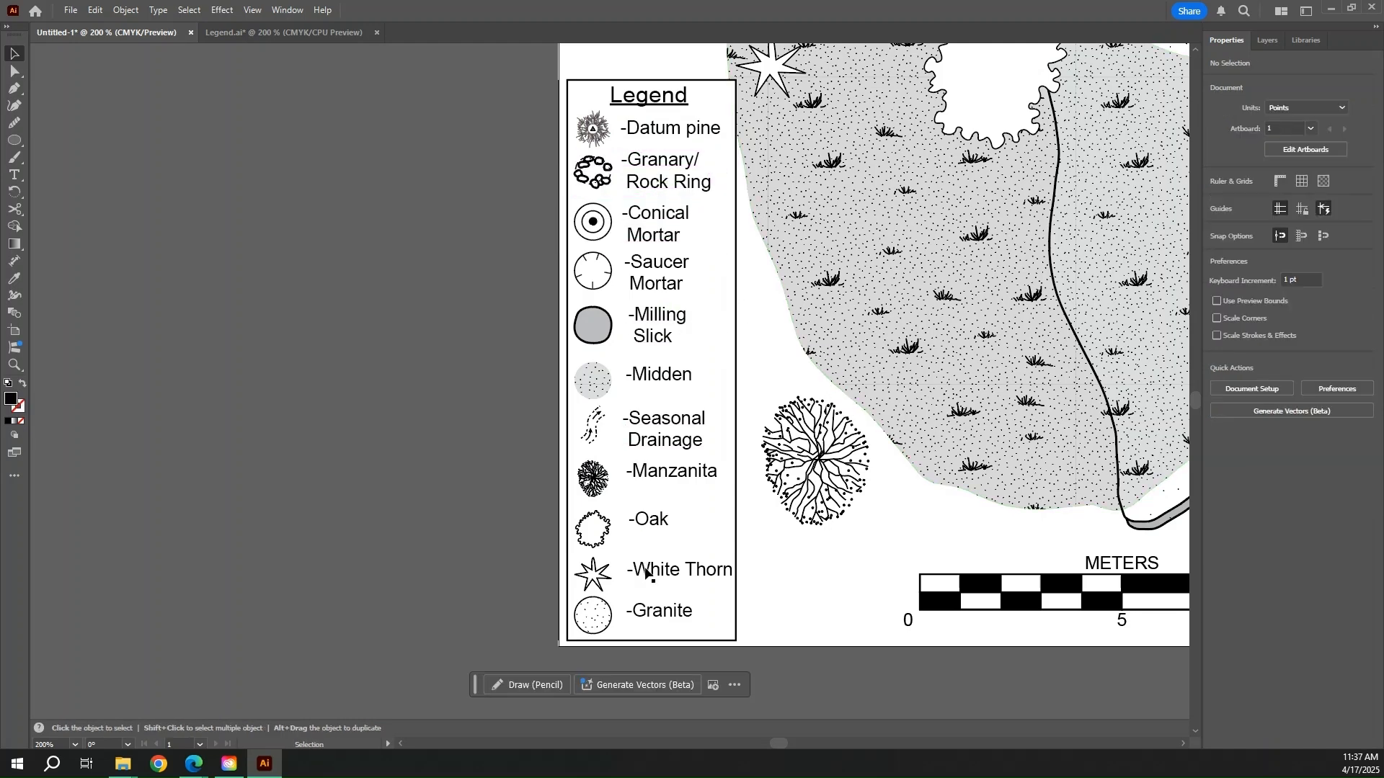
left_click(671, 220)
left_click(593, 224, "shift")
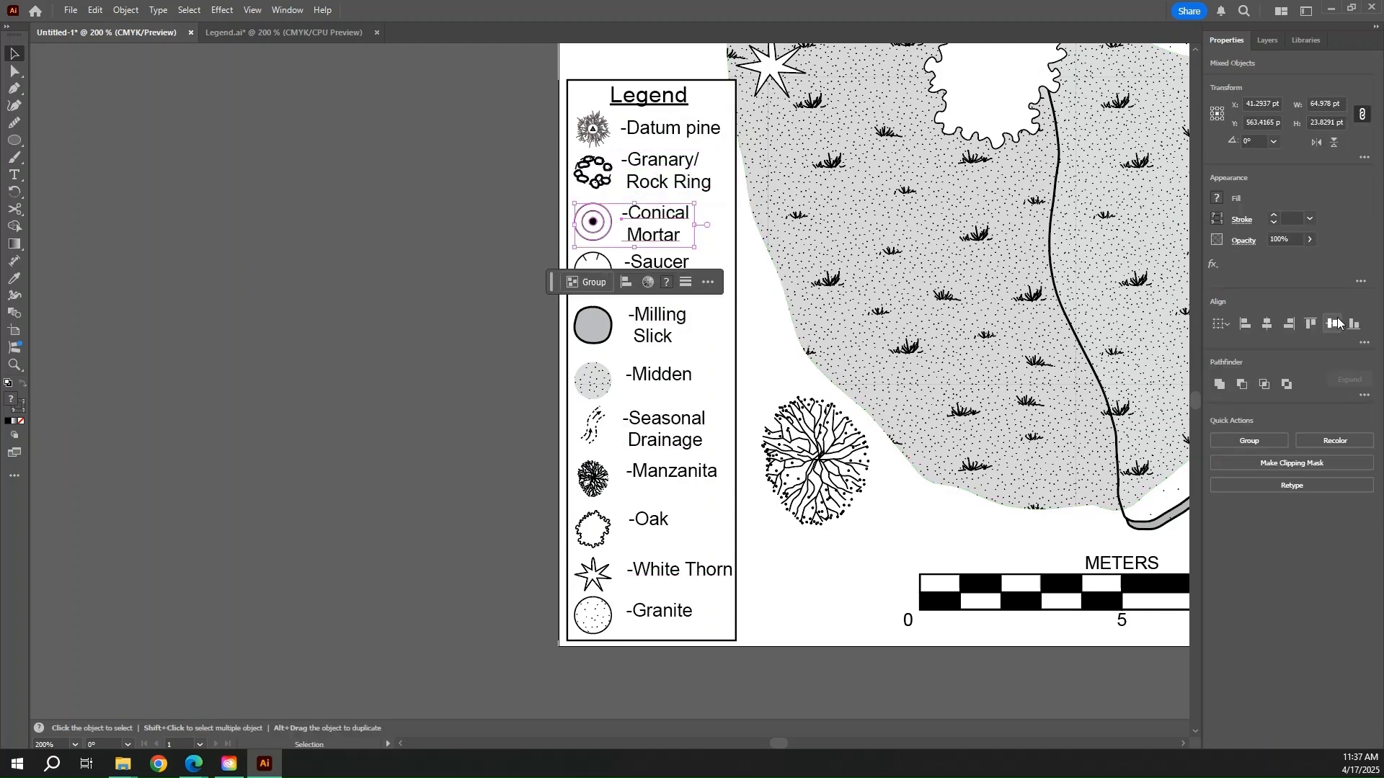
left_click(1338, 323)
left_click(657, 271)
left_click(861, 410)
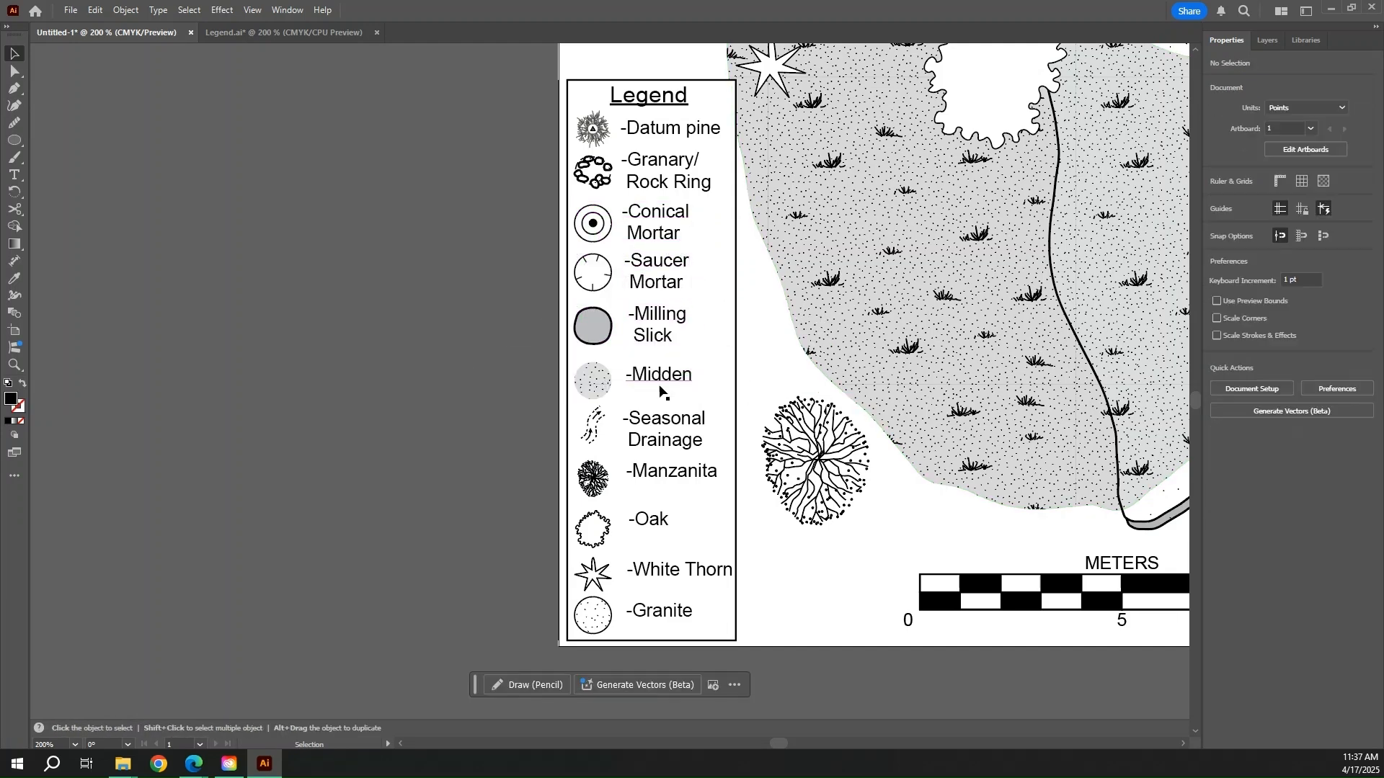
- Align the Midden, Seasonal Drainage and Manzanita labels each to the vertical centre of their symbol
left_click(659, 378)
left_click(593, 380, "shift")
left_click(1331, 324)
left_click(658, 425)
left_click(597, 425, "shift")
left_click(1331, 324)
left_click(659, 473)
left_click(603, 480, "shift")
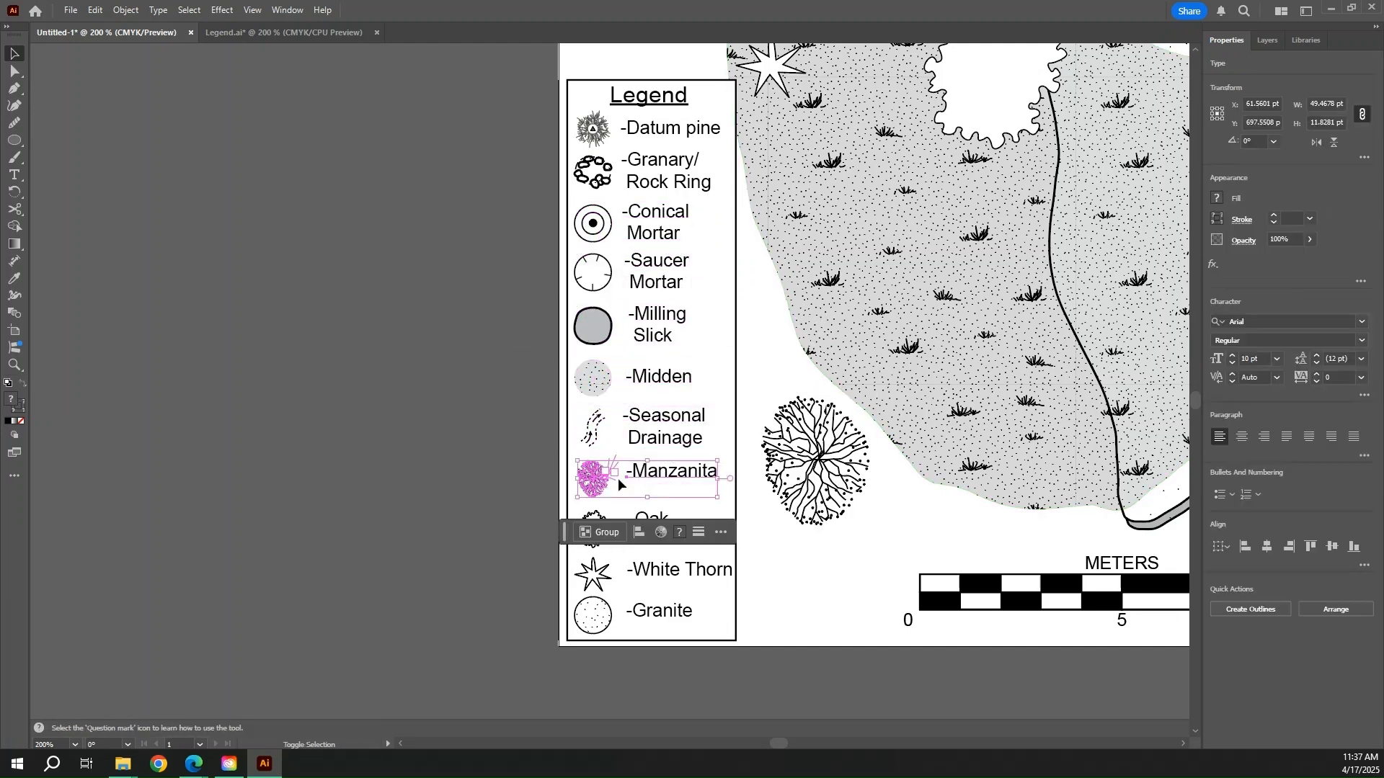
left_click(1332, 324)
- Align the Oak, White Thorn and Granite labels each to the vertical centre of their symbol
left_click(652, 520)
left_click(597, 525, "shift")
left_click(1331, 324)
left_click(667, 569)
left_click(593, 574, "shift")
left_click(1331, 324)
left_click(894, 483)
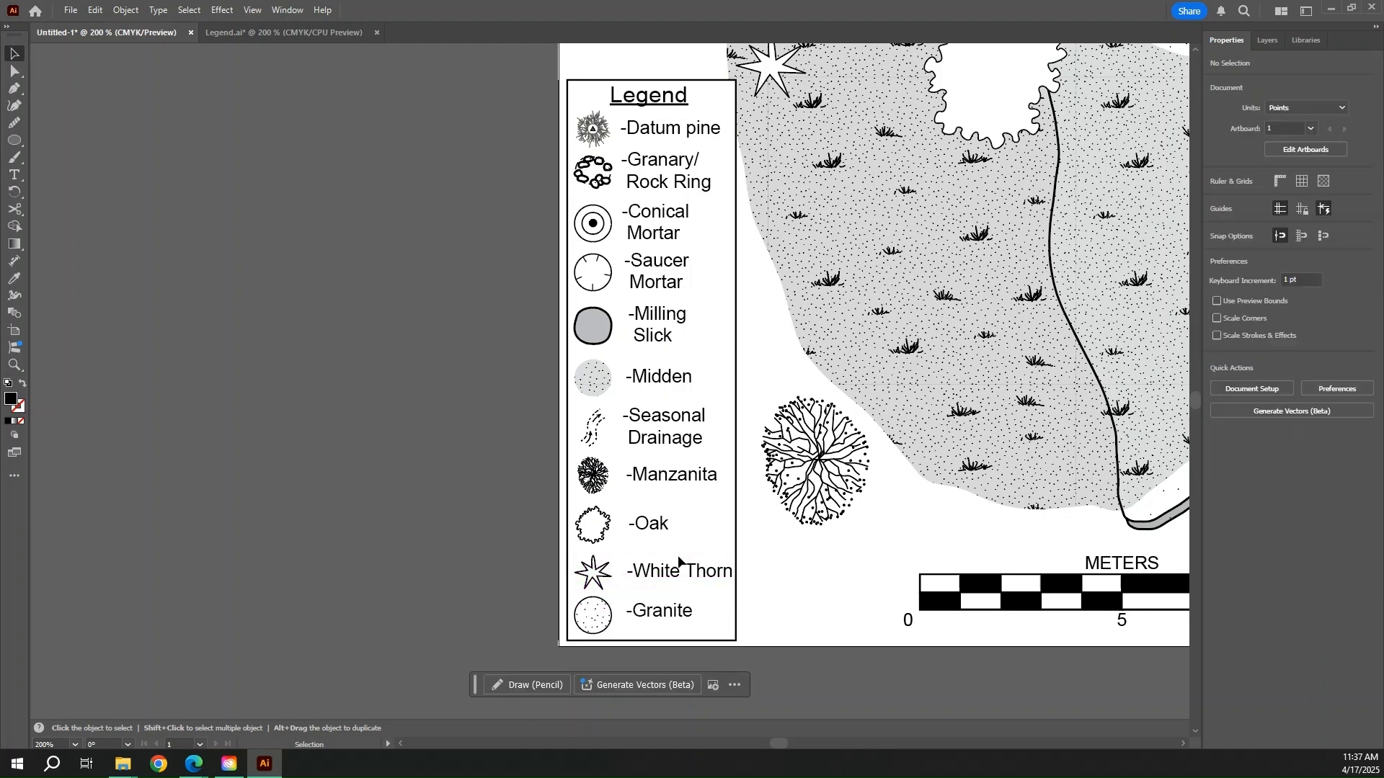
left_click(657, 610)
left_click(595, 611, "shift")
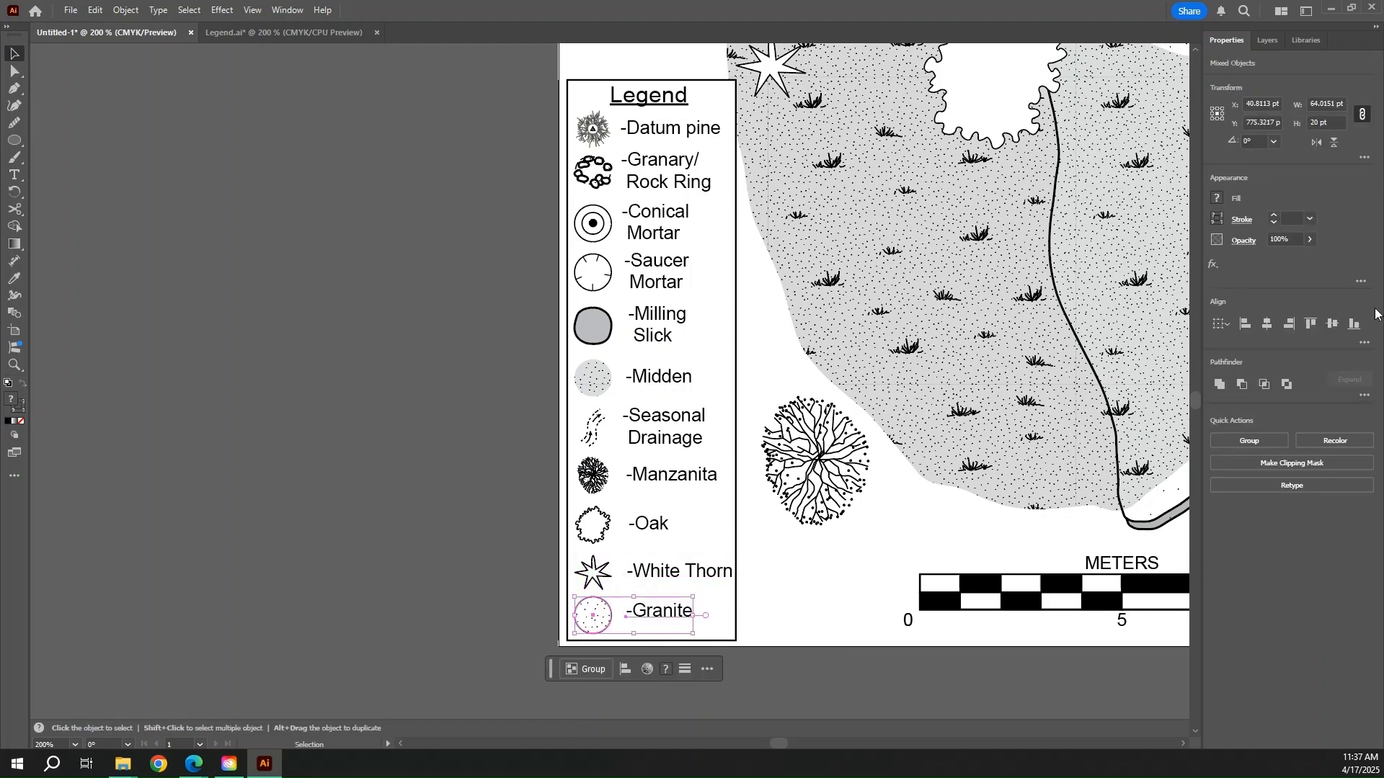
left_click(1332, 324)
left_click(785, 379)
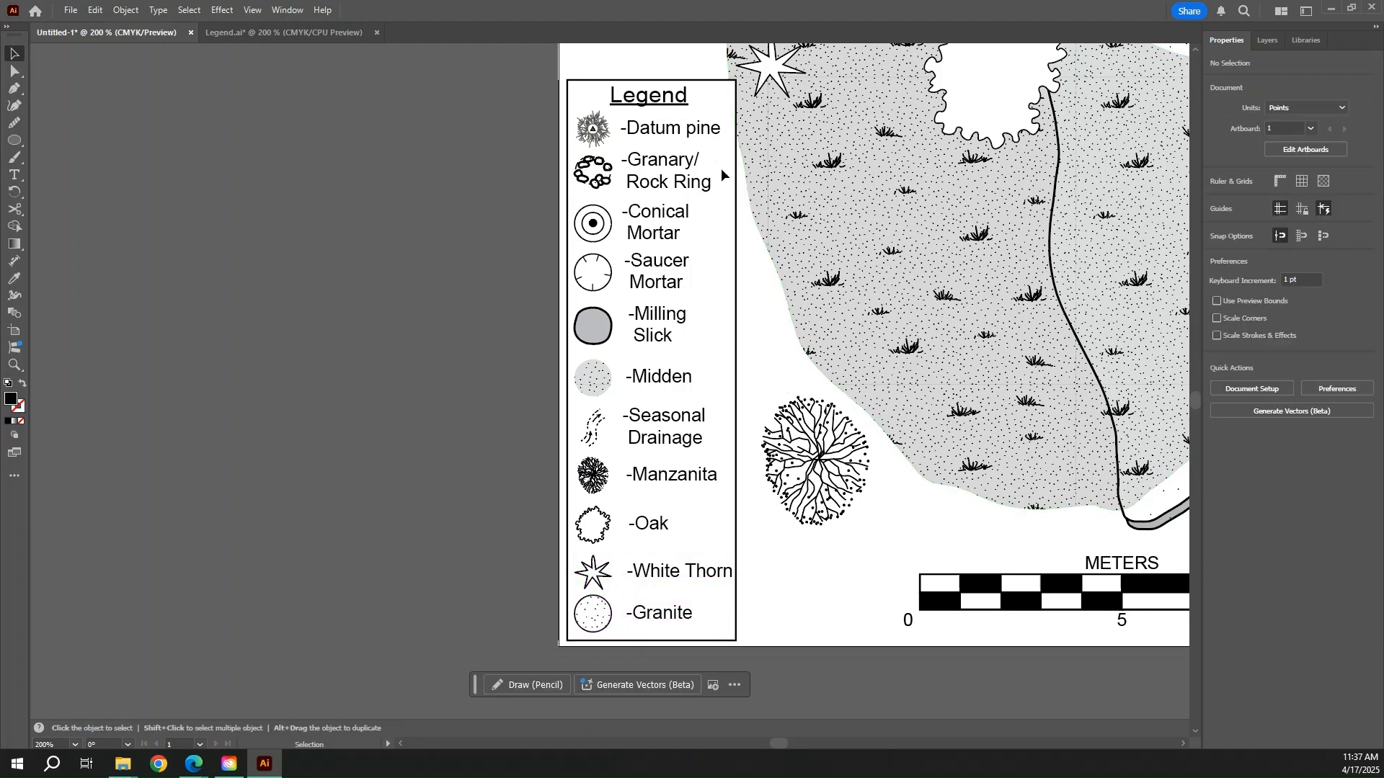
- Align the left edges of all the legend labels, from Datum pine down to Granite
left_click(670, 128)
left_click(593, 129, "shift")
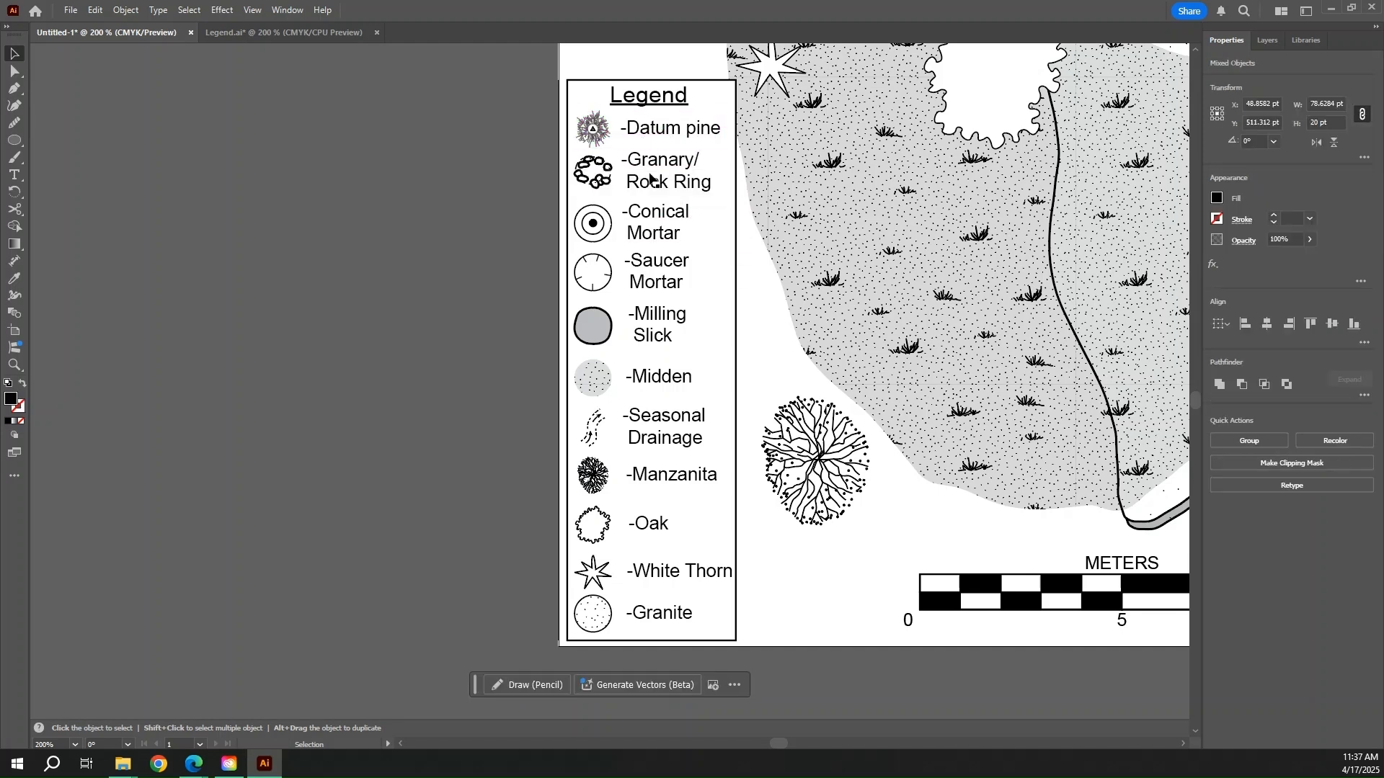
left_click(650, 179)
left_click(758, 303)
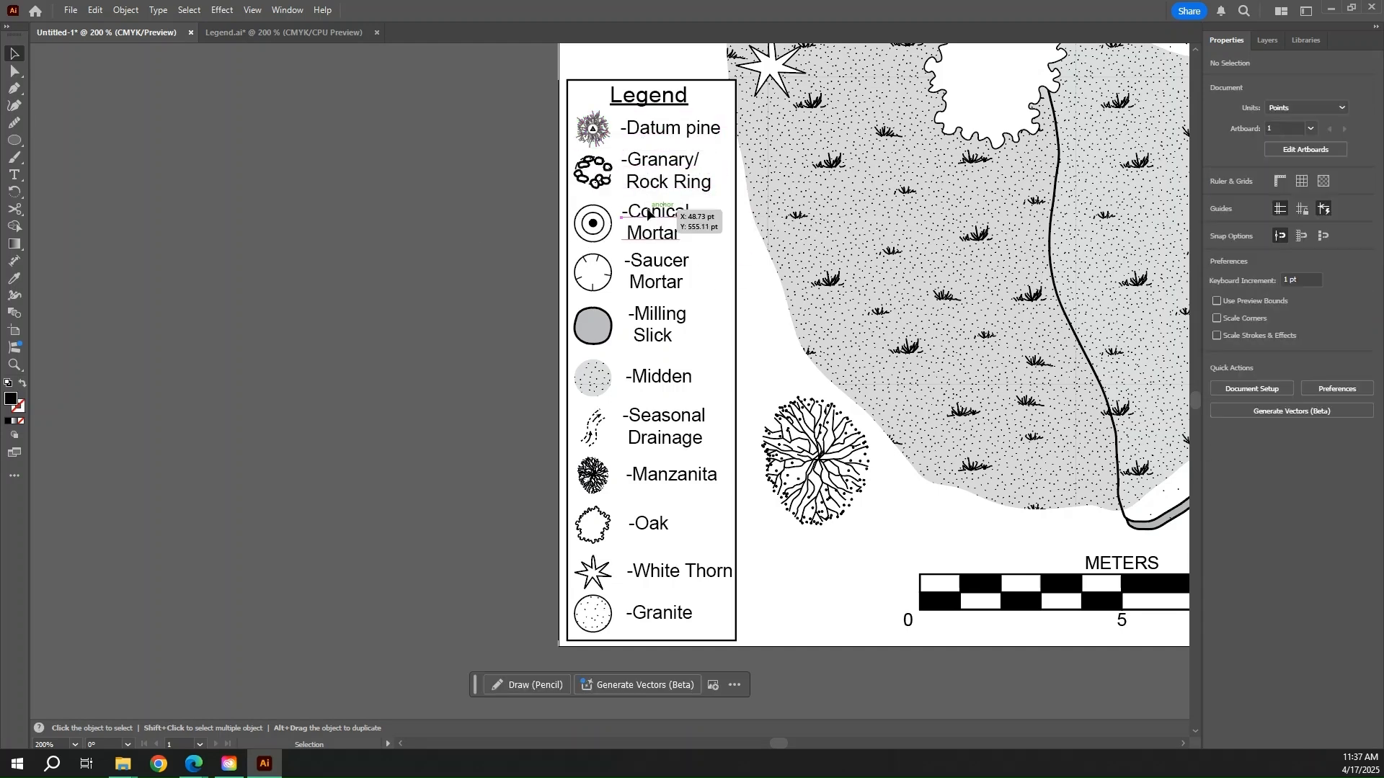
left_click(647, 214)
left_click(742, 469)
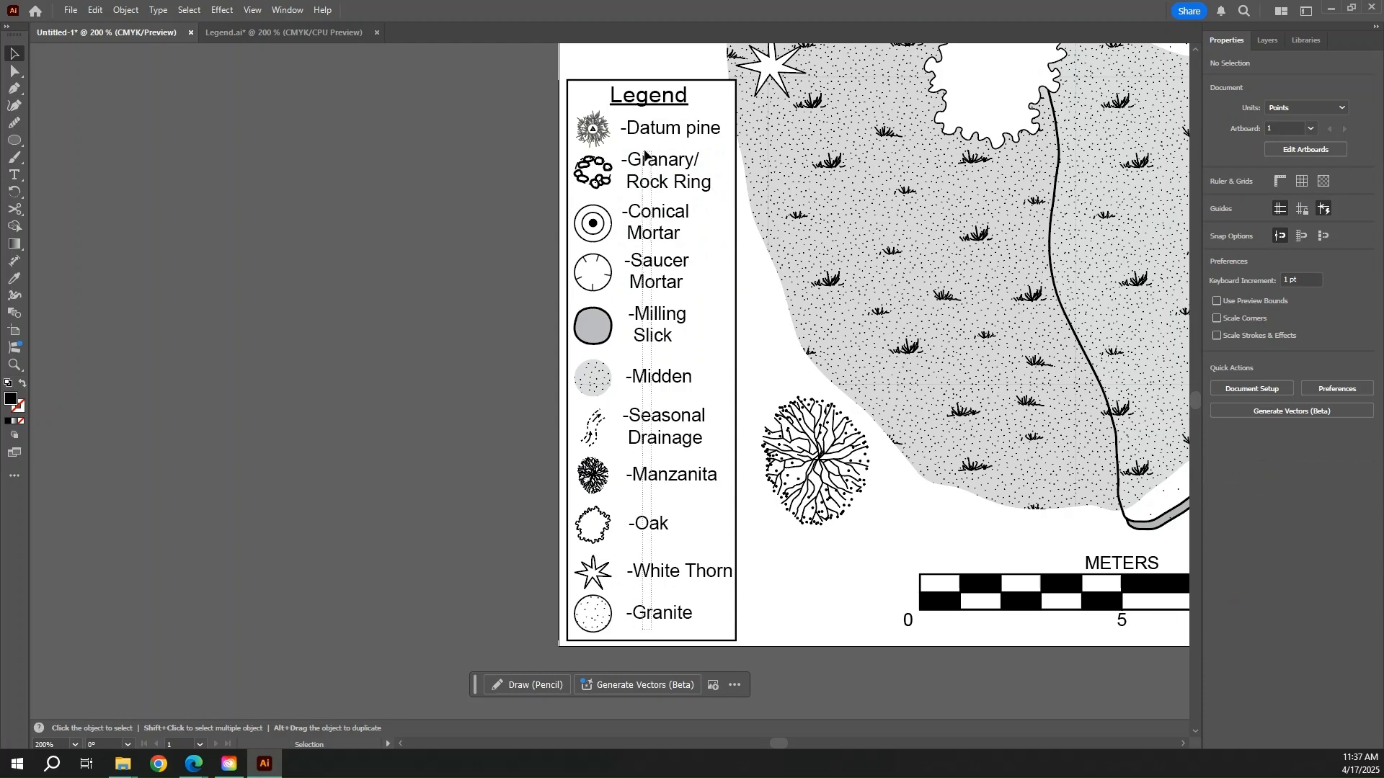
left_click(655, 126)
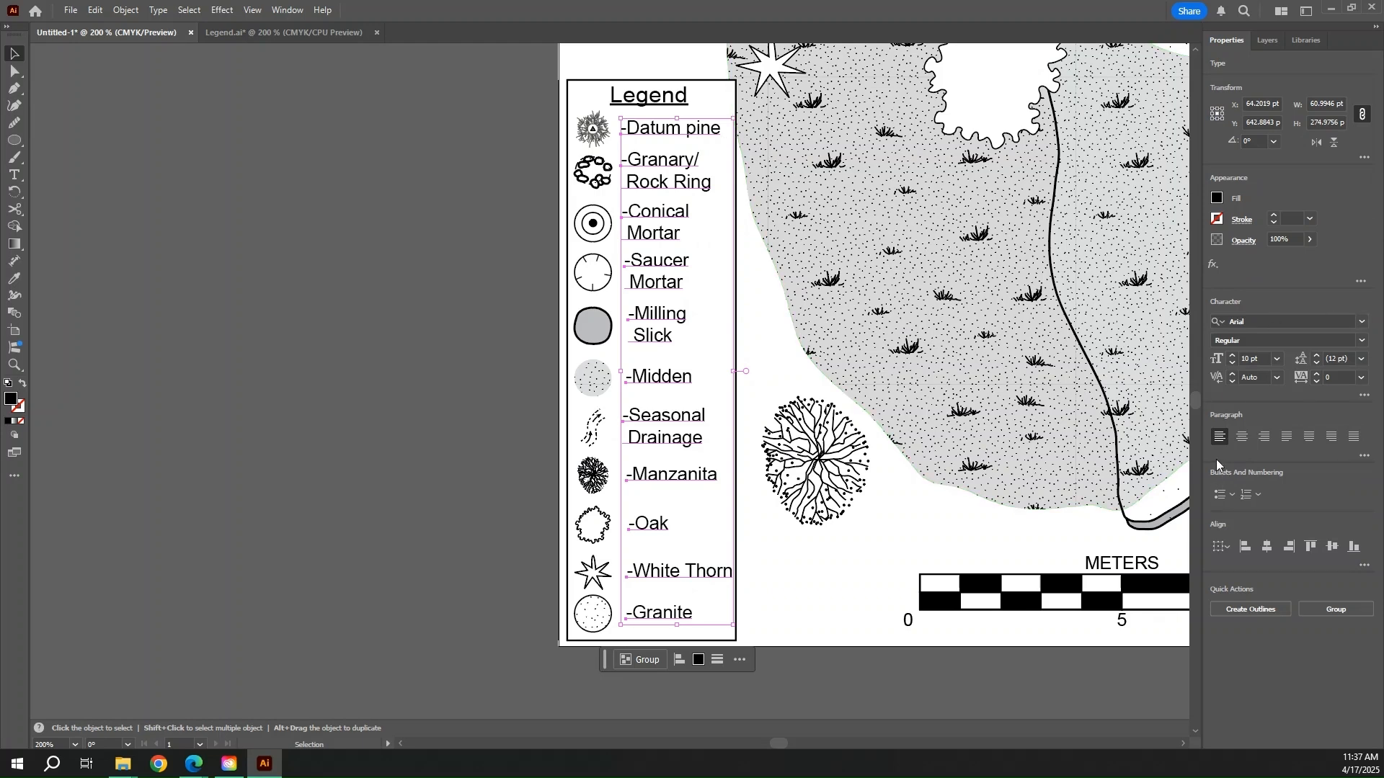
left_click(1244, 548)
left_click(754, 356)
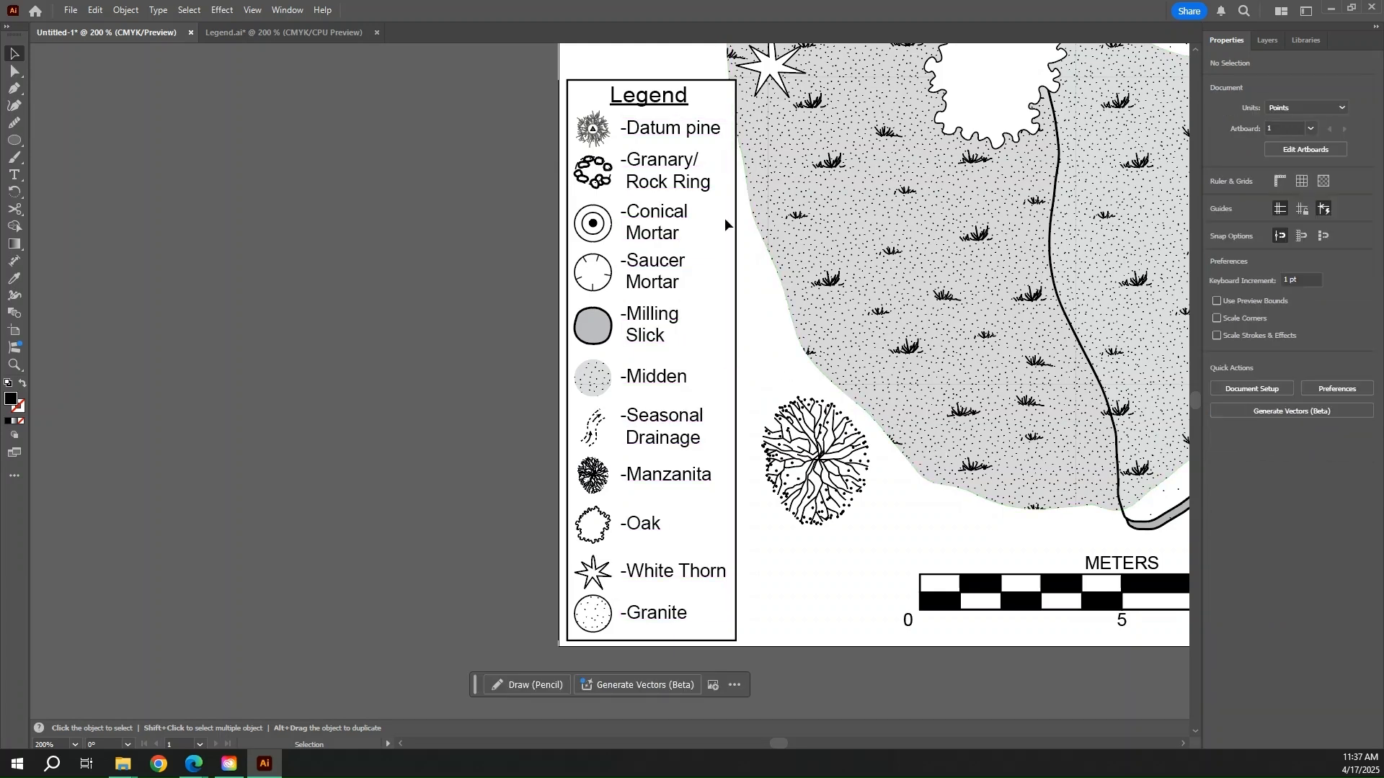
- Group the Datum pine, Granary/Rock Ring, Conical Mortar, Saucer Mortar and Milling Slick symbols each with their own label
left_click_drag(661, 130, 575, 129)
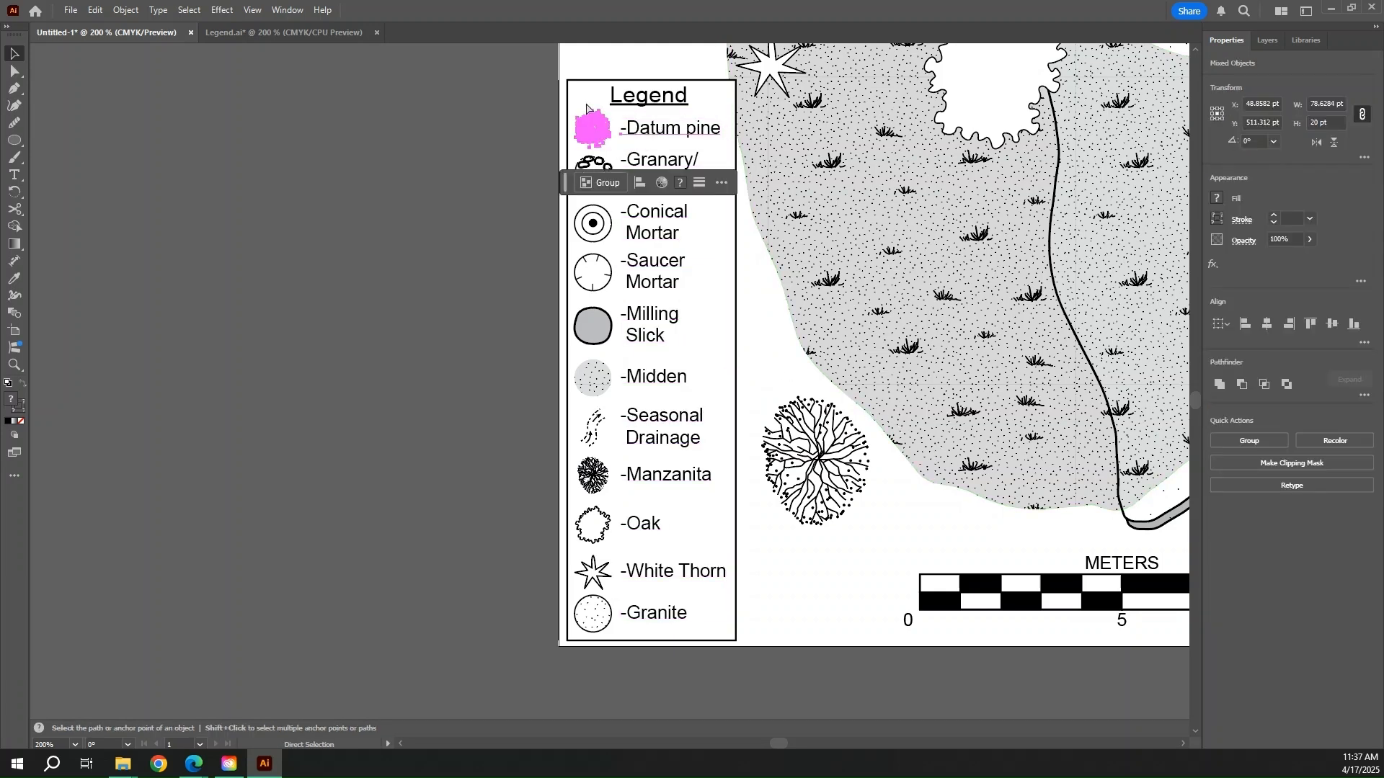
left_click(605, 182)
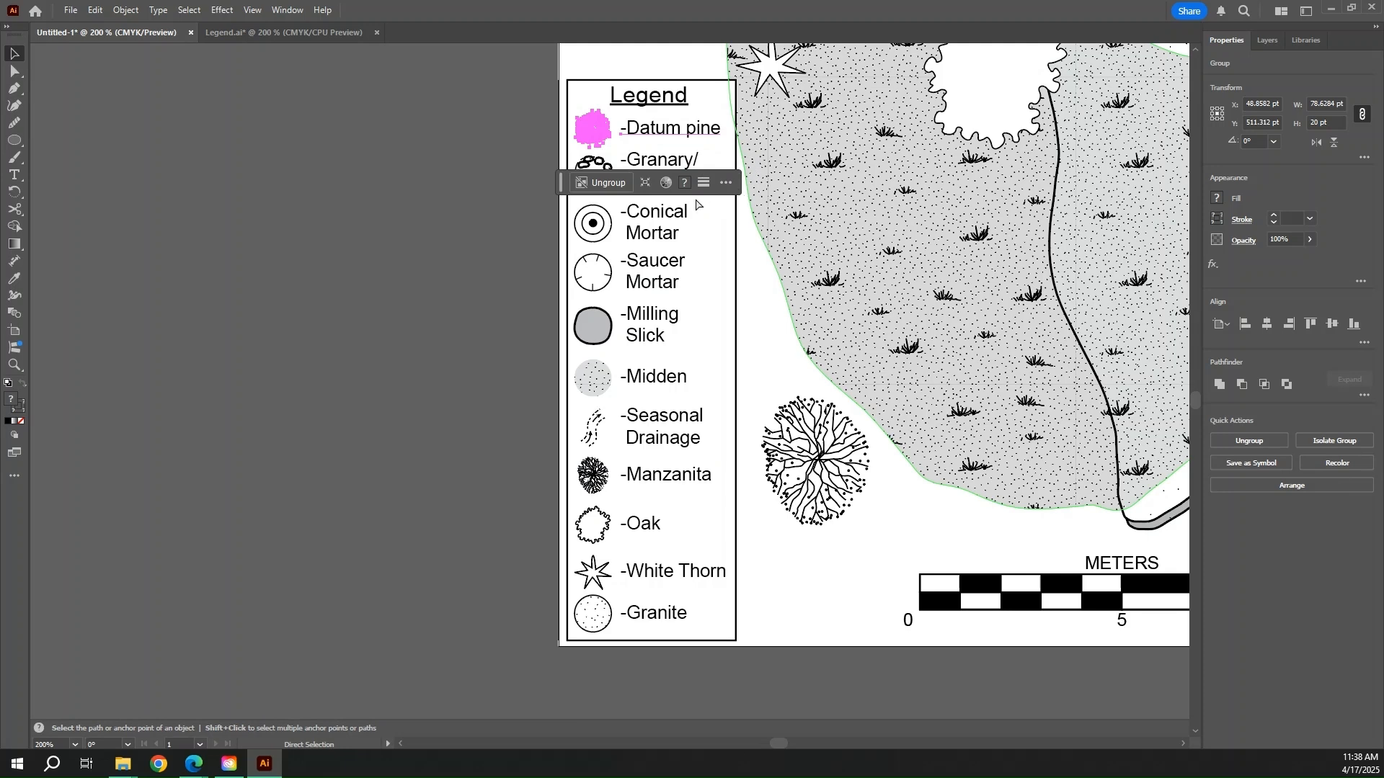
left_click(639, 160)
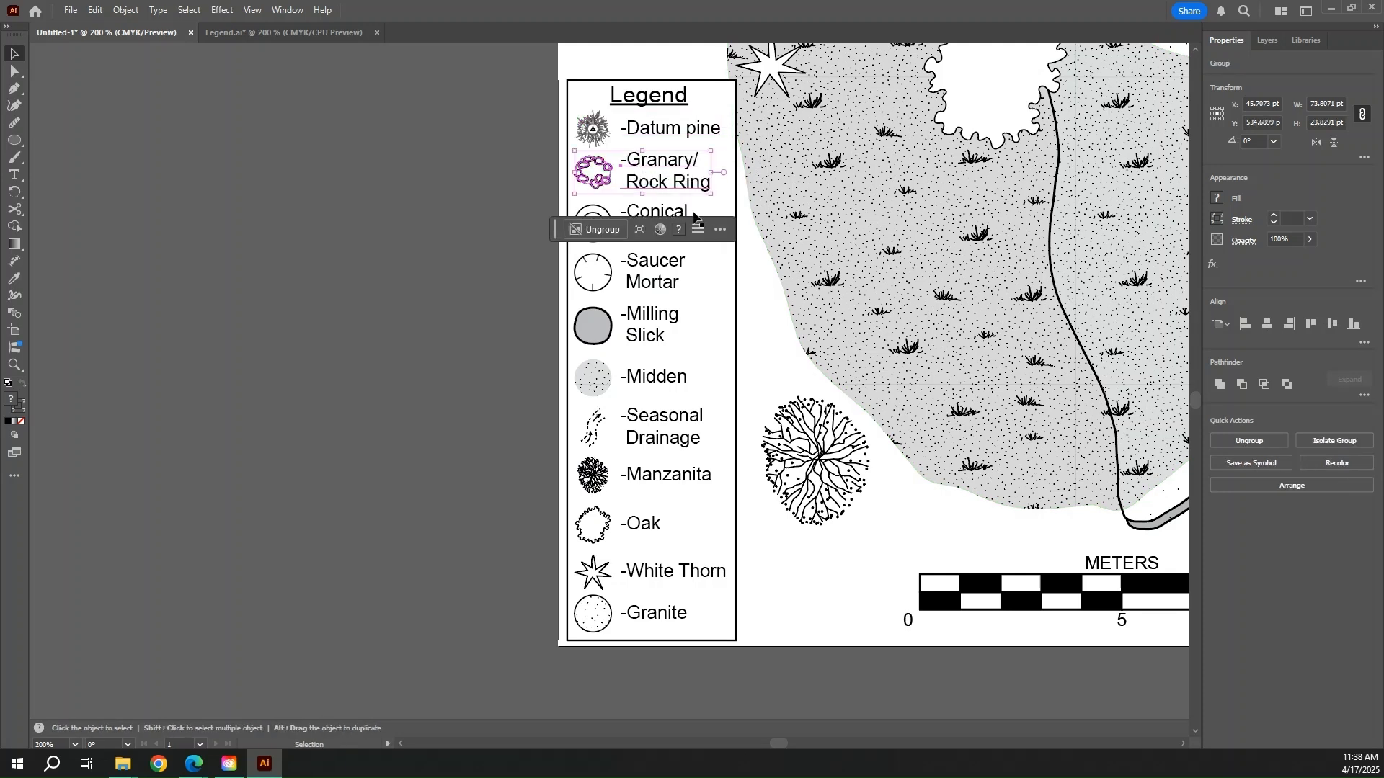
left_click(594, 216)
left_click(712, 251)
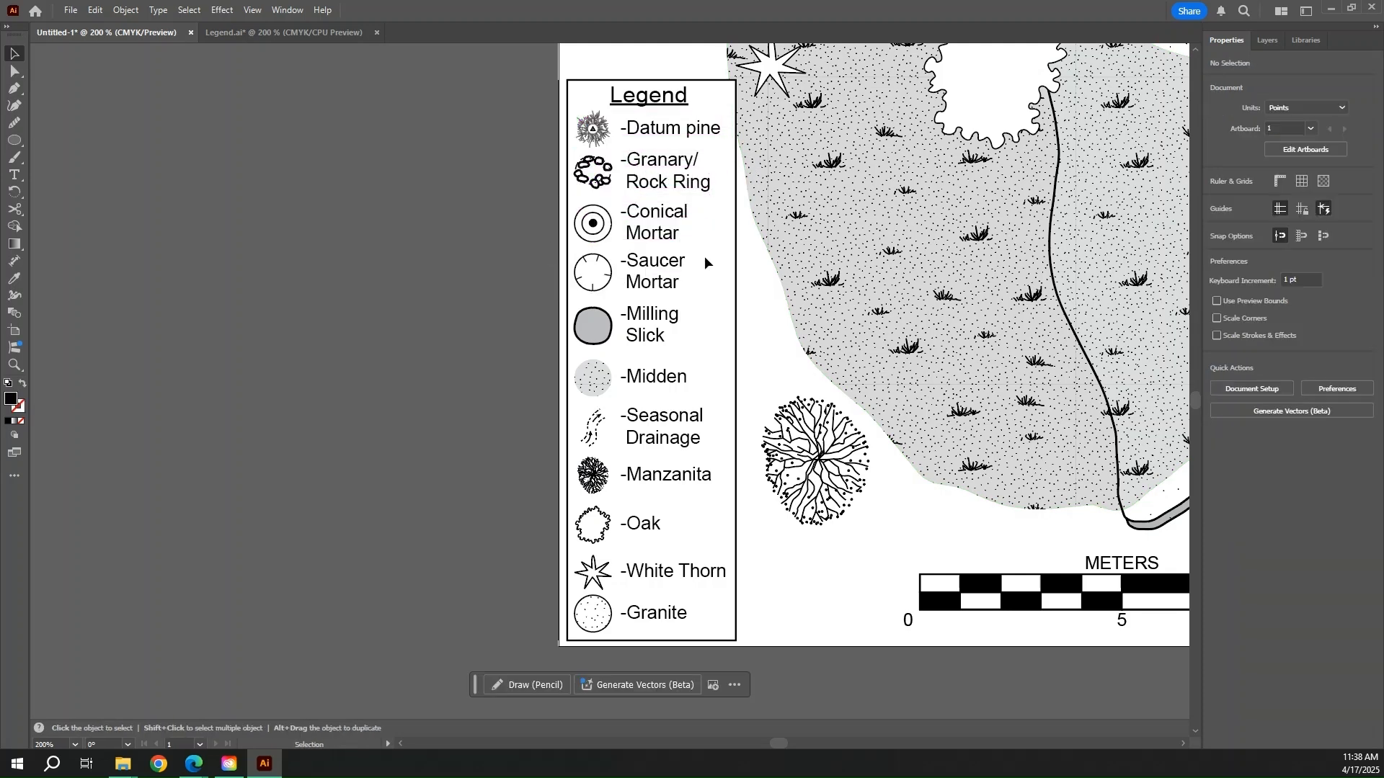
left_click(585, 285)
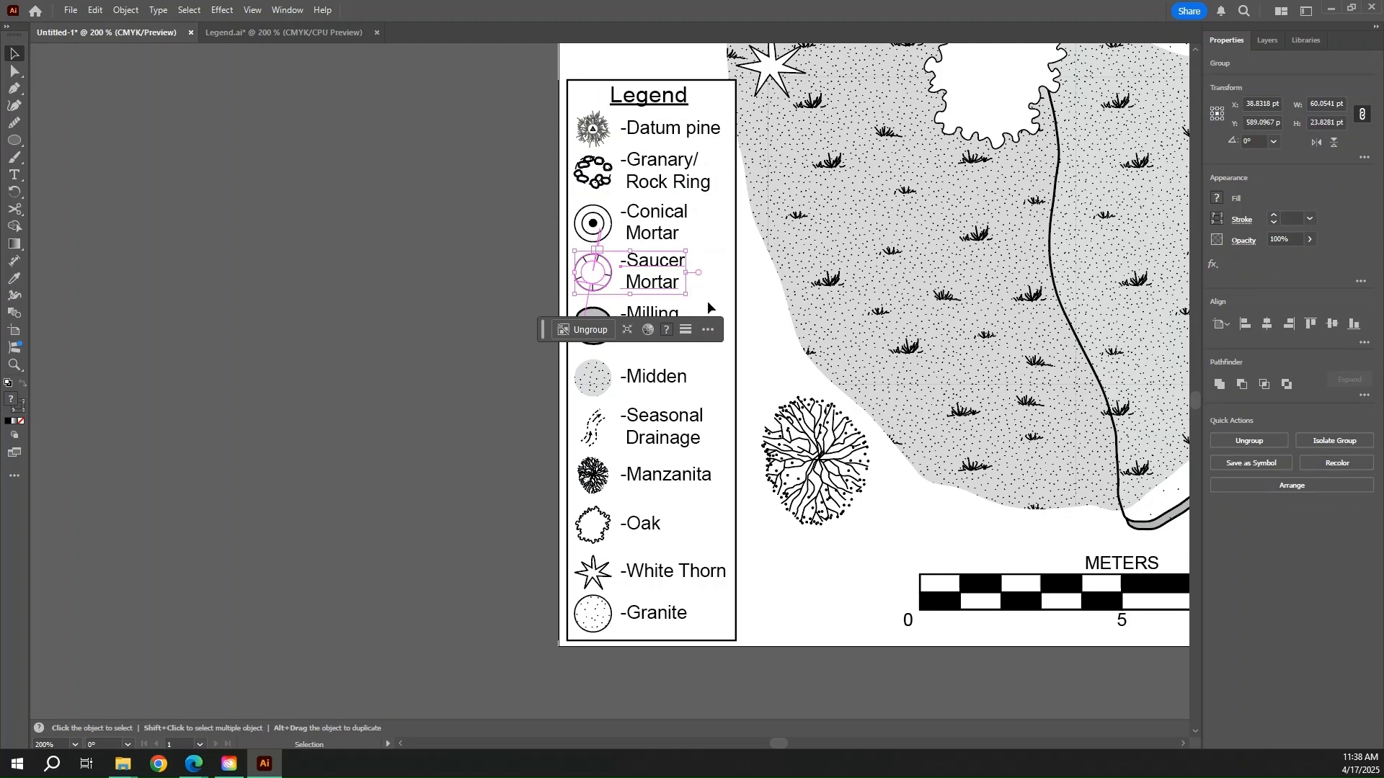
left_click(708, 308)
left_click(674, 319)
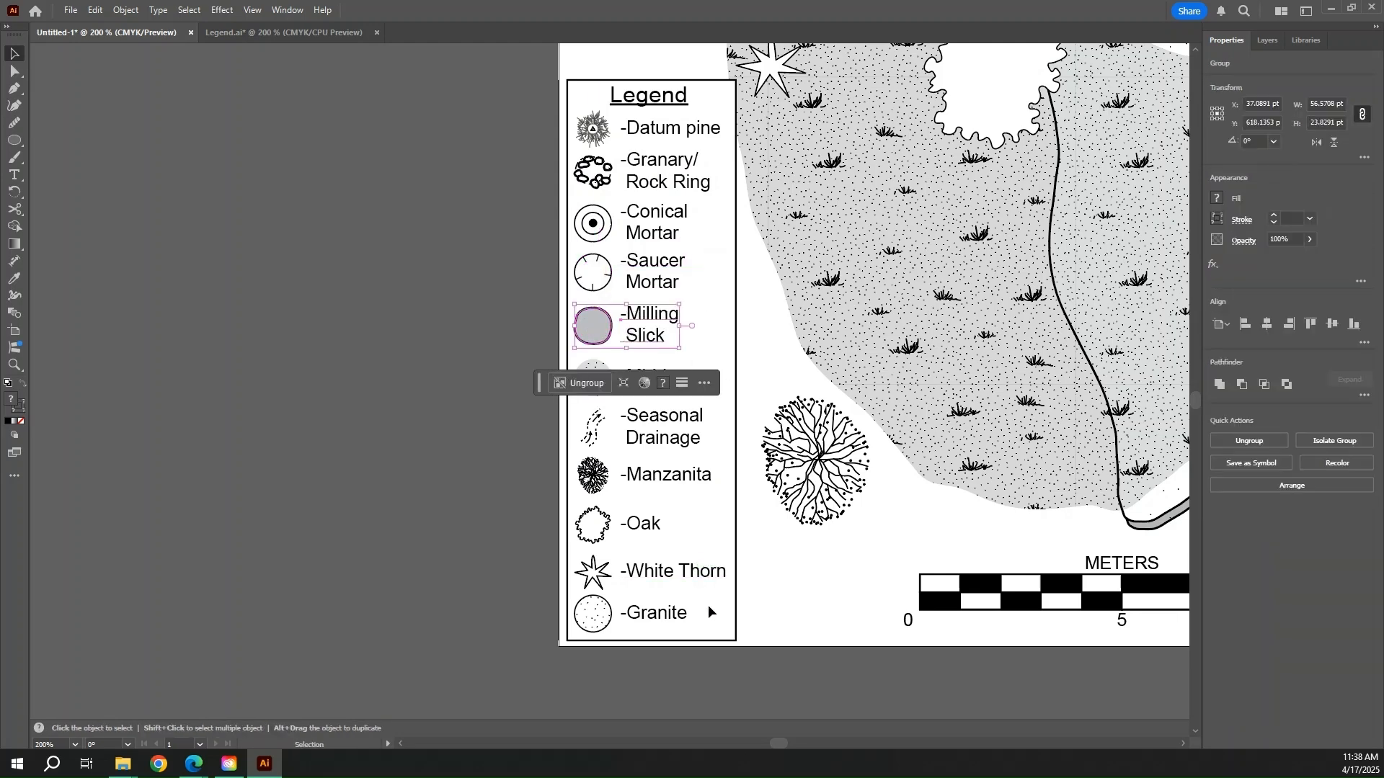
- Group the Granite, White Thorn, Oak and Manzanita symbols each with their own label
left_click(587, 611)
left_click_drag(689, 553, 597, 574)
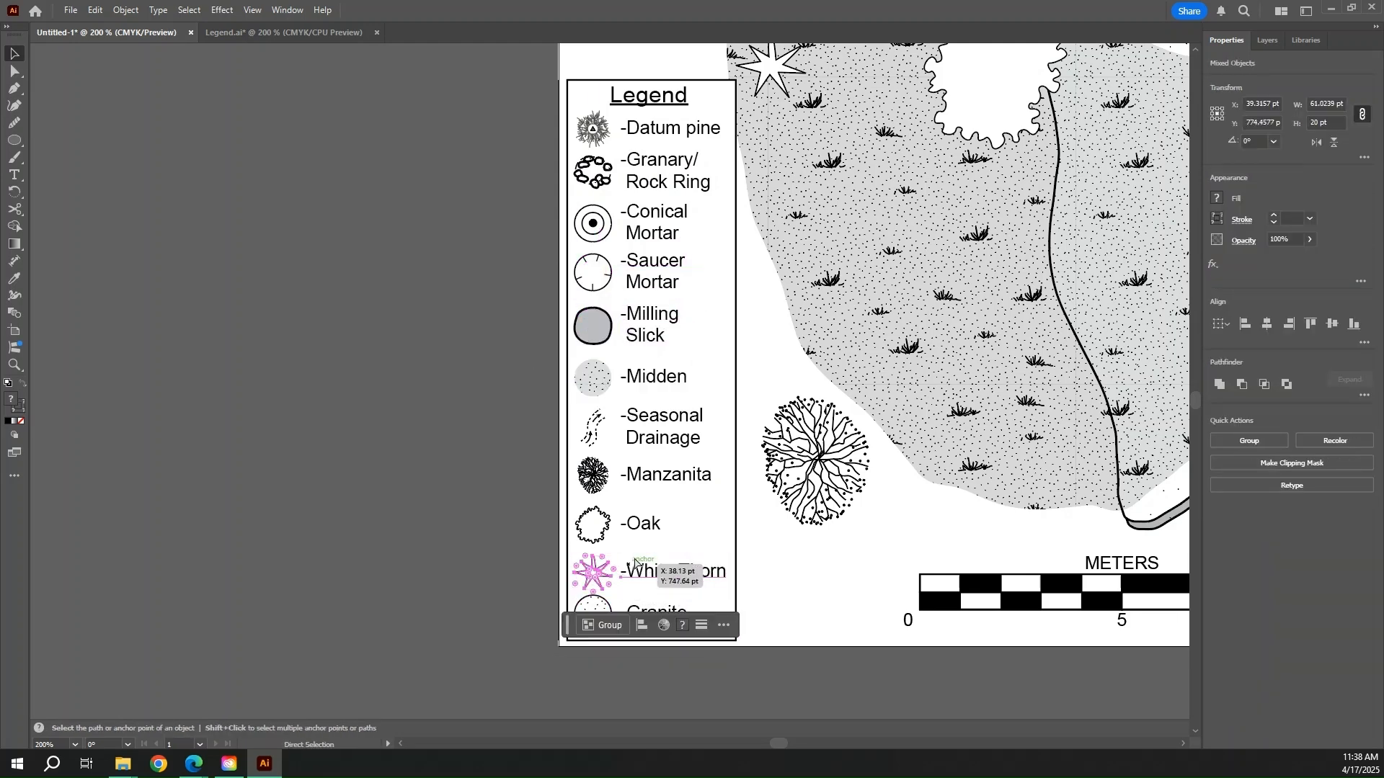
key("ctrl+g")
left_click_drag(679, 508, 594, 528)
key("ctrl+g")
left_click_drag(662, 457, 595, 483)
key("ctrl+g")
- Group the Seasonal Drainage and Midden symbols each with their own label, and clear the selection
left_click_drag(666, 401, 602, 429)
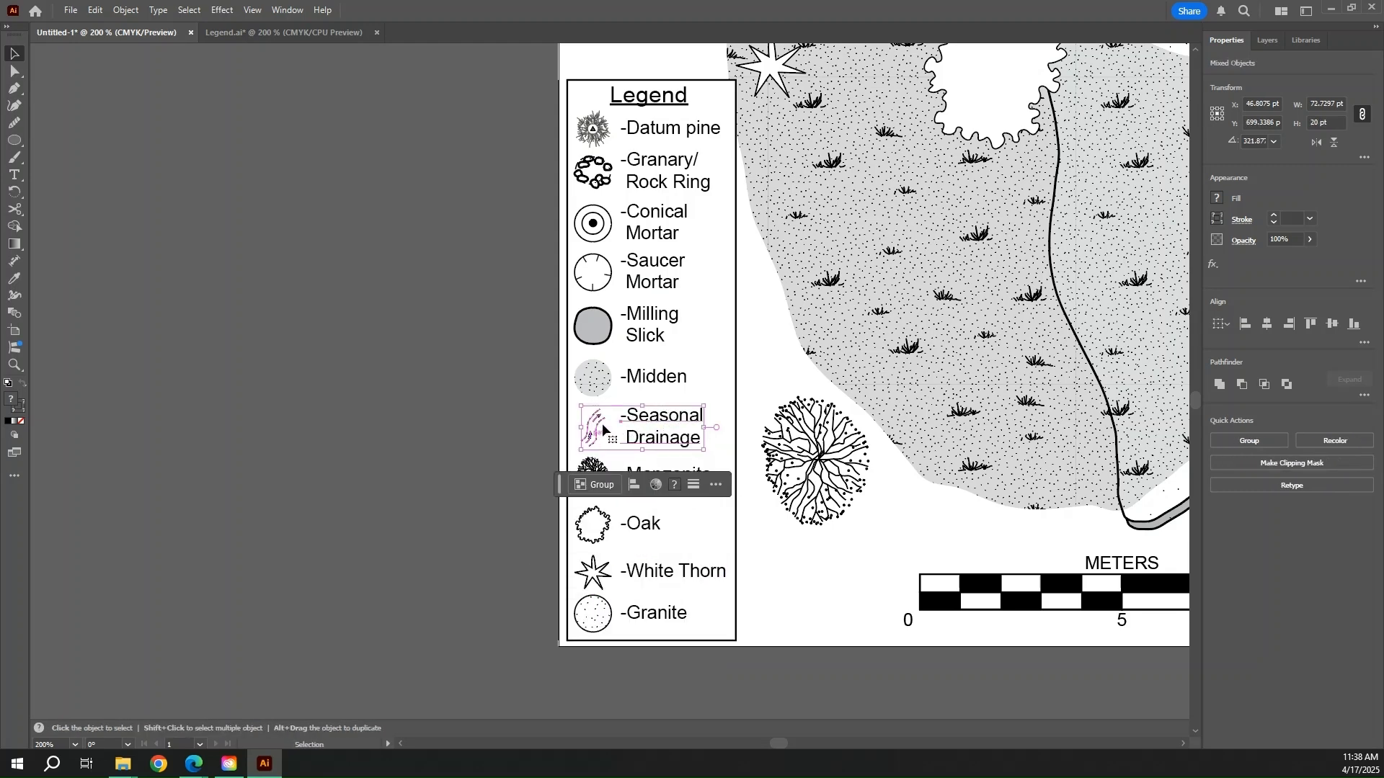
key("ctrl+g")
left_click_drag(659, 359, 582, 387)
key("ctrl+g")
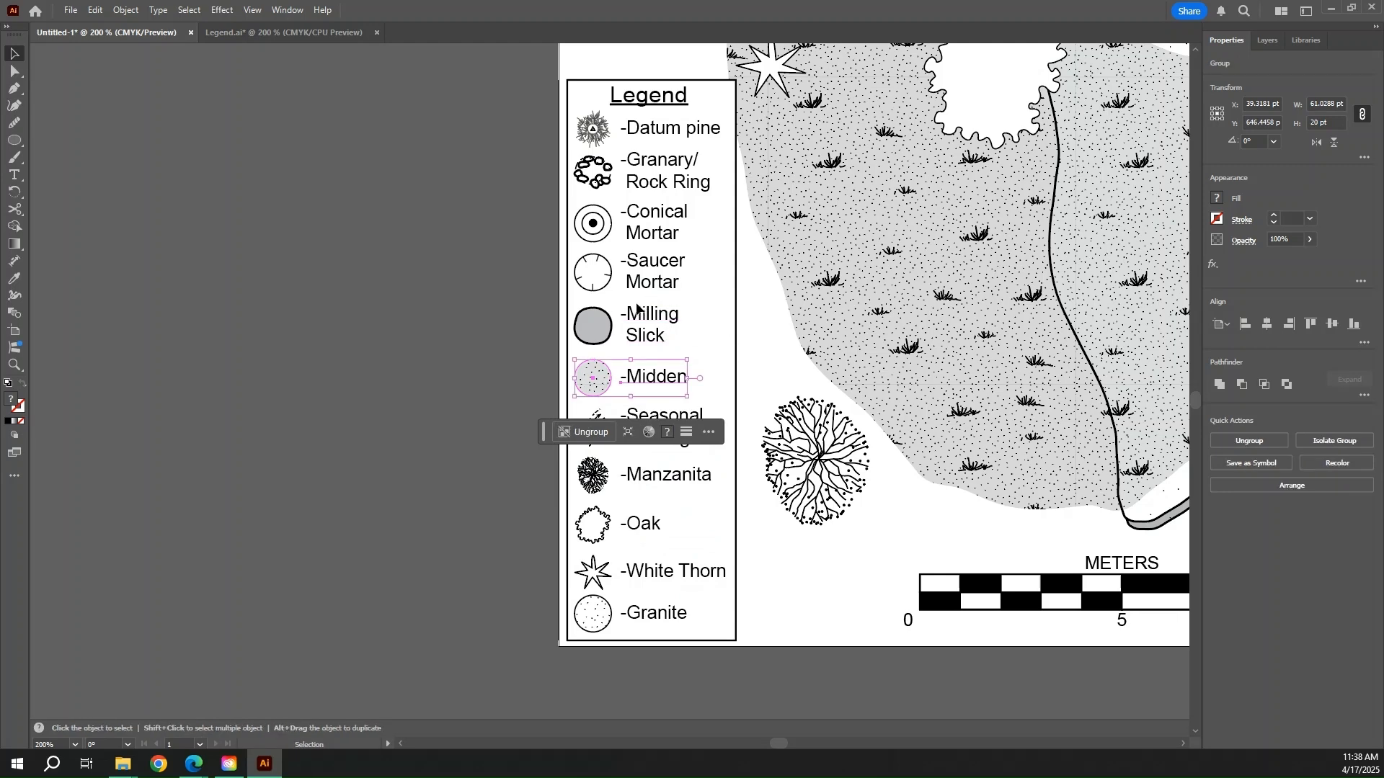
left_click_drag(637, 309, 596, 340)
key("ctrl+g")
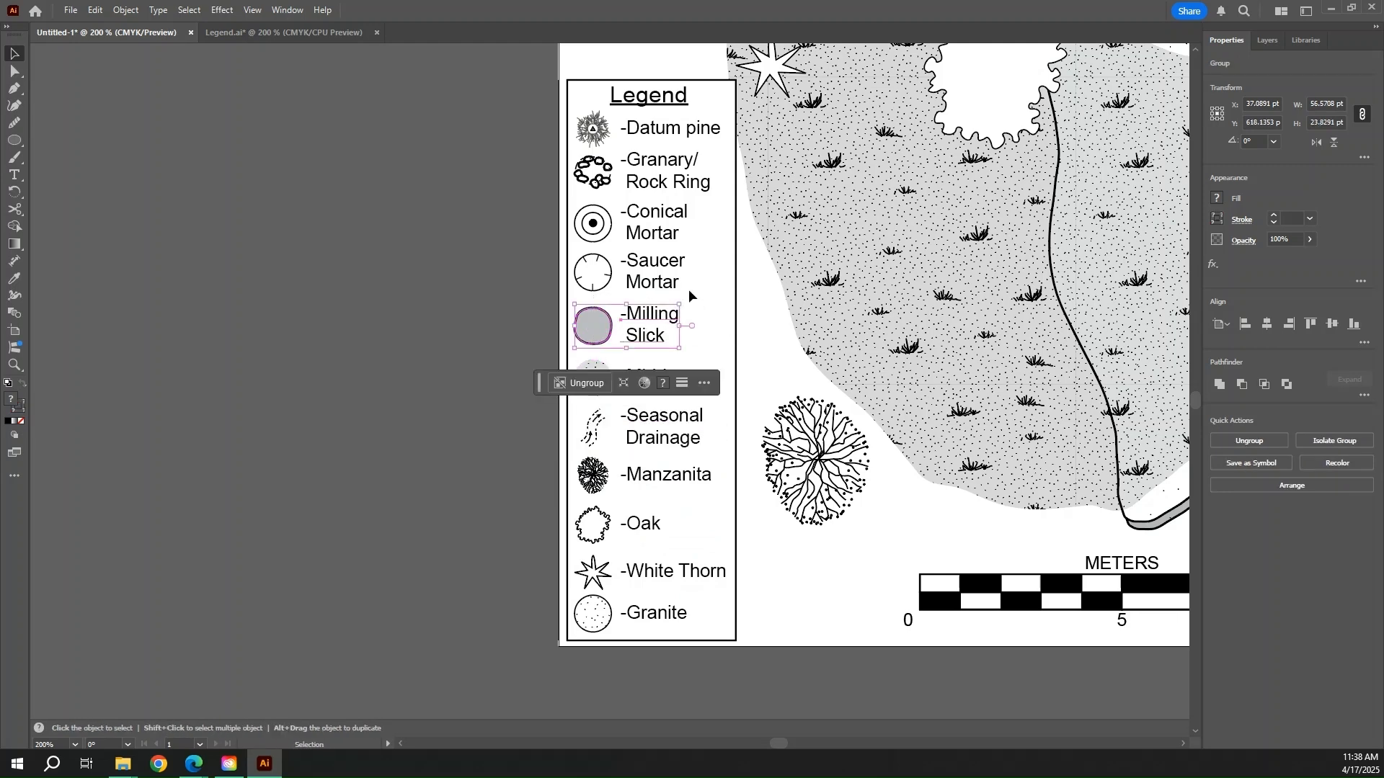
left_click(698, 330)
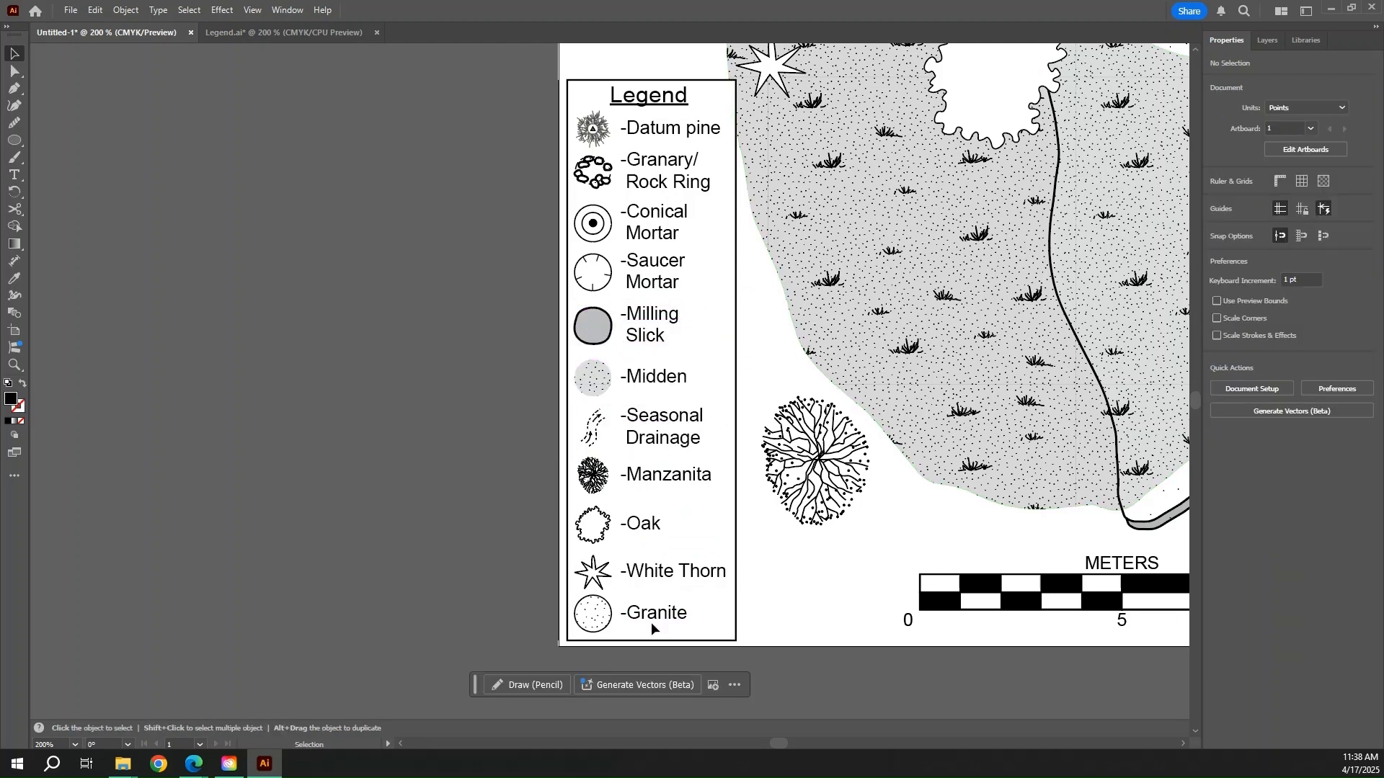
- Distribute all the grouped legend entries evenly by their vertical centres
left_click_drag(651, 628, 649, 109)
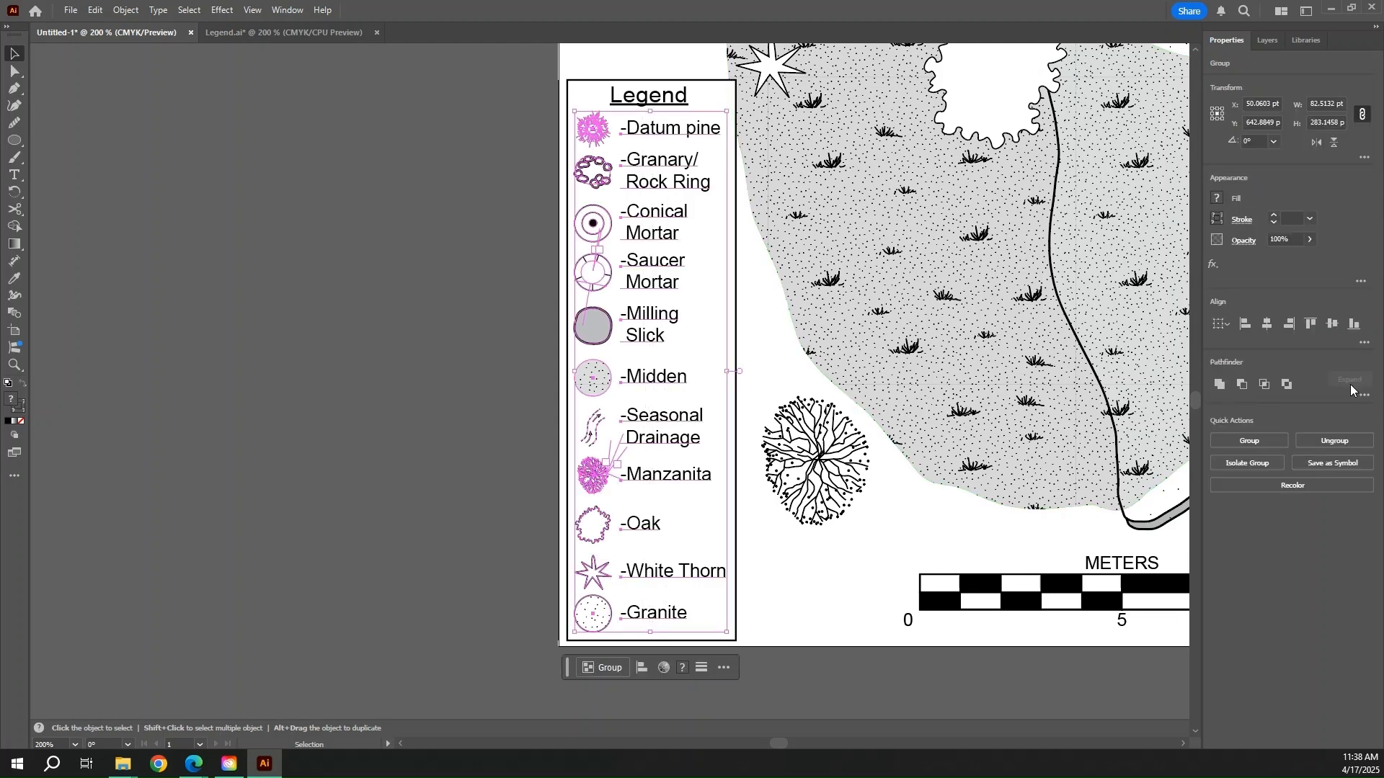
left_click(1363, 342)
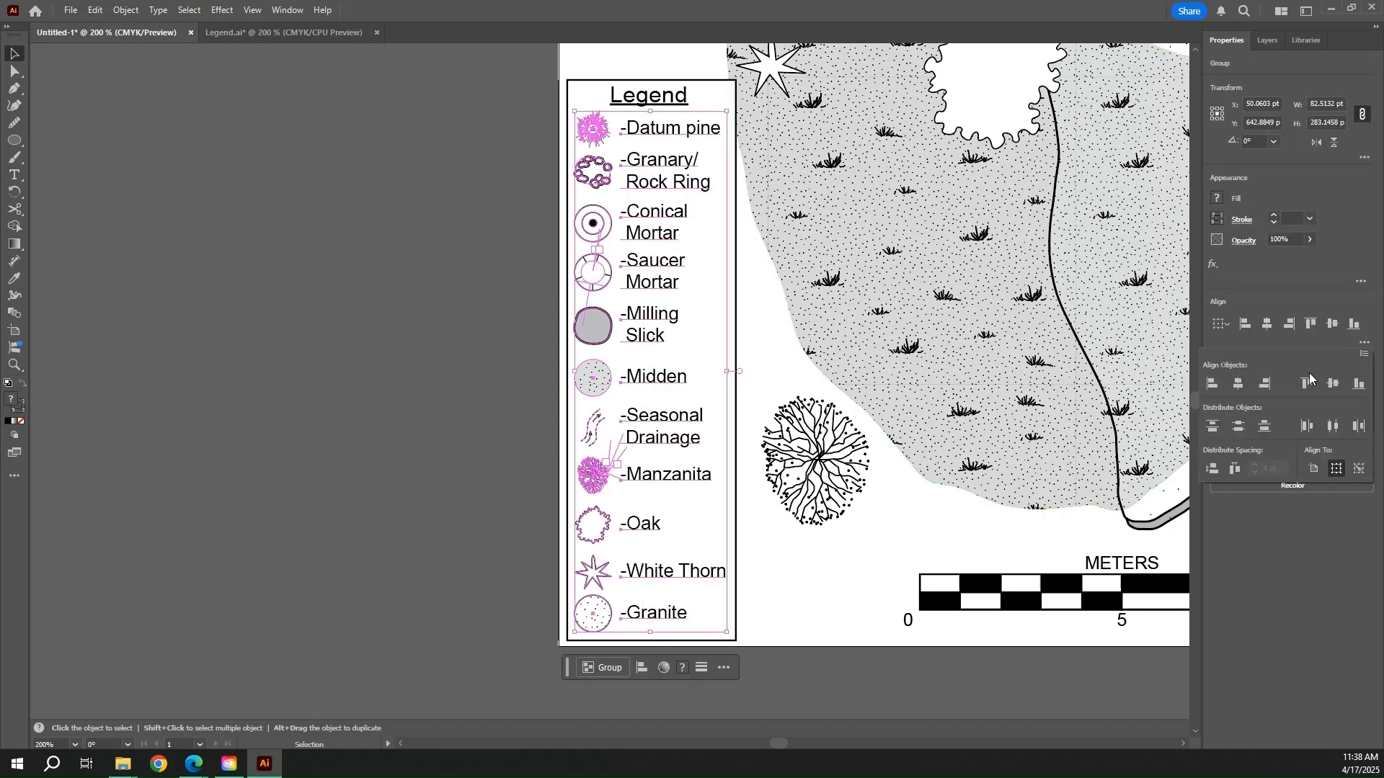
left_click(1239, 430)
key("a")
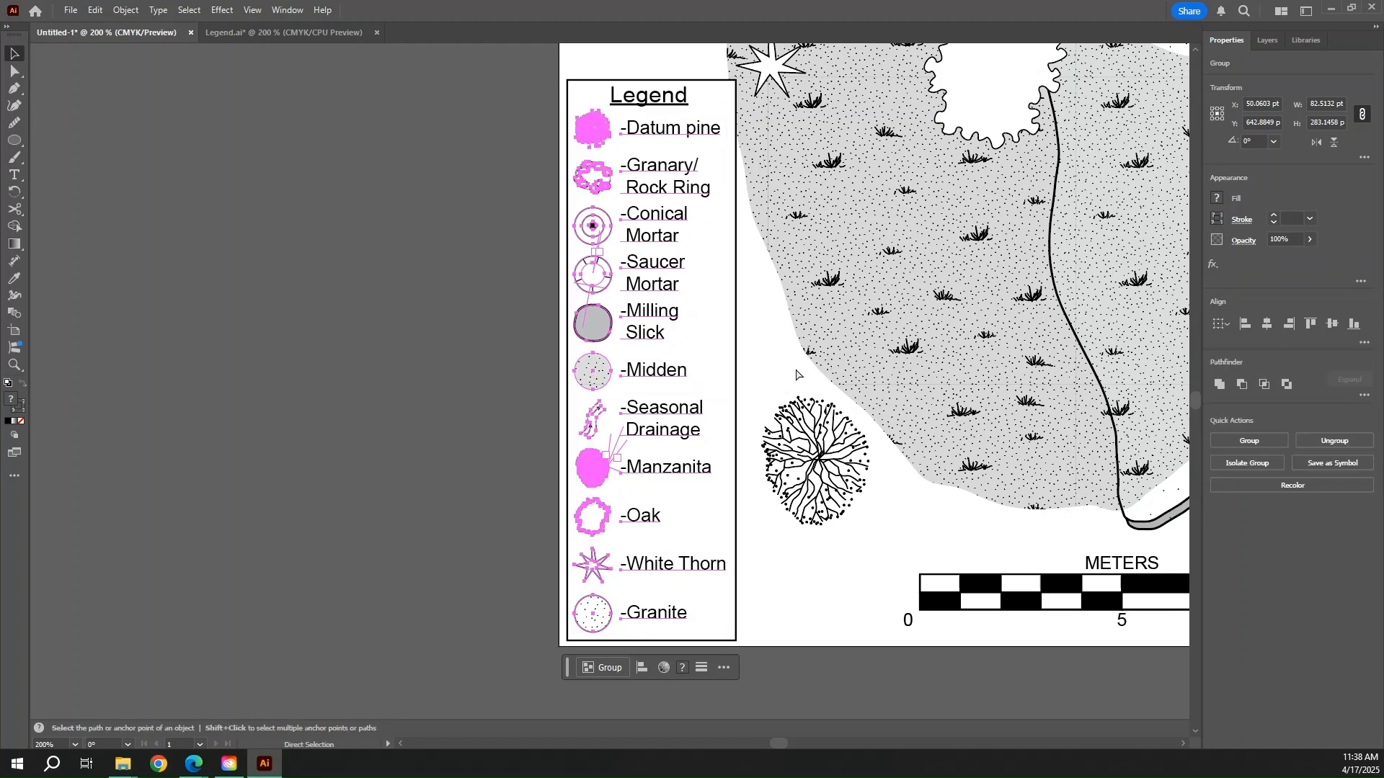
left_click(778, 376, "ctrl")
- Review the whole site map together with its legend
scroll(769, 378, "right", 2)
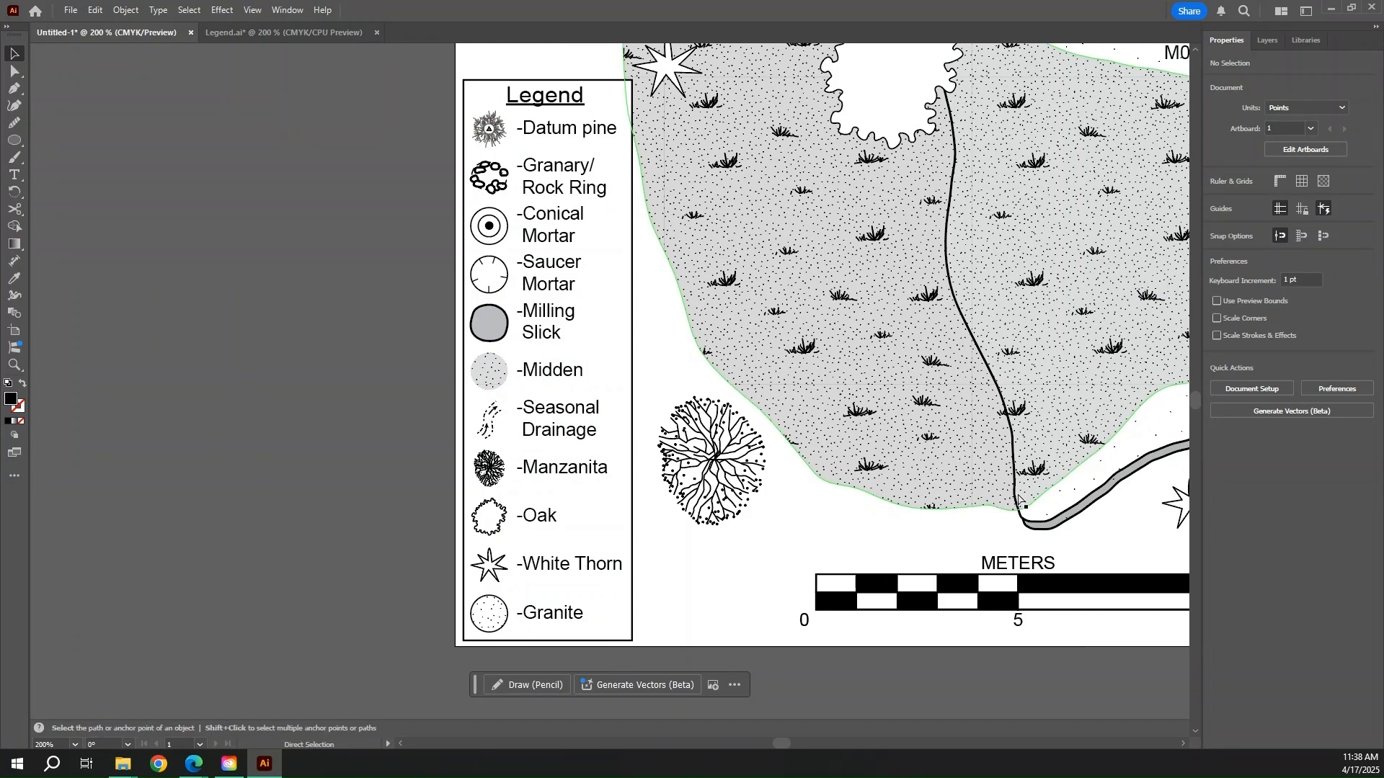
key("ctrl+minus")
key("ctrl+minus")
key("ctrl+minus")
key("ctrl+minus")
scroll(1020, 499, "up", 2)
scroll(877, 432, "right", 2)
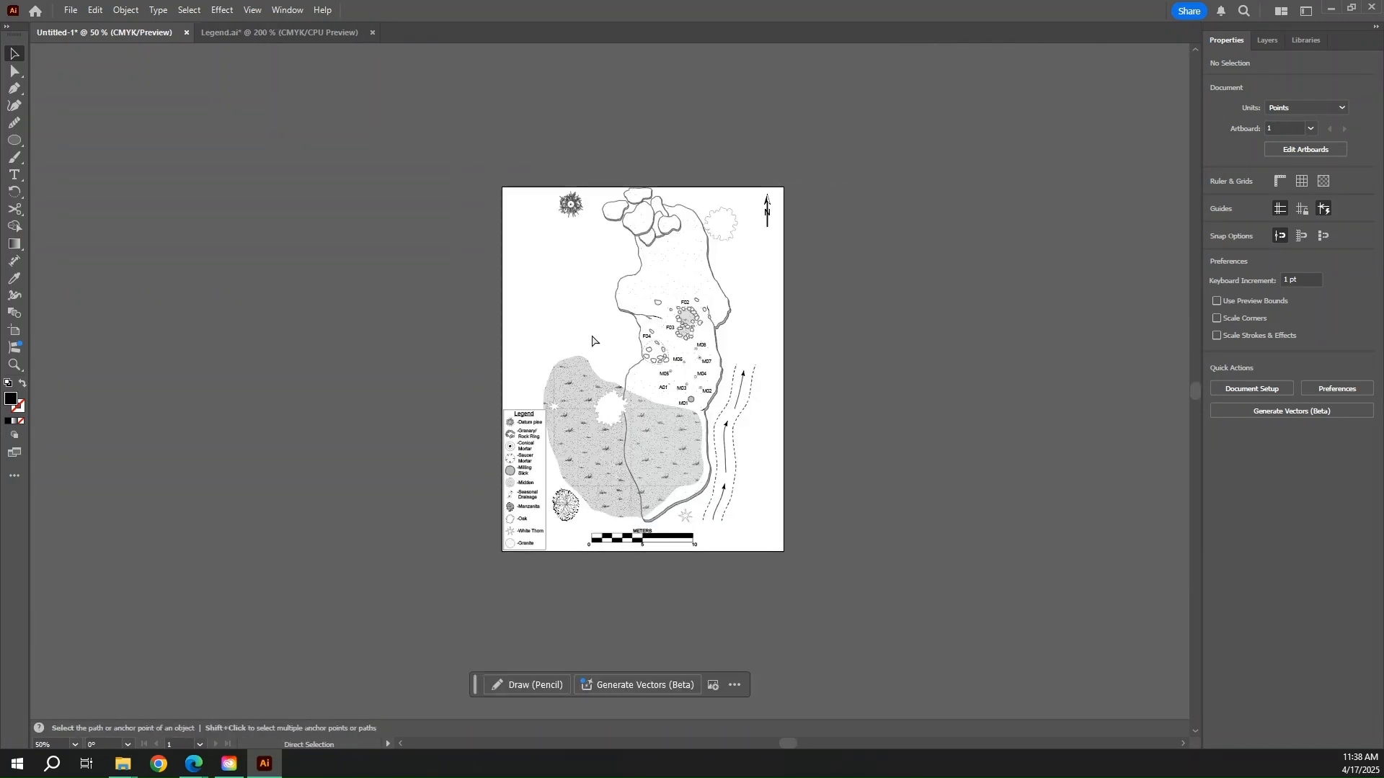
key("ctrl+plus")
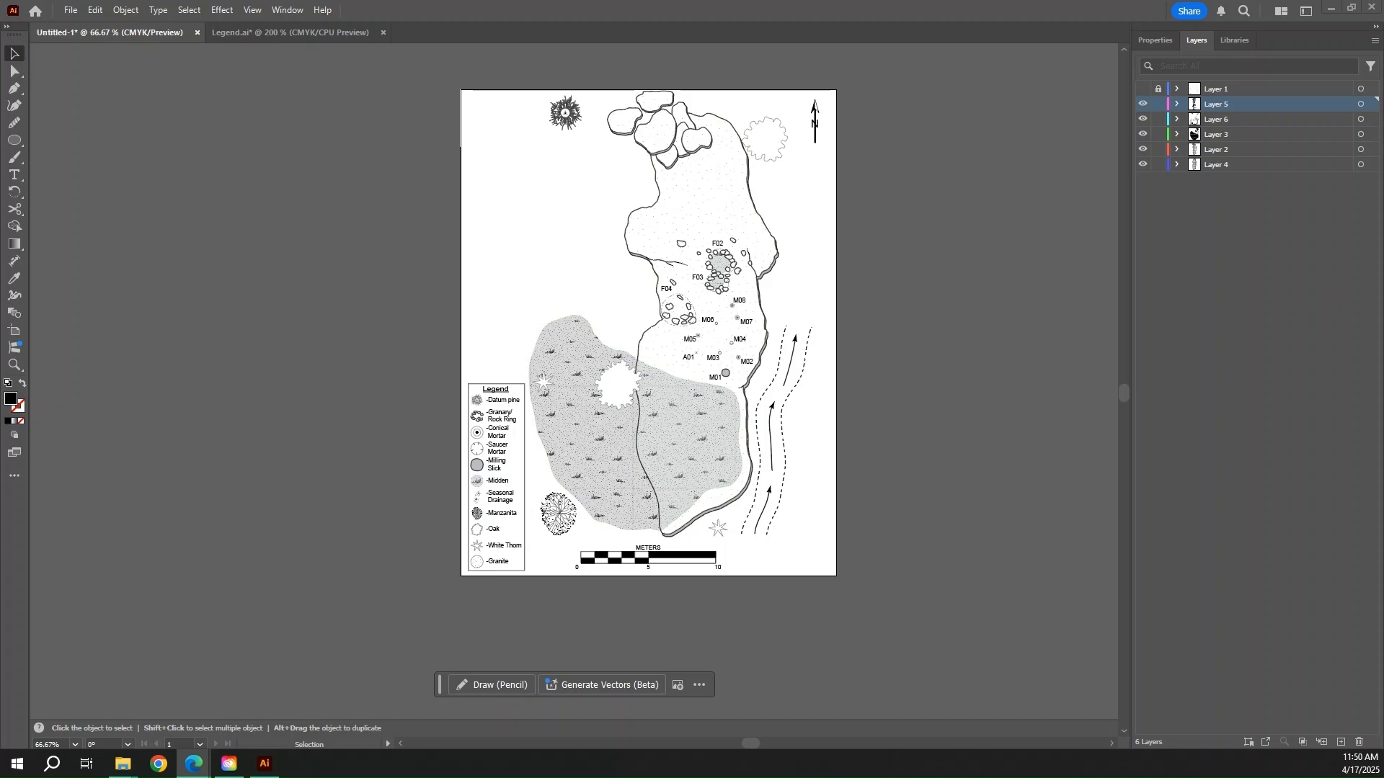
- Examine the map at 100%, from the boulders and labelled features down to the midden, drainage, legend and scale bar
key("a")
key("ctrl+plus")
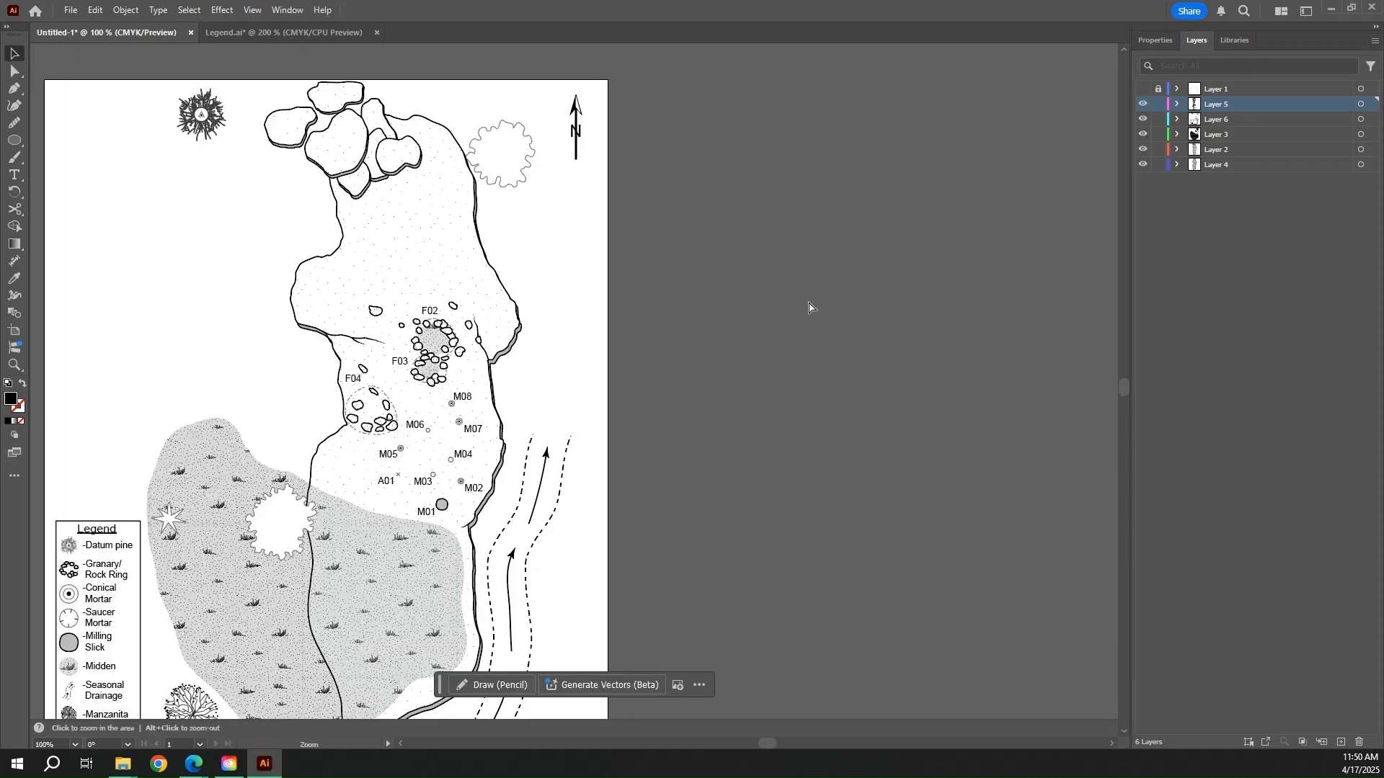
scroll(541, 336, "left", 3)
scroll(460, 263, "right", 6)
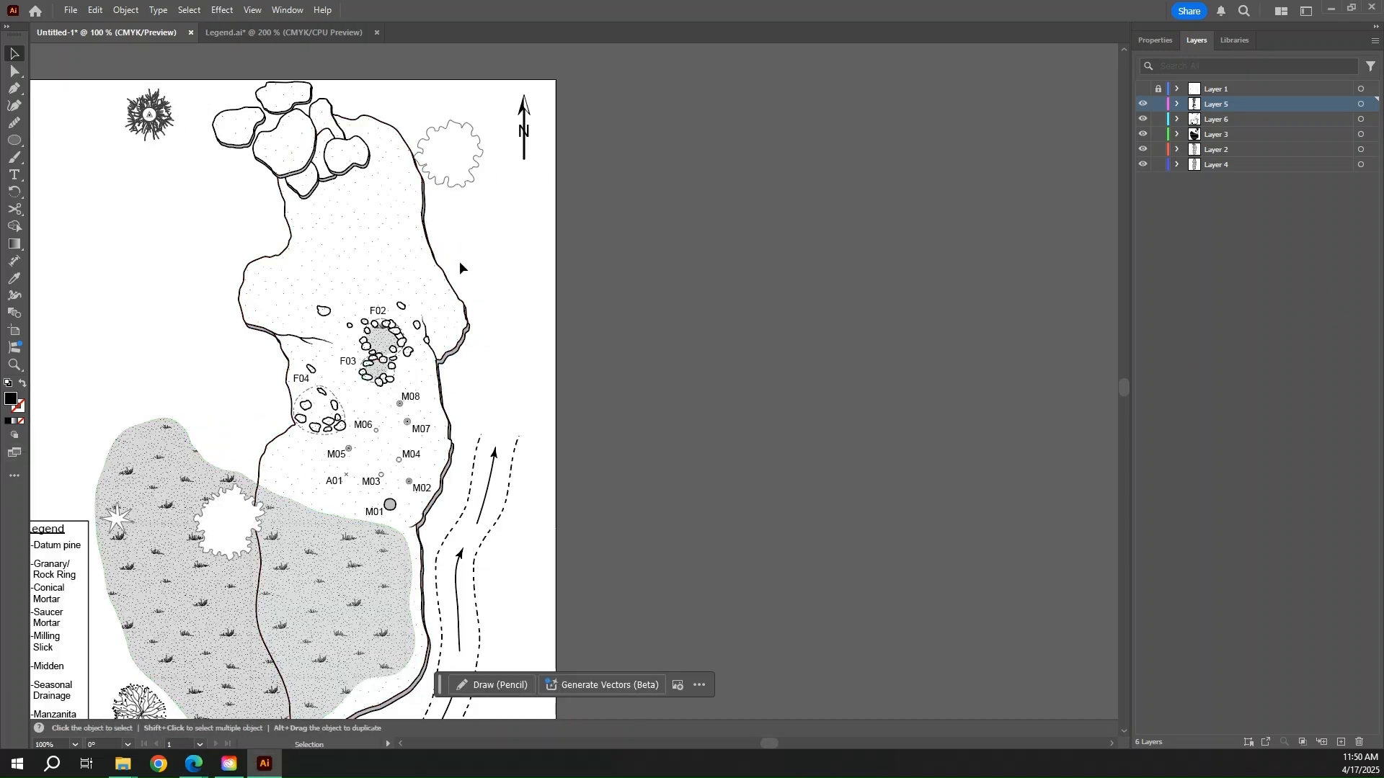
scroll(452, 241, "left", 10)
key("v")
scroll(569, 216, "down", 3)
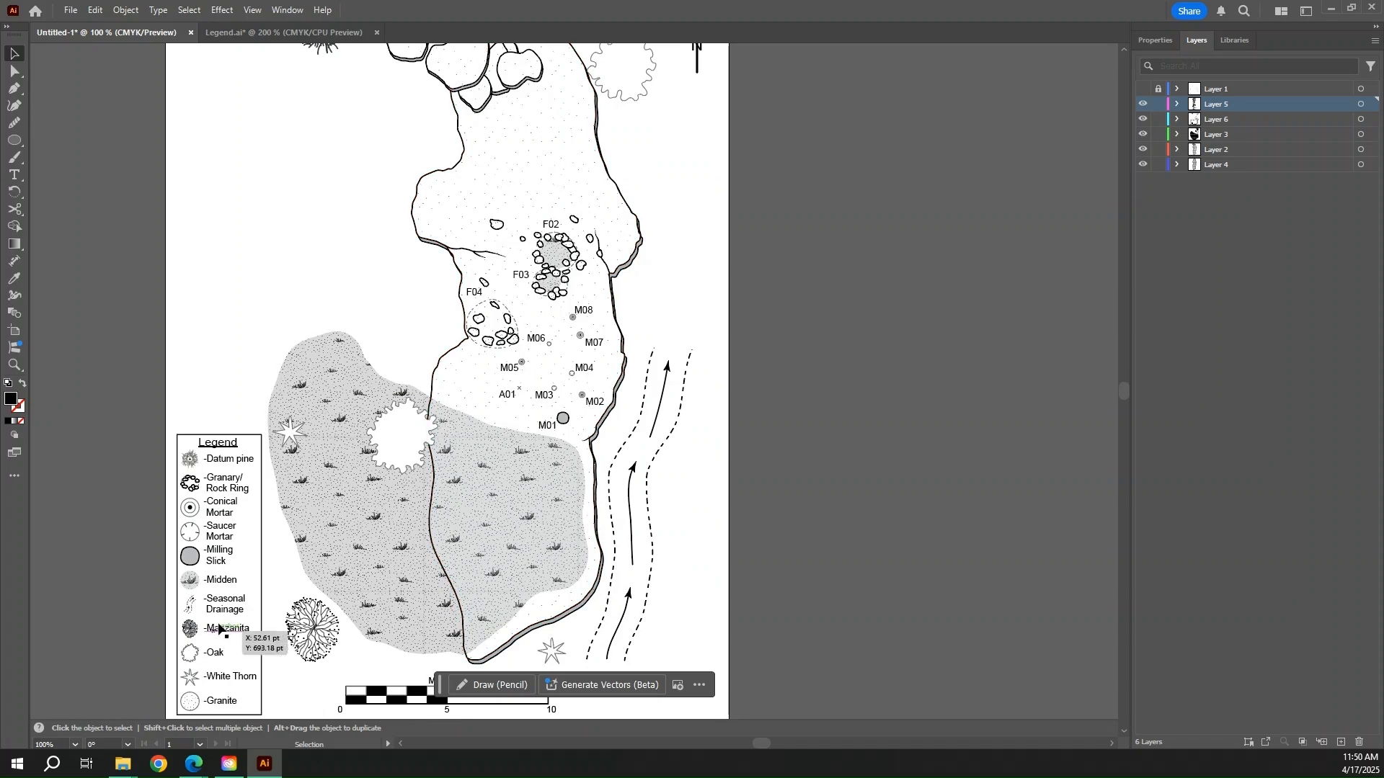
scroll(288, 634, "down", 4)
scroll(437, 585, "up", 8)
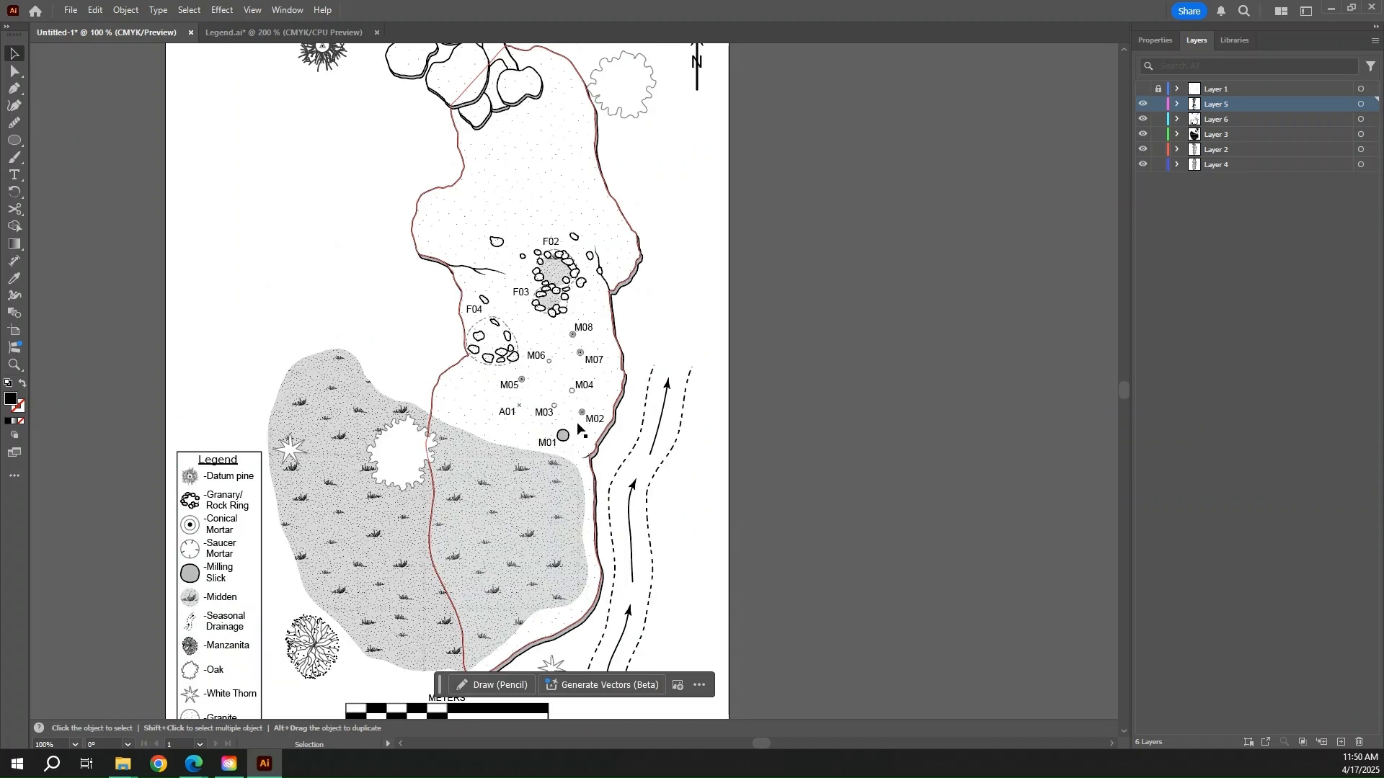
scroll(494, 333, "down", 7)
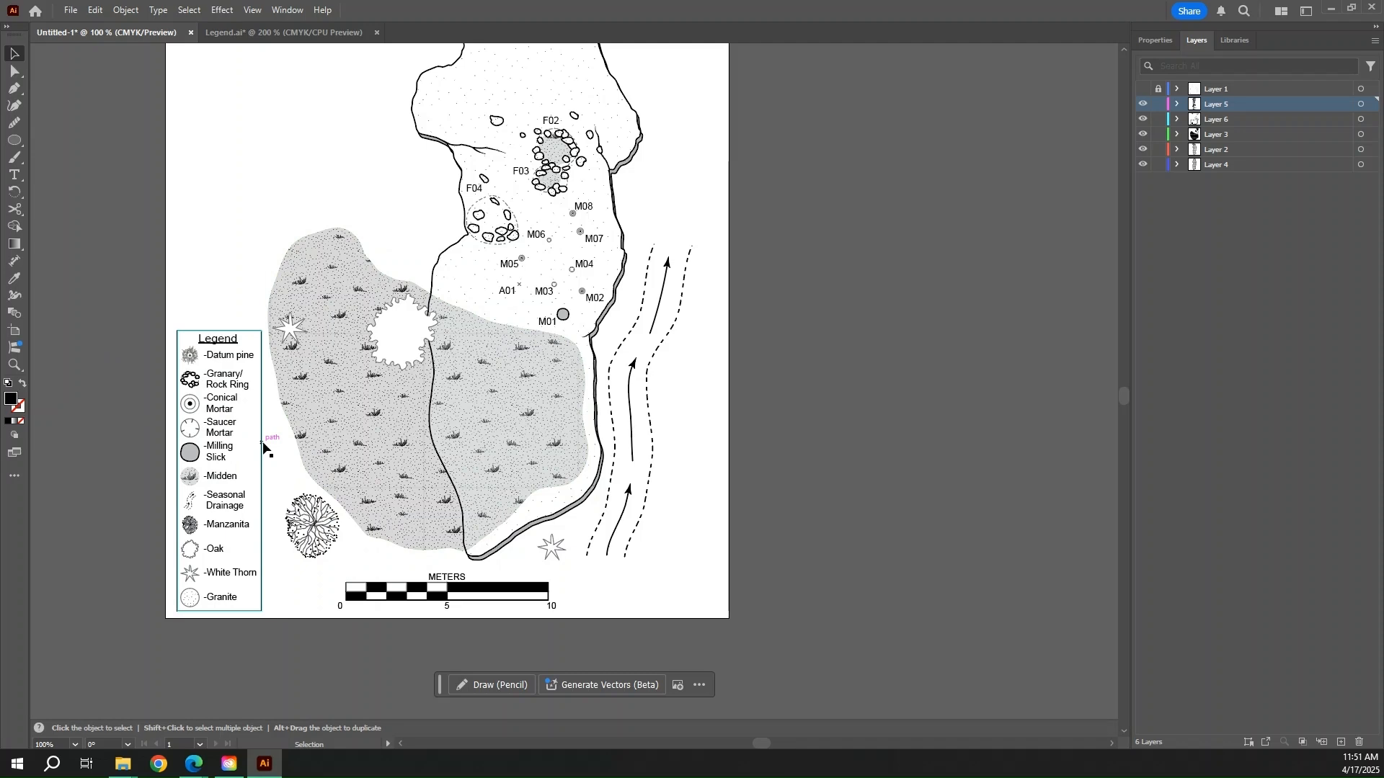
scroll(685, 407, "up", 5)
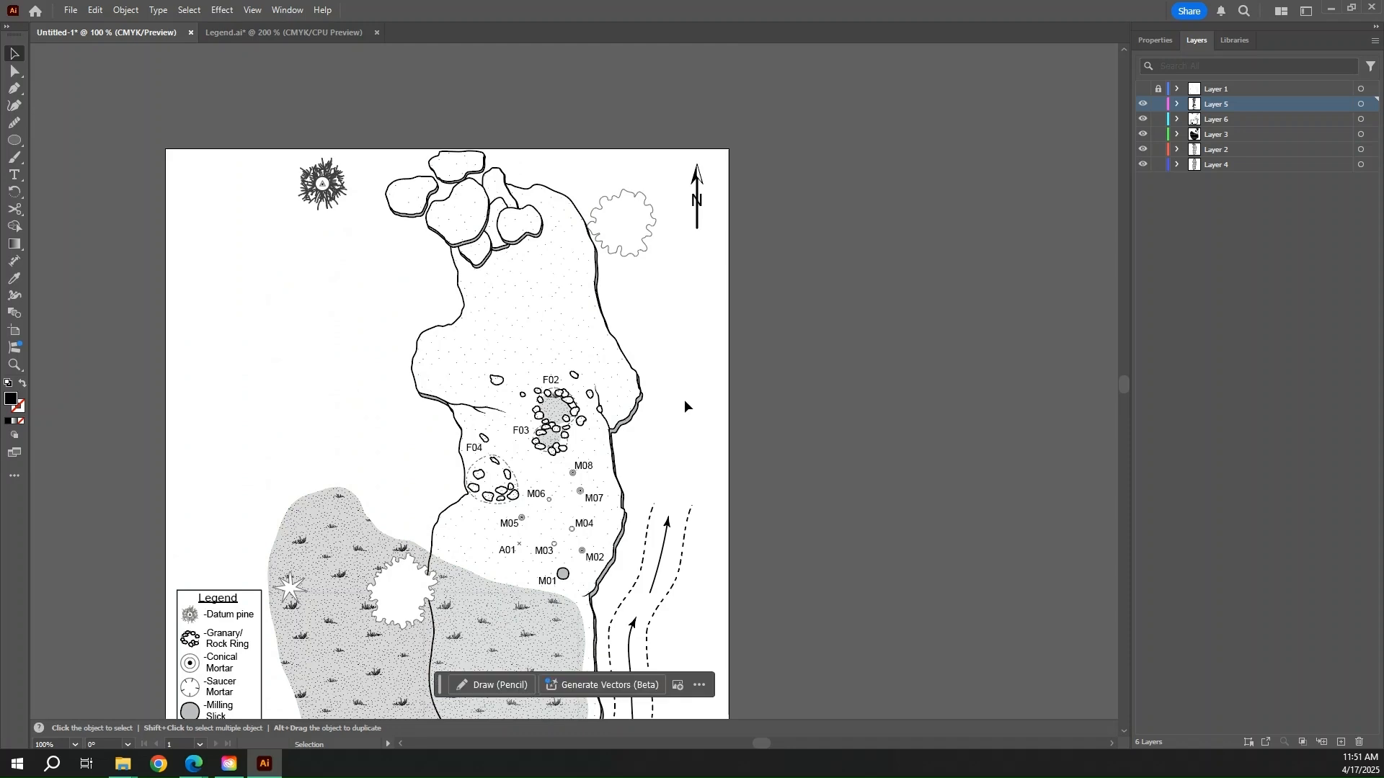
scroll(658, 312, "down", 6)
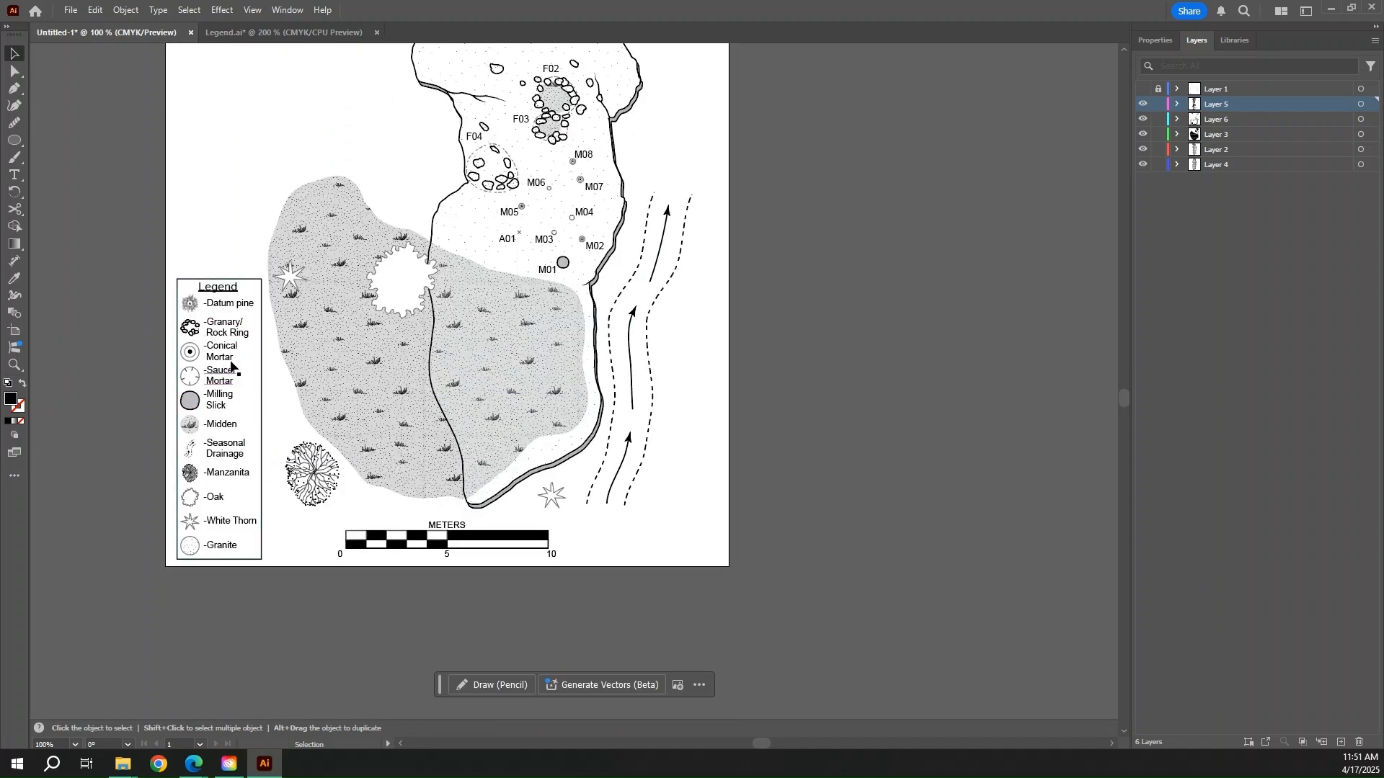
scroll(382, 374, "up", 5)
scroll(390, 369, "down", 4)
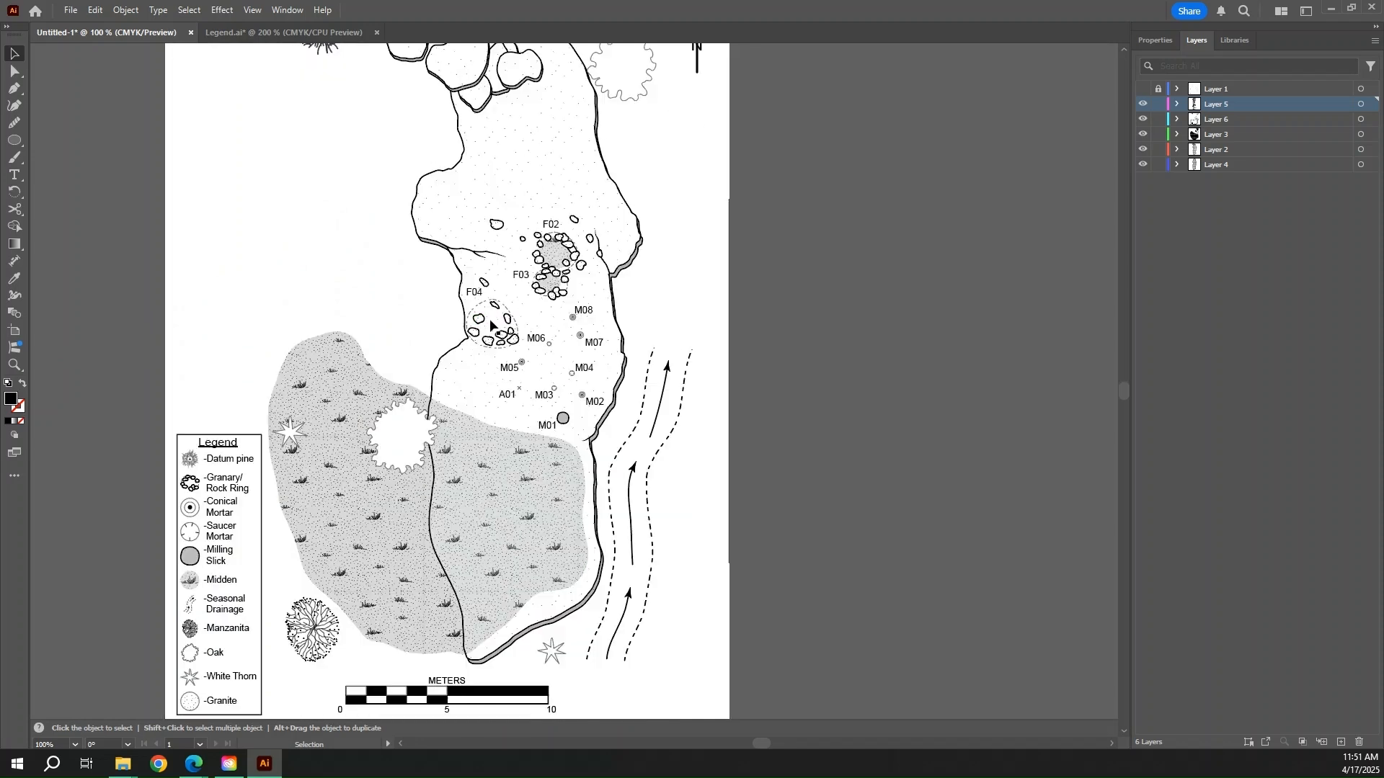
scroll(599, 333, "down", 2)
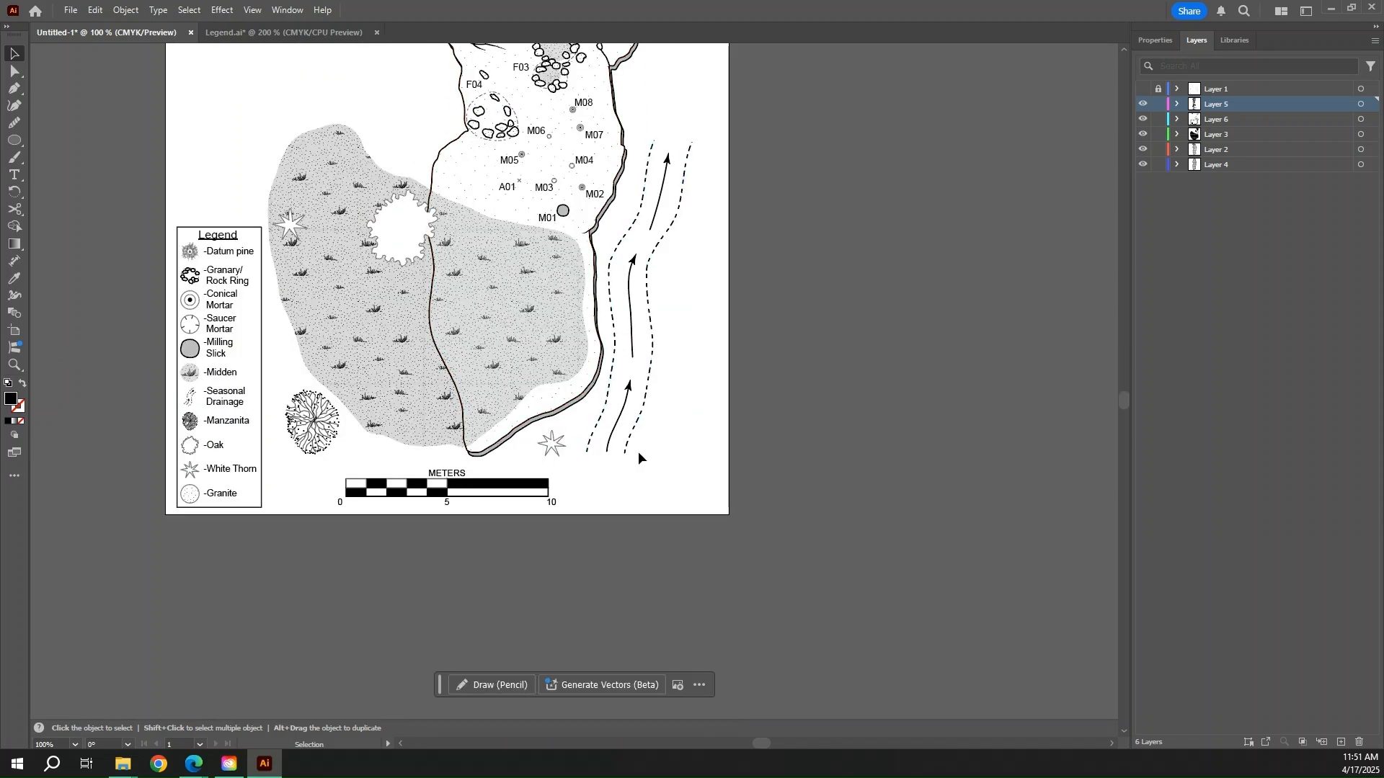
scroll(645, 454, "up", 1)
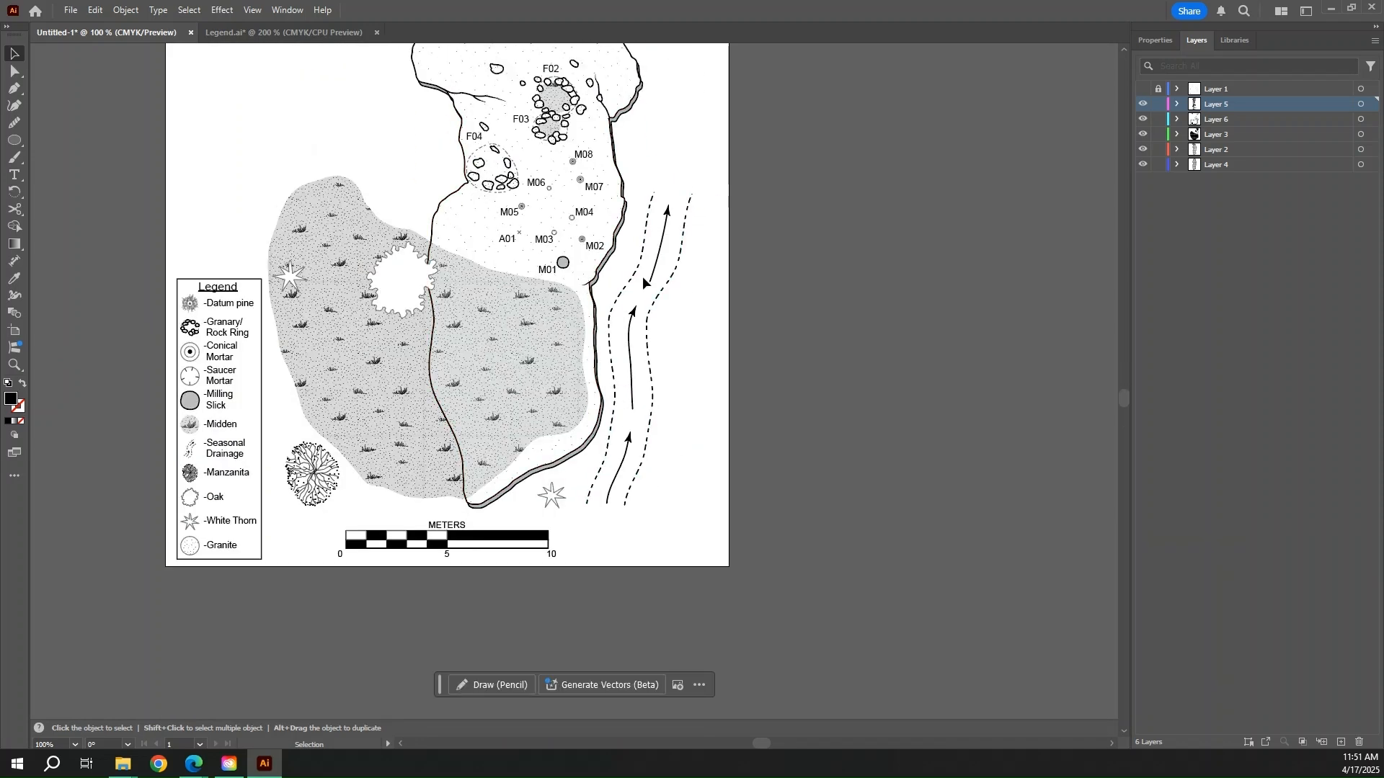
- Add the 10 pt Arial text label "Stream continues" and place it just above the stream's upper end
key("t")
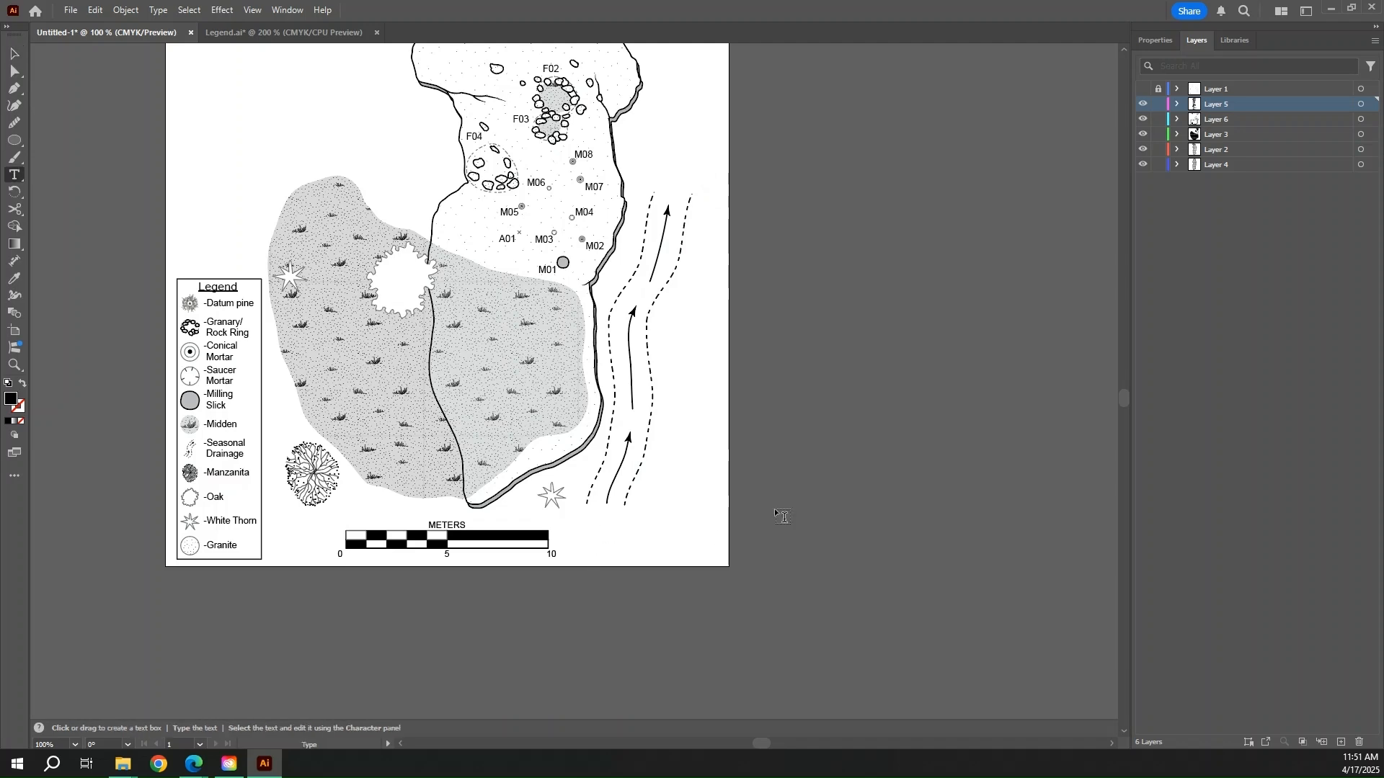
left_click(582, 521)
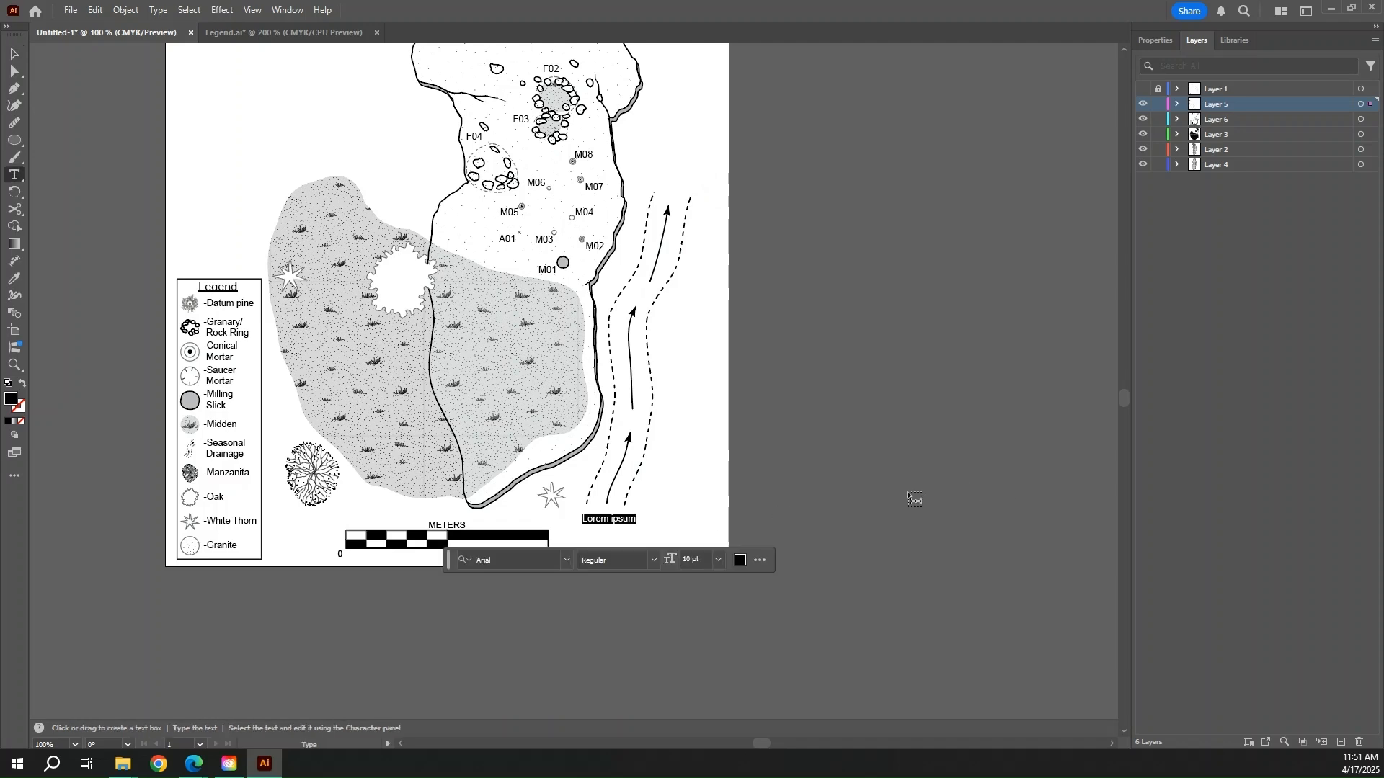
type("Stream")
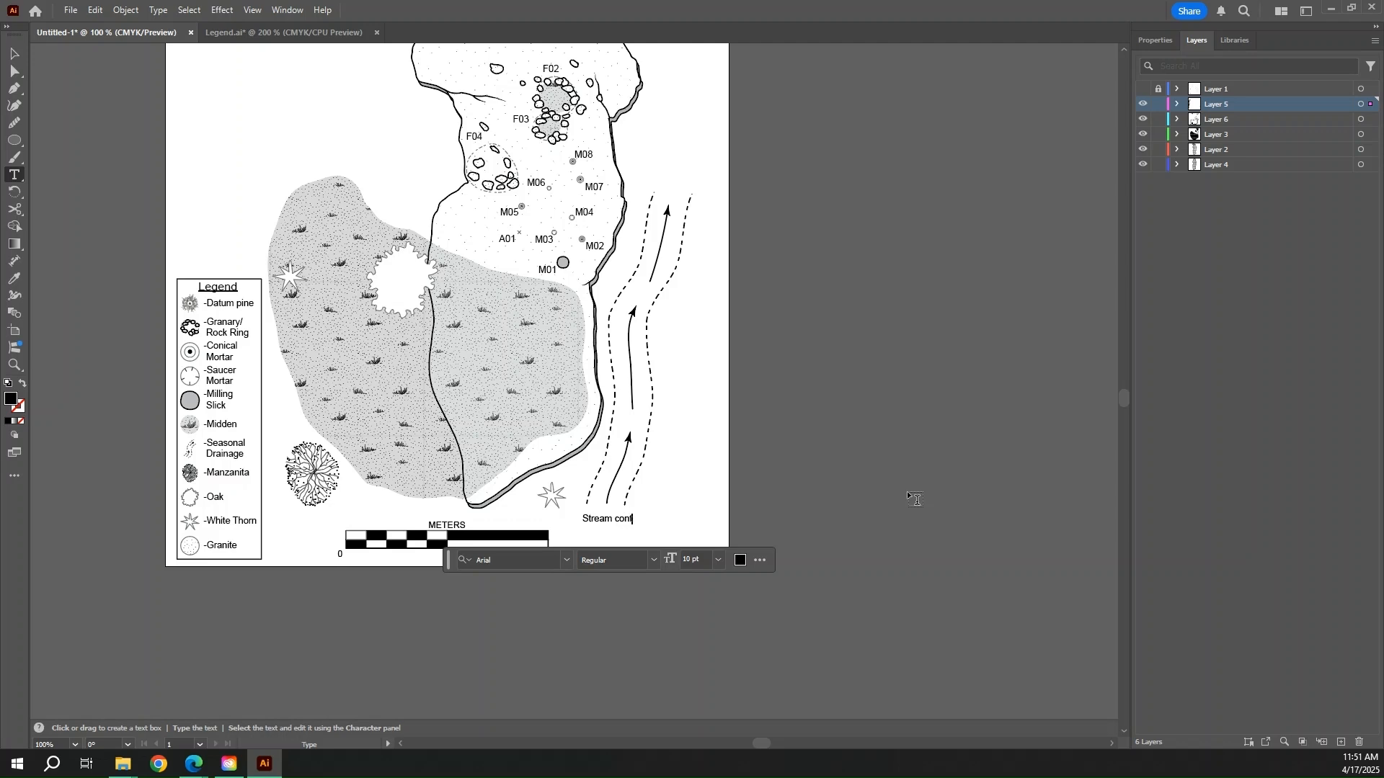
key("ctrl")
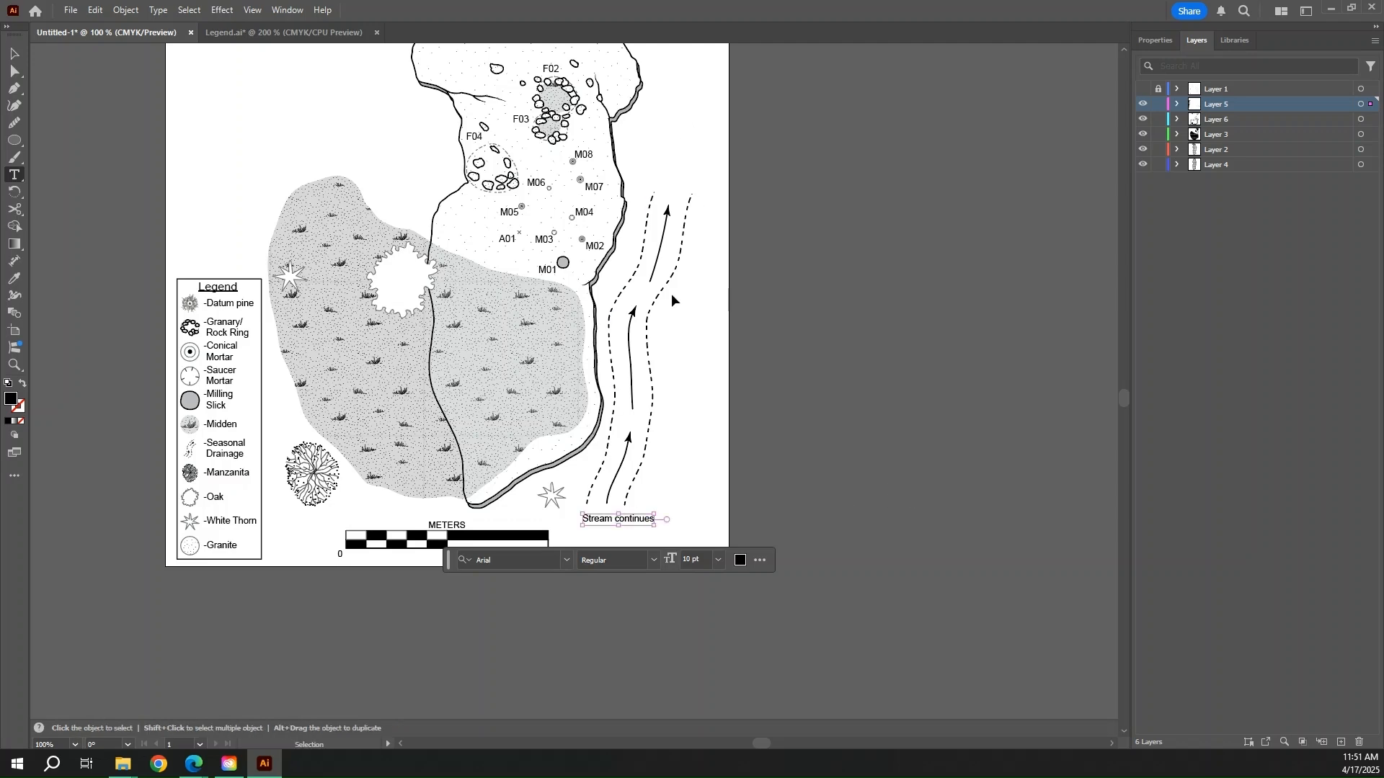
left_click(669, 175, "ctrl")
key("v")
left_click_drag(631, 523, 701, 177)
left_click(691, 481, "ctrl")
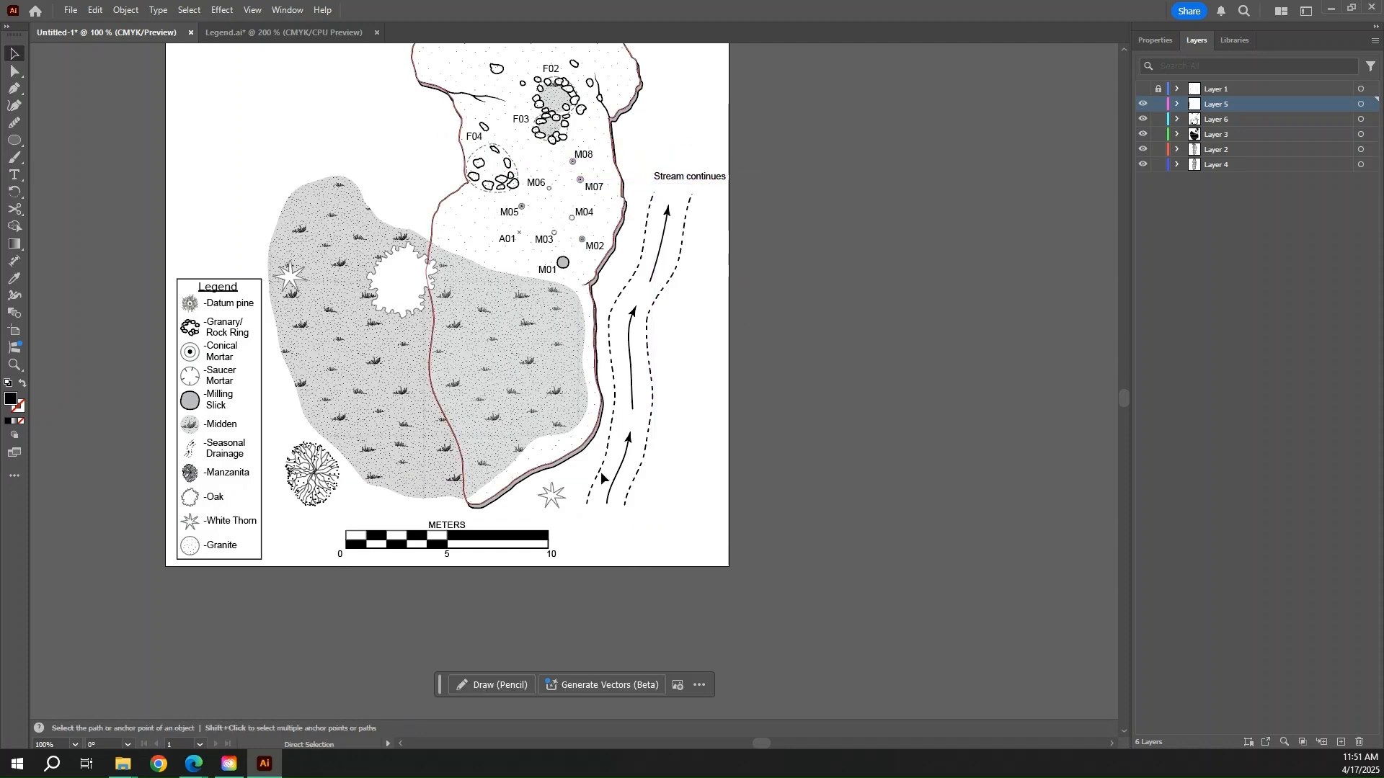
- Nudge the "Stream continues" label slightly left, away from the artboard's edge
scroll(193, 345, "up", 5)
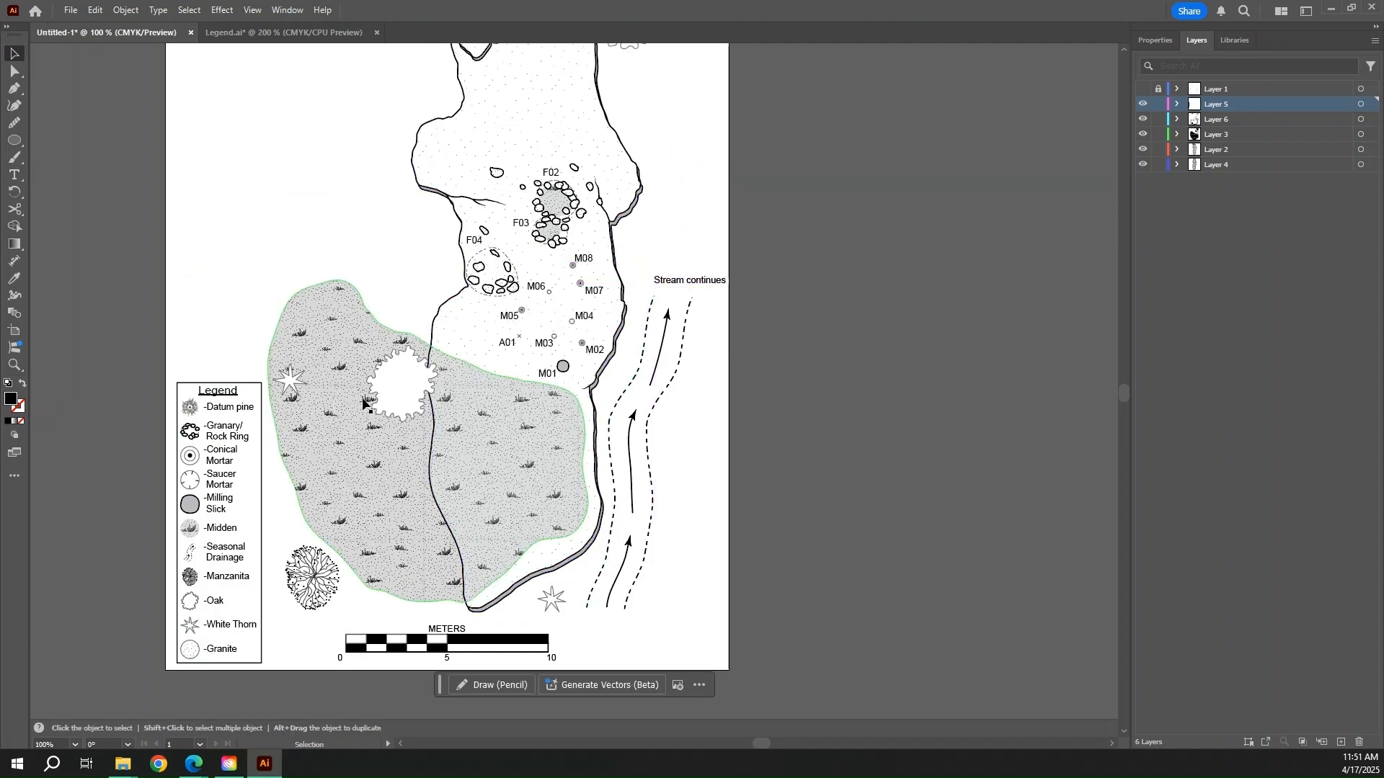
scroll(444, 361, "down", 3)
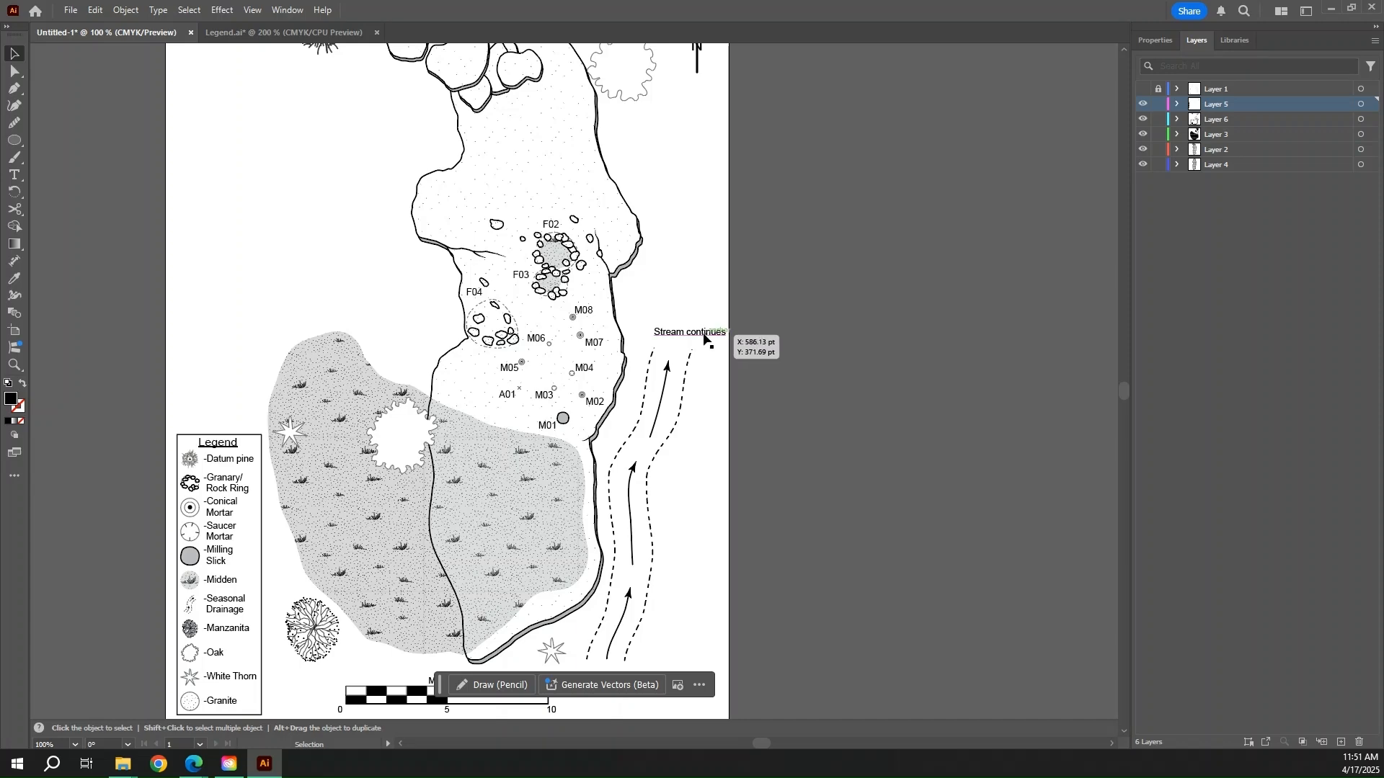
left_click_drag(682, 350, 670, 355)
- Lock every layer that holds artwork and add a new empty layer above them
scroll(504, 314, "up", 3)
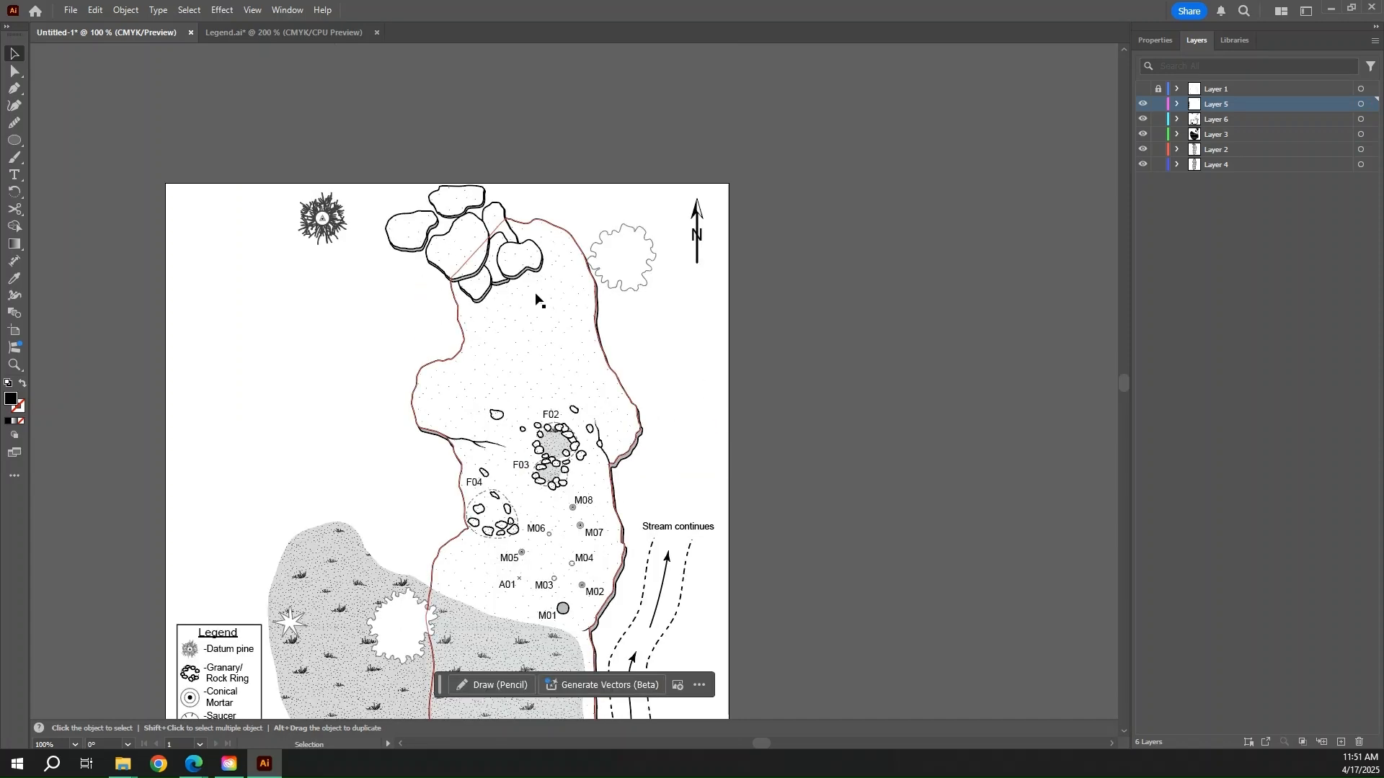
scroll(302, 396, "left", 2)
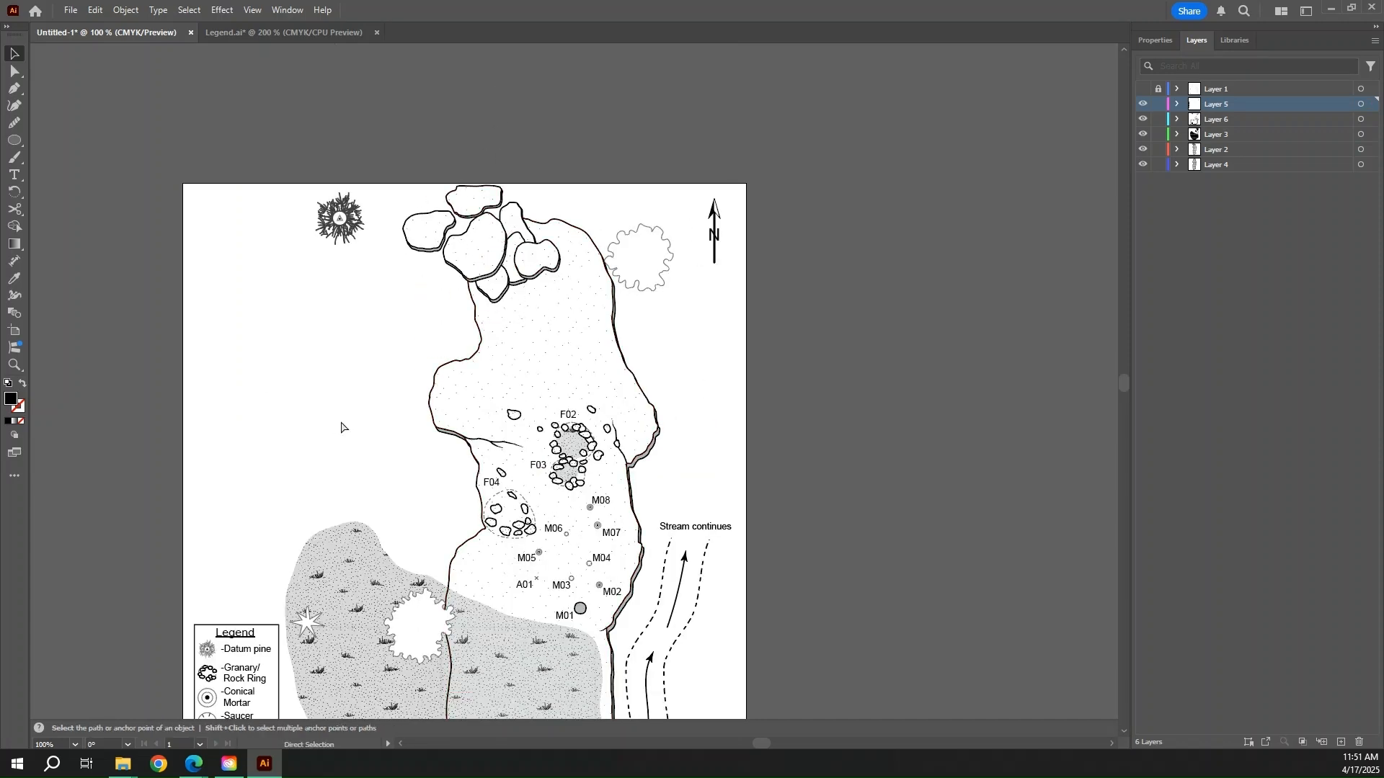
scroll(334, 384, "down", 4)
left_click_drag(638, 288, 639, 276)
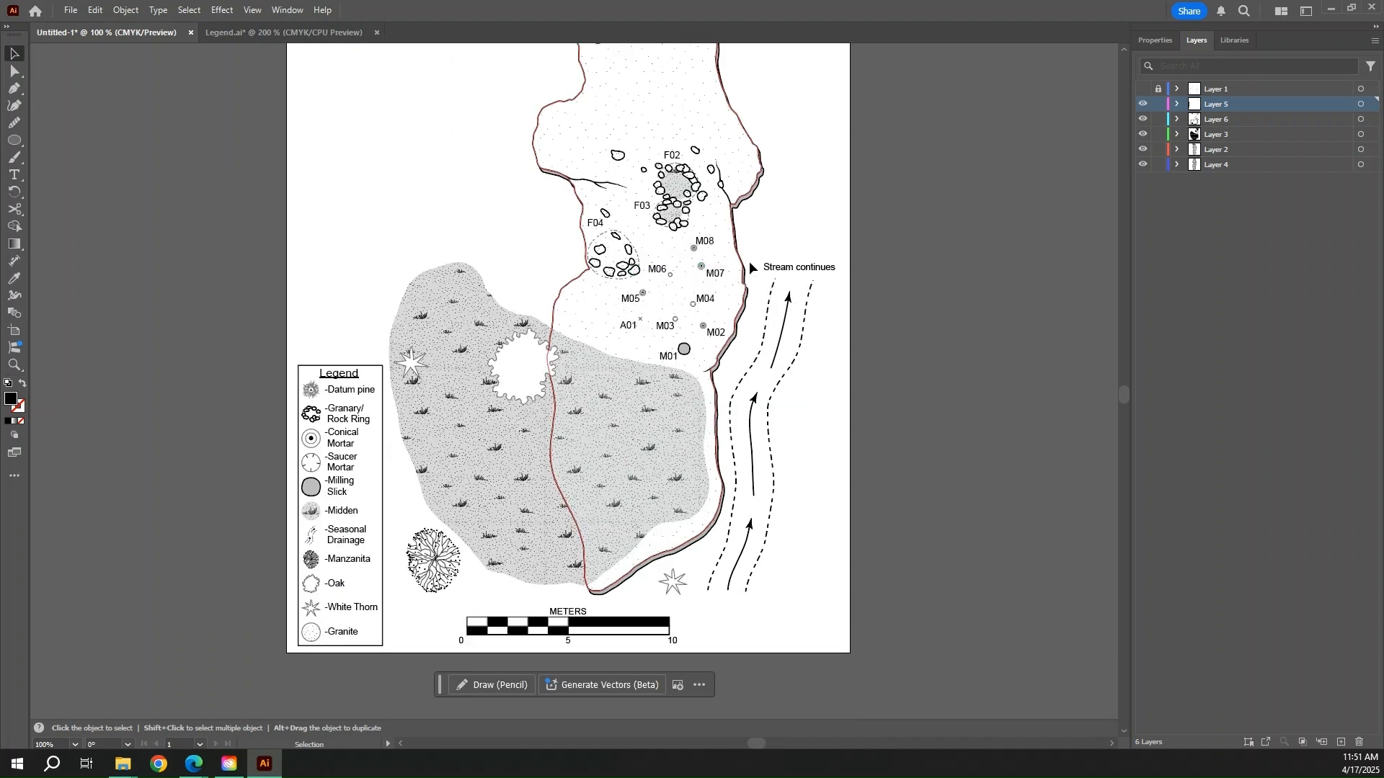
scroll(793, 263, "up", 1)
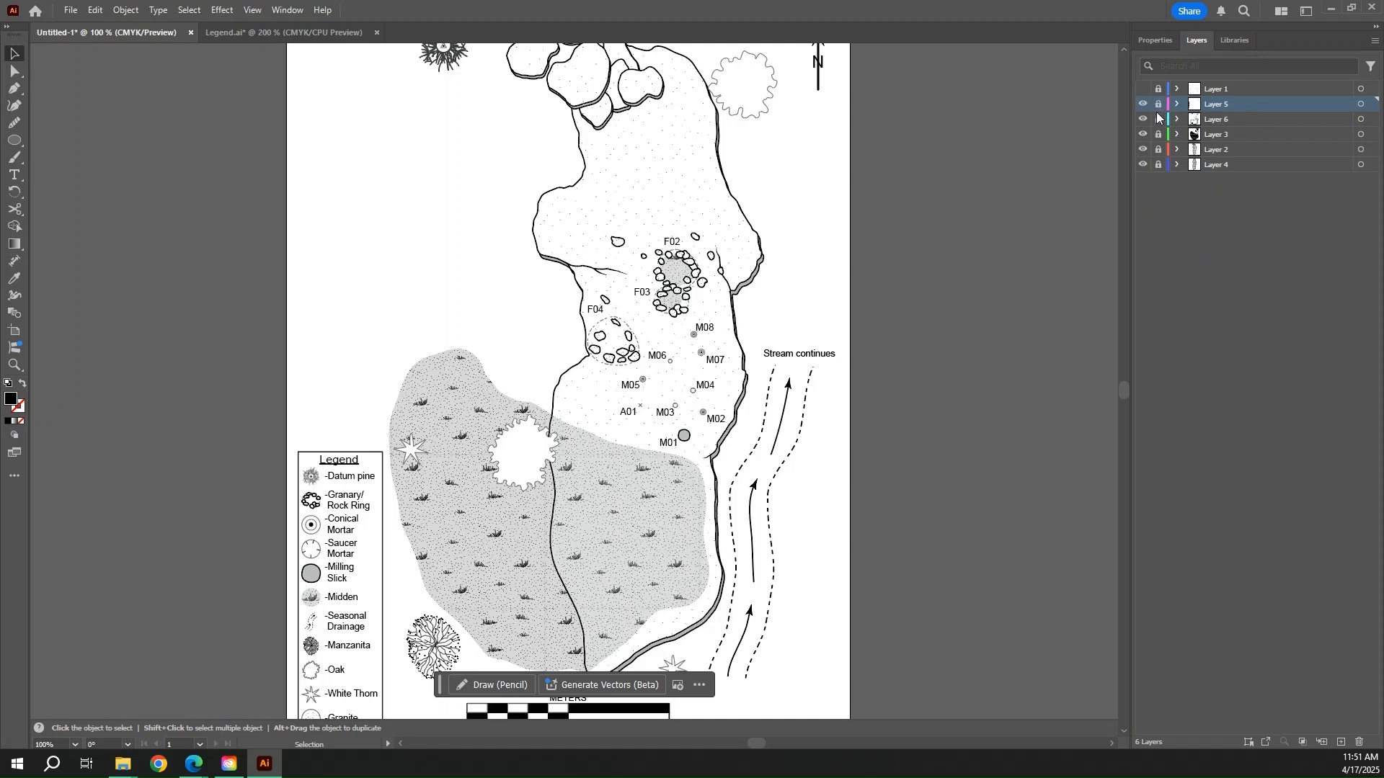
left_click(1339, 739)
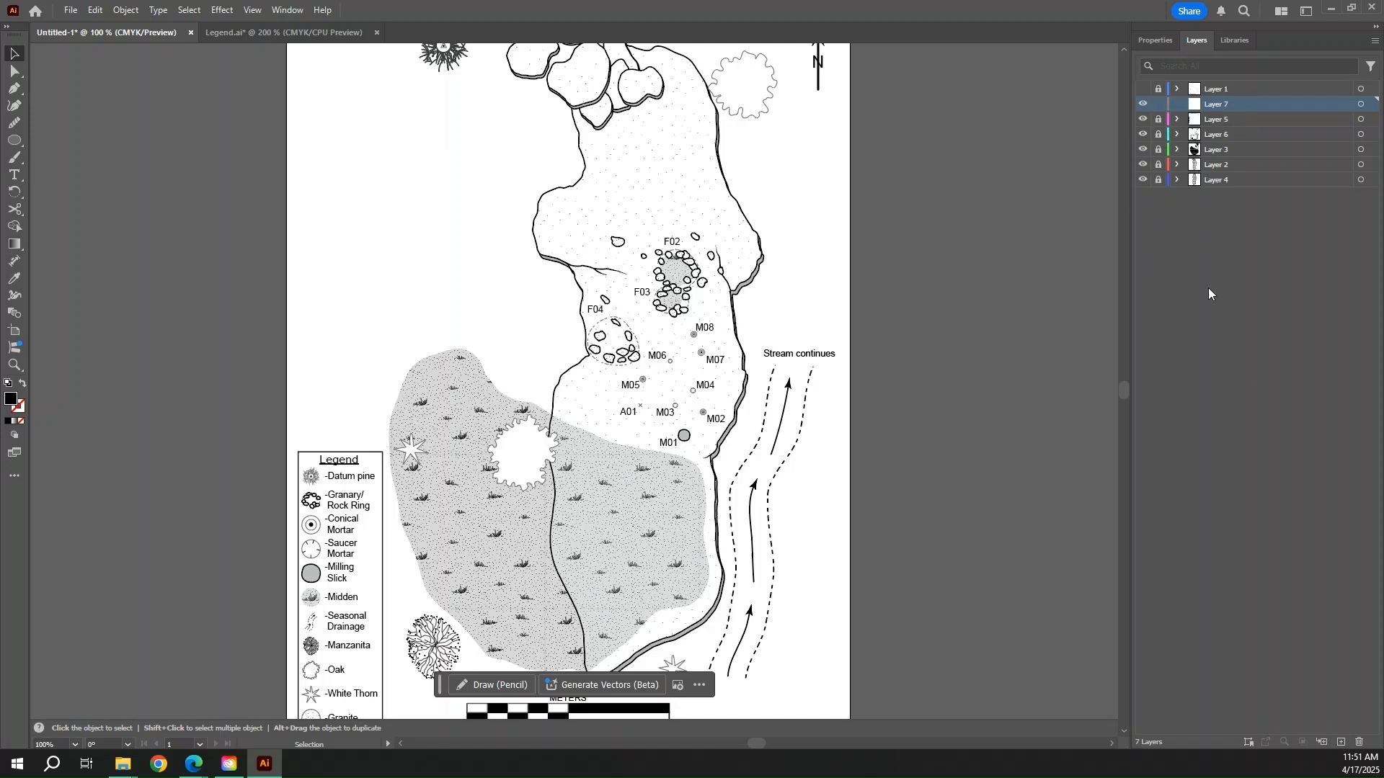
- Draw a 612 by 792 pt rectangle on the new layer, covering the whole artboard from corner to corner
scroll(967, 356, "up", 3)
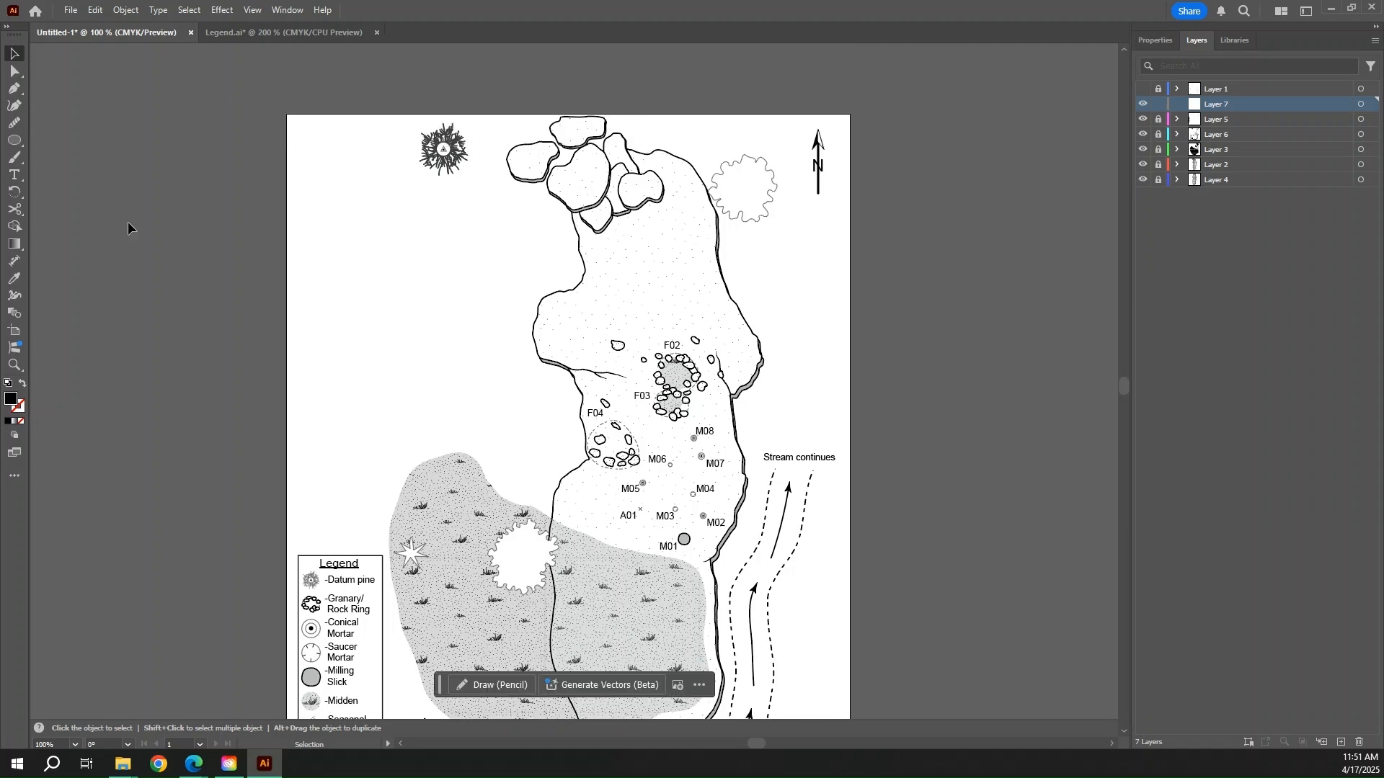
left_click_drag(16, 142, 102, 143)
scroll(289, 141, "up", 1)
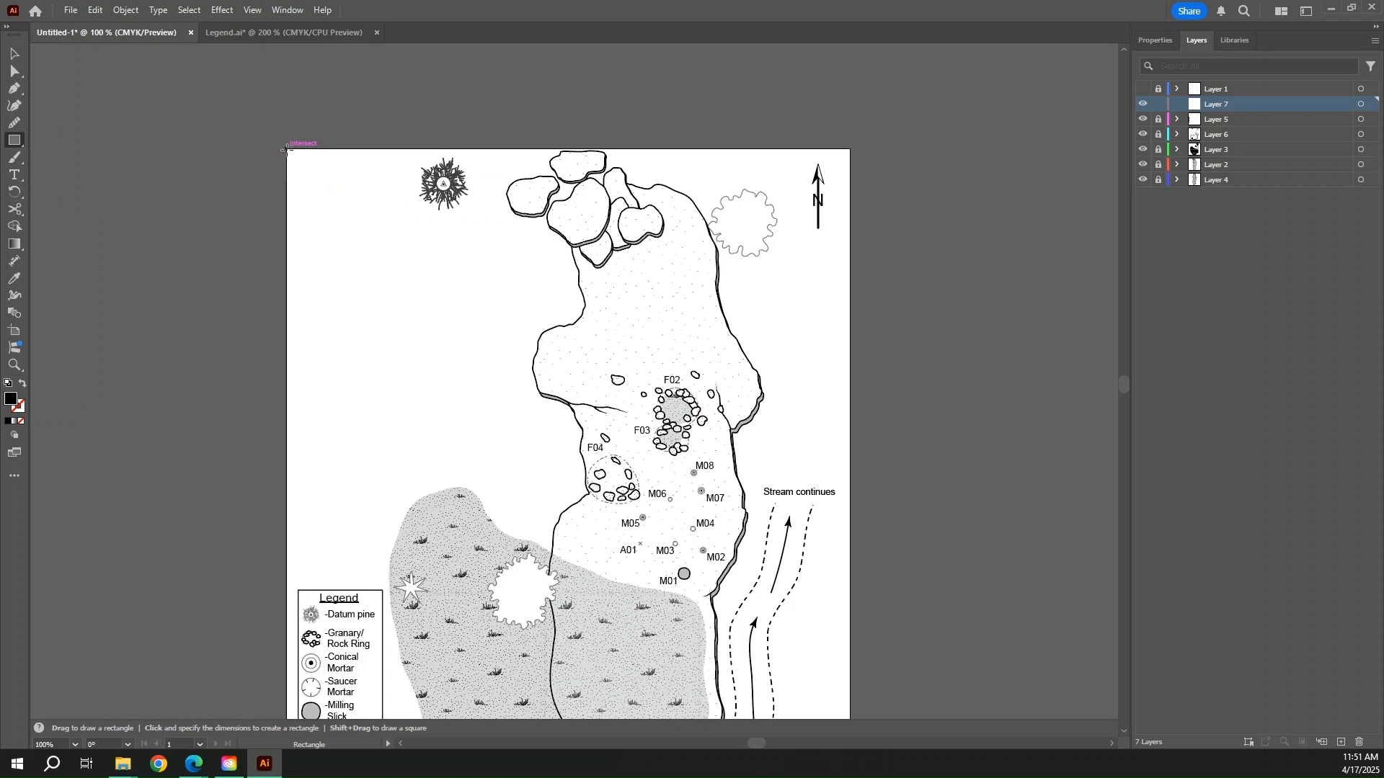
left_click_drag(287, 148, 851, 445)
scroll(885, 351, "up", 5)
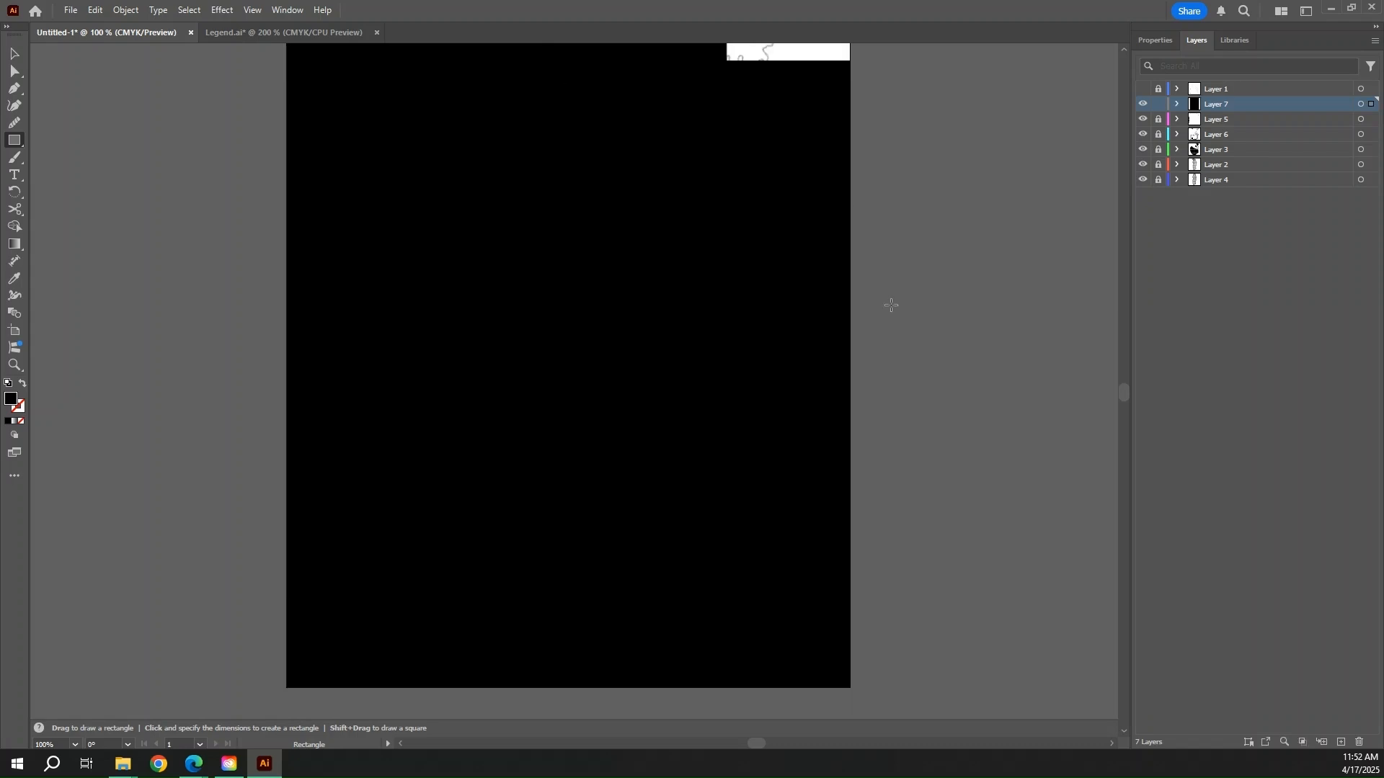
- Set the page-sized rectangle's fill to None and reselect the rectangle by its edge
left_click(1156, 41)
left_click(1218, 200)
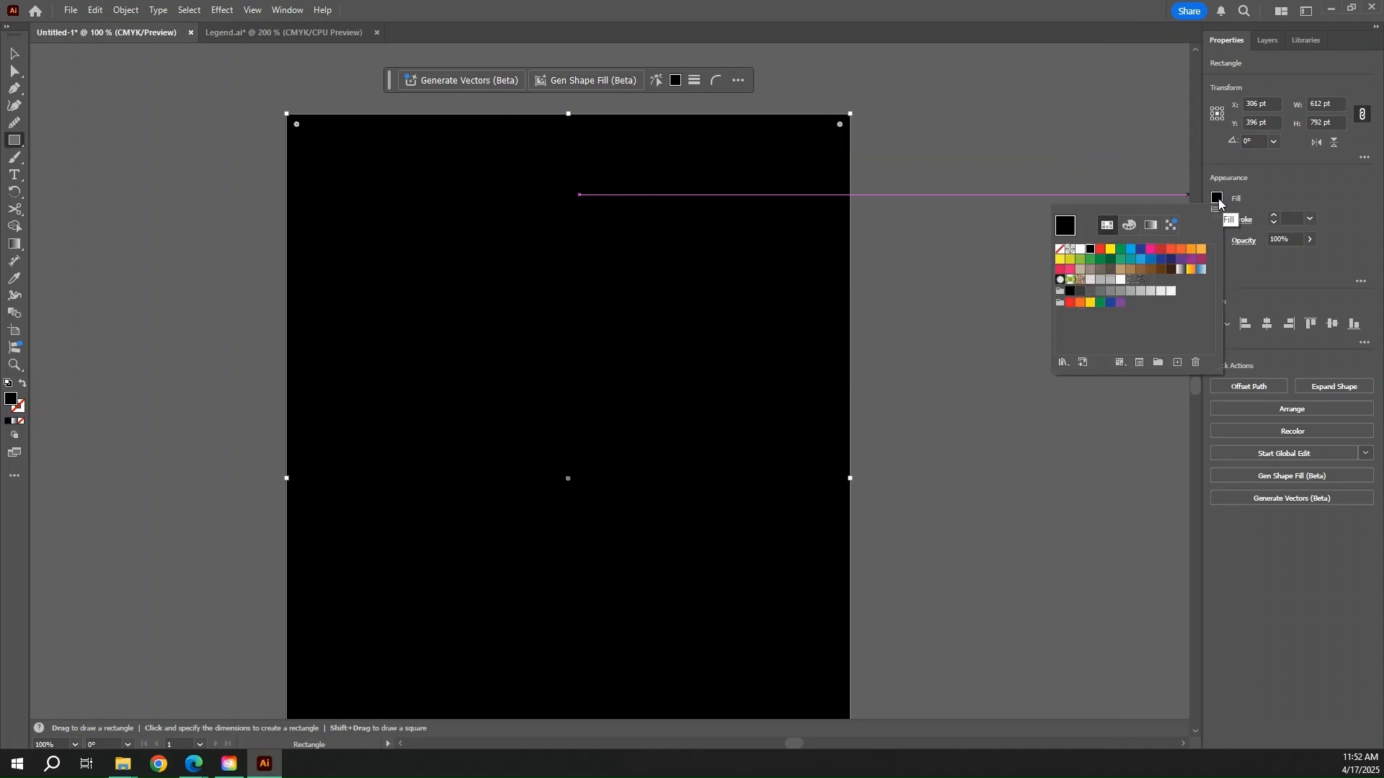
left_click(1059, 250)
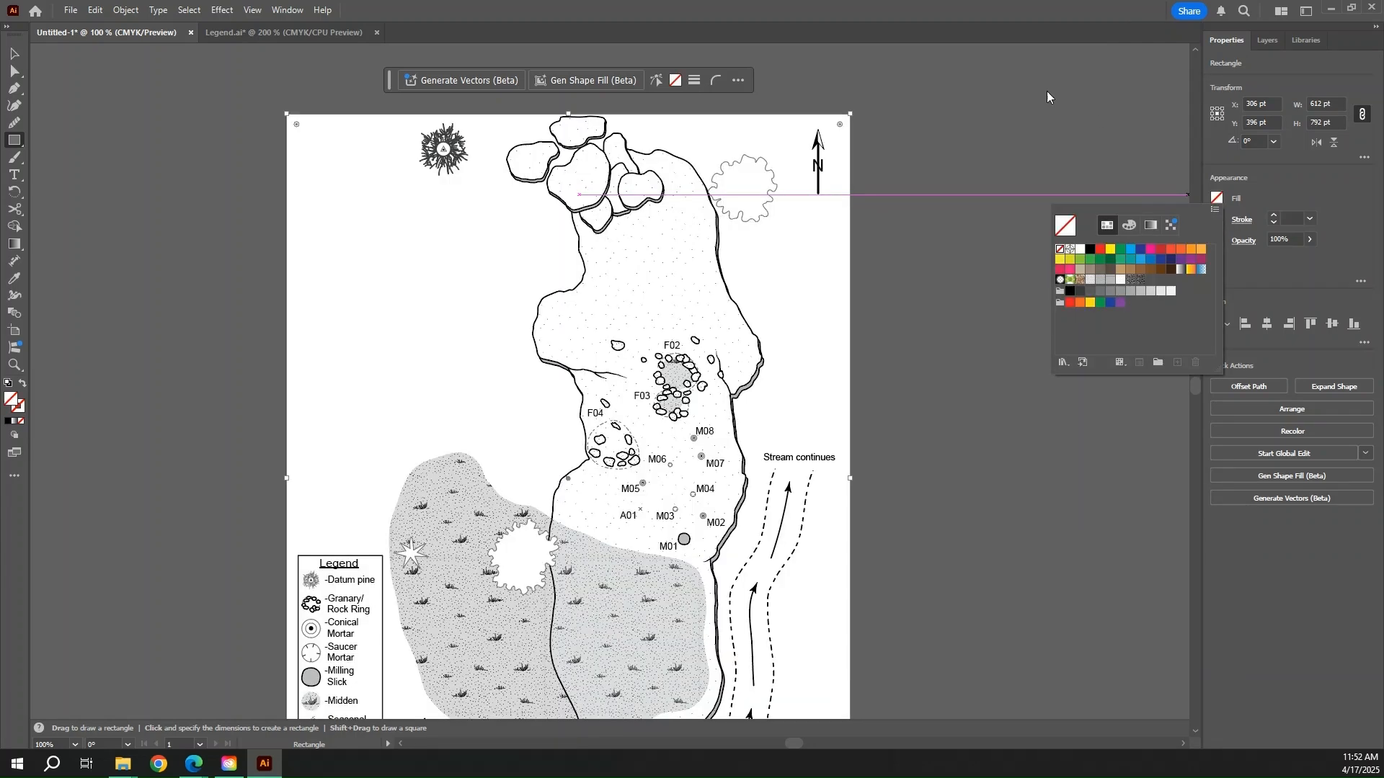
key("v")
left_click(999, 91)
left_click(850, 124)
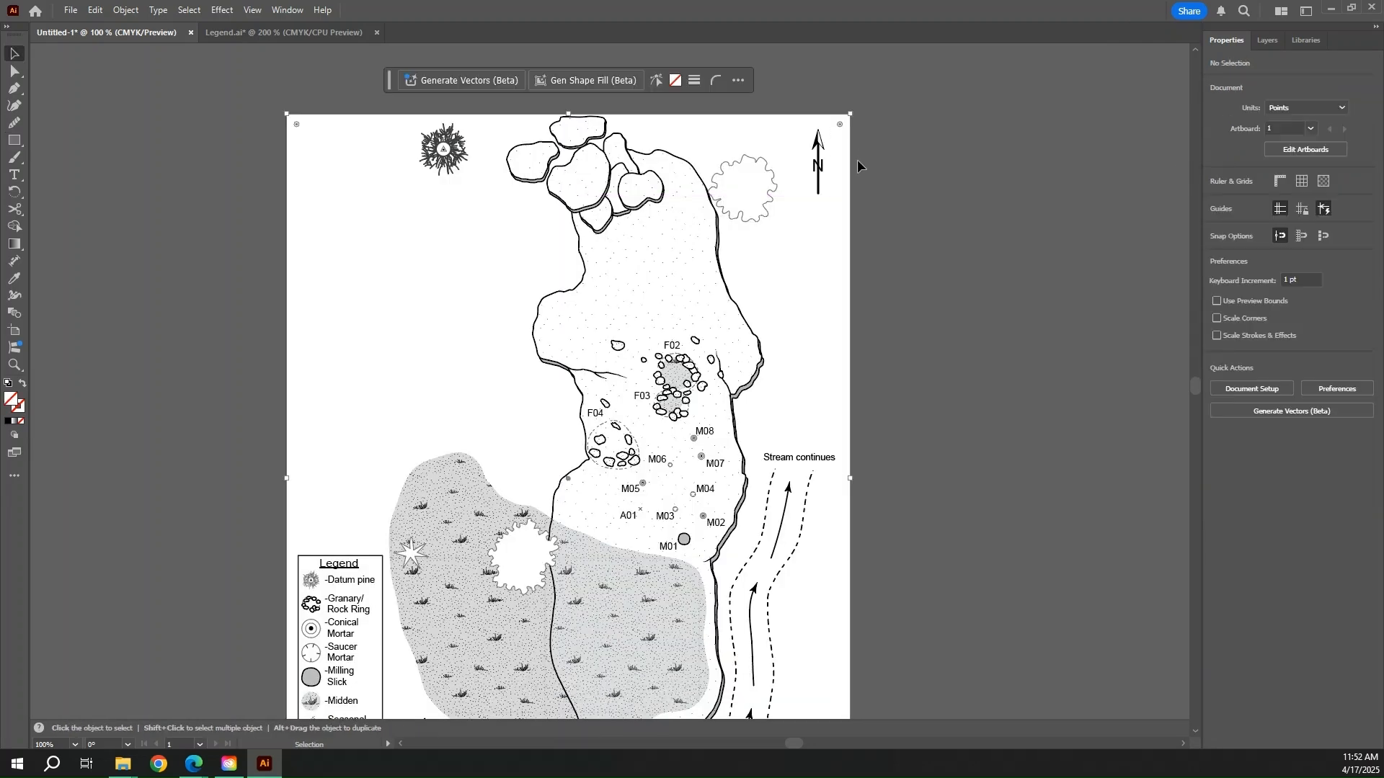
- Review the map's margins against the page-sized rectangle, and delete the rectangle
scroll(889, 208, "down", 3)
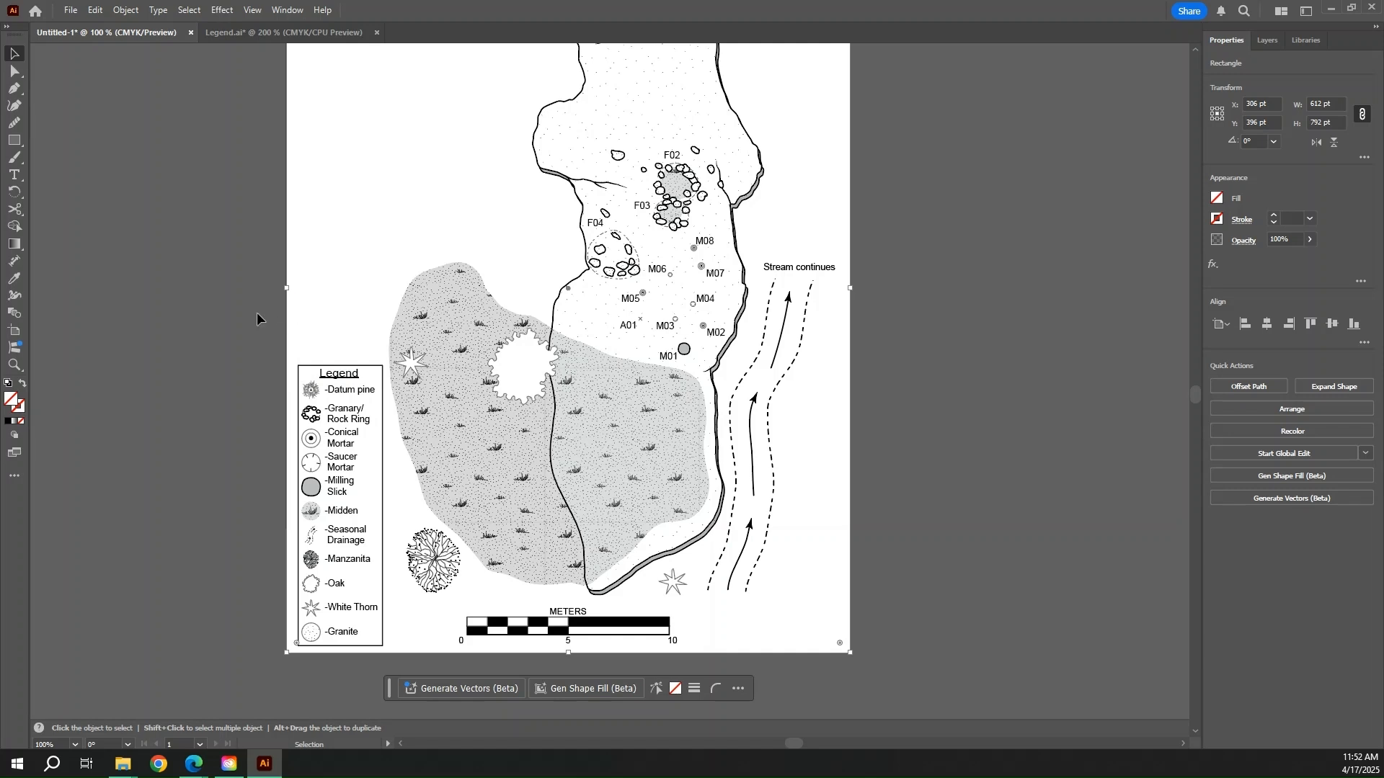
scroll(346, 335, "up", 2)
scroll(346, 354, "up", 2)
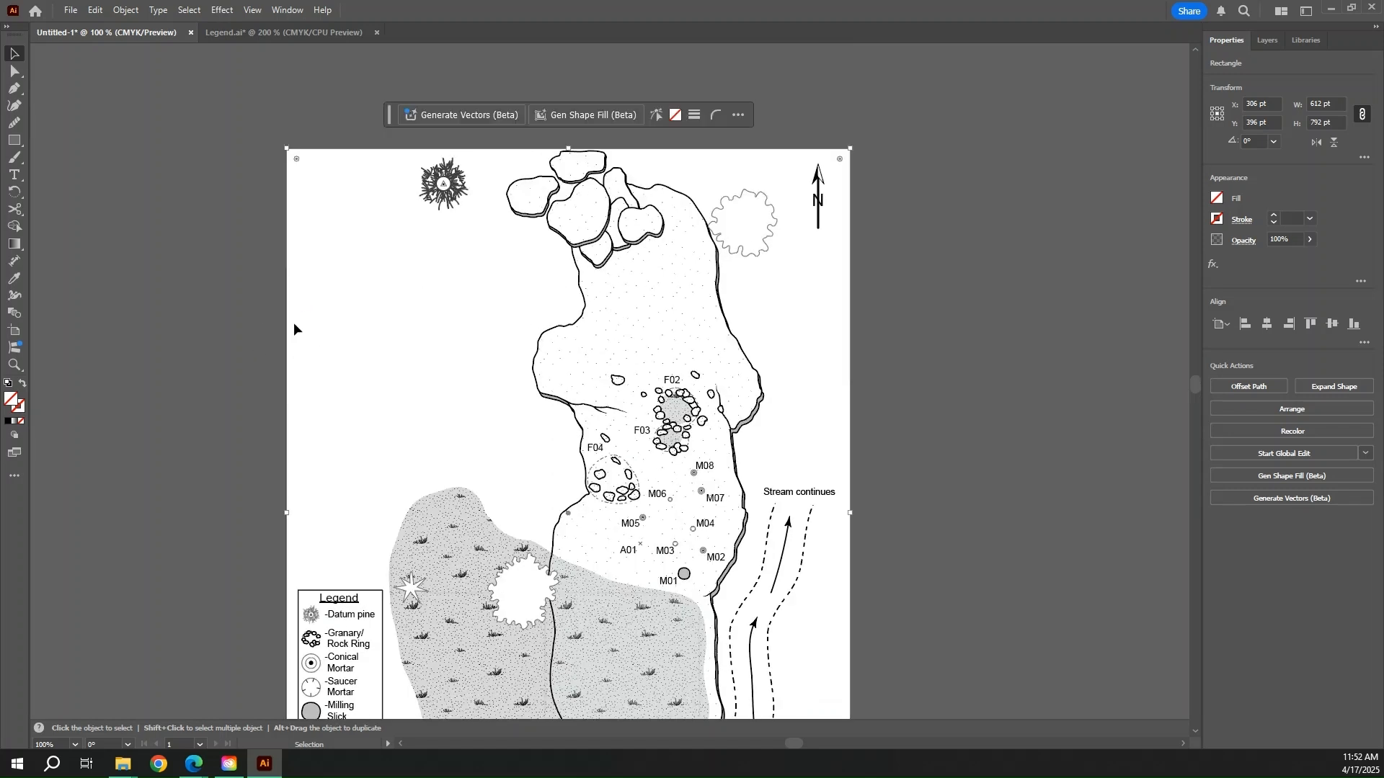
scroll(294, 328, "down", 1)
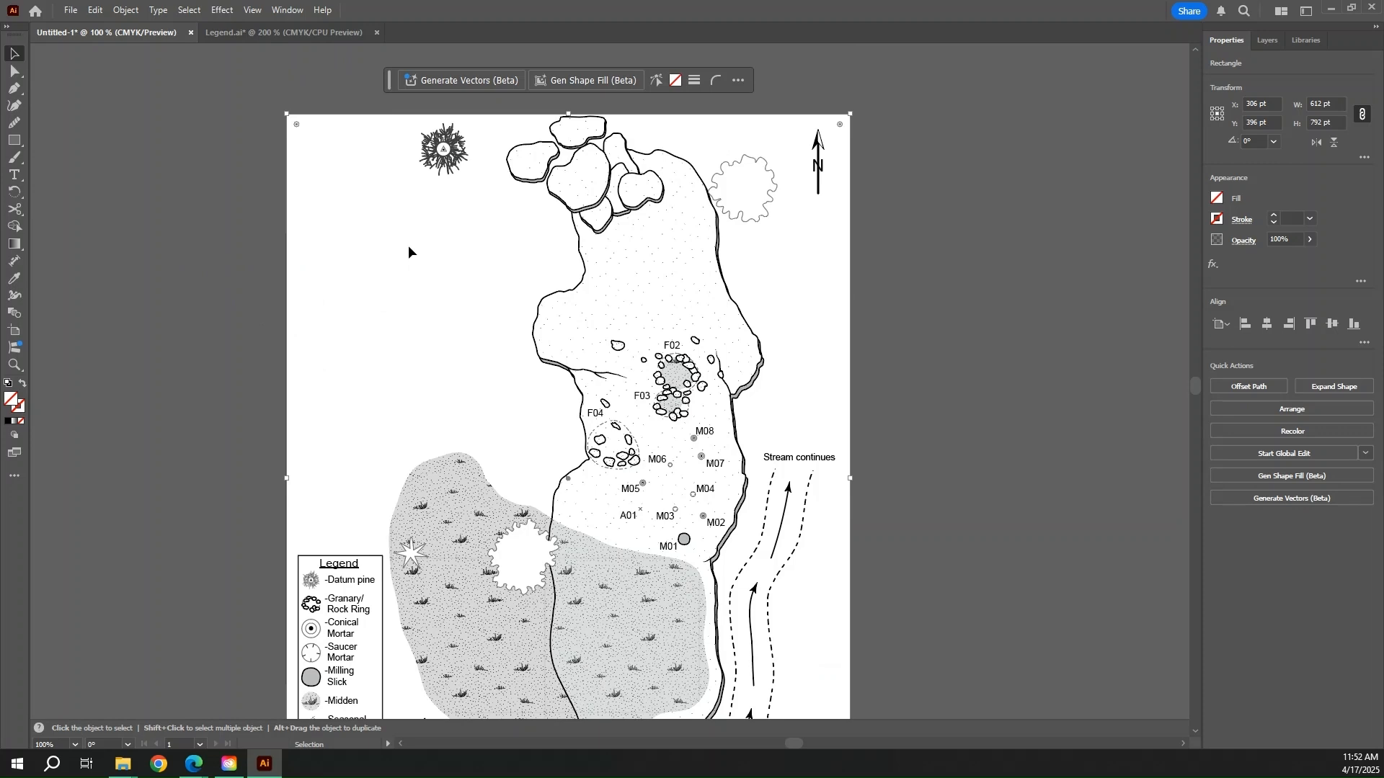
scroll(389, 248, "down", 5)
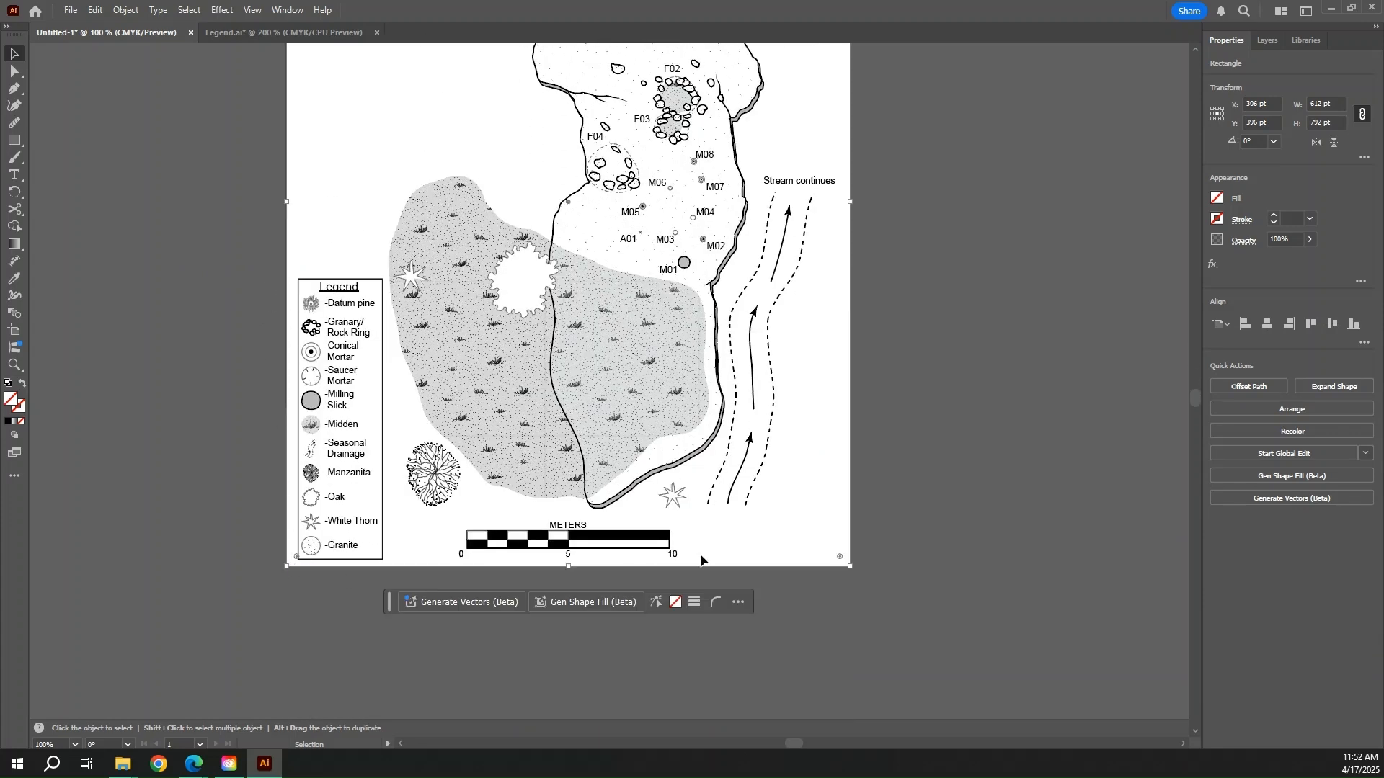
scroll(862, 345, "up", 5)
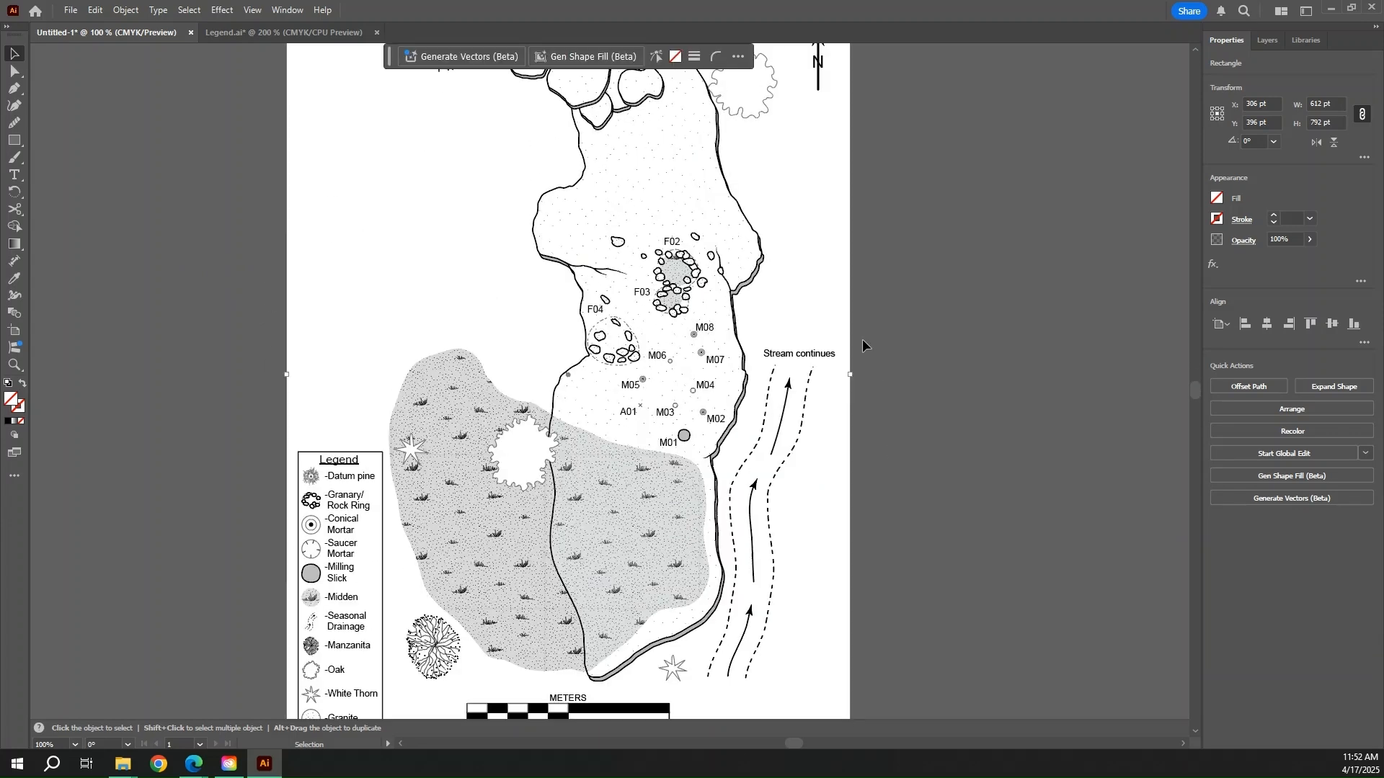
scroll(862, 338, "up", 3)
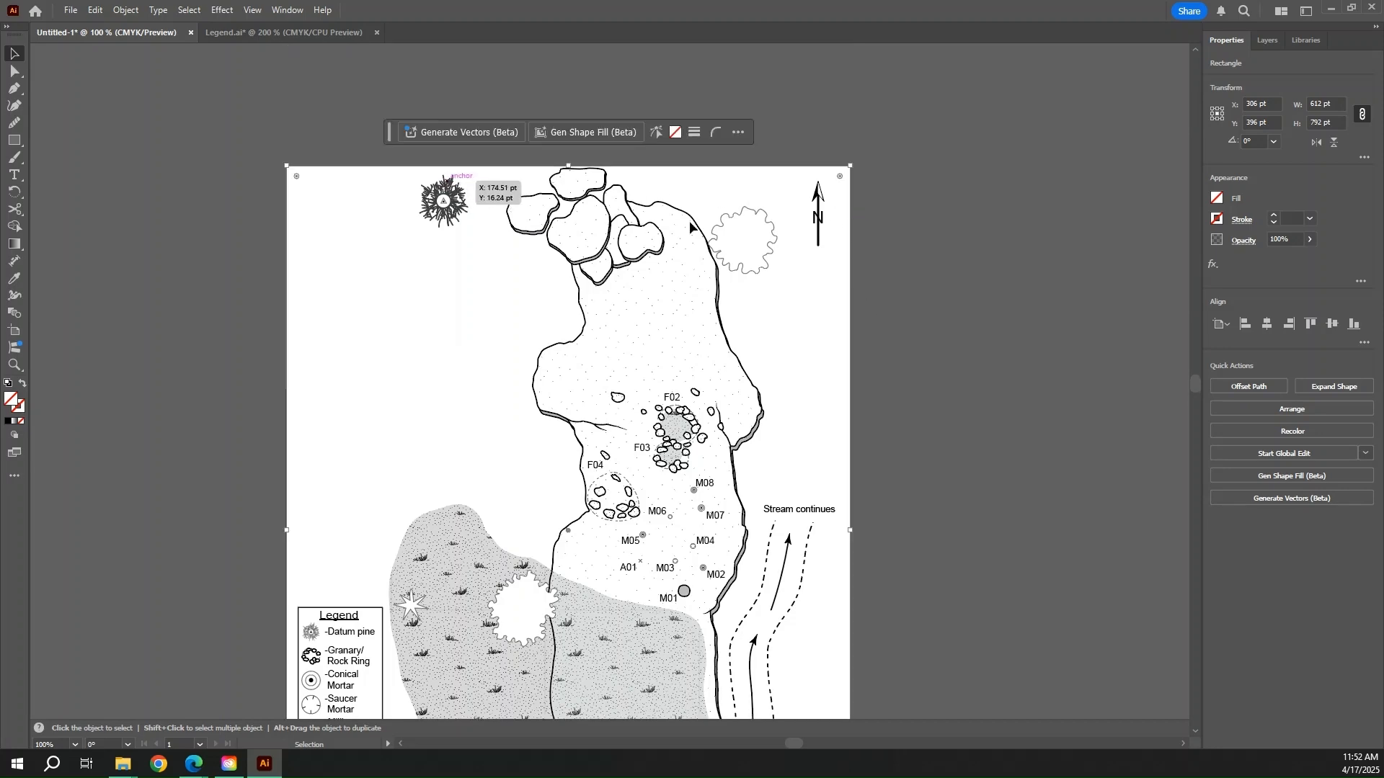
scroll(758, 489, "down", 7)
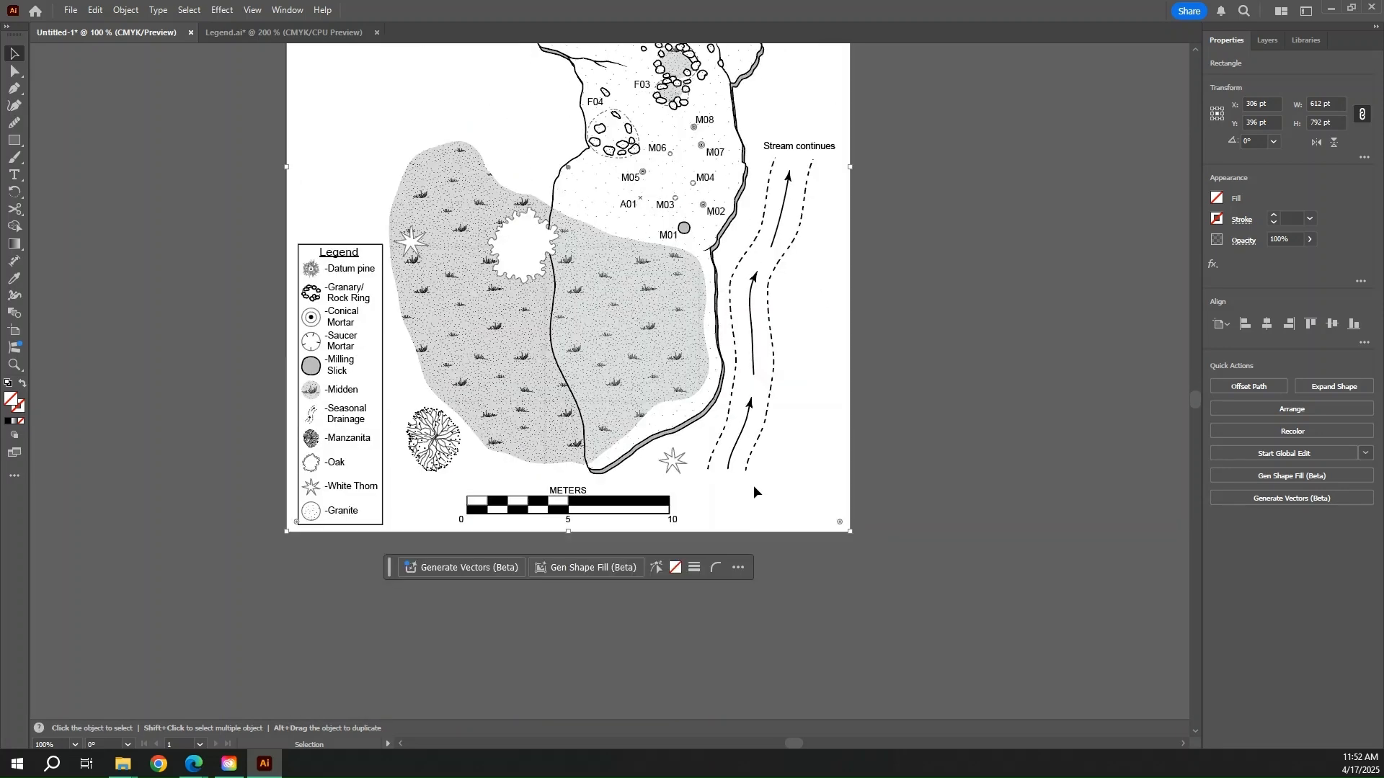
scroll(753, 486, "up", 4)
scroll(858, 263, "down", 2)
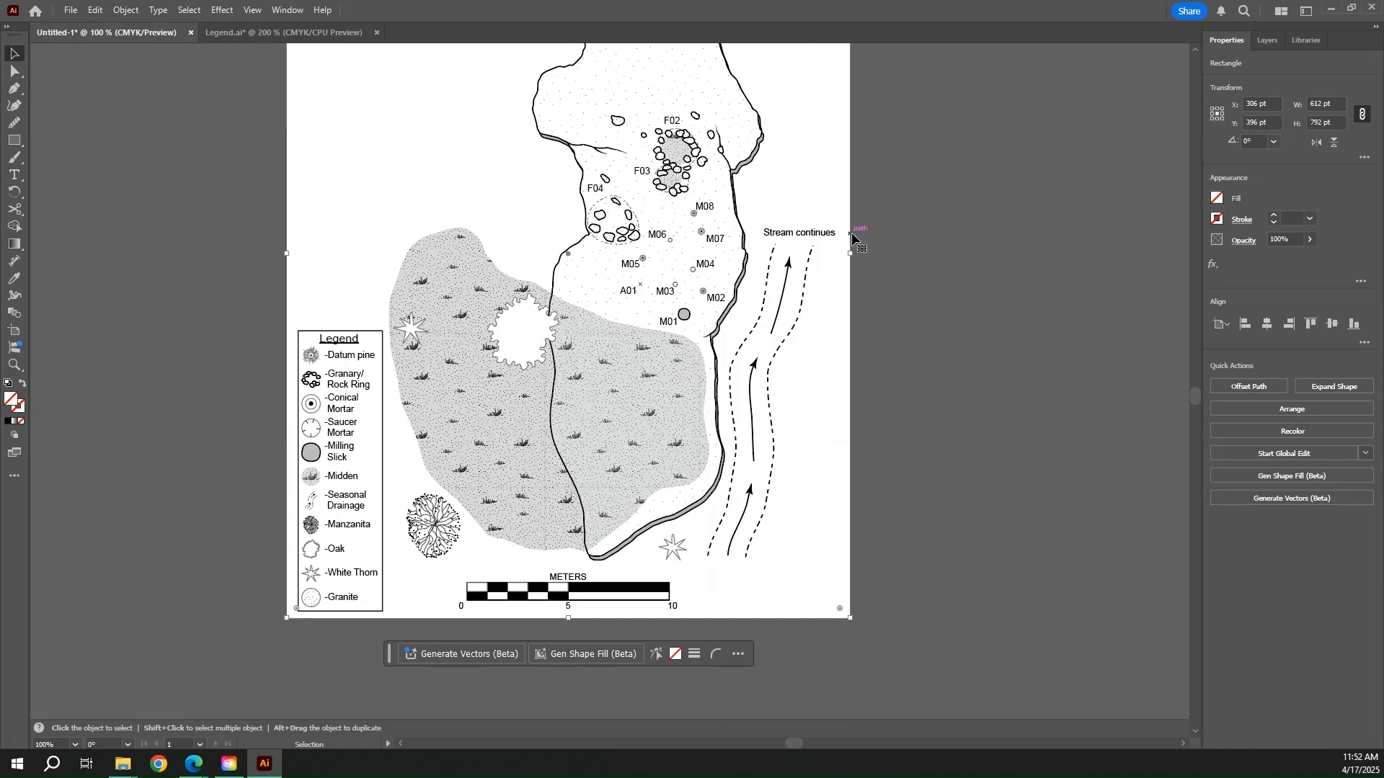
key("Delete")
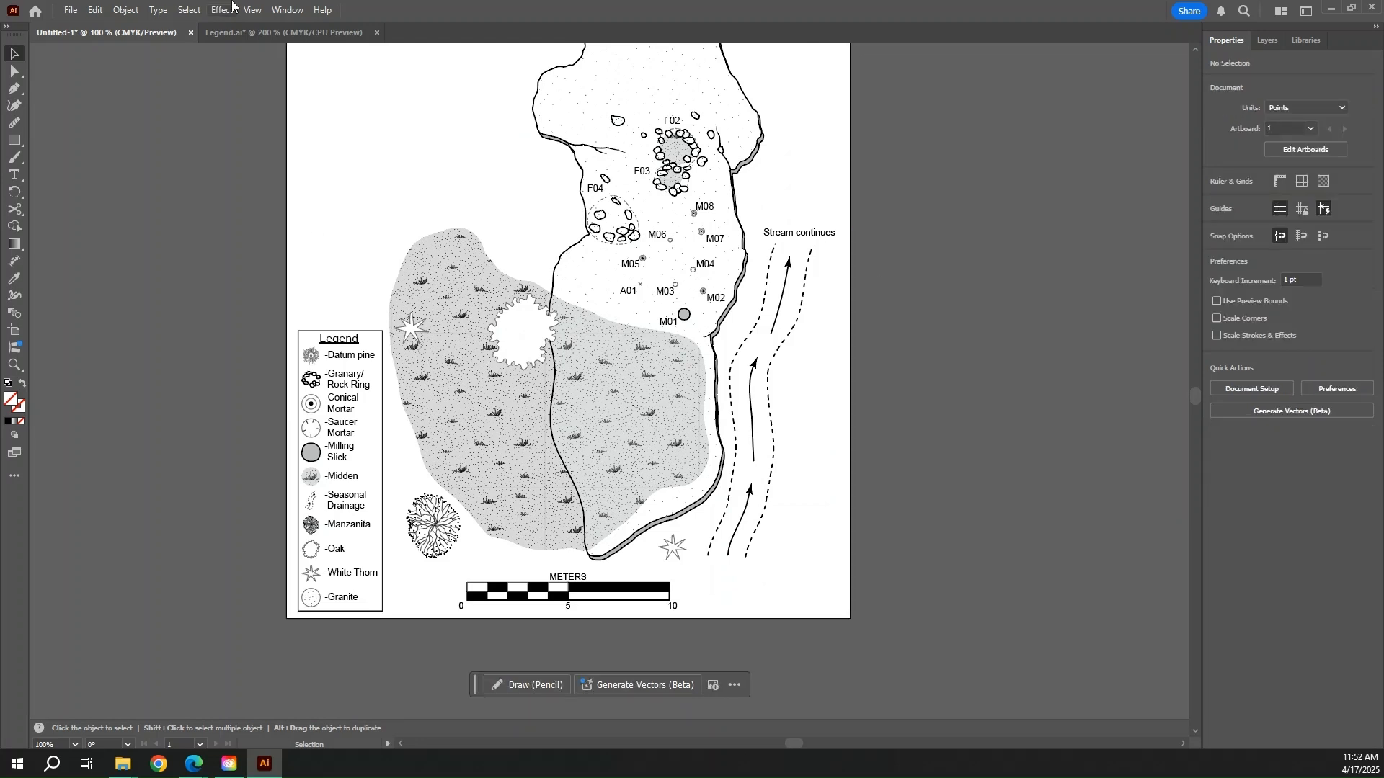
- Export the map as a JPEG to the Mock Site Record folder, with a first name followed by SketchMap as the file name
left_click(71, 10)
mouse_move(124, 343)
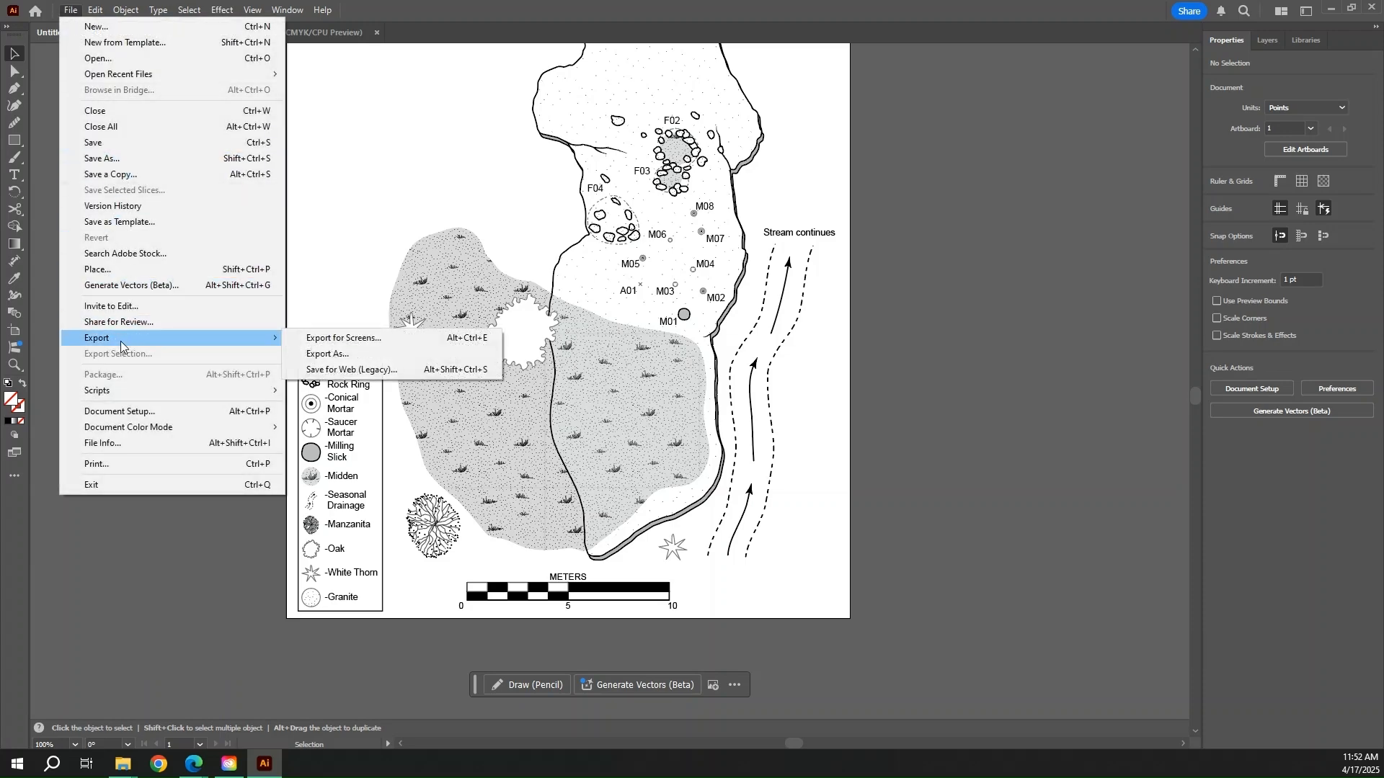
left_click(311, 357)
left_click(218, 333)
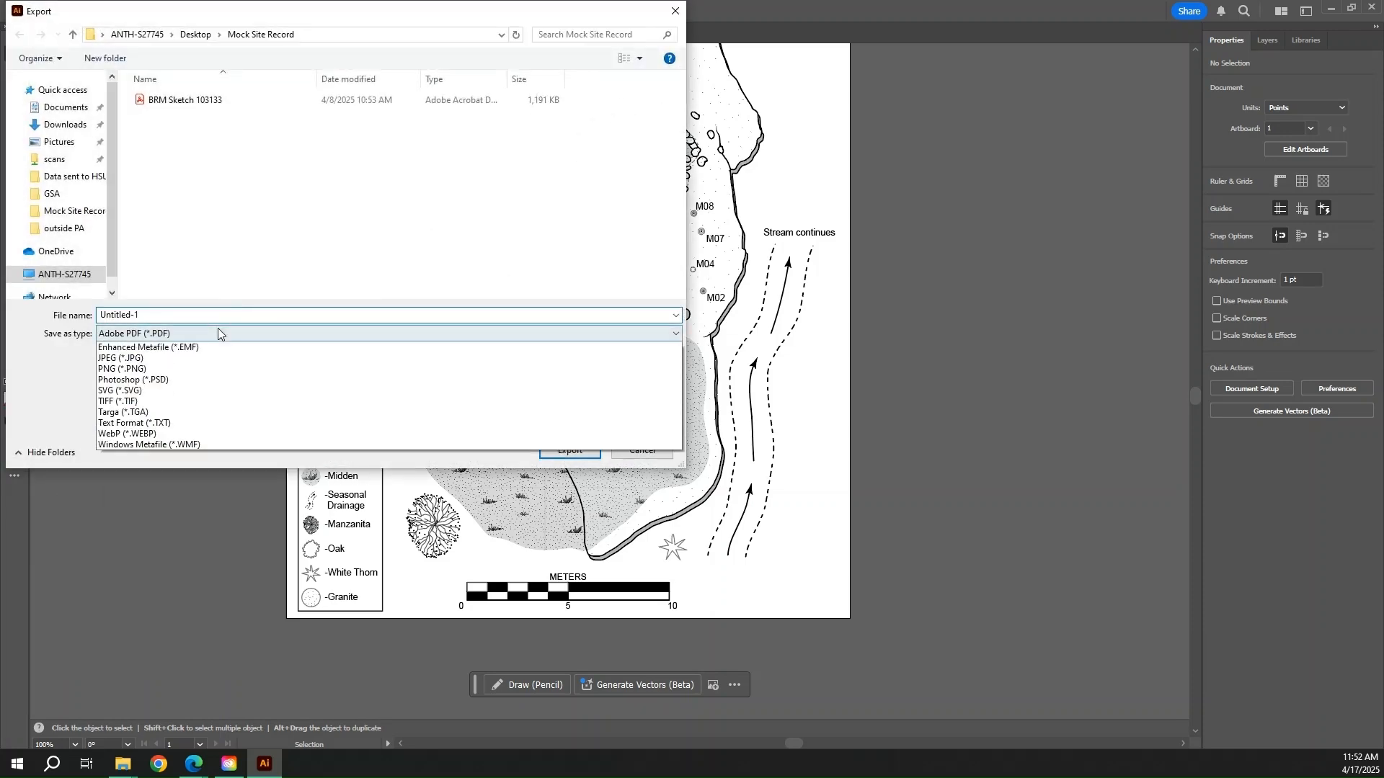
left_click(179, 413)
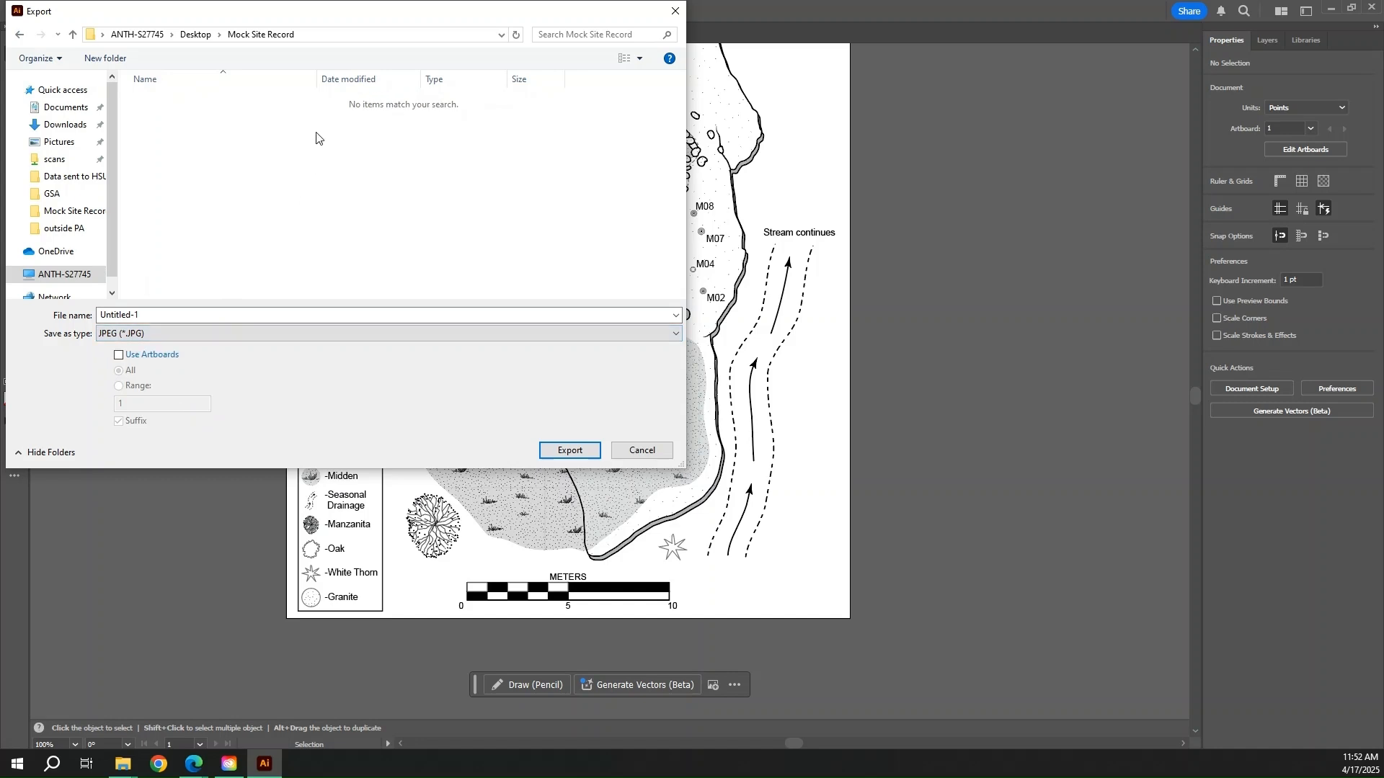
left_click(183, 314)
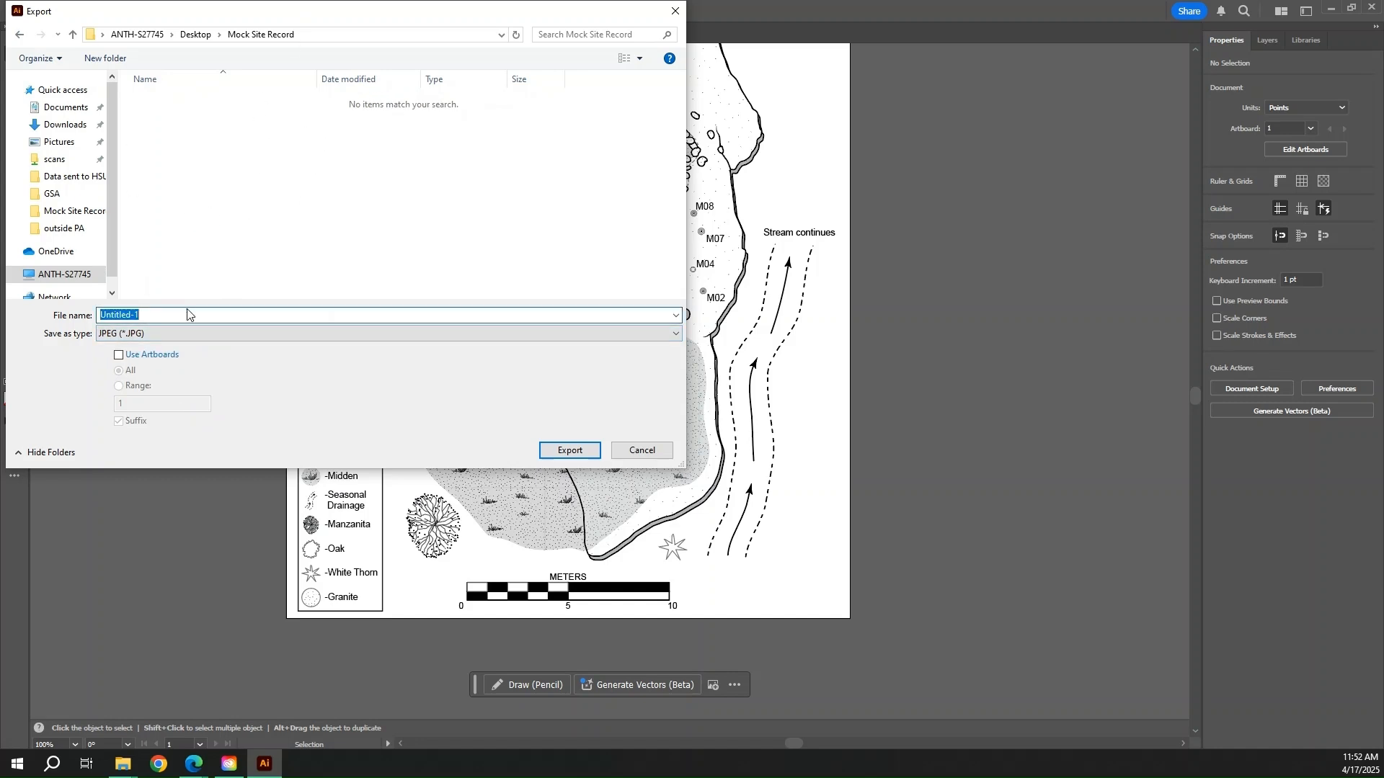
type("lansSketchMap")
left_click(560, 452)
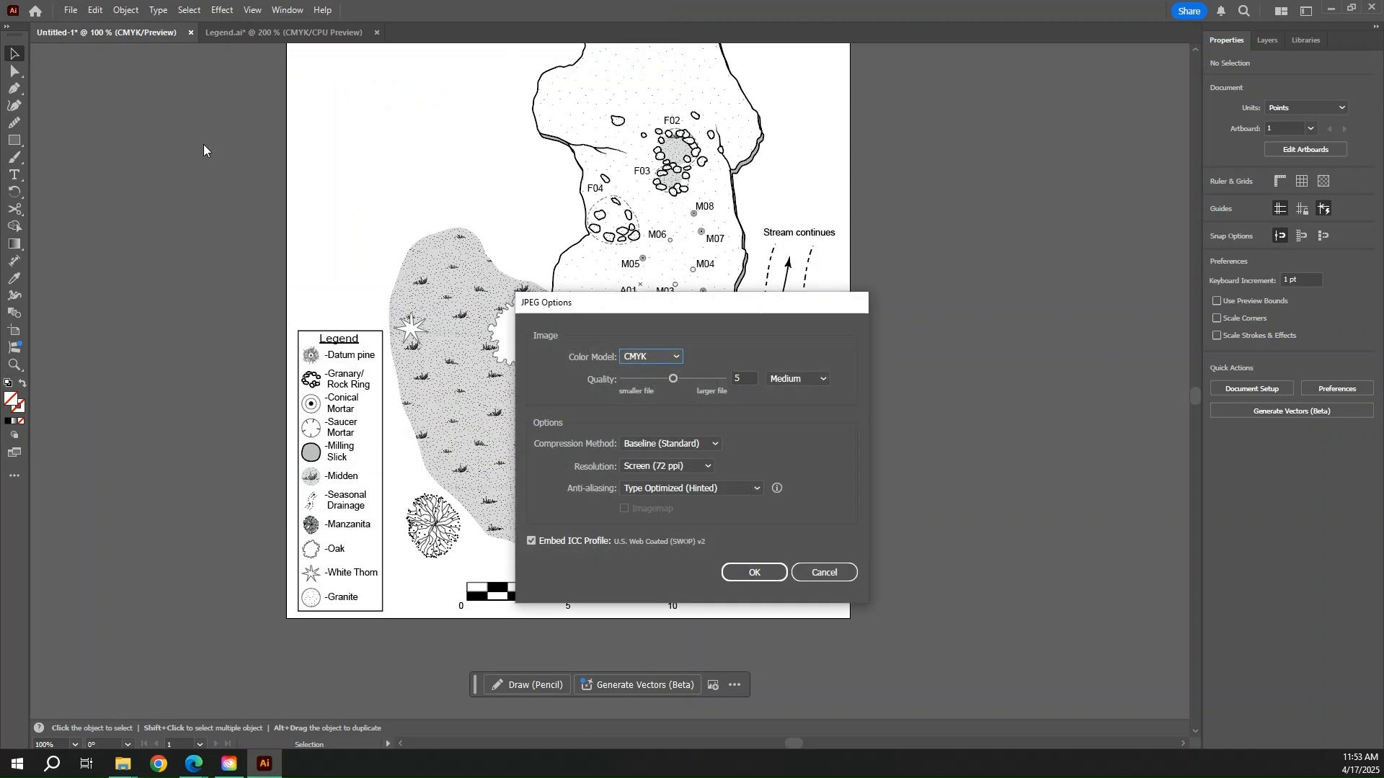
- Set the JPEG quality to 10 (Maximum) and the resolution to High (300 ppi)
left_click_drag(675, 380, 724, 379)
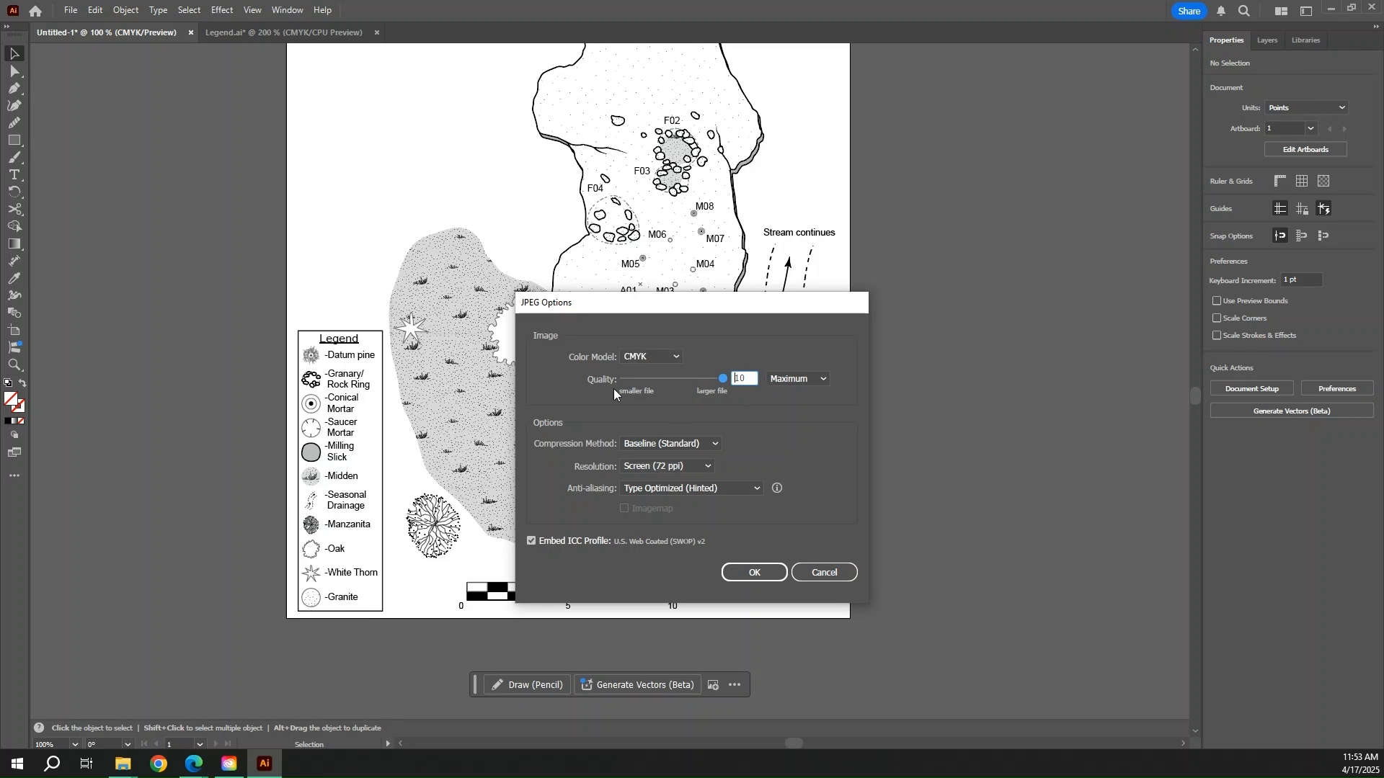
left_click(704, 465)
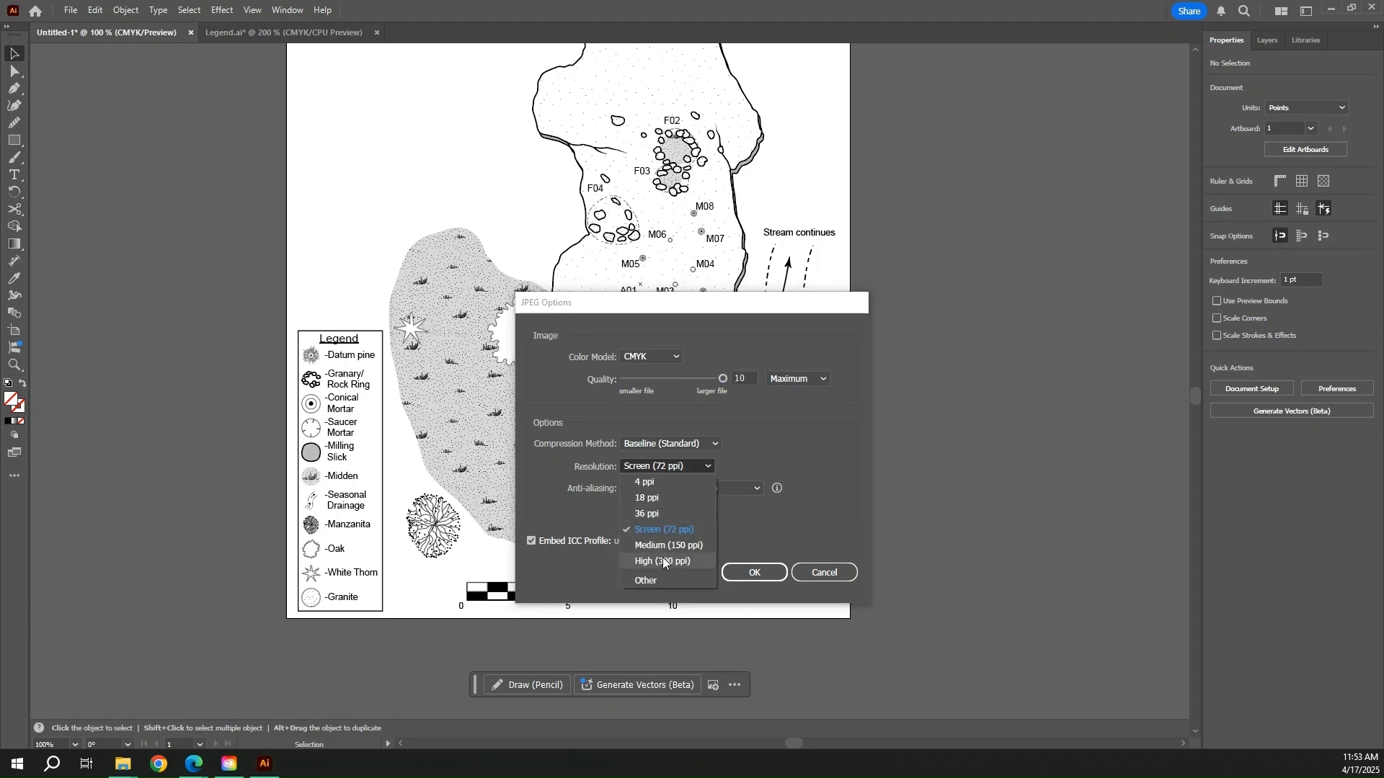
left_click(702, 561)
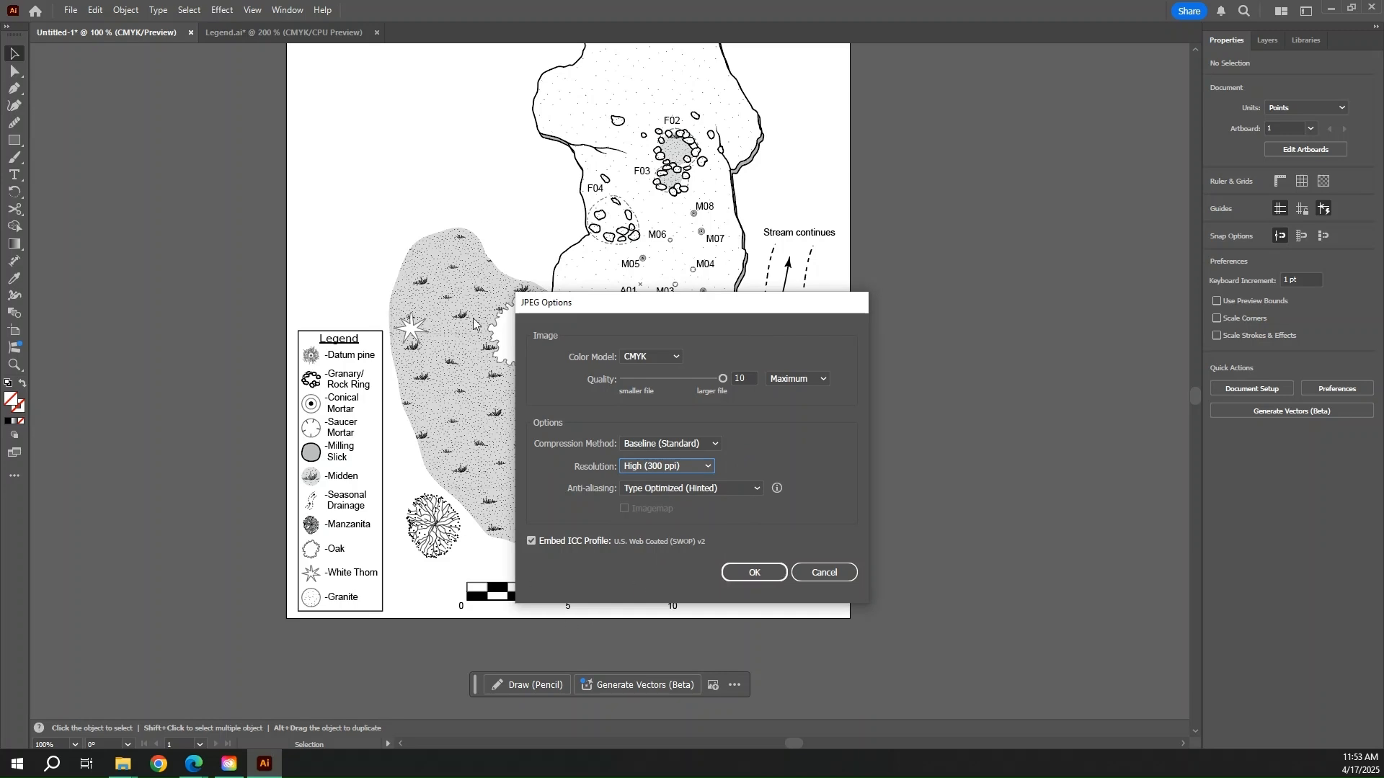
- Complete the JPEG export with the chosen options, and restore and select the invisible page-sized rectangle around the map
left_click(750, 572)
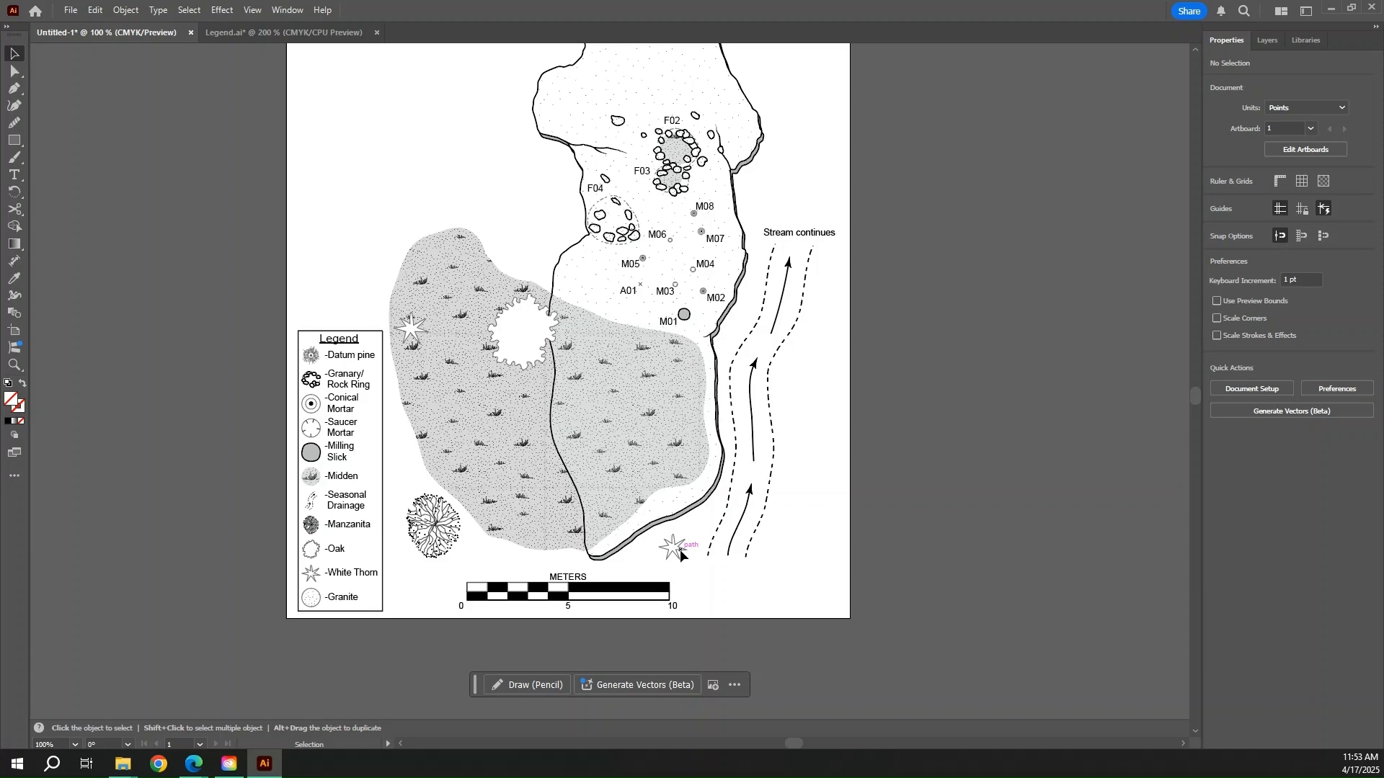
scroll(909, 434, "up", 5)
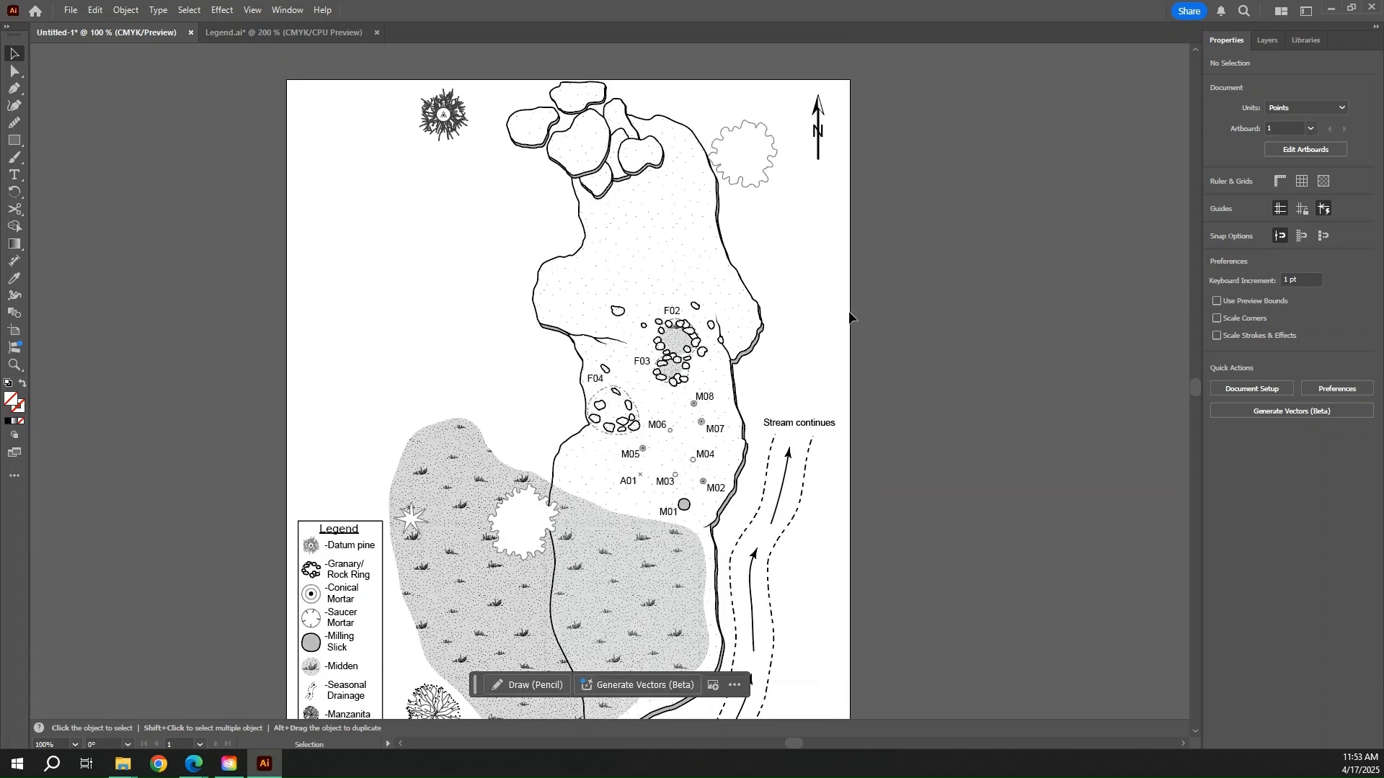
scroll(852, 317, "down", 3)
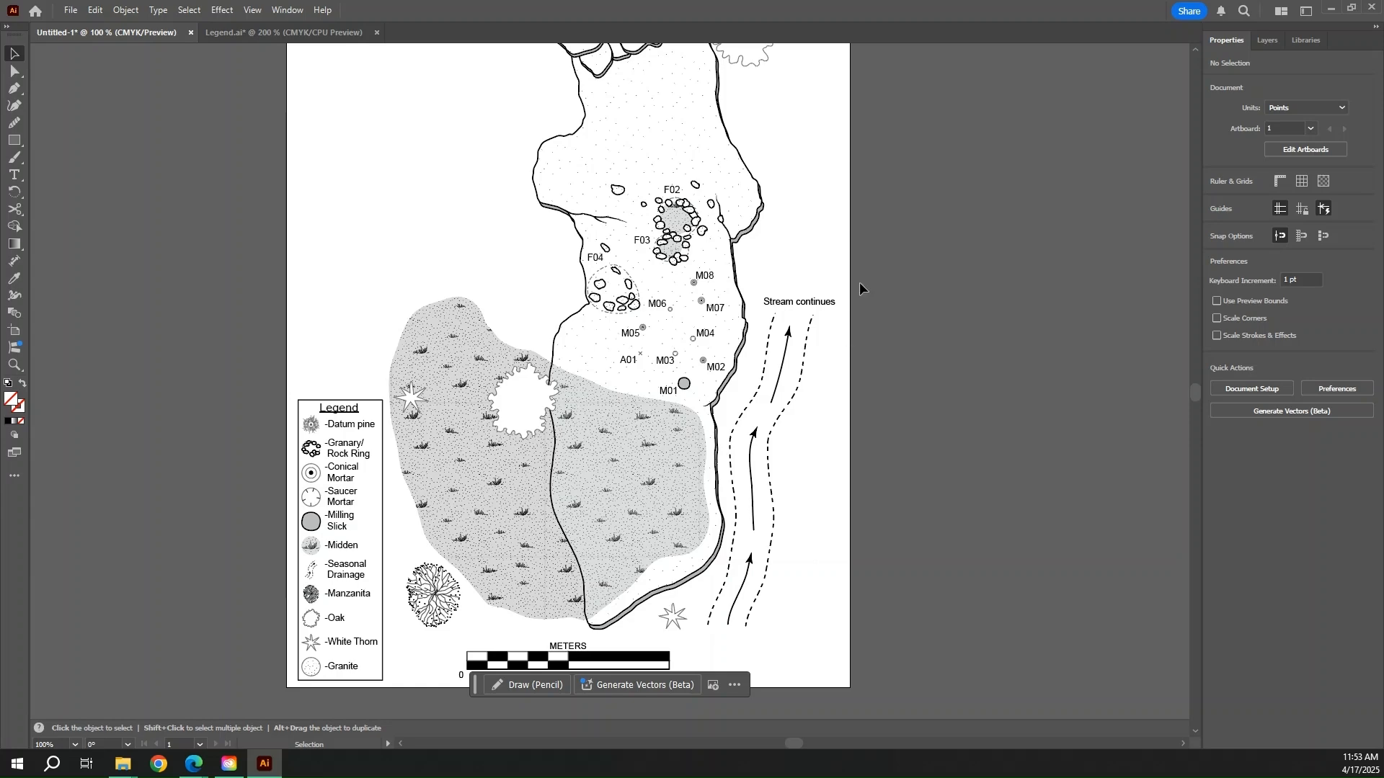
scroll(839, 201, "up", 2)
scroll(835, 173, "up", 1)
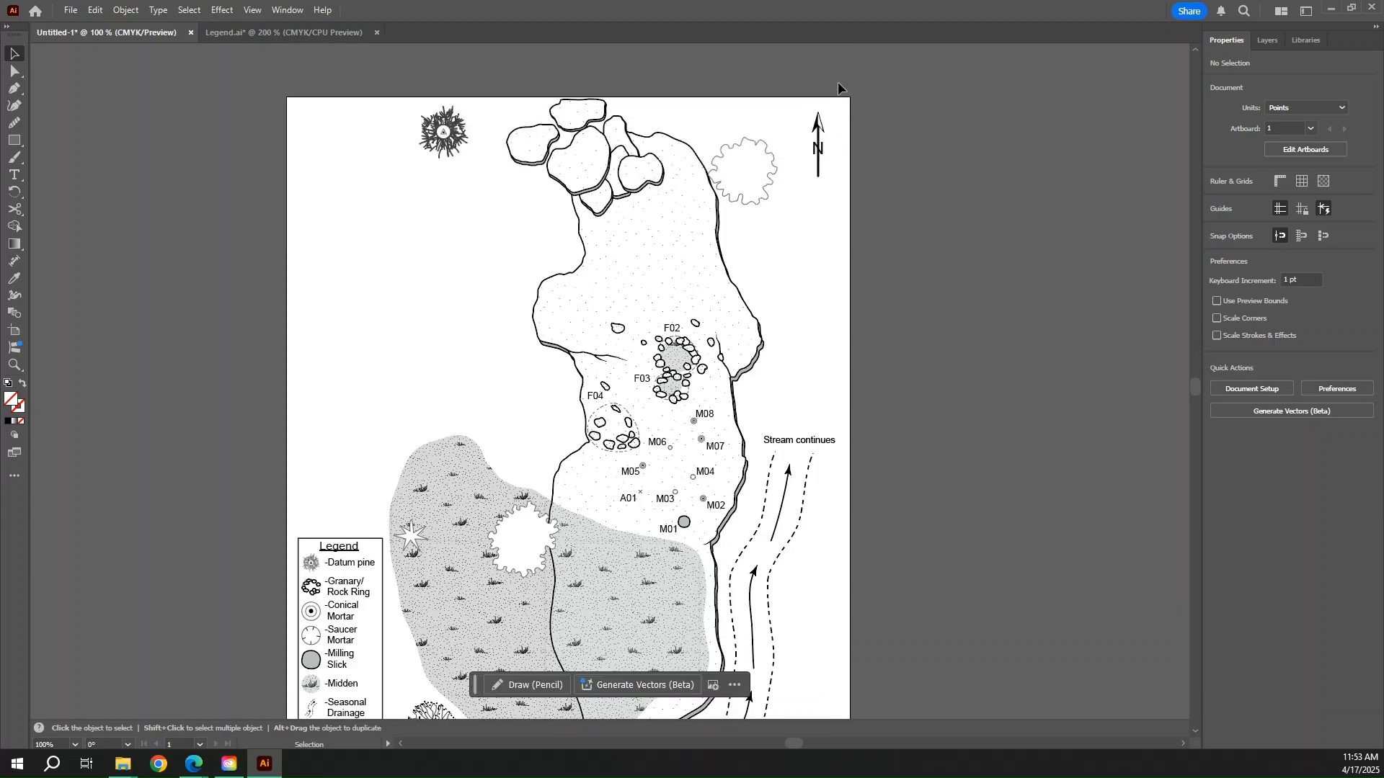
scroll(910, 278, "down", 5)
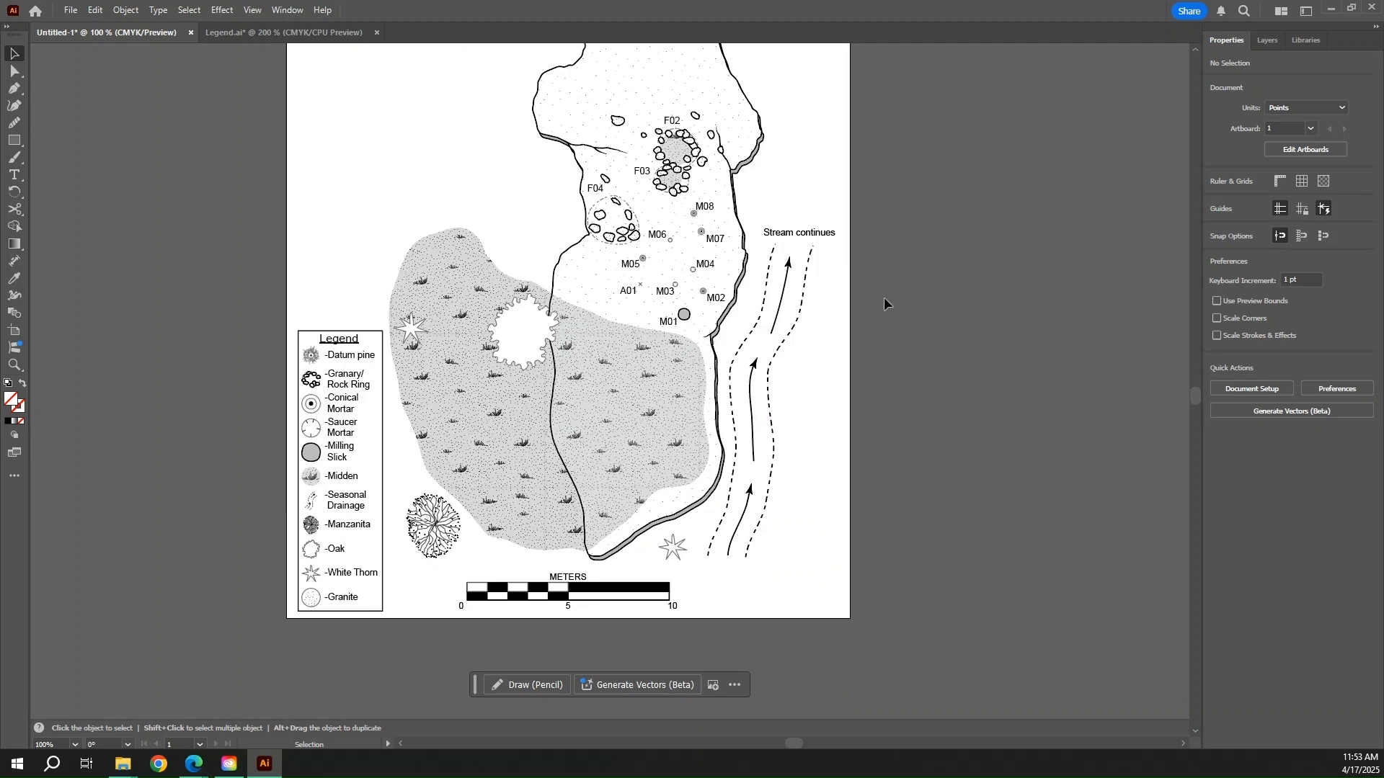
left_click(598, 619)
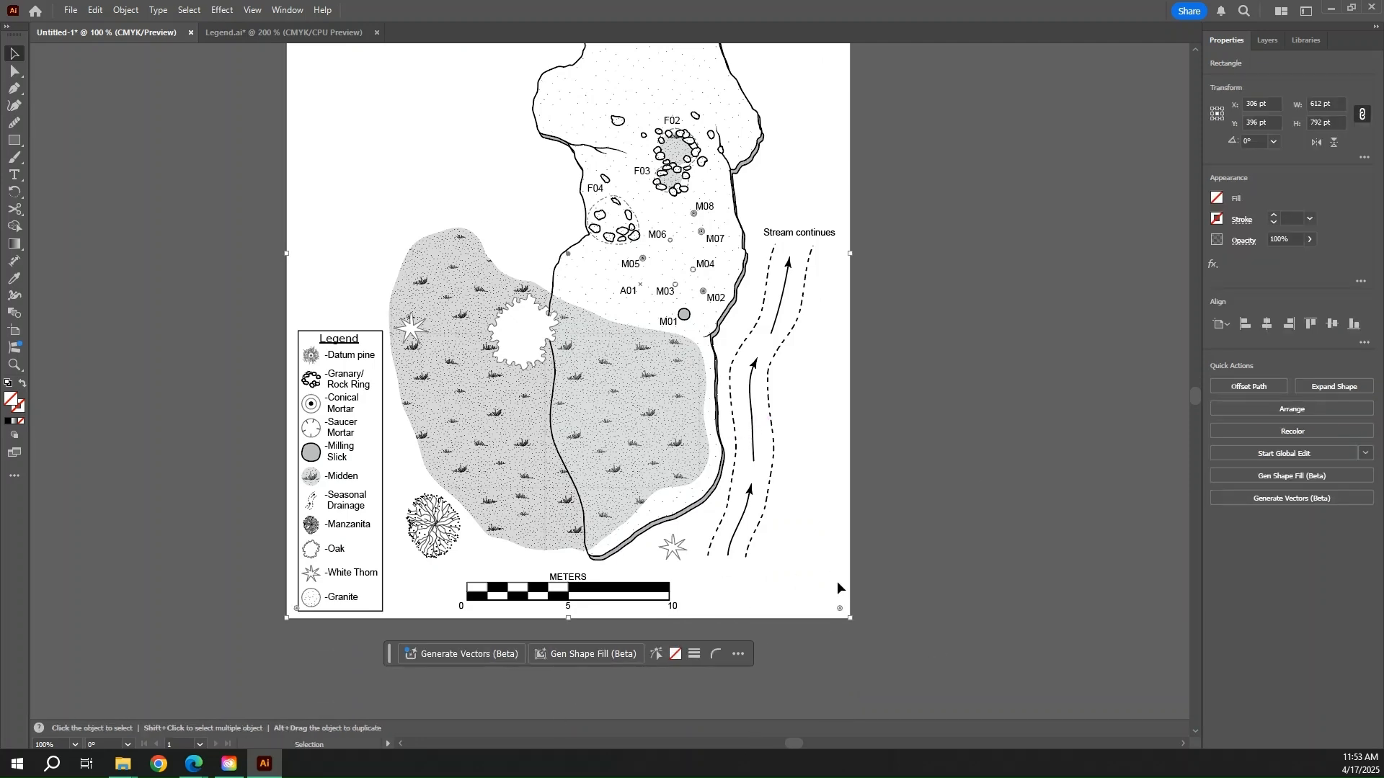
scroll(748, 542, "up", 2)
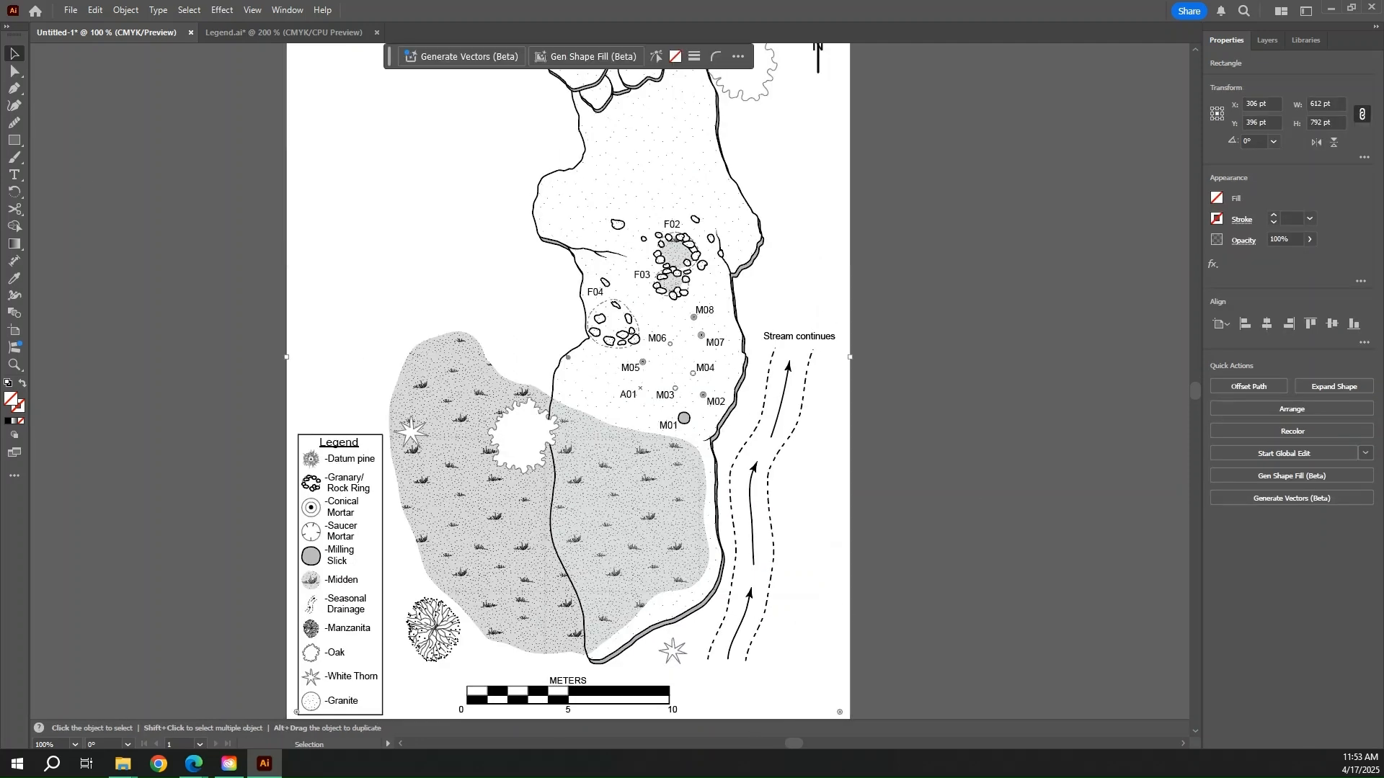
left_click(70, 10)
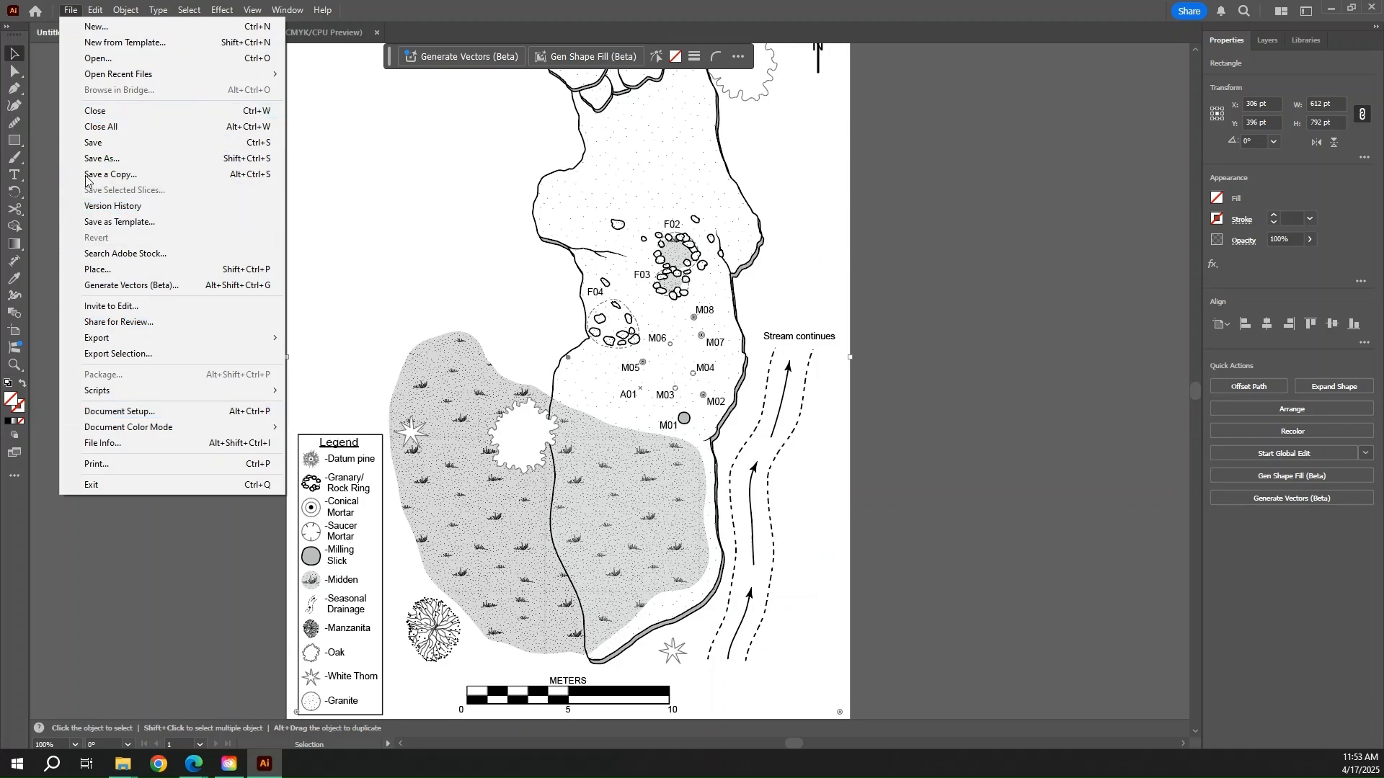
left_click(136, 353)
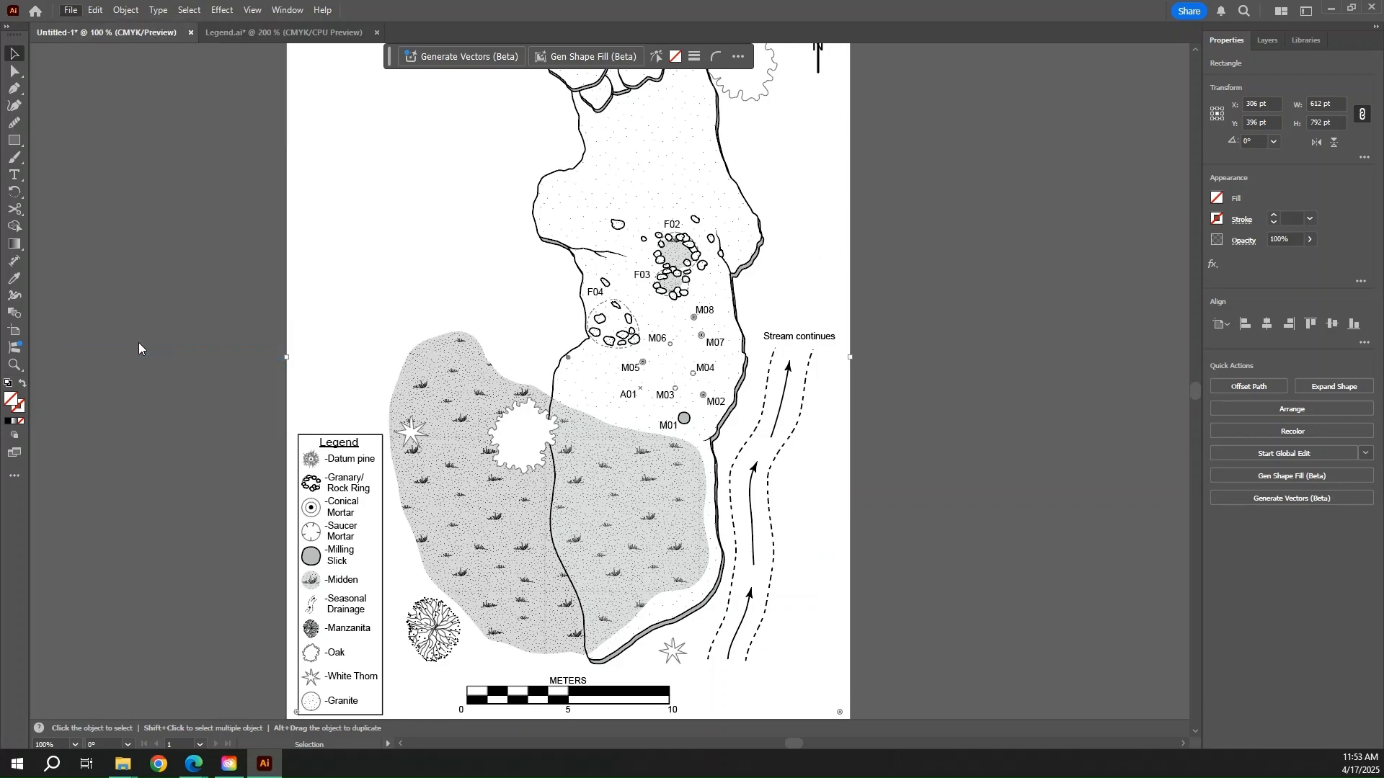
left_click(946, 540)
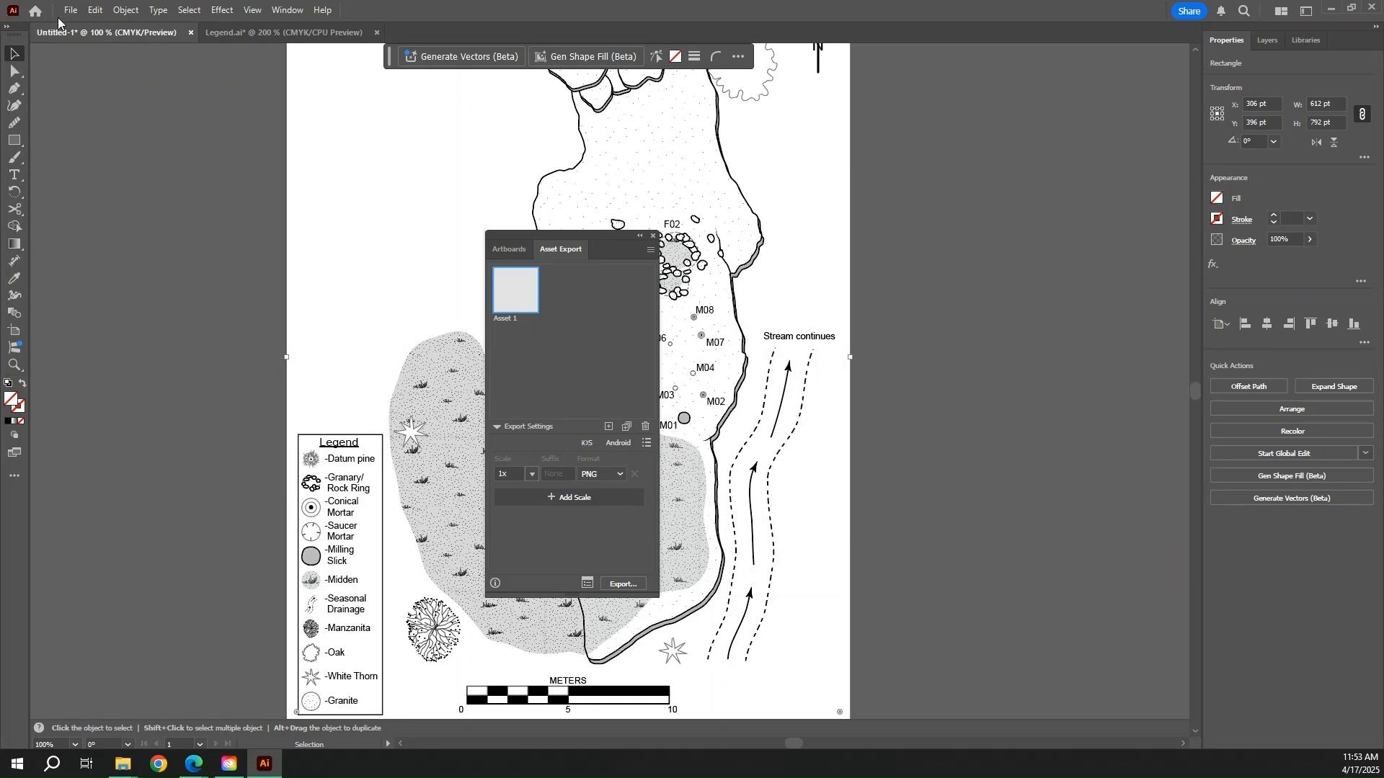
left_click(71, 10)
left_click(654, 236)
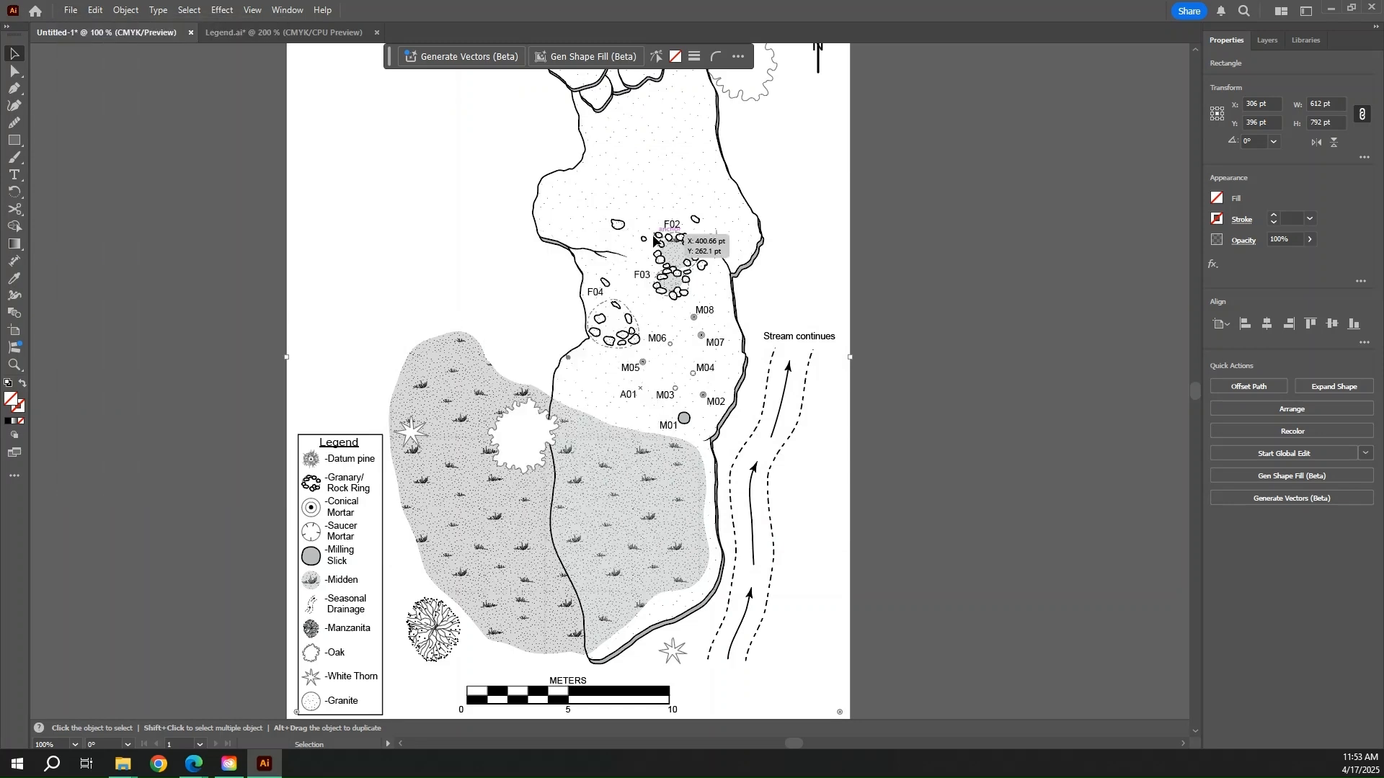
- Export the map with the invisible rectangle as a second JPEG, naming it with a first name followed by SketchMapWithInvisiblePoly
left_click(71, 10)
mouse_move(100, 338)
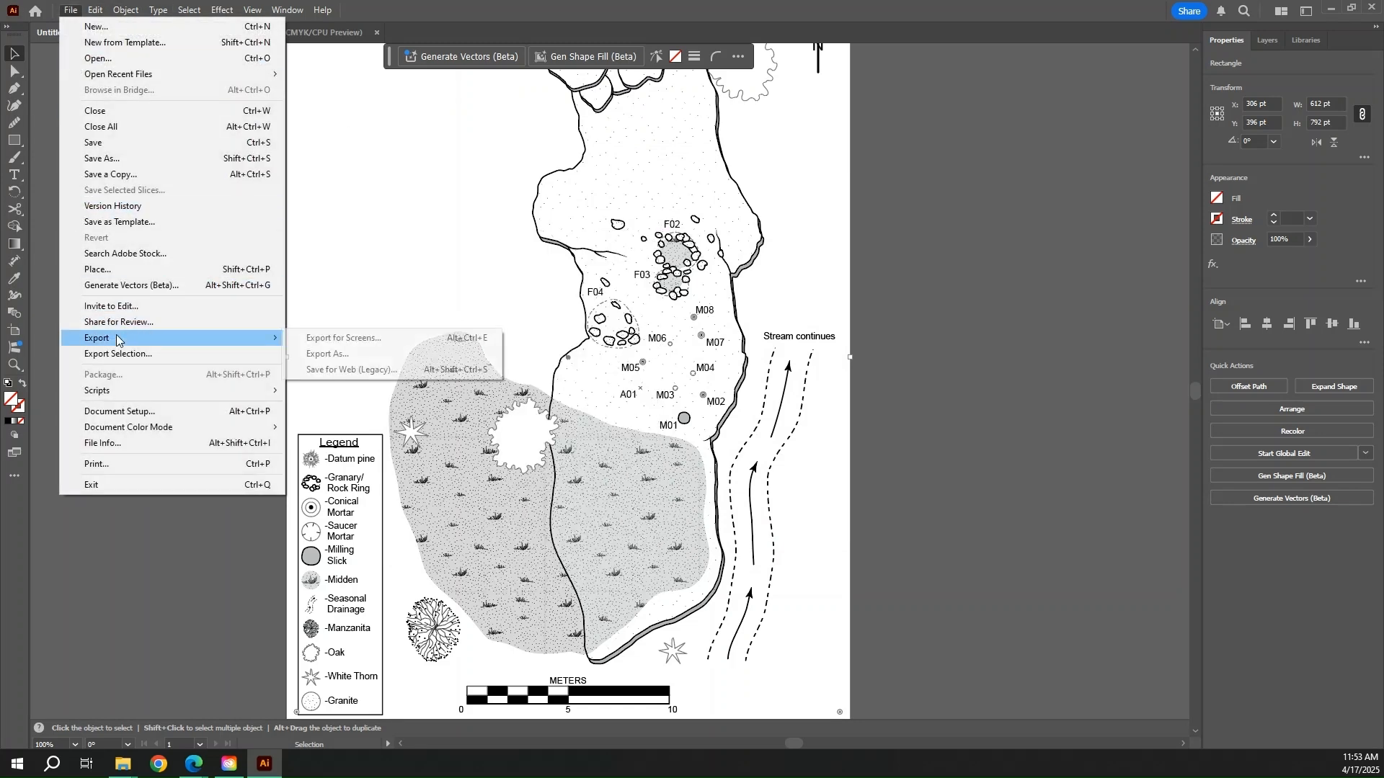
left_click(332, 354)
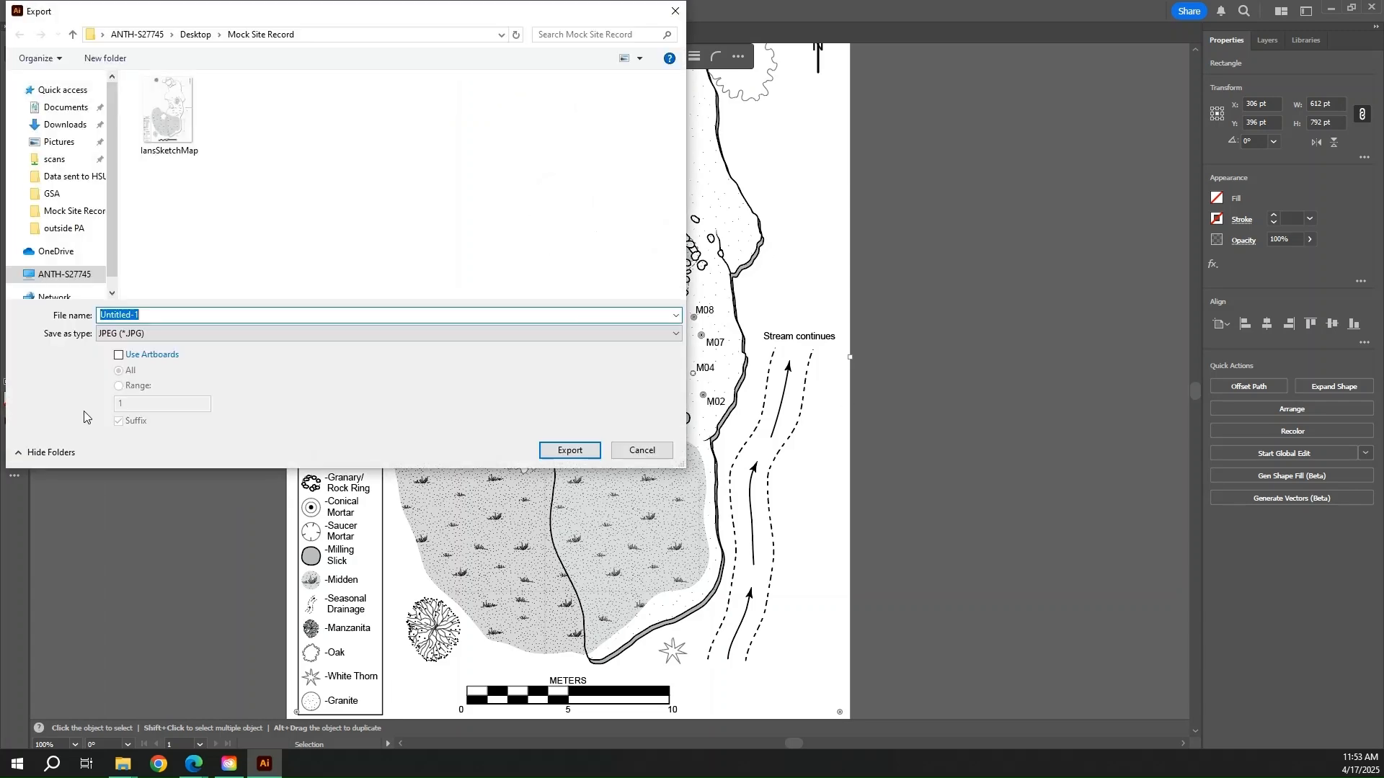
left_click(175, 314)
left_click(169, 115)
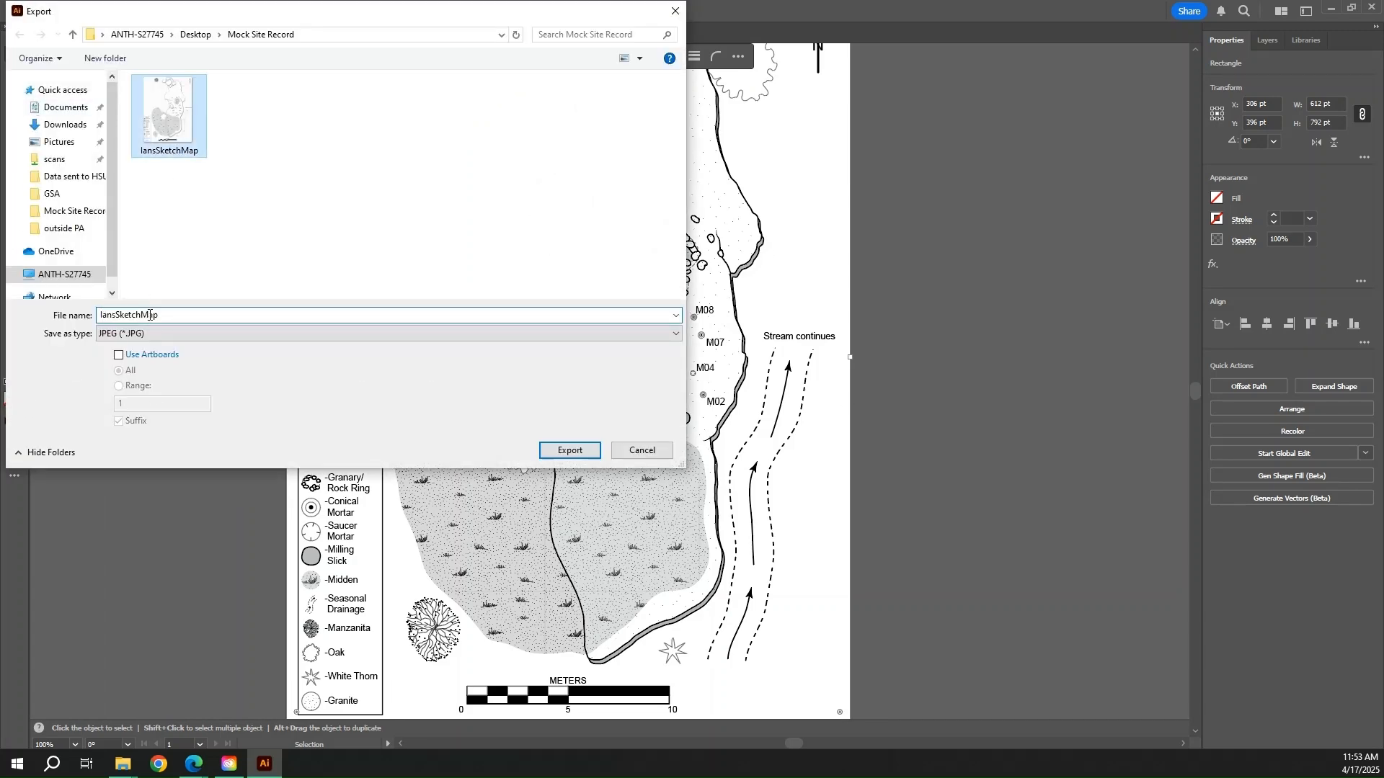
left_click(166, 313)
left_click(200, 312)
type("WithInvisib")
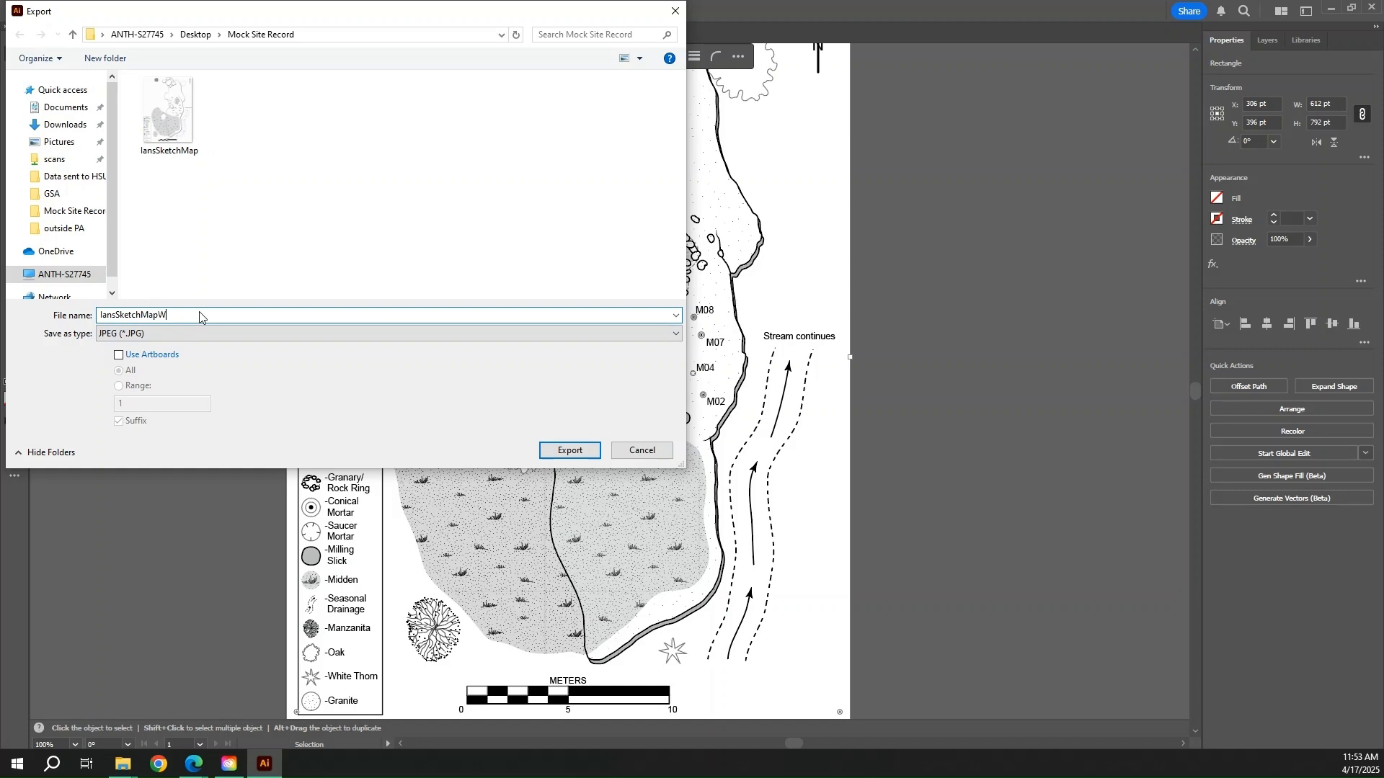
type("lePoly")
left_click(590, 451)
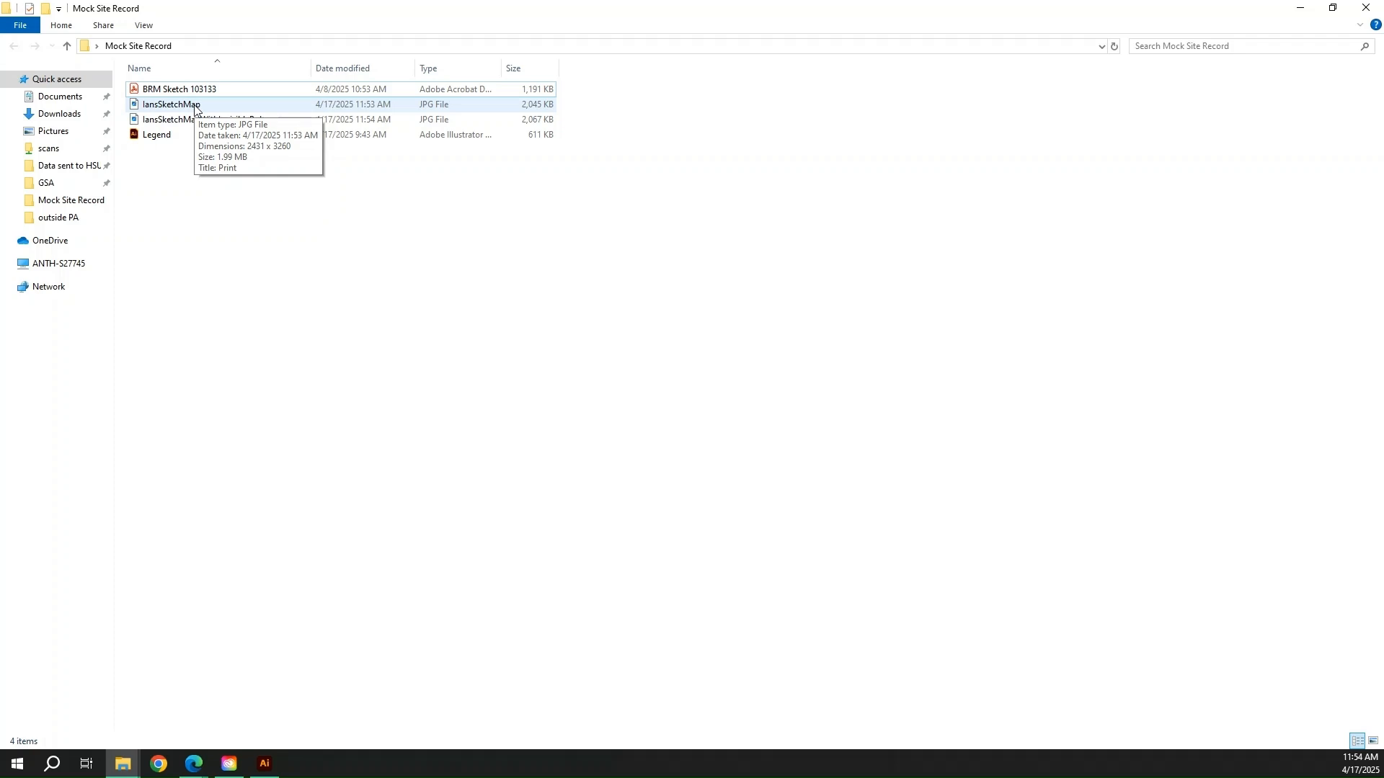
- Open the first exported JPEG full-size from the Mock Site Record folder, compare its margins with the WithInvisiblePoly version, and return to Illustrator
double_click(194, 108)
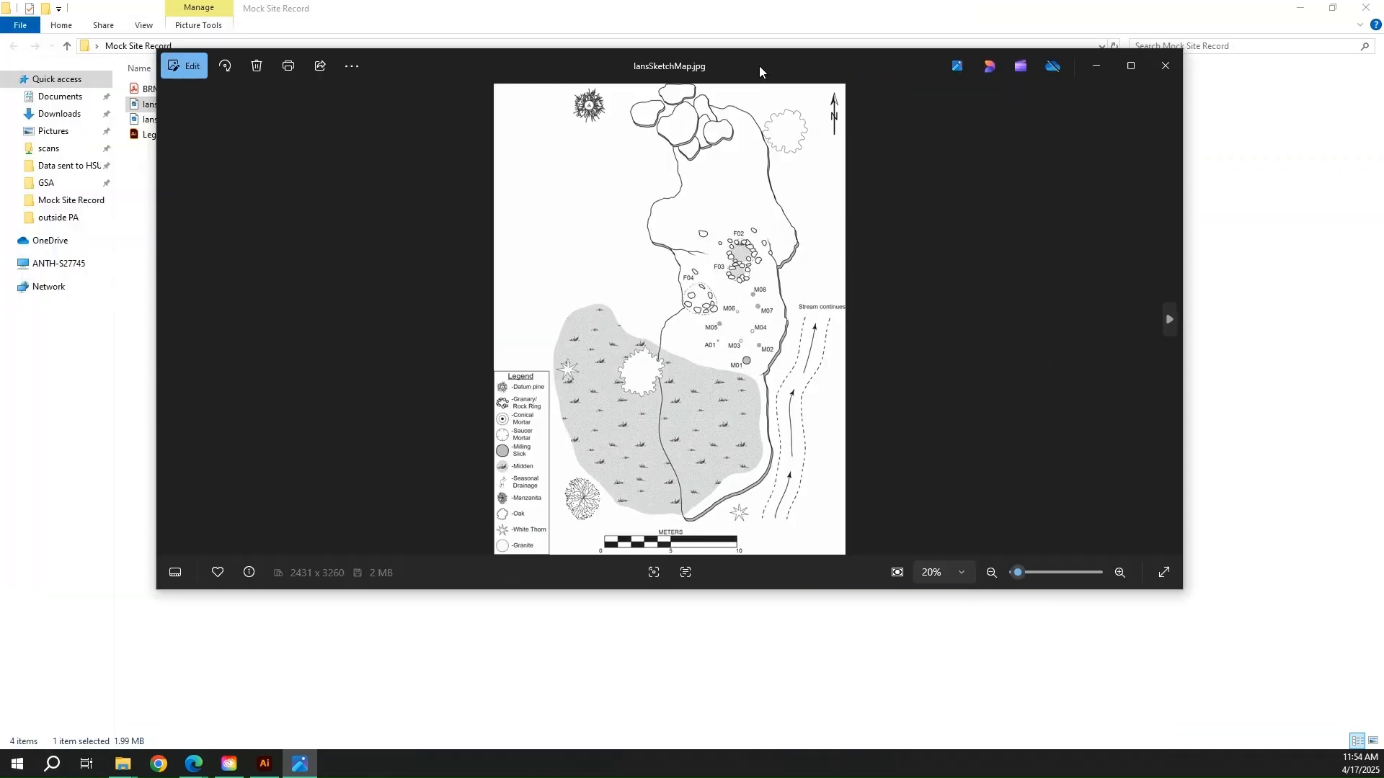
double_click(759, 67)
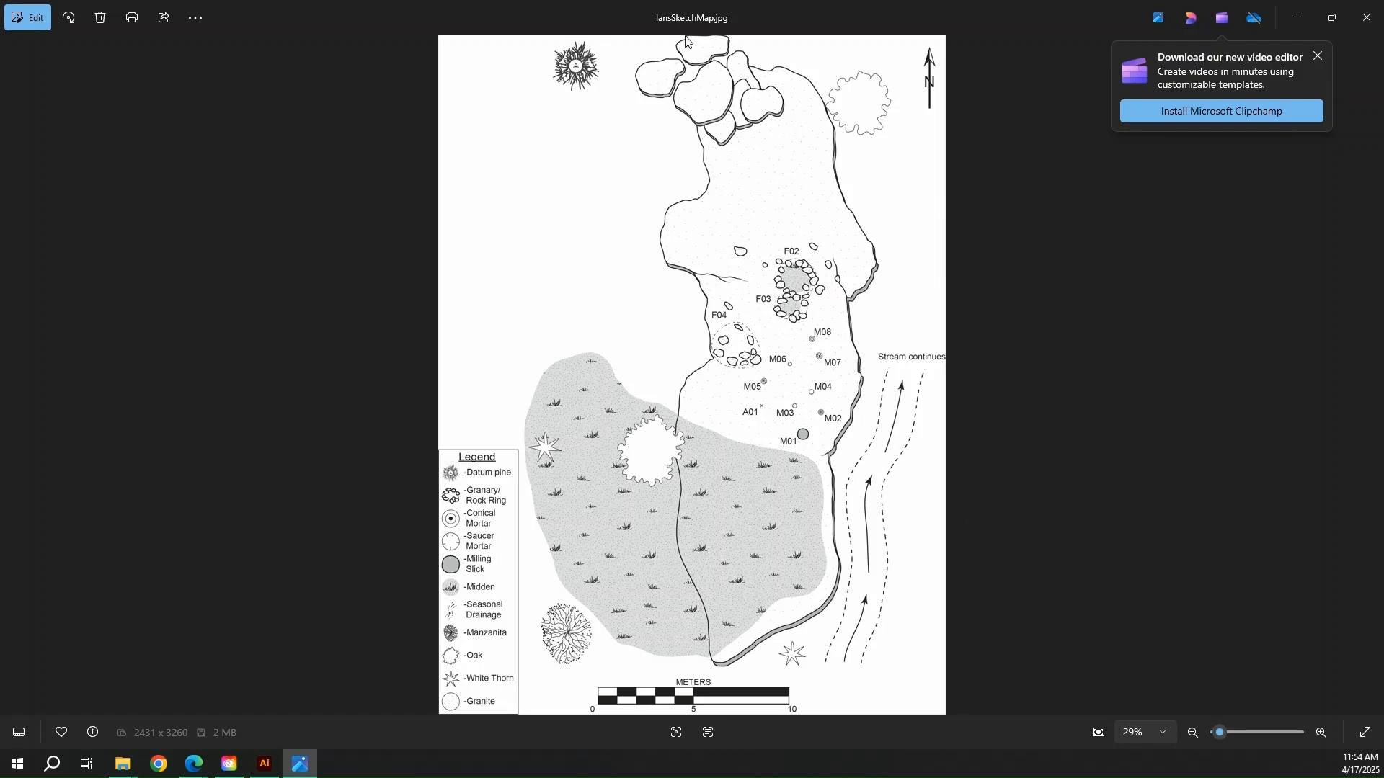
key("Right")
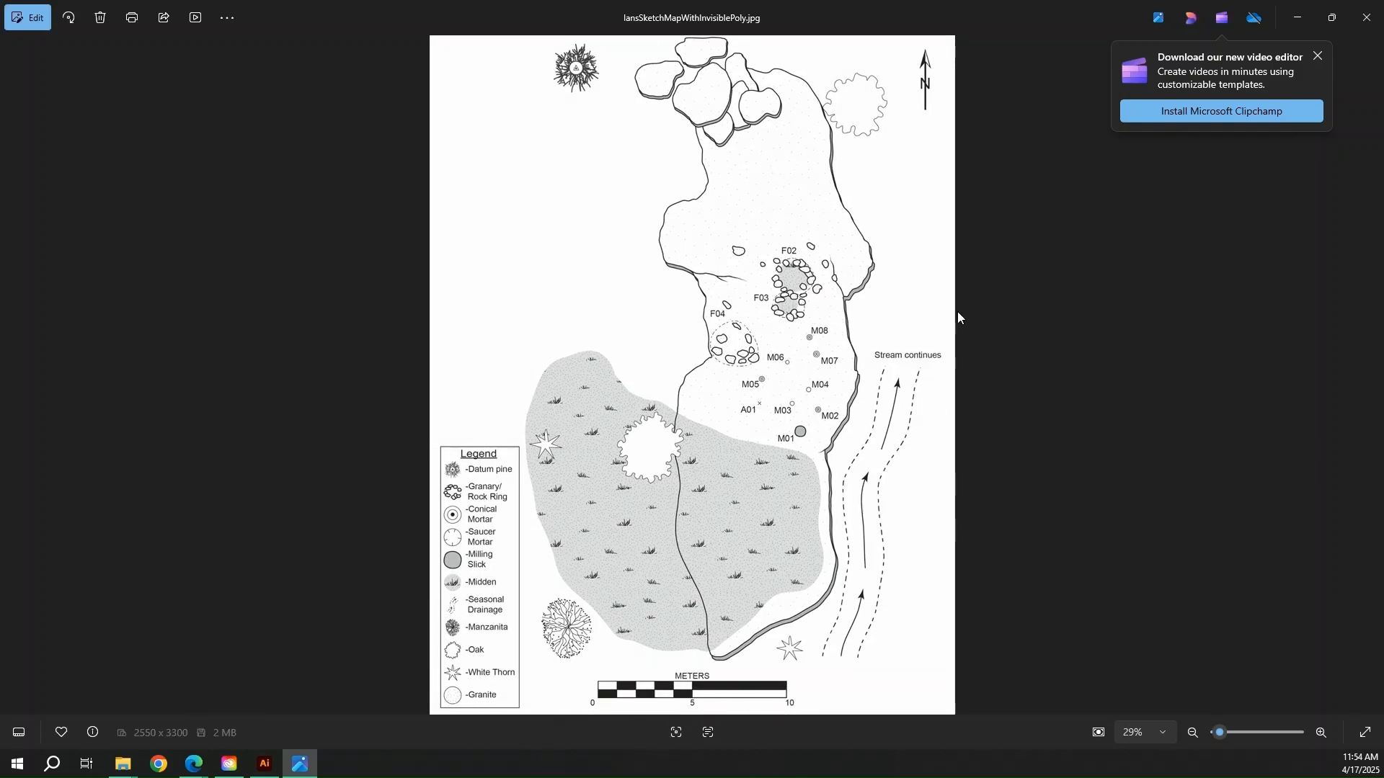
left_click(1366, 16)
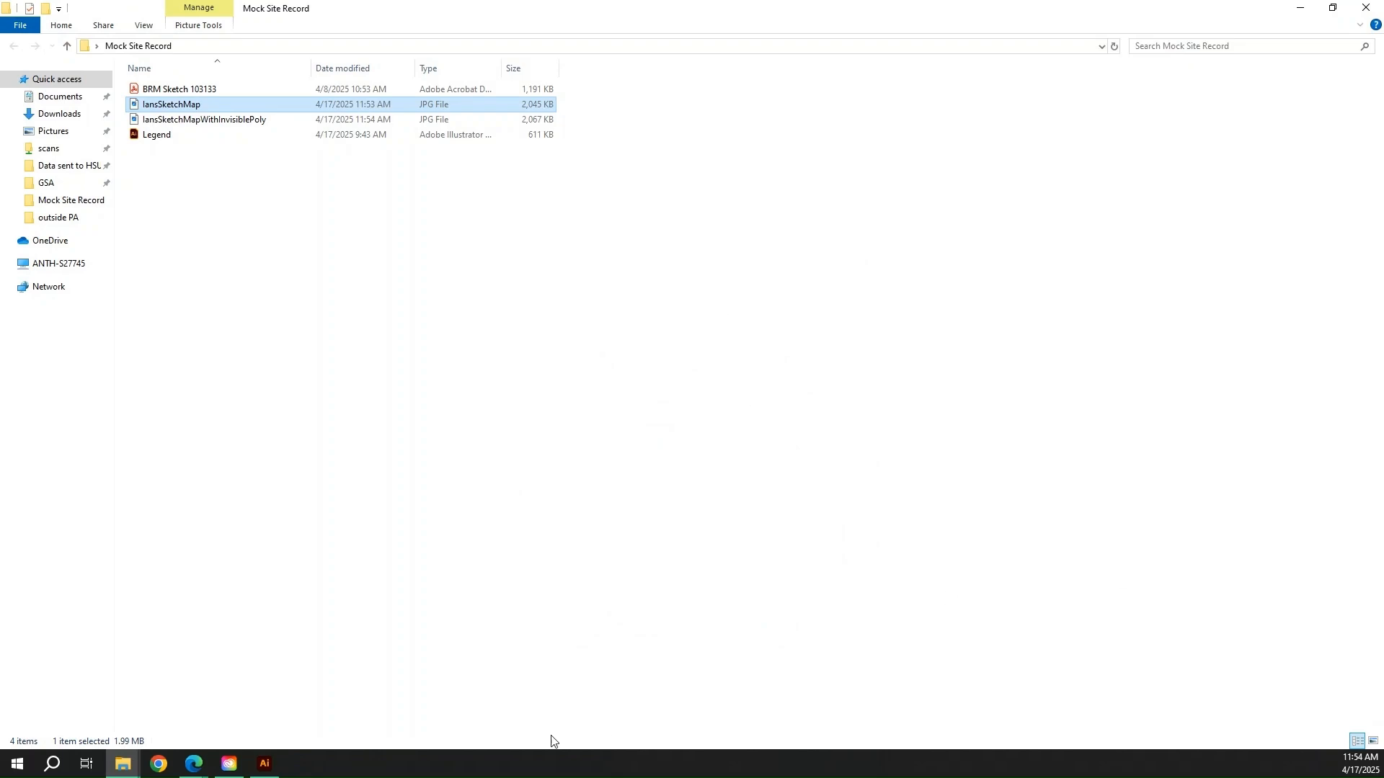
left_click(266, 768)
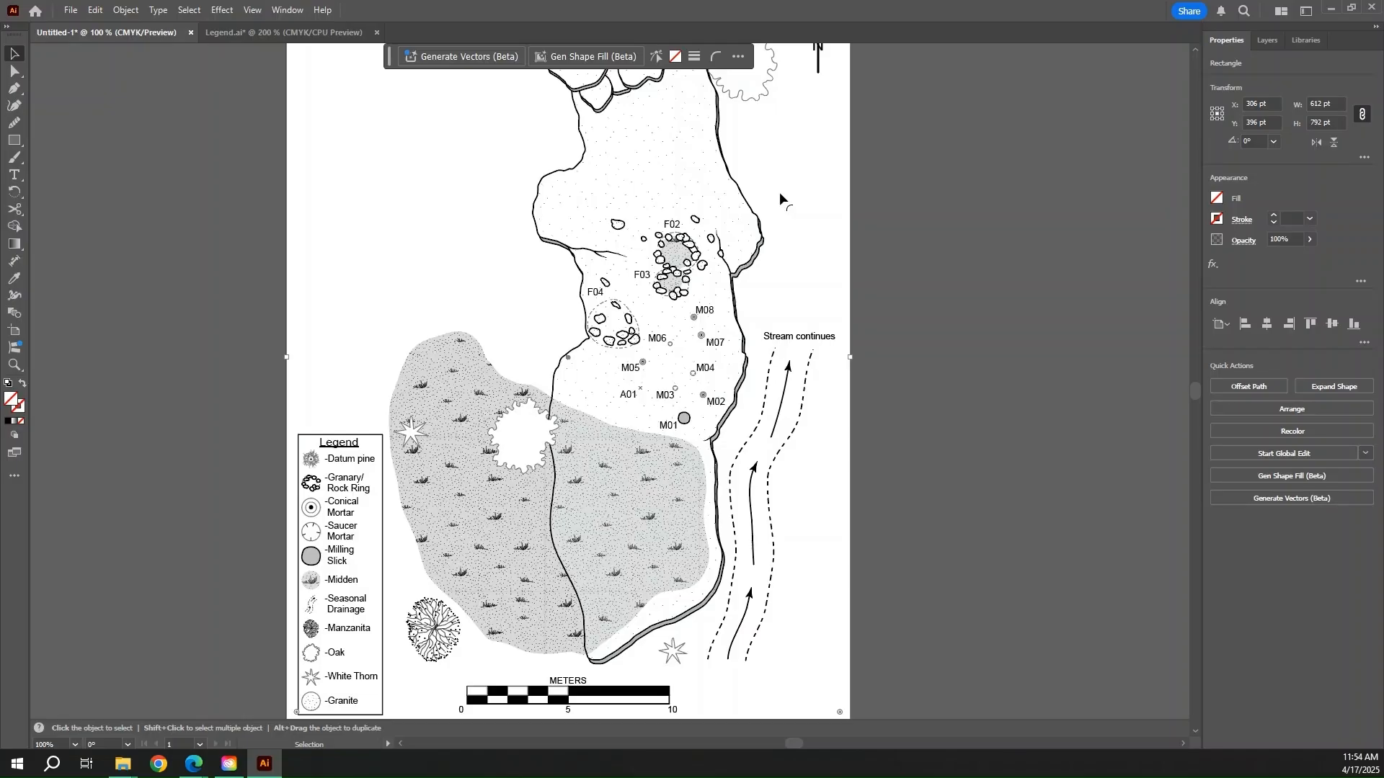